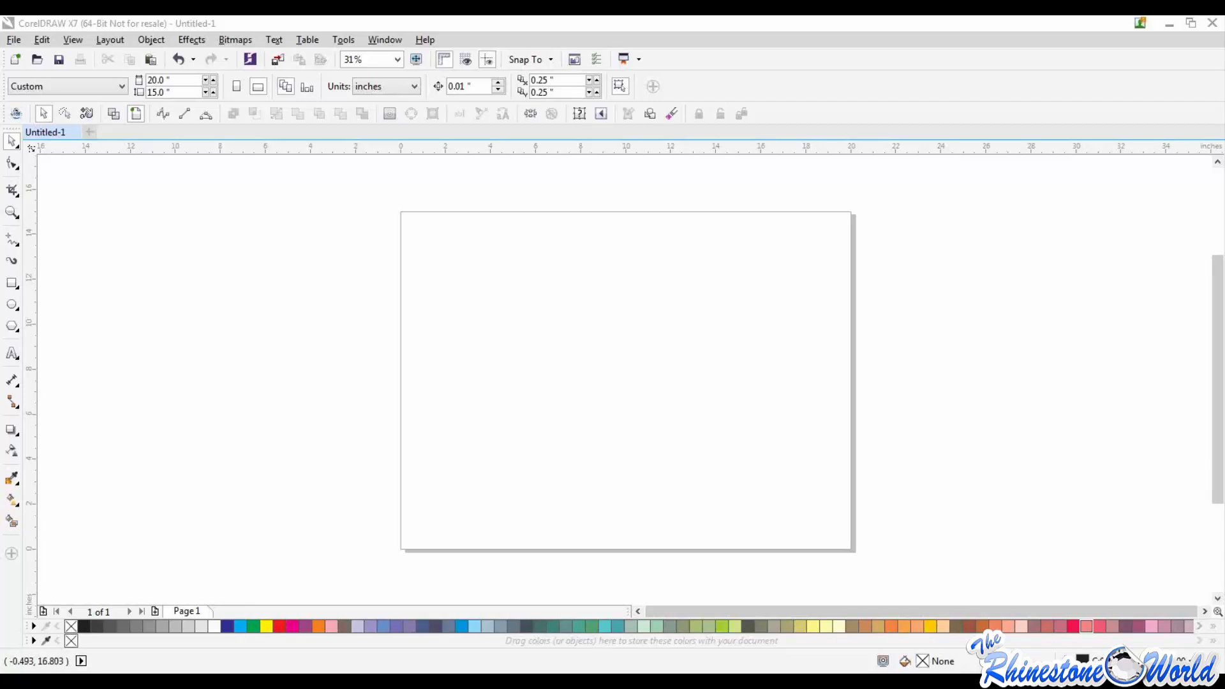
# Step: Switch to the web browser and open the Documentation page under Tutorials on therhinestoneworld.com
pyautogui.moveTo(0, 211); pyautogui.dragTo(328, 58)
pyautogui.doubleClick(327, 55)
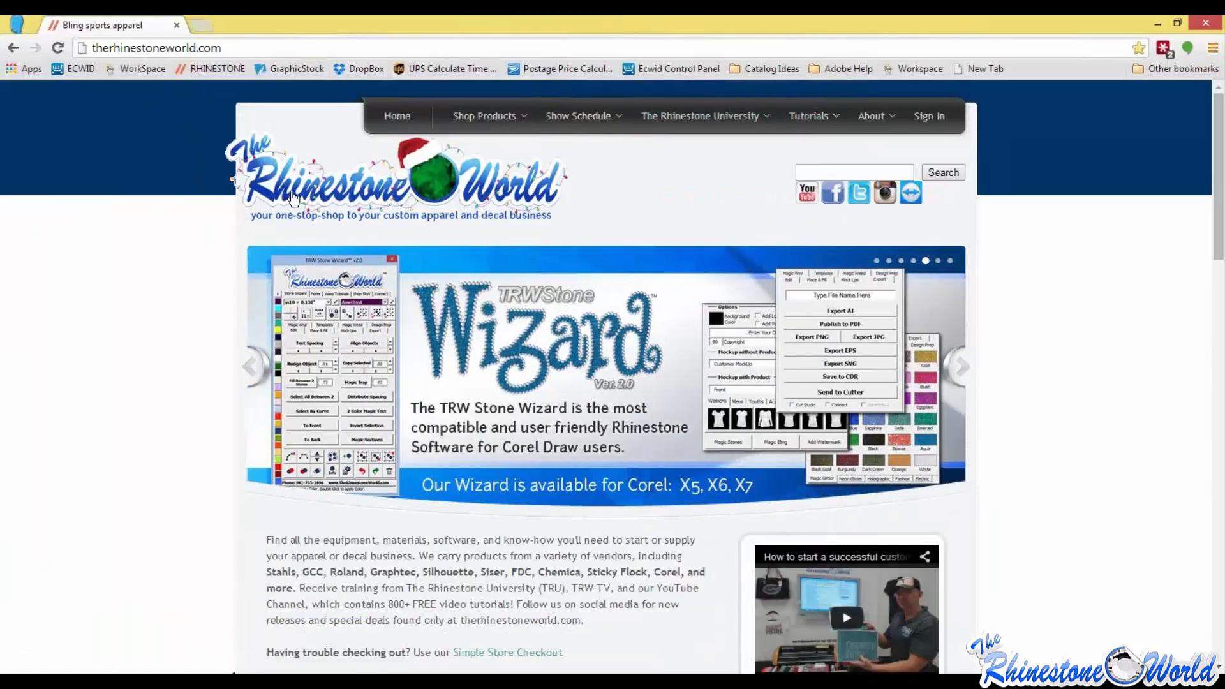
pyautogui.moveTo(800, 116)
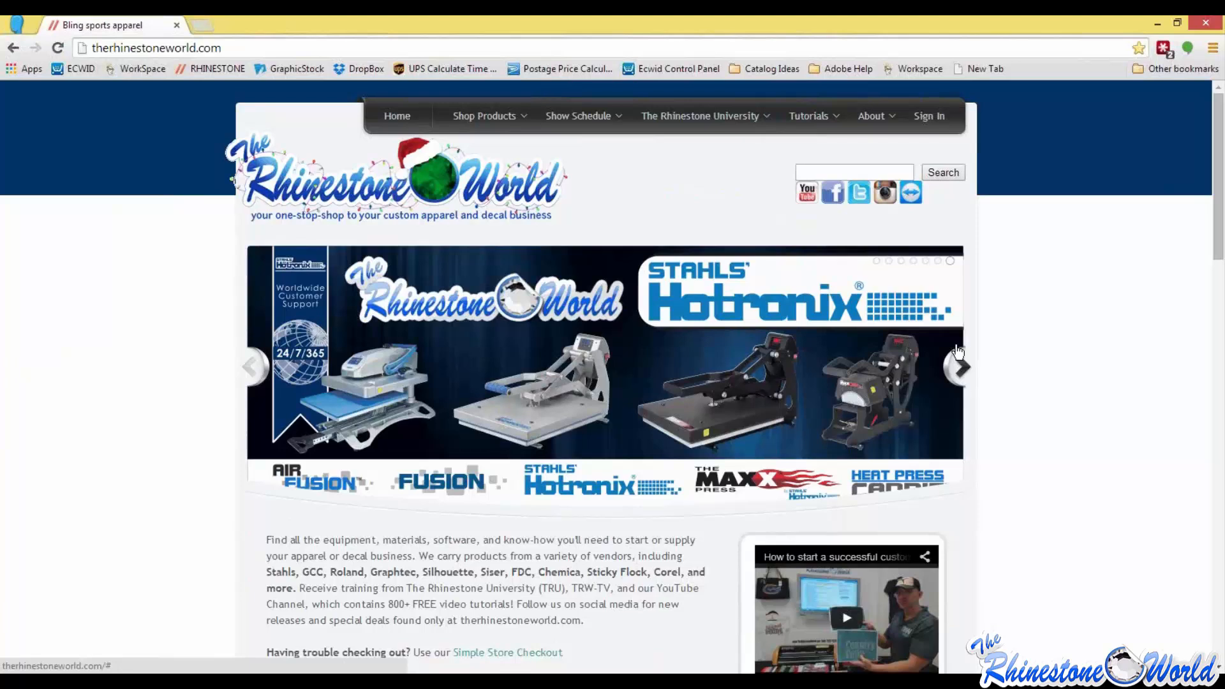
pyautogui.click(957, 353)
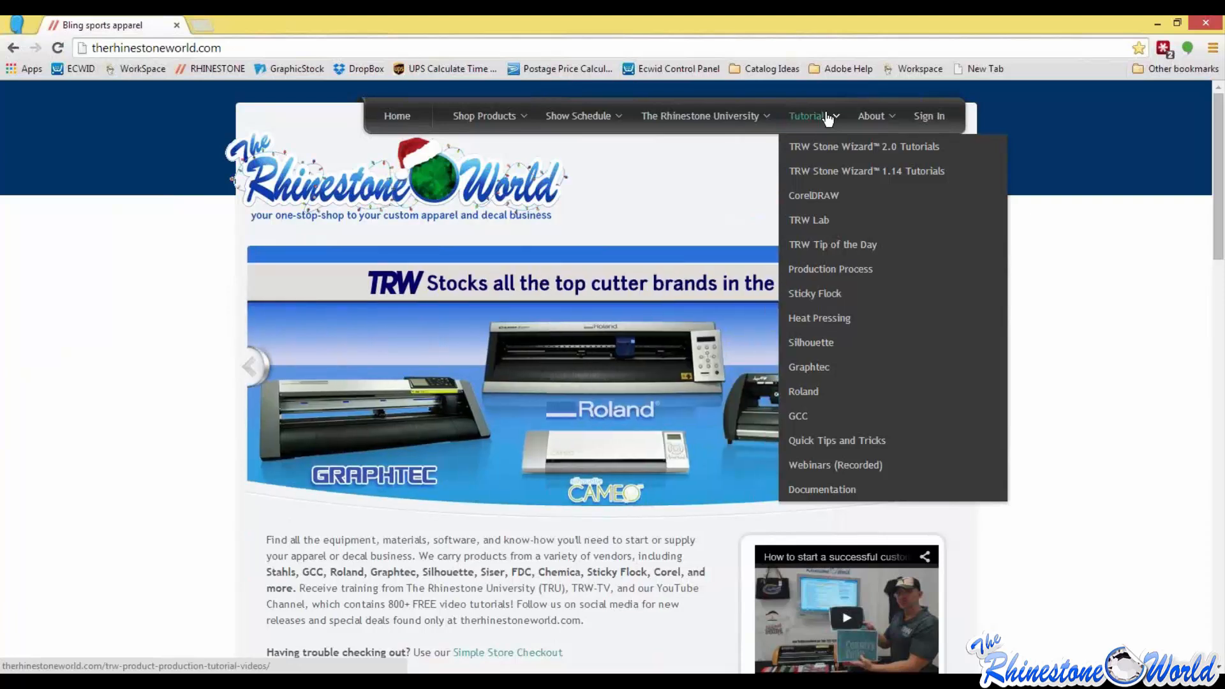
pyautogui.click(821, 493)
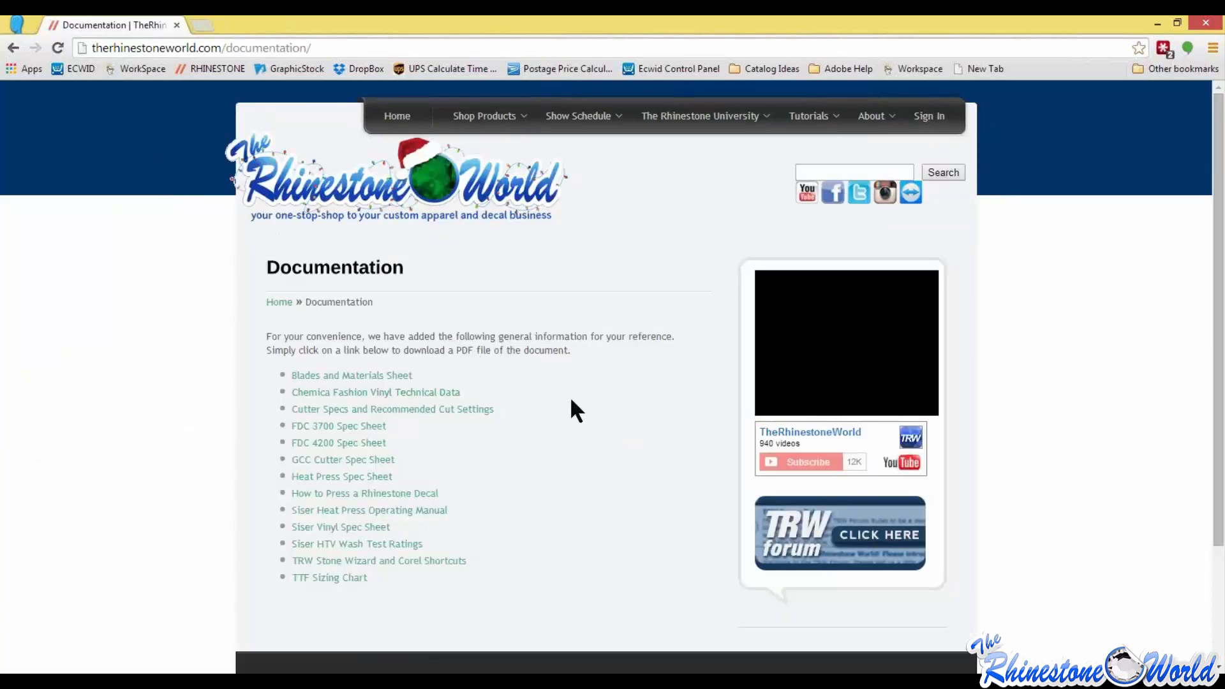
# Step: Open the TRW Stone Wizard and Corel Shortcuts document and read through both of its shortcut lists
pyautogui.scroll(-1, 318, 355)
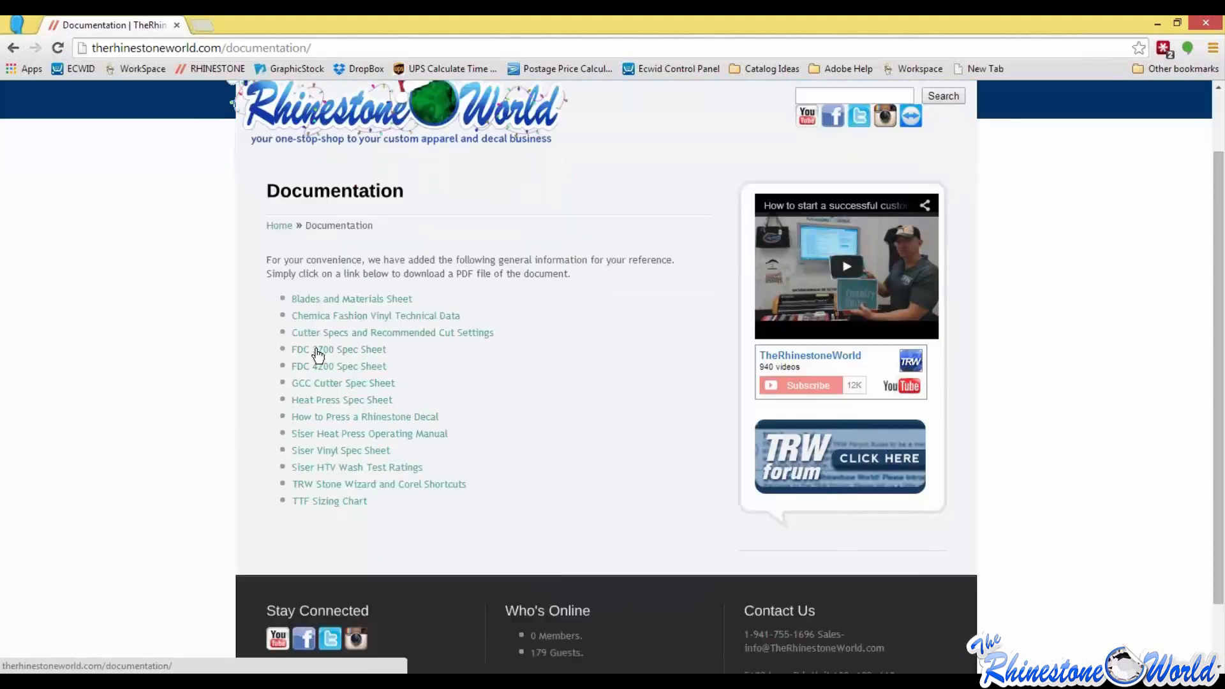
pyautogui.scroll(-1, 318, 355)
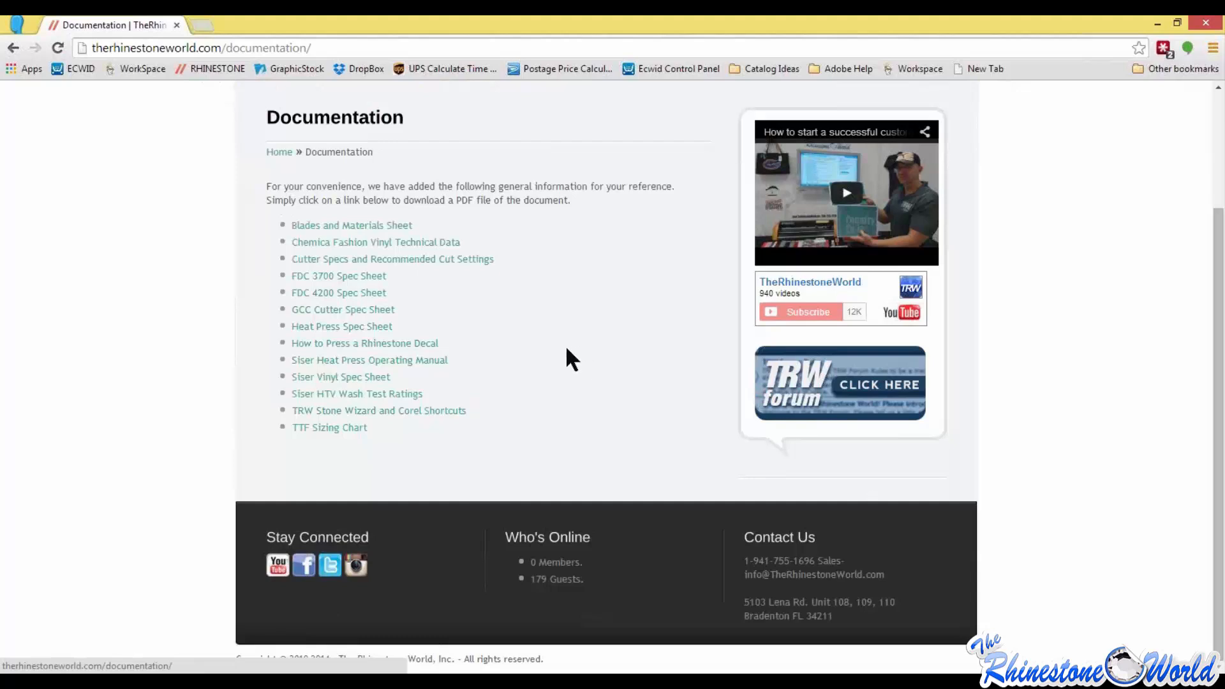
pyautogui.click(404, 415)
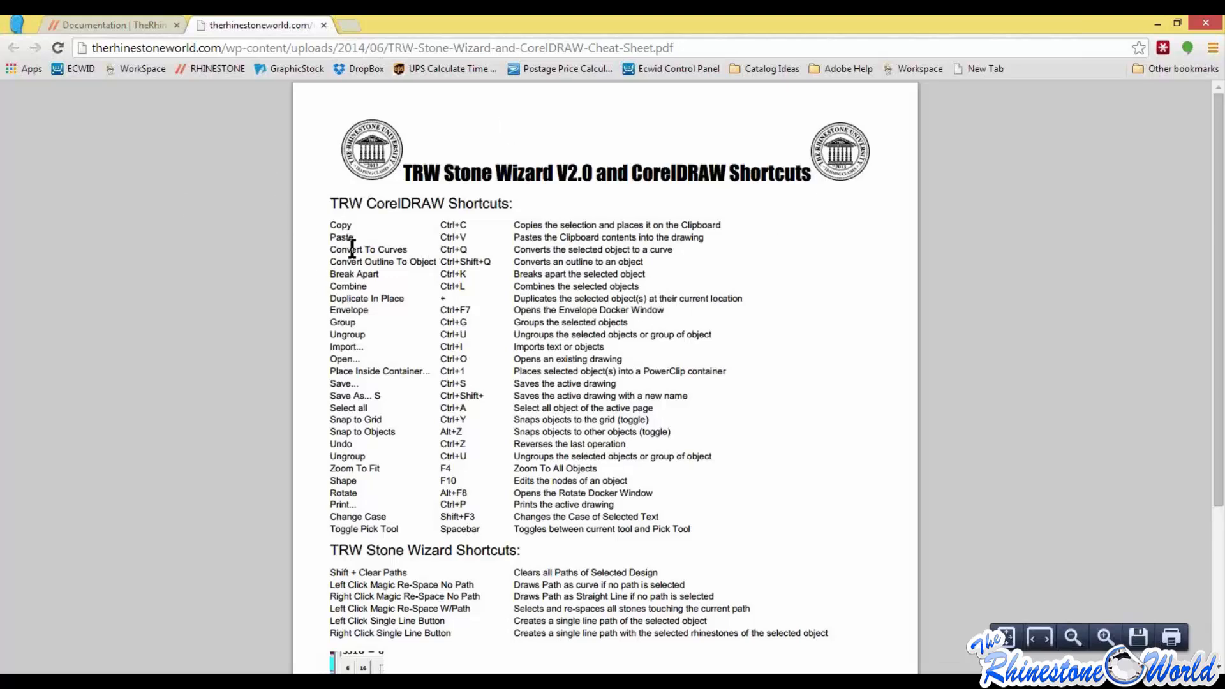
pyautogui.scroll(-2, 377, 431)
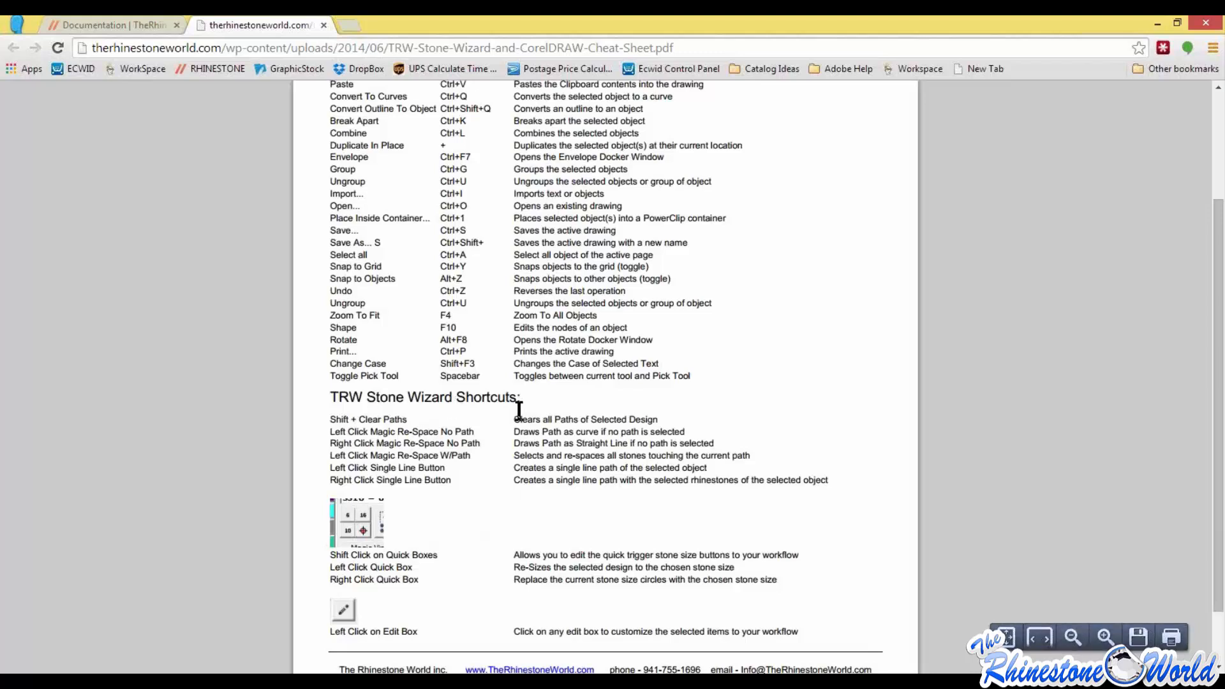
pyautogui.scroll(2, 493, 407)
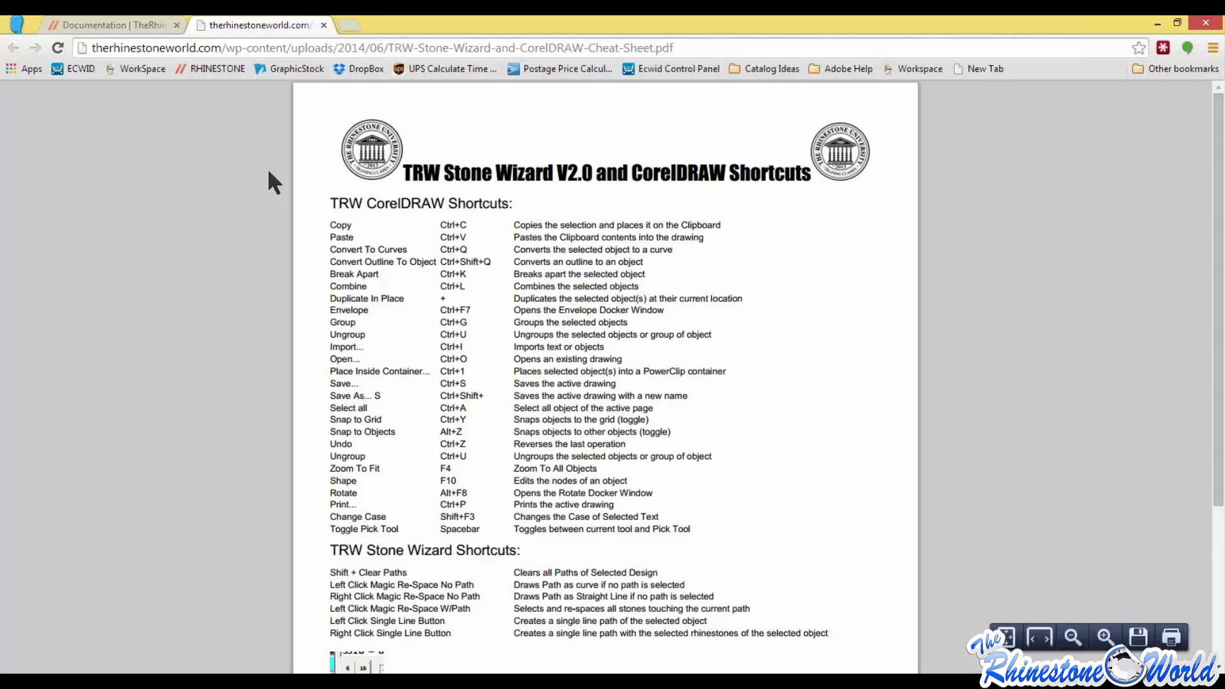
pyautogui.scroll(-4, 450, 370)
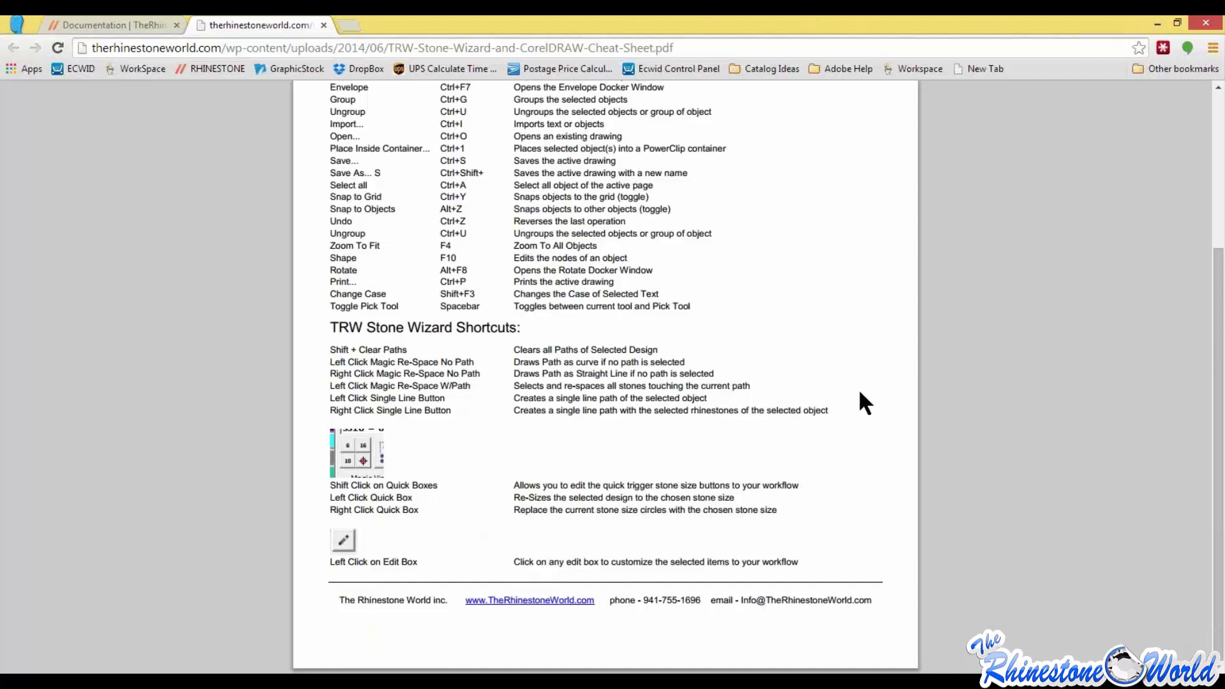
pyautogui.scroll(2, 831, 397)
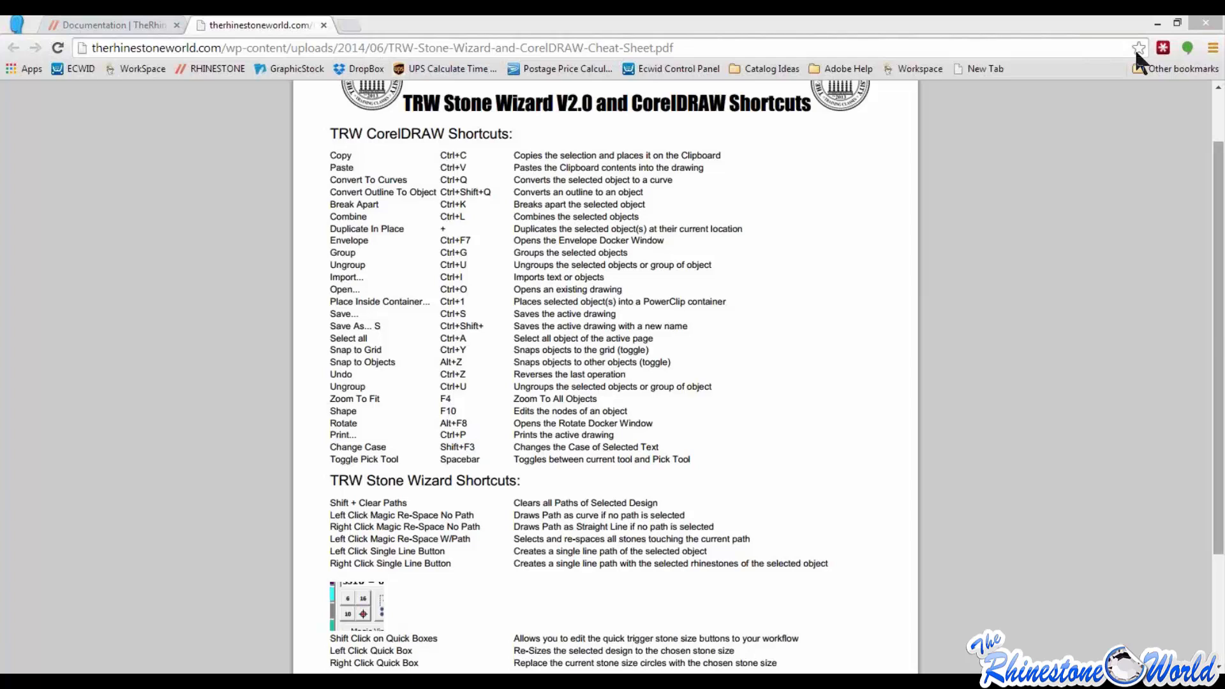
pyautogui.click(1173, 315)
pyautogui.scroll(2, 1098, 316)
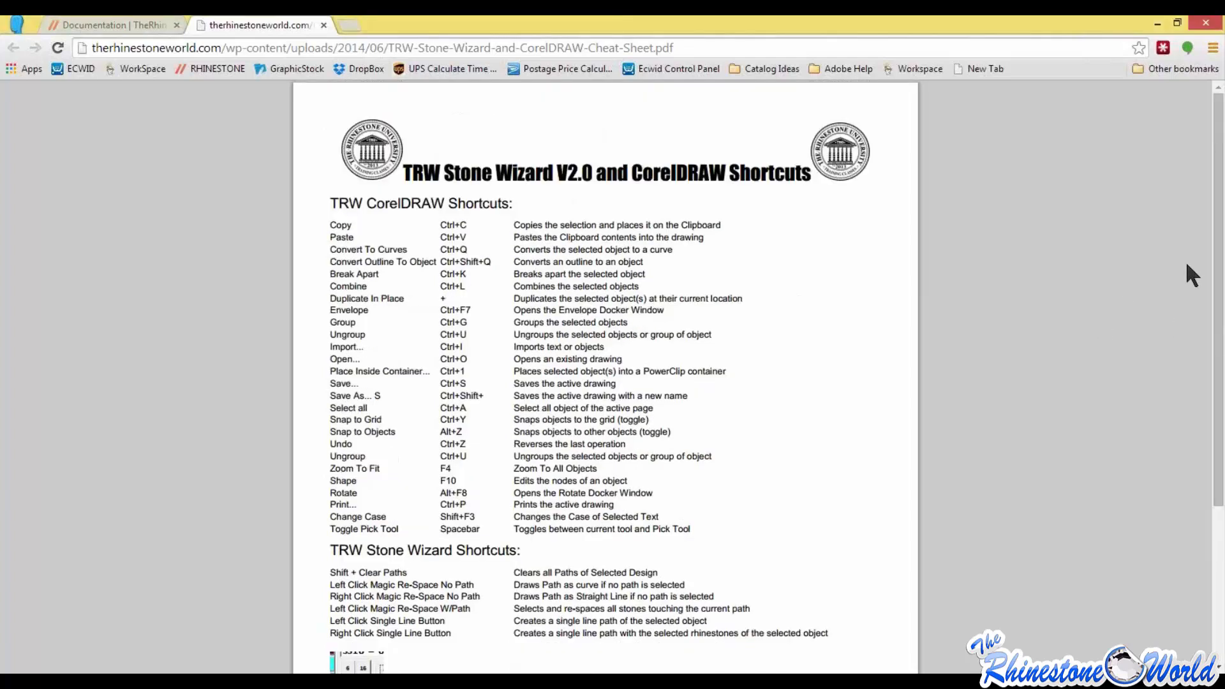
# Step: Return to the Documentation page, open the site's GCC tutorials, and look through the videos in the playlist
pyautogui.click(138, 21)
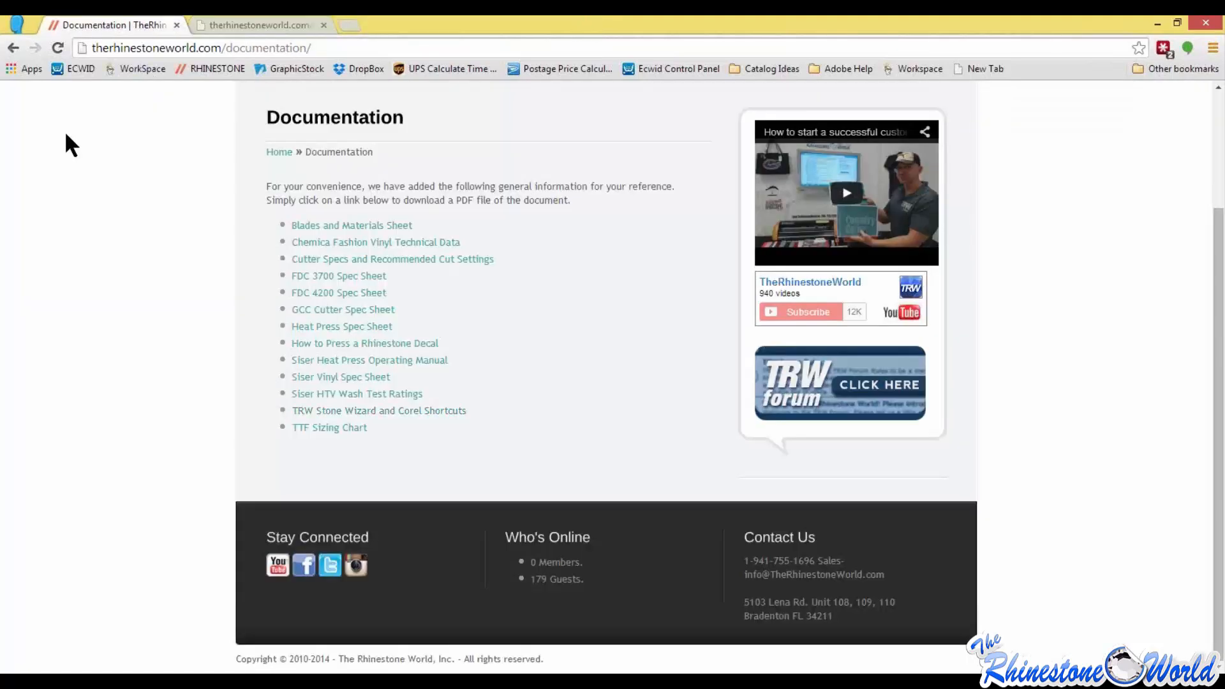
pyautogui.scroll(3, 78, 204)
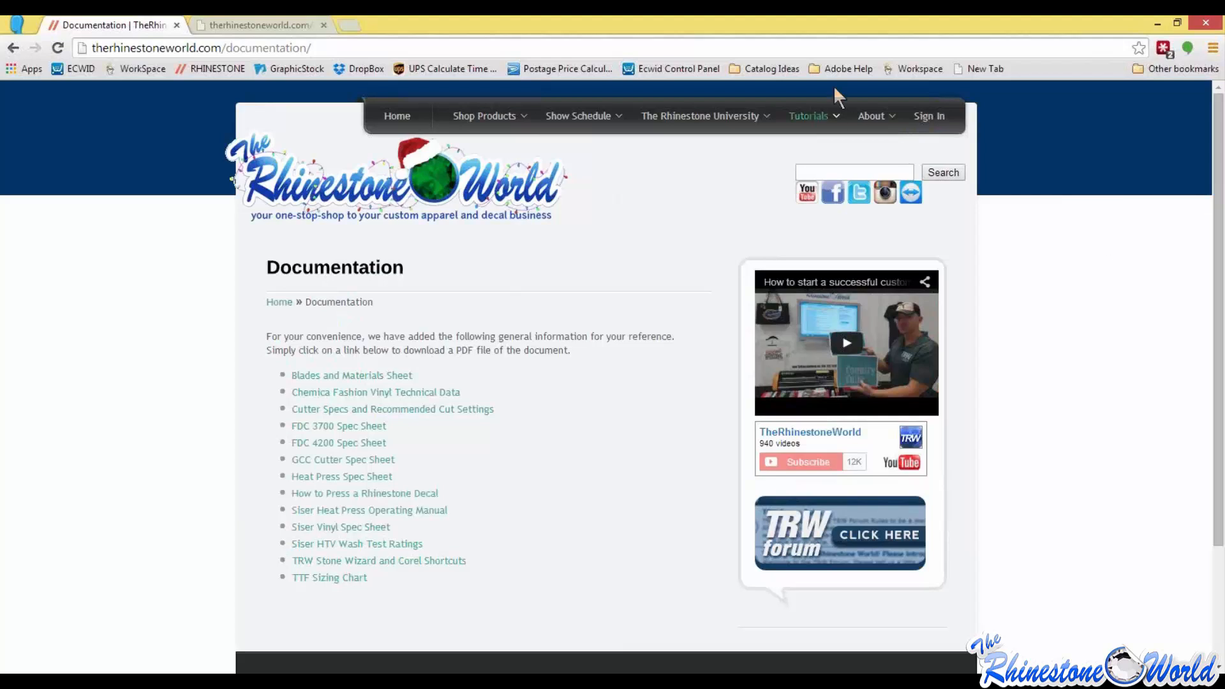
pyautogui.moveTo(819, 116)
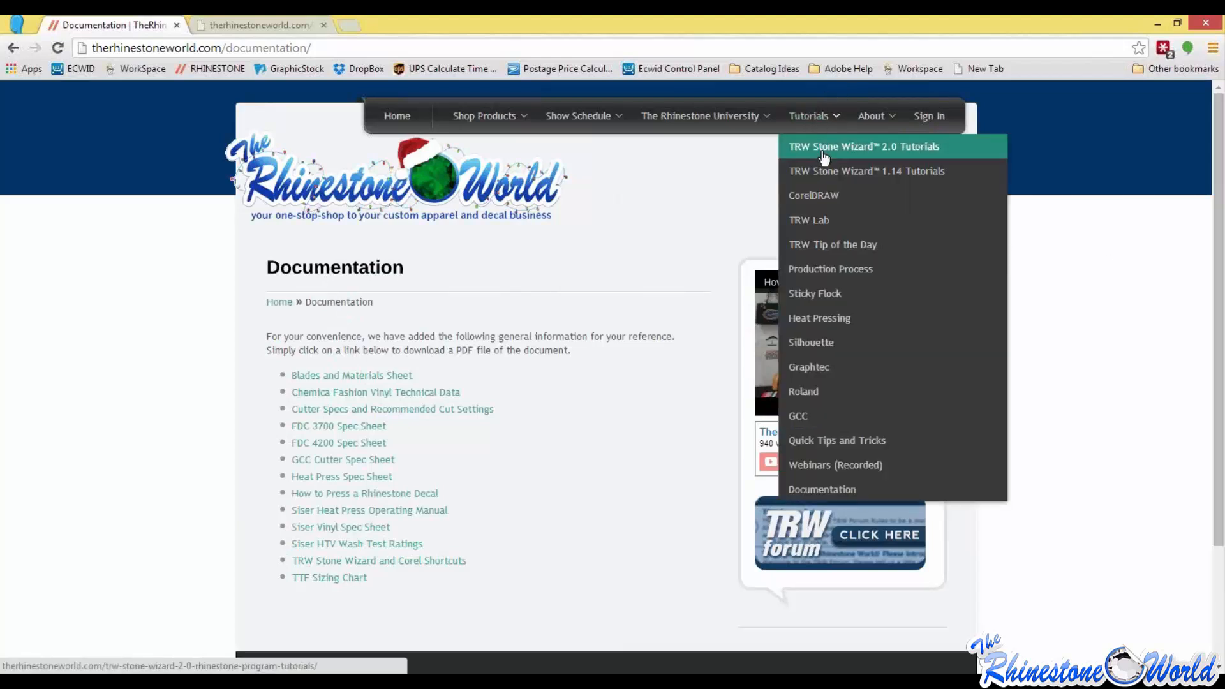
pyautogui.click(811, 423)
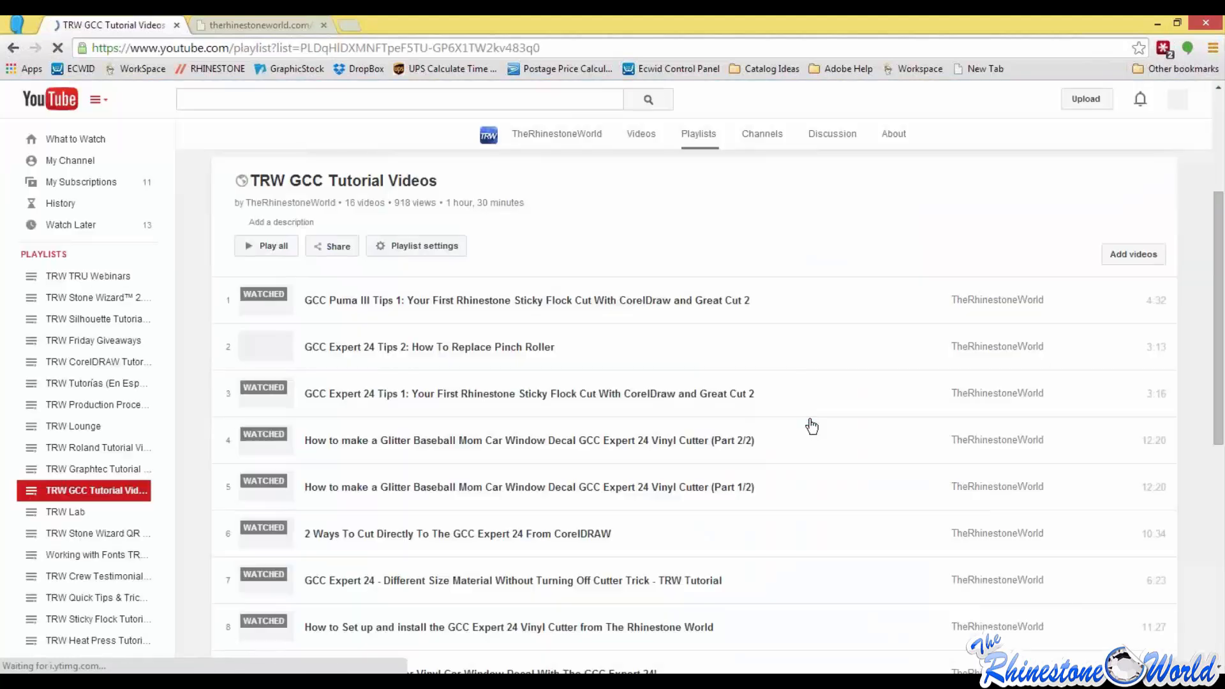
pyautogui.scroll(-3, 875, 434)
pyautogui.scroll(-3, 583, 495)
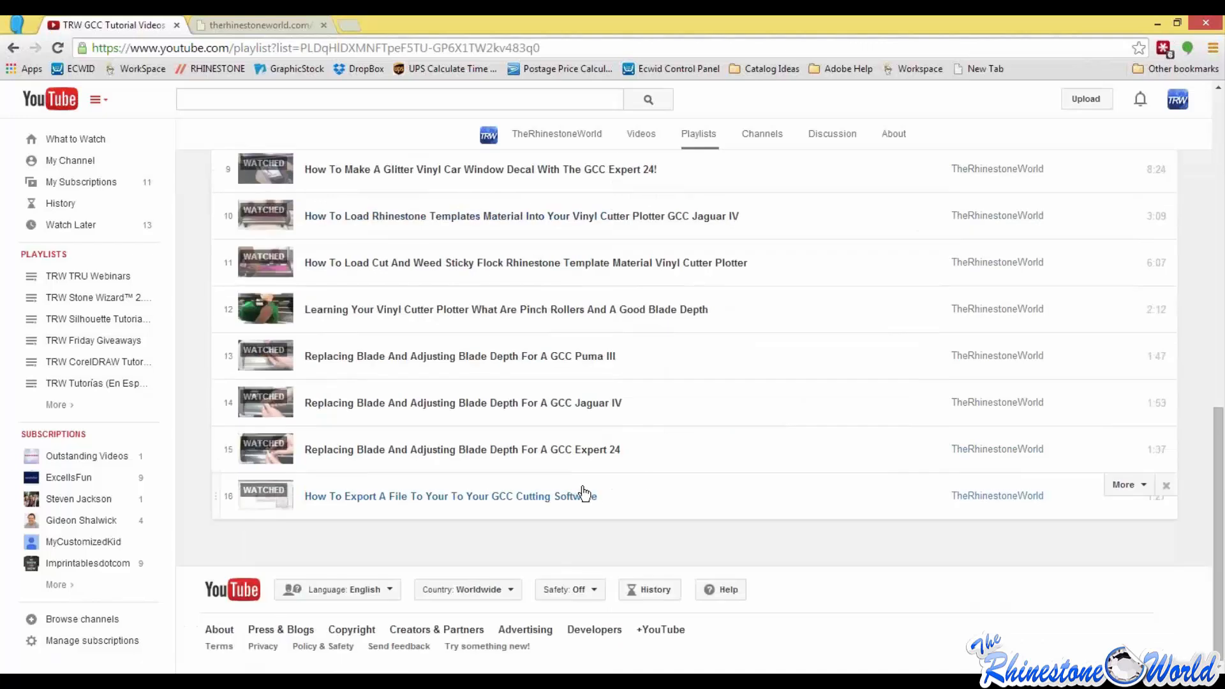
pyautogui.scroll(5, 566, 460)
pyautogui.scroll(1, 424, 484)
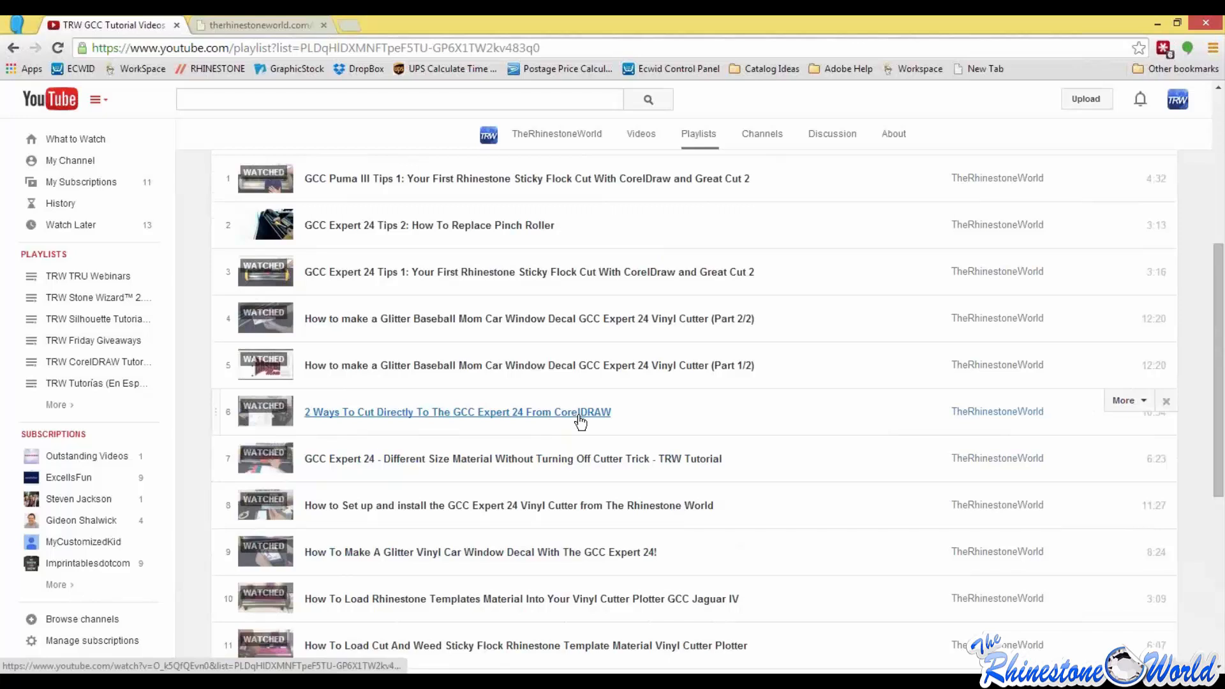
# Step: Return to the open cheat sheet PDF and review the CorelDRAW and TRW Stone Wizard shortcuts again
pyautogui.hotkey('ctrl', 'Tab')
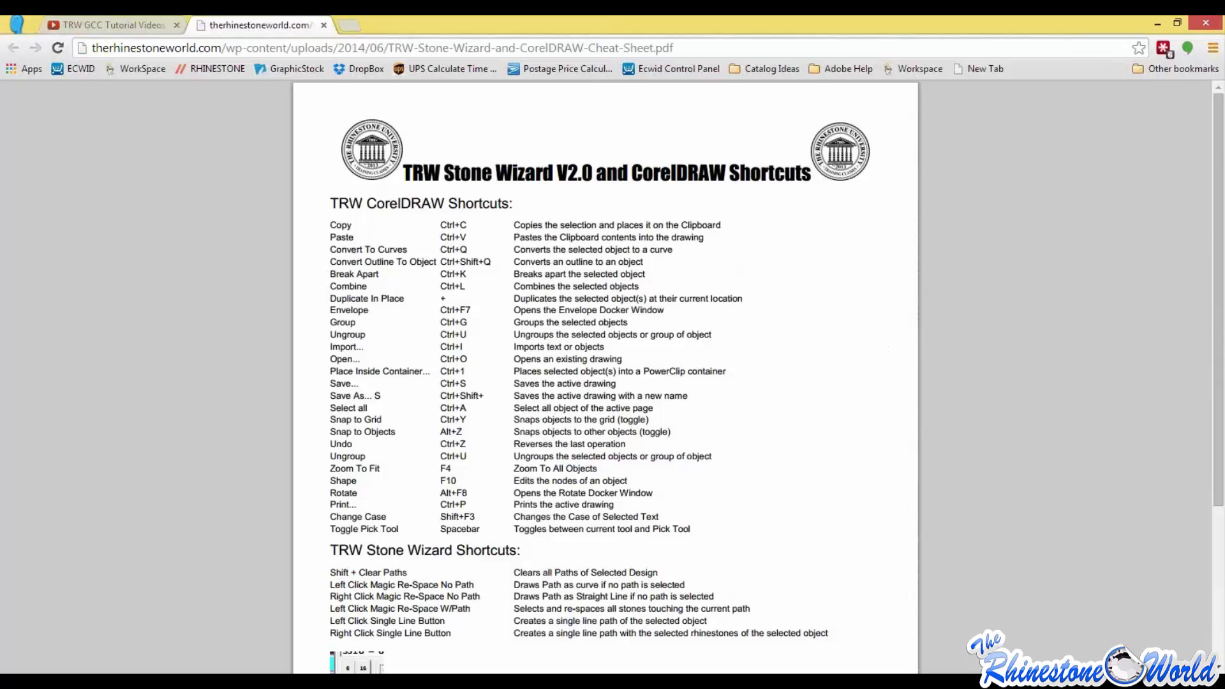
pyautogui.scroll(-4, 639, 307)
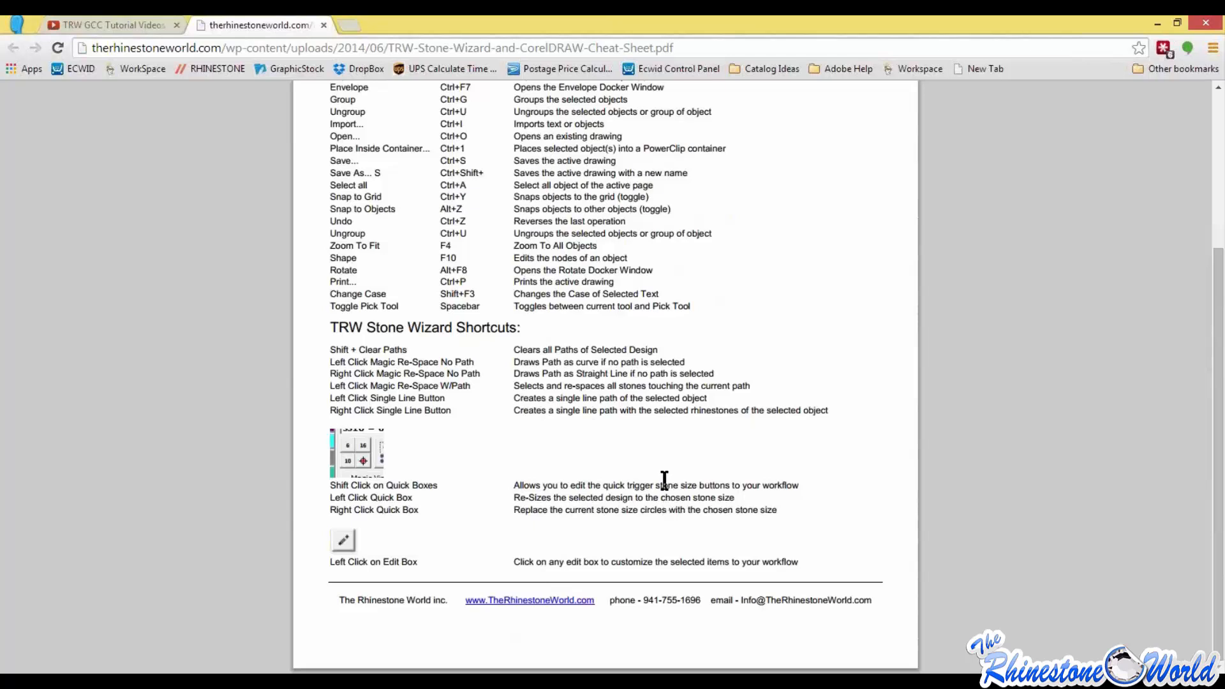
pyautogui.scroll(4, 541, 470)
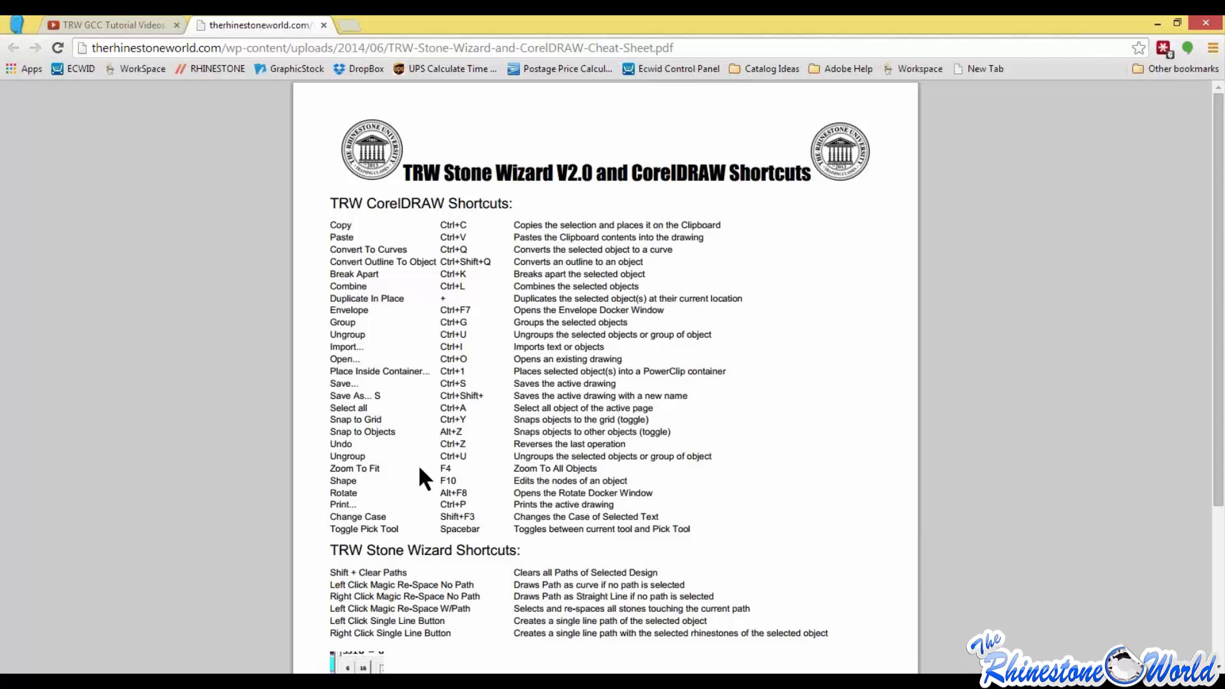
pyautogui.scroll(-3, 383, 463)
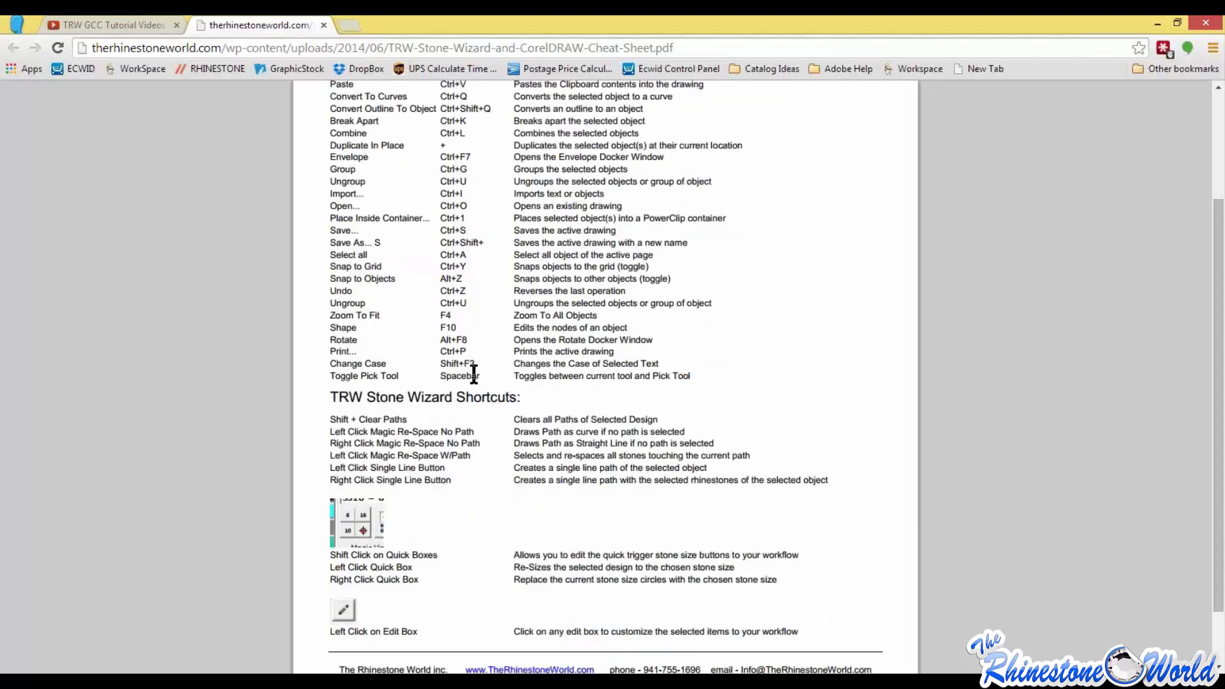
pyautogui.scroll(3, 383, 460)
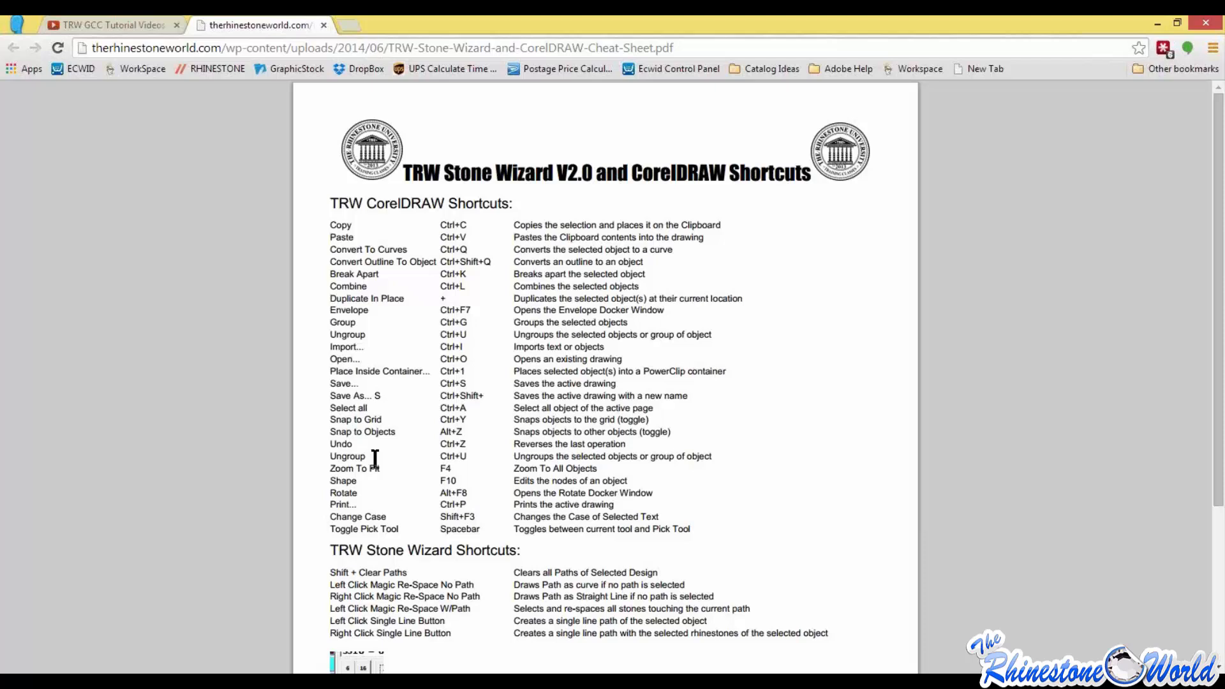
pyautogui.scroll(-3, 375, 459)
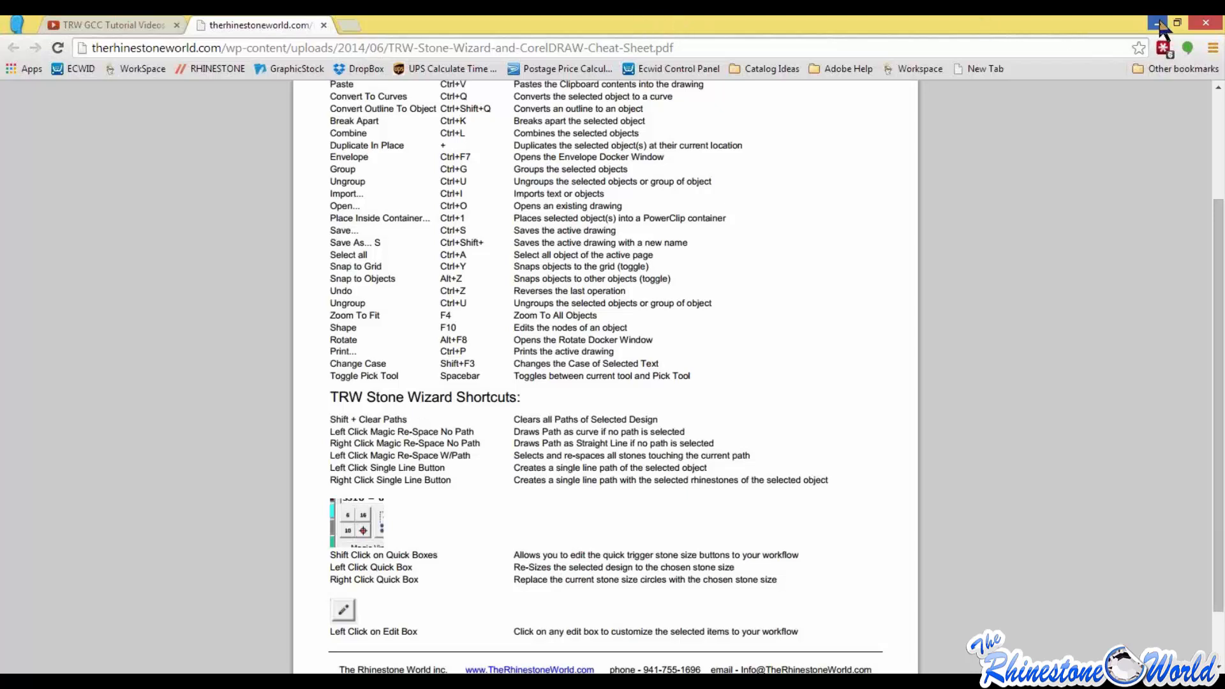
pyautogui.scroll(3, 795, 311)
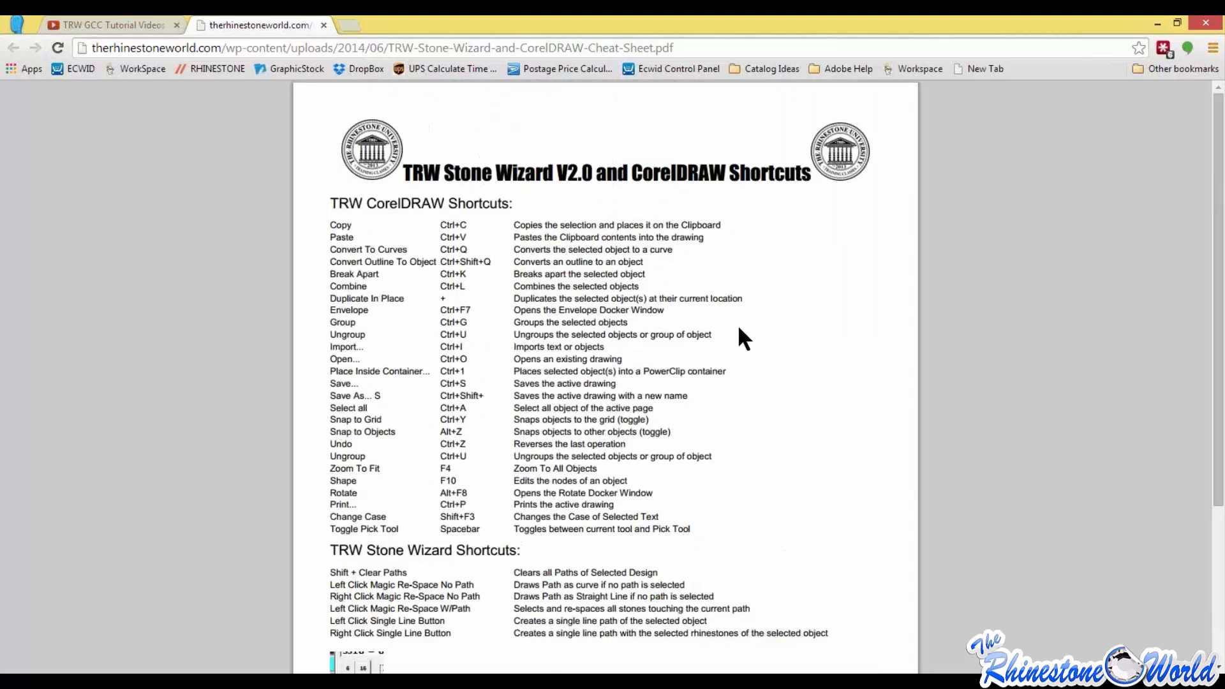
pyautogui.scroll(-3, 744, 322)
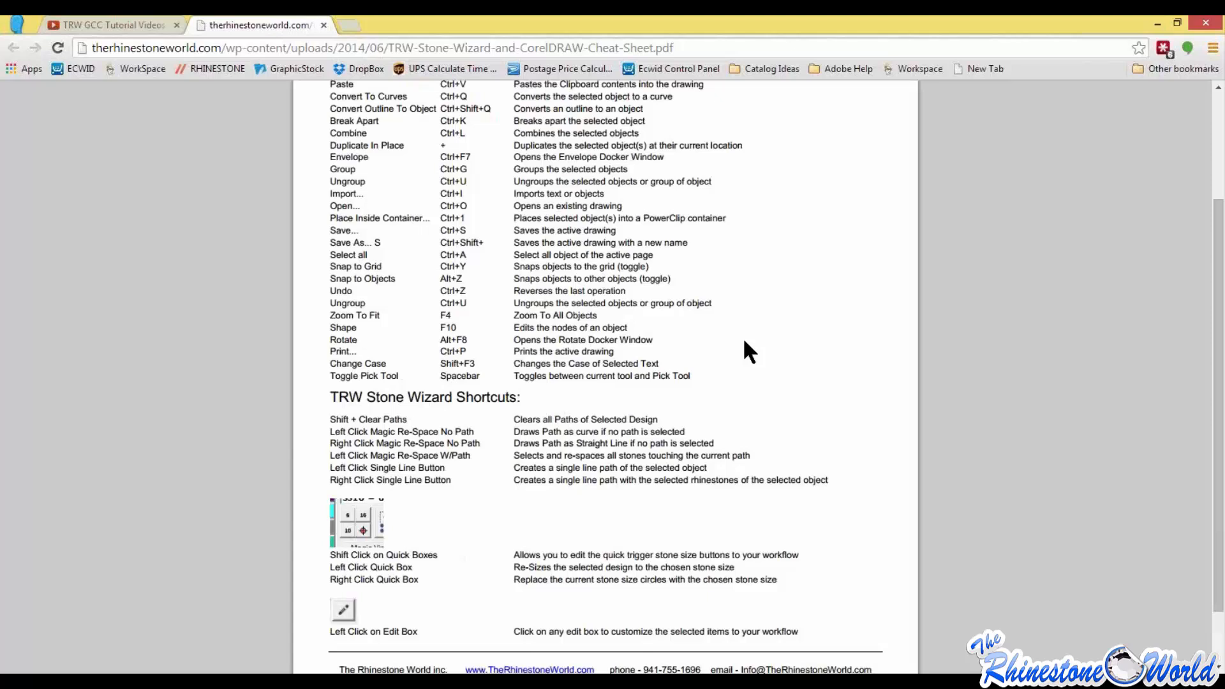
# Step: Switch back to CorelDRAW and set the page size to 50 inches wide by 25 inches high
pyautogui.click(1161, 24)
pyautogui.click(1159, 23)
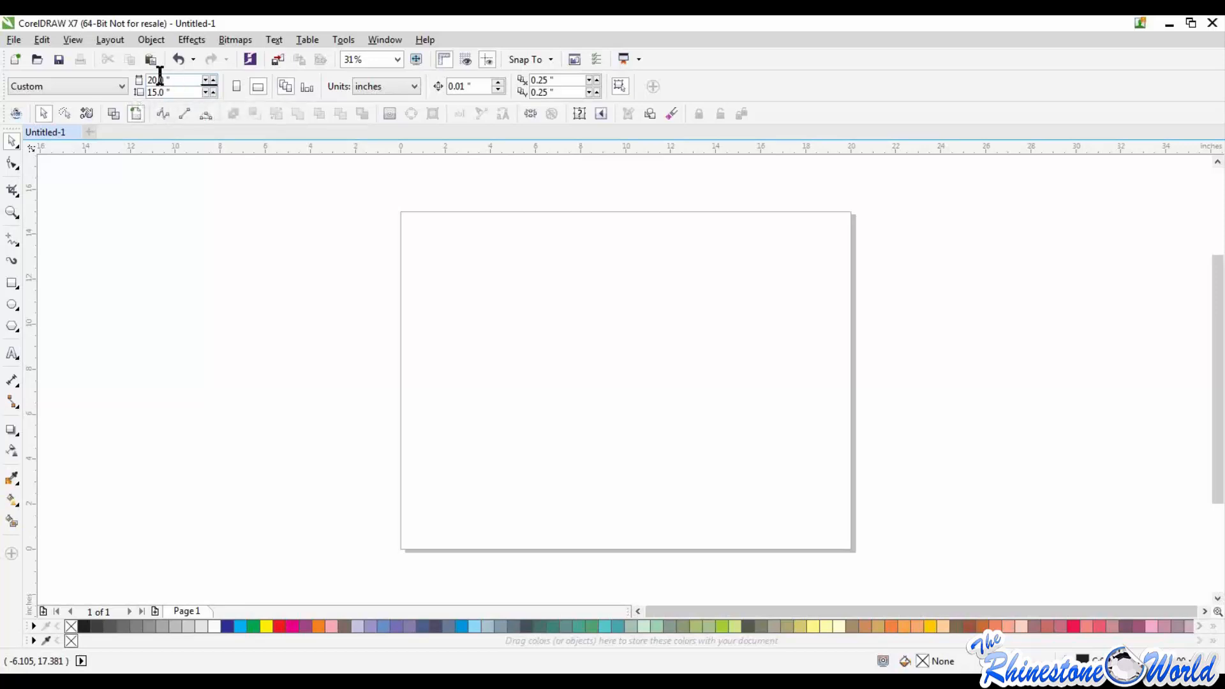
pyautogui.moveTo(157, 82); pyautogui.dragTo(136, 82)
pyautogui.write('50')
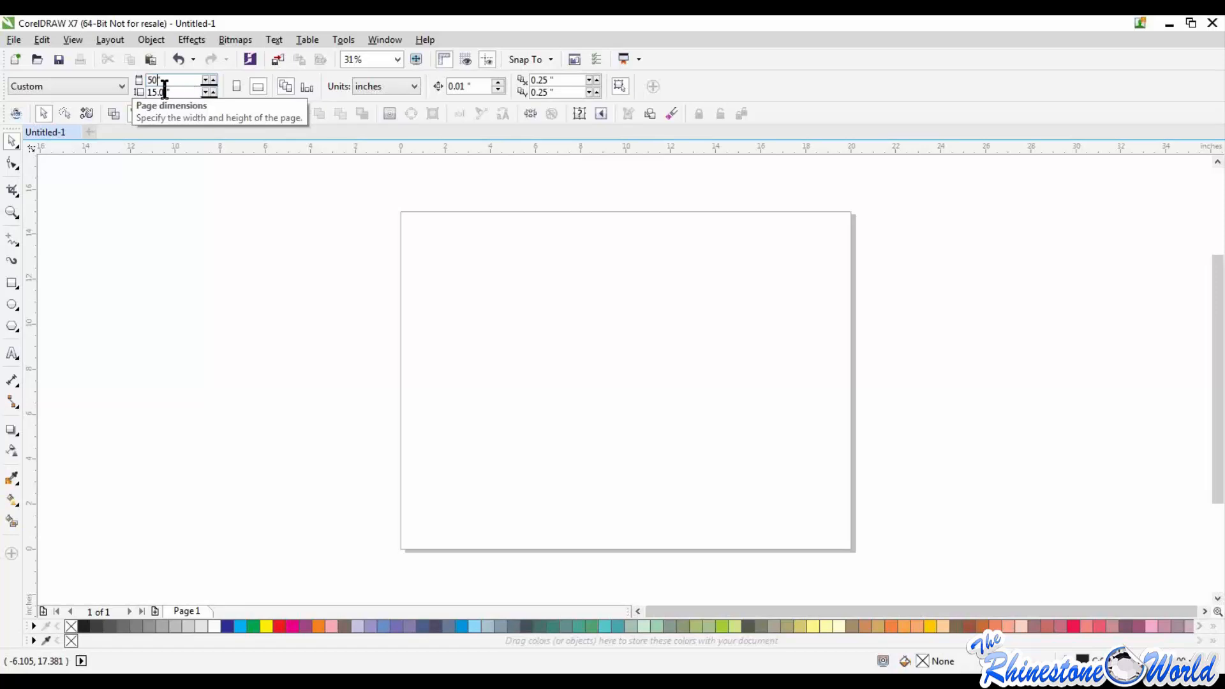
pyautogui.moveTo(168, 93); pyautogui.dragTo(146, 93)
pyautogui.write('256')
pyautogui.press('Return')
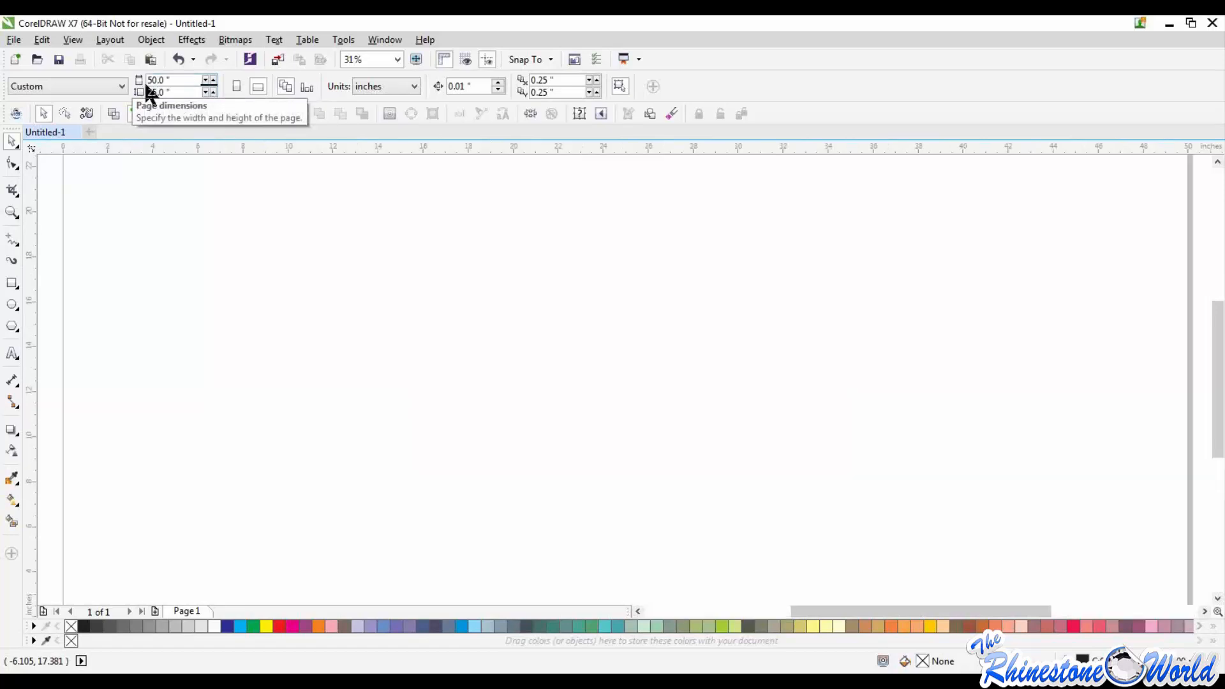
pyautogui.scroll(-5, 440, 456)
pyautogui.scroll(1, 463, 447)
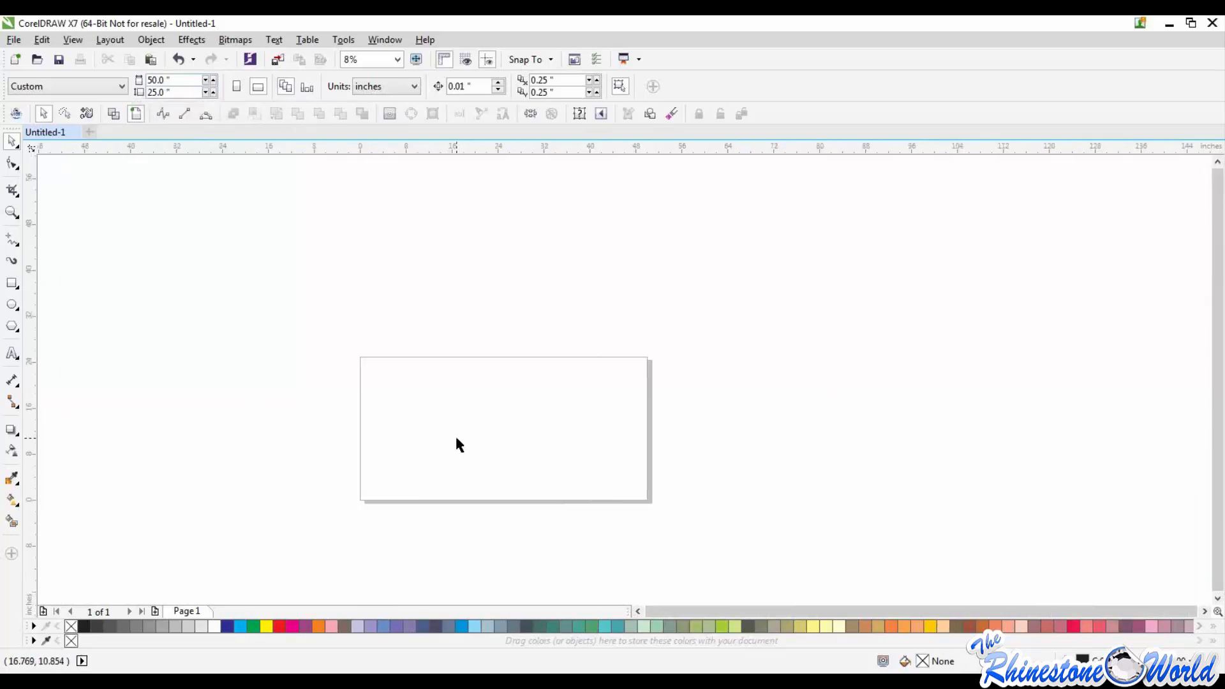
pyautogui.scroll(1, 317, 483)
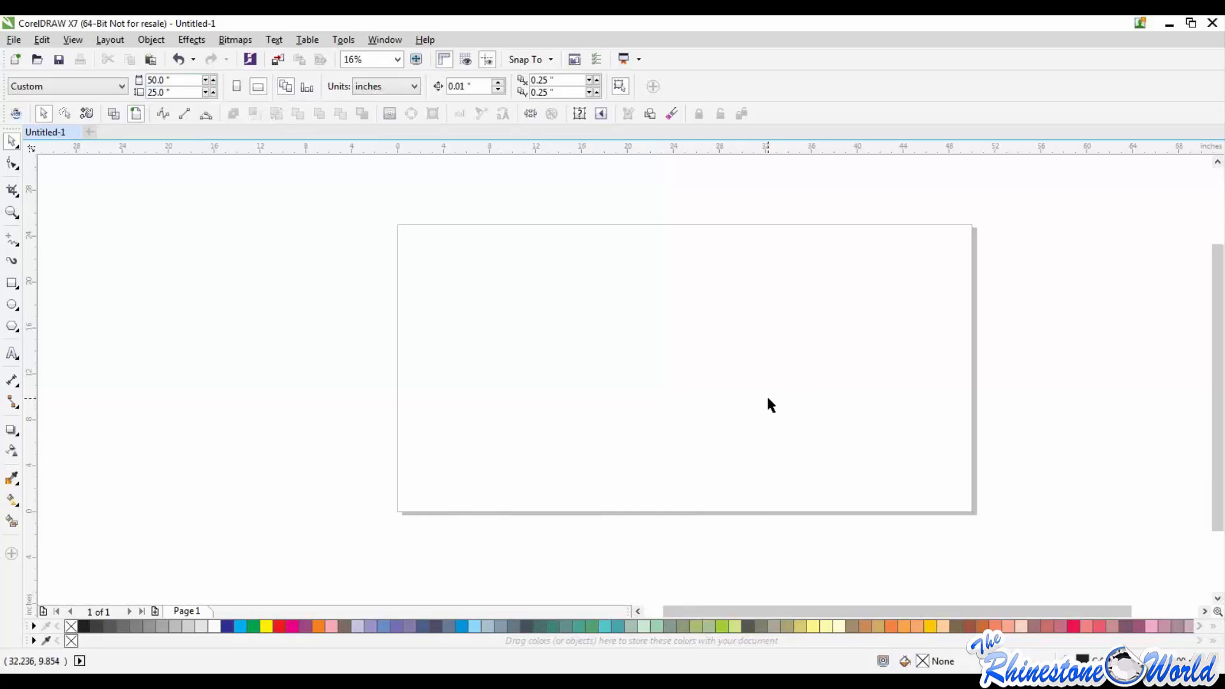
pyautogui.scroll(-2, 632, 361)
pyautogui.scroll(2, 634, 359)
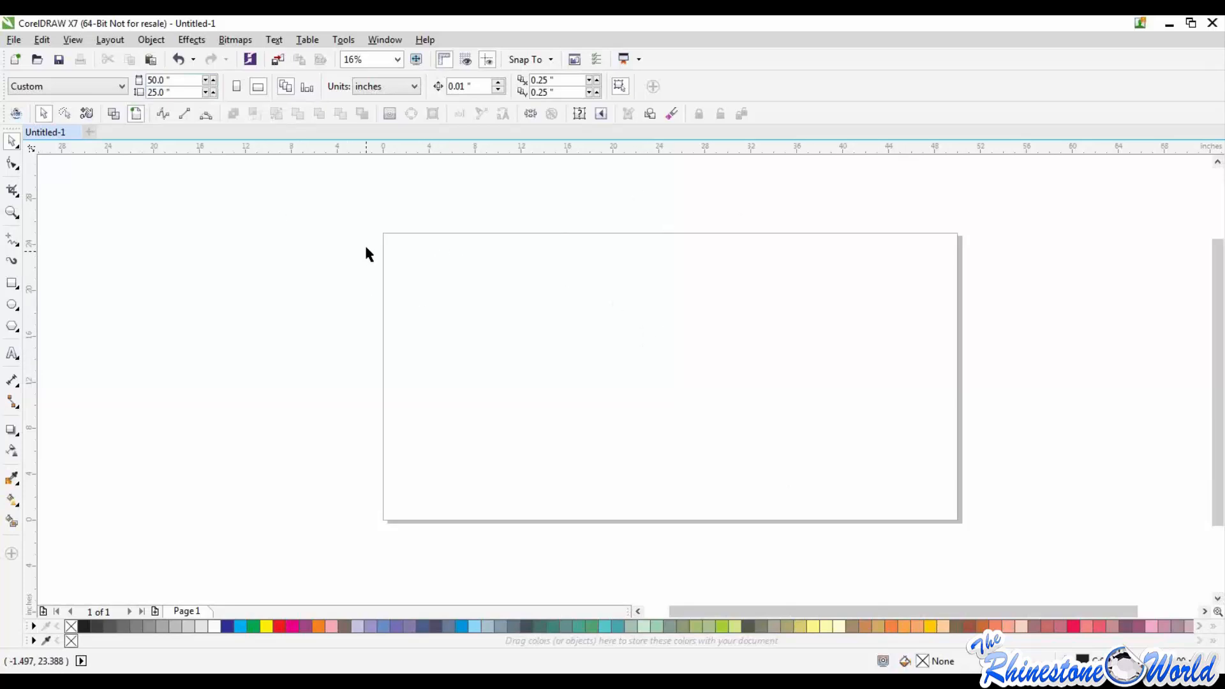
pyautogui.scroll(3, 643, 465)
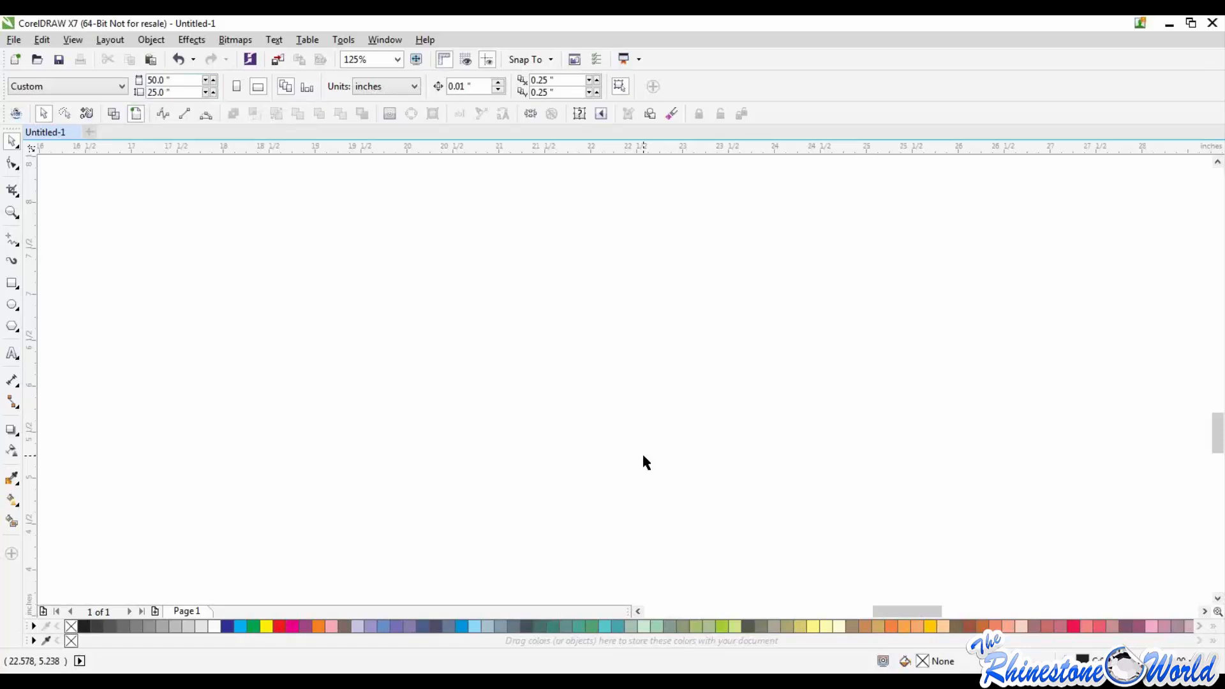
pyautogui.scroll(-3, 642, 455)
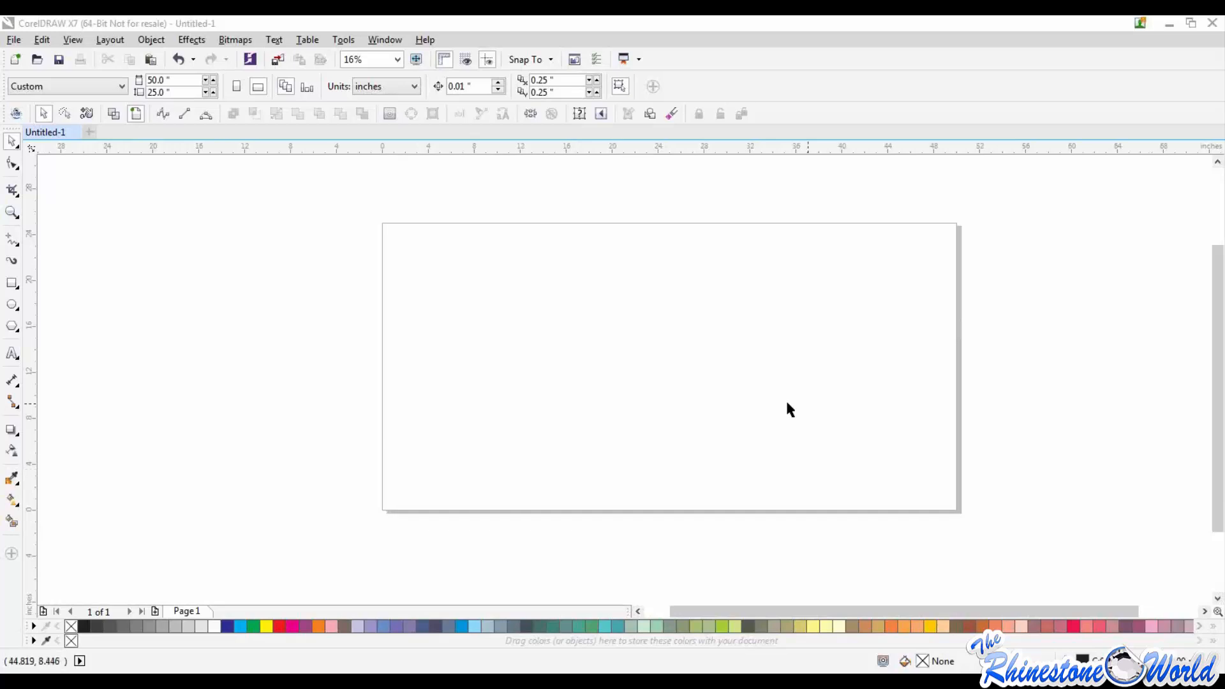
pyautogui.click(728, 375)
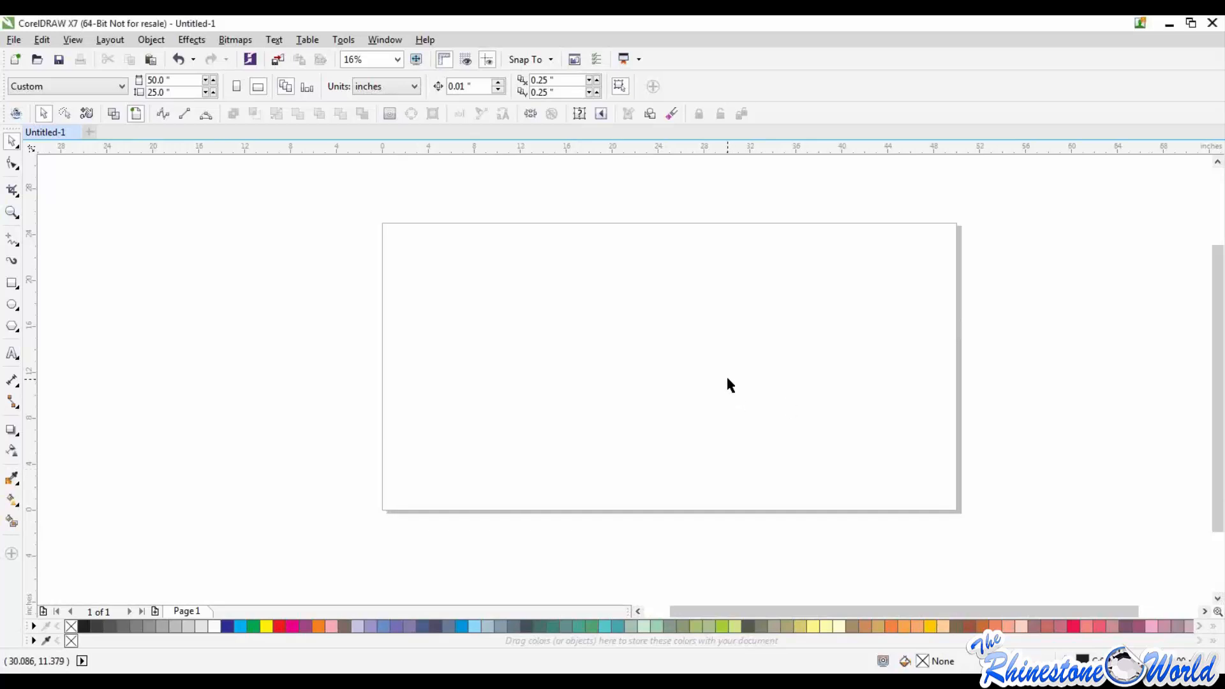
# Step: Try out the Letter, Tabloid and Government Letter page size presets on the page
pyautogui.click(119, 85)
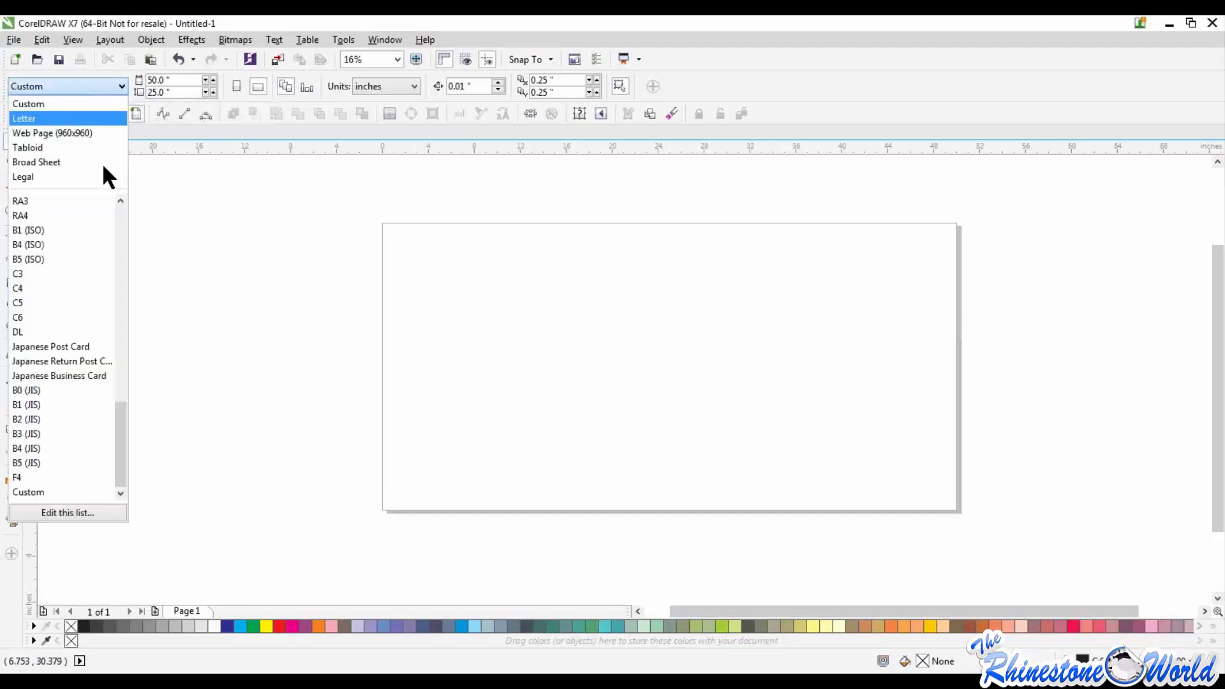
pyautogui.click(35, 119)
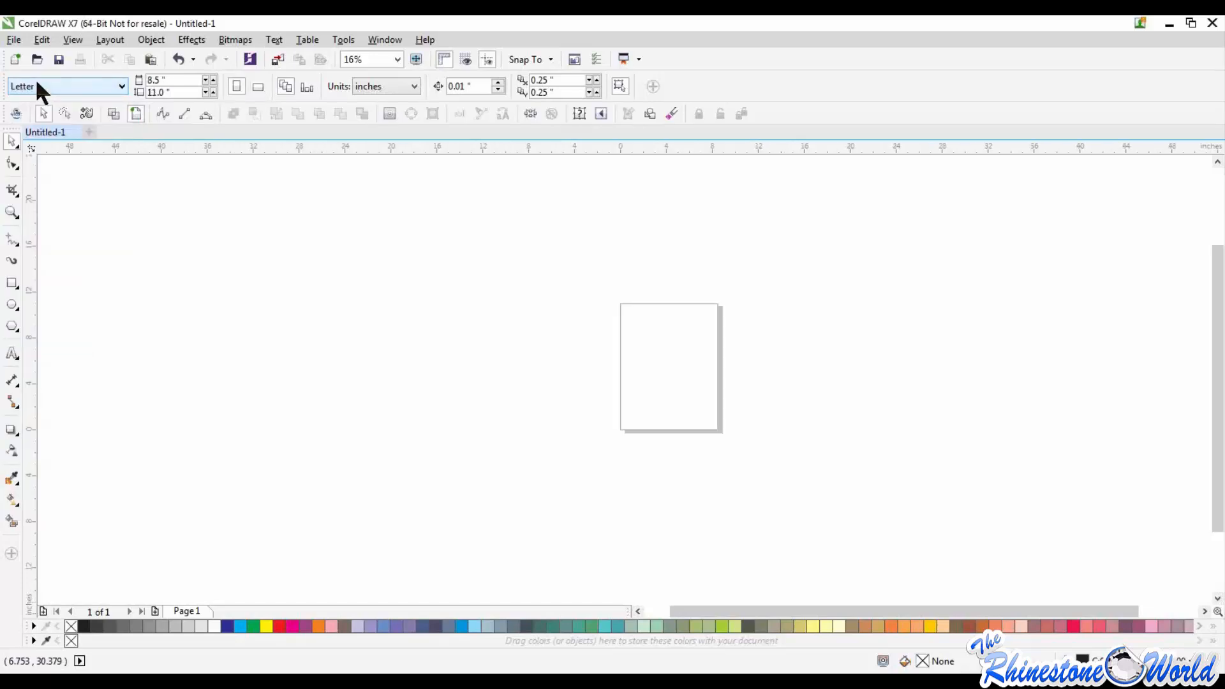
pyautogui.click(36, 83)
pyautogui.click(40, 150)
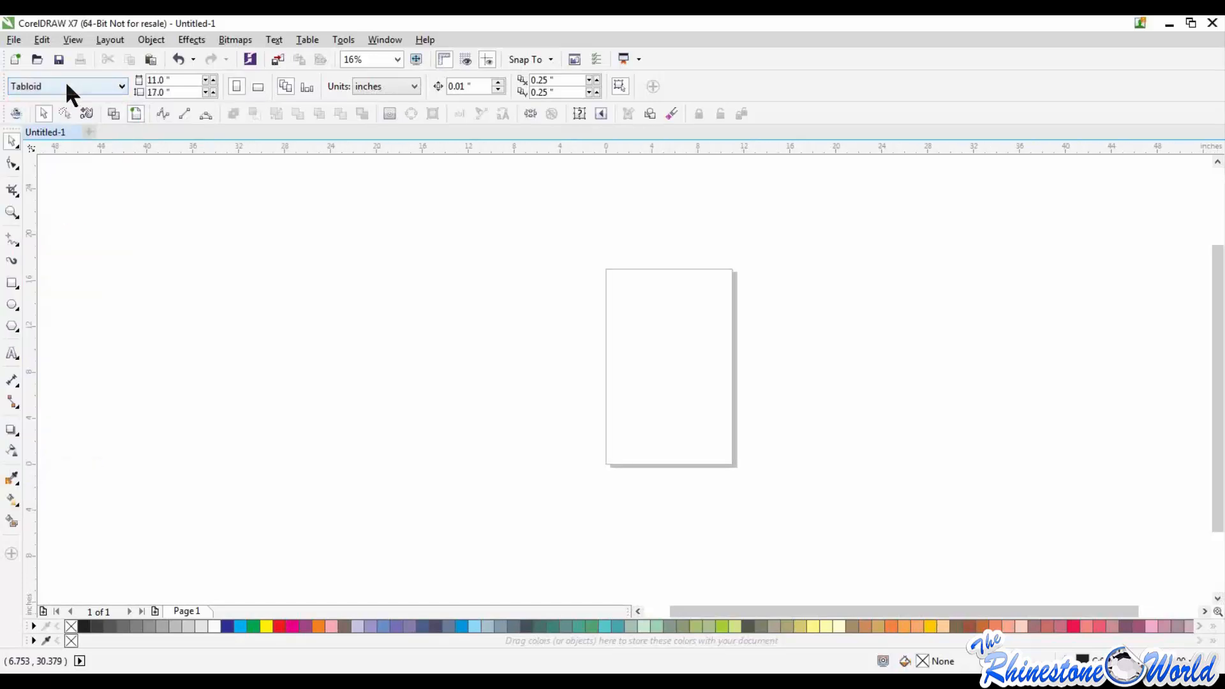
pyautogui.click(65, 80)
pyautogui.click(44, 227)
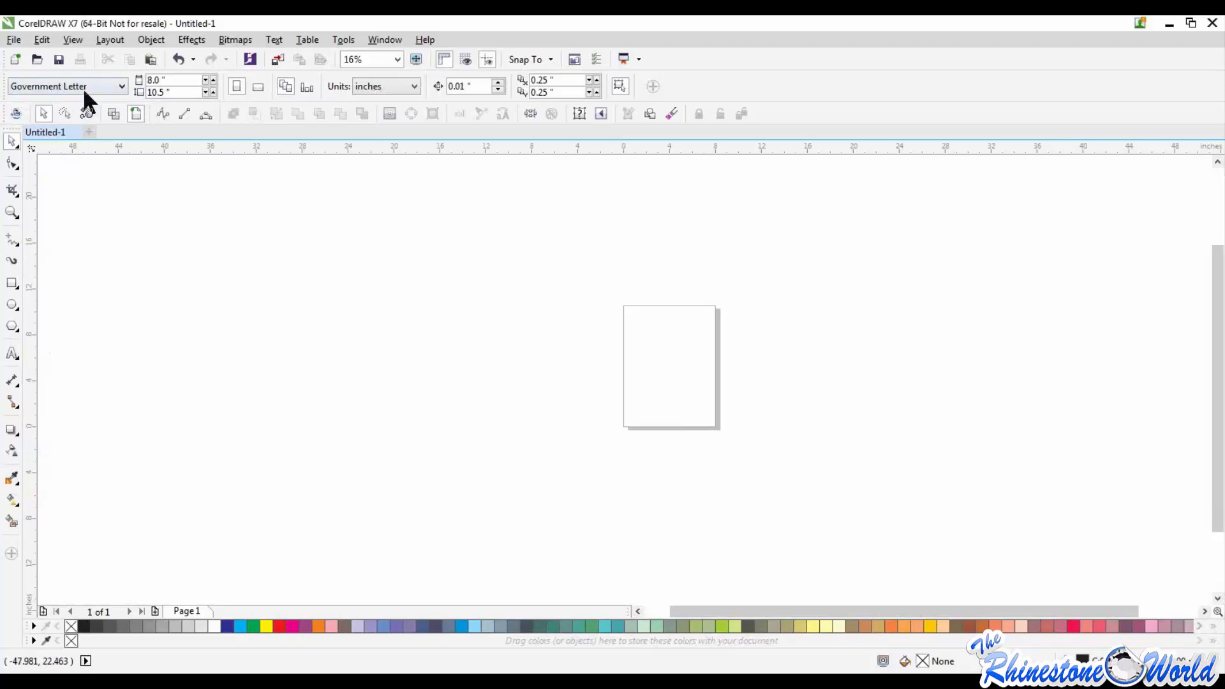
# Step: Set the page size to the Letter preset
pyautogui.click(84, 91)
pyautogui.click(45, 148)
pyautogui.click(64, 86)
pyautogui.click(48, 134)
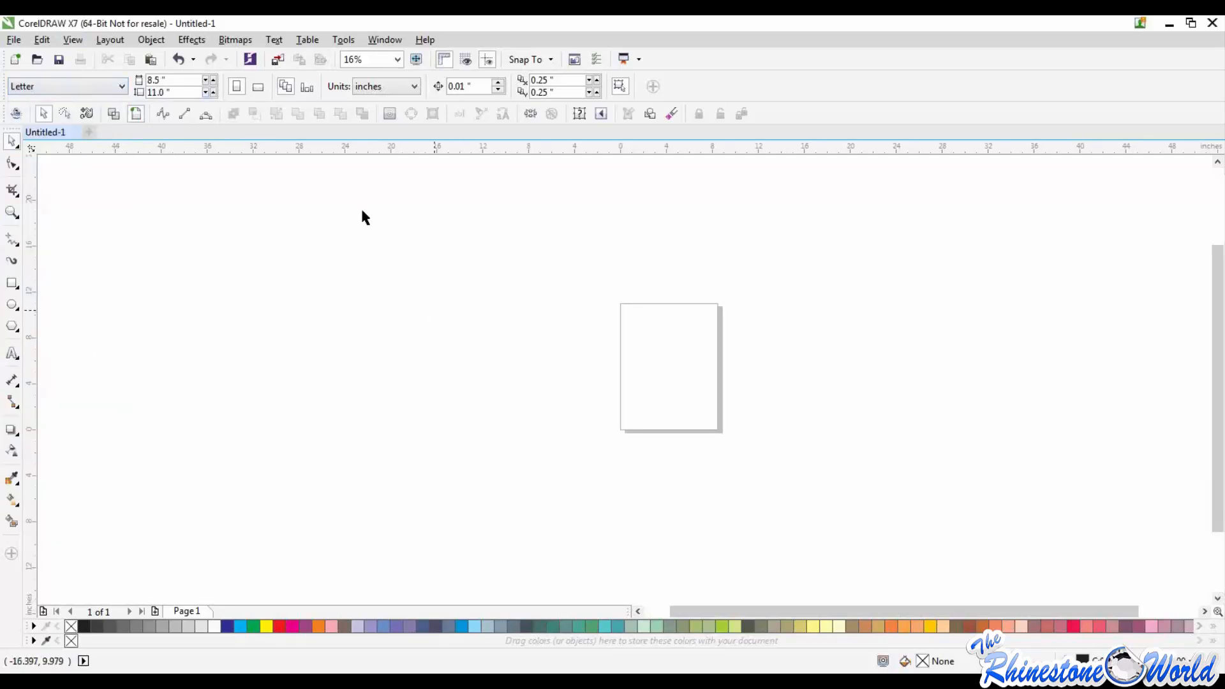
pyautogui.scroll(3, 684, 351)
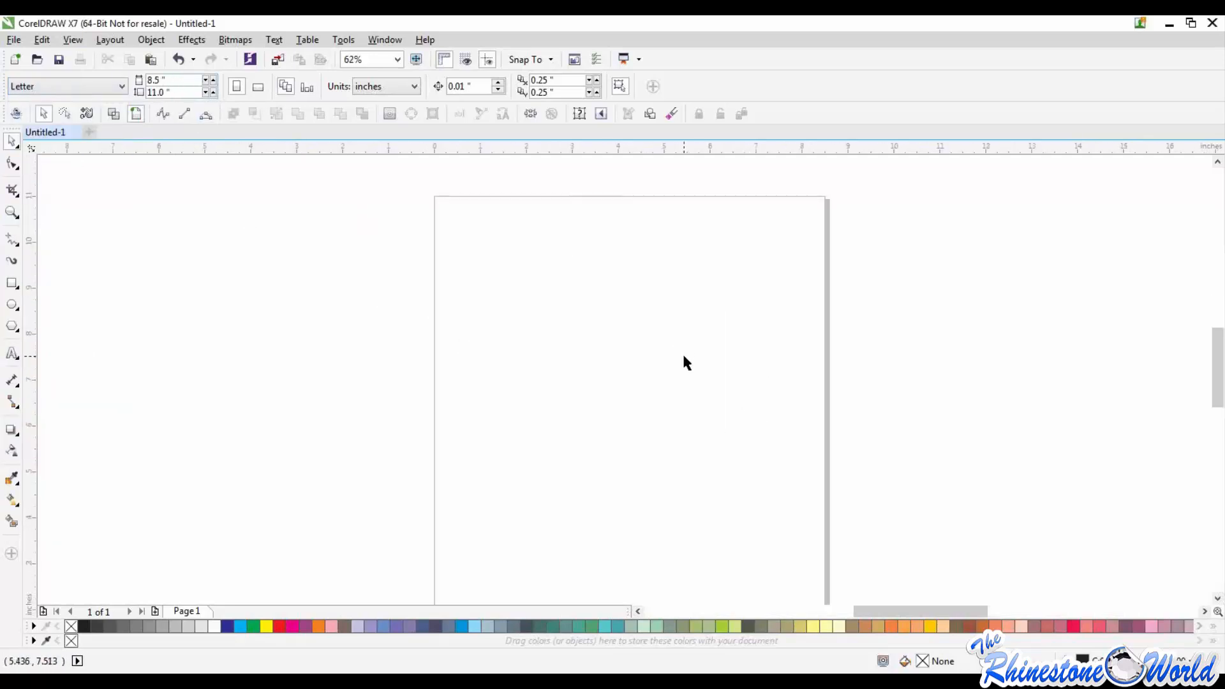
pyautogui.scroll(-1, 683, 352)
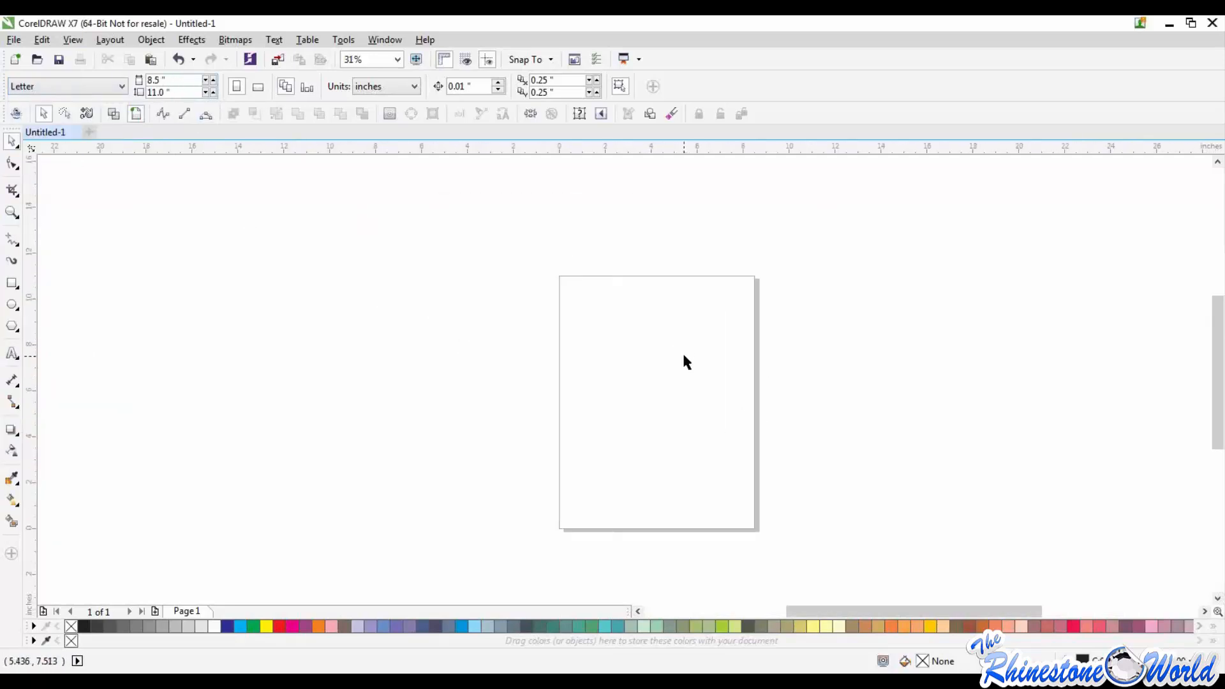
pyautogui.click(14, 40)
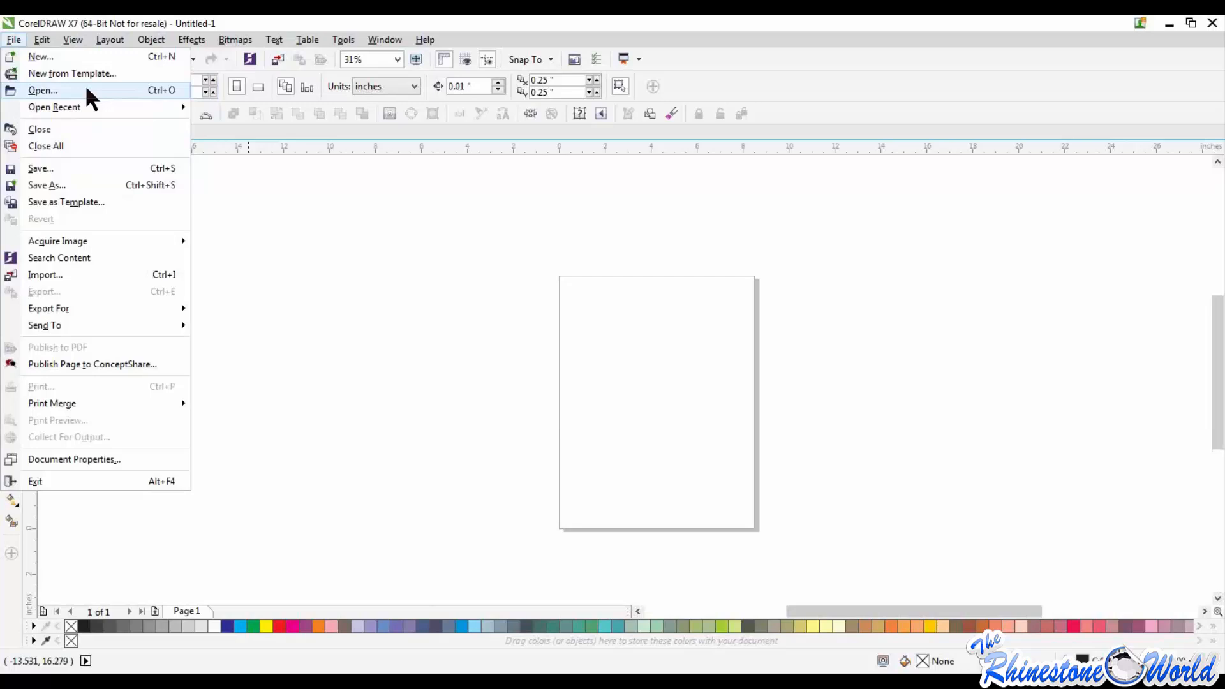
pyautogui.click(664, 339)
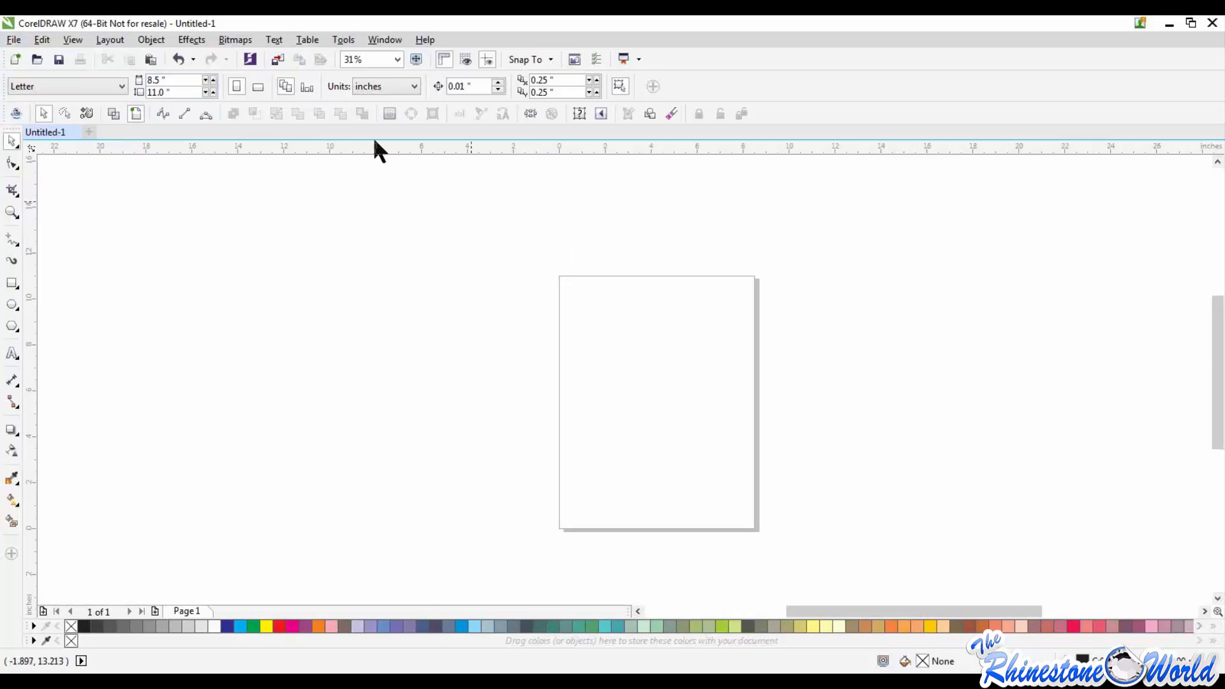
pyautogui.click(13, 40)
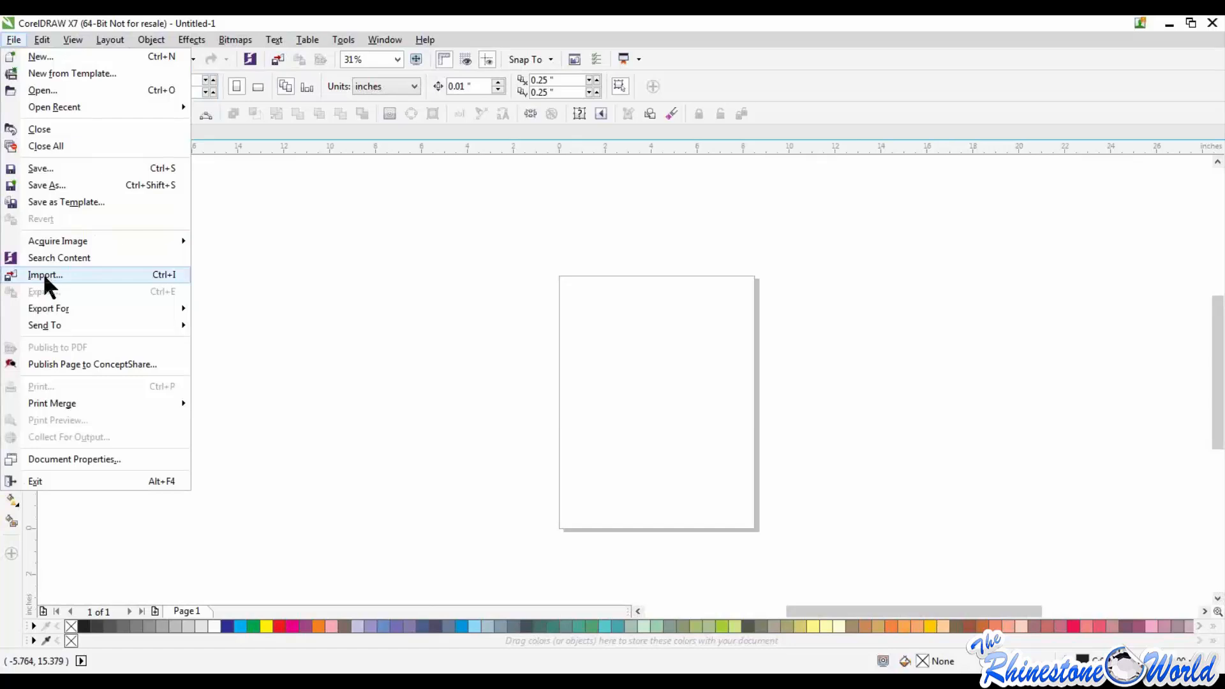
pyautogui.click(419, 247)
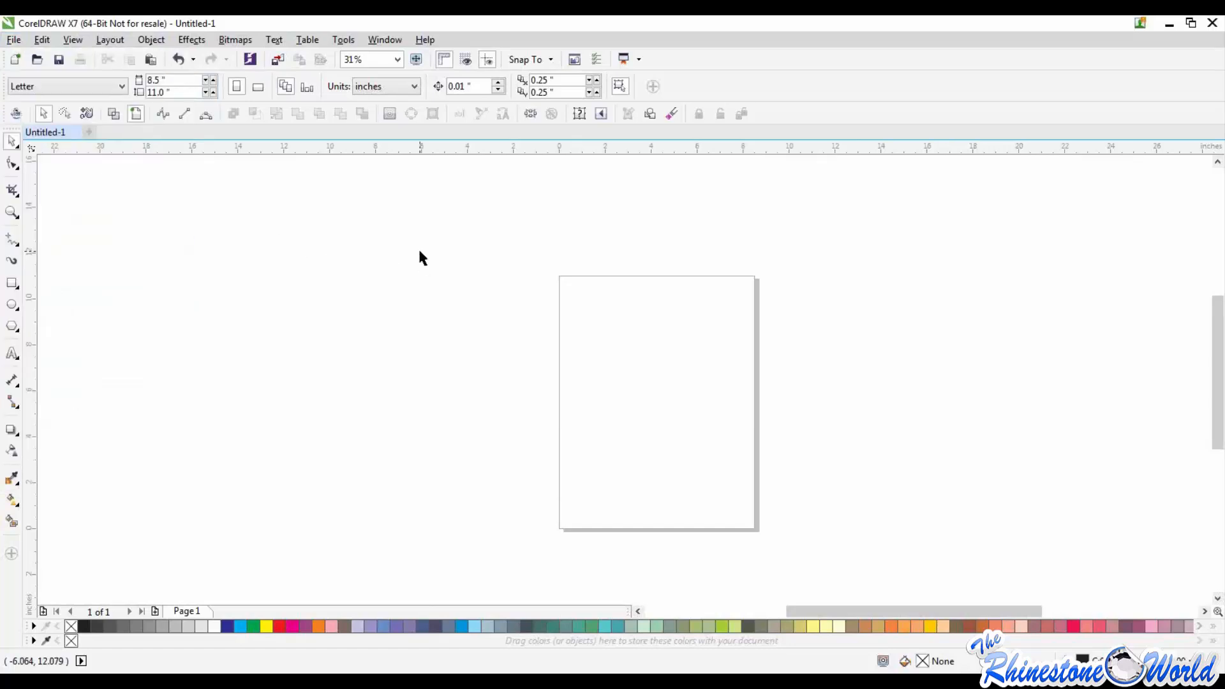
# Step: Draw a rectangle about 4.43 by 3.43 inches in the upper half of the page
pyautogui.click(12, 283)
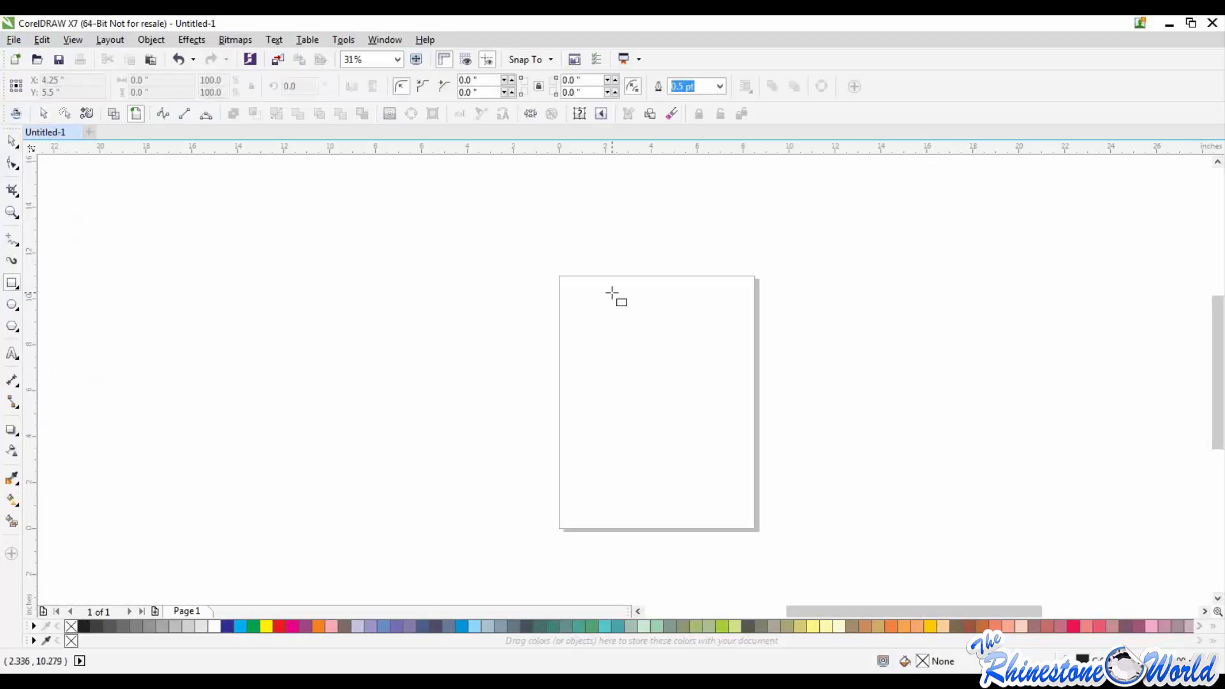
pyautogui.moveTo(606, 299); pyautogui.dragTo(708, 378)
pyautogui.click(12, 142)
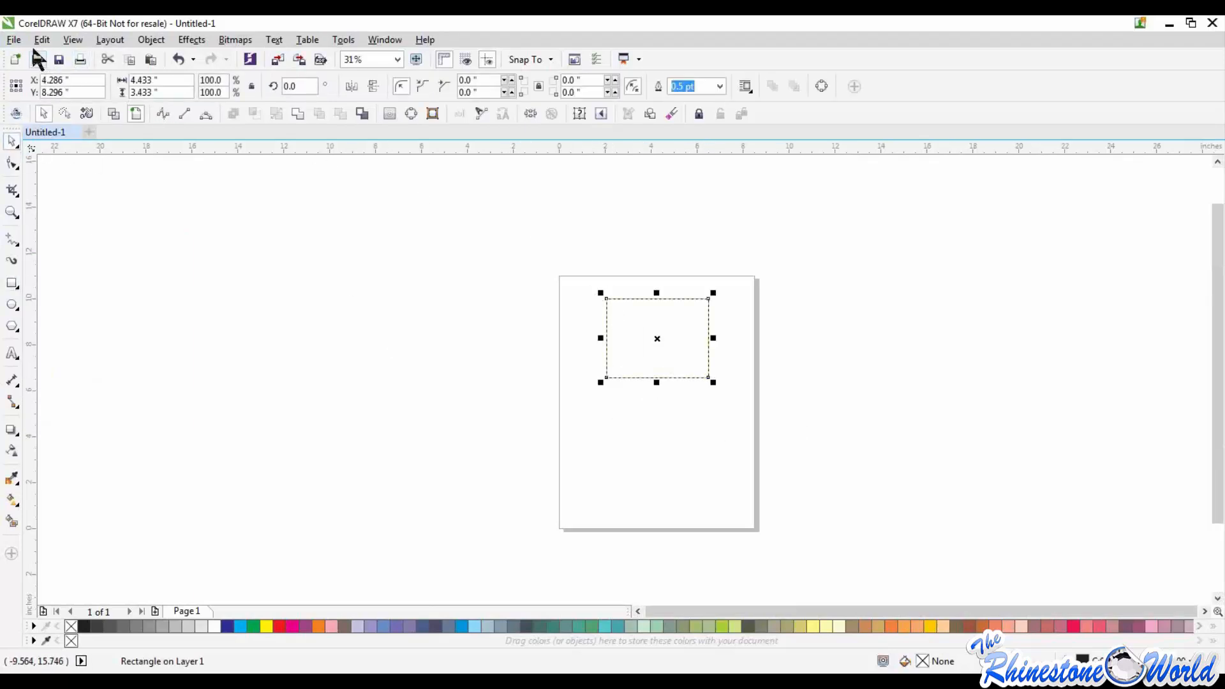
# Step: Open the export settings for the rectangle, look through the available file formats, and cancel without exporting
pyautogui.click(13, 40)
pyautogui.click(47, 293)
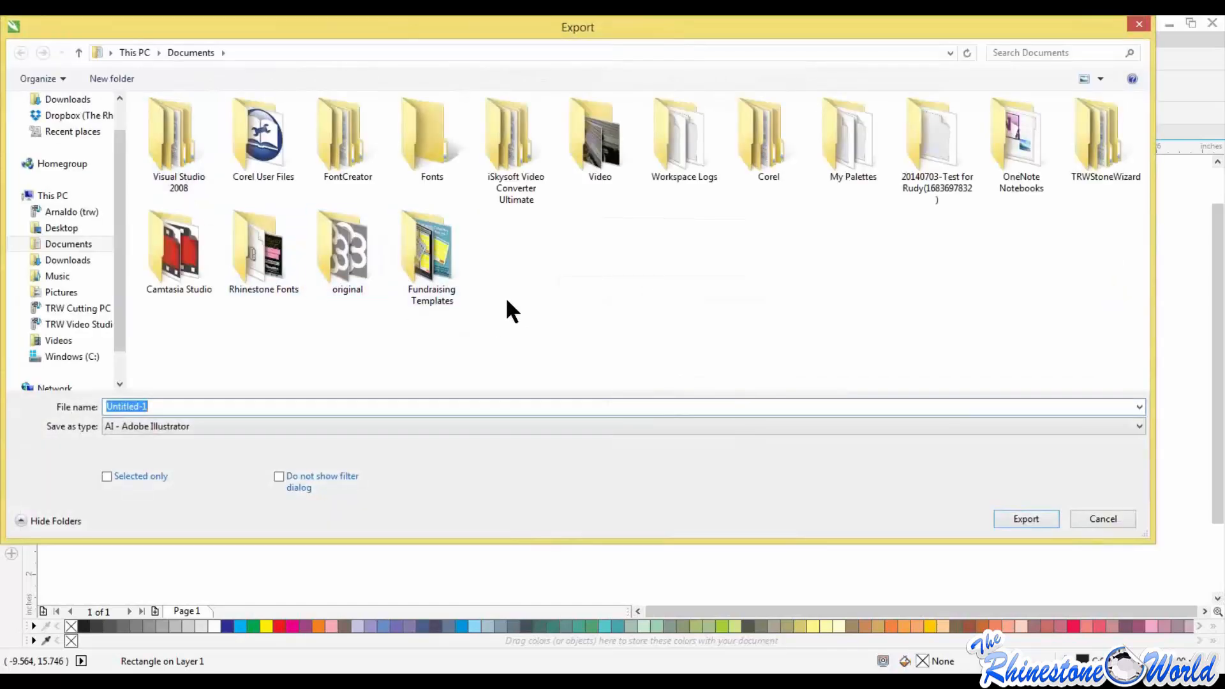
pyautogui.moveTo(651, 19); pyautogui.dragTo(699, 60)
pyautogui.scroll(1, 162, 194)
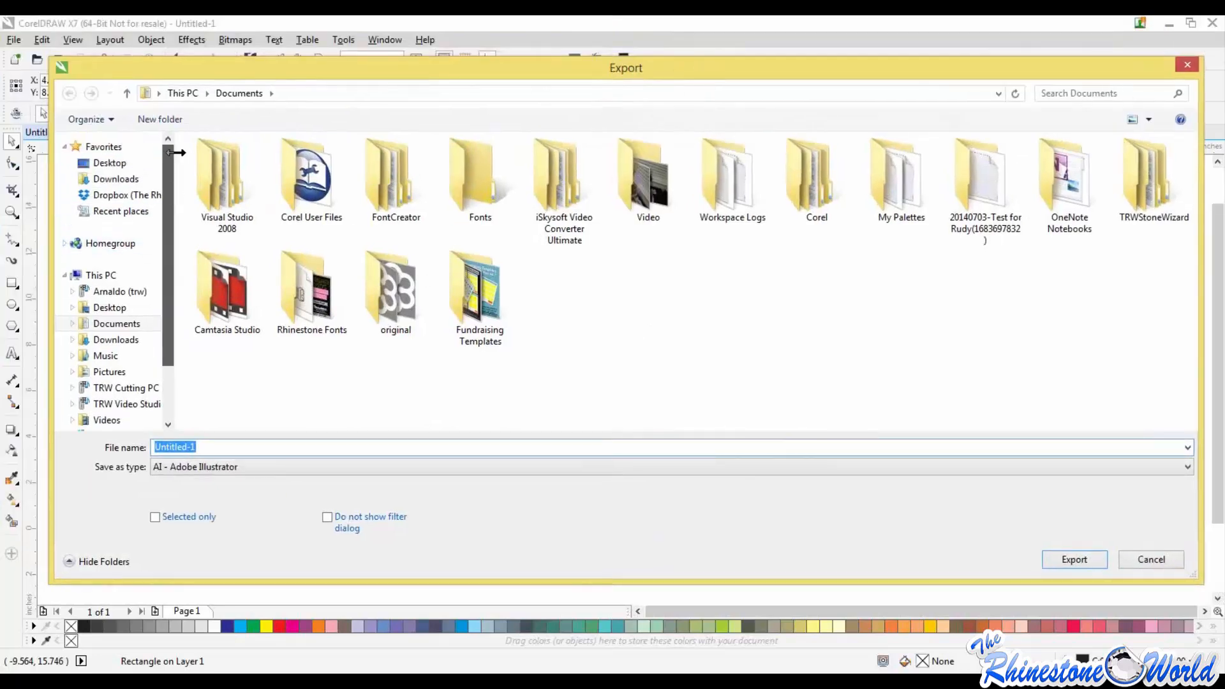
pyautogui.click(316, 467)
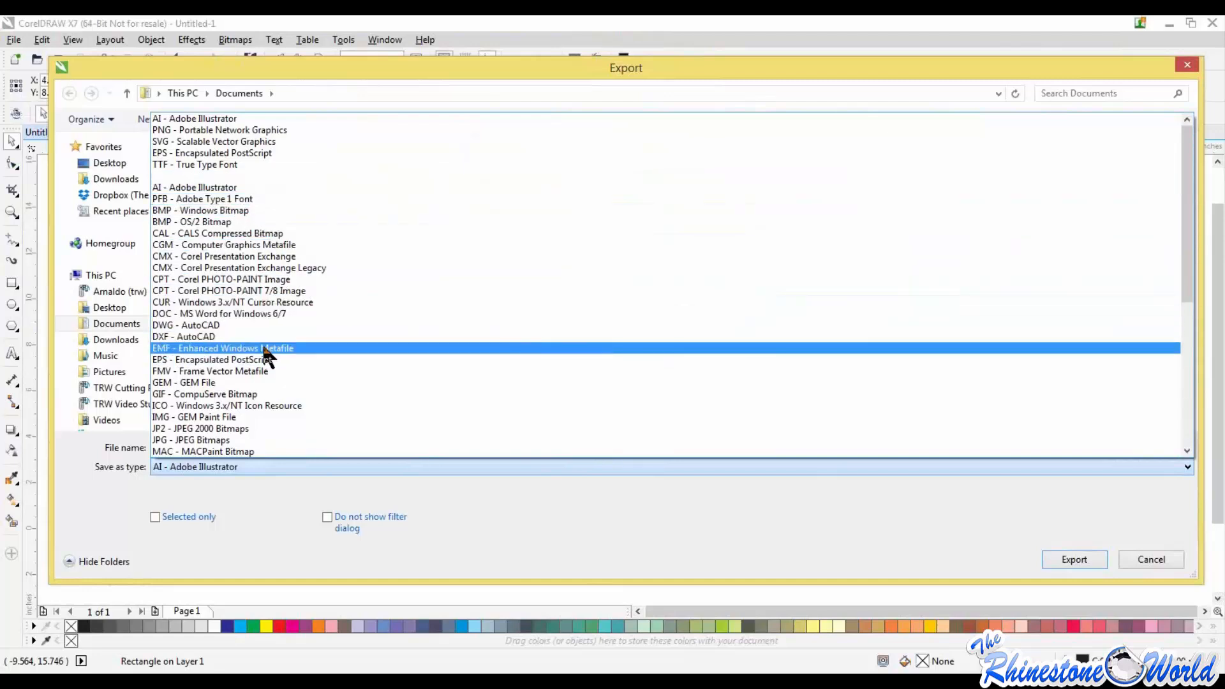
pyautogui.scroll(-4, 693, 389)
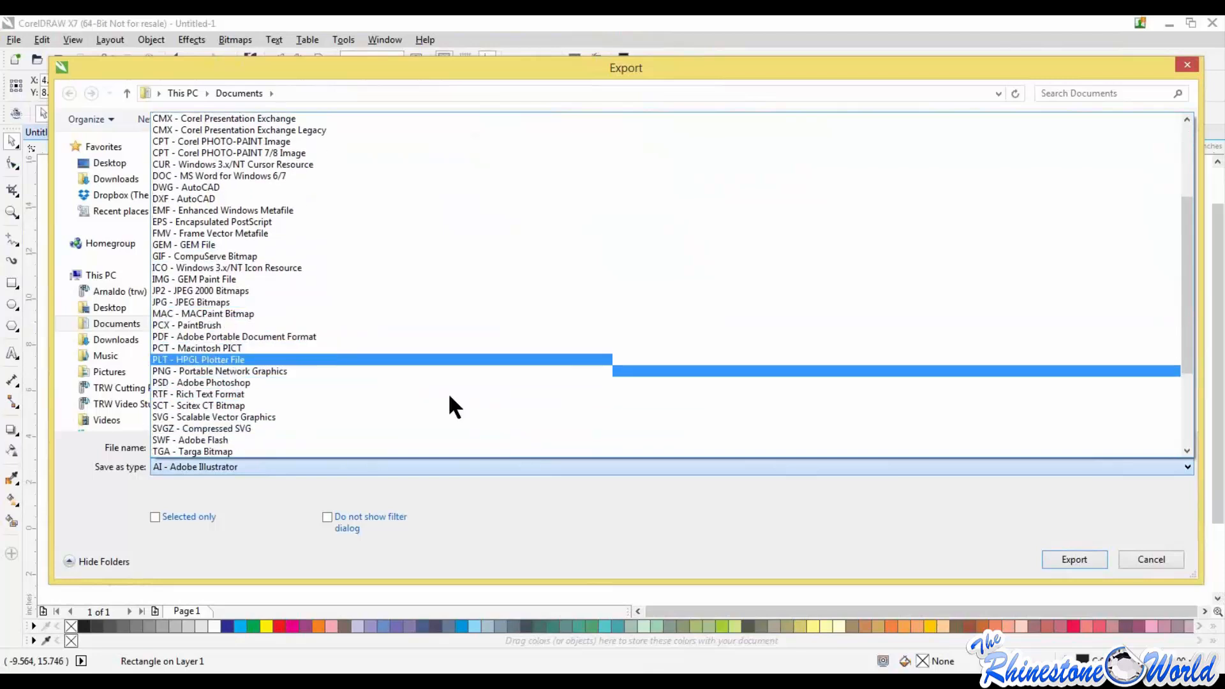
pyautogui.click(1140, 562)
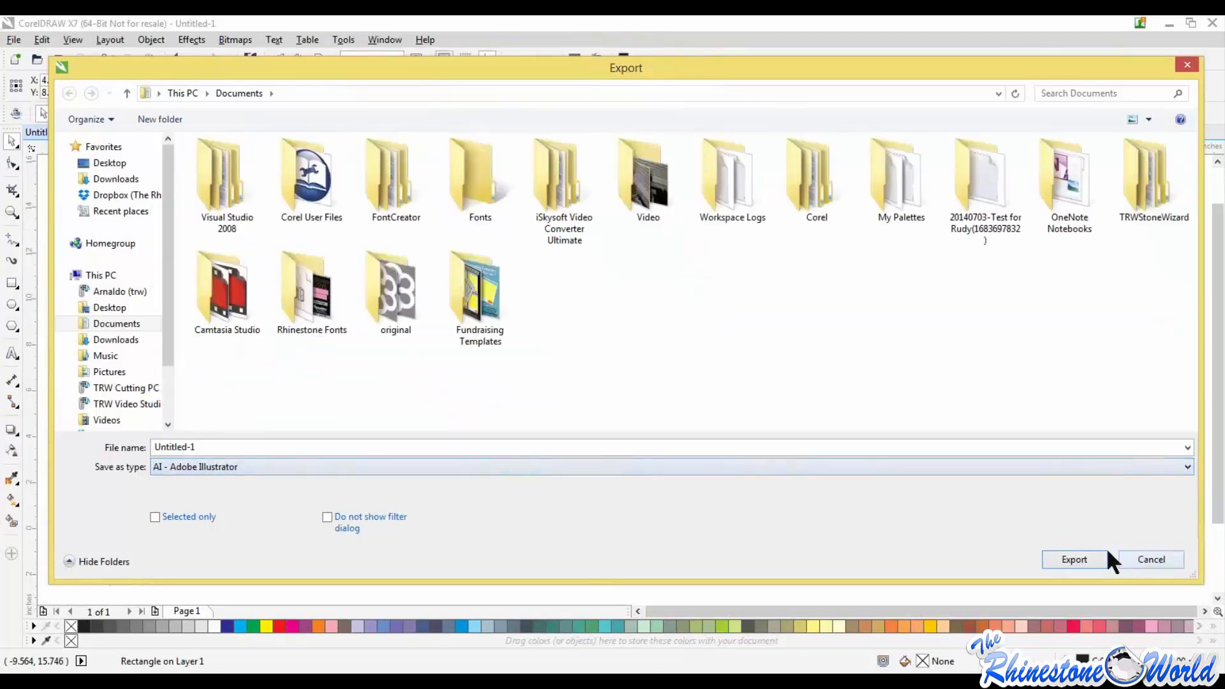
pyautogui.click(1130, 561)
pyautogui.click(796, 386)
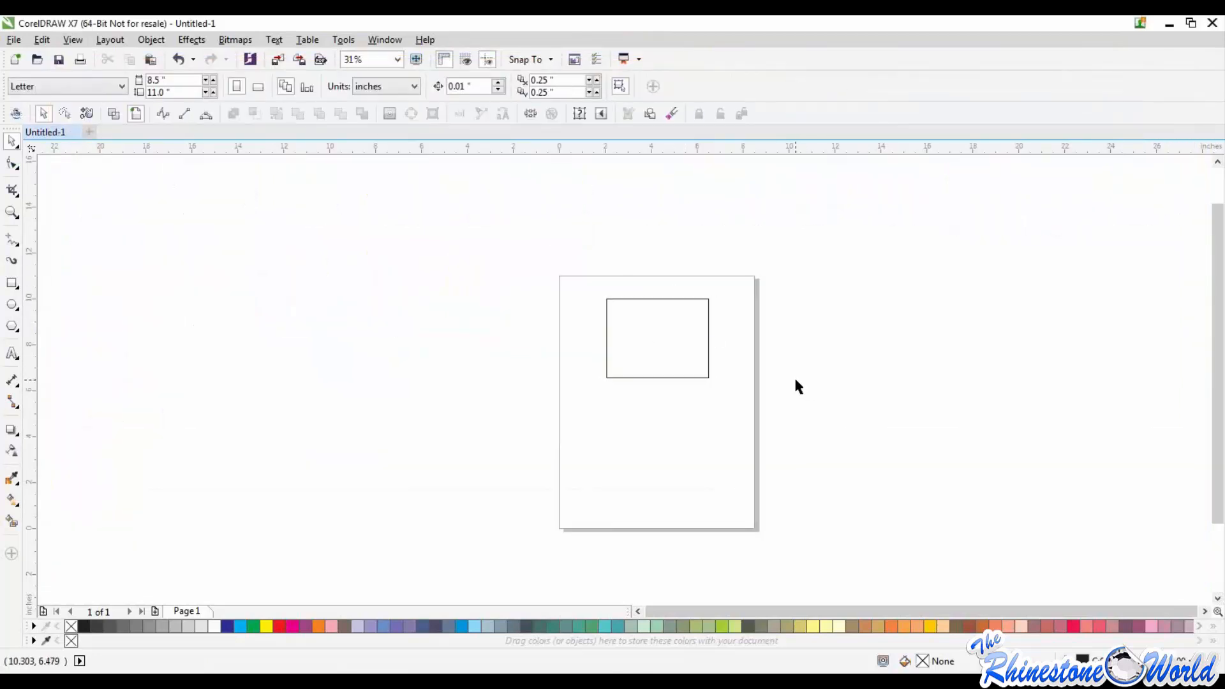
# Step: Select the rectangle and delete it from the page
pyautogui.moveTo(550, 259); pyautogui.dragTo(737, 447)
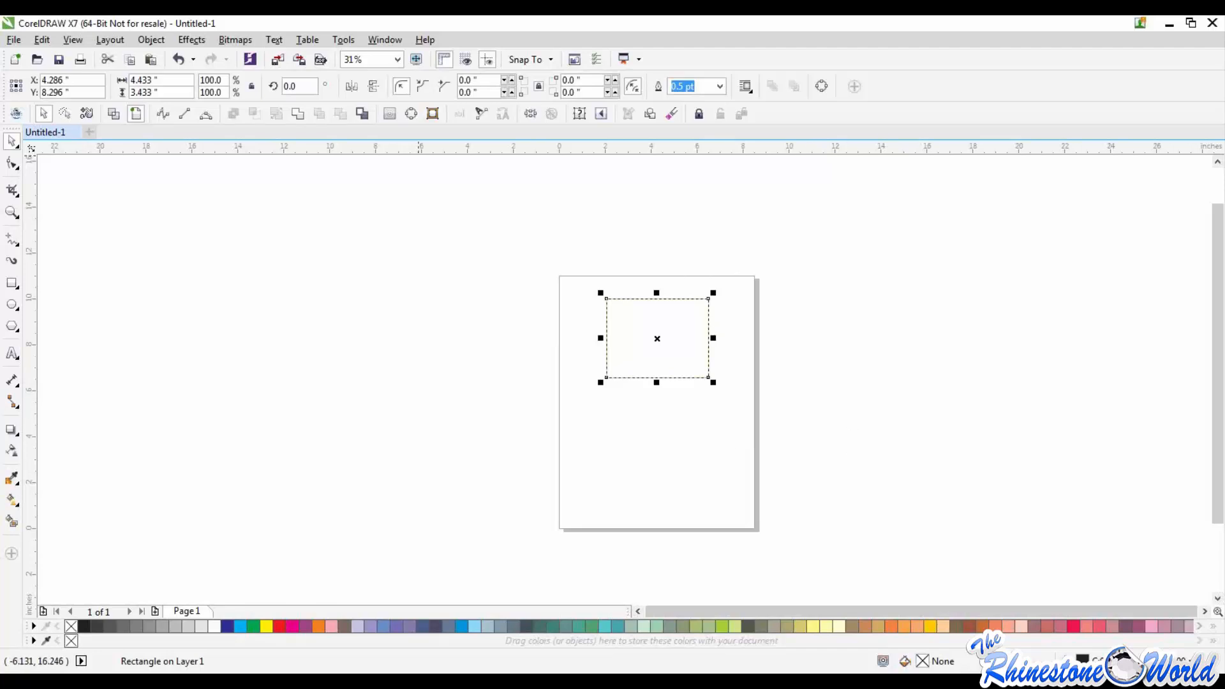
pyautogui.click(12, 39)
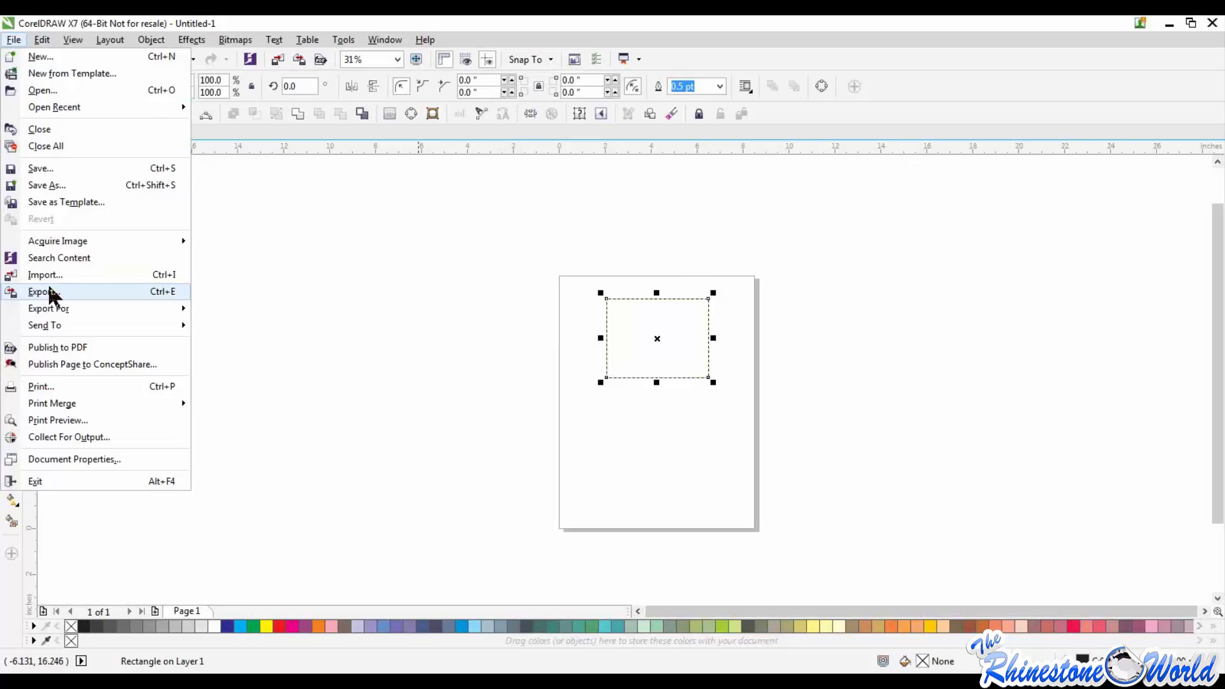
pyautogui.click(579, 291)
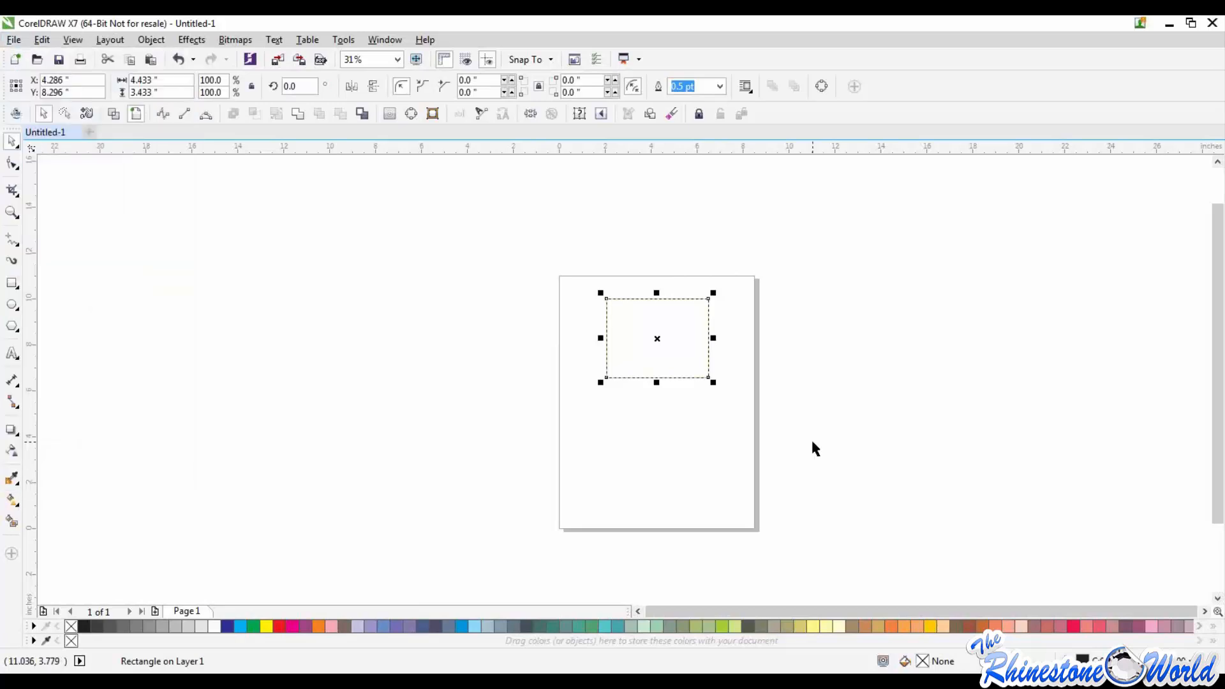
pyautogui.press('Escape')
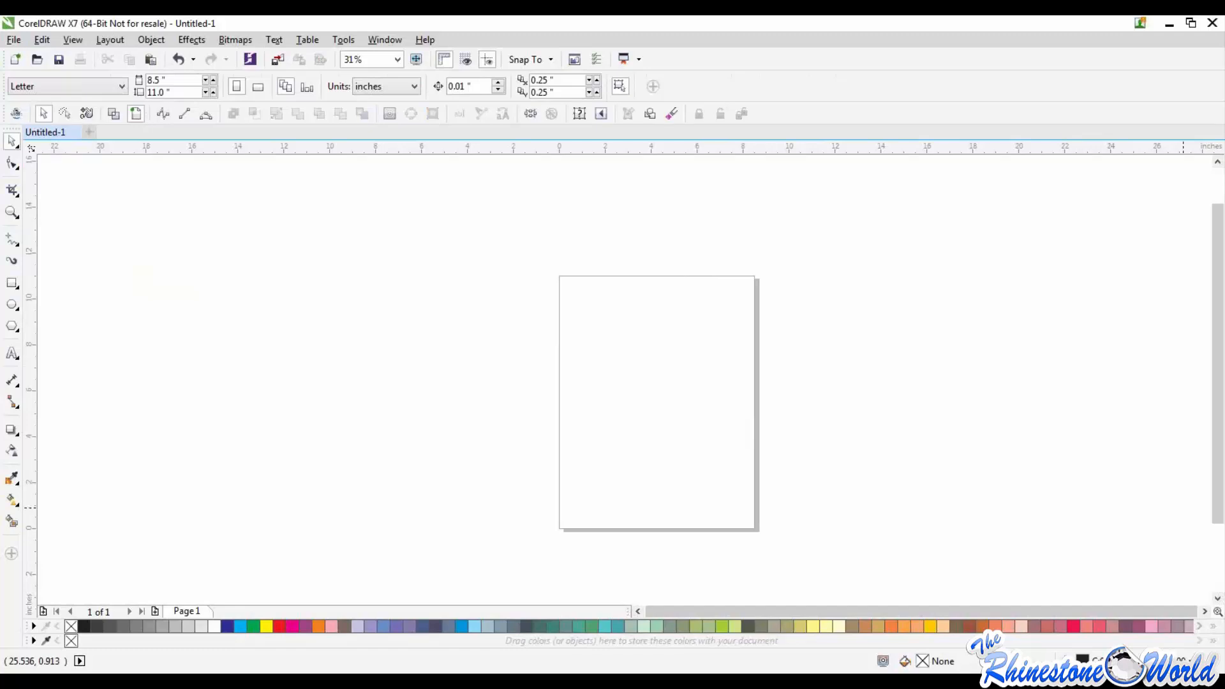
# Step: Set the page width to 15 inches
pyautogui.doubleClick(161, 80)
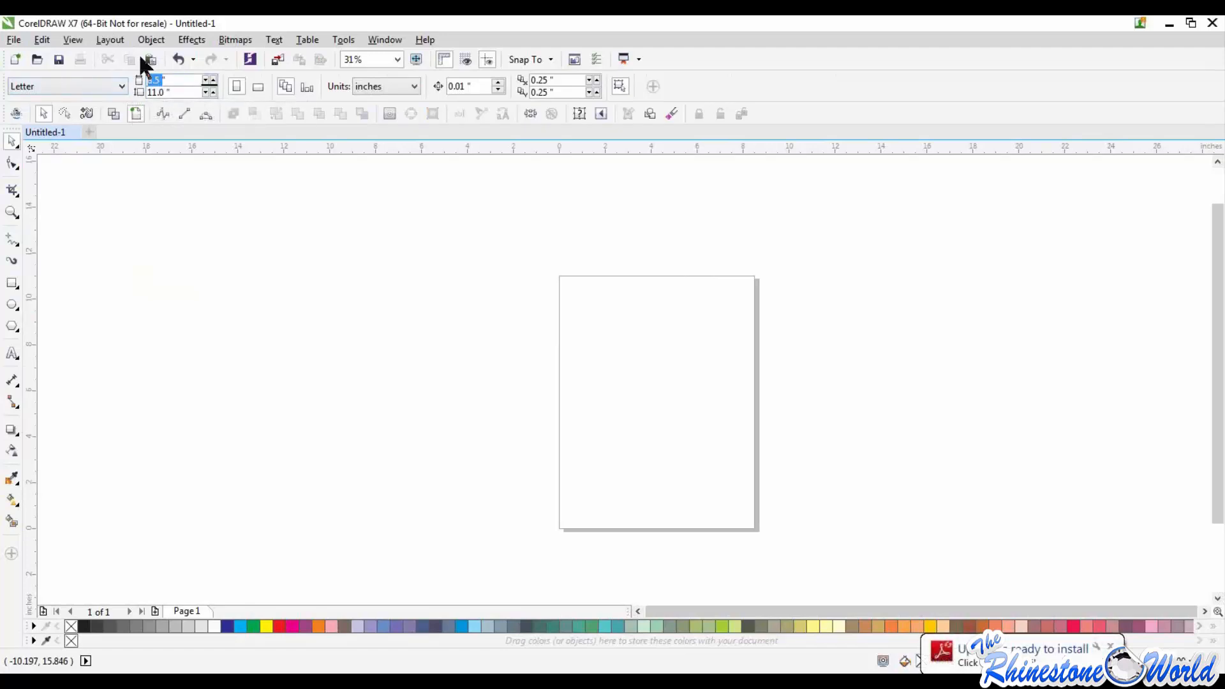
pyautogui.write('15')
pyautogui.press('Return')
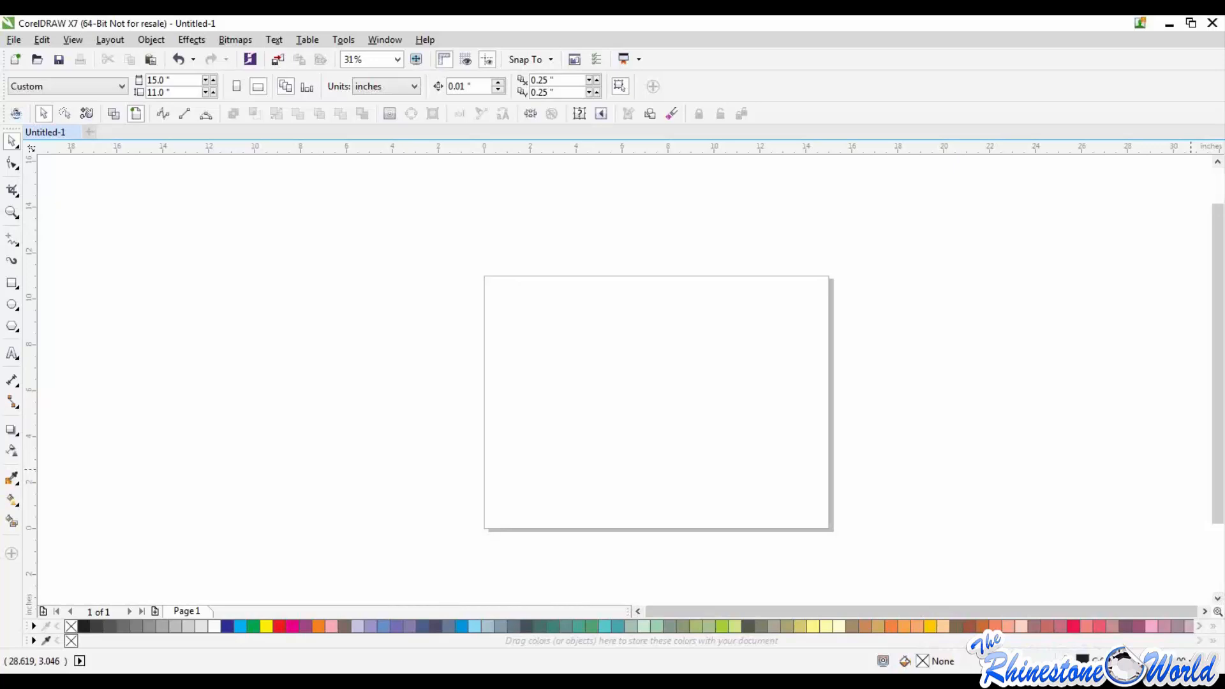
# Step: Draw a rectangle about 5.67 by 4 inches in the upper left part of the page
pyautogui.click(12, 284)
pyautogui.moveTo(547, 304); pyautogui.dragTo(678, 396)
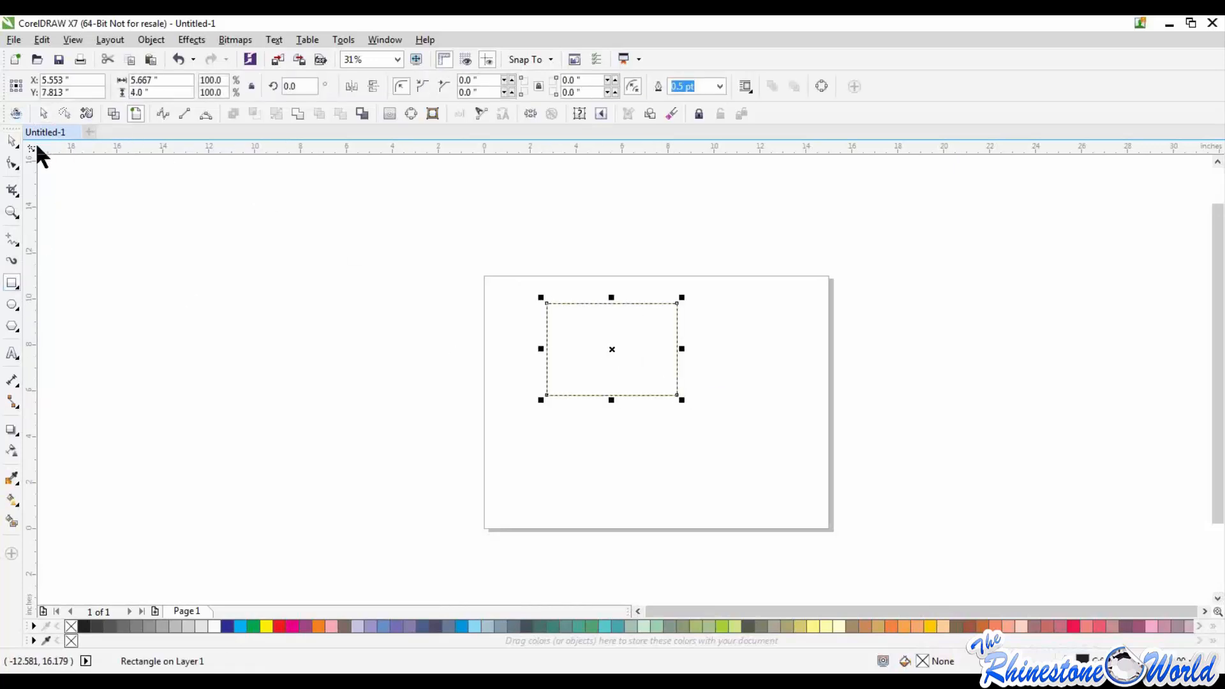
pyautogui.click(12, 141)
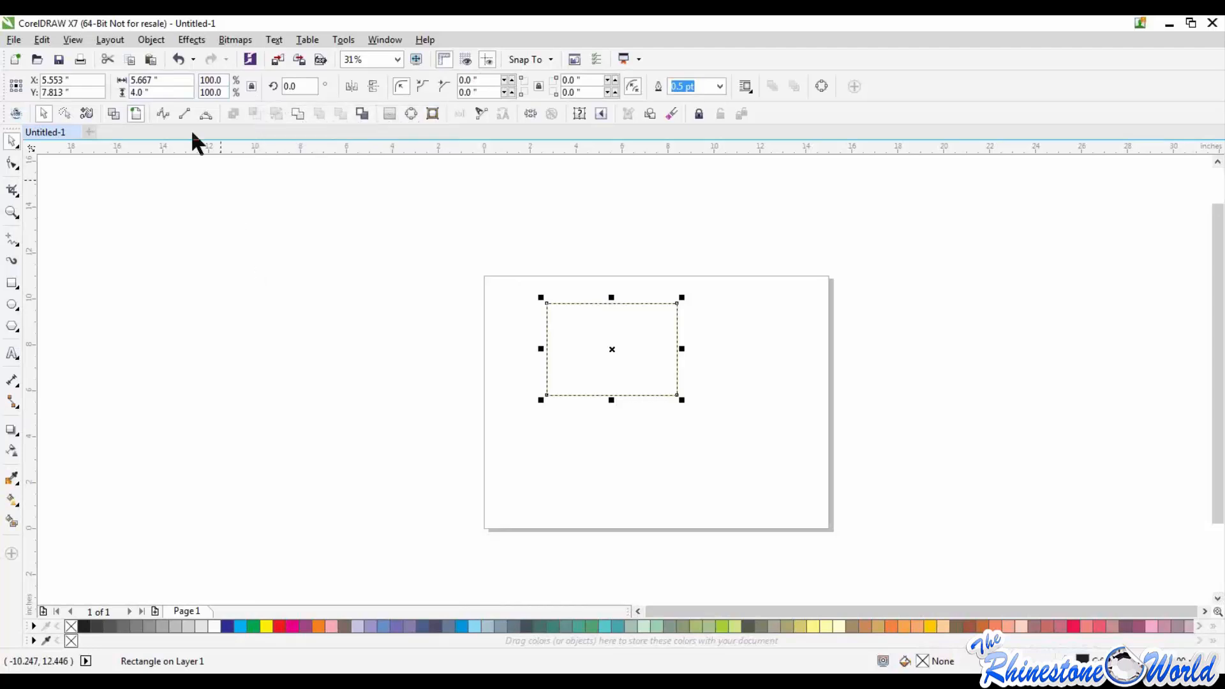
# Step: Set the rectangle's width to 5 inches with its proportions locked, and deselect it
pyautogui.doubleClick(136, 80)
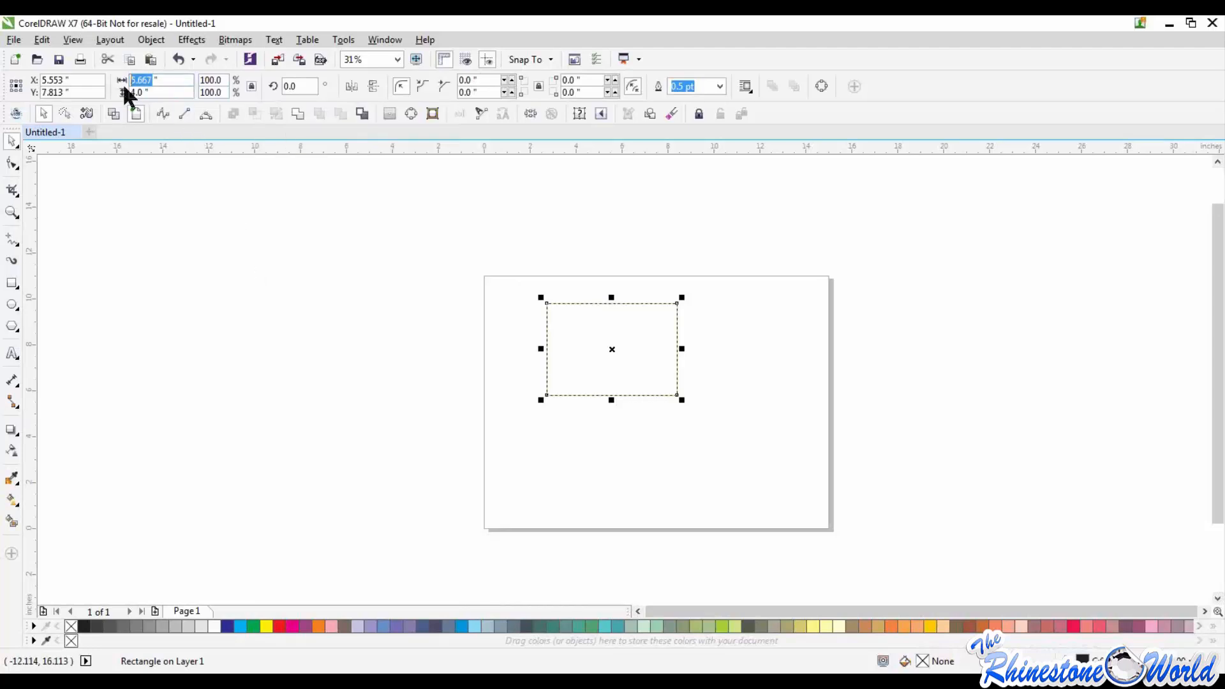
pyautogui.write('5')
pyautogui.press('Return')
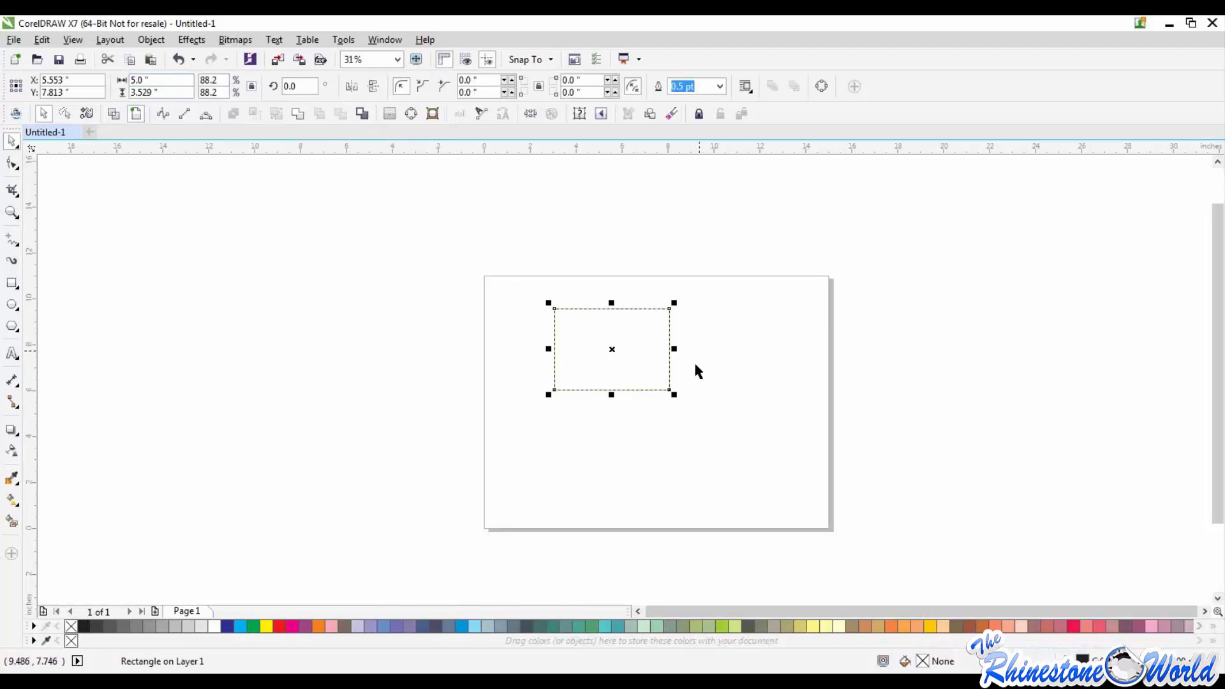
pyautogui.click(666, 398)
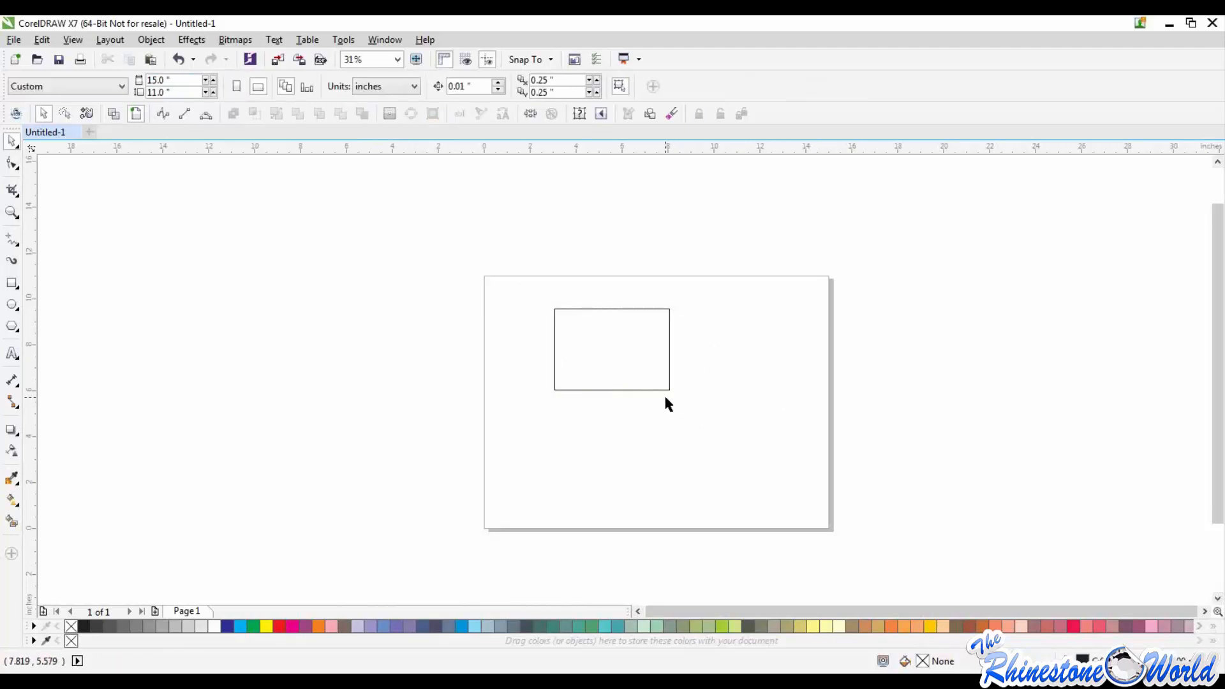
# Step: Delete the rectangle, undo the deletion, and deselect the restored shape
pyautogui.moveTo(535, 272); pyautogui.dragTo(741, 455)
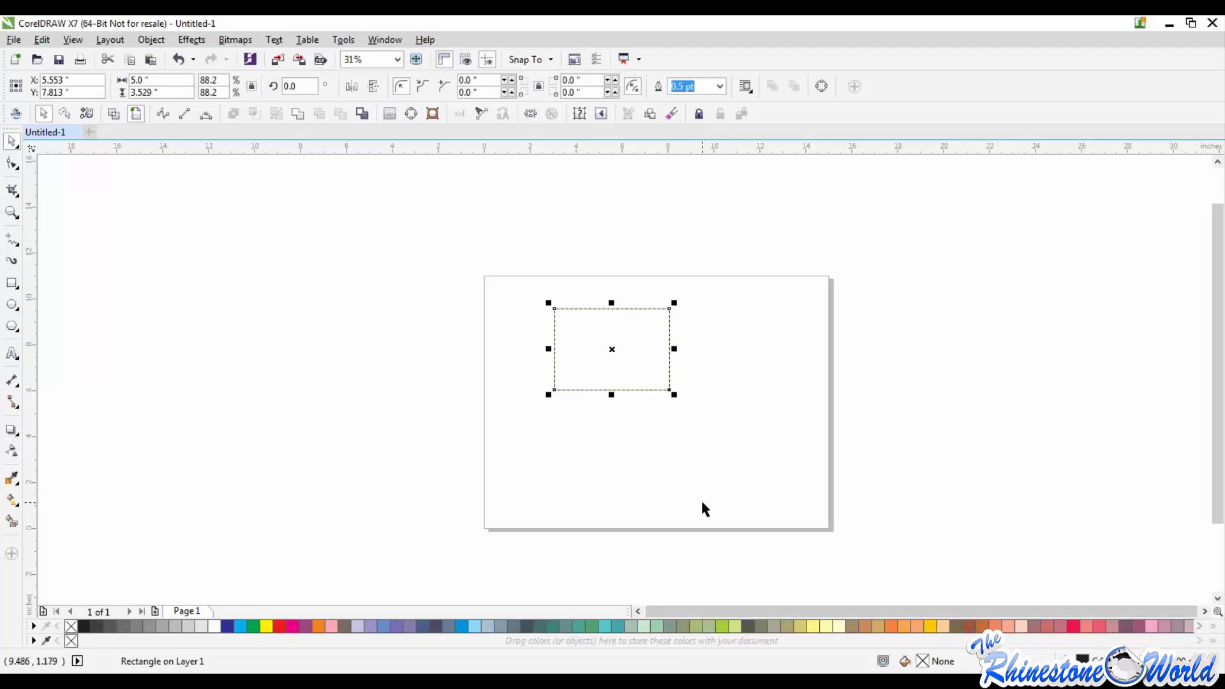
pyautogui.press('Delete')
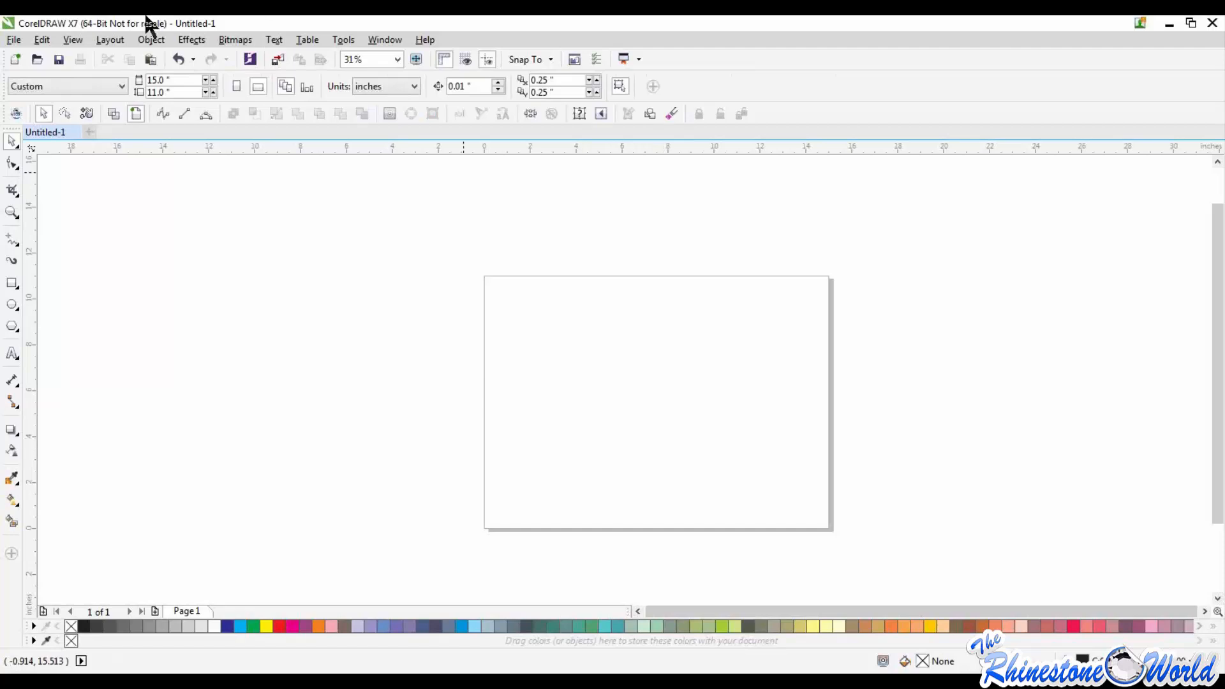
pyautogui.click(42, 40)
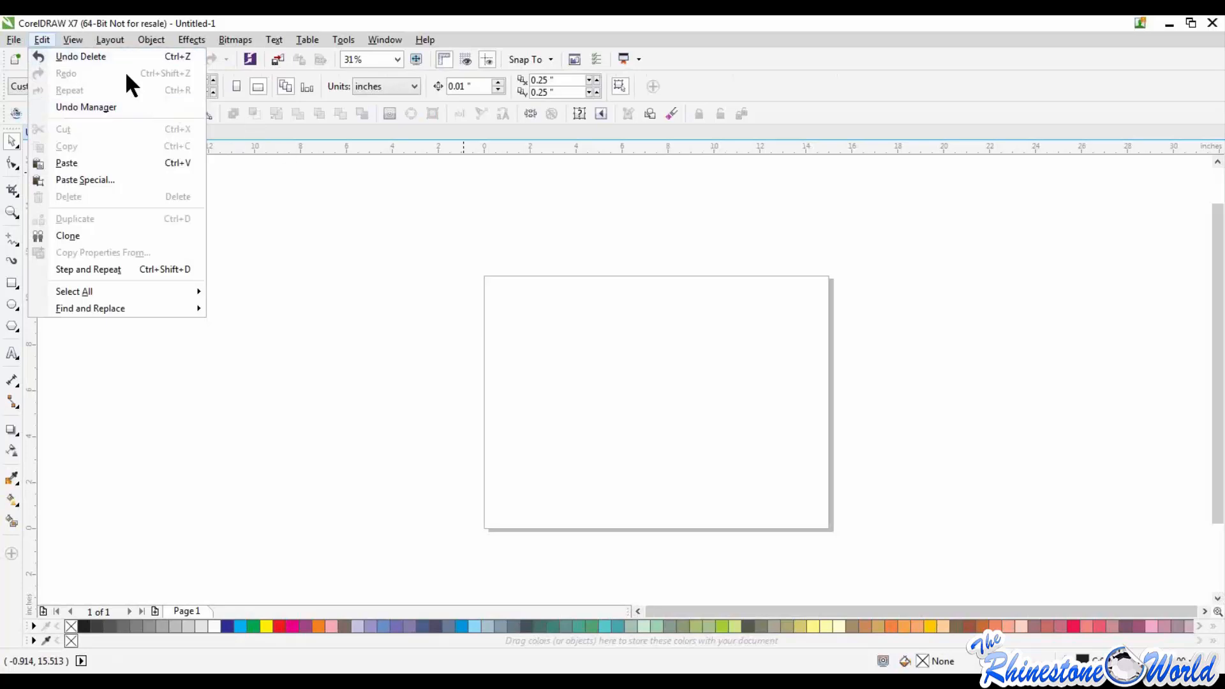
pyautogui.click(57, 58)
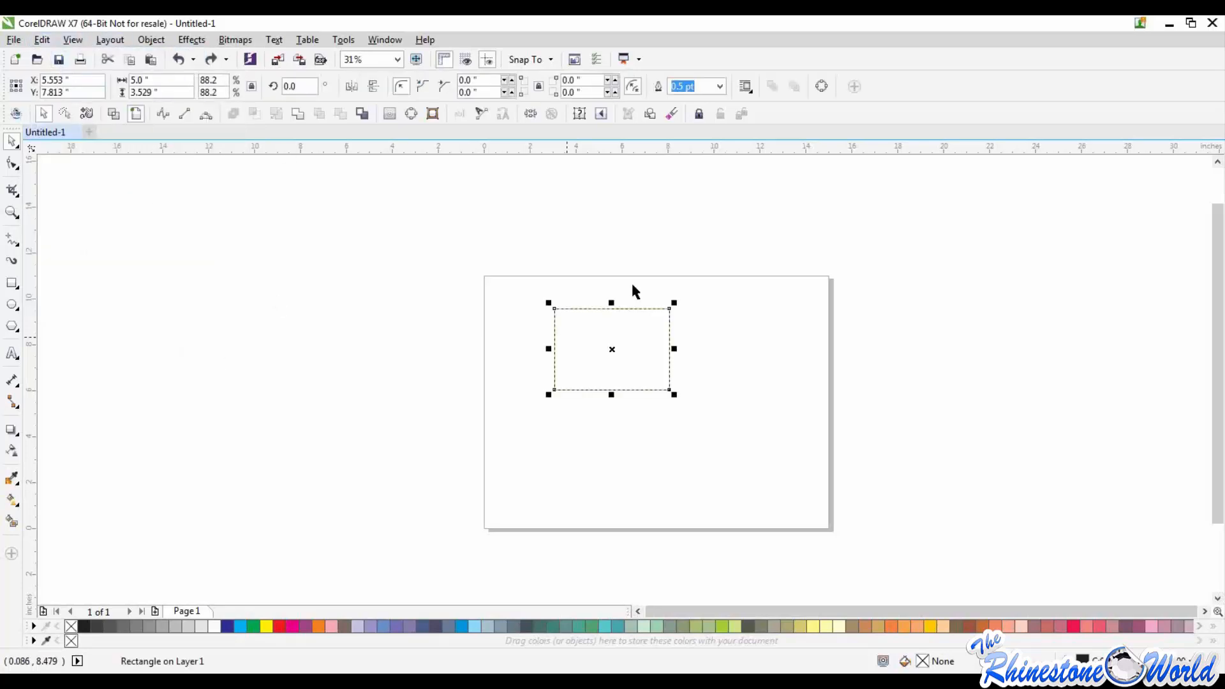
pyautogui.click(363, 274)
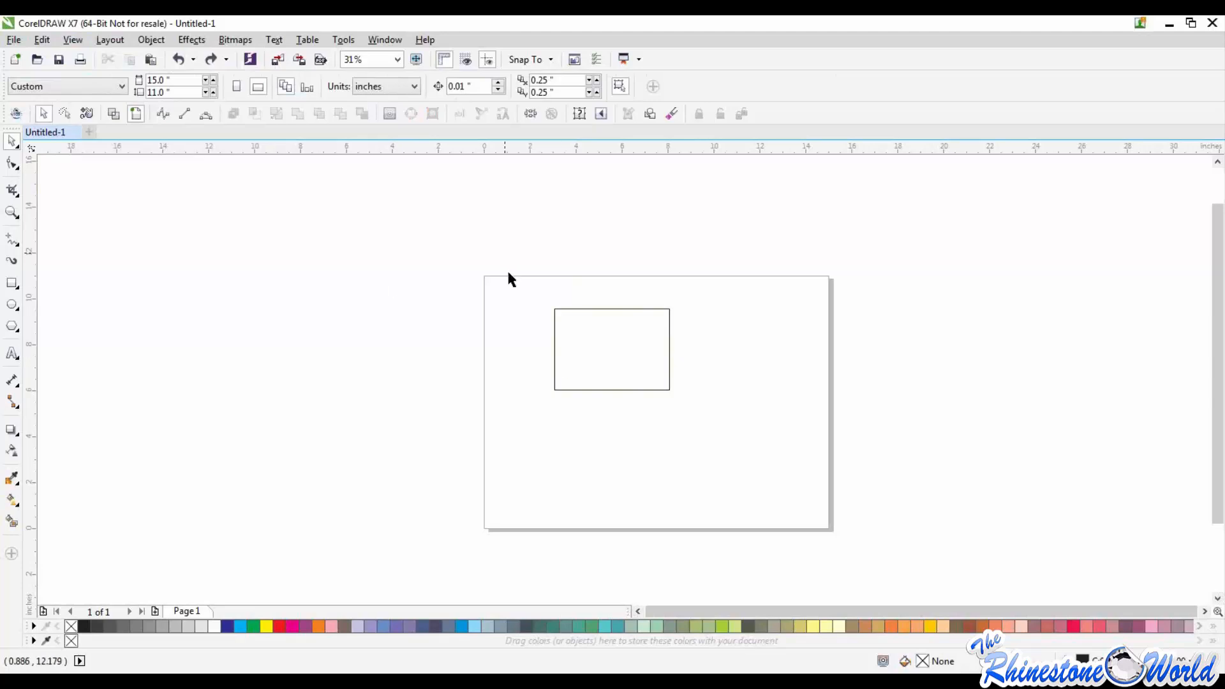
# Step: Delete the rectangle, undo the deletion, and delete the rectangle again
pyautogui.moveTo(509, 273); pyautogui.dragTo(778, 473)
pyautogui.press('Delete')
pyautogui.hotkey('ctrl', 'z')
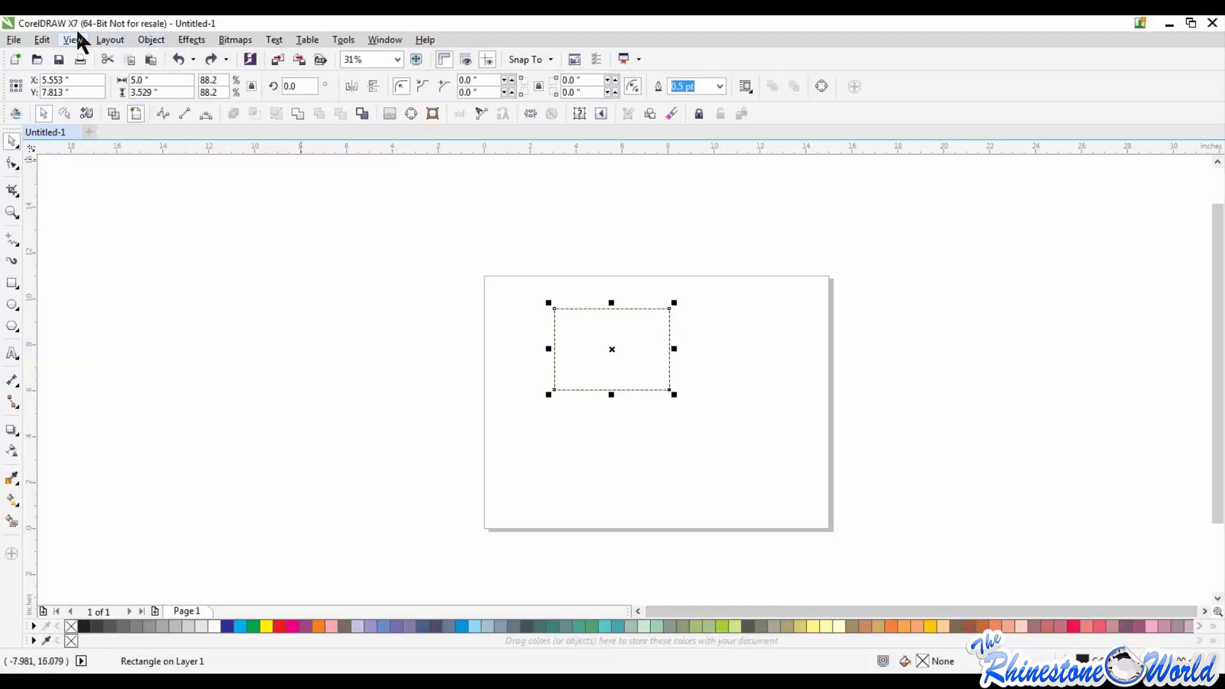
pyautogui.click(43, 40)
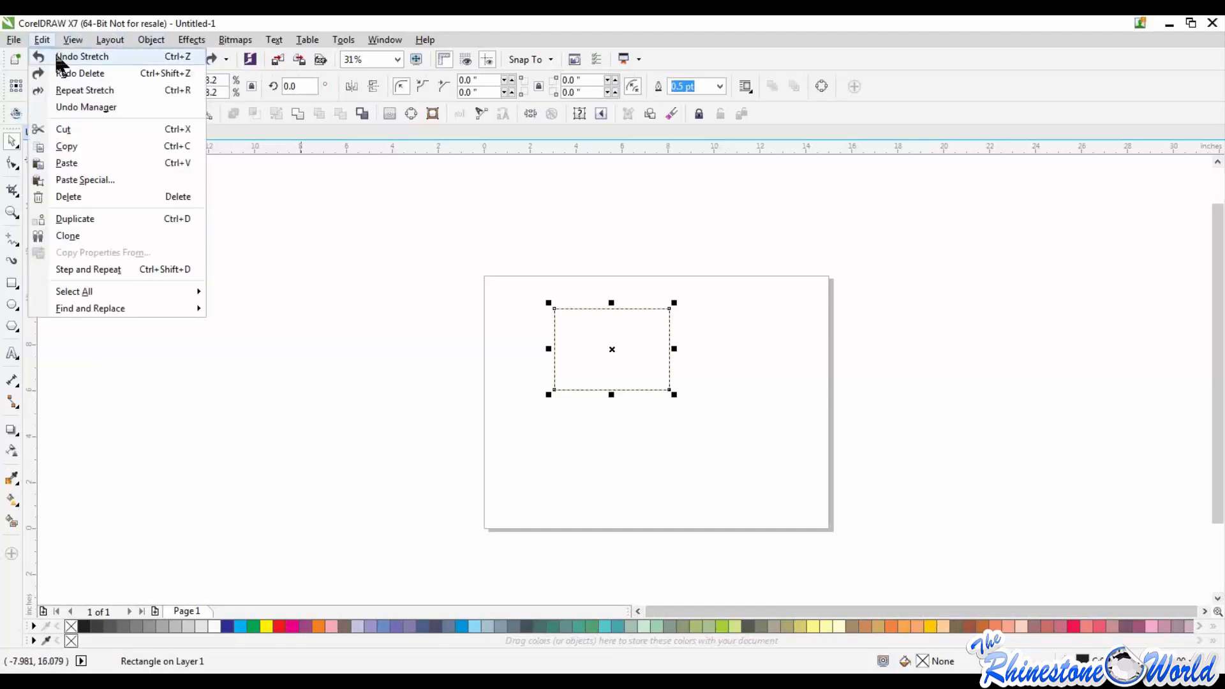
pyautogui.click(495, 262)
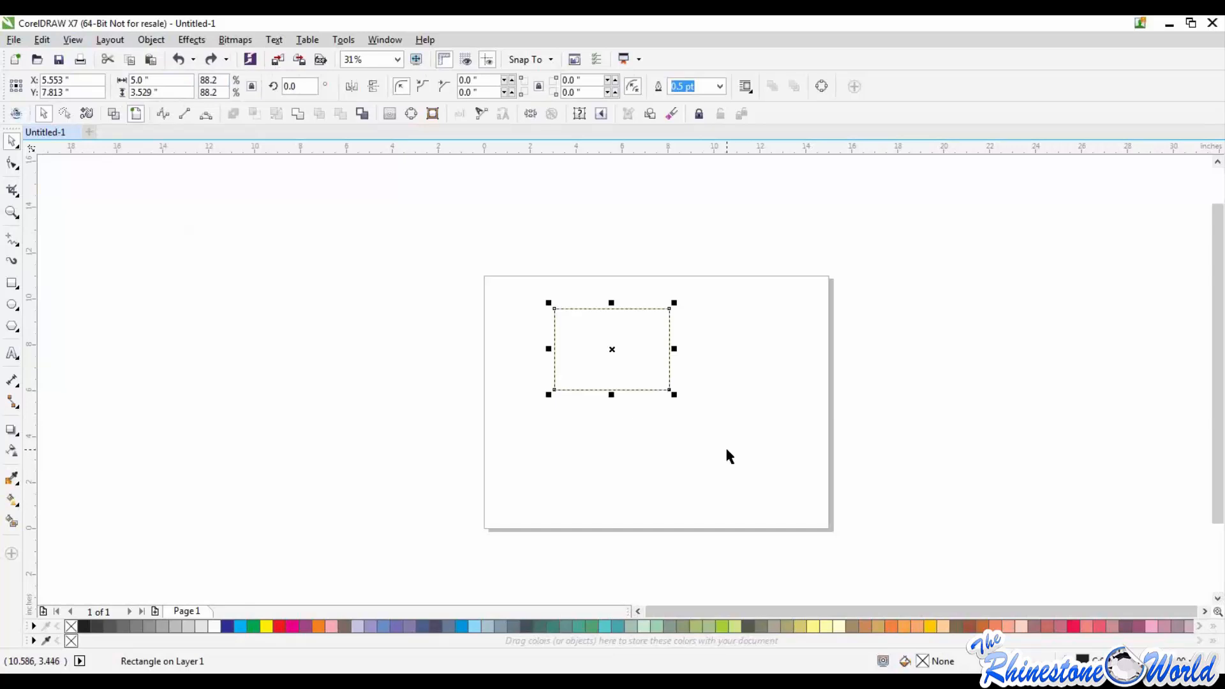
pyautogui.press('Delete')
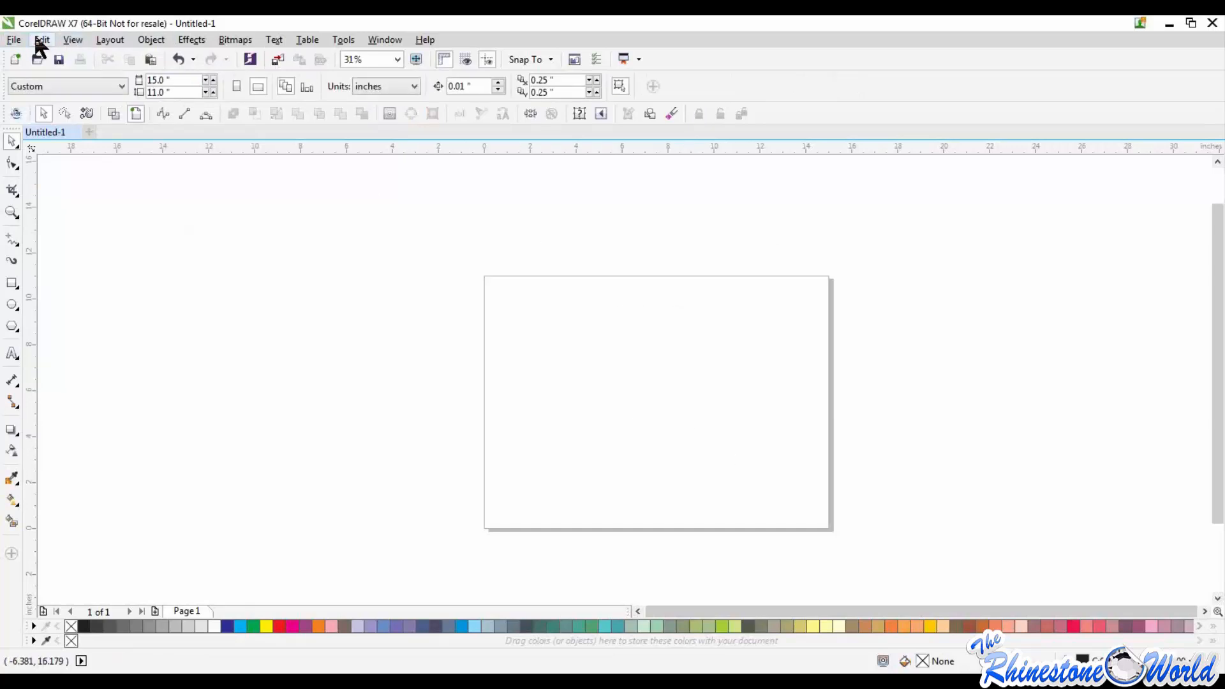
pyautogui.click(40, 40)
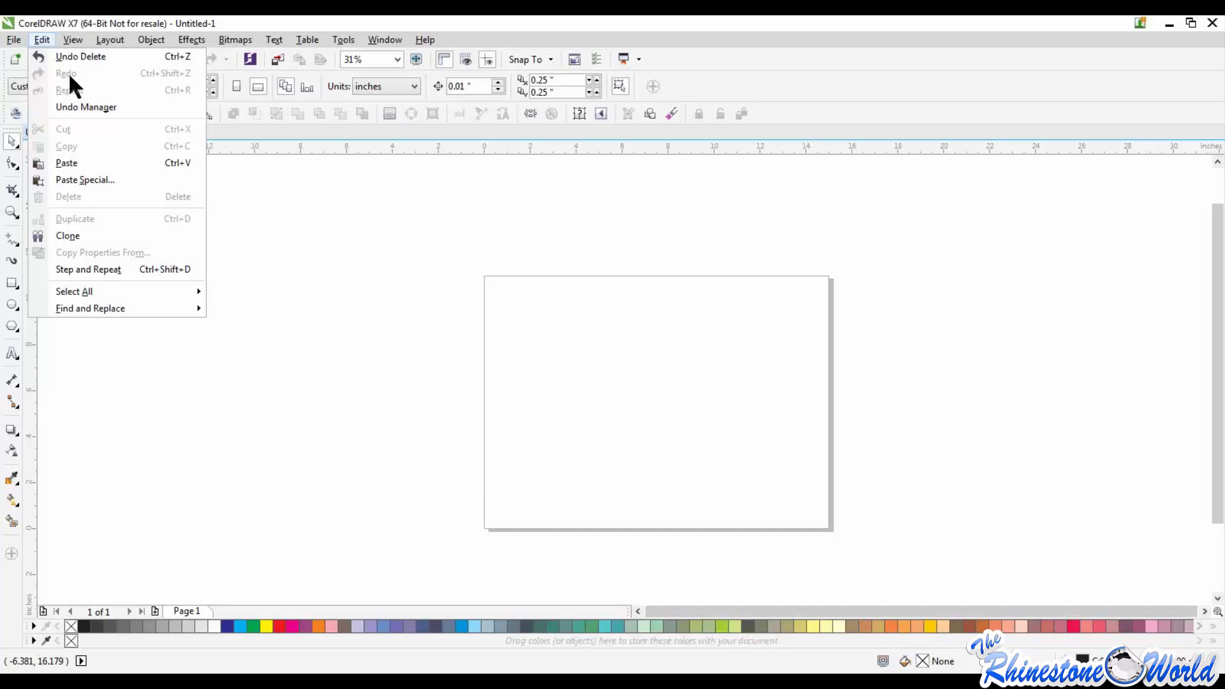
pyautogui.click(462, 412)
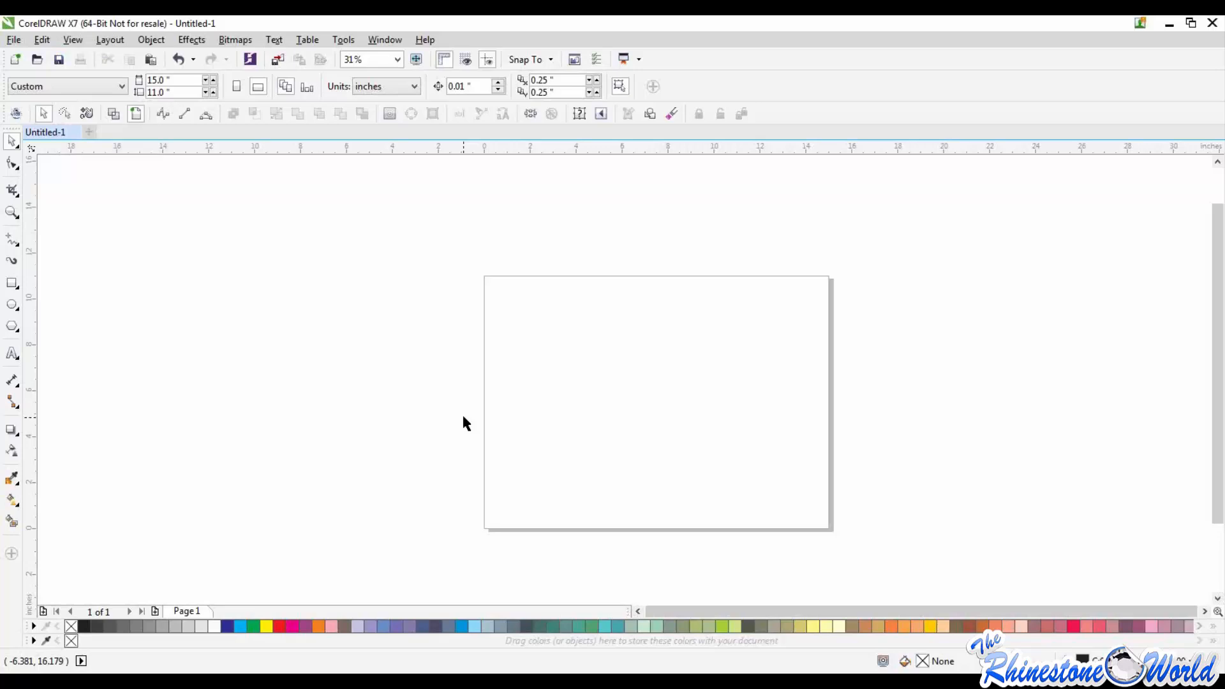
pyautogui.click(72, 40)
pyautogui.click(73, 41)
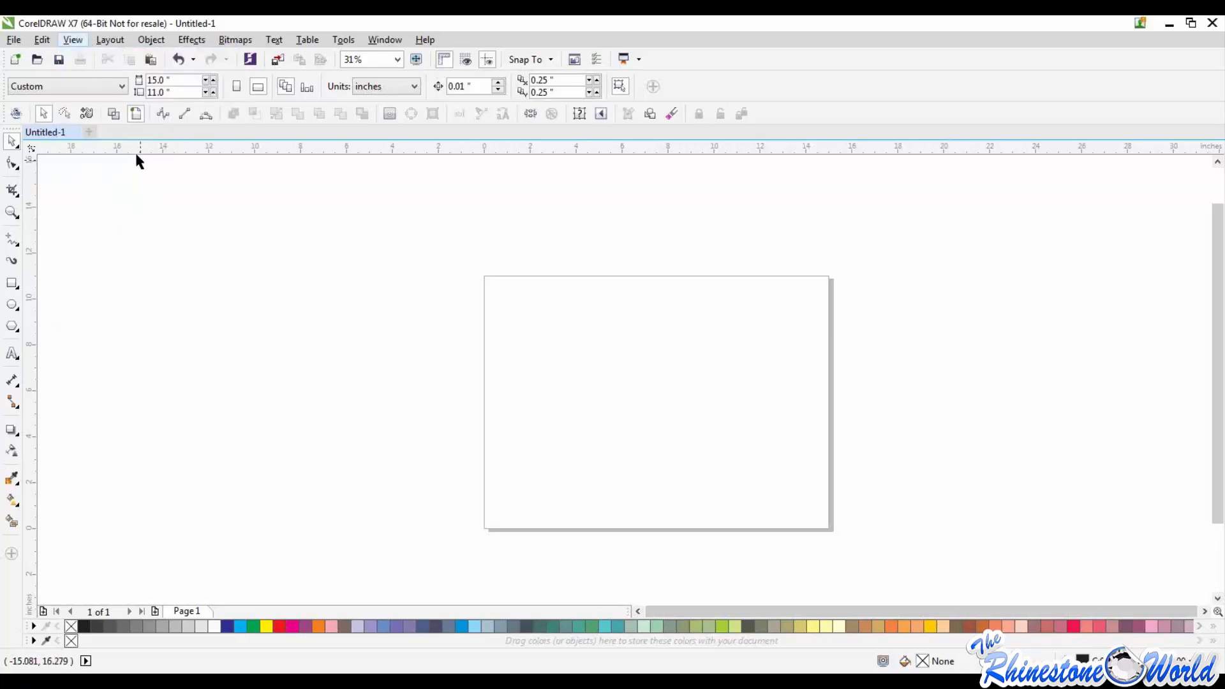
pyautogui.click(73, 39)
pyautogui.click(699, 298)
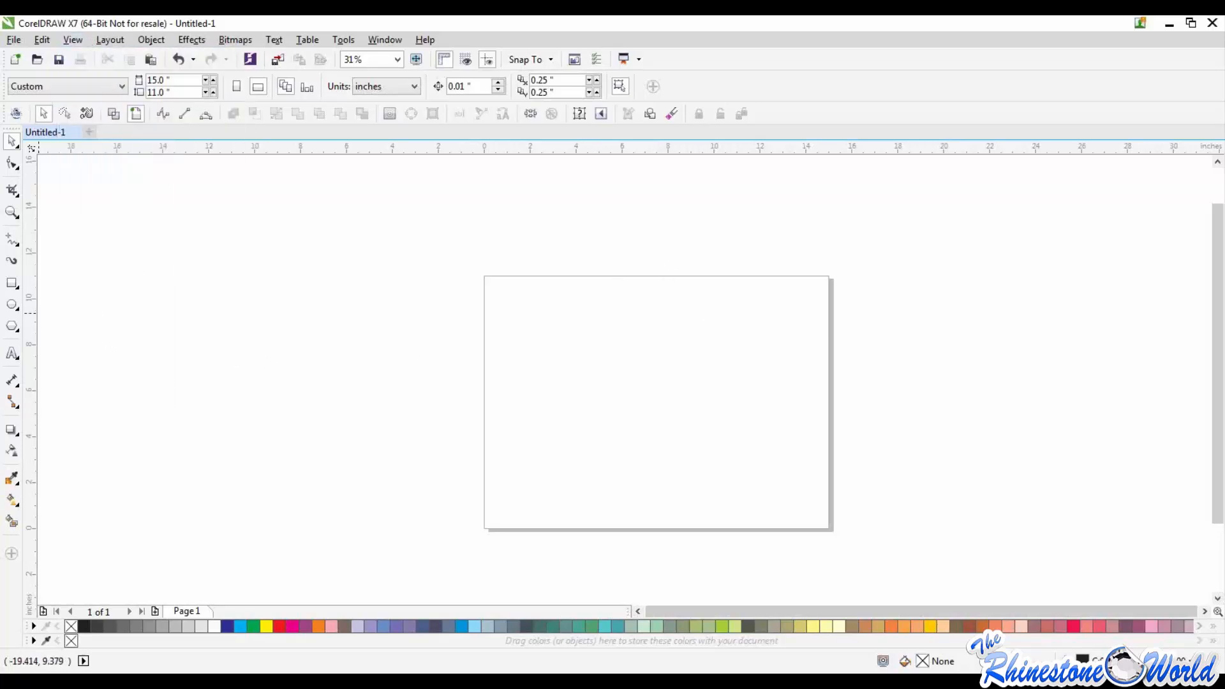
# Step: Add the artistic text "Baseball" in the upper left area of the page
pyautogui.press('F8')
pyautogui.click(530, 339)
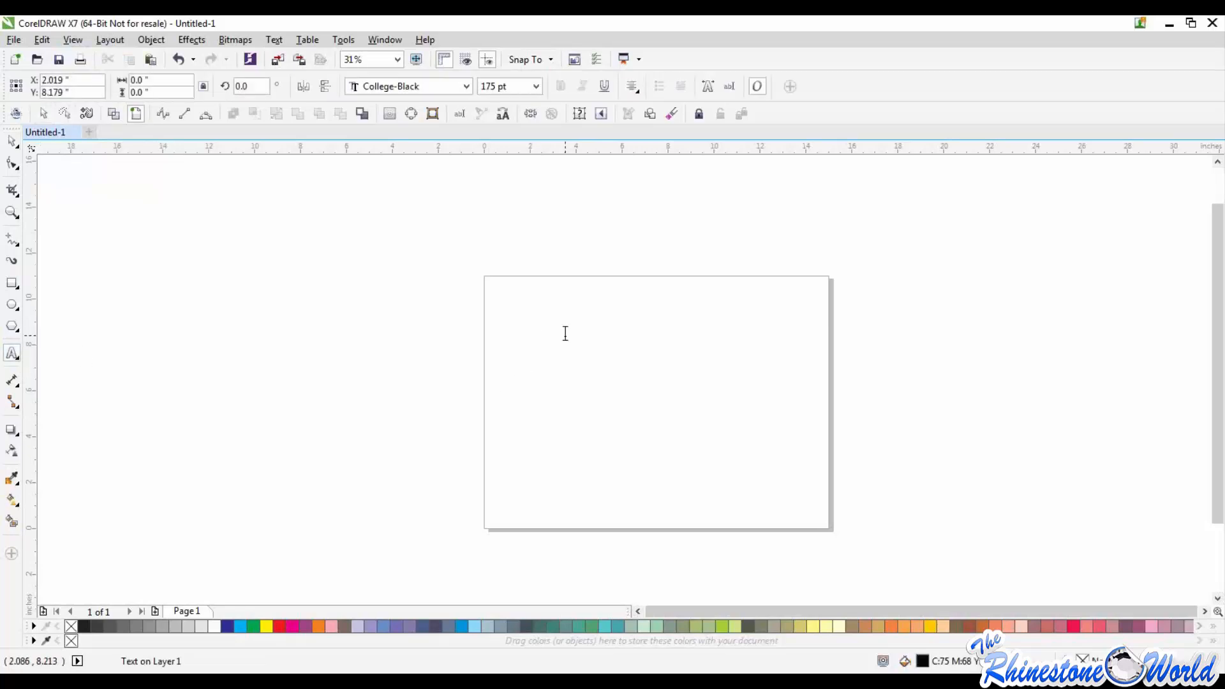
pyautogui.write('Baseball')
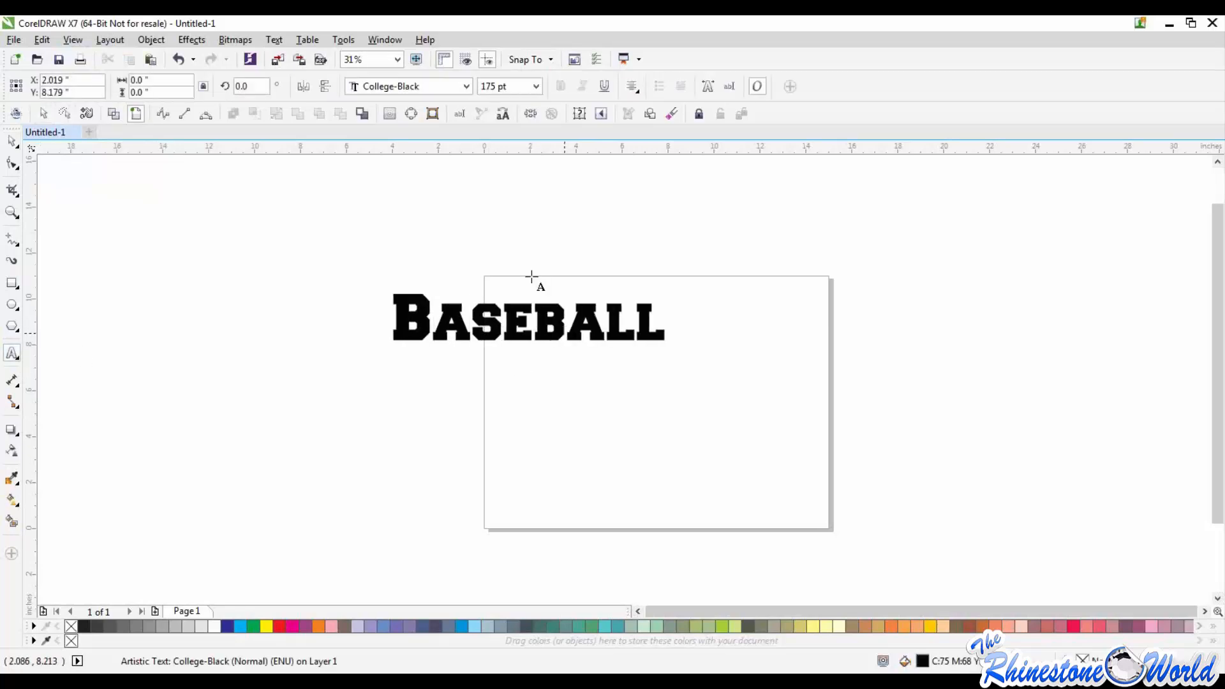
# Step: Try to change the Baseball text's font to Brussels
pyautogui.click(463, 84)
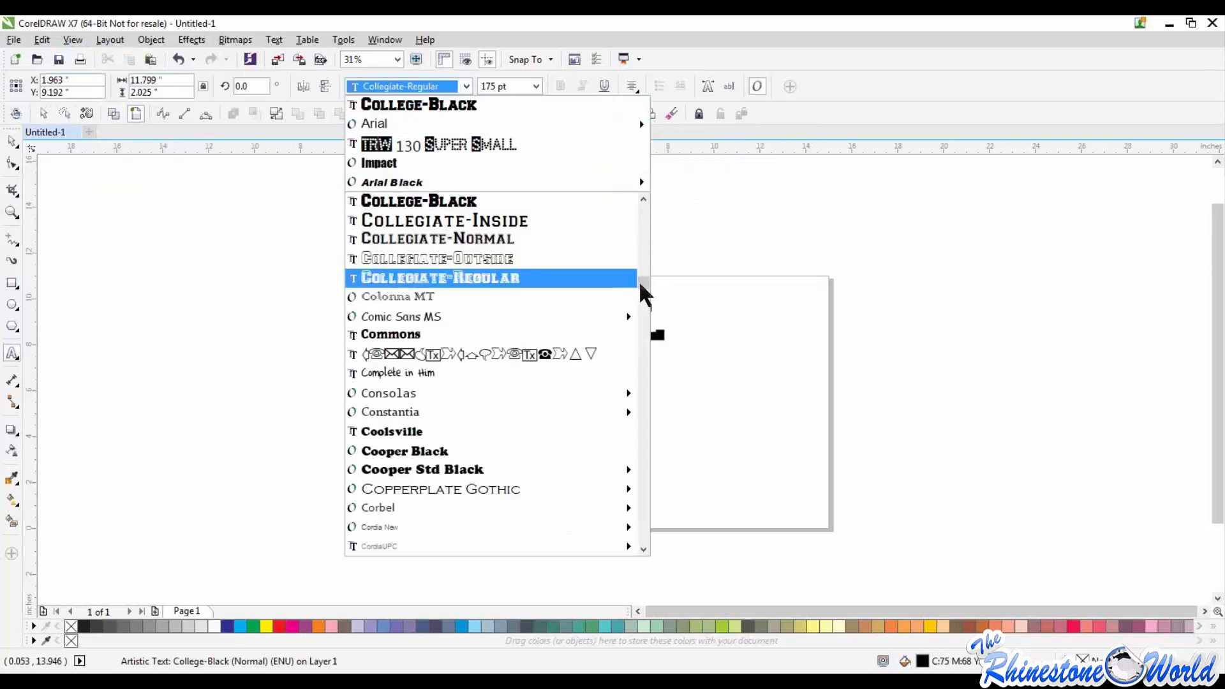
pyautogui.scroll(6, 642, 282)
pyautogui.scroll(6, 643, 247)
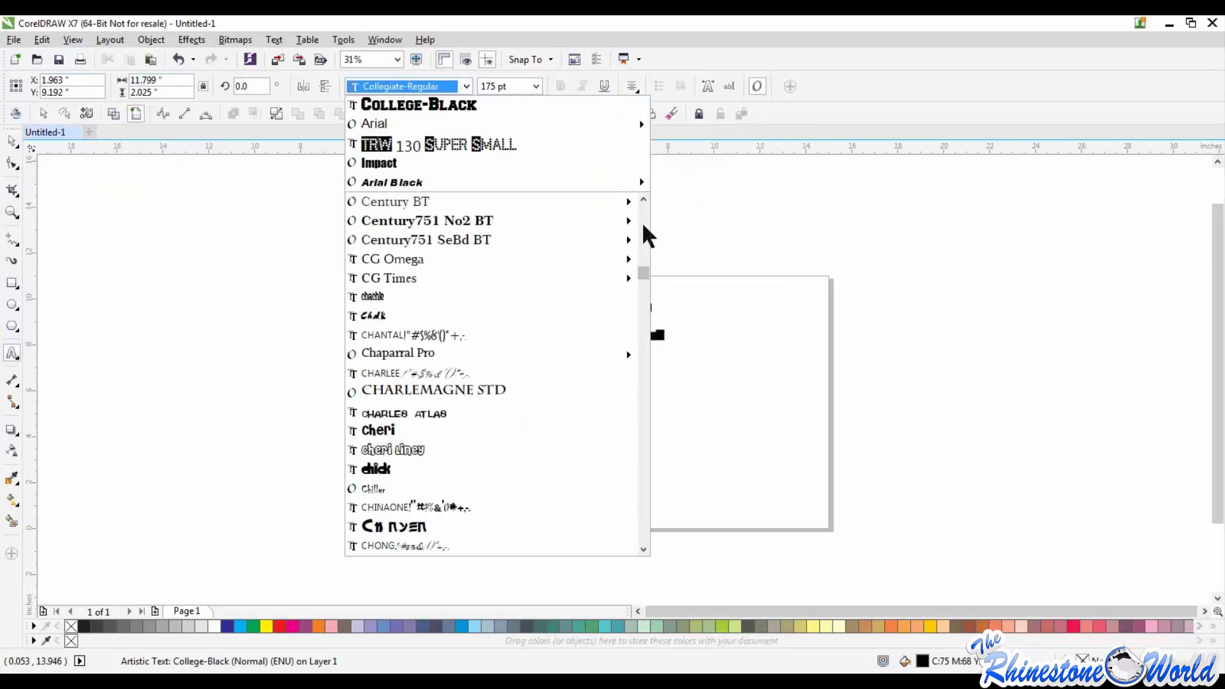
pyautogui.scroll(6, 644, 222)
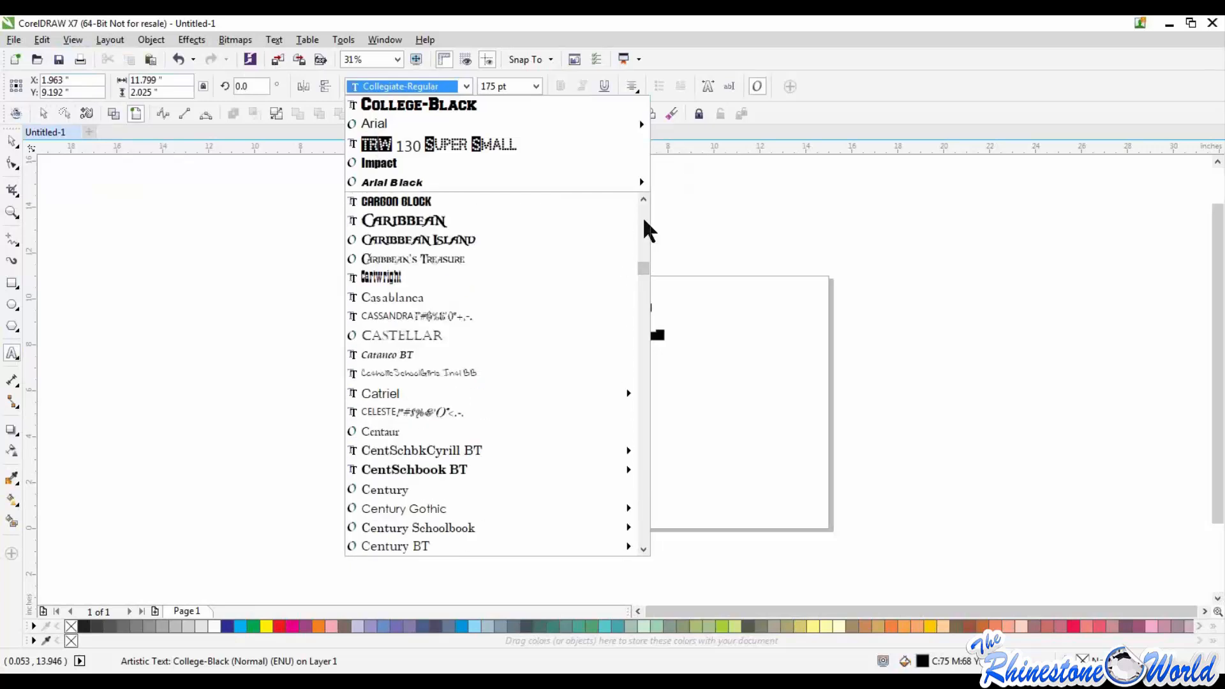
pyautogui.scroll(6, 646, 230)
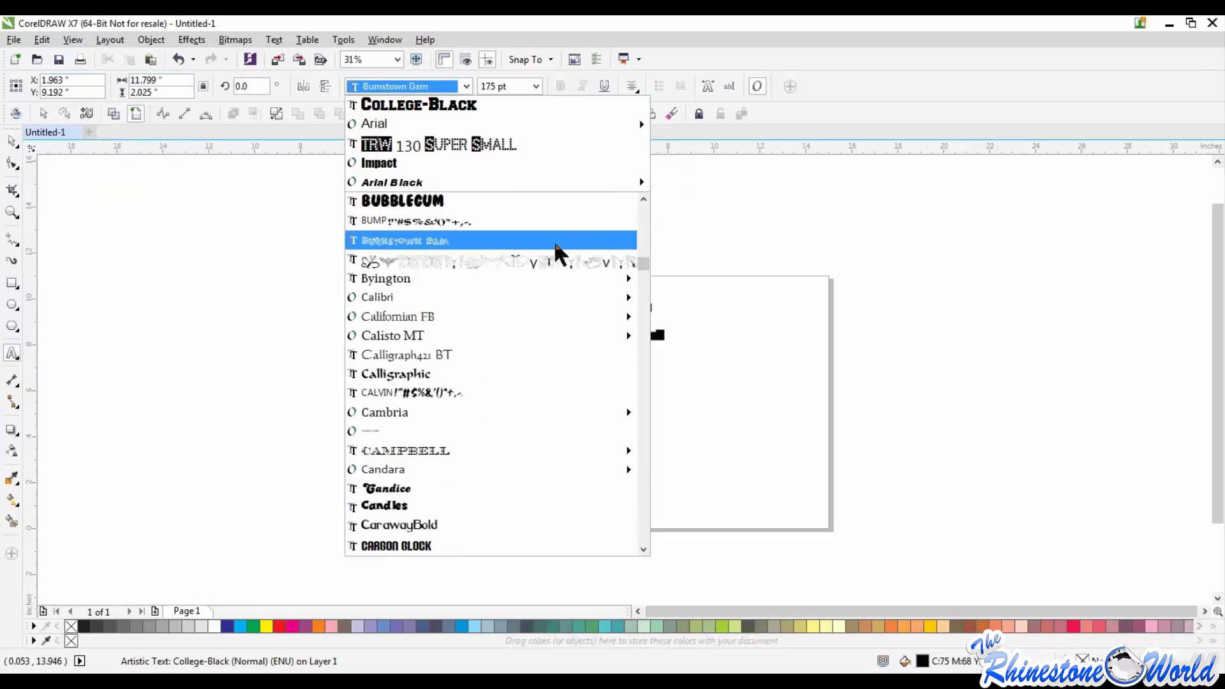
pyautogui.scroll(3, 643, 211)
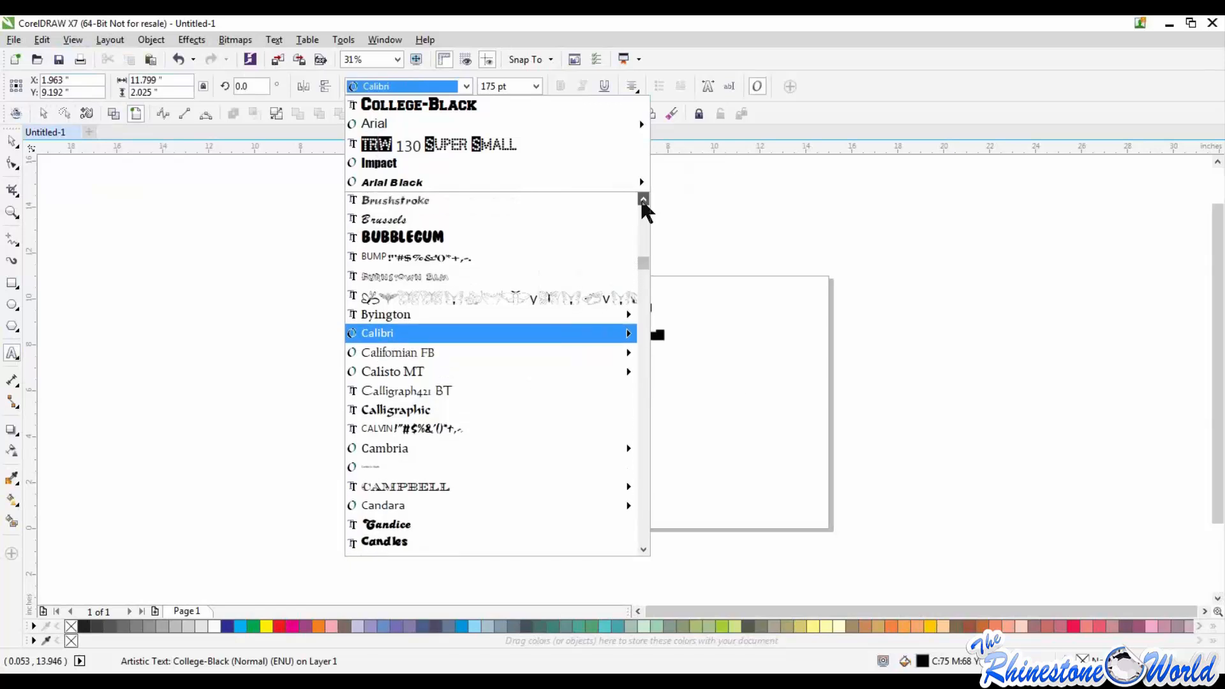
pyautogui.click(447, 240)
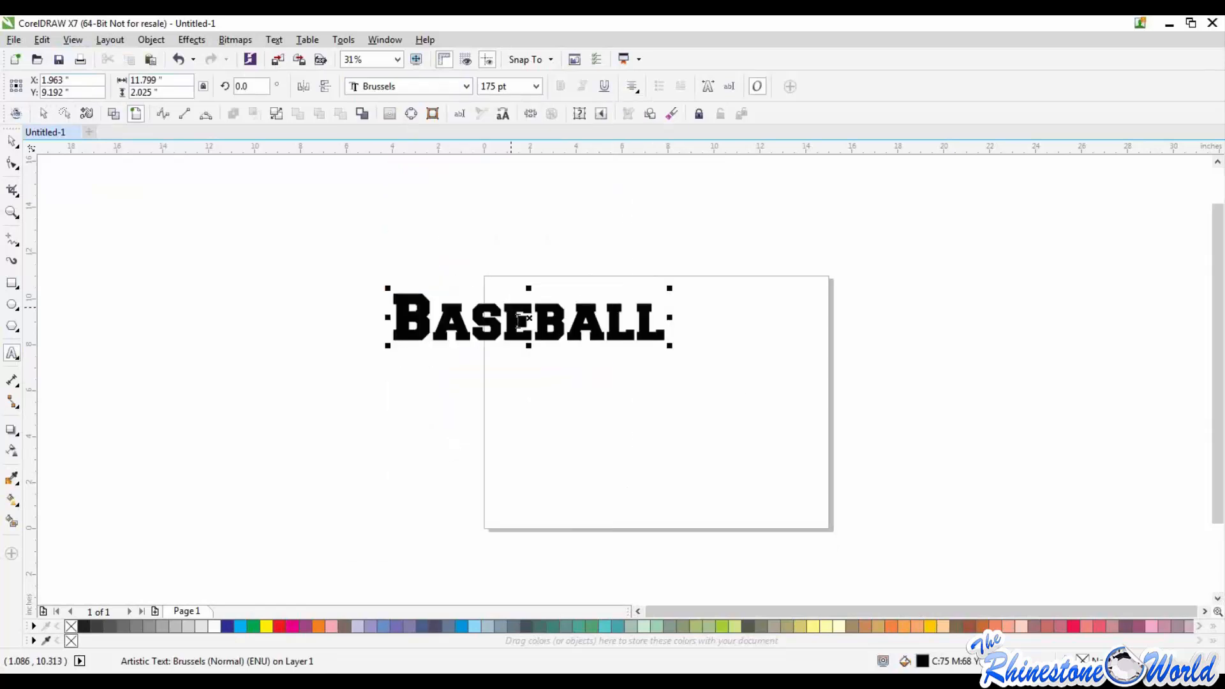
# Step: Highlight the whole Baseball text and browse the installed fonts for a different typeface
pyautogui.moveTo(667, 318); pyautogui.dragTo(356, 287)
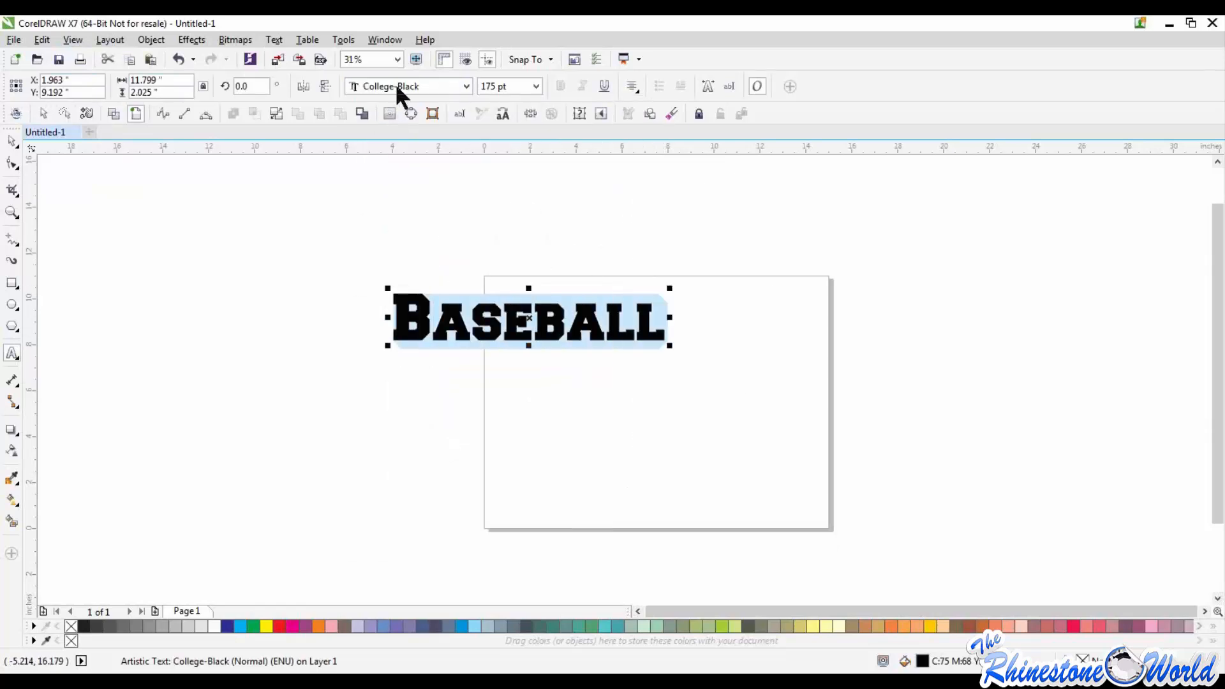
pyautogui.click(468, 86)
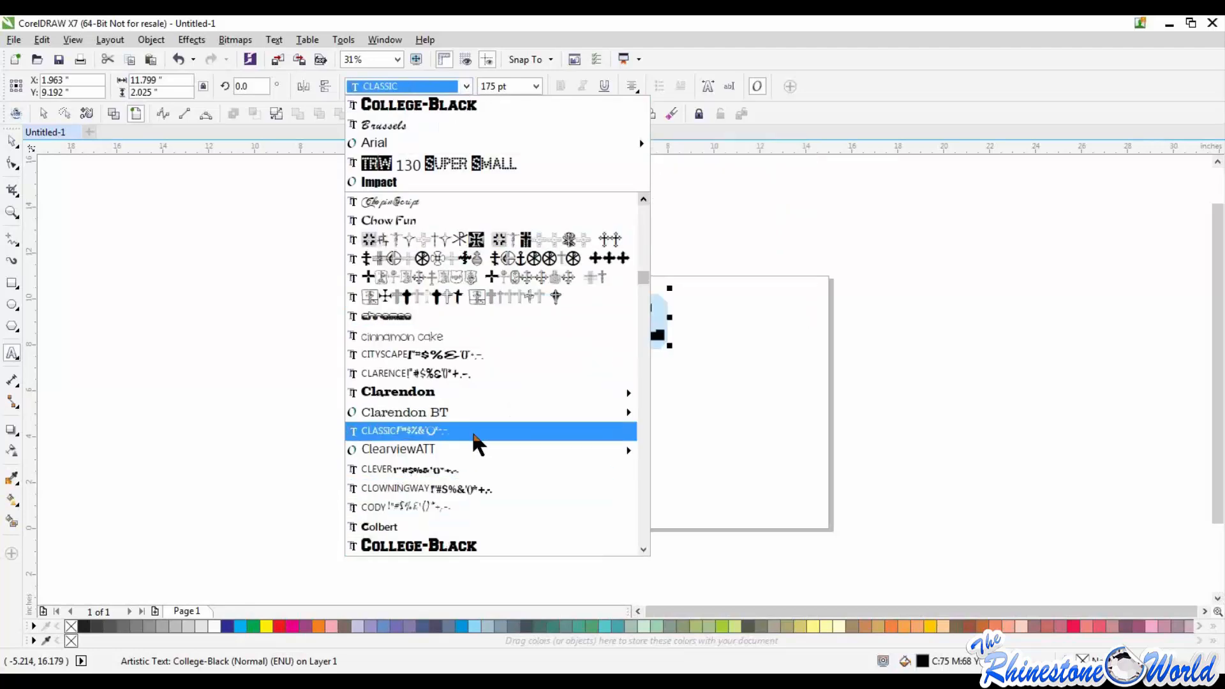
pyautogui.click(644, 199)
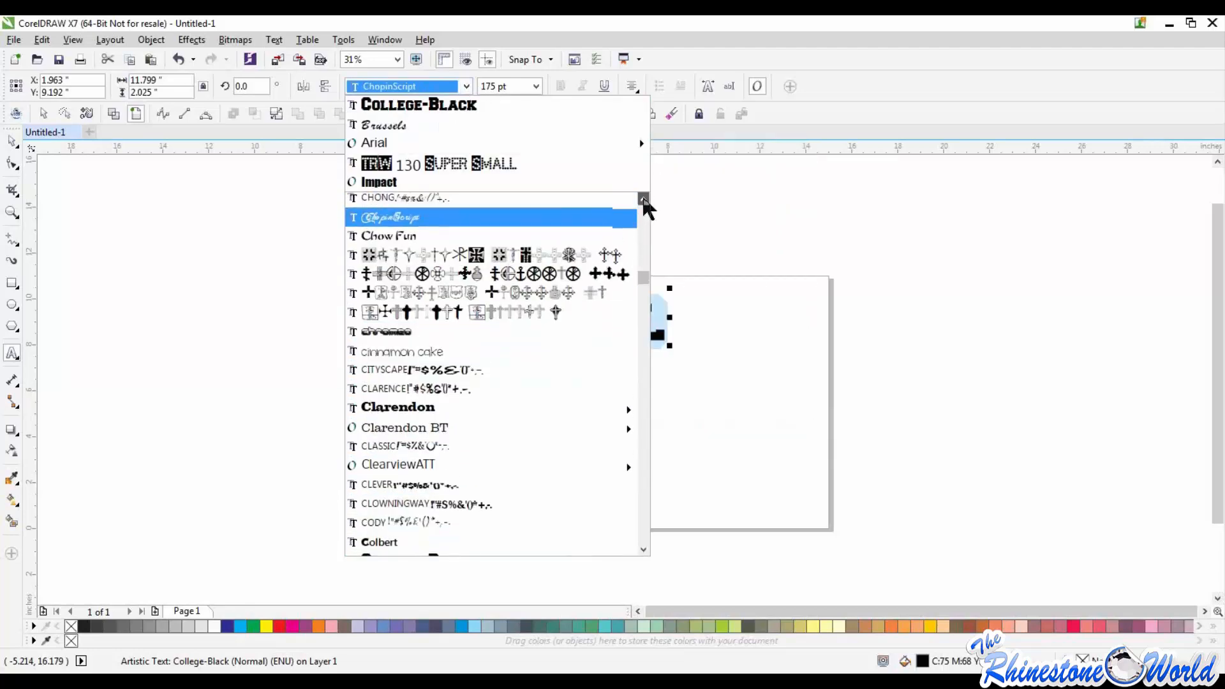
pyautogui.click(643, 200)
pyautogui.click(643, 199)
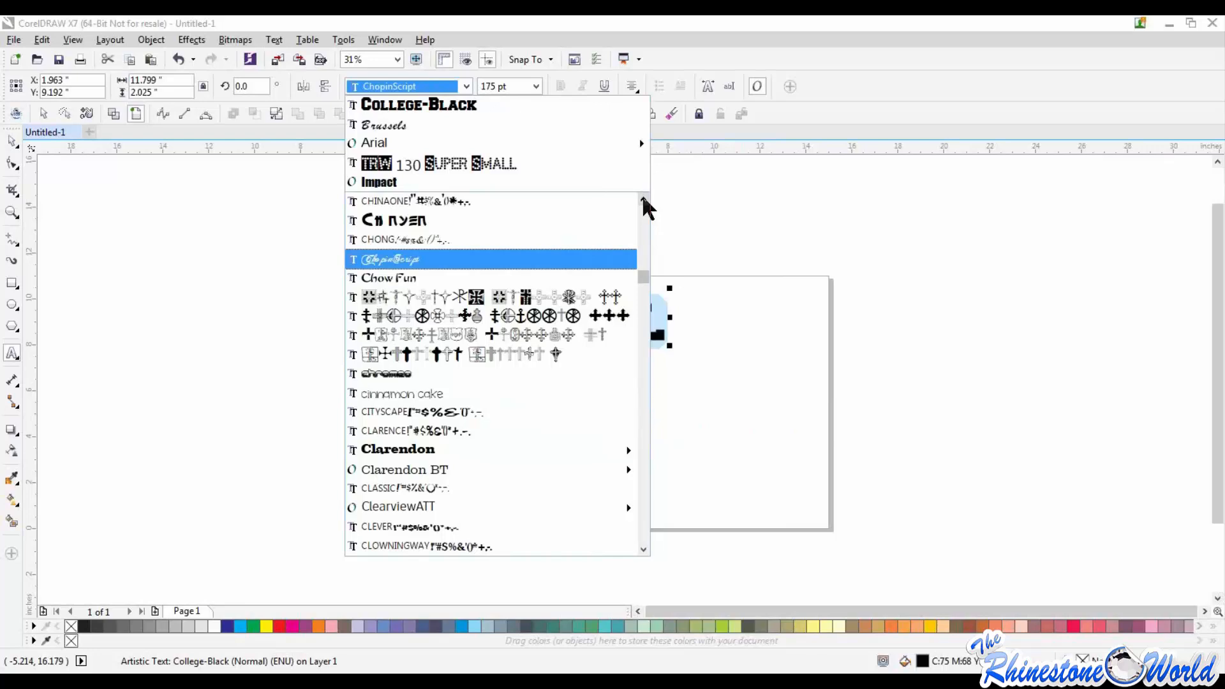
pyautogui.click(642, 225)
pyautogui.click(642, 225)
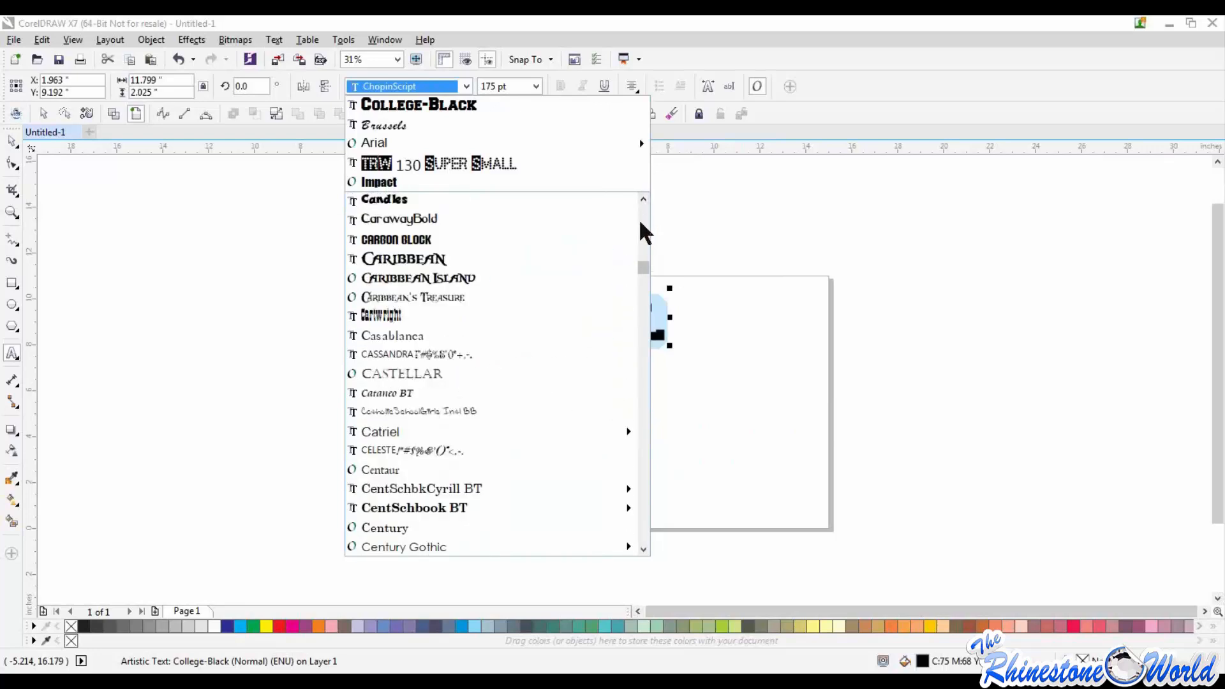
pyautogui.click(156, 375)
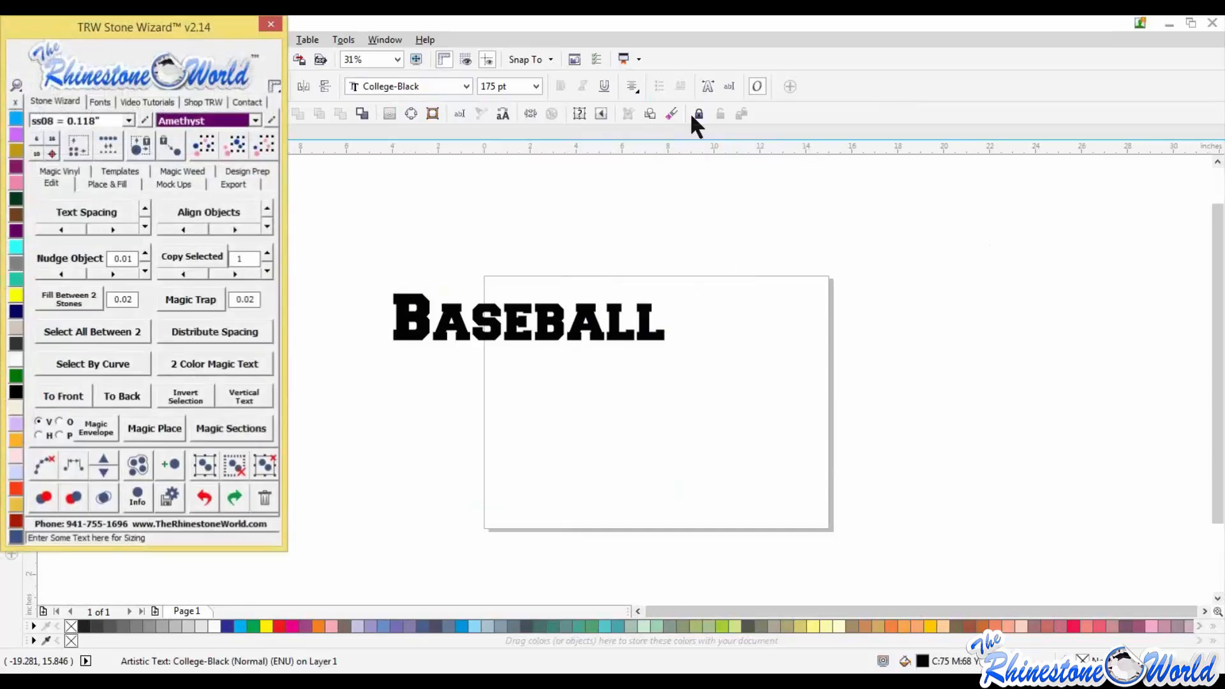
# Step: Search the TRW Stone Wizard's fonts for "brush", apply Brush Script MT to the whole Baseball text, and close the wizard
pyautogui.moveTo(150, 30); pyautogui.dragTo(960, 78)
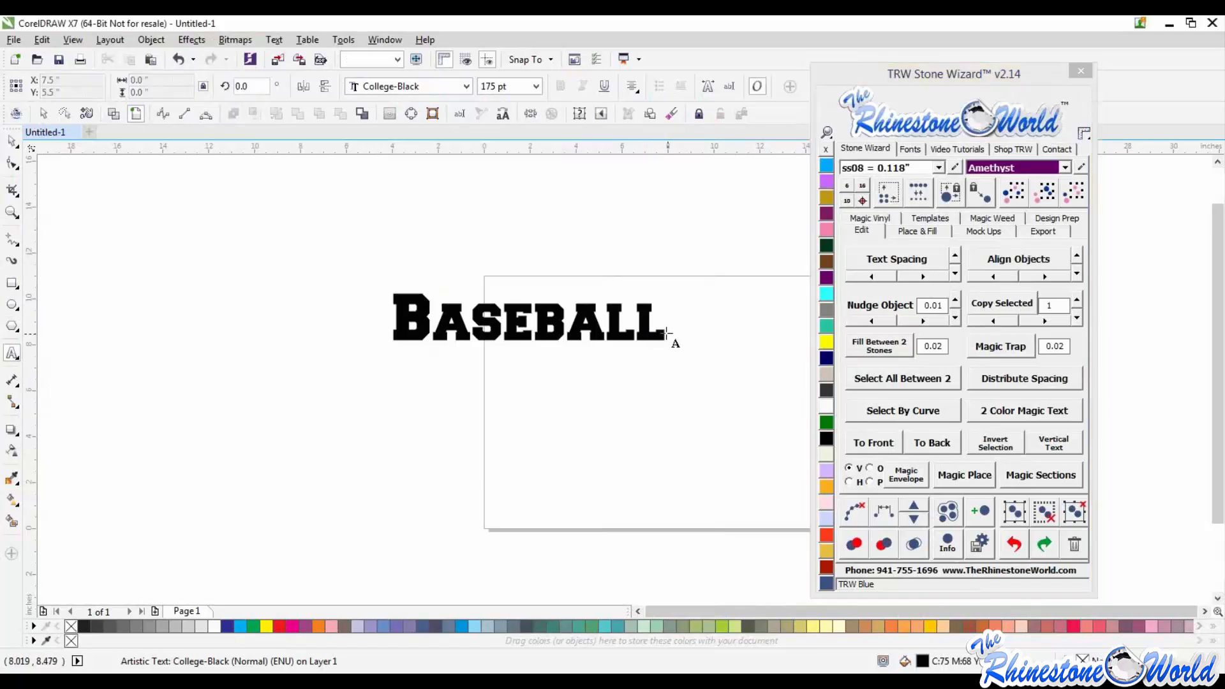
pyautogui.moveTo(673, 336); pyautogui.dragTo(337, 307)
pyautogui.click(915, 152)
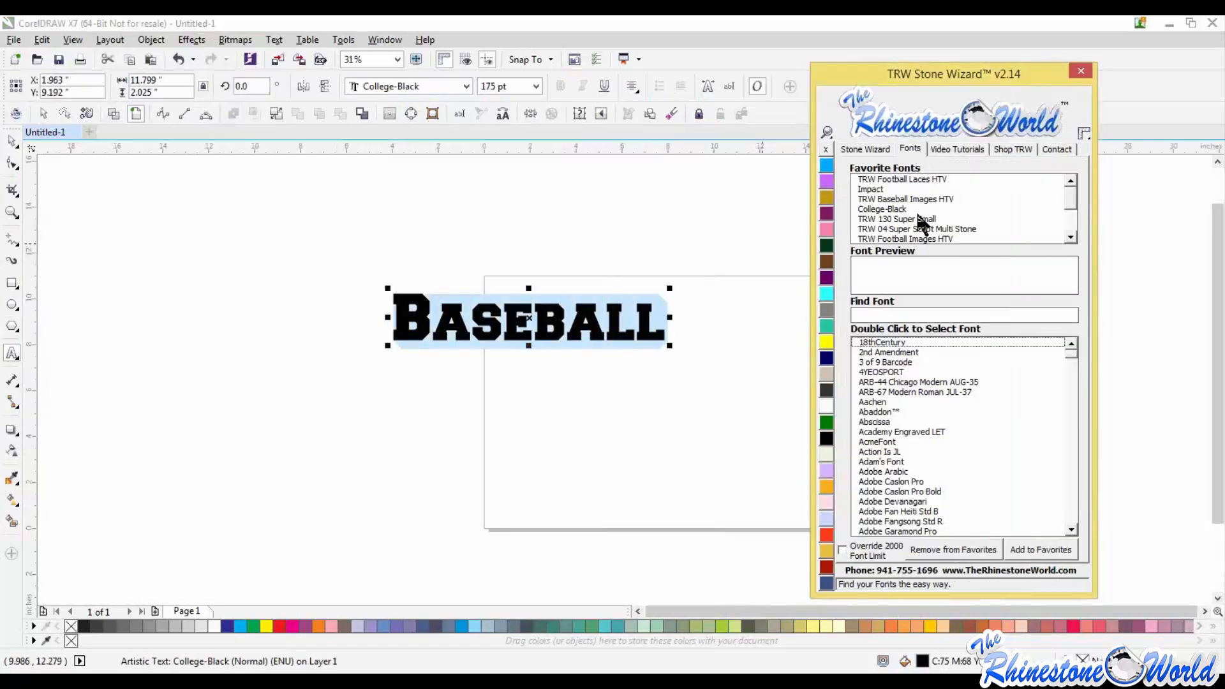
pyautogui.click(893, 314)
pyautogui.write('brush')
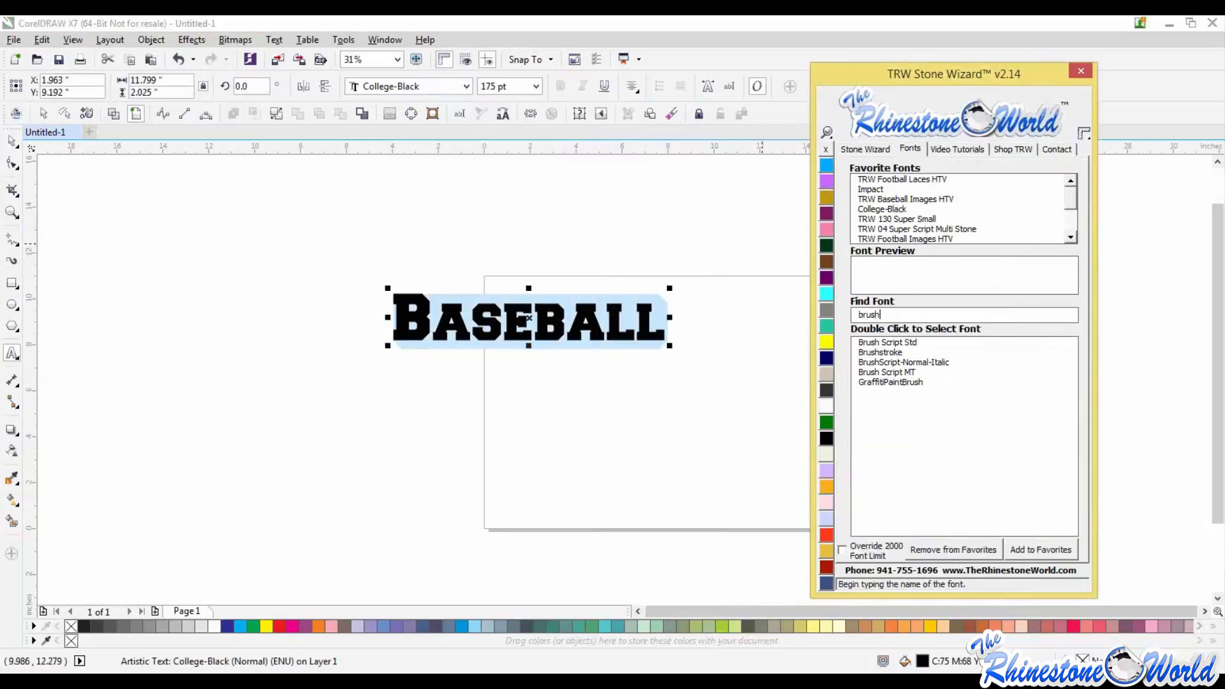
pyautogui.doubleClick(890, 372)
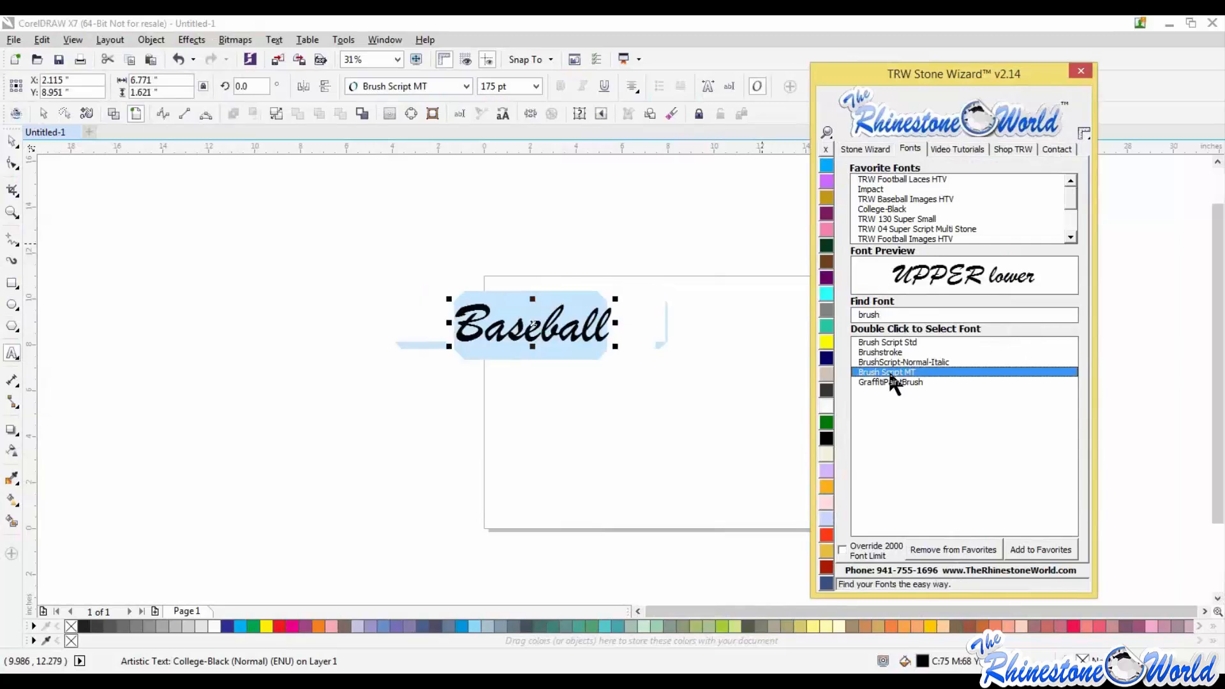
pyautogui.click(1083, 74)
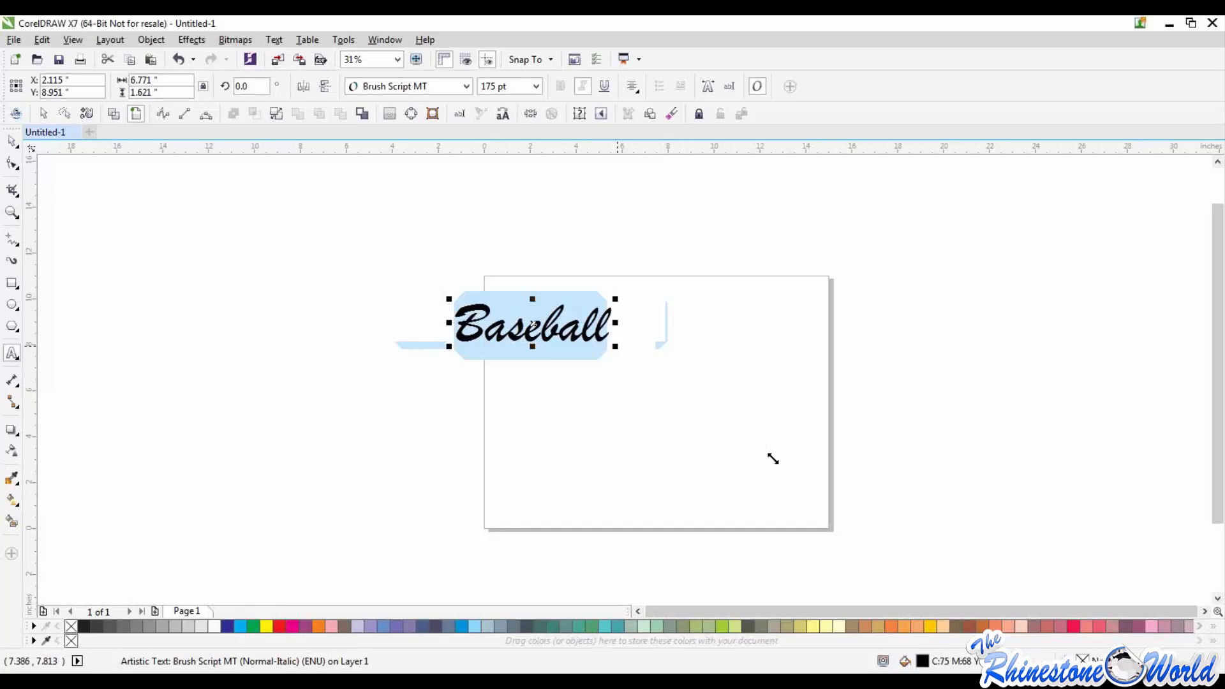
# Step: Enlarge the Baseball text to about 13.66 by 3.27 inches and move it fully onto the upper part of the page
pyautogui.moveTo(773, 458); pyautogui.dragTo(773, 460)
pyautogui.click(13, 140)
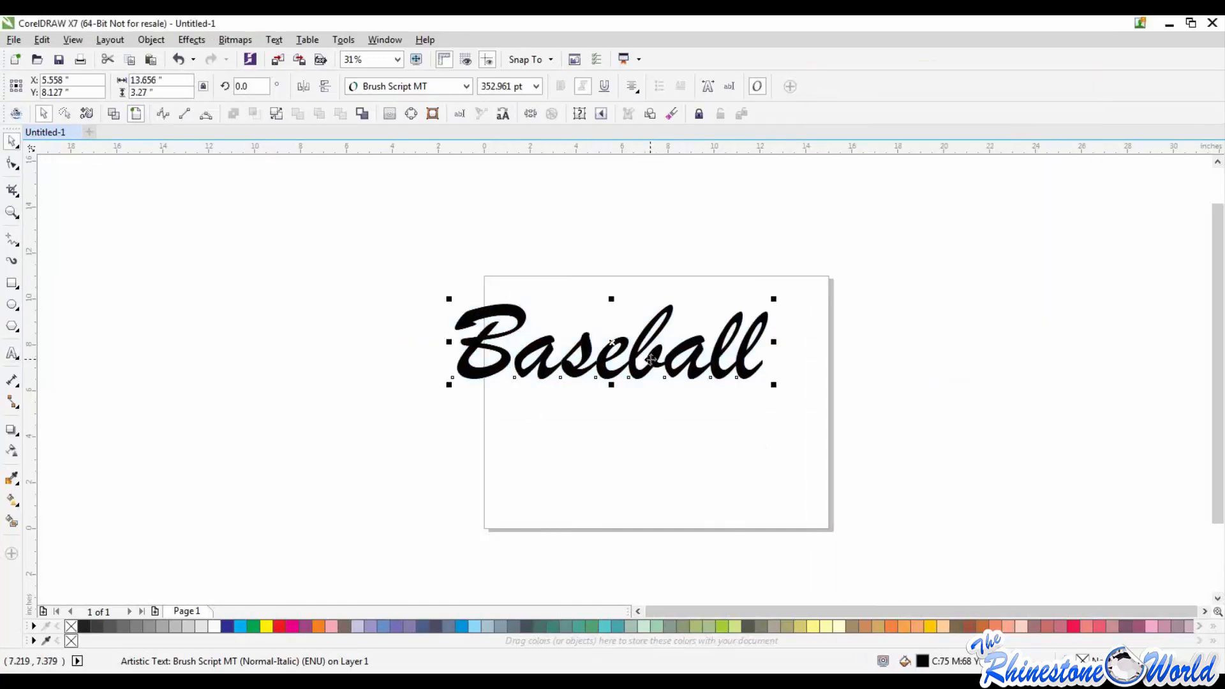
pyautogui.moveTo(651, 358); pyautogui.dragTo(686, 347)
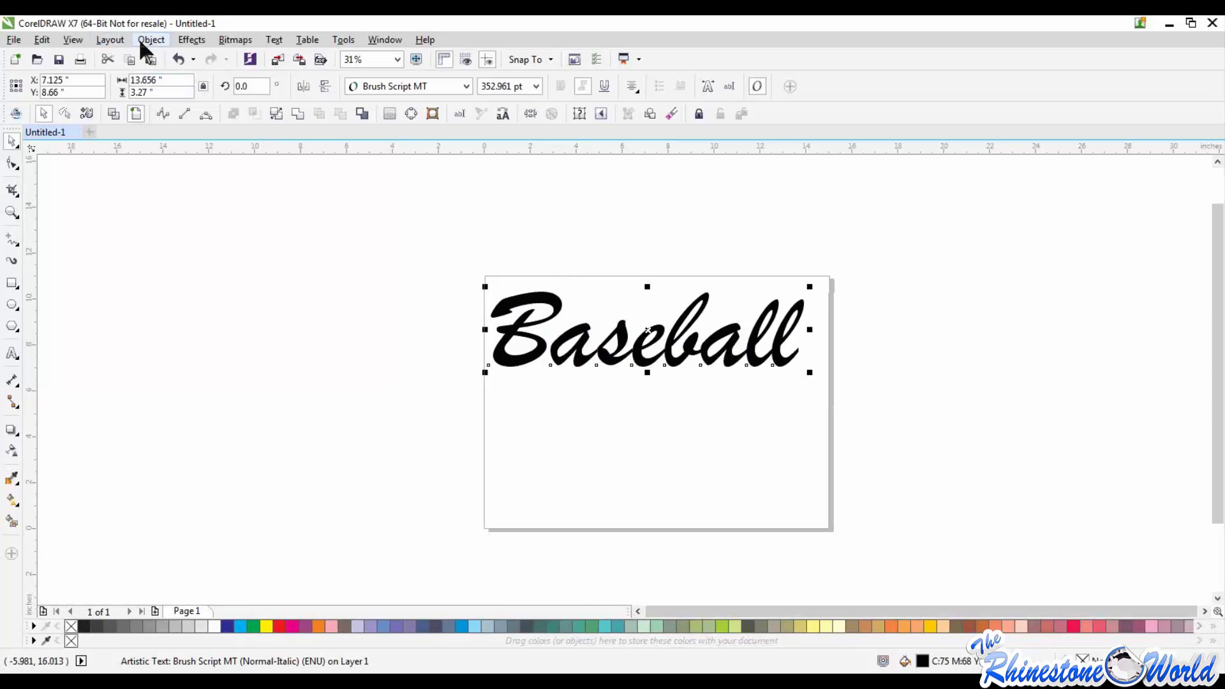
# Step: Display the drawing in Wireframe view and deselect the Baseball text
pyautogui.click(74, 41)
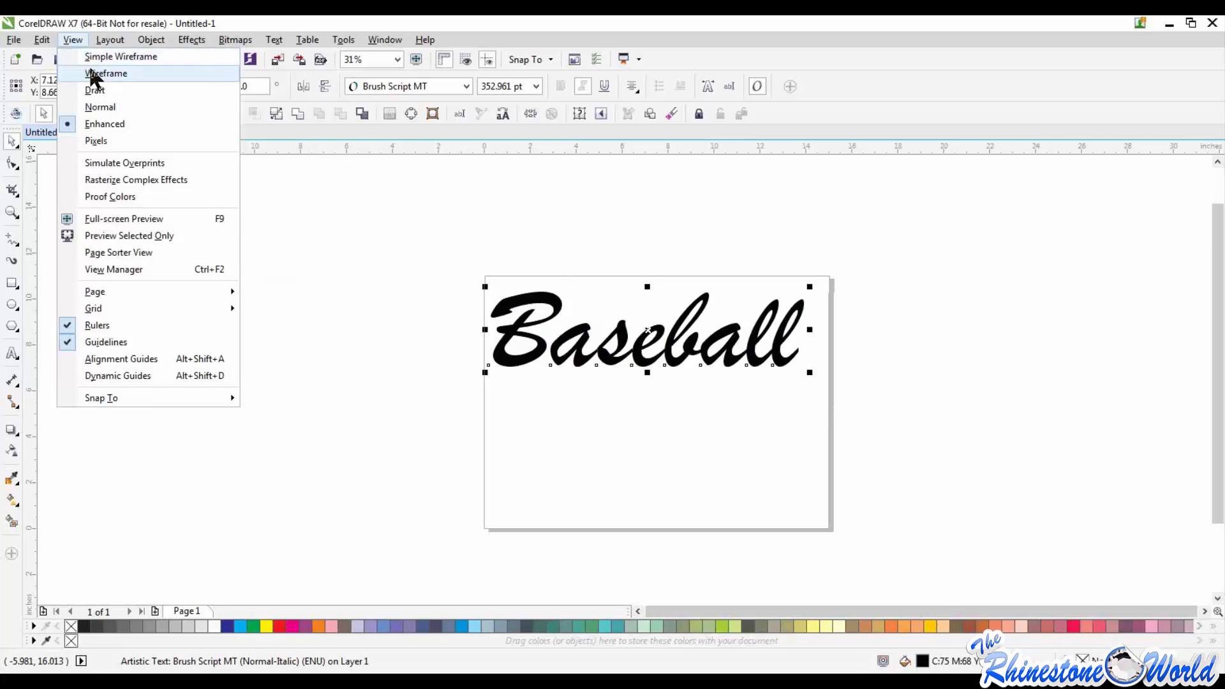
pyautogui.click(91, 73)
pyautogui.click(282, 347)
# Step: Examine the joins between the connected script letters of the Baseball outline up close
pyautogui.scroll(2, 622, 330)
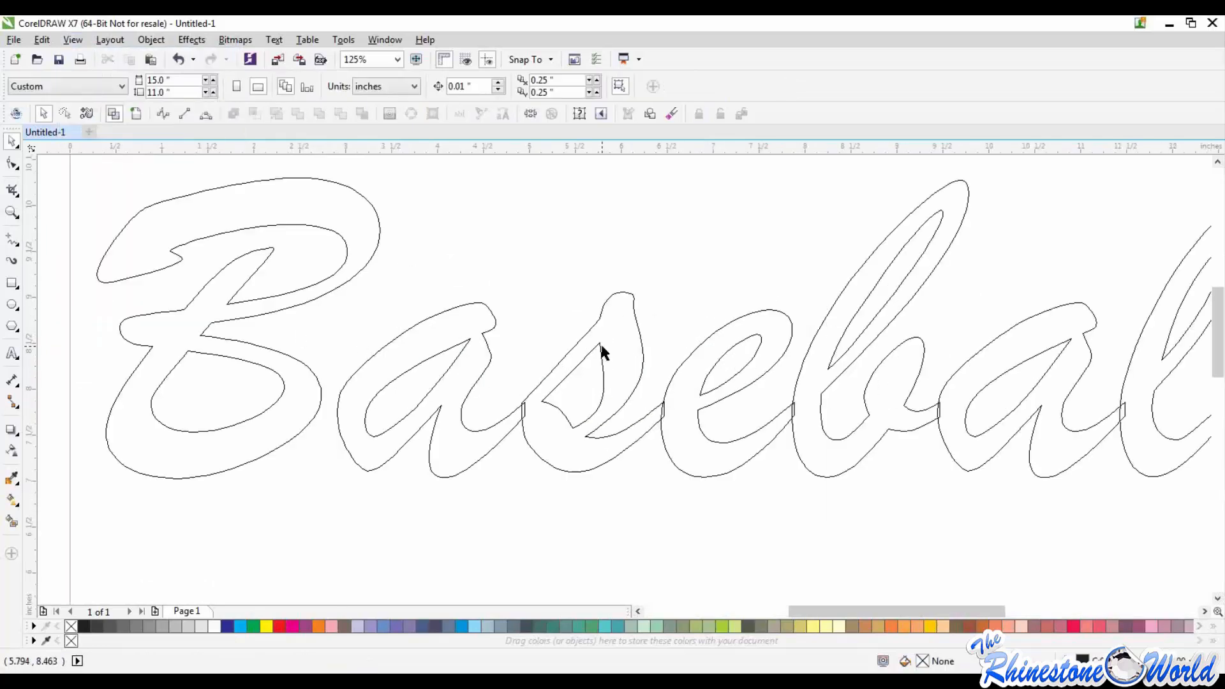
pyautogui.scroll(3, 511, 424)
pyautogui.scroll(-5, 617, 356)
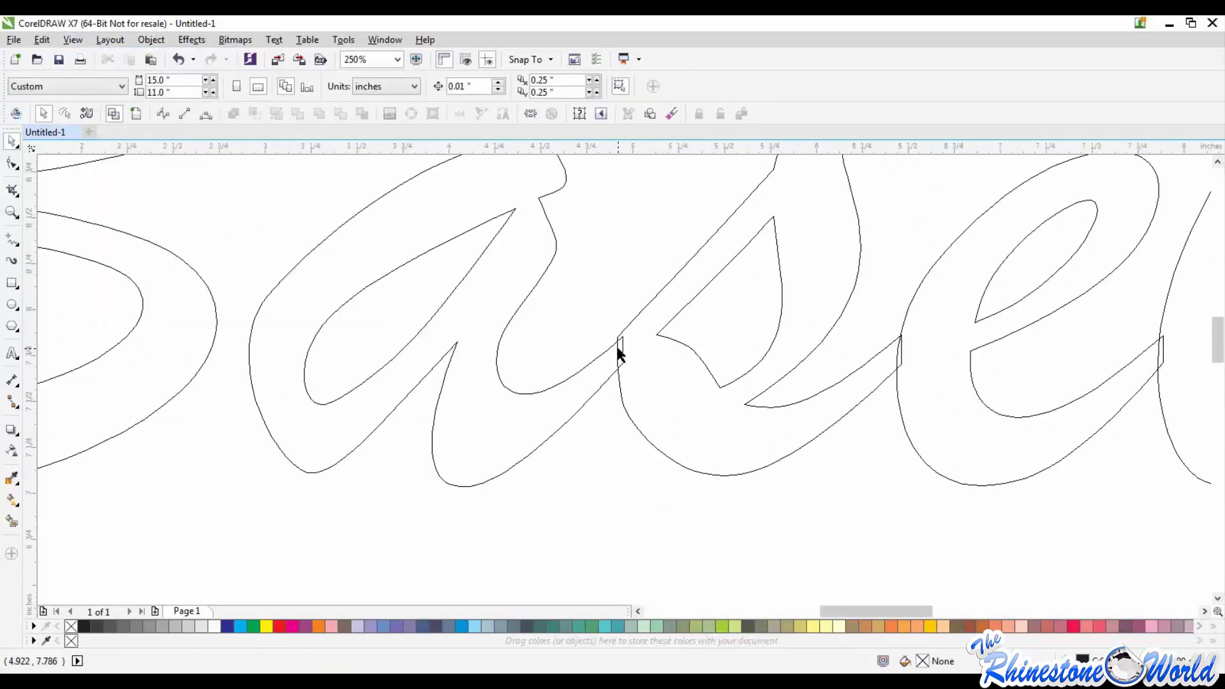
pyautogui.scroll(4, 678, 358)
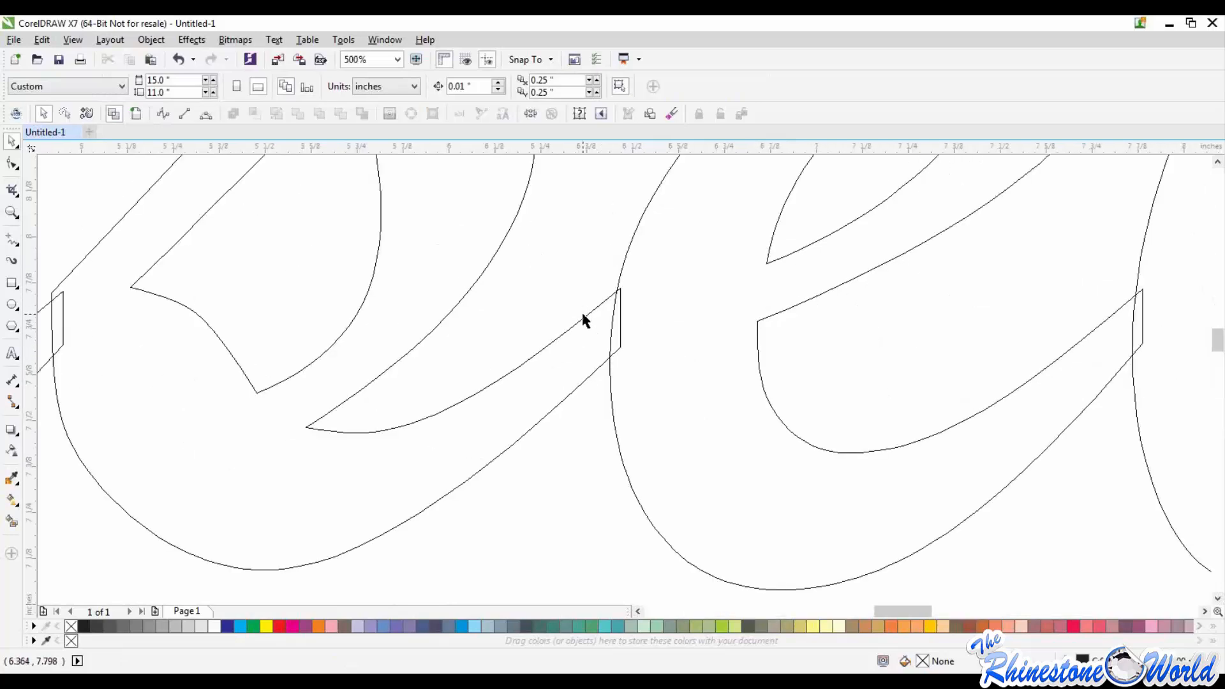
pyautogui.scroll(-2, 583, 319)
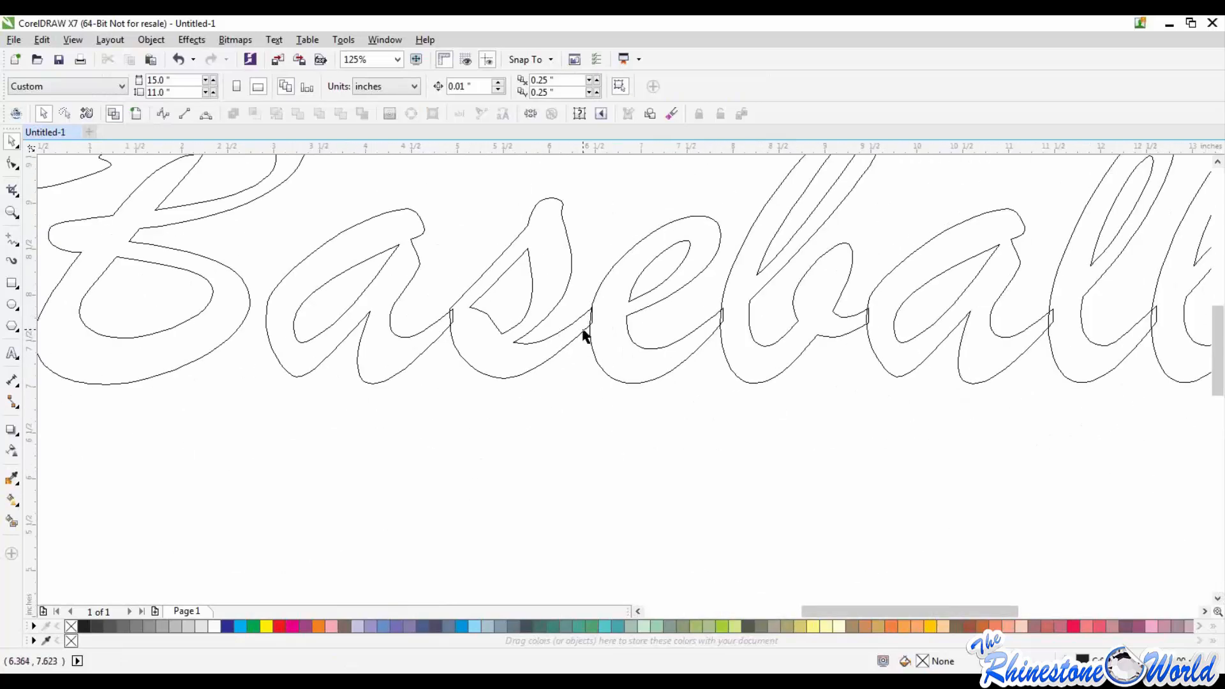
pyautogui.scroll(-2, 586, 326)
pyautogui.scroll(2, 638, 319)
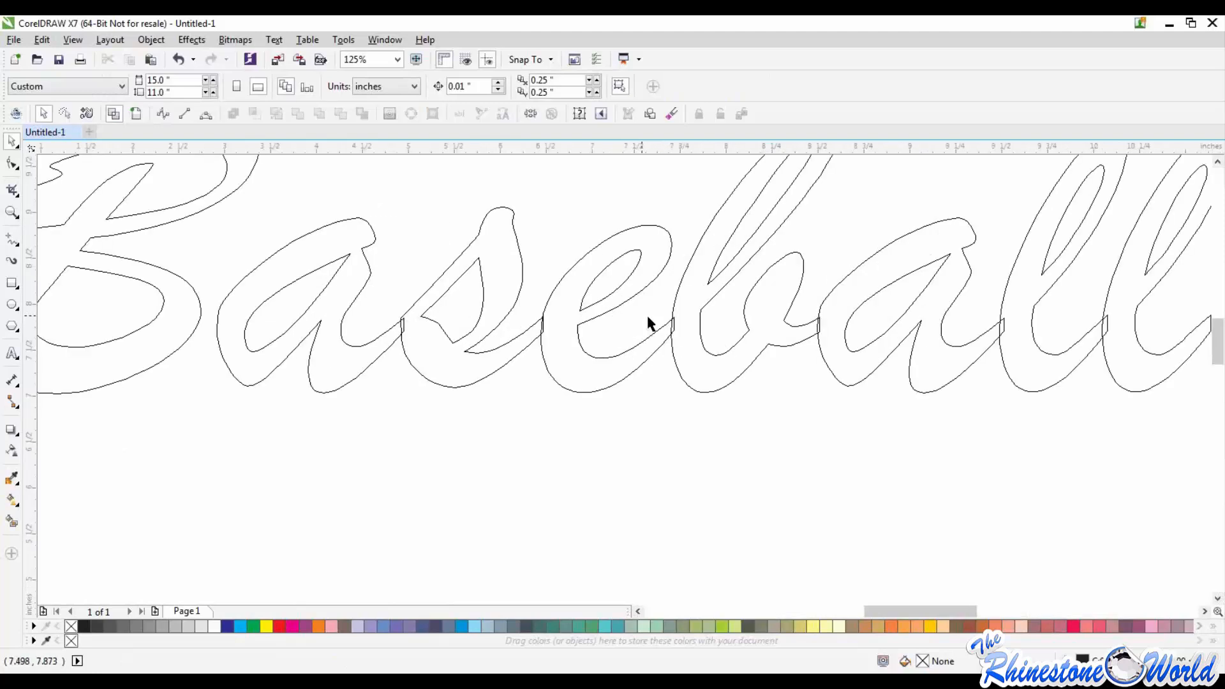
pyautogui.scroll(1, 755, 351)
pyautogui.scroll(-3, 755, 350)
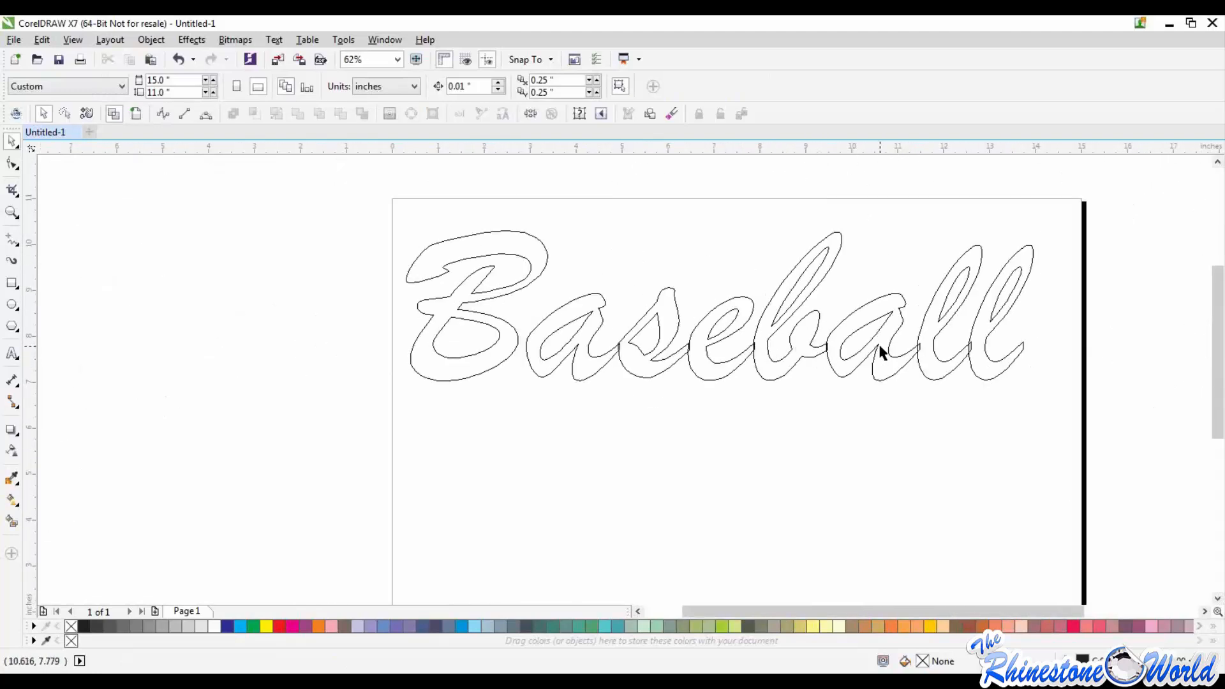
pyautogui.scroll(-1, 879, 351)
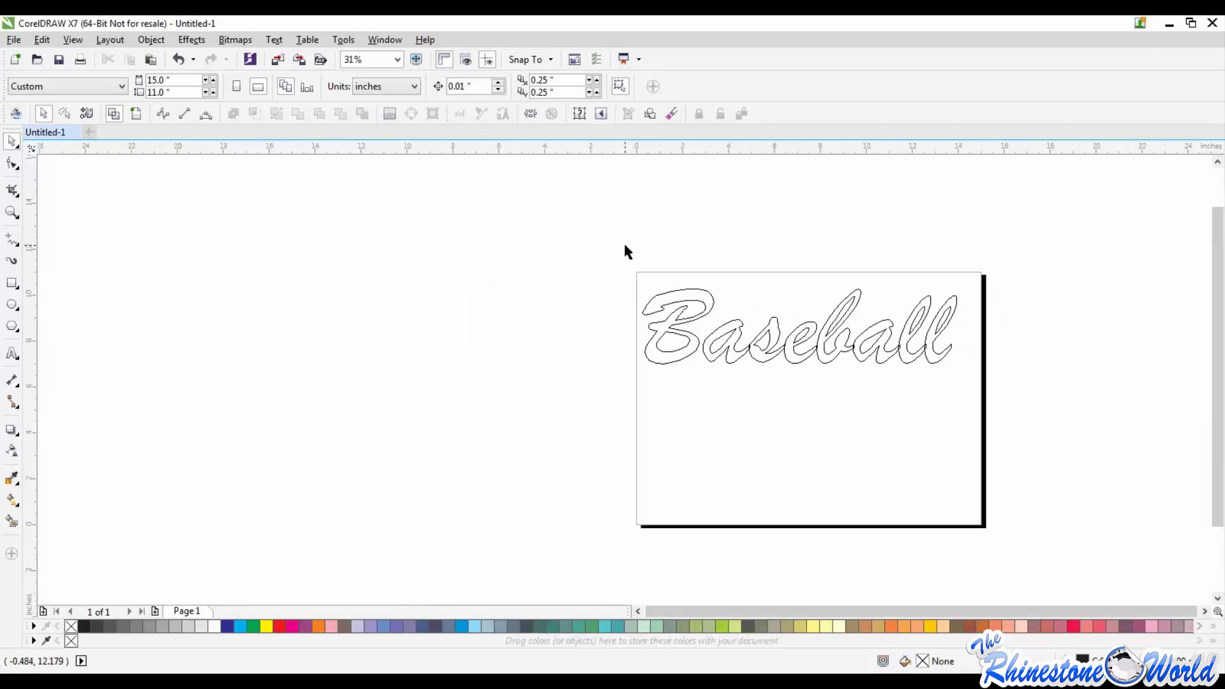
pyautogui.click(70, 38)
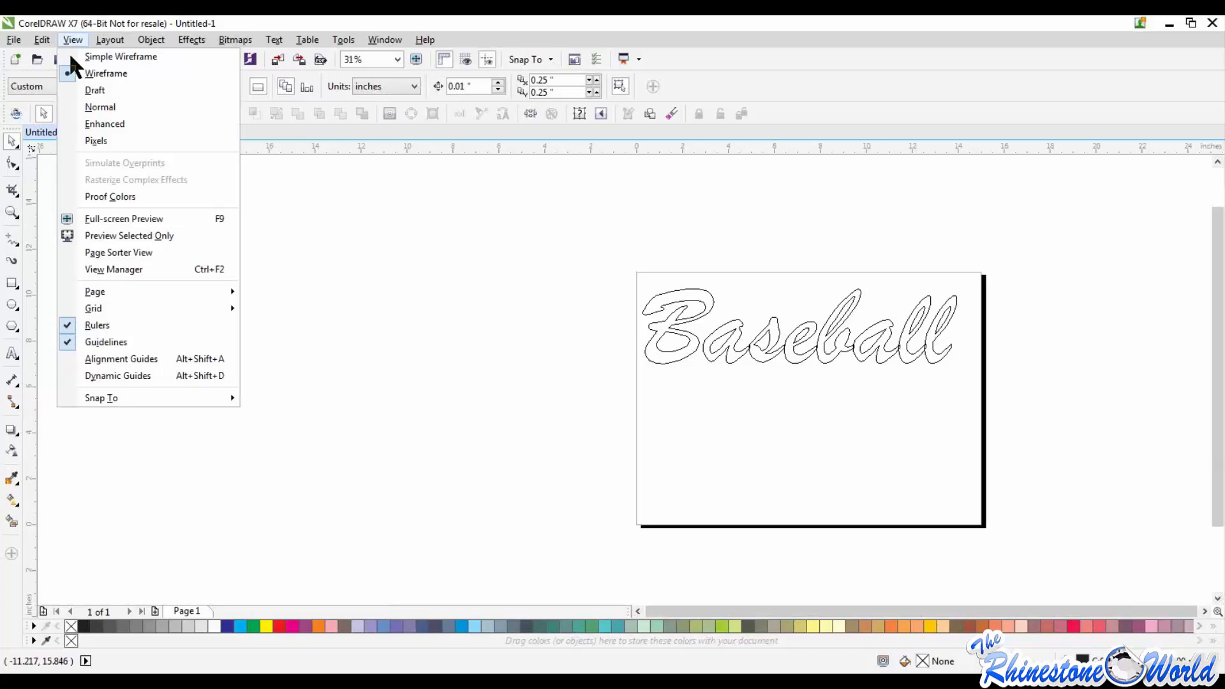
pyautogui.click(742, 405)
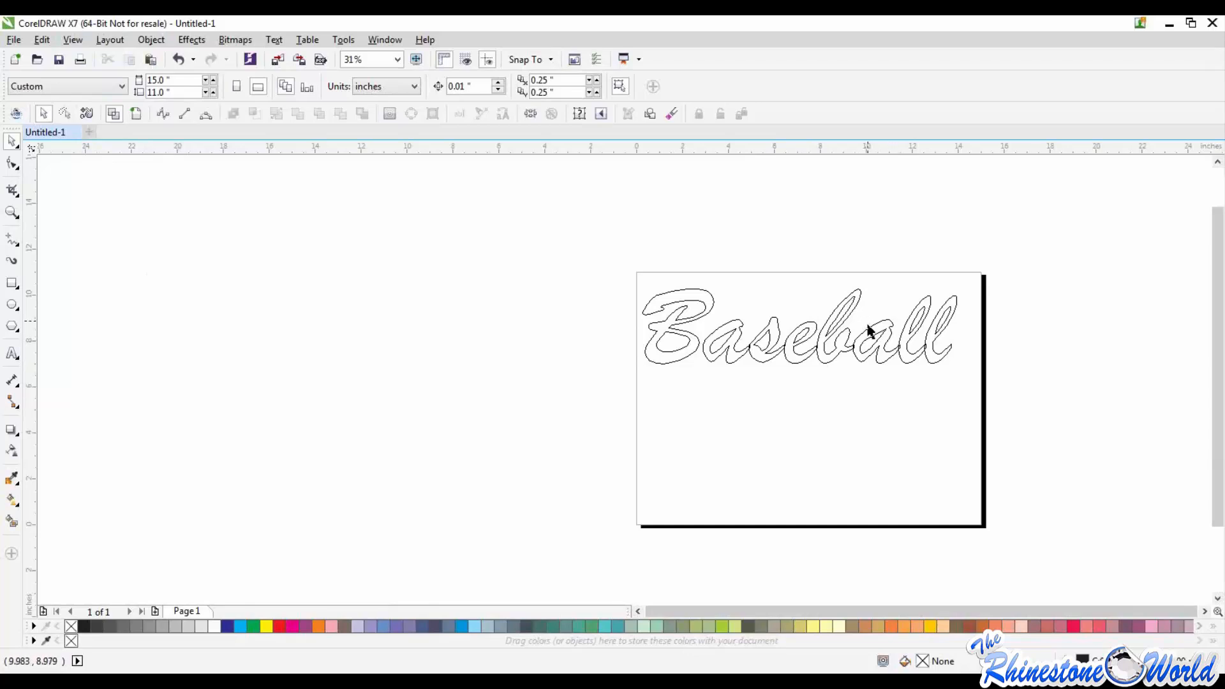
# Step: Select the Baseball text, preview it in Enhanced view, and return the display to Wireframe
pyautogui.moveTo(558, 231); pyautogui.dragTo(1025, 413)
pyautogui.moveTo(579, 239); pyautogui.dragTo(1033, 399)
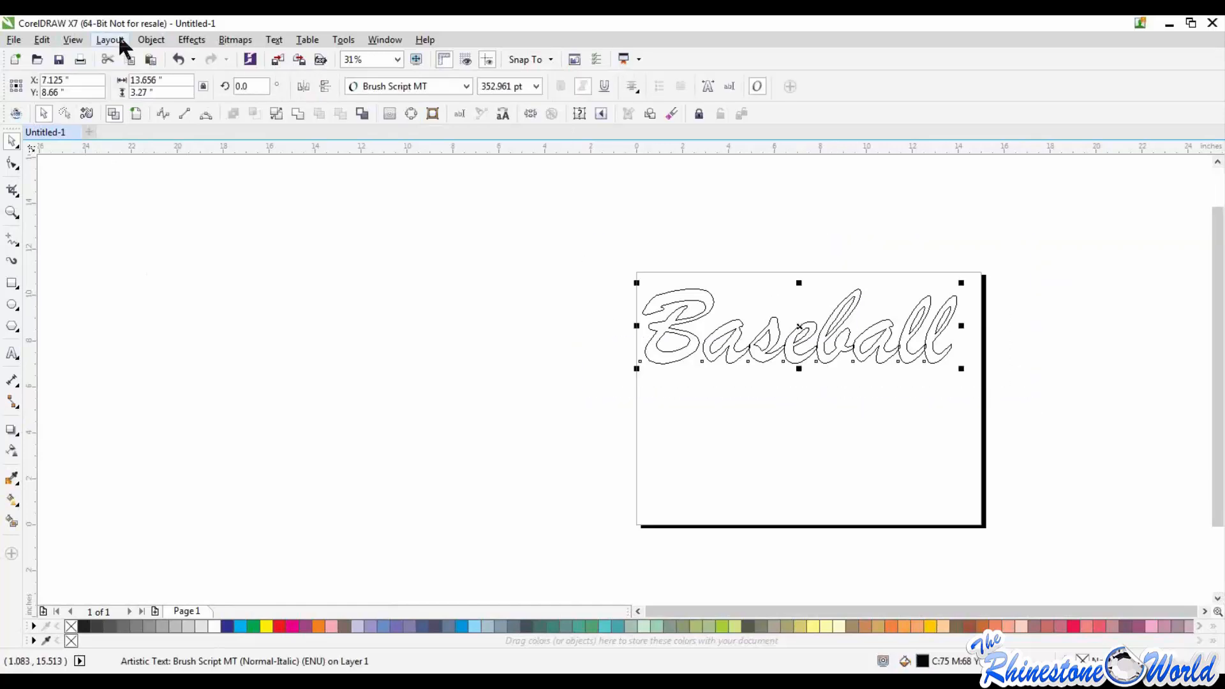
pyautogui.click(72, 42)
pyautogui.click(72, 42)
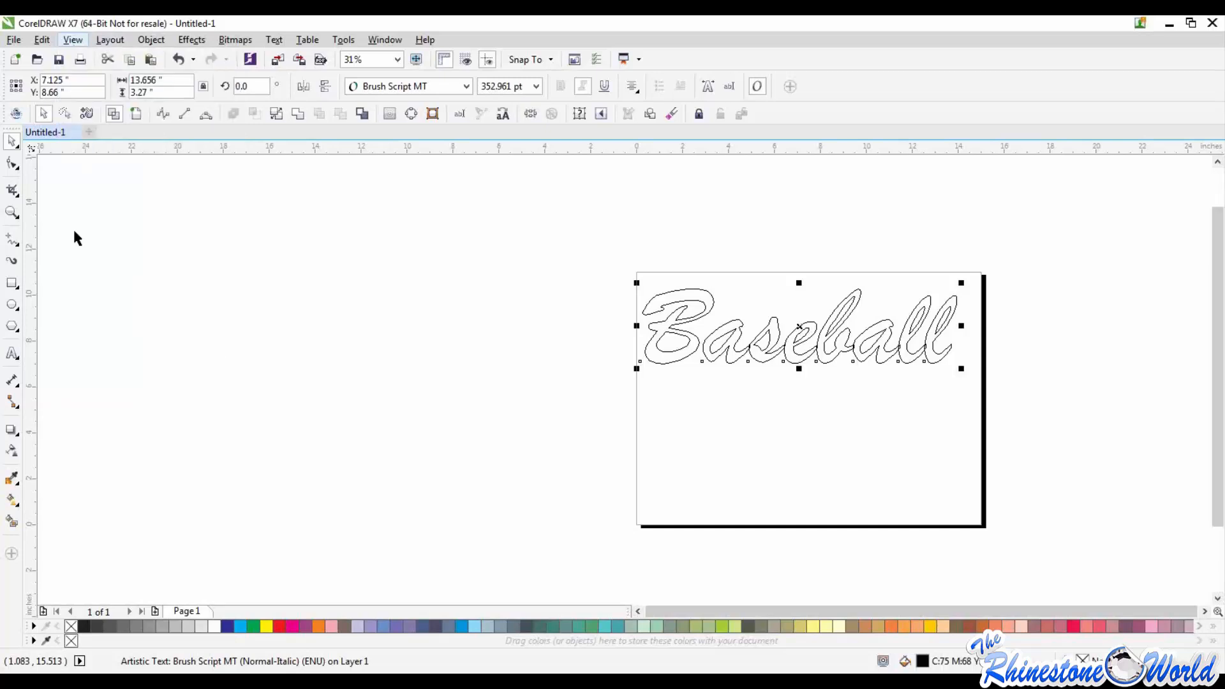
pyautogui.click(67, 39)
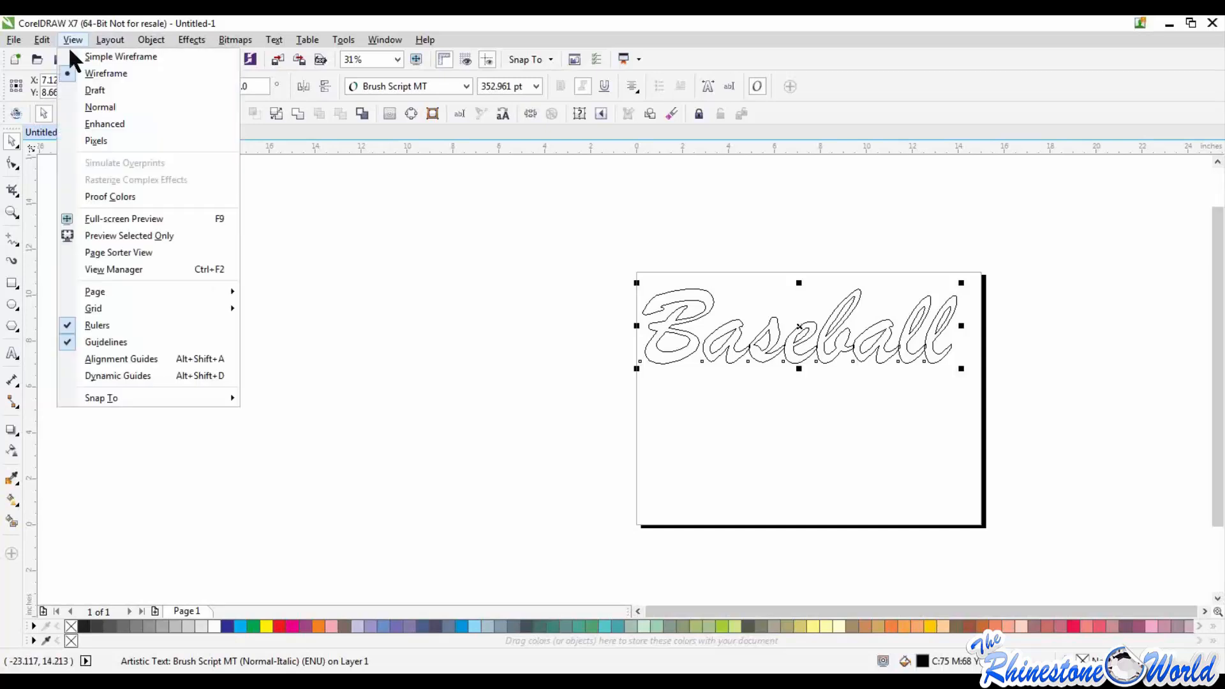
pyautogui.click(91, 123)
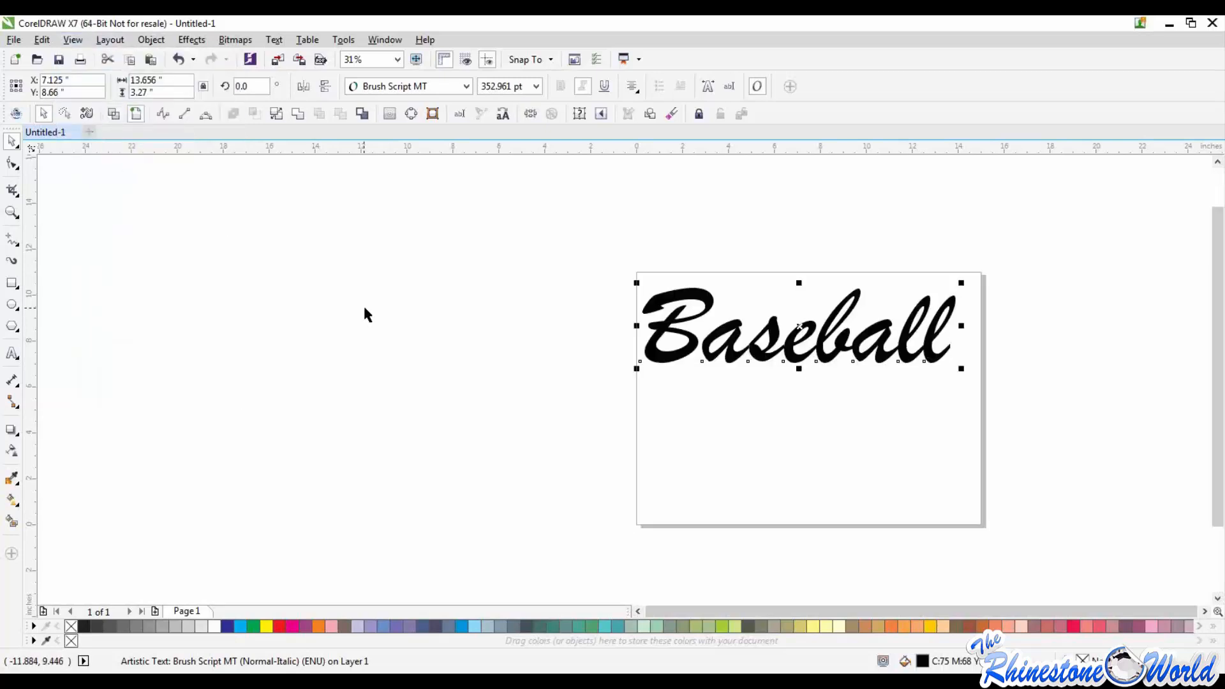
pyautogui.click(82, 38)
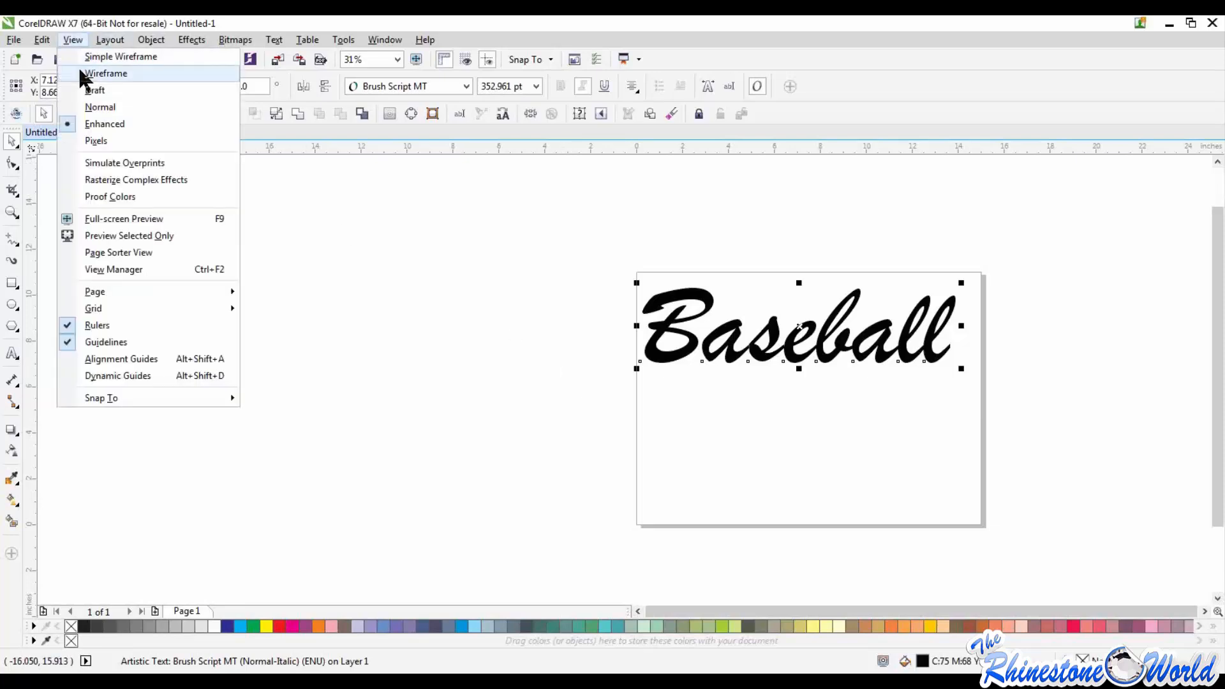
pyautogui.click(82, 70)
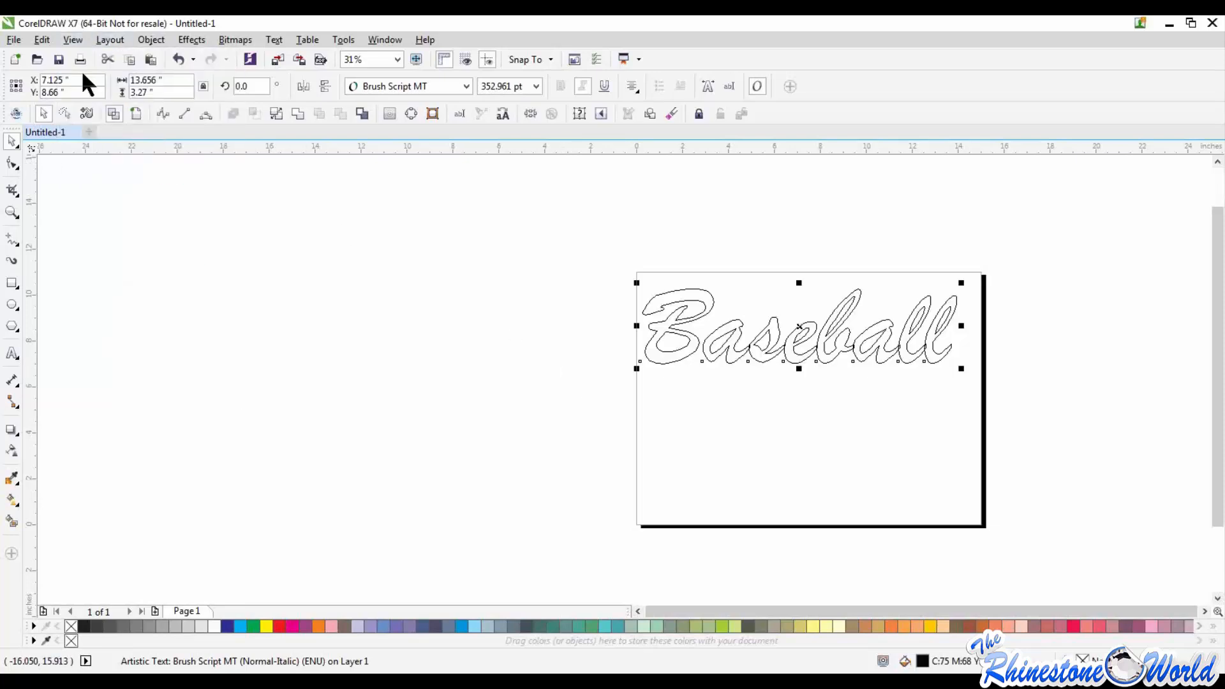
# Step: Weld the overlapping letters of the Baseball text into one outline and deselect it
pyautogui.click(149, 40)
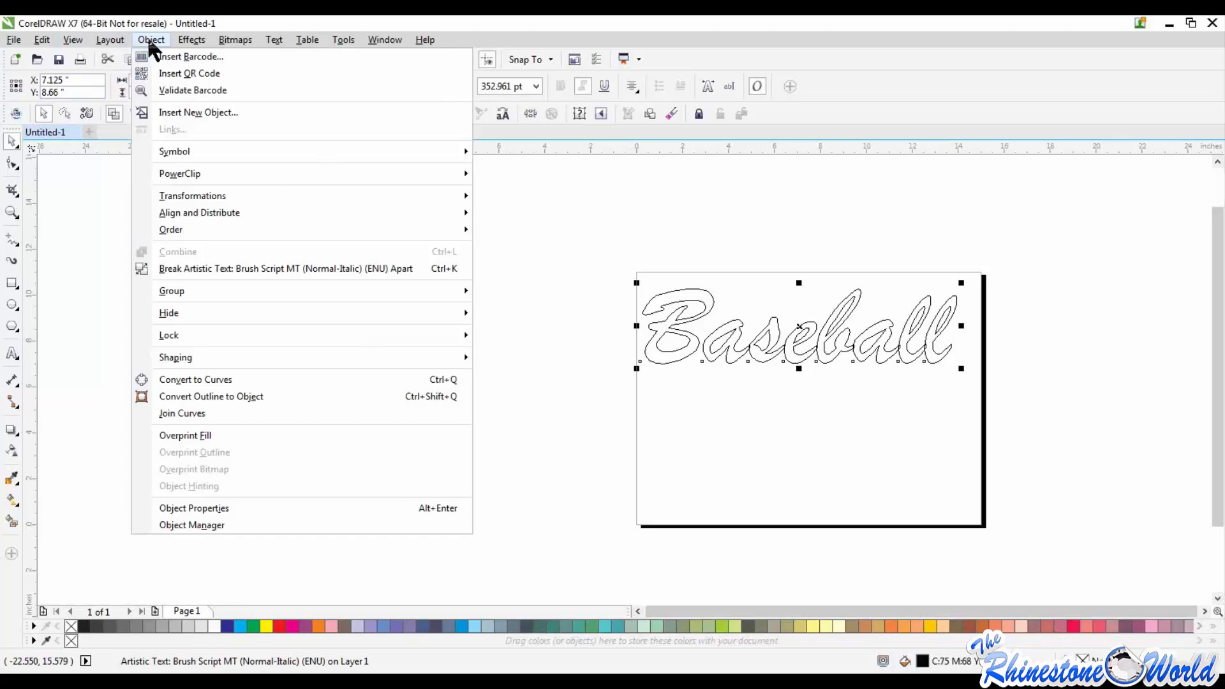
pyautogui.moveTo(190, 358)
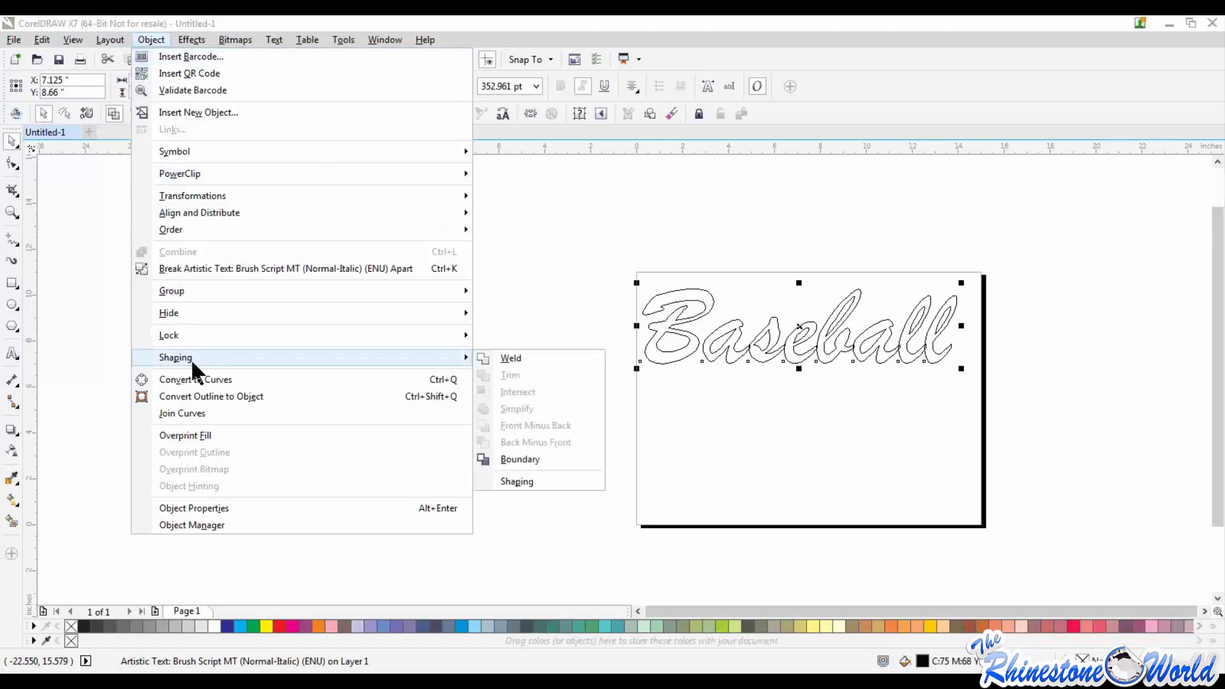
pyautogui.click(498, 359)
pyautogui.click(817, 464)
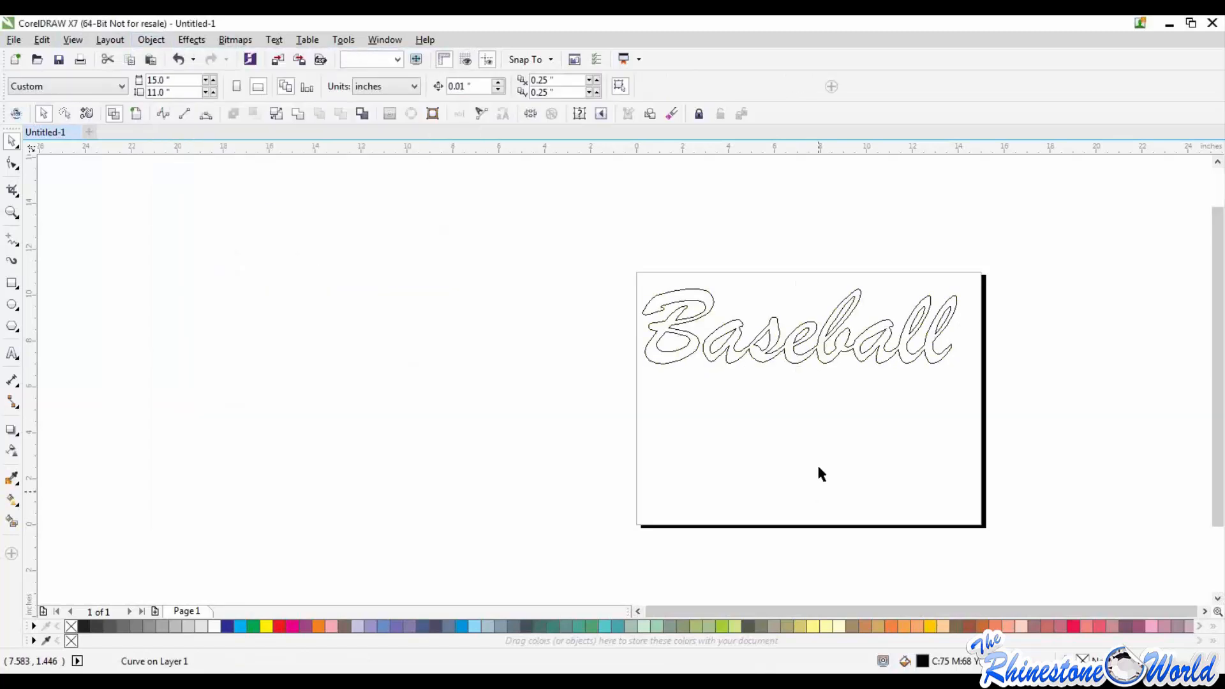
# Step: Examine the joins between the welded Baseball letters up close, from the final letters back to the a and s
pyautogui.scroll(3, 926, 343)
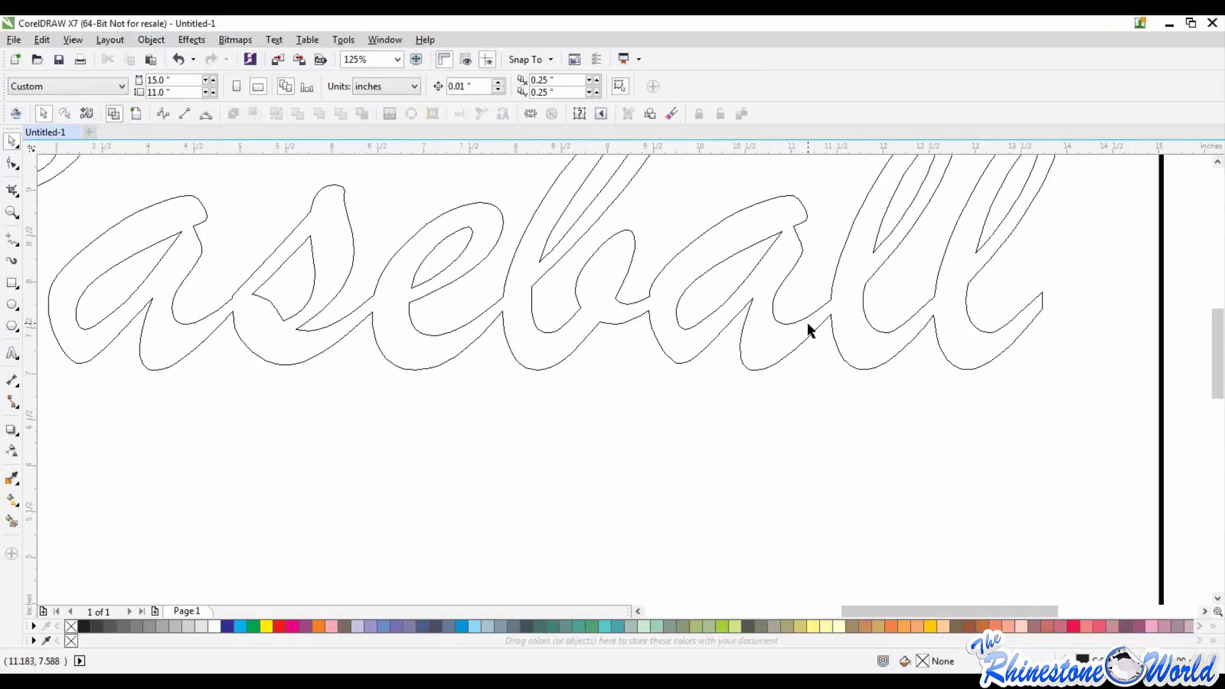
pyautogui.scroll(3, 798, 310)
pyautogui.scroll(-5, 766, 296)
pyautogui.scroll(6, 649, 296)
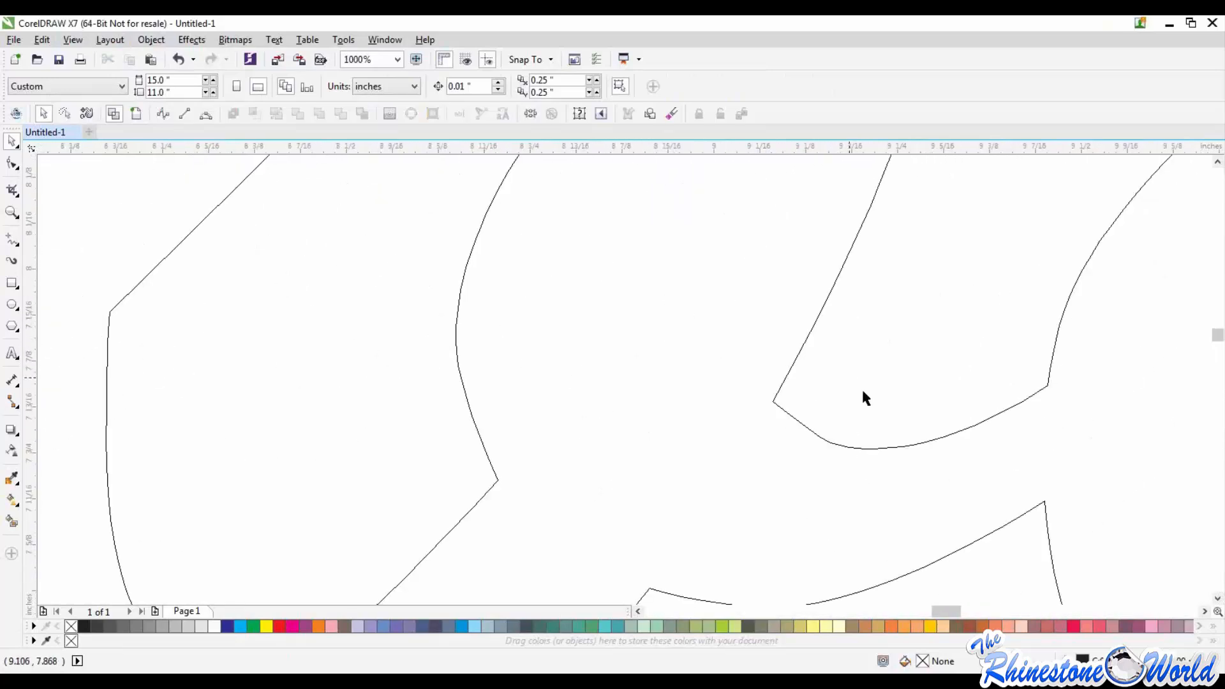
pyautogui.scroll(-5, 863, 393)
pyautogui.scroll(5, 472, 399)
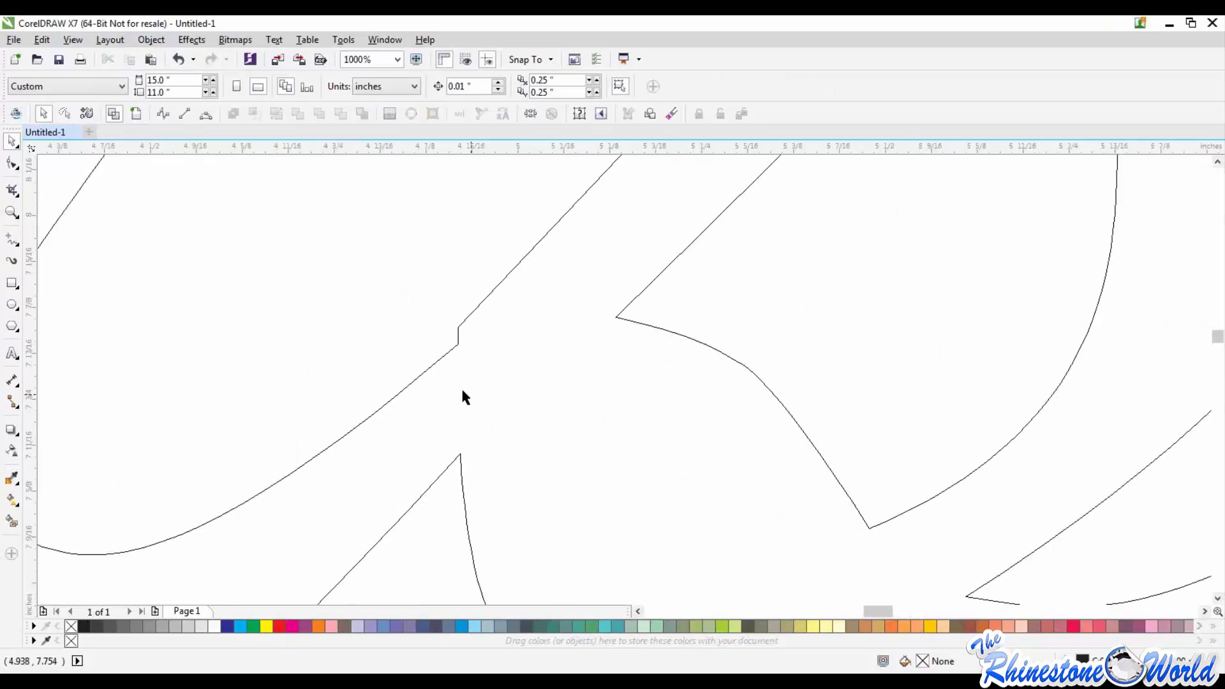
pyautogui.scroll(-5, 457, 350)
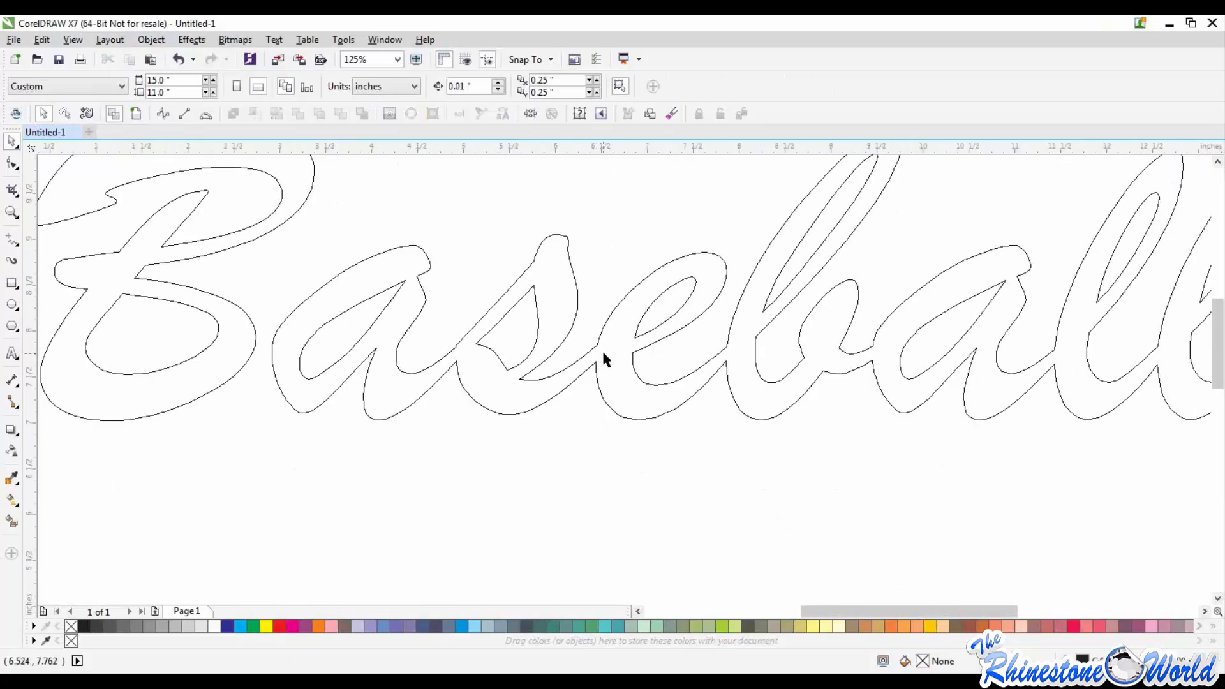
pyautogui.scroll(5, 602, 353)
pyautogui.scroll(-3, 553, 350)
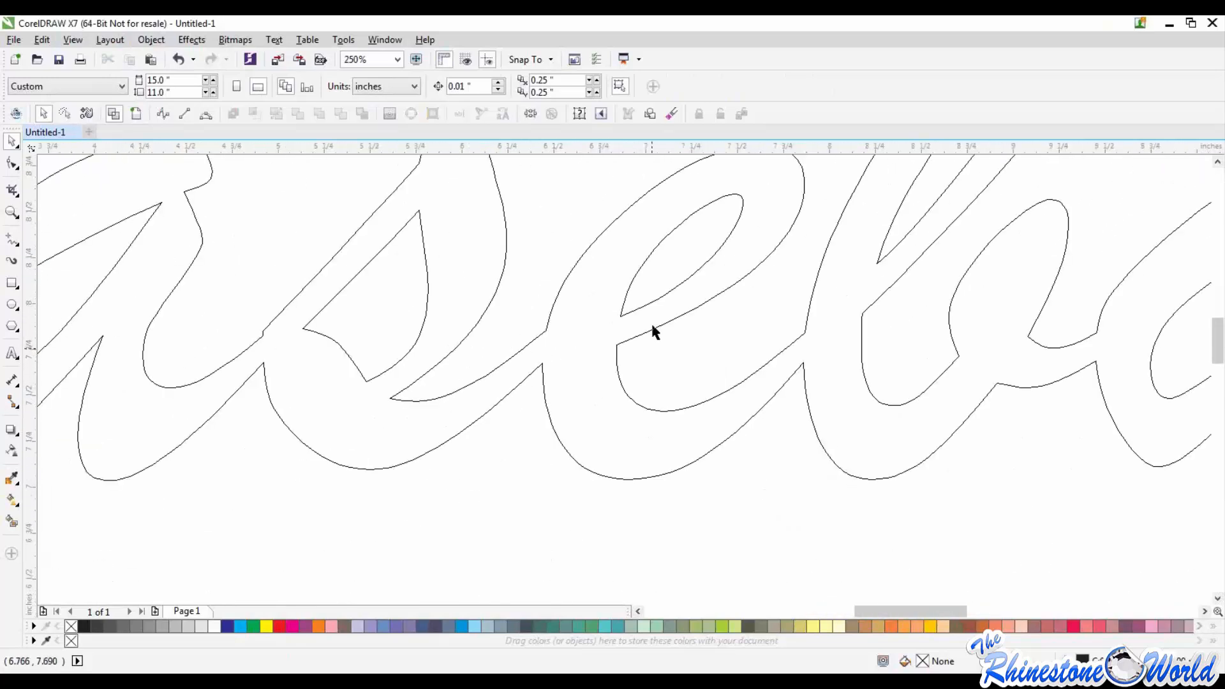
pyautogui.scroll(-2, 569, 332)
pyautogui.scroll(-3, 627, 345)
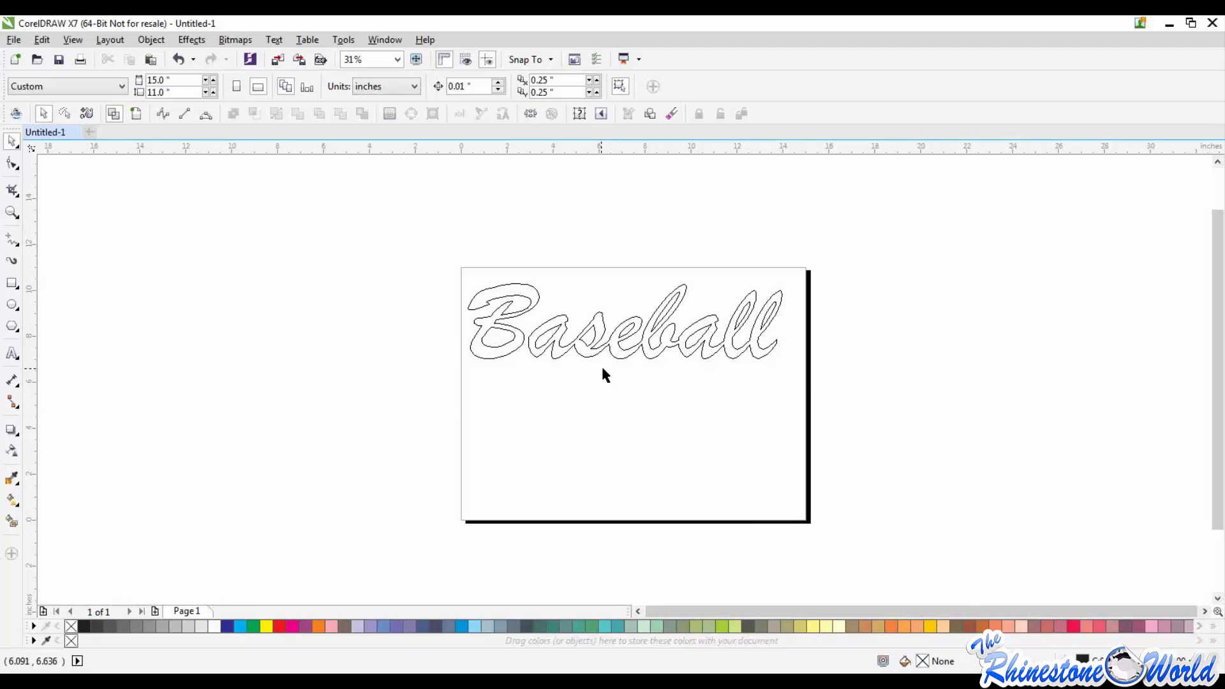
# Step: Switch the display back to Enhanced view and delete the welded Baseball lettering from the page
pyautogui.hotkey('shift', 'F9')
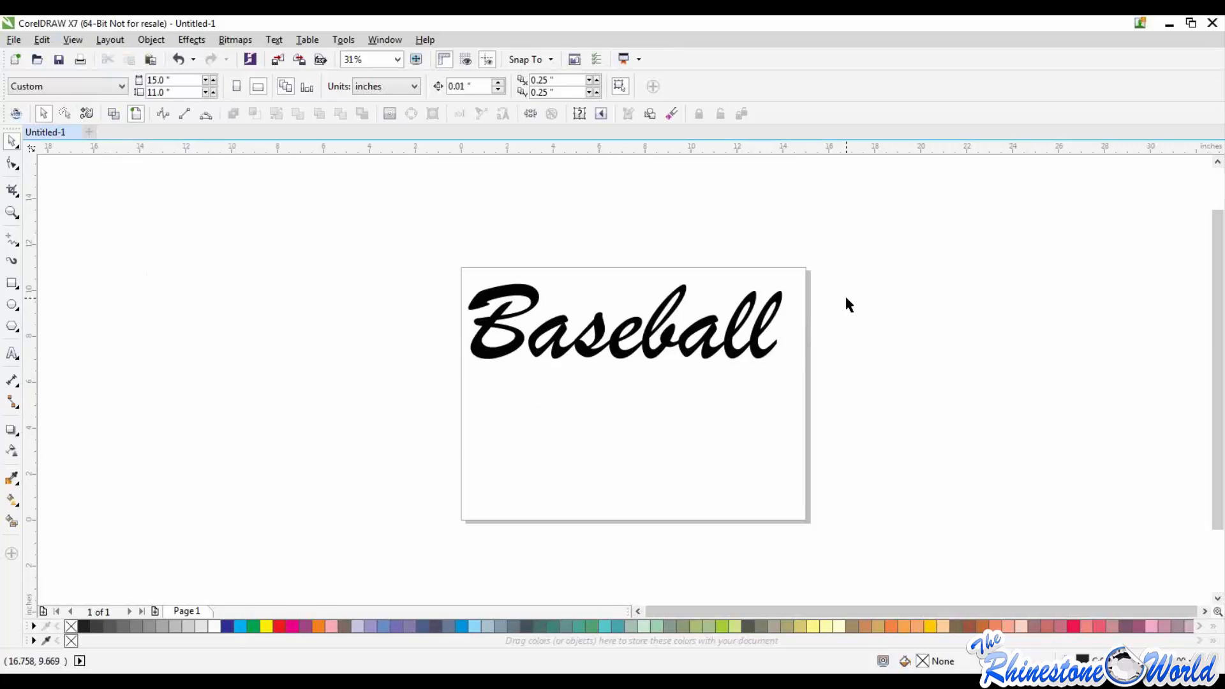
pyautogui.moveTo(416, 232); pyautogui.dragTo(842, 424)
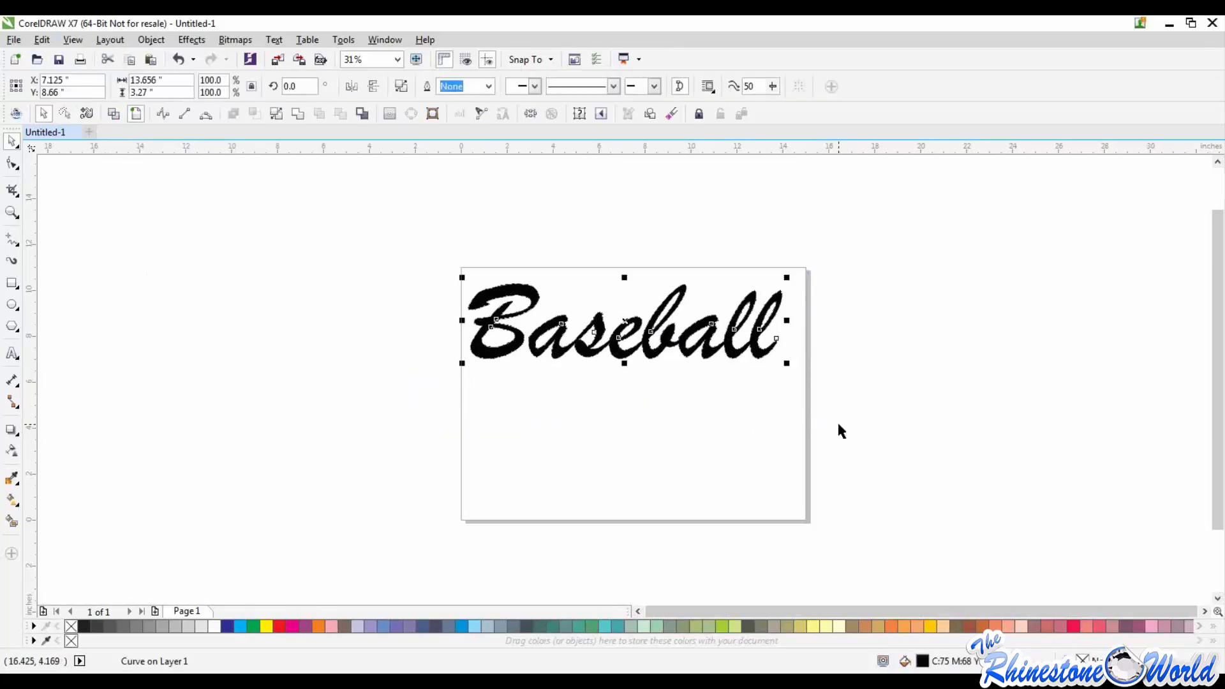
pyautogui.press('Delete')
pyautogui.click(162, 38)
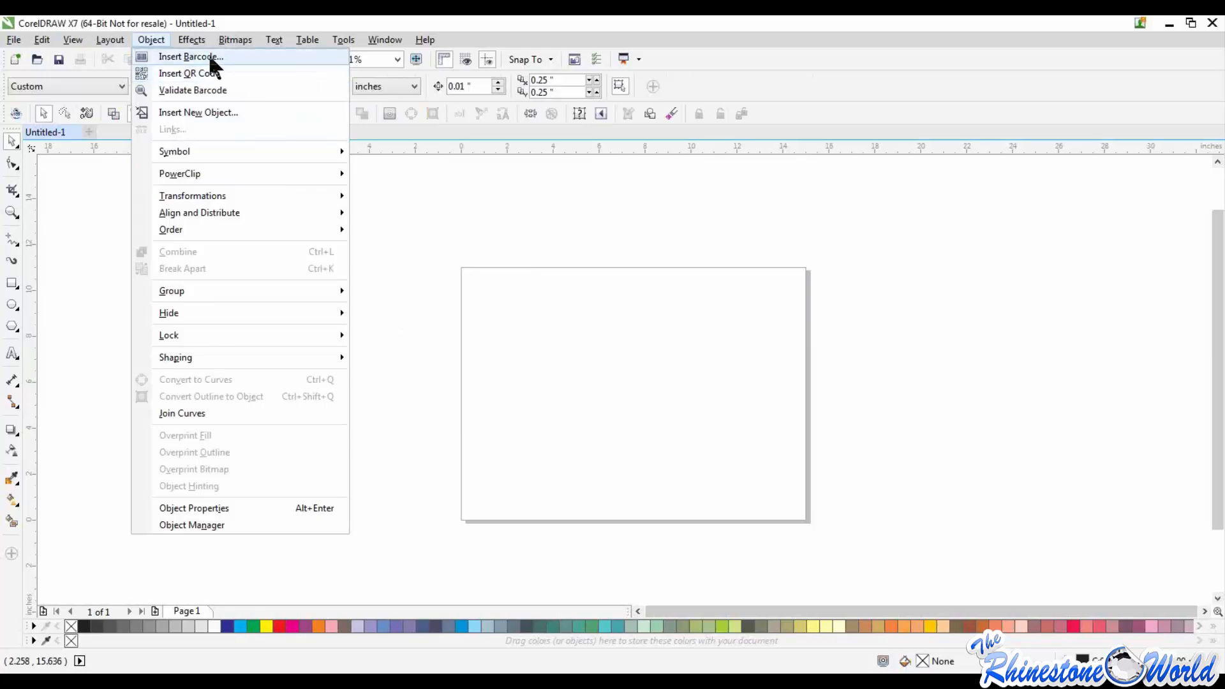
pyautogui.moveTo(228, 231)
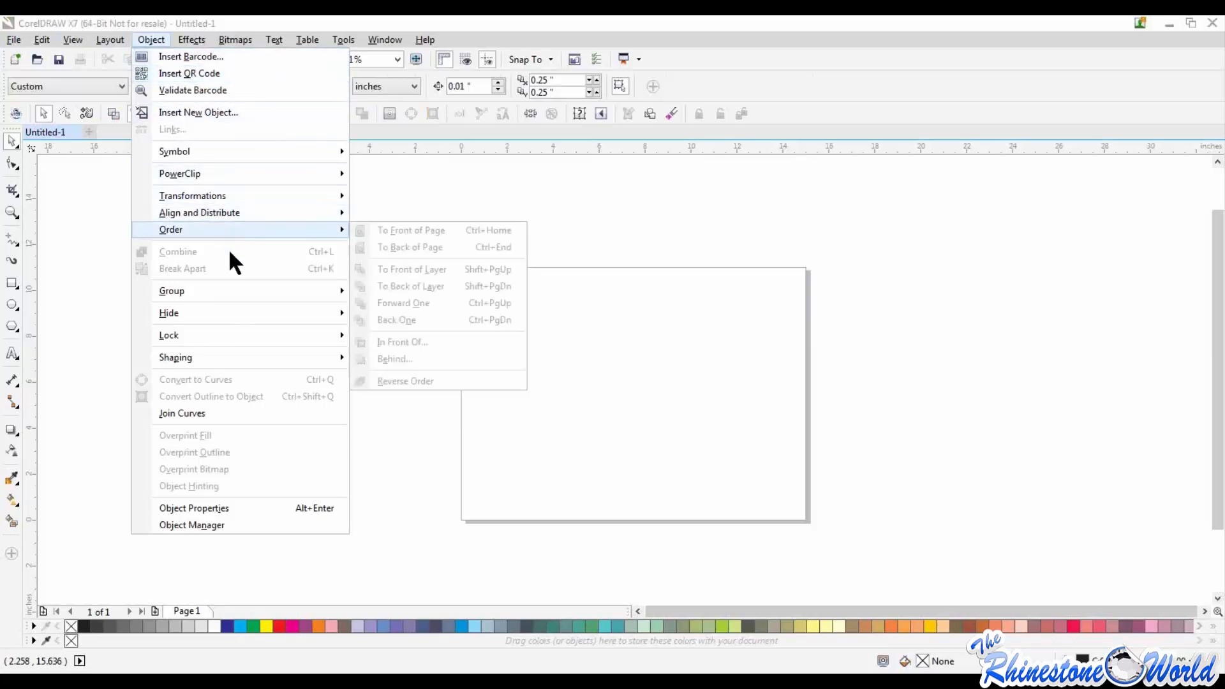
pyautogui.click(555, 541)
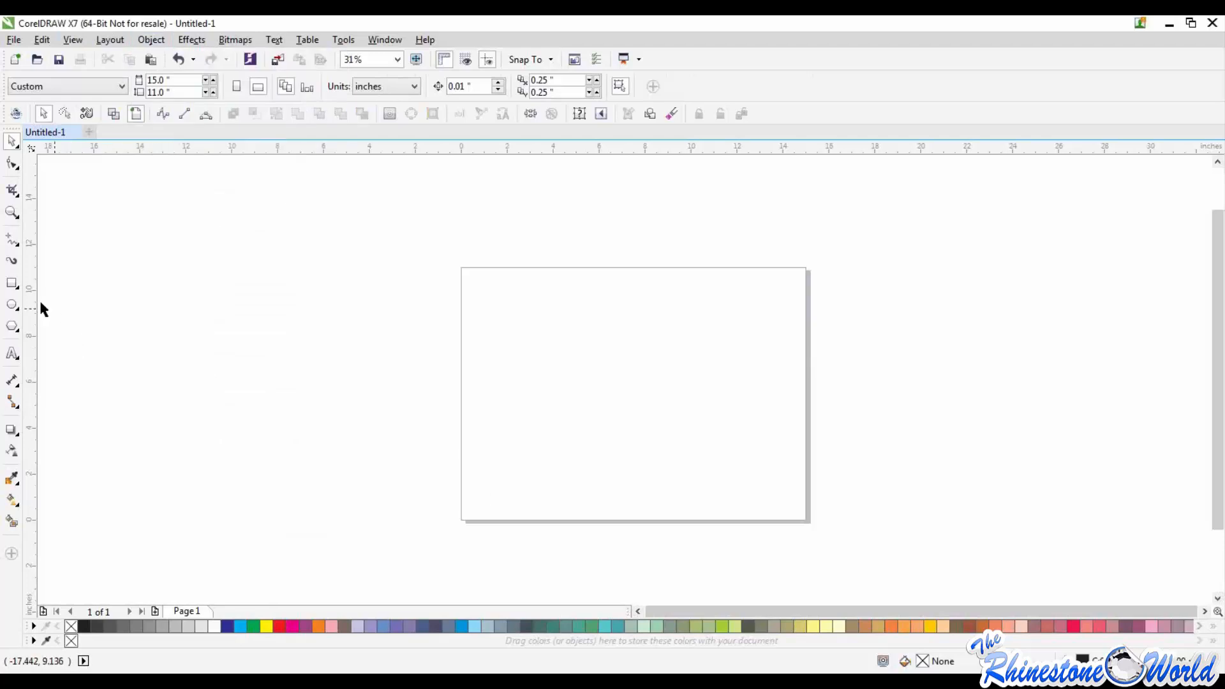
# Step: Draw two separate rectangles on the page, about 3.97 by 3.03 inches at upper left and about 3.9 by 4.07 inches right of centre
pyautogui.click(13, 284)
pyautogui.moveTo(493, 283)
pyautogui.mouseDown()
pyautogui.moveTo(584, 353)
pyautogui.moveTo(737, 428)
pyautogui.mouseUp()
pyautogui.click(12, 140)
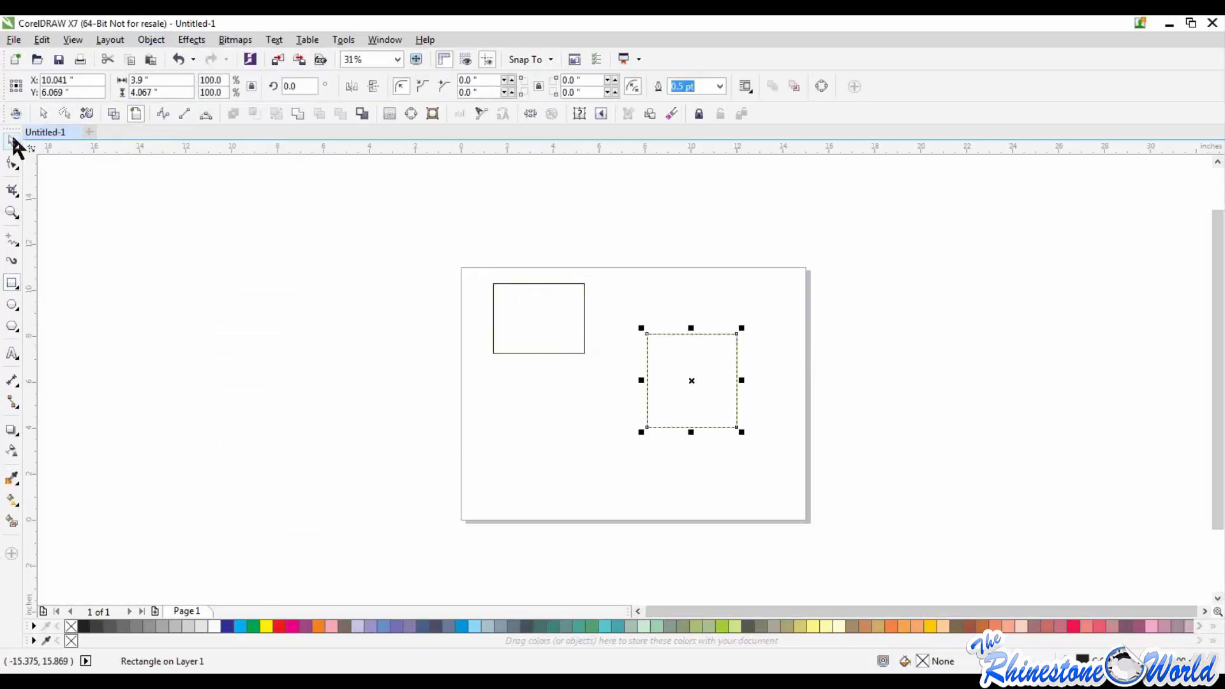
# Step: Fill both rectangles with the same solid dark blue
pyautogui.click(544, 328)
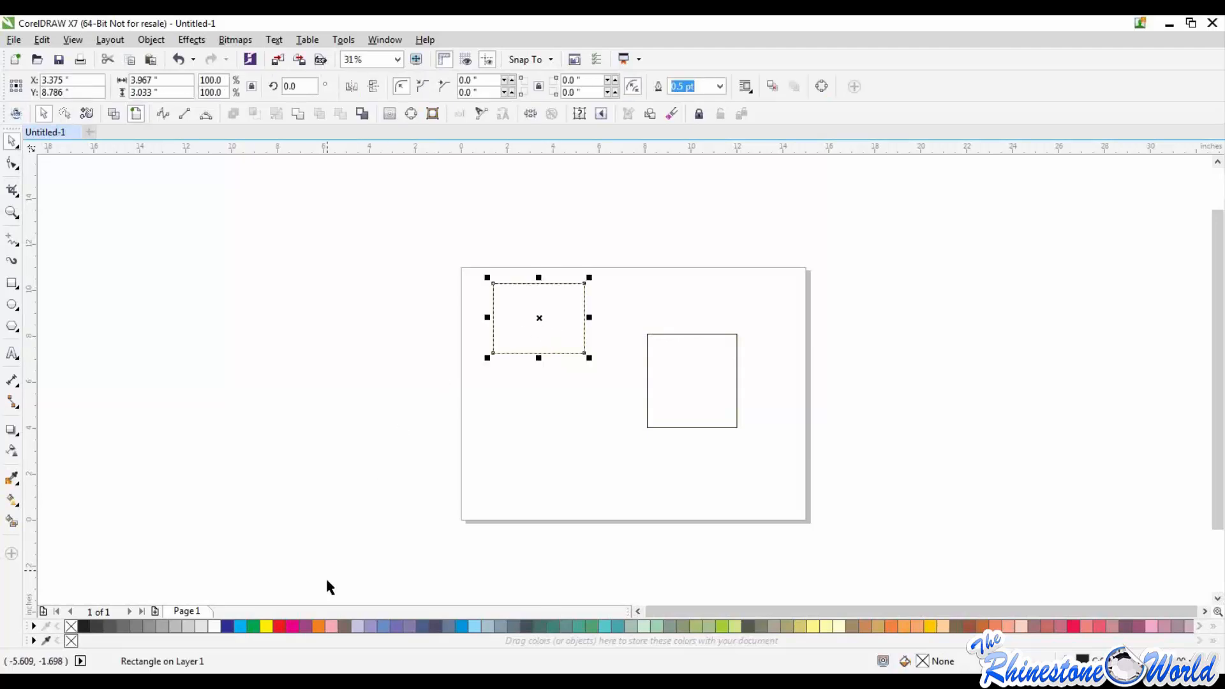
pyautogui.click(228, 626)
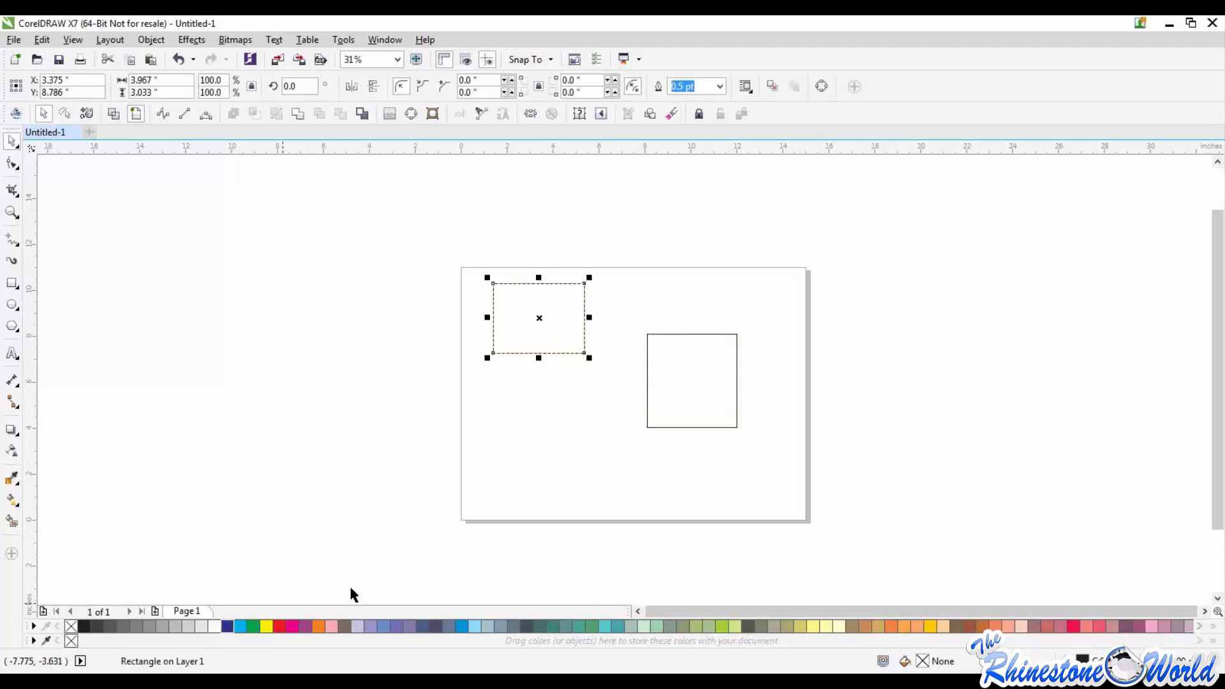
pyautogui.click(683, 389)
pyautogui.click(229, 631)
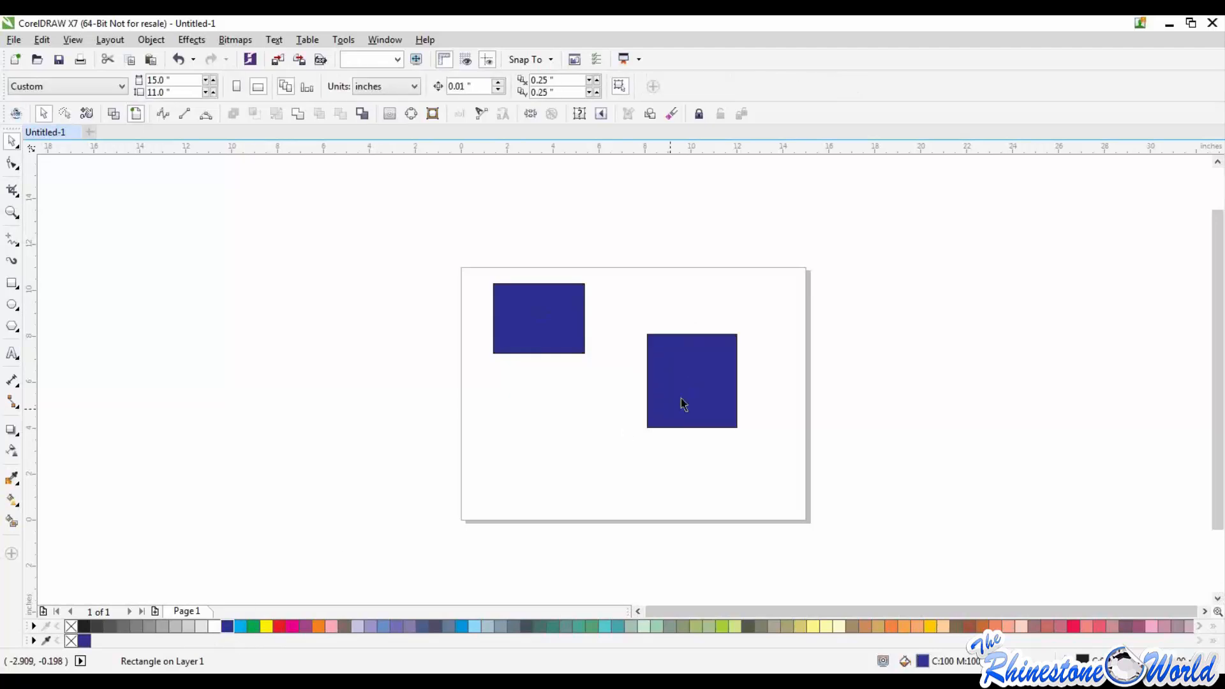
# Step: Move the lower blue rectangle closer to the upper one, centred at about X 8.01, Y 6.14 inches, without overlapping it
pyautogui.moveTo(681, 404); pyautogui.dragTo(626, 412)
pyautogui.moveTo(625, 413)
pyautogui.mouseDown()
pyautogui.moveTo(654, 349)
pyautogui.moveTo(615, 413)
pyautogui.mouseUp()
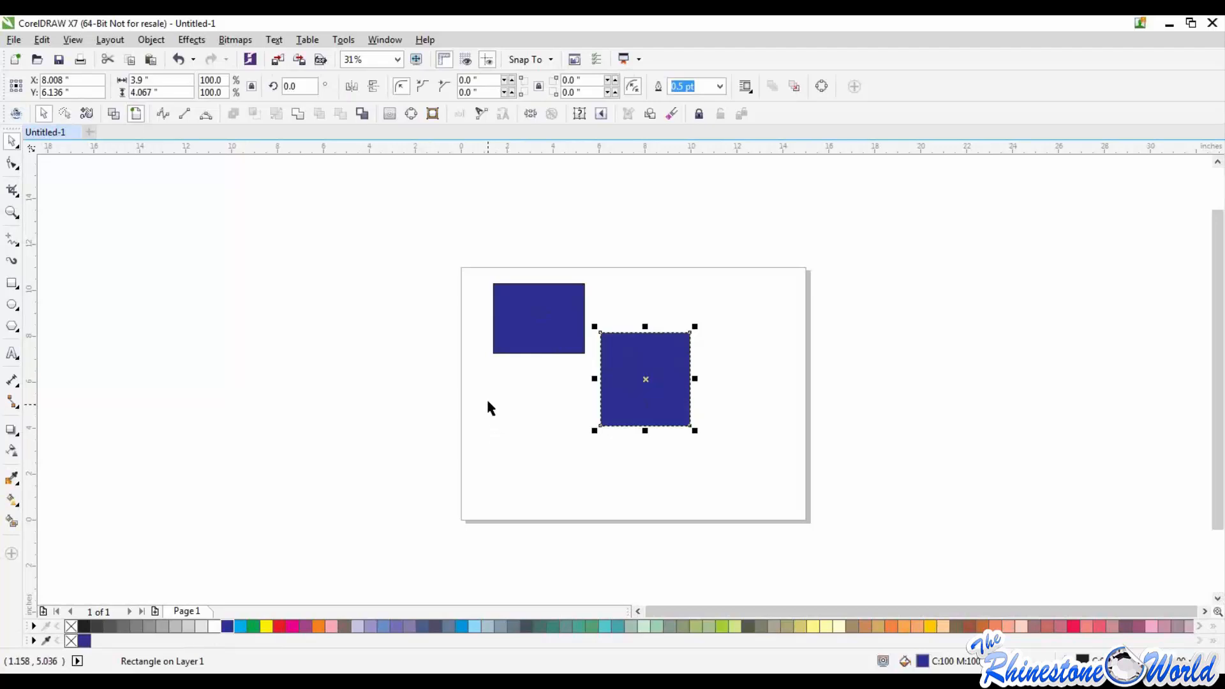
pyautogui.keyDown('shift'); pyautogui.click(542, 323); pyautogui.keyUp('shift')
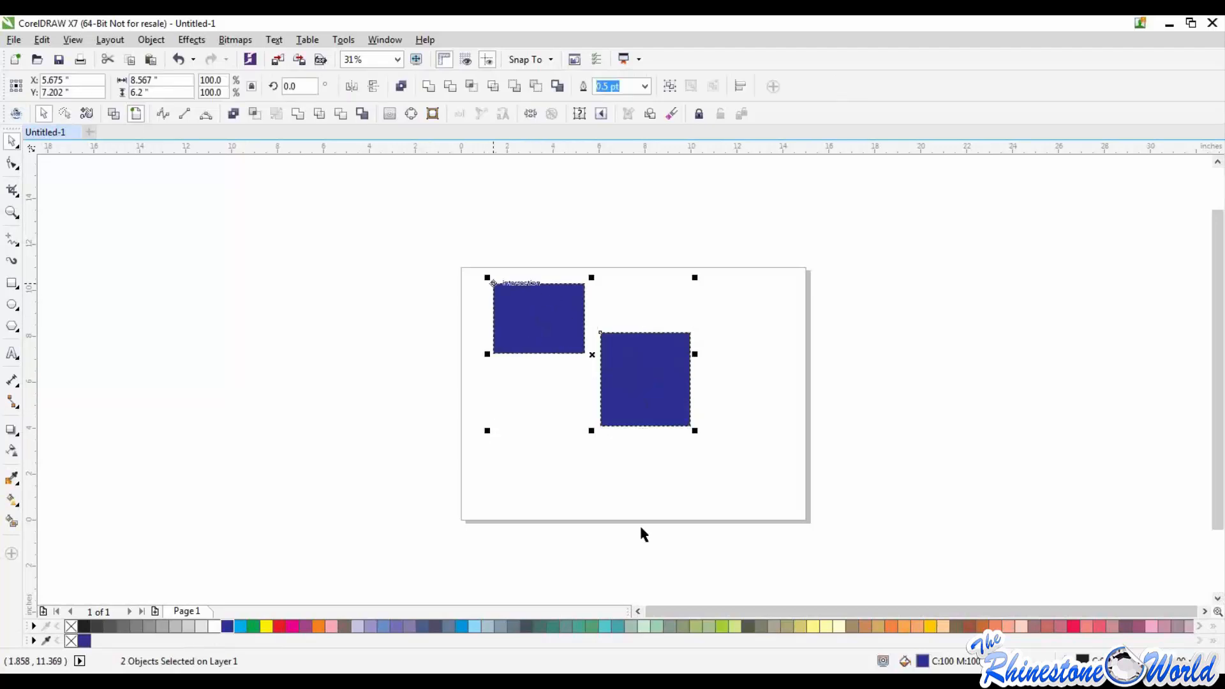
# Step: Combine the two blue rectangles into a single curve object and deselect it
pyautogui.moveTo(438, 231); pyautogui.dragTo(798, 487)
pyautogui.click(152, 39)
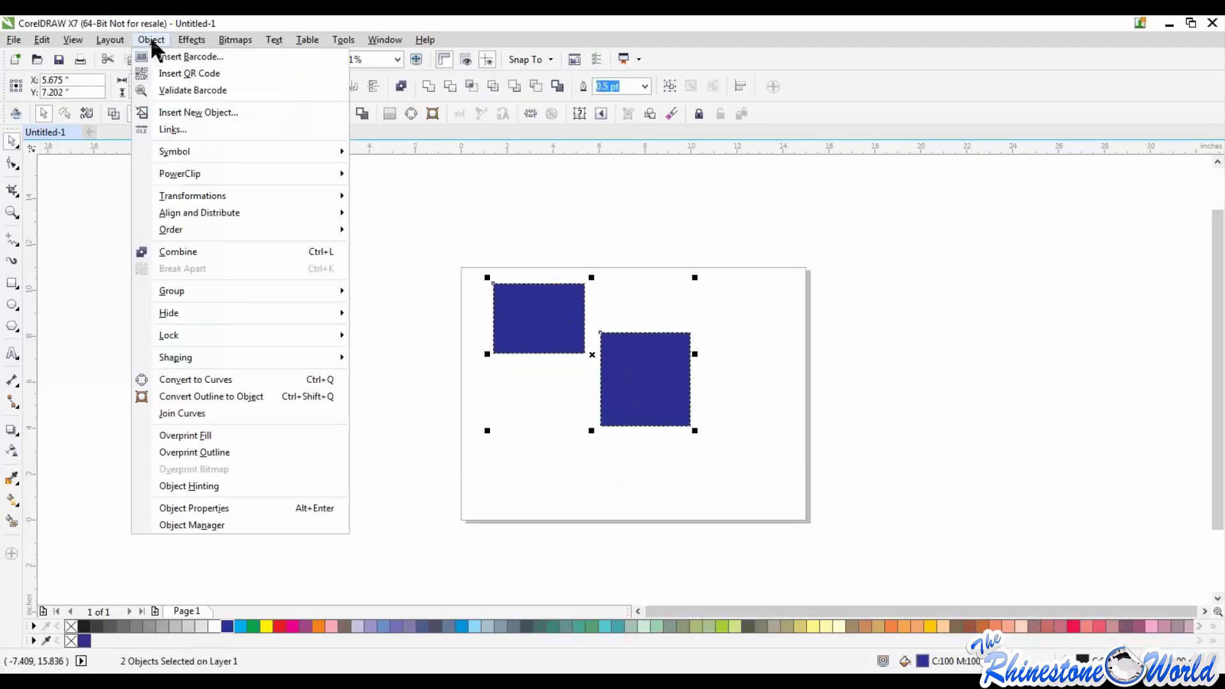
pyautogui.click(187, 251)
pyautogui.click(485, 379)
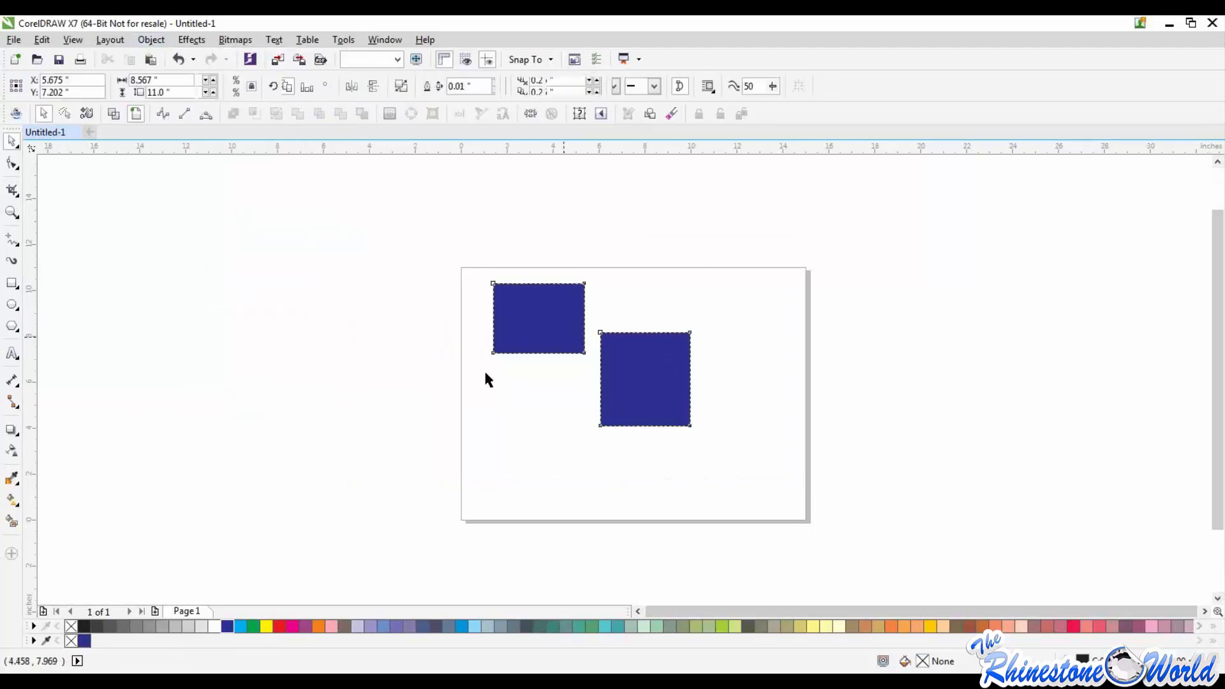
# Step: Try moving the combined rectangles together toward the page's upper-left corner, and undo the last several moves
pyautogui.moveTo(567, 333); pyautogui.dragTo(539, 328)
pyautogui.click(373, 427)
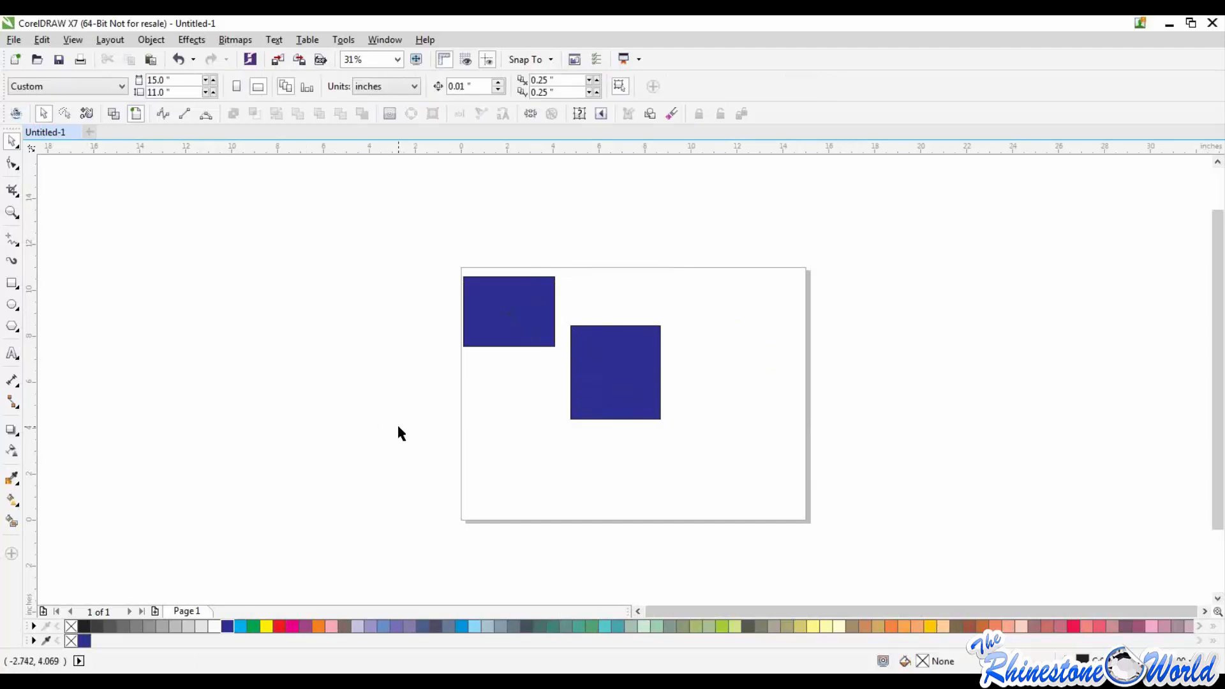
pyautogui.hotkey('ctrl', 'z')
pyautogui.hotkey('ctrl', 'z')
pyautogui.hotkey('ctrl', 'z')
pyautogui.hotkey('ctrl', 'z')
pyautogui.hotkey('ctrl', 'z')
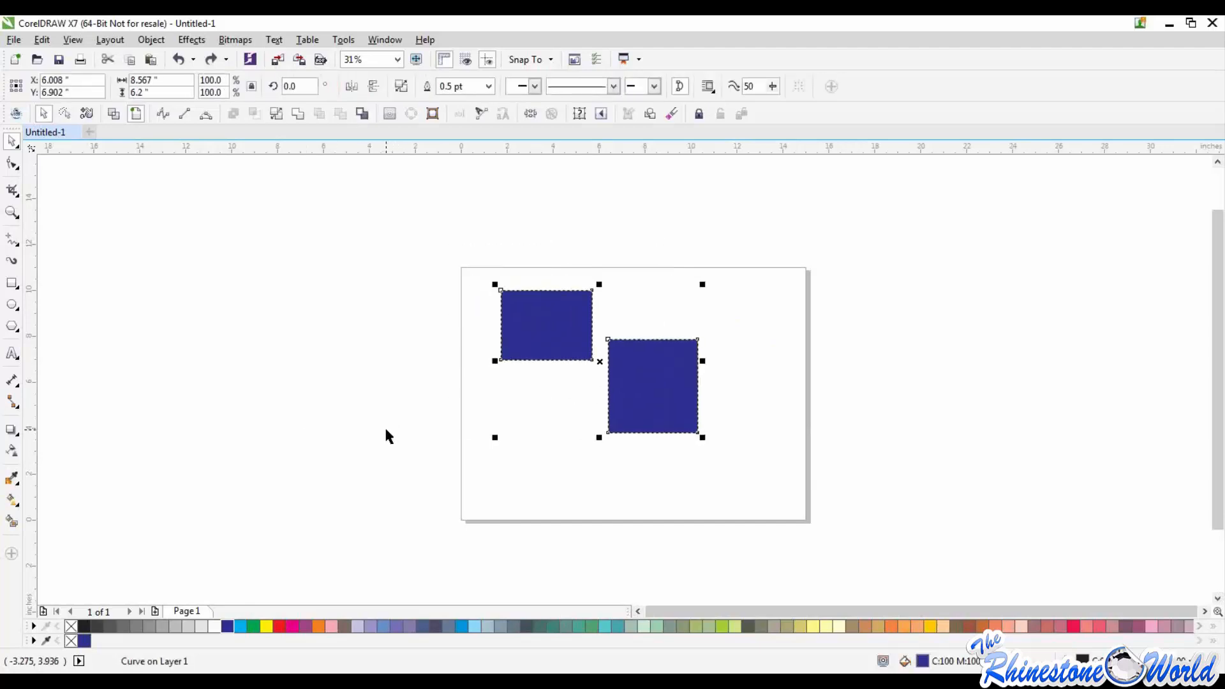
pyautogui.hotkey('ctrl', 'z')
pyautogui.click(388, 429)
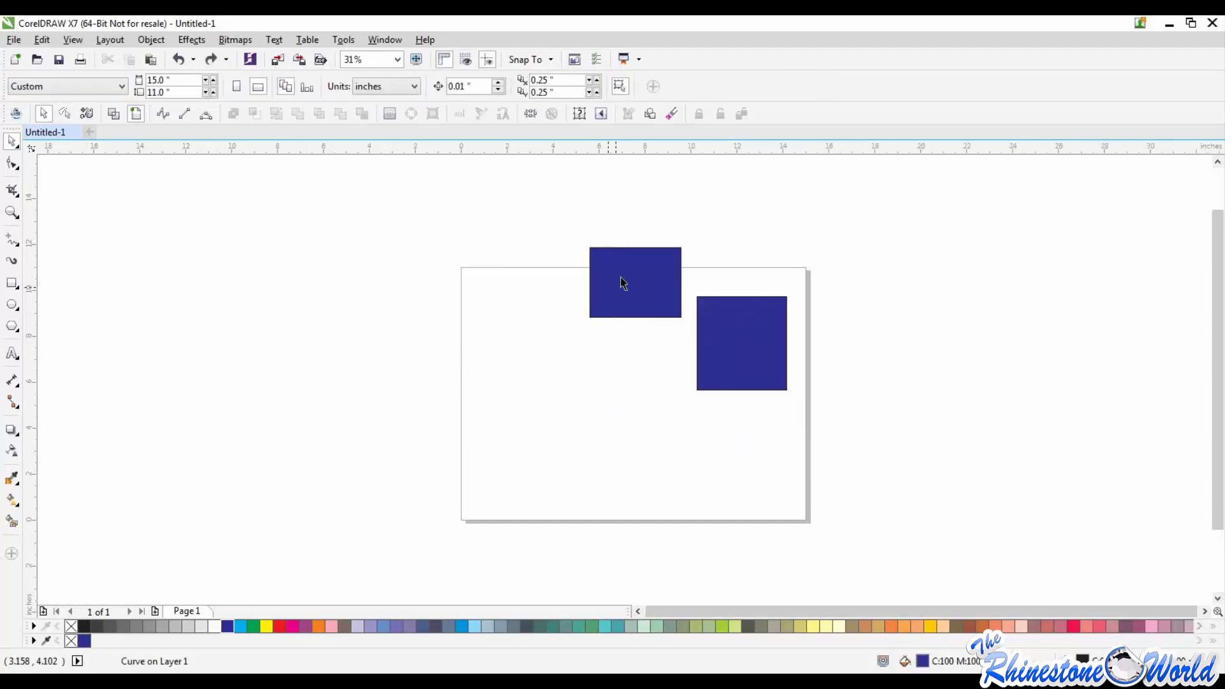
# Step: Try moving the combined rectangles partly off the page's left edge, and undo the moves back to where they were combined
pyautogui.moveTo(619, 279); pyautogui.dragTo(402, 367)
pyautogui.moveTo(513, 454); pyautogui.dragTo(542, 419)
pyautogui.rightClick(542, 419)
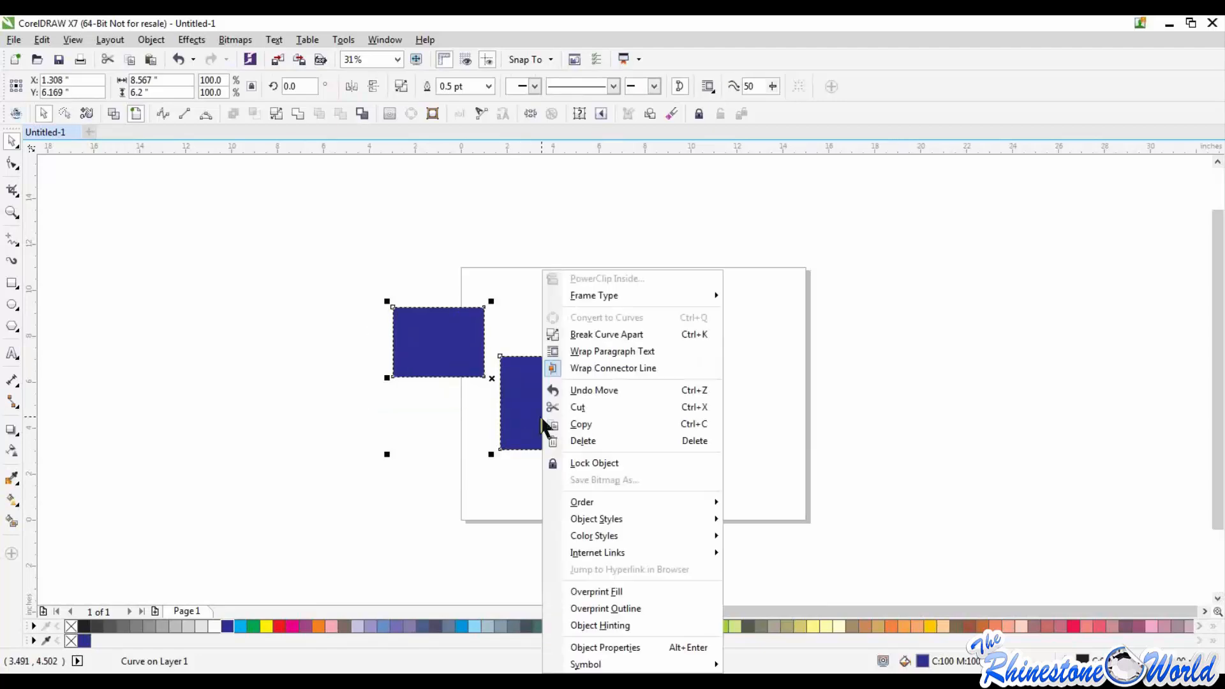
pyautogui.click(450, 485)
pyautogui.hotkey('ctrl', 'z')
pyautogui.hotkey('ctrl', 'z')
pyautogui.hotkey('ctrl', 'z')
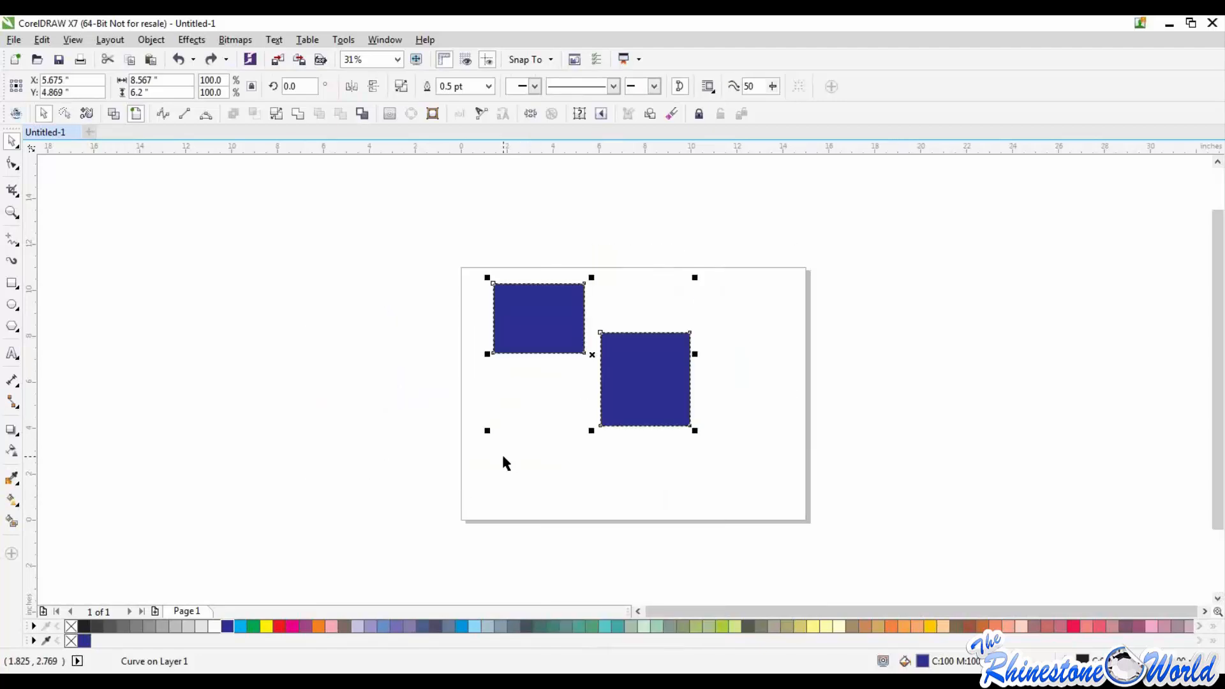
# Step: Undo combining the two blue rectangles and move the lower one beneath the upper, centred at about X 4.11, Y 4.44 inches
pyautogui.press('Escape')
pyautogui.moveTo(644, 345); pyautogui.dragTo(513, 435)
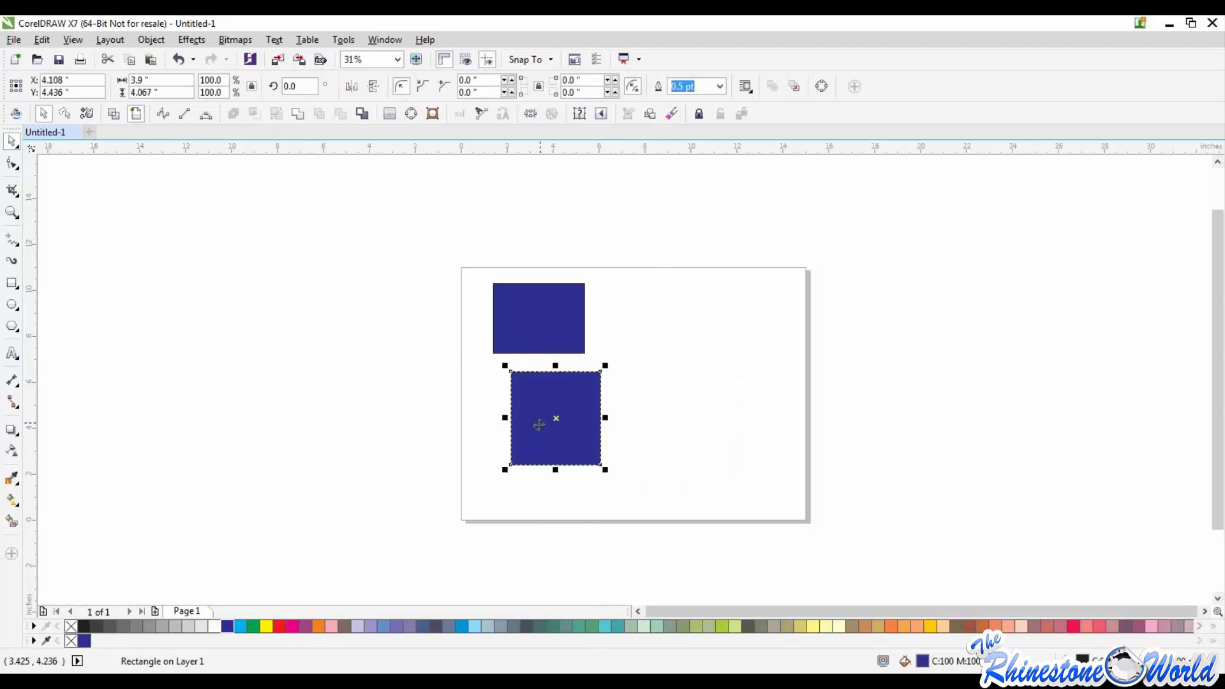
pyautogui.click(152, 39)
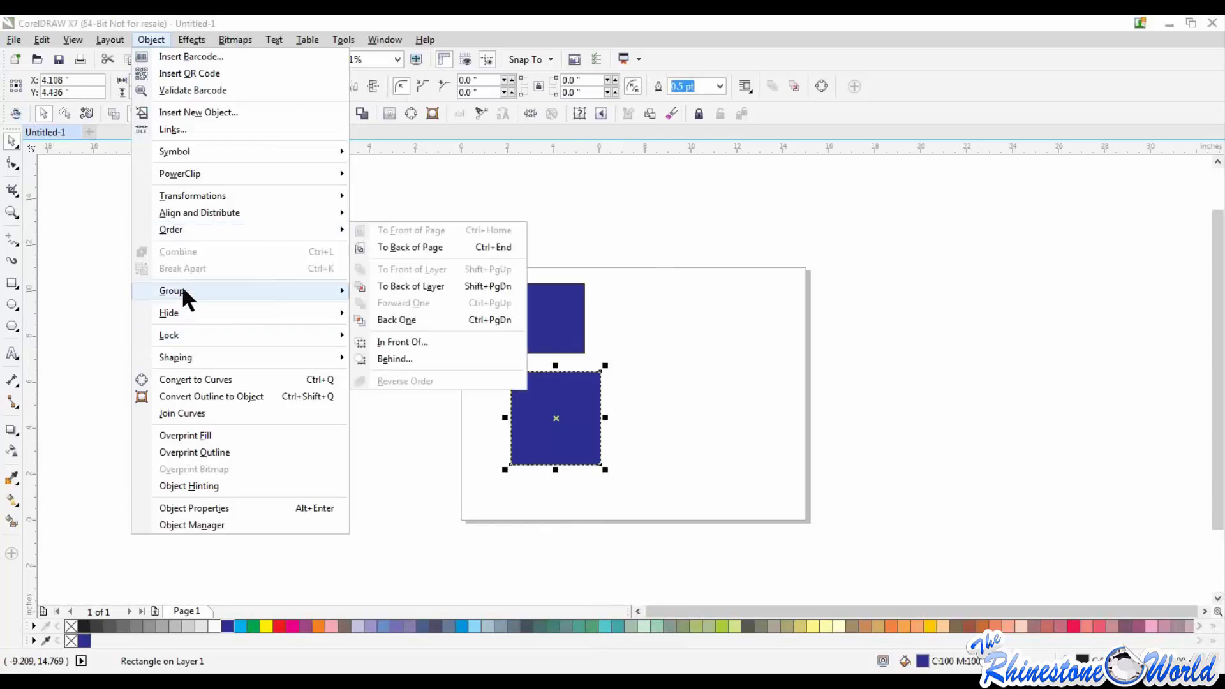
pyautogui.press('Escape')
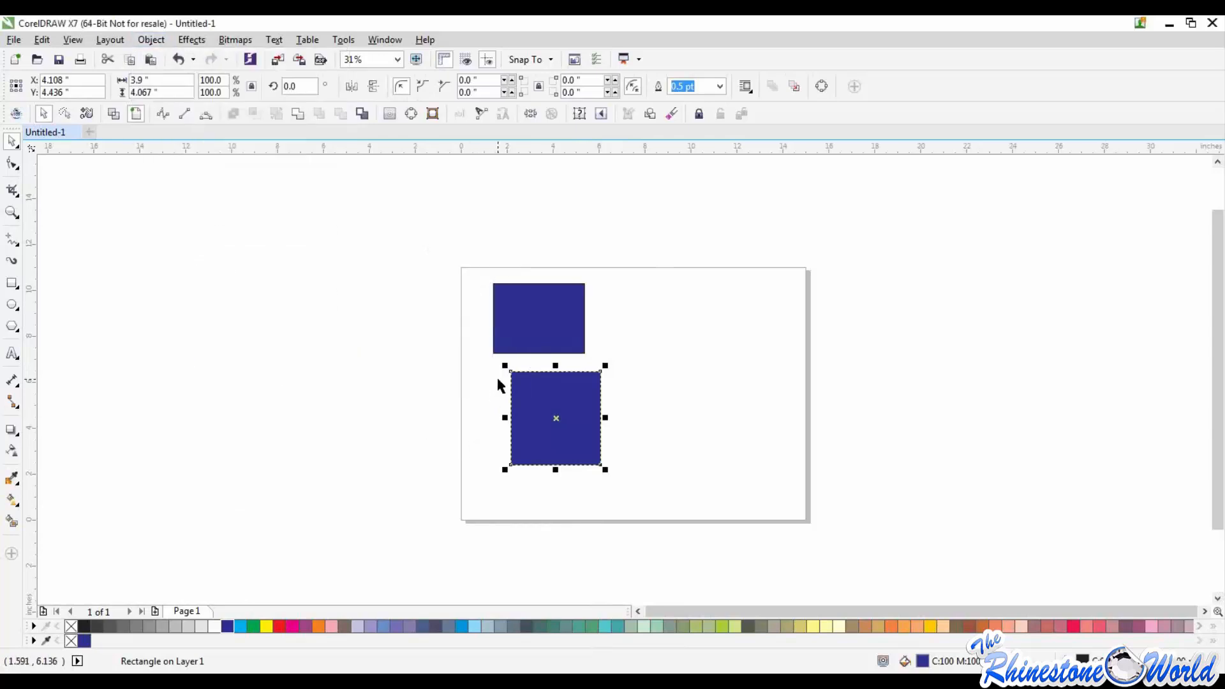
# Step: Group the two blue rectangles and move the group to about X 6.59, Y 5.99 inches
pyautogui.keyDown('shift'); pyautogui.click(517, 339); pyautogui.keyUp('shift')
pyautogui.click(156, 41)
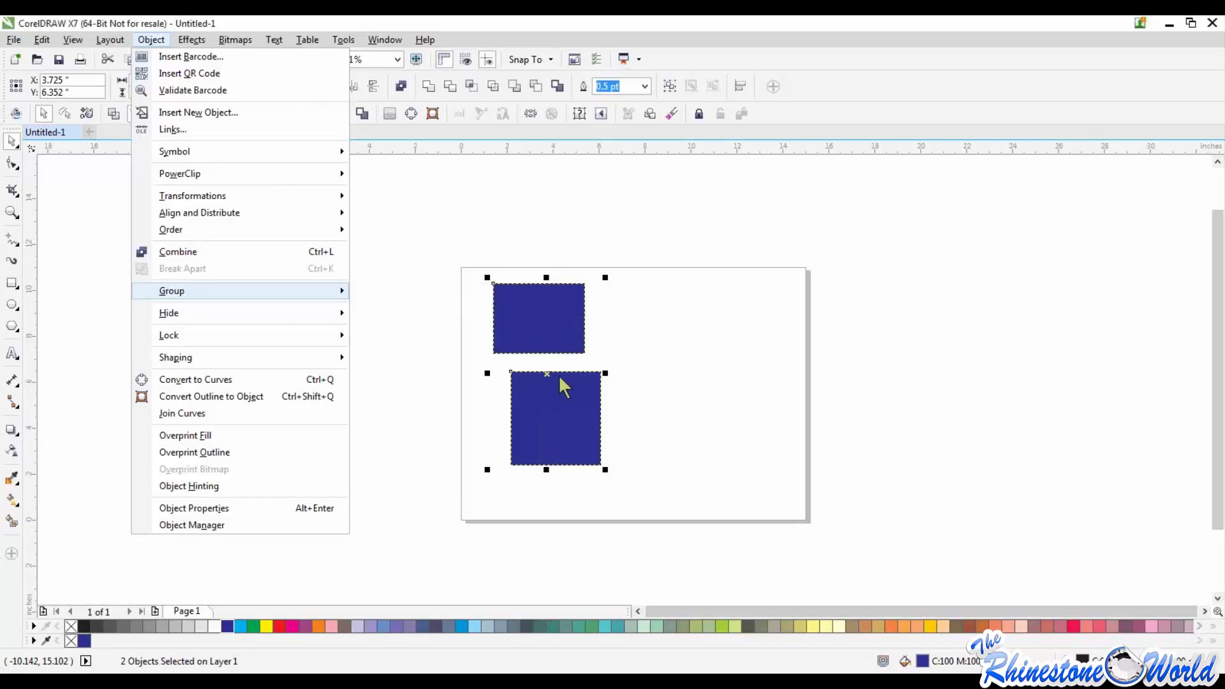
pyautogui.moveTo(337, 285)
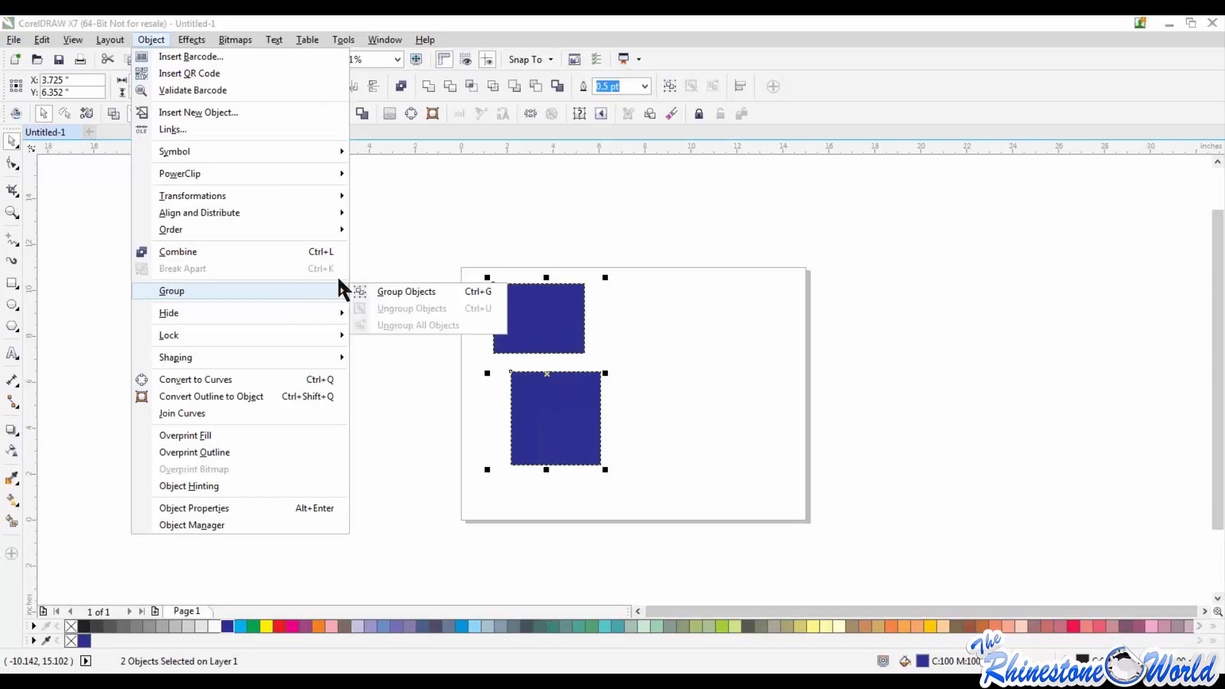
pyautogui.click(394, 291)
pyautogui.moveTo(550, 424); pyautogui.dragTo(615, 431)
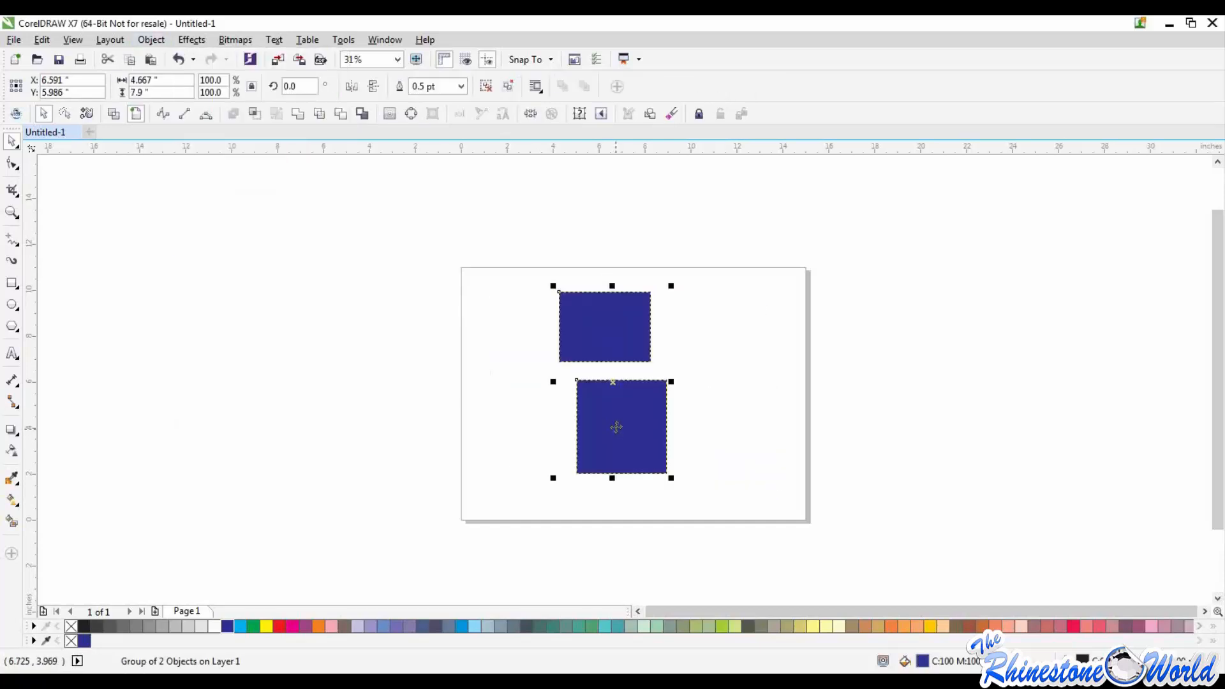
# Step: Ungroup all objects in the group of two blue rectangles
pyautogui.rightClick(593, 402)
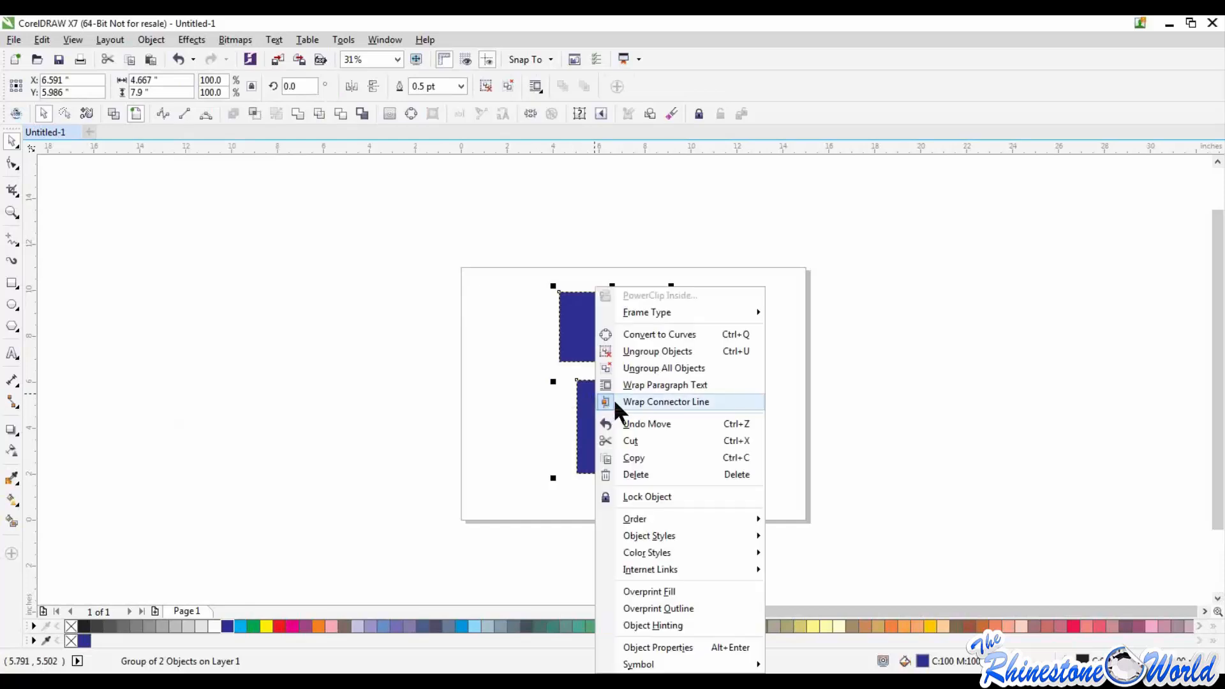
pyautogui.click(480, 335)
pyautogui.rightClick(636, 342)
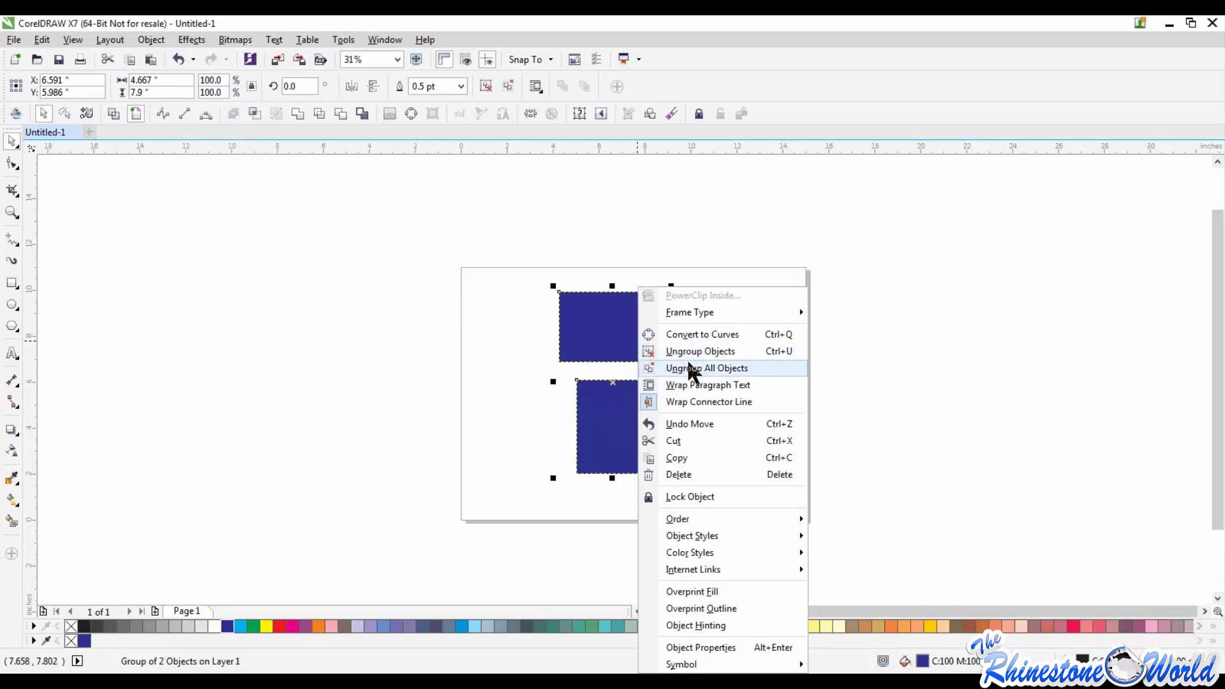
pyautogui.click(691, 370)
# Step: Move the rectangles individually to stand side by side, with the taller one centred at about X 9.38, Y 7.17 inches
pyautogui.moveTo(637, 415); pyautogui.dragTo(793, 366)
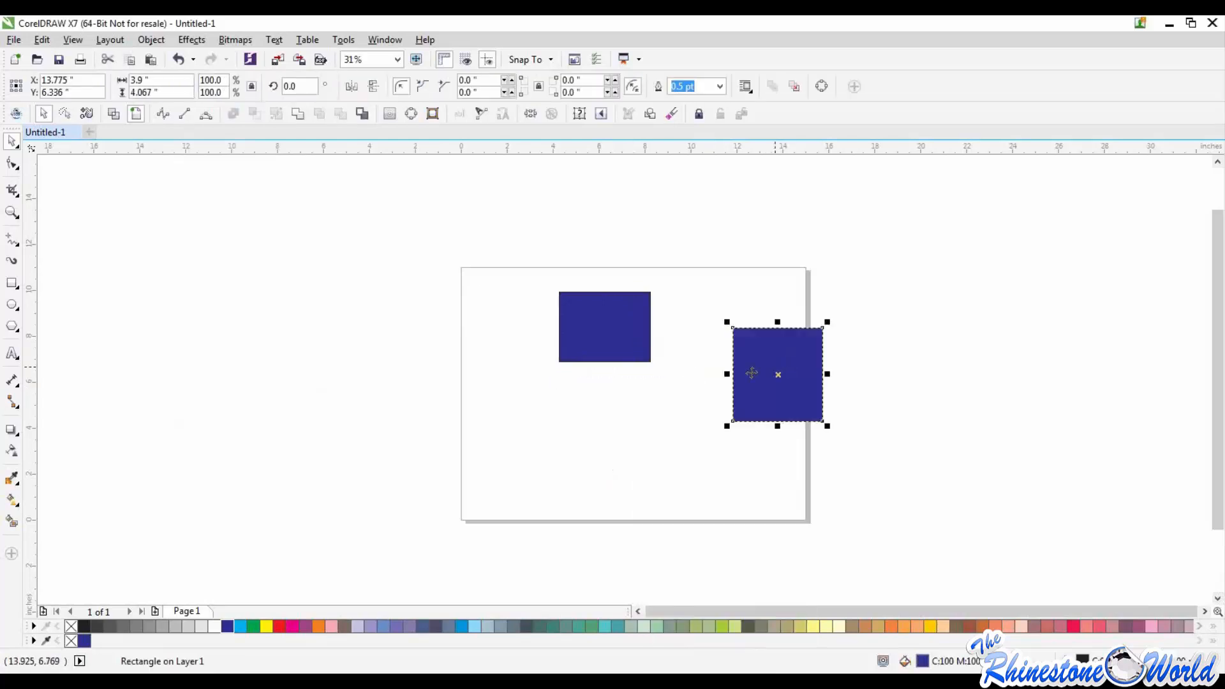
pyautogui.moveTo(636, 323); pyautogui.dragTo(573, 363)
pyautogui.moveTo(794, 386); pyautogui.dragTo(693, 368)
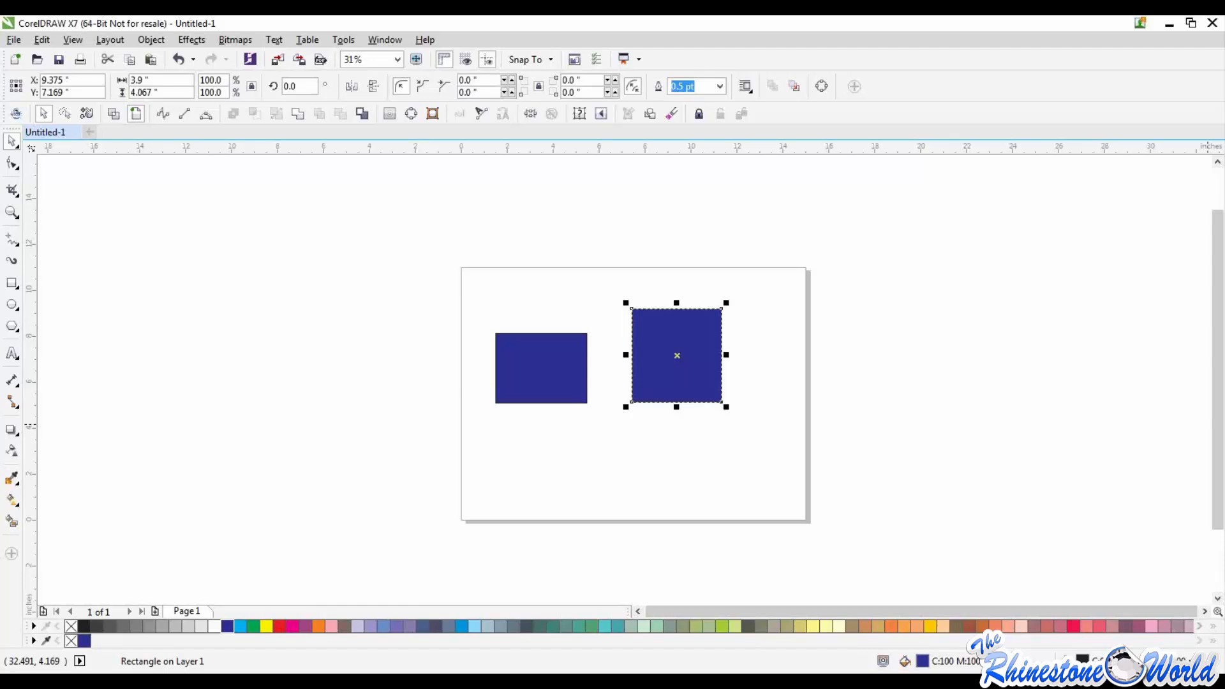
# Step: Delete both blue rectangles from the page
pyautogui.click(870, 436)
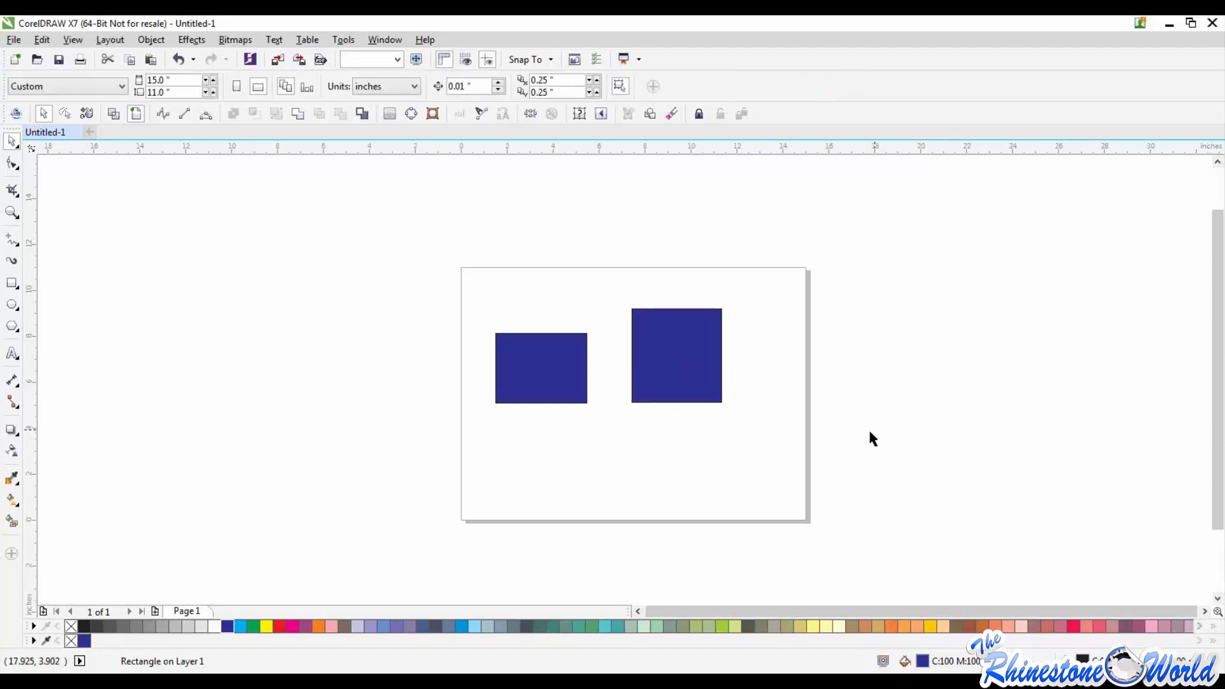
pyautogui.moveTo(423, 291); pyautogui.dragTo(921, 440)
pyautogui.press('Delete')
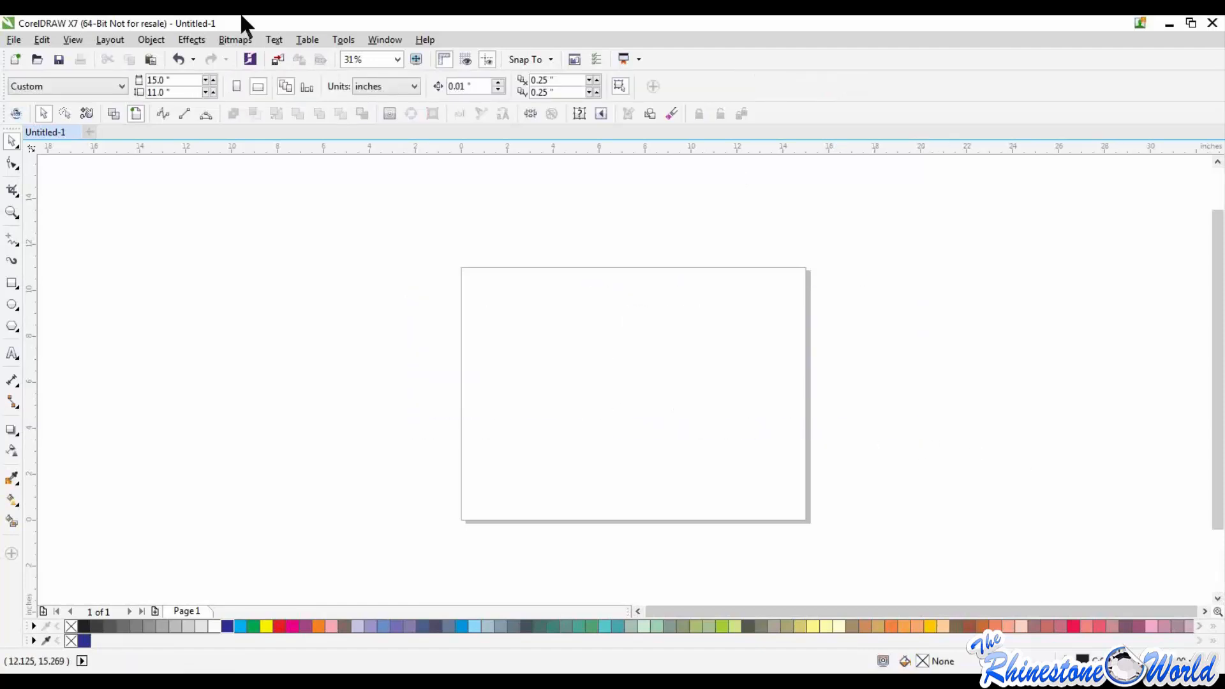
# Step: Review the Group and Shaping commands available for objects
pyautogui.click(151, 40)
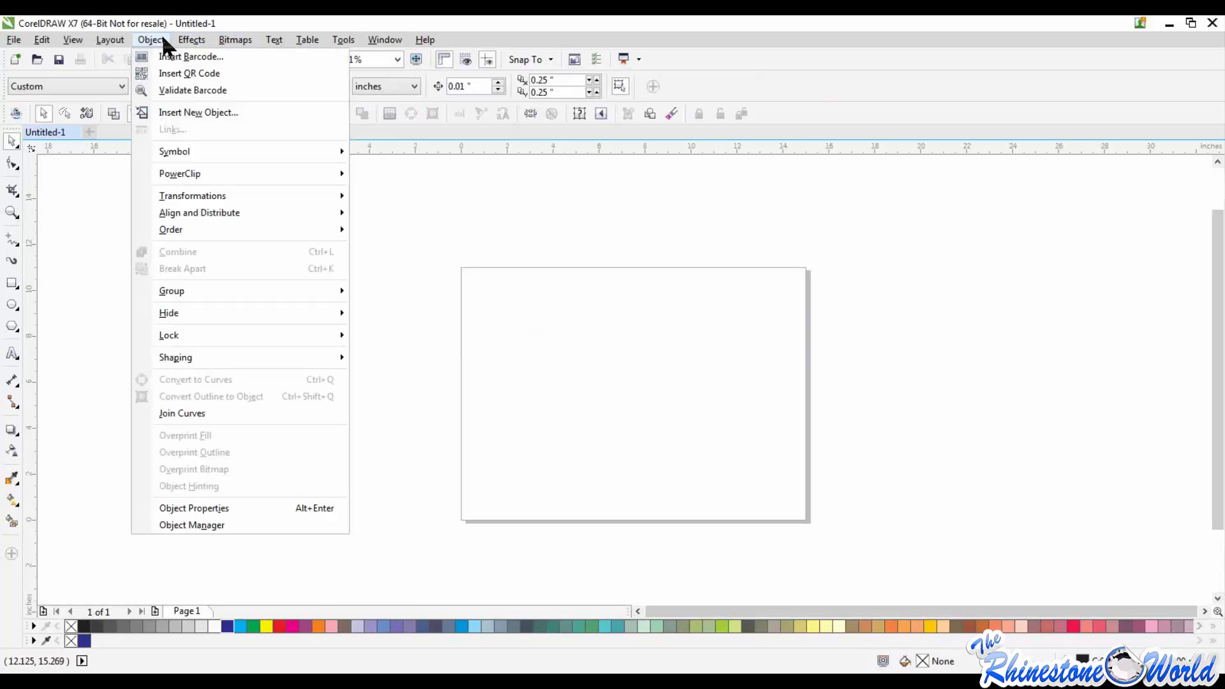
pyautogui.moveTo(189, 293)
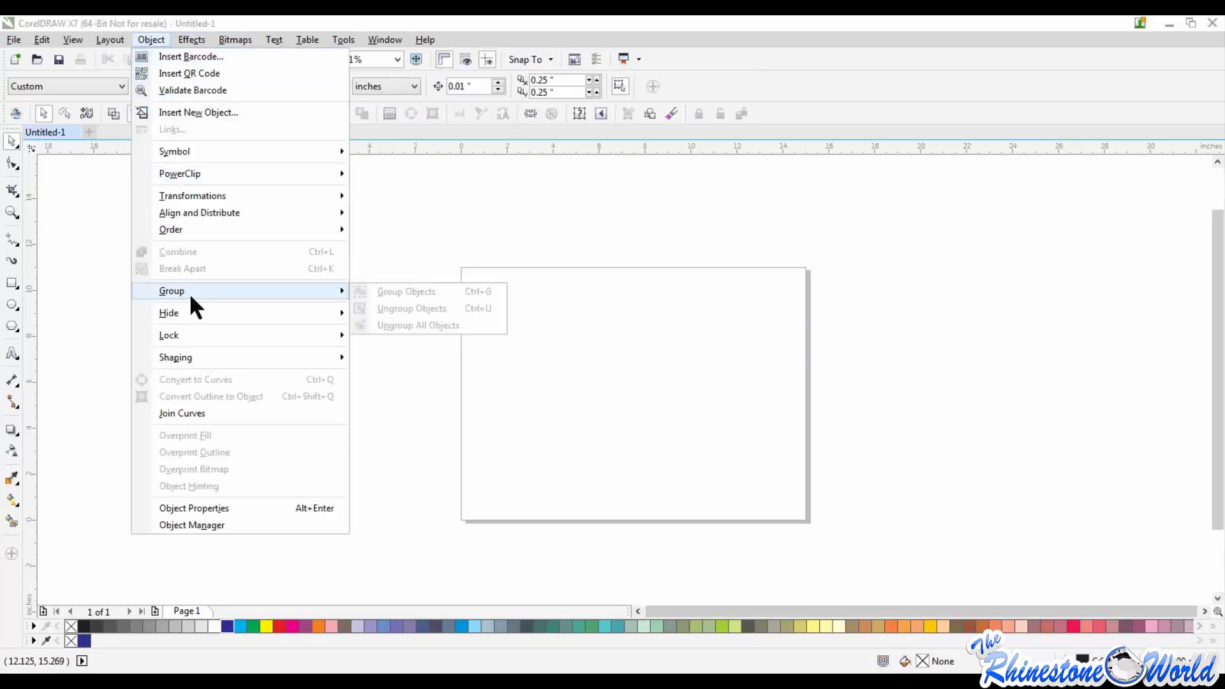
pyautogui.moveTo(159, 358)
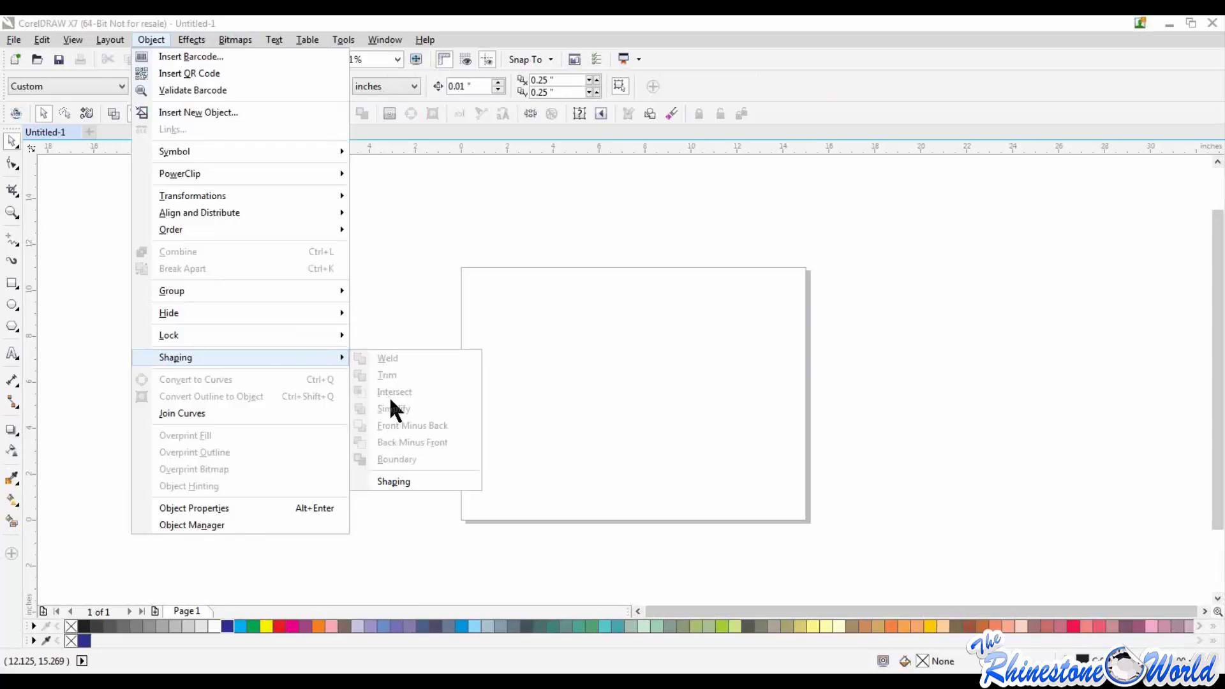
pyautogui.click(503, 418)
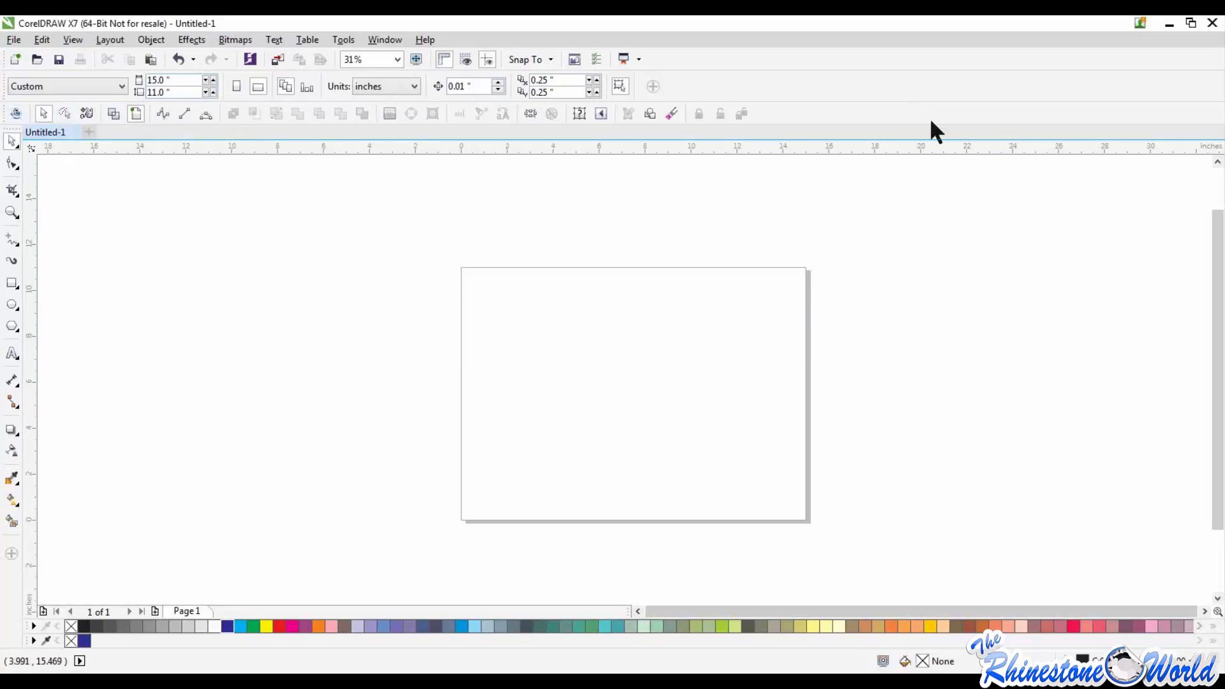
pyautogui.click(152, 40)
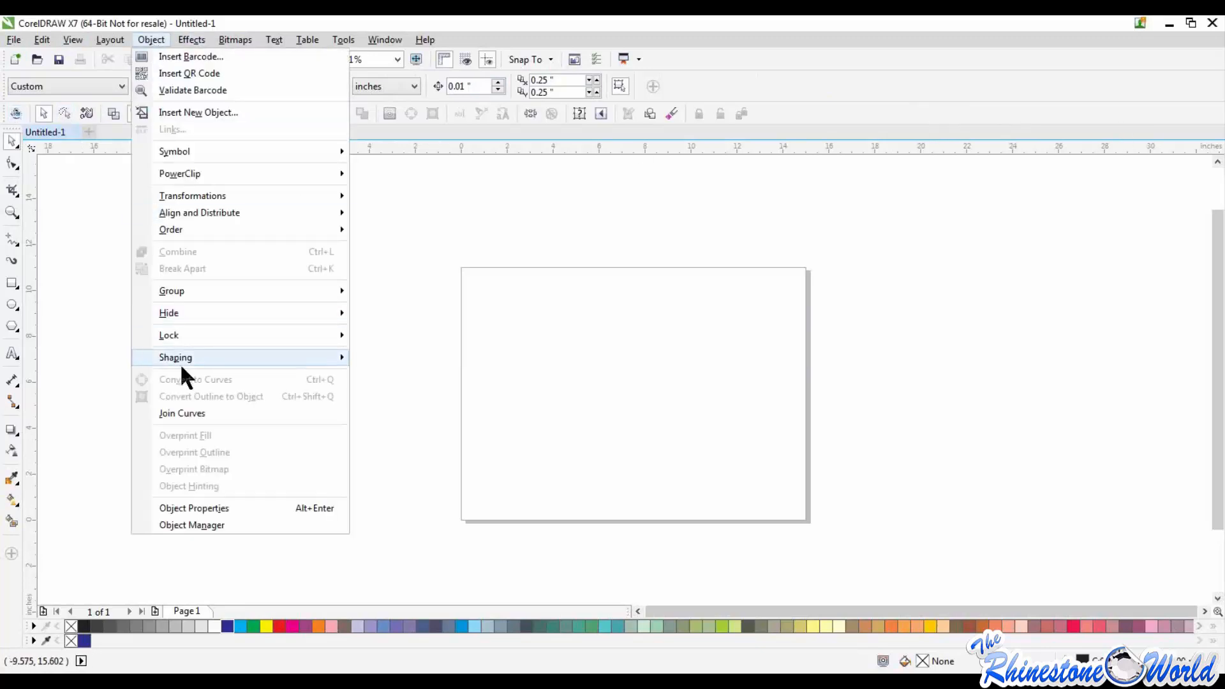
pyautogui.moveTo(181, 359)
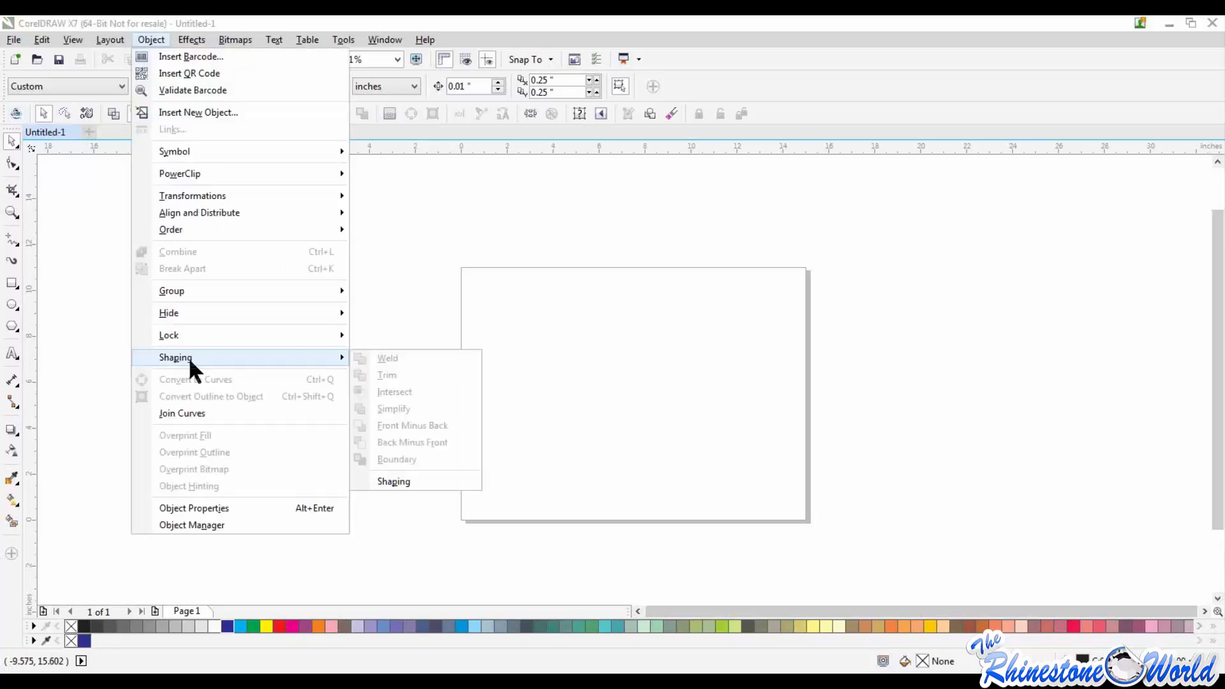
pyautogui.click(1046, 472)
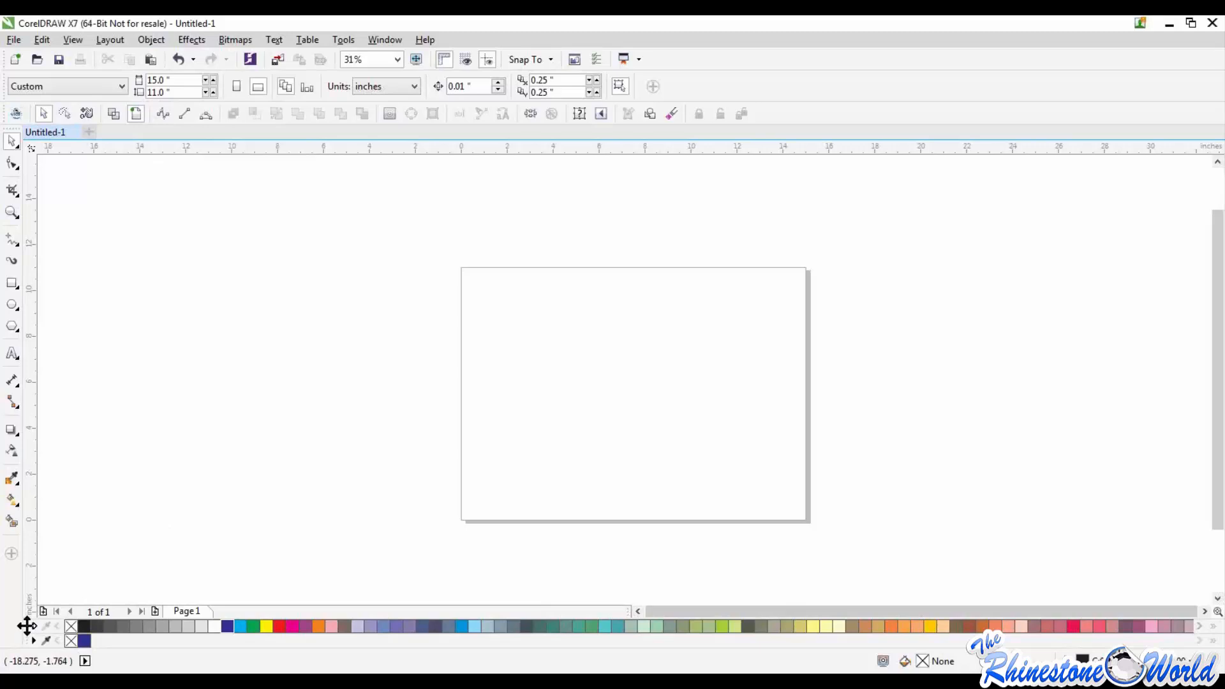
# Step: Dock the colour palette vertically along the window's right edge and lock the toolbars
pyautogui.moveTo(26, 626)
pyautogui.mouseDown()
pyautogui.moveTo(215, 355)
pyautogui.moveTo(219, 320)
pyautogui.moveTo(801, 246)
pyautogui.moveTo(1219, 132)
pyautogui.moveTo(1222, 172)
pyautogui.mouseUp()
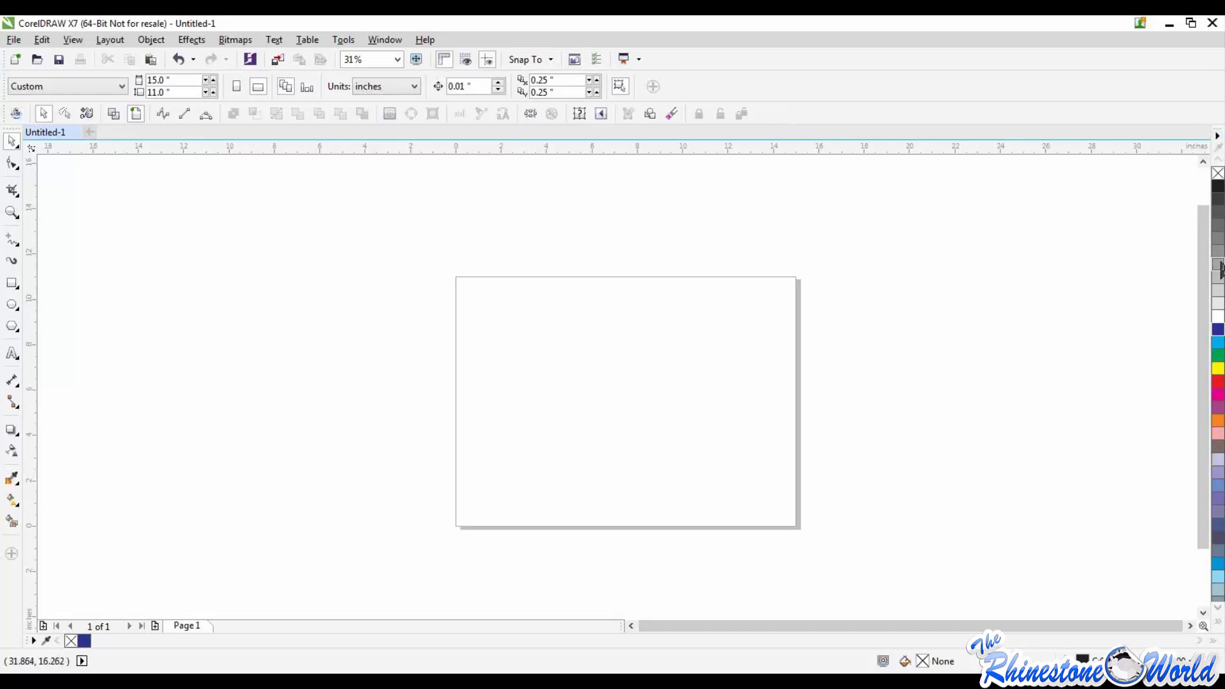
pyautogui.click(1220, 263)
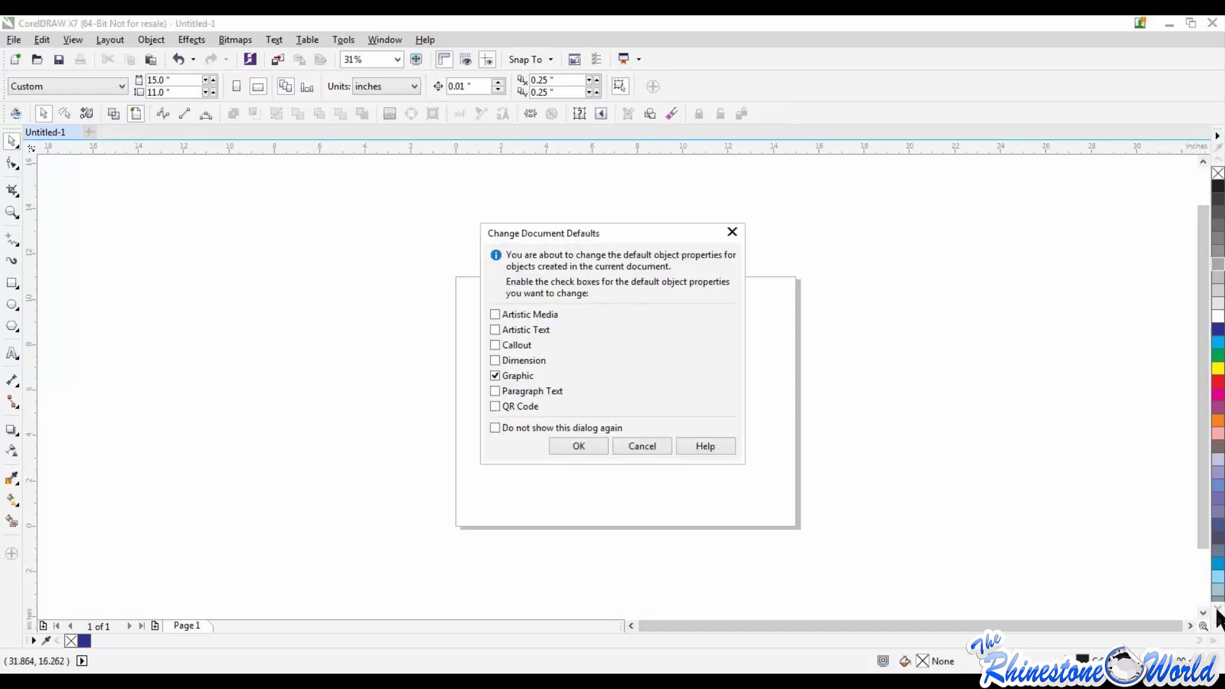
pyautogui.click(648, 449)
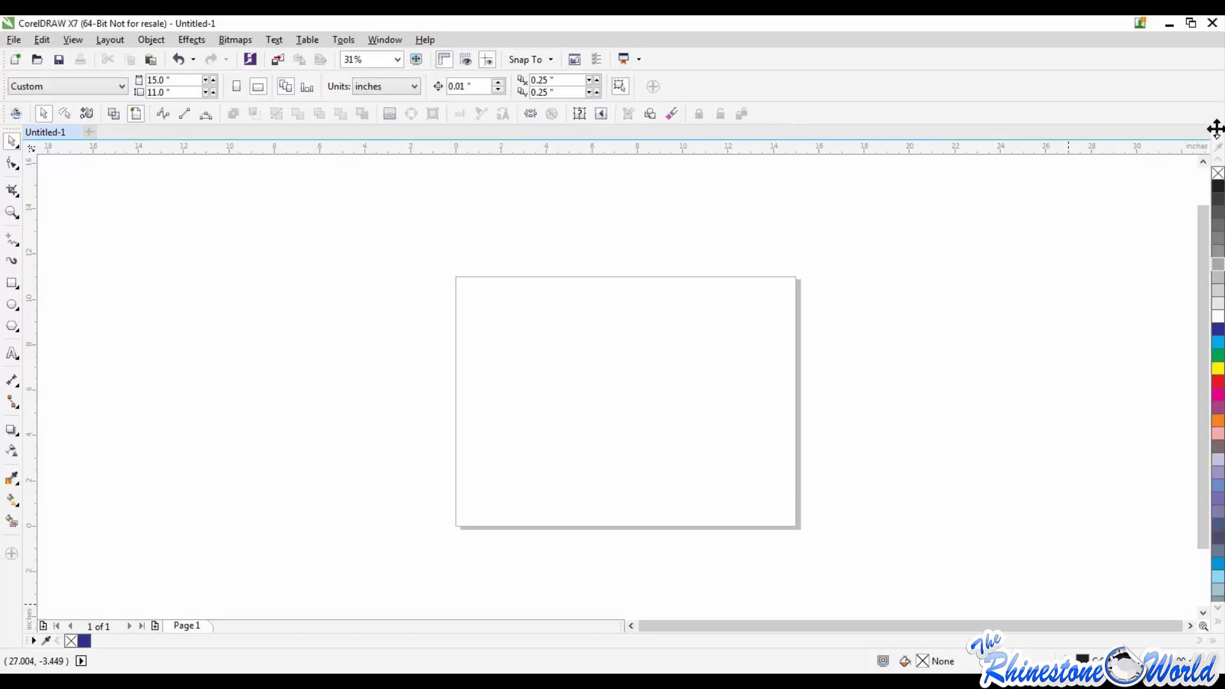
pyautogui.rightClick(1218, 131)
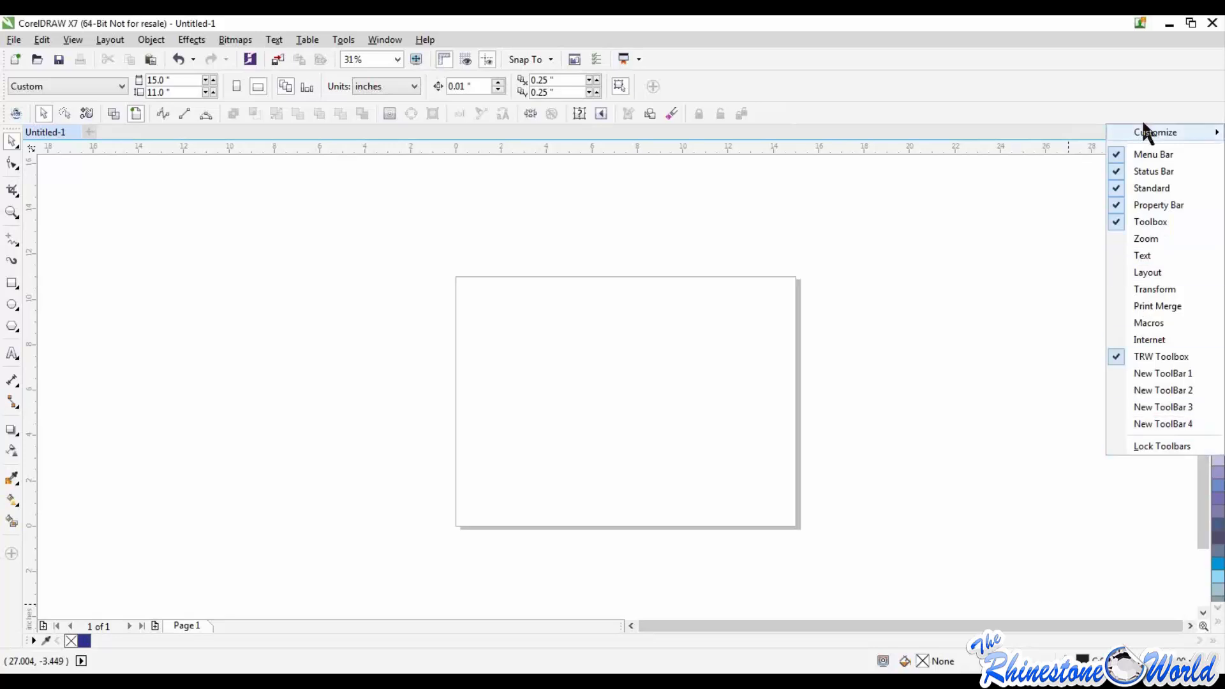
pyautogui.click(1156, 447)
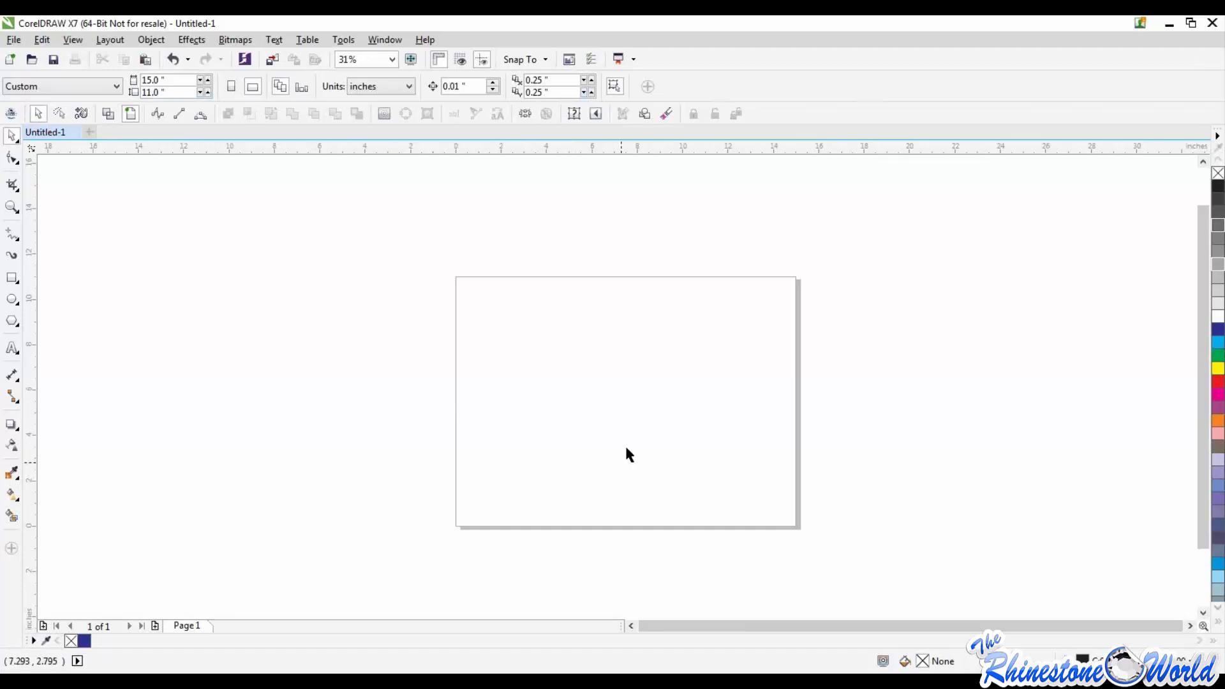
# Step: Draw an ellipse about 7.26 by 6.18 inches in the upper part of the page
pyautogui.click(192, 41)
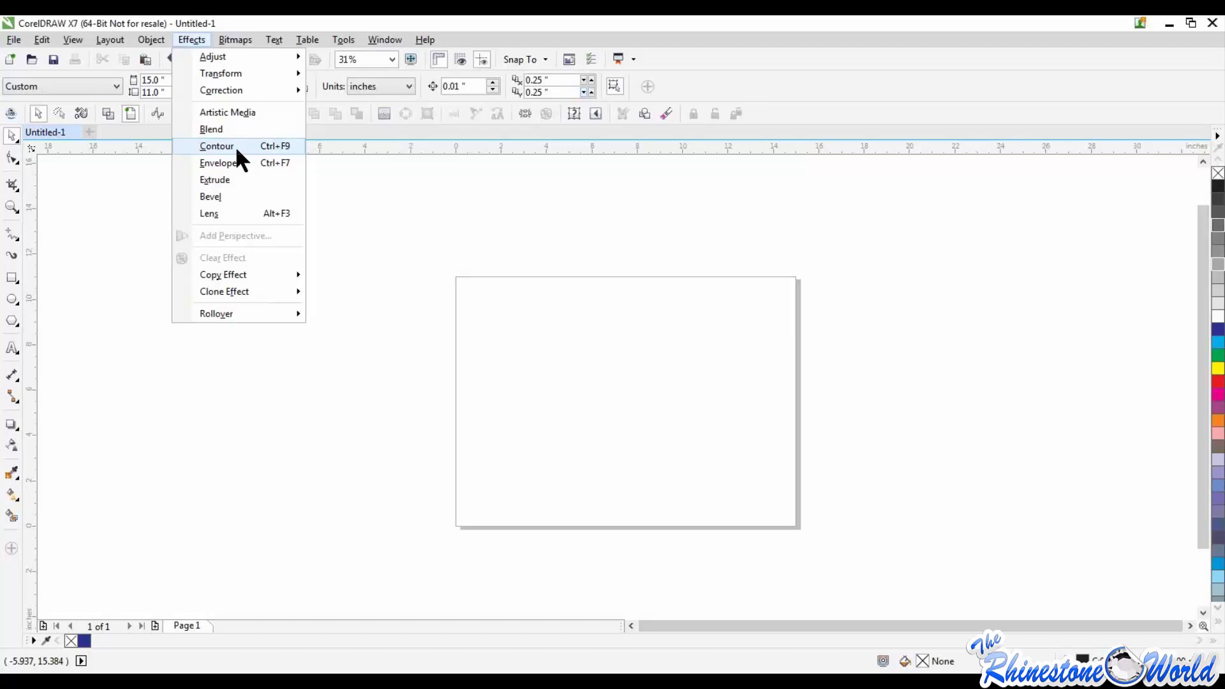
pyautogui.click(446, 305)
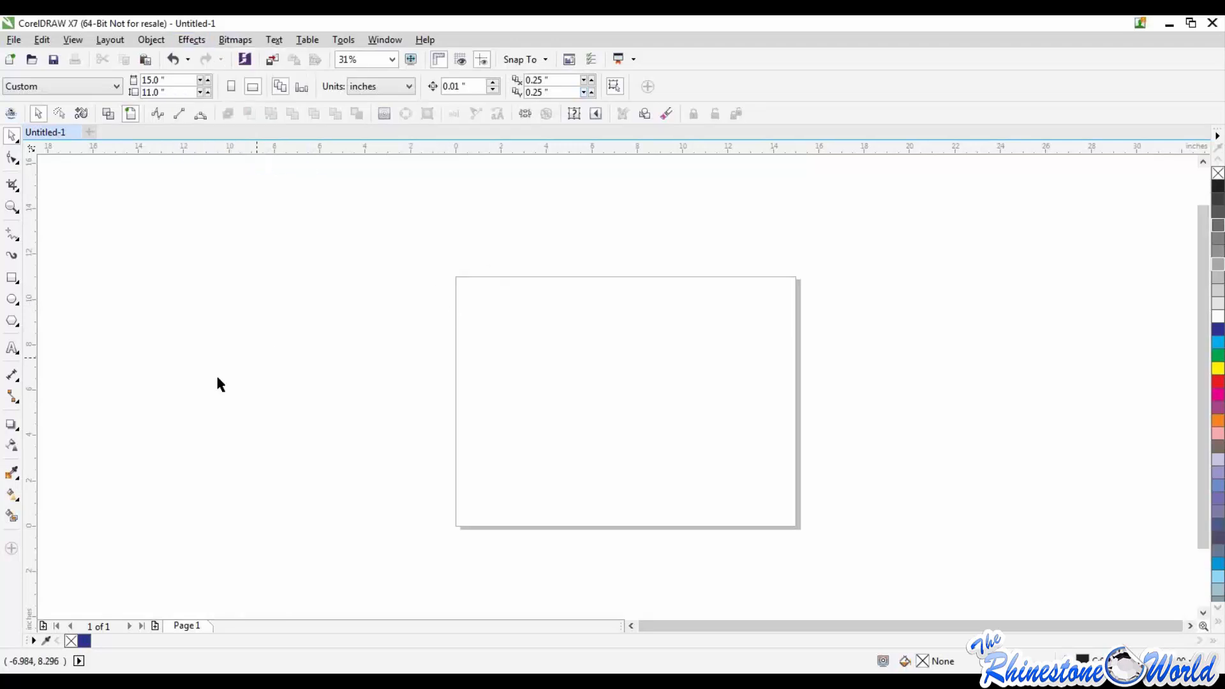
pyautogui.click(16, 298)
pyautogui.moveTo(496, 289); pyautogui.dragTo(672, 441)
pyautogui.click(396, 86)
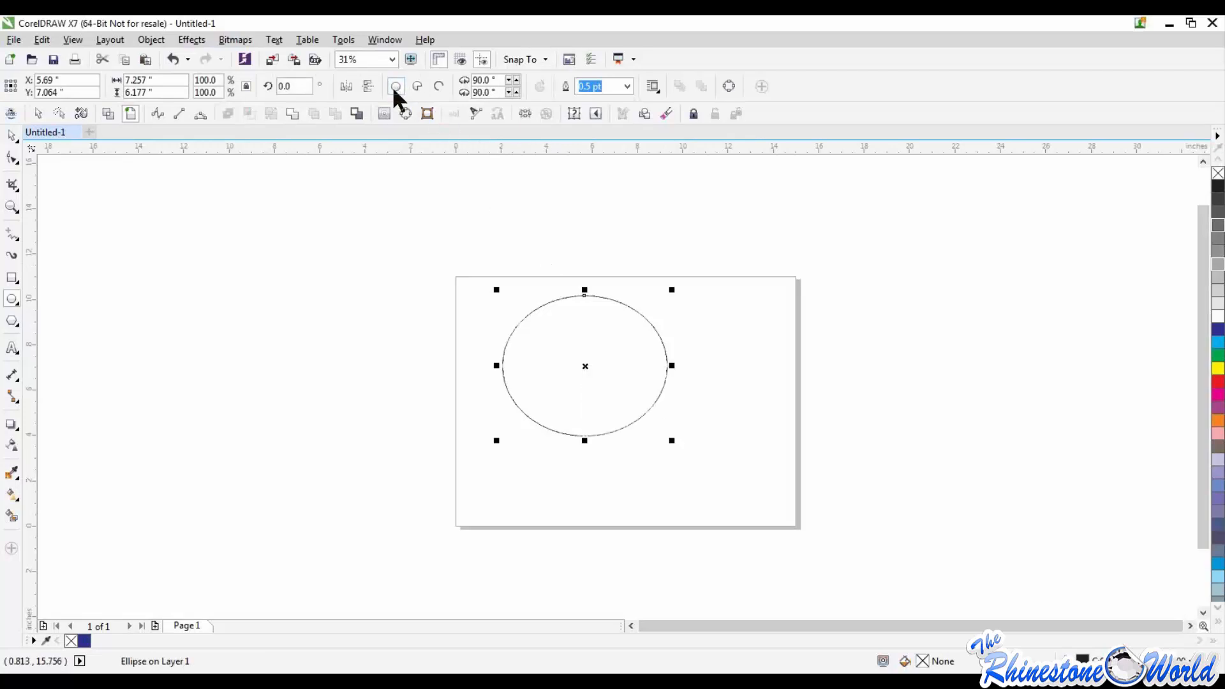
pyautogui.click(14, 135)
# Step: Open the Contour settings for the ellipse, enter 1 contour step, and close them without applying
pyautogui.click(203, 38)
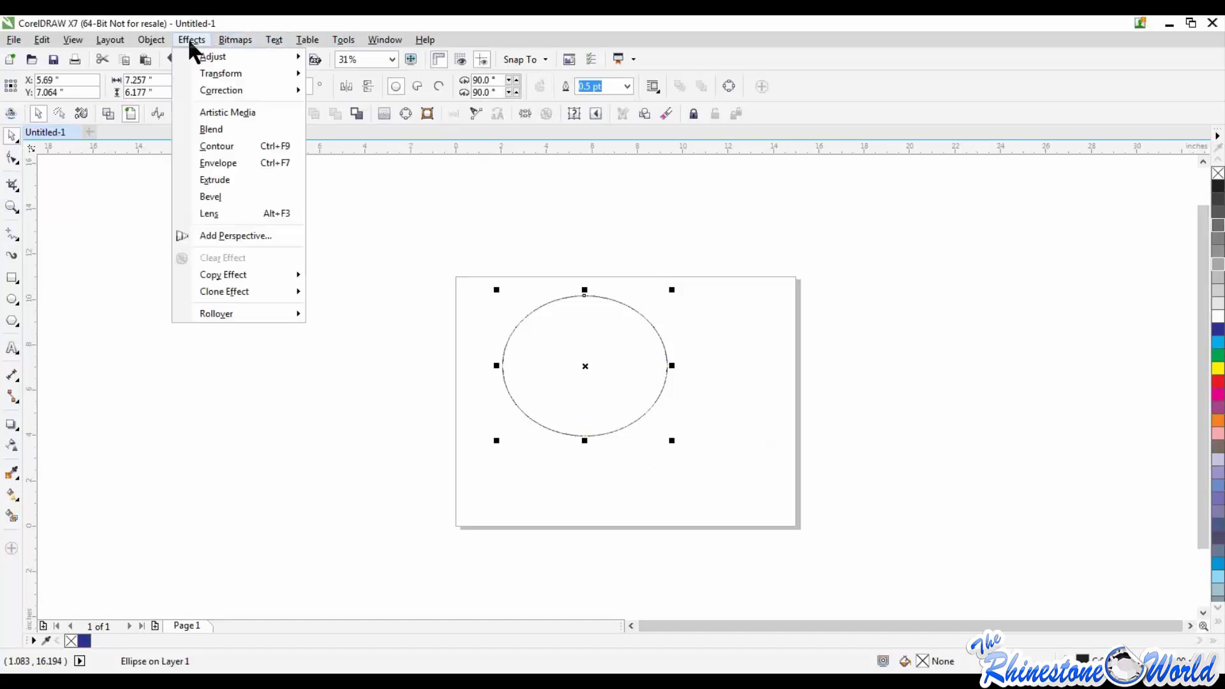
pyautogui.click(200, 146)
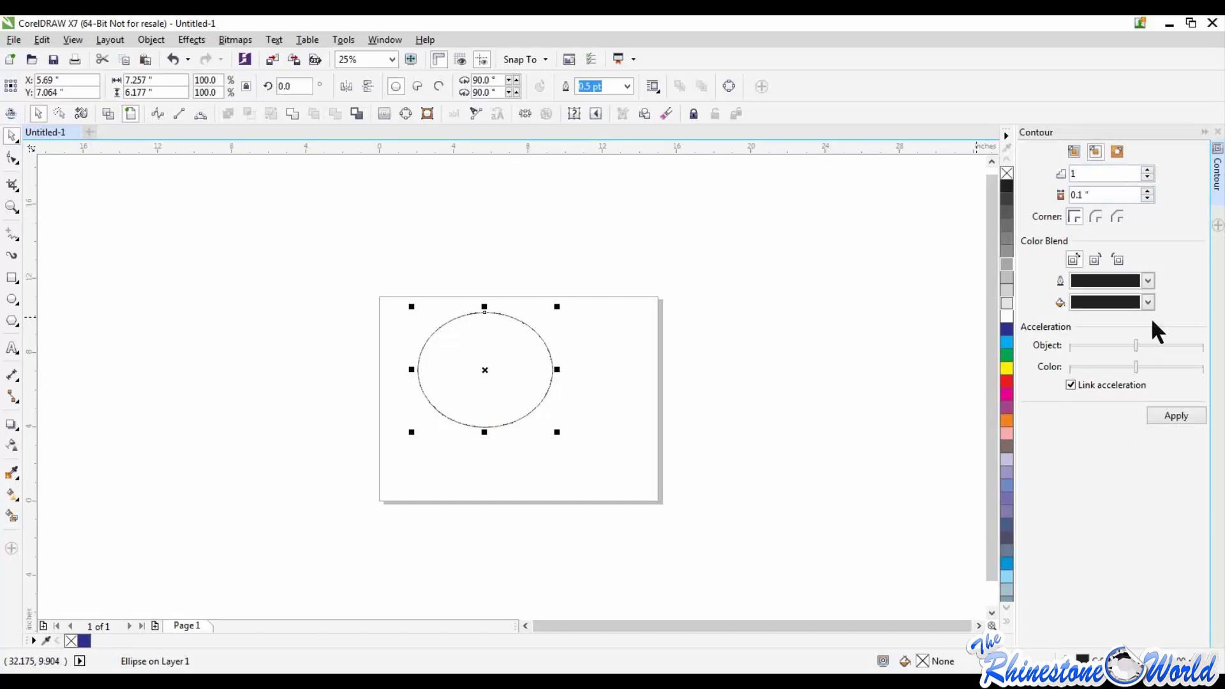
pyautogui.doubleClick(1078, 173)
pyautogui.press('BackSpace')
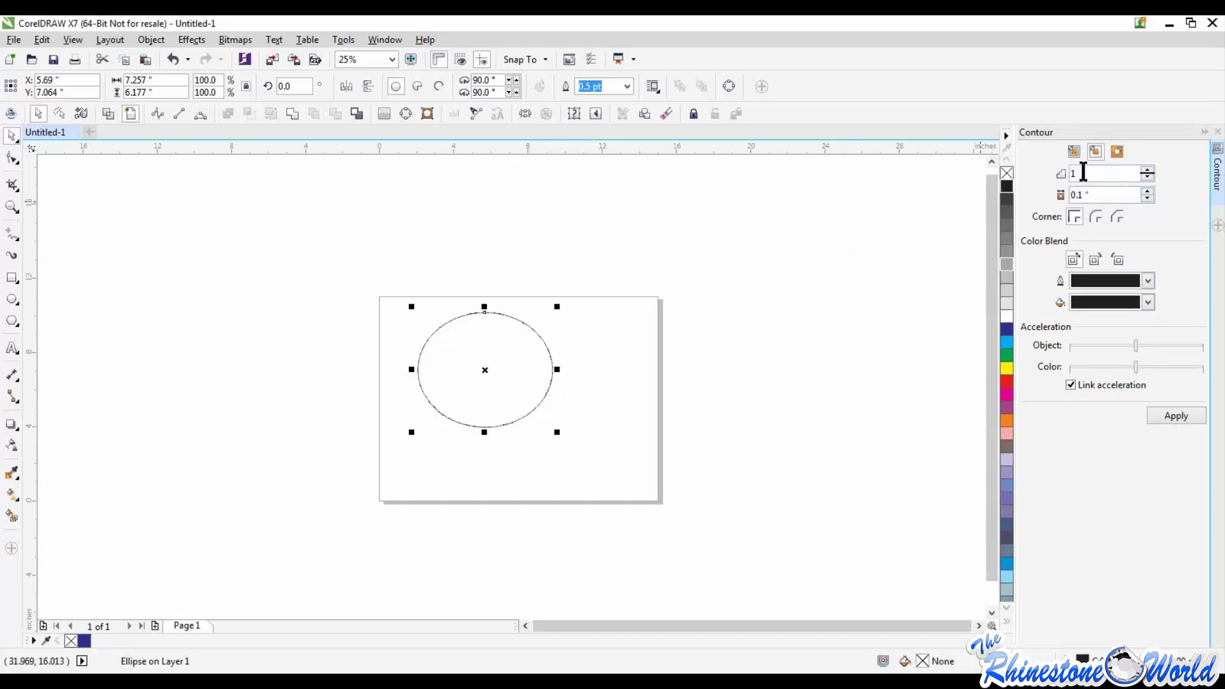
pyautogui.write('1')
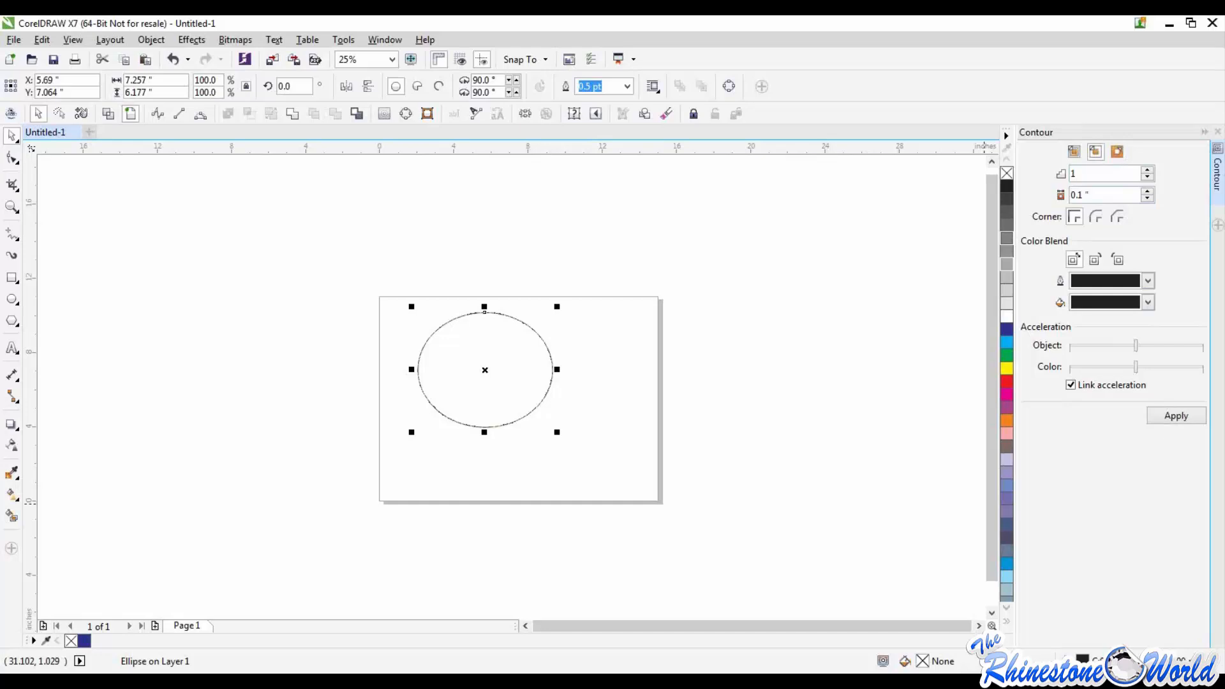
pyautogui.click(889, 394)
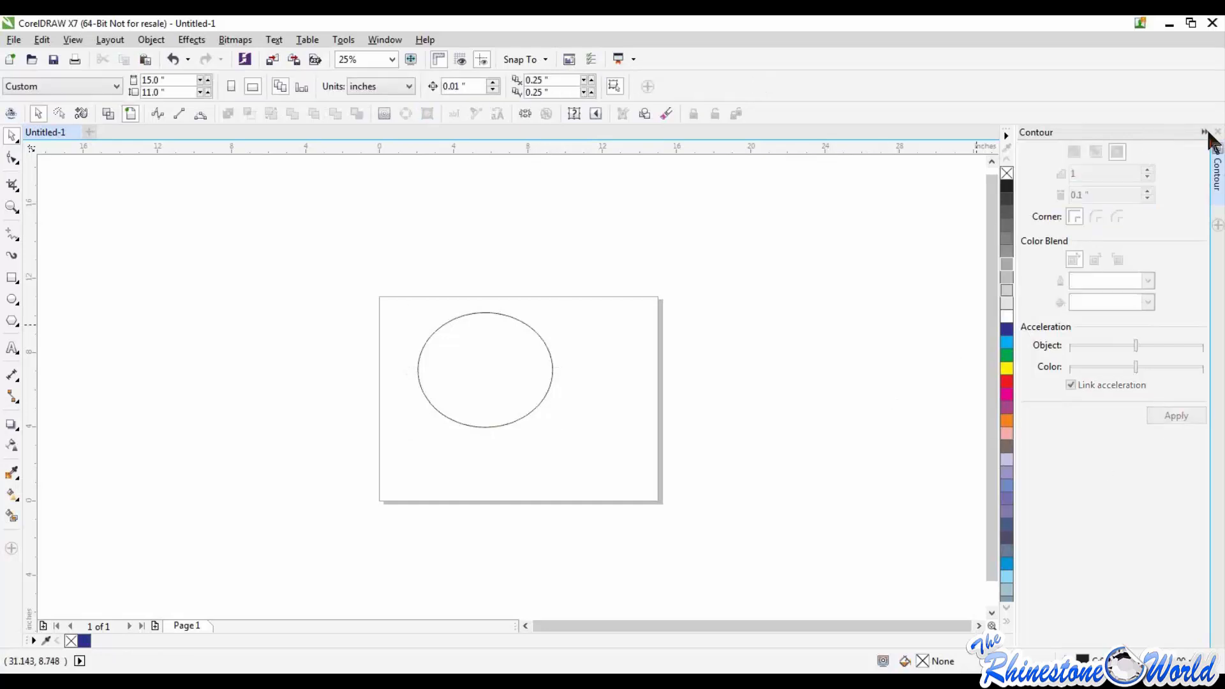
pyautogui.click(1217, 133)
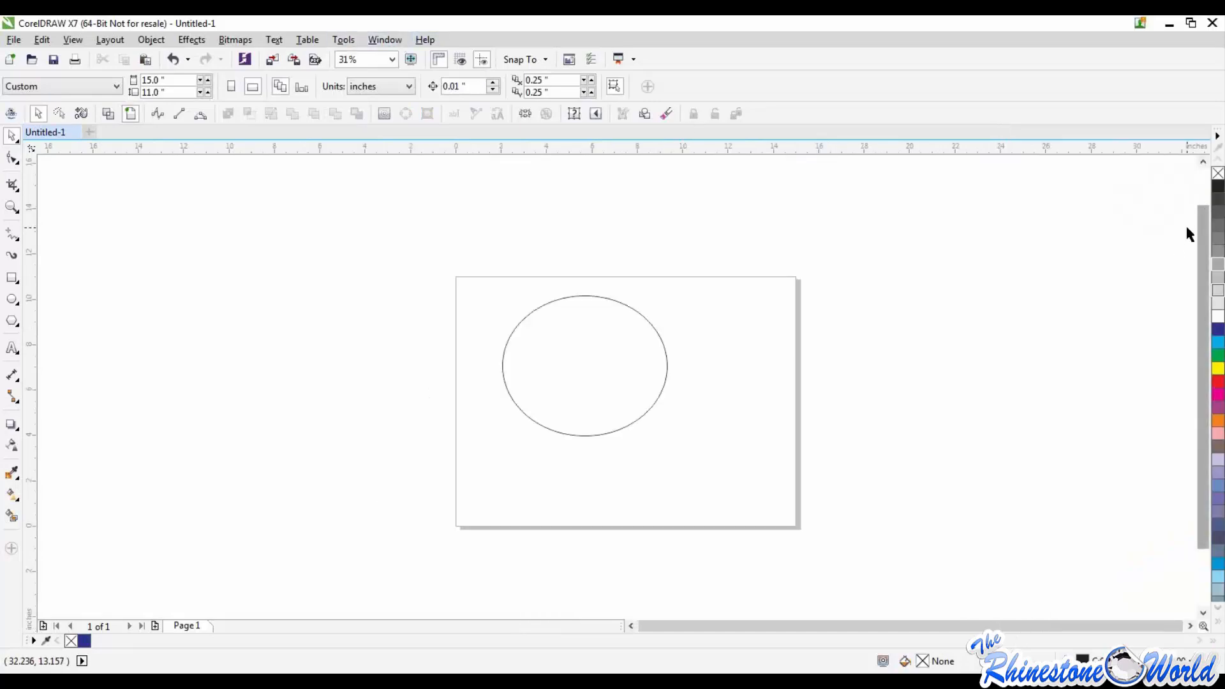
# Step: Open the Hints, view the topic for the Zoom tool, and check the Shaping commands
pyautogui.click(423, 41)
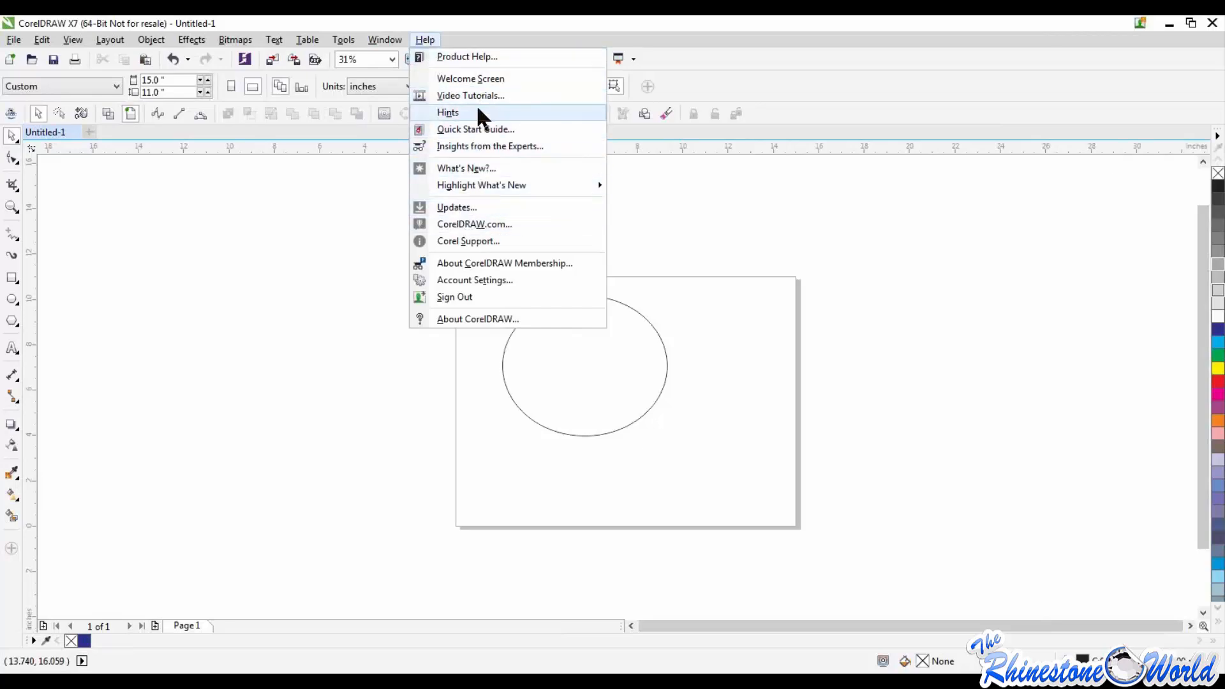
pyautogui.click(442, 111)
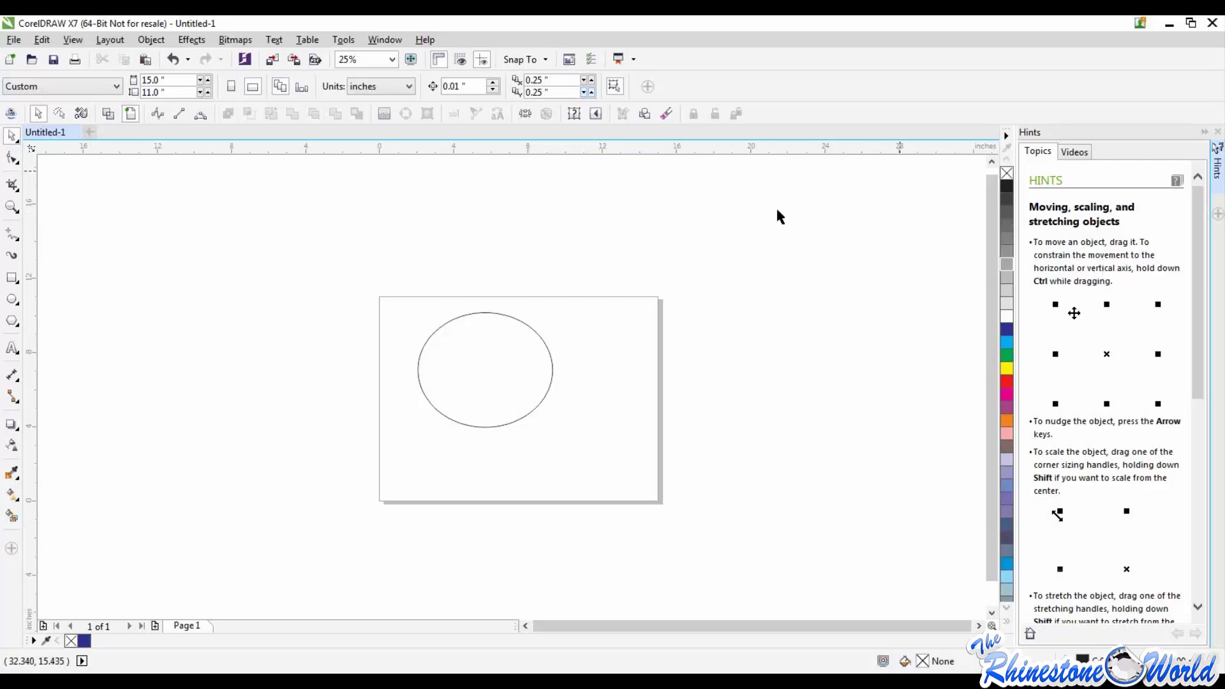
pyautogui.click(12, 208)
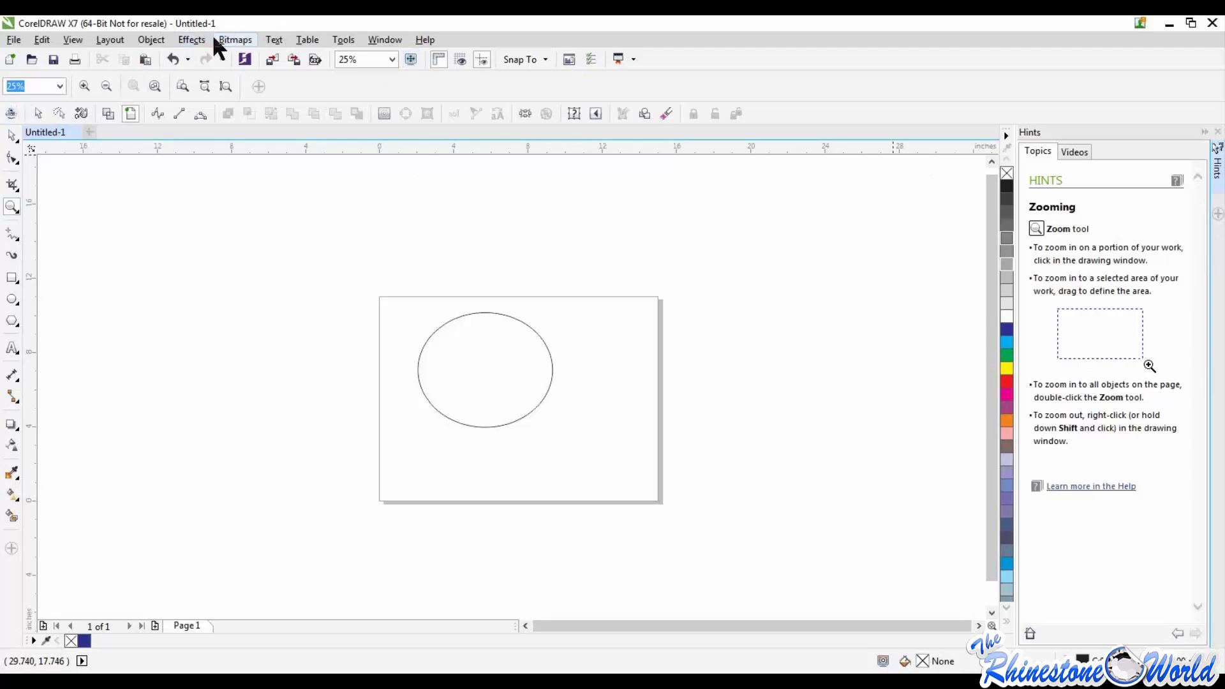
pyautogui.click(157, 41)
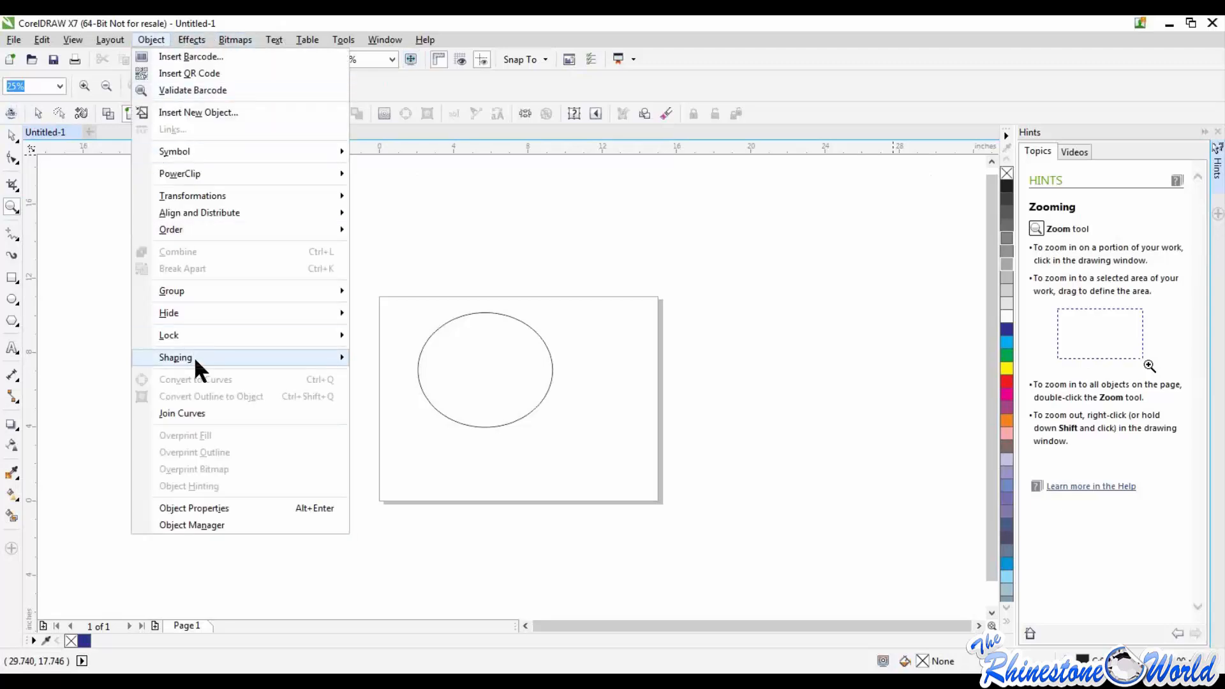
pyautogui.moveTo(241, 361)
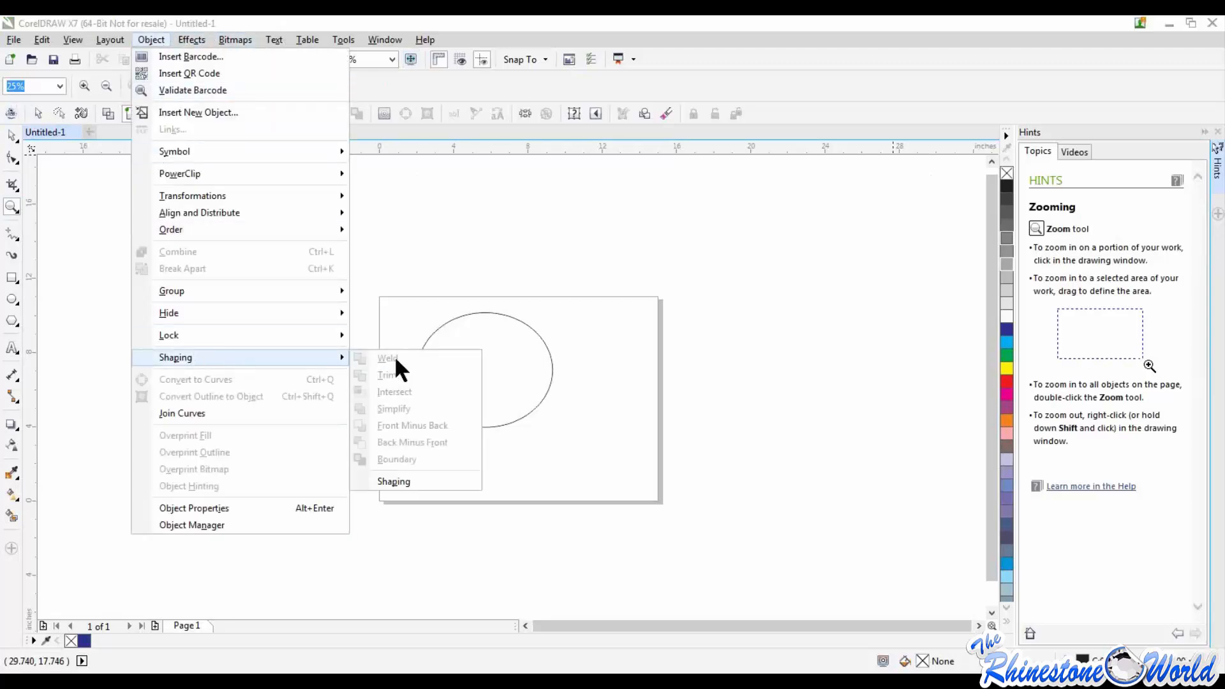
pyautogui.click(733, 417)
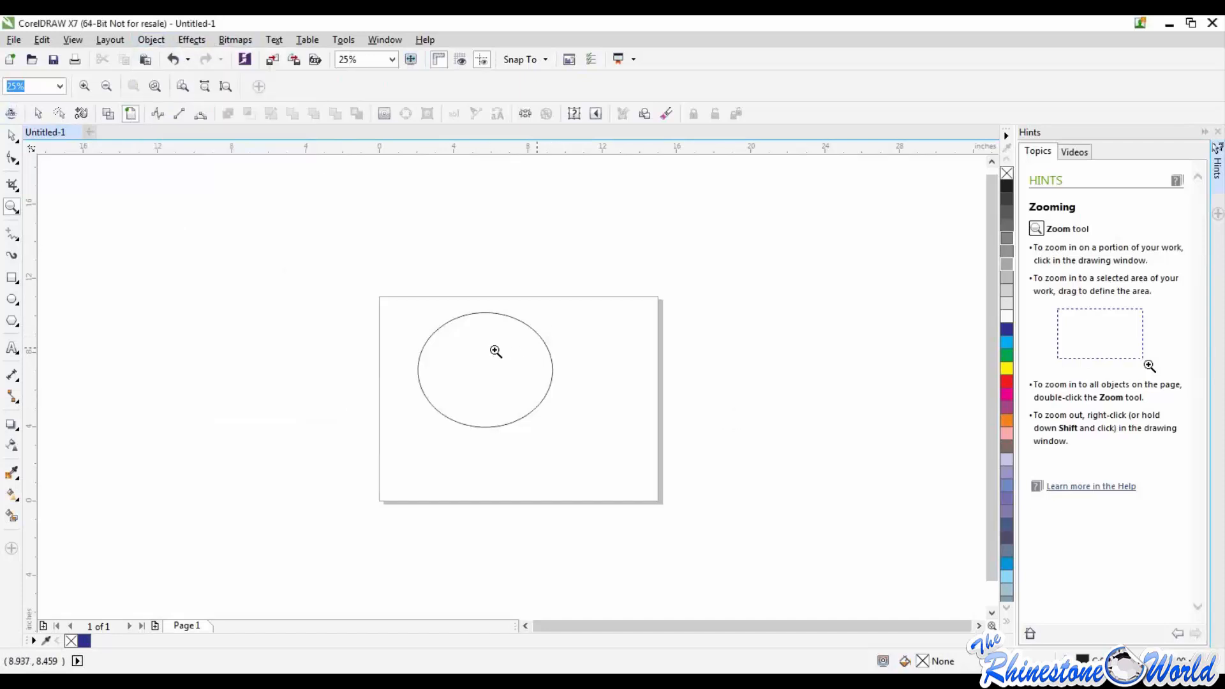
# Step: Draw a pie shape about 6.5 by 6.7 inches overlapping the ellipse and scale it up to about 6.73 by 6.90 inches
pyautogui.click(11, 136)
pyautogui.click(11, 299)
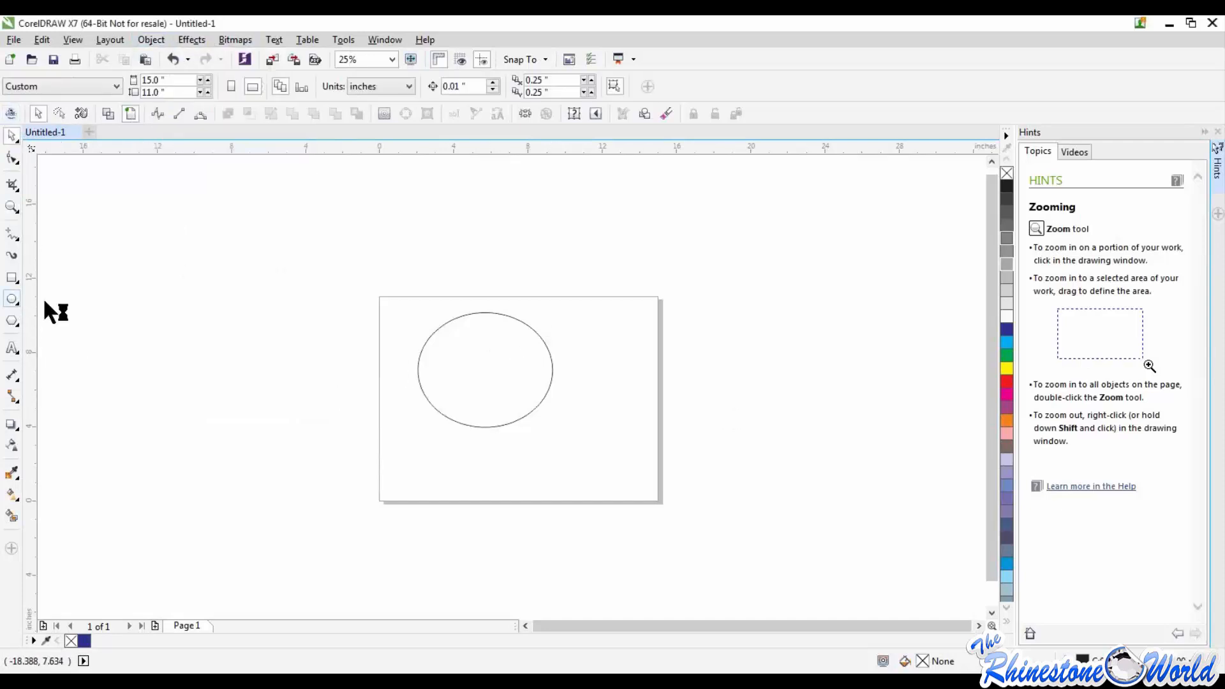
pyautogui.moveTo(371, 367); pyautogui.dragTo(496, 495)
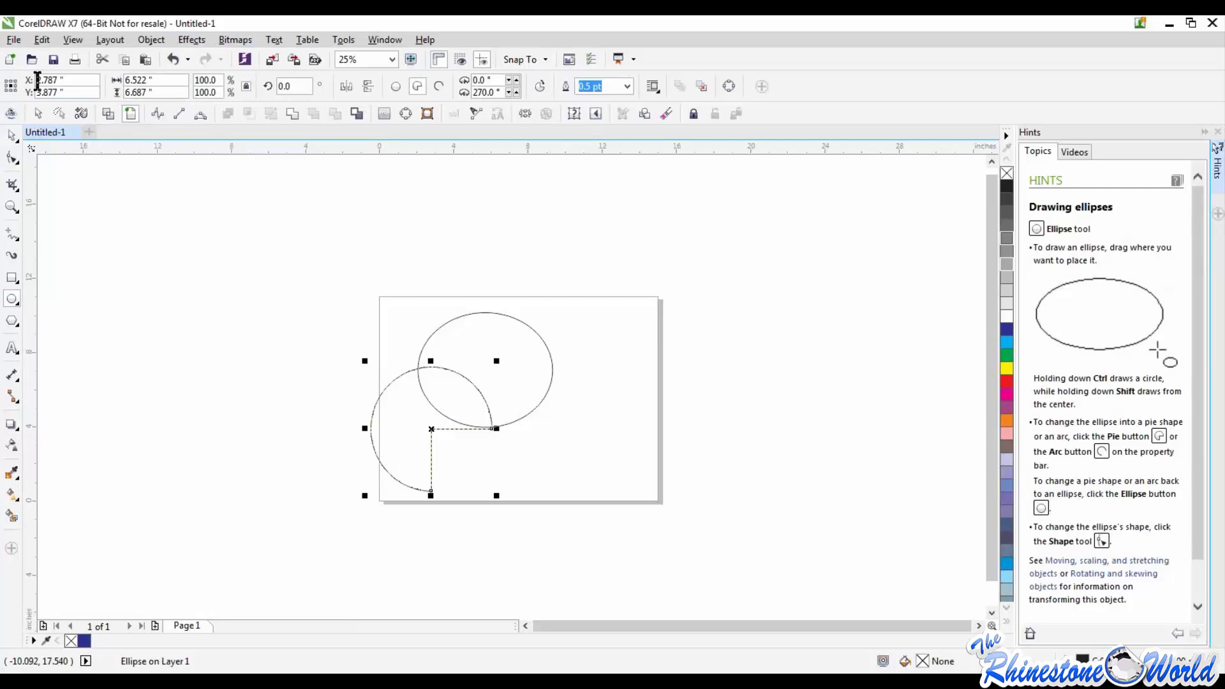
pyautogui.click(38, 113)
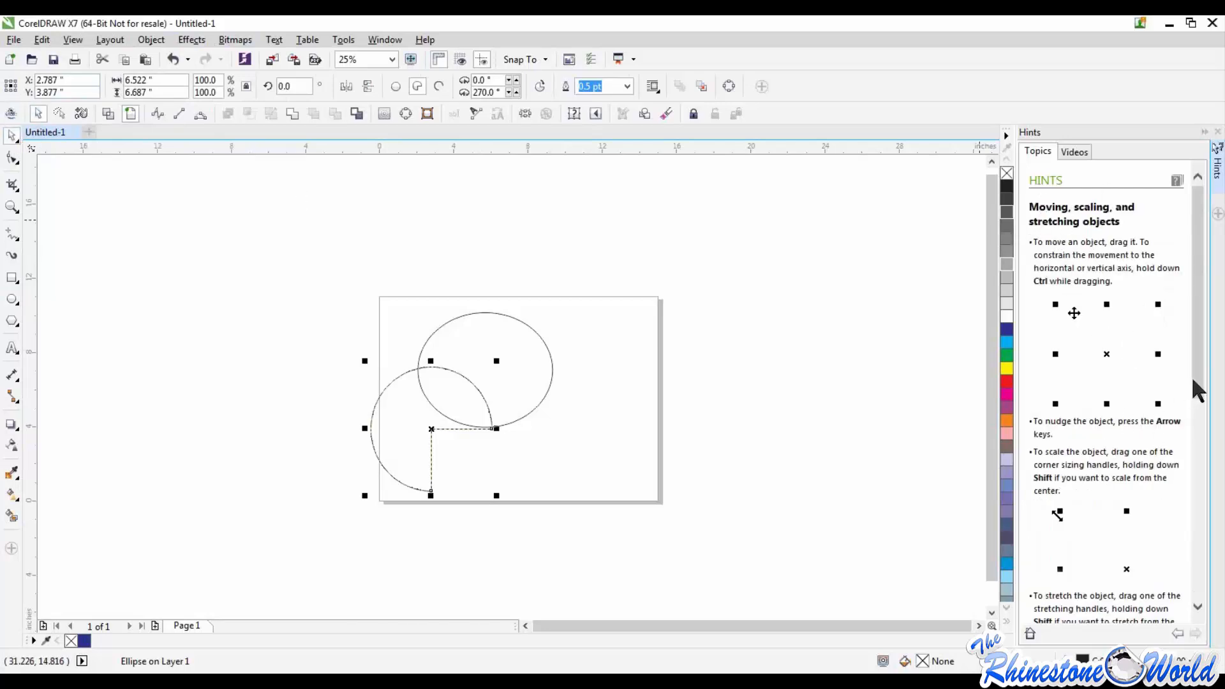
pyautogui.moveTo(1194, 381); pyautogui.dragTo(1213, 303)
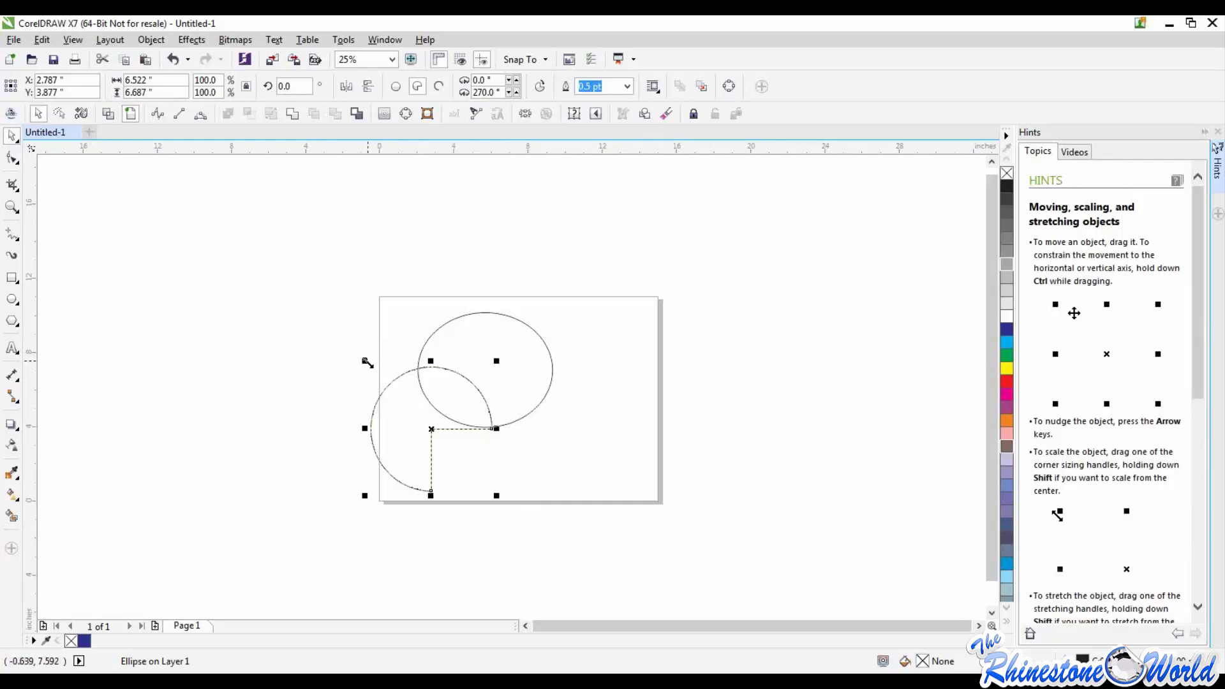
pyautogui.moveTo(364, 361)
pyautogui.mouseDown()
pyautogui.moveTo(406, 405)
pyautogui.moveTo(309, 284)
pyautogui.moveTo(358, 326)
pyautogui.moveTo(361, 355)
pyautogui.mouseUp()
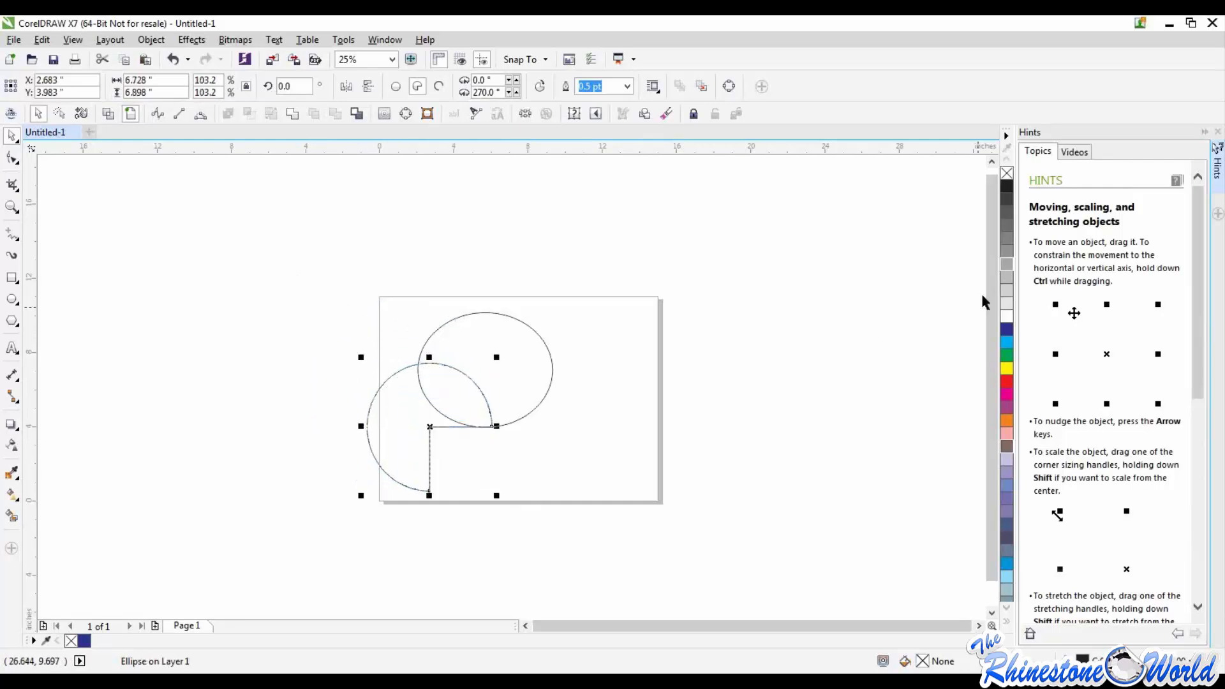
# Step: Look through the Help resources, including the Hints and Video Tutorials entries
pyautogui.click(424, 40)
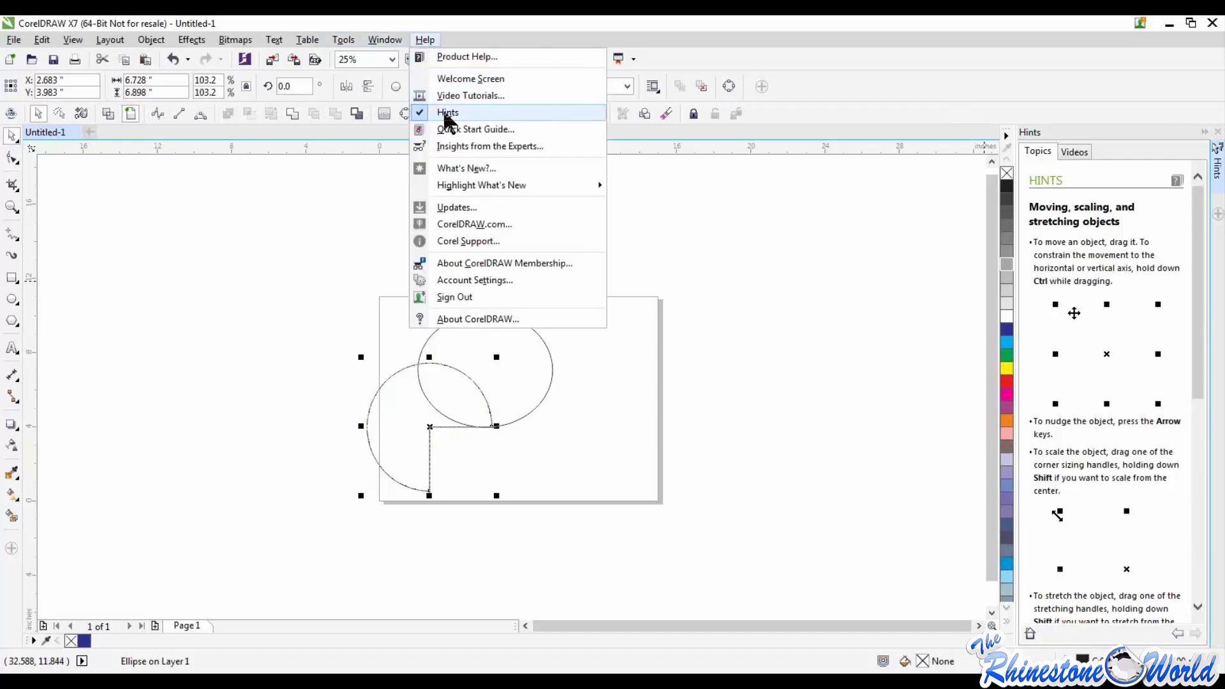
pyautogui.click(457, 100)
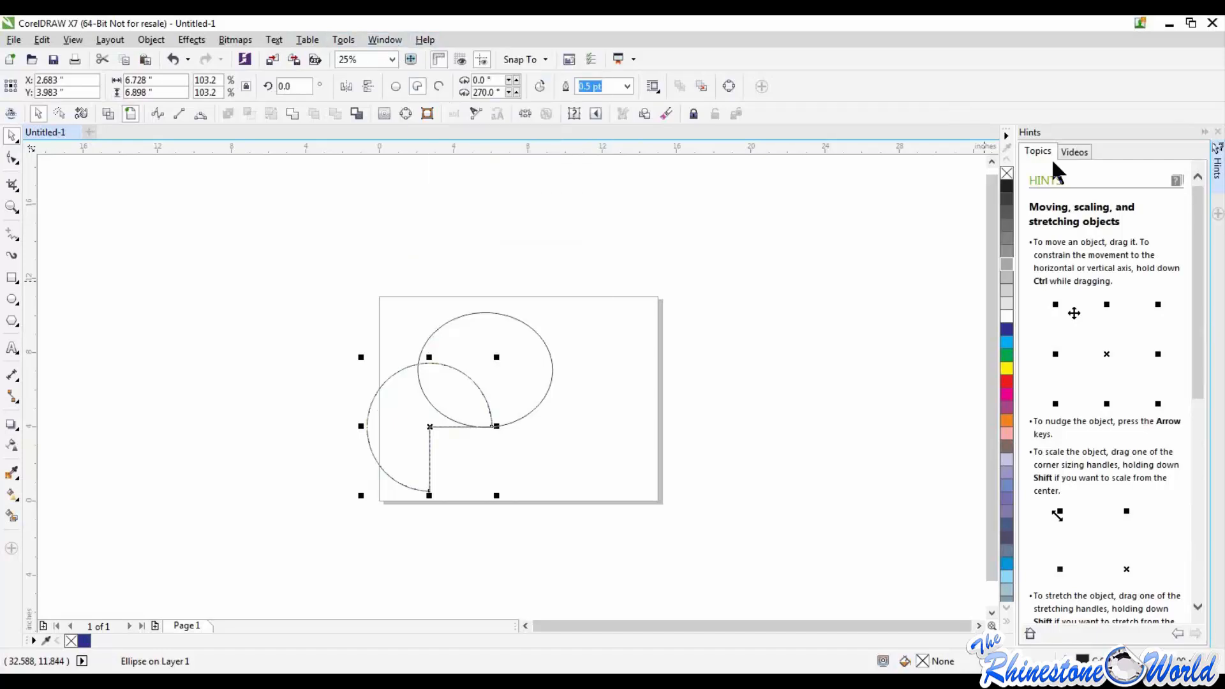
pyautogui.click(424, 40)
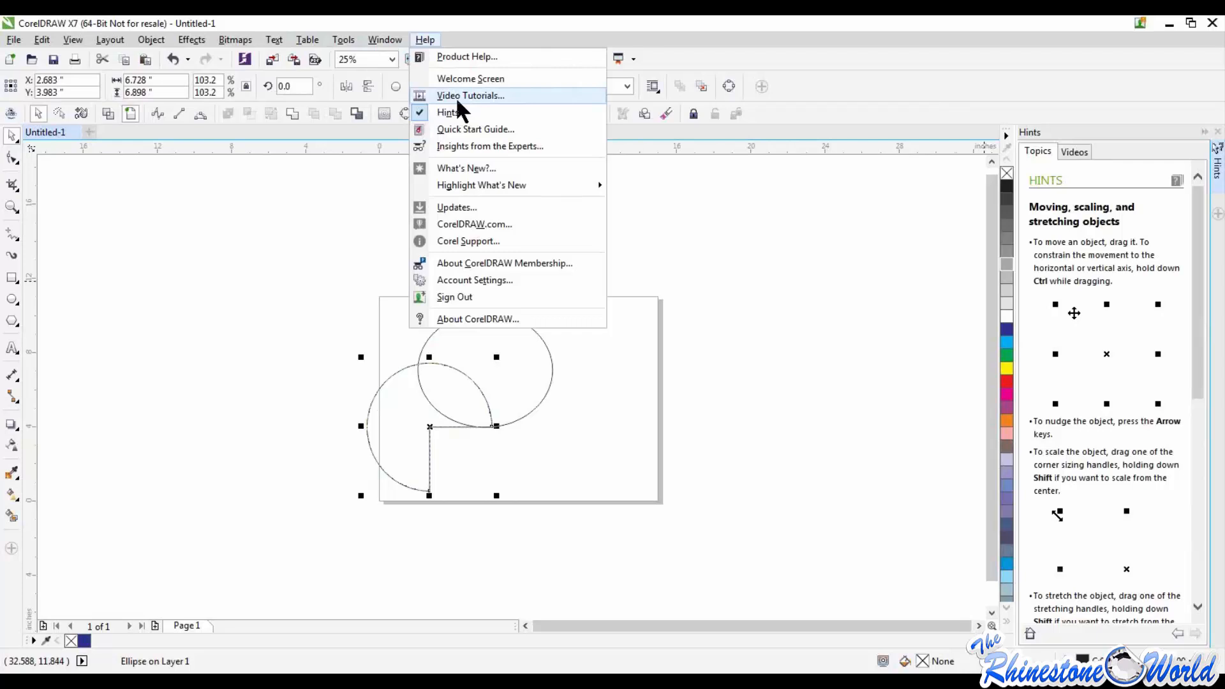
pyautogui.click(344, 235)
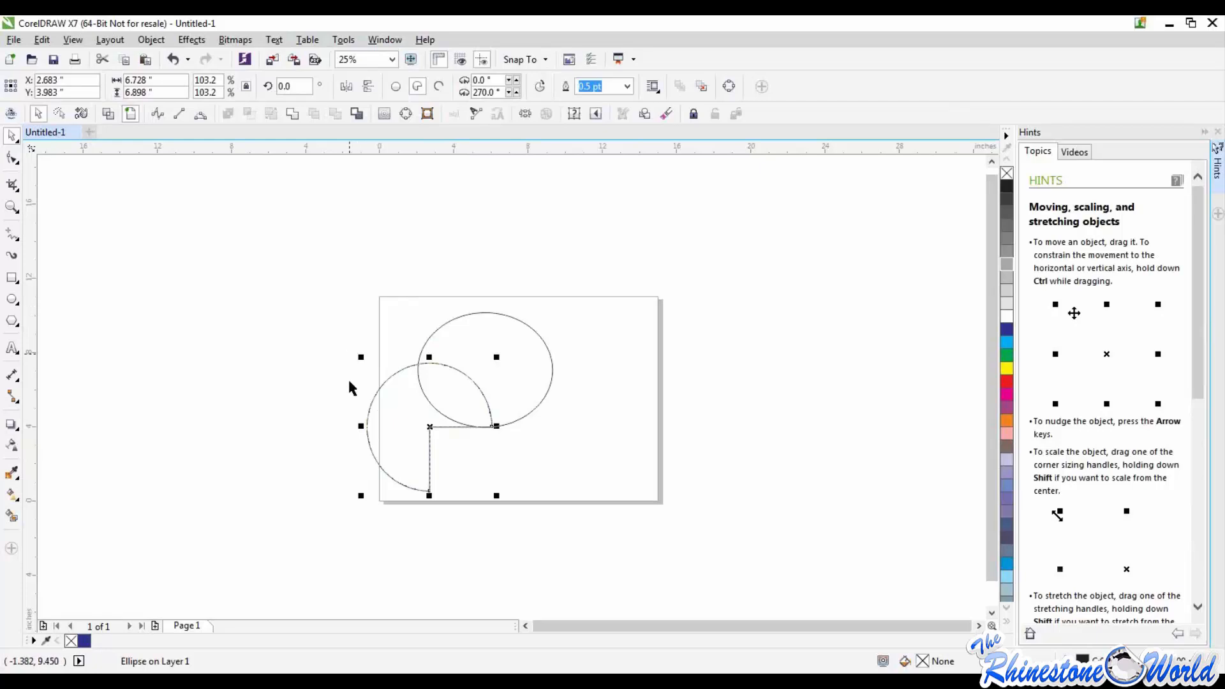
# Step: Delete the pie shape and close the Hints
pyautogui.click(364, 345)
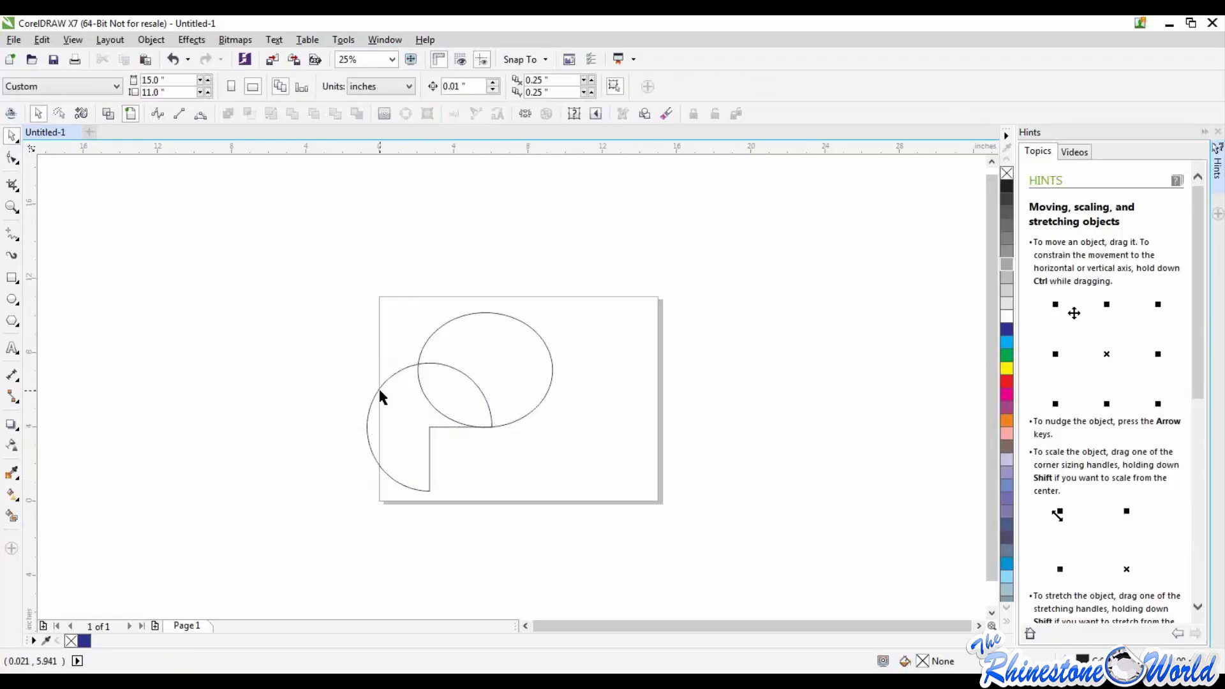
pyautogui.click(380, 397)
pyautogui.press('Delete')
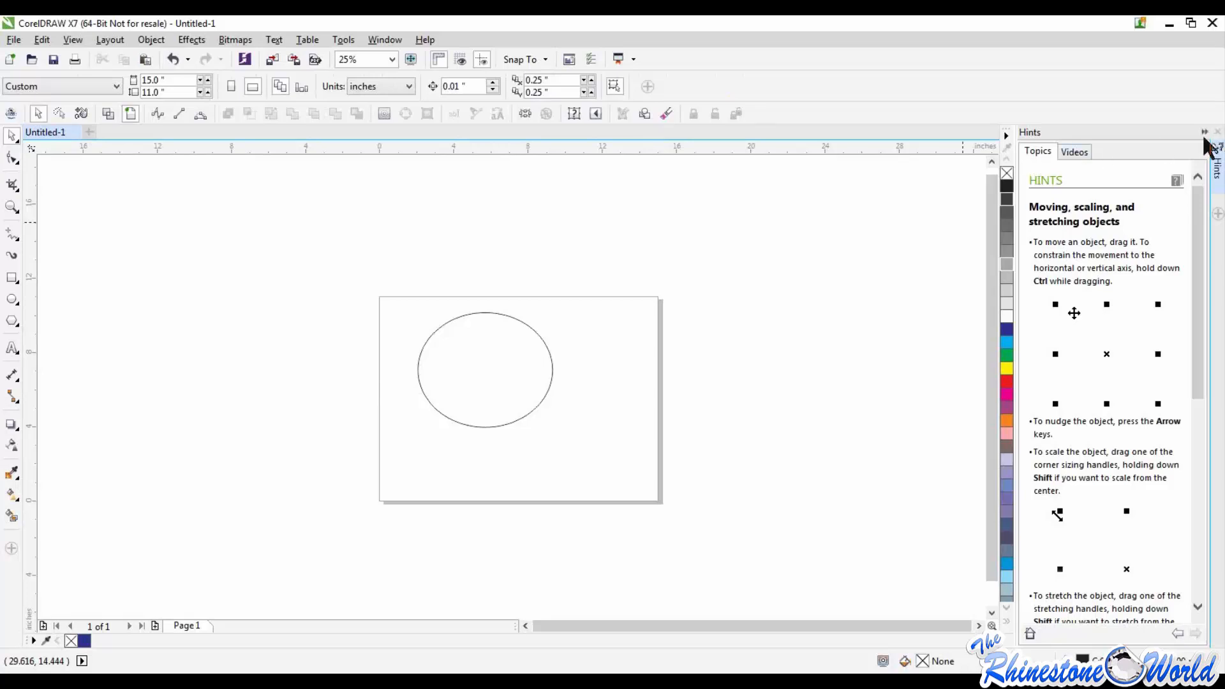
pyautogui.click(1218, 133)
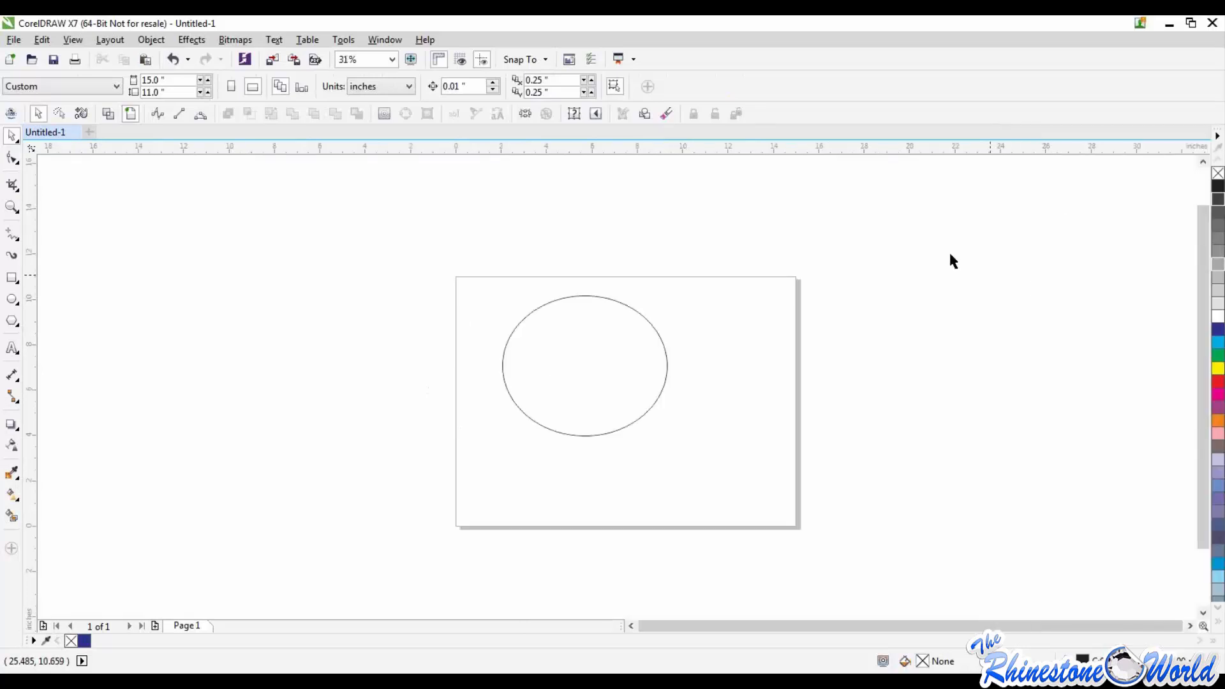
# Step: Apply an inside contour to the ellipse with 1 step and a 0.13-inch offset, and inspect the double outline
pyautogui.click(201, 40)
pyautogui.moveTo(148, 40)
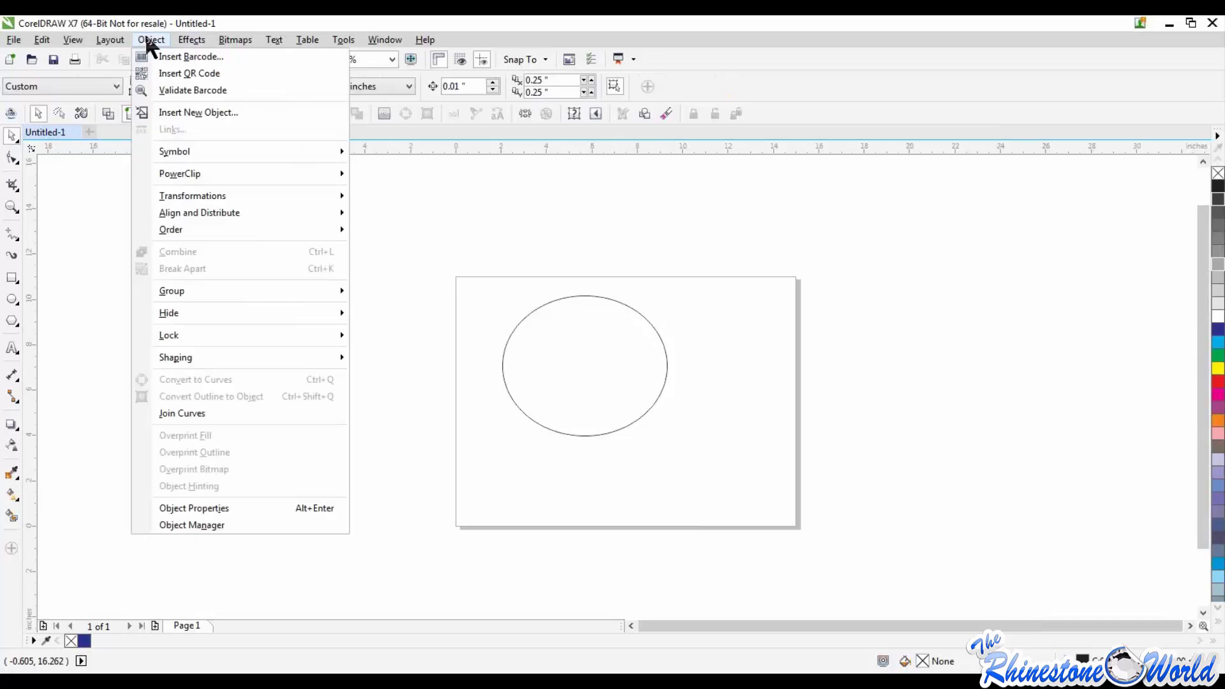
pyautogui.moveTo(194, 40)
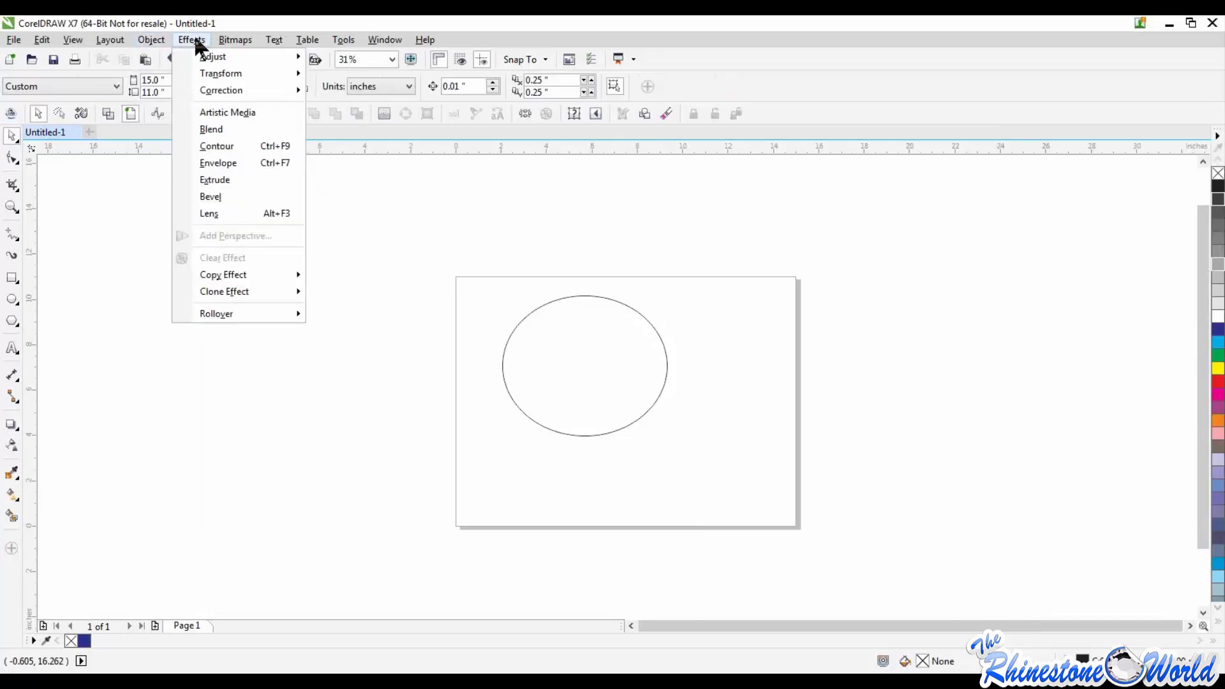
pyautogui.click(212, 148)
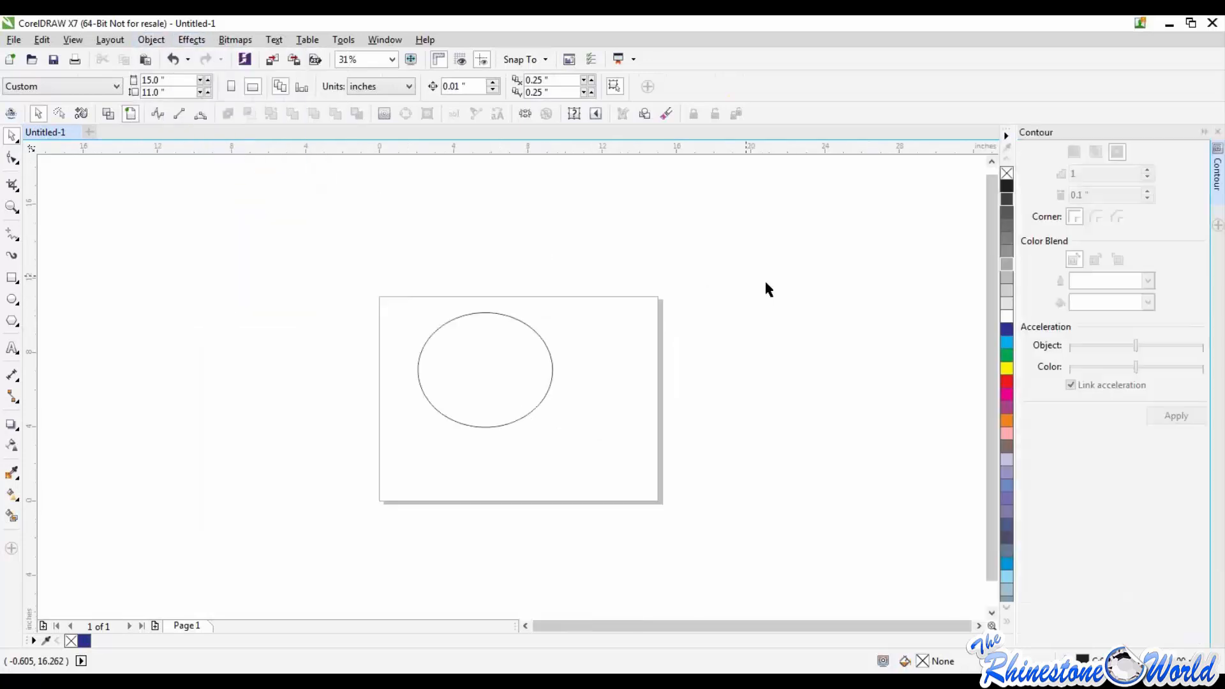
pyautogui.click(552, 365)
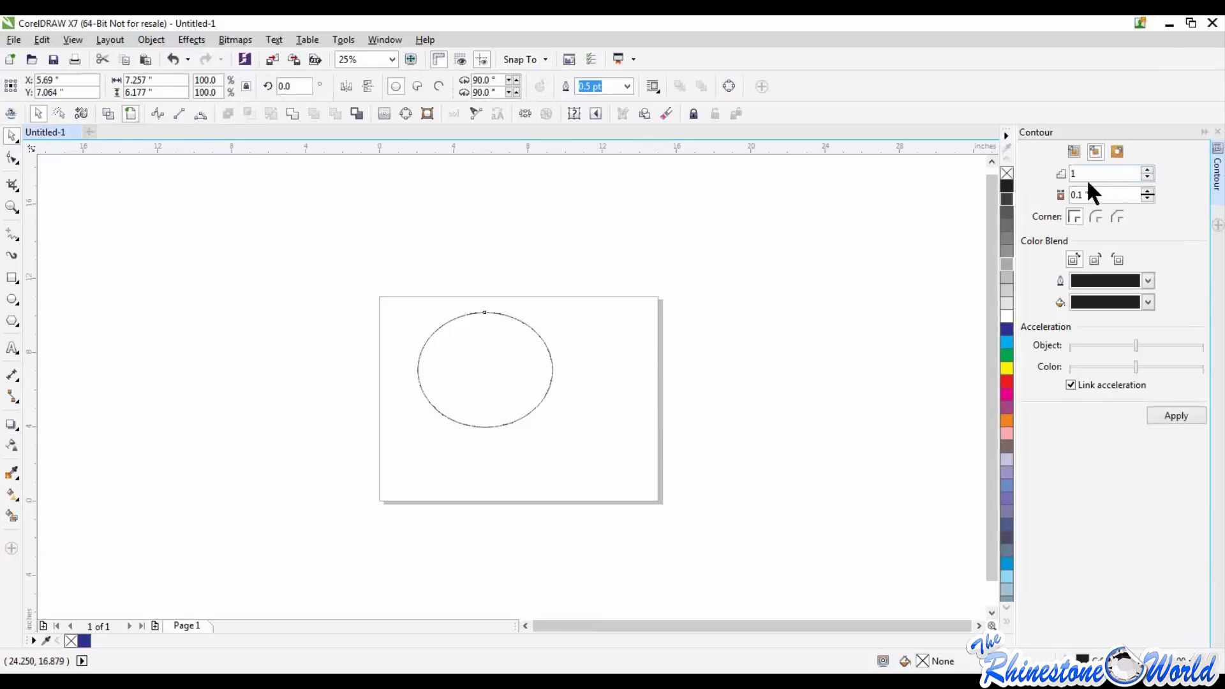
pyautogui.click(1146, 192)
pyautogui.click(1146, 191)
pyautogui.click(1145, 191)
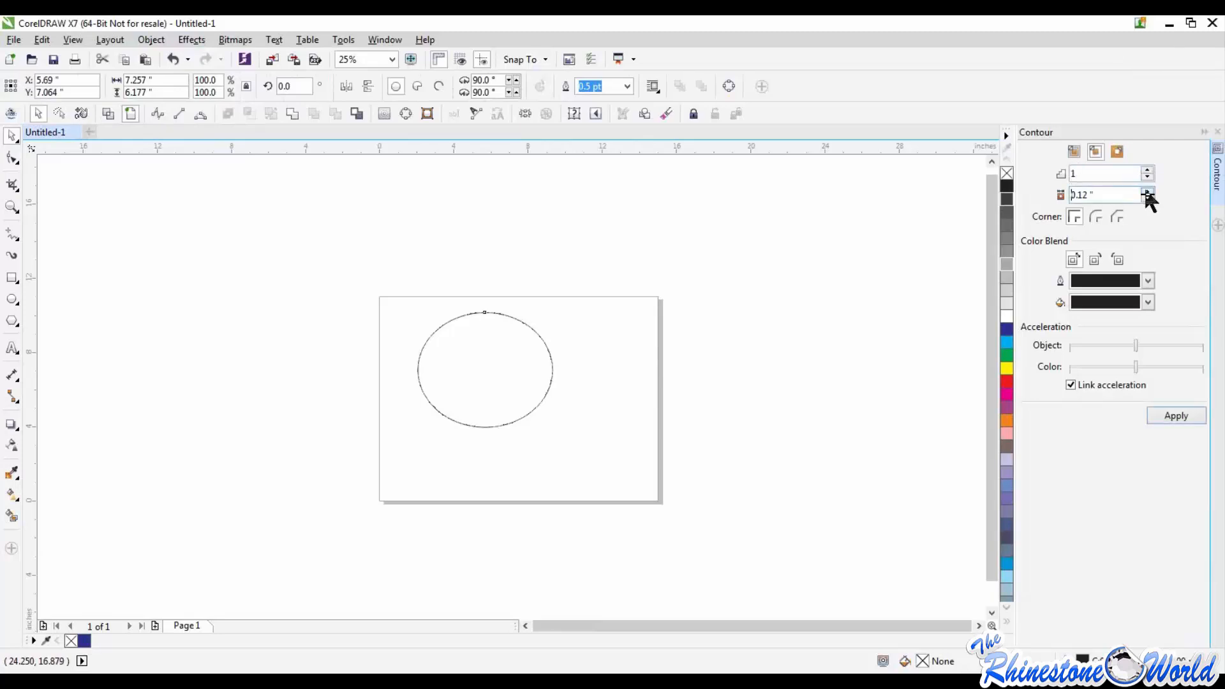
pyautogui.click(1181, 416)
pyautogui.click(557, 338)
pyautogui.scroll(3, 438, 396)
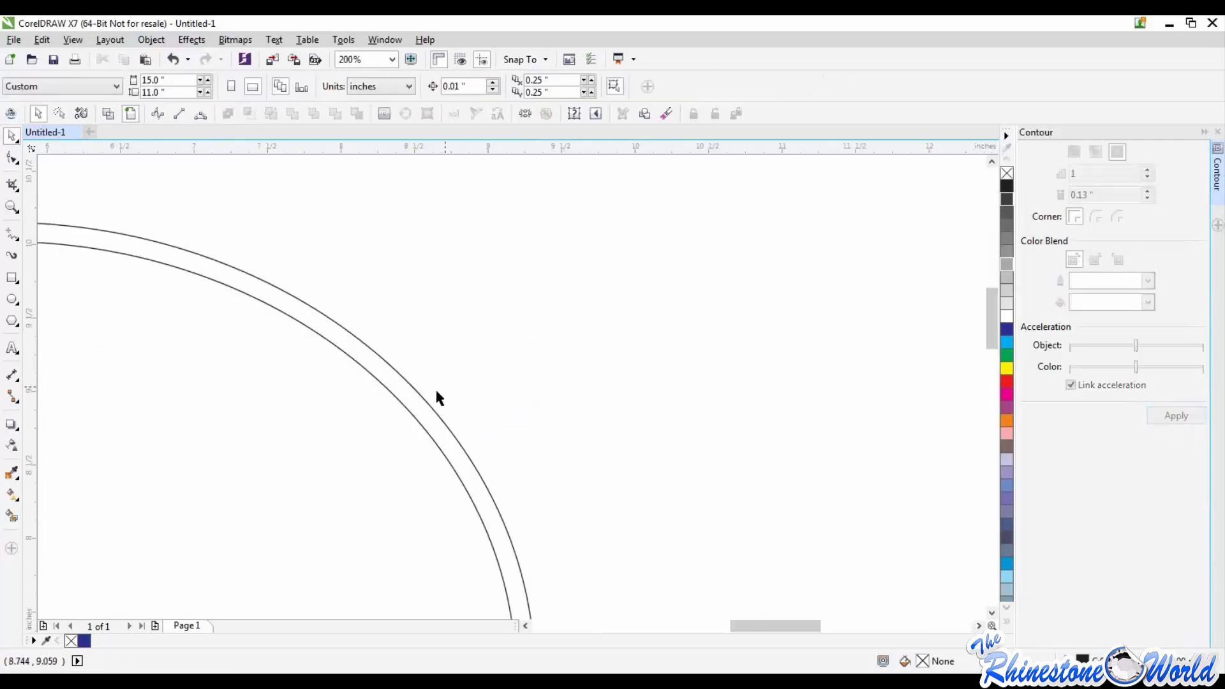
pyautogui.scroll(-3, 415, 402)
pyautogui.scroll(3, 342, 432)
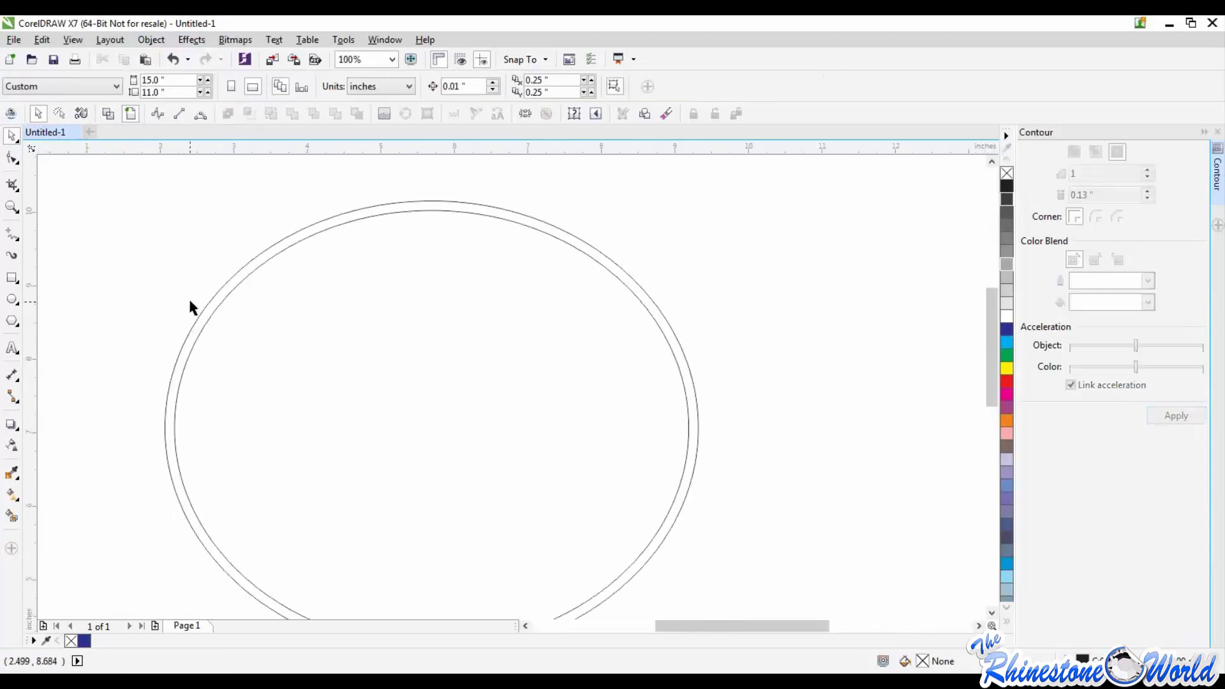
pyautogui.scroll(1, 200, 288)
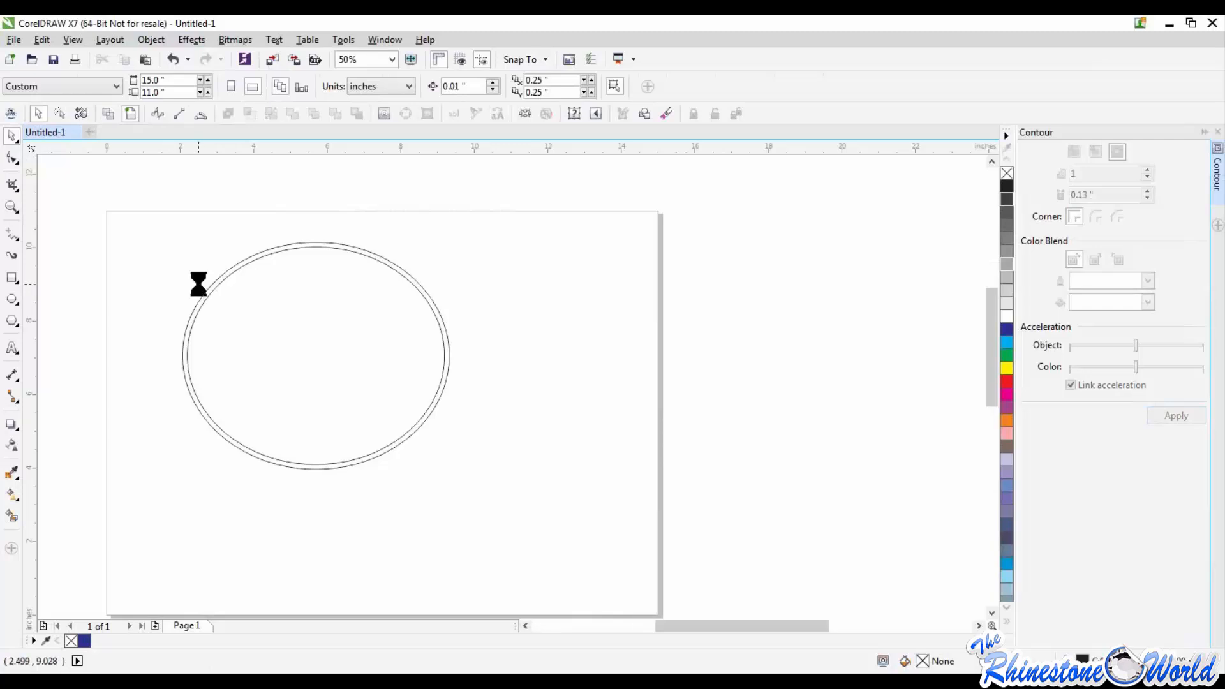
pyautogui.scroll(-1, 210, 289)
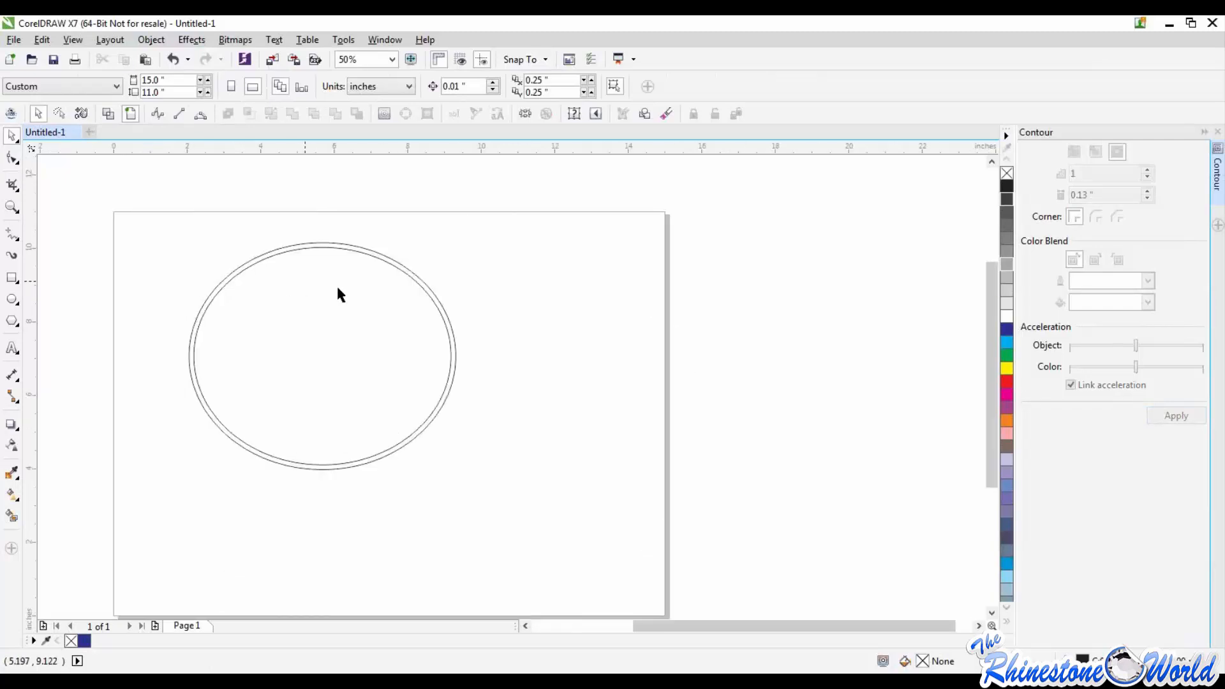
# Step: Delete the contoured ellipse, and undo both the deletion and the contour to restore the plain ellipse
pyautogui.click(434, 307)
pyautogui.press('Delete')
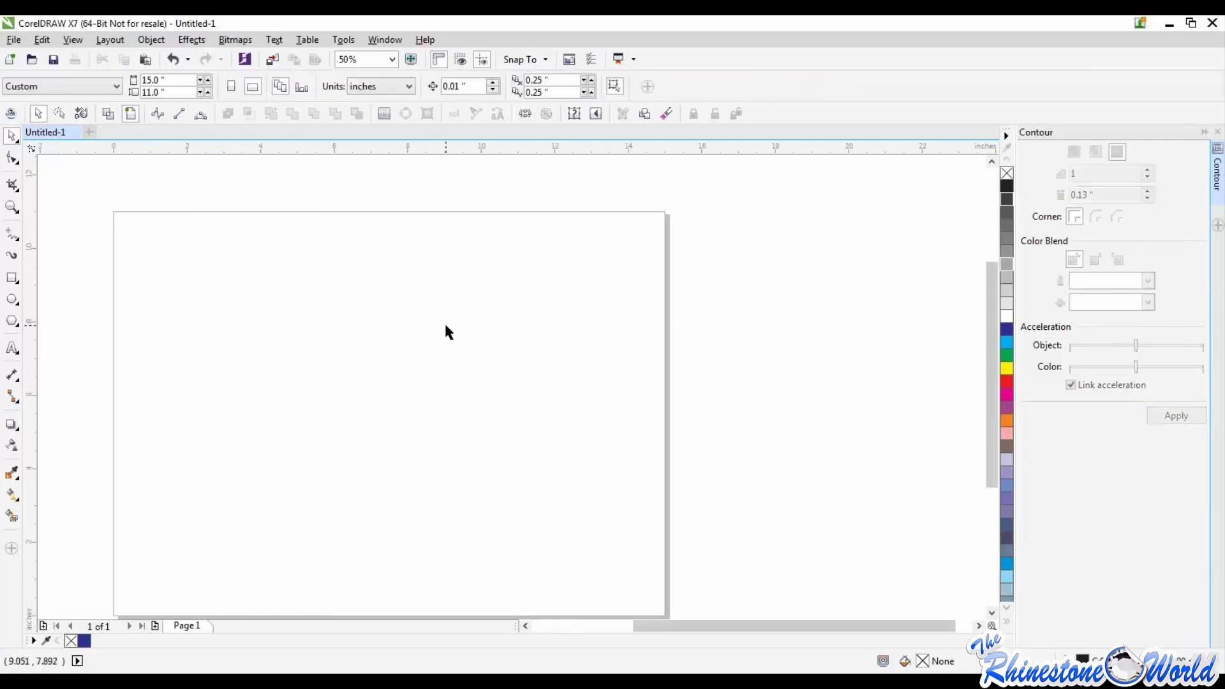
pyautogui.hotkey('ctrl', 'z')
pyautogui.hotkey('ctrl', 'z')
pyautogui.click(476, 336)
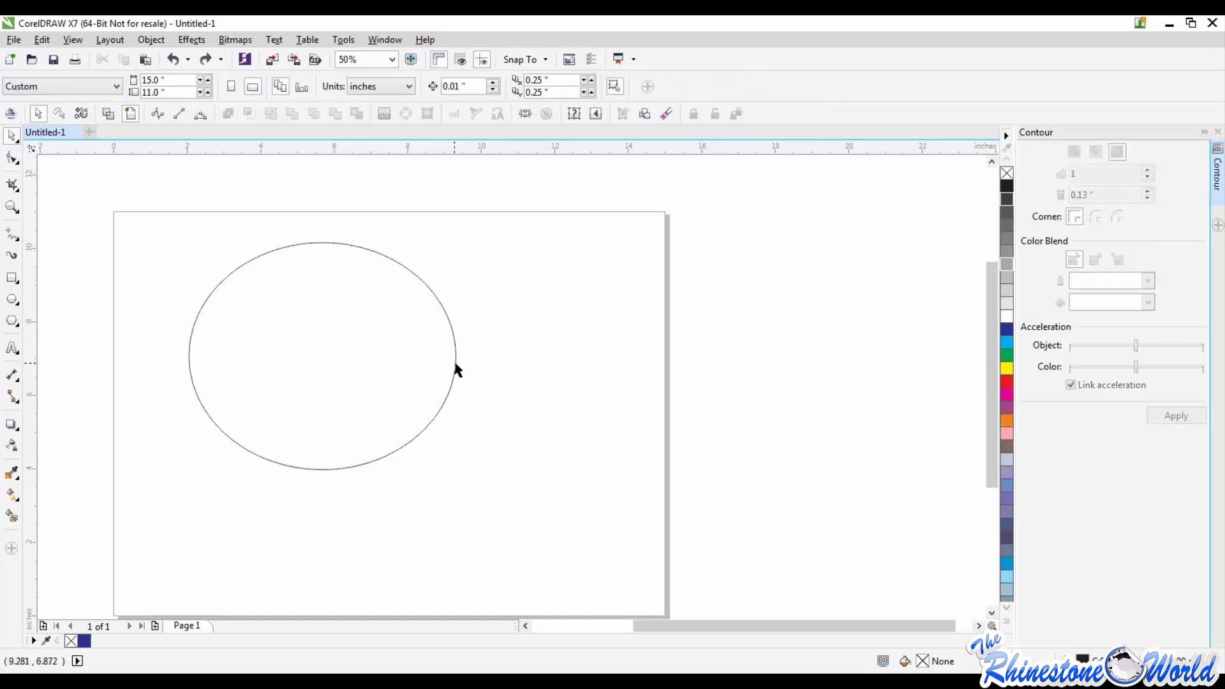
# Step: Move the ellipse about 3.9 inches to the right and fill it with a To center contour at a 0.13-inch offset
pyautogui.moveTo(457, 369); pyautogui.dragTo(599, 387)
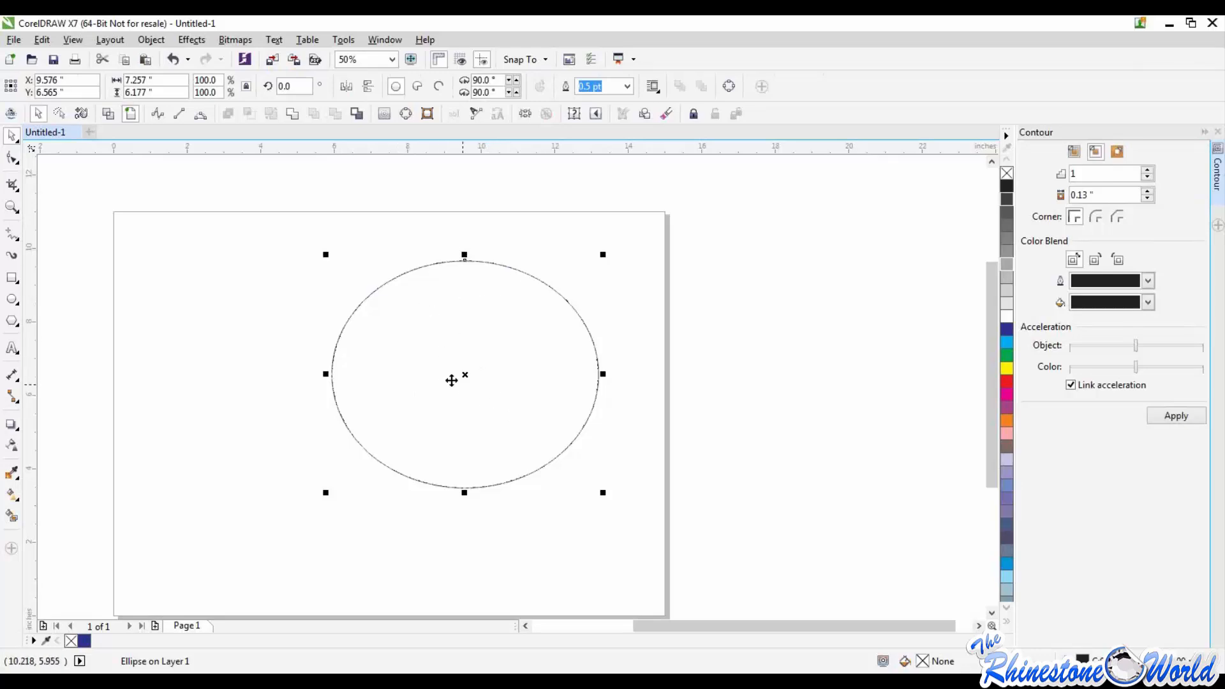
pyautogui.click(1076, 155)
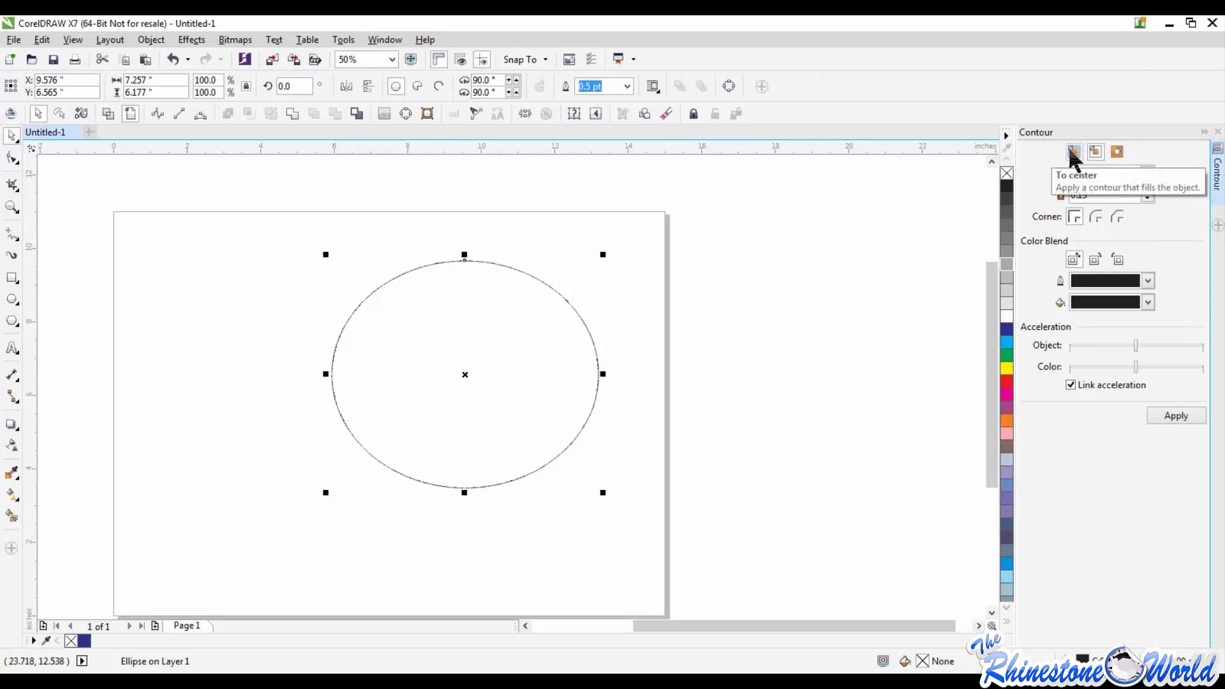
pyautogui.click(1161, 418)
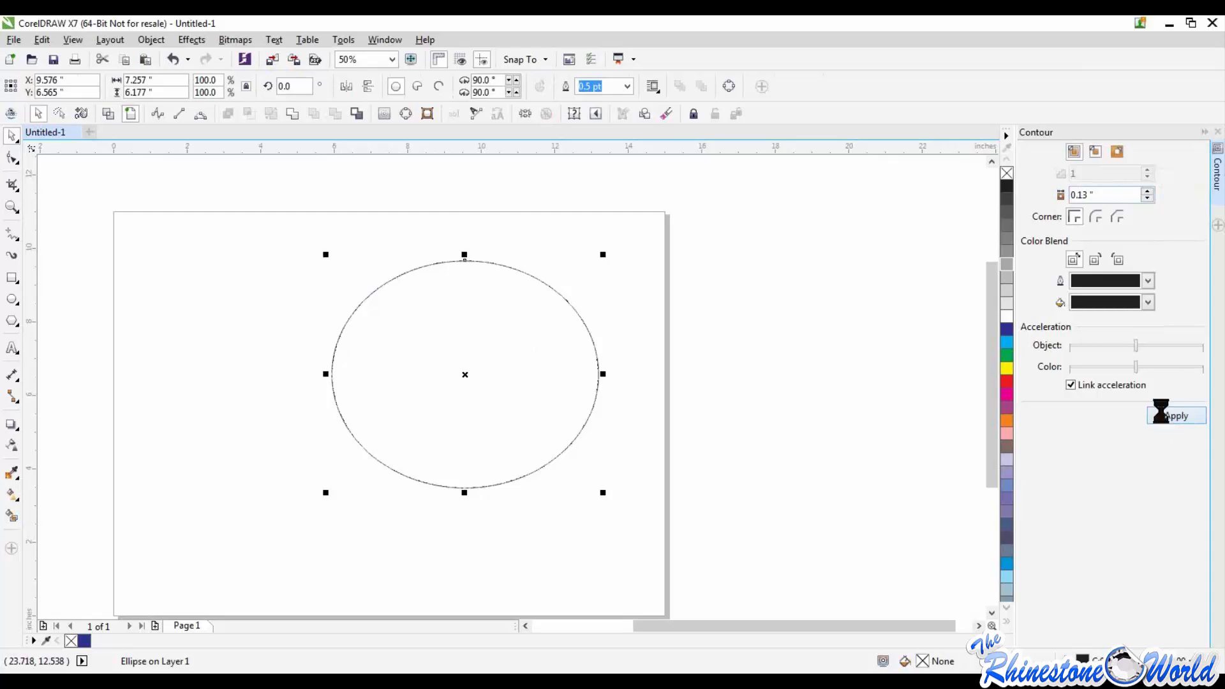
pyautogui.click(624, 512)
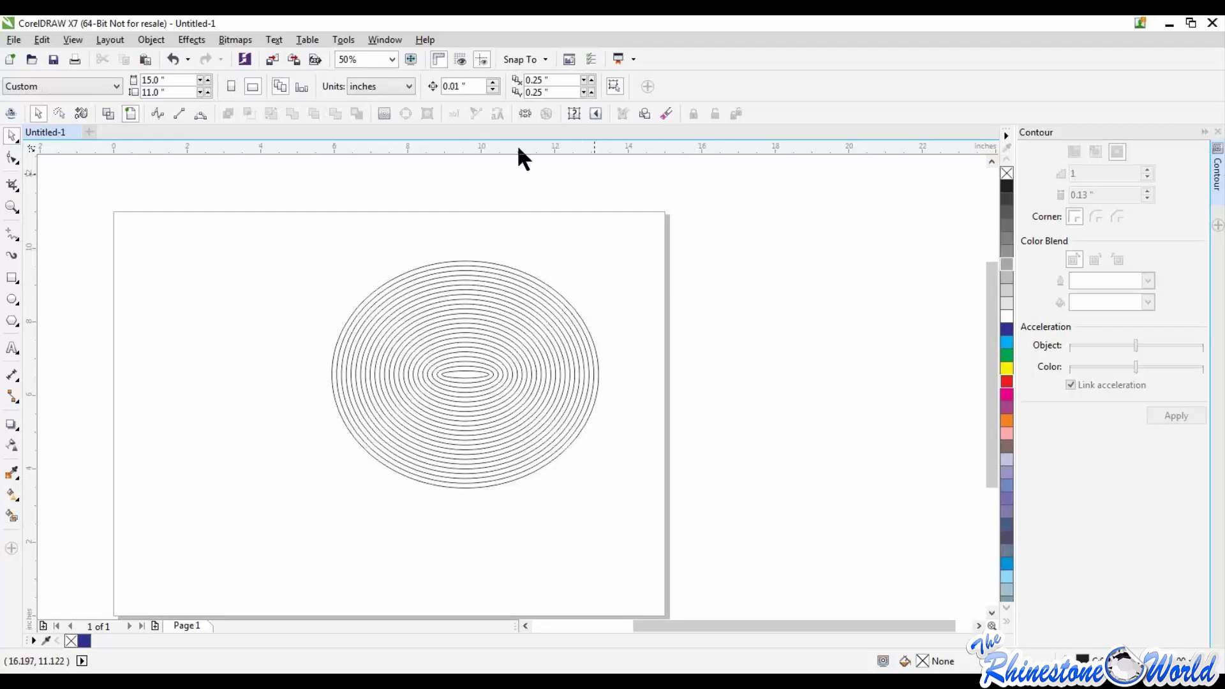
# Step: Delete the contoured ellipse and draw a rectangle about 4.56 by 3.52 inches near the middle of the page
pyautogui.moveTo(305, 202); pyautogui.dragTo(659, 525)
pyautogui.press('Delete')
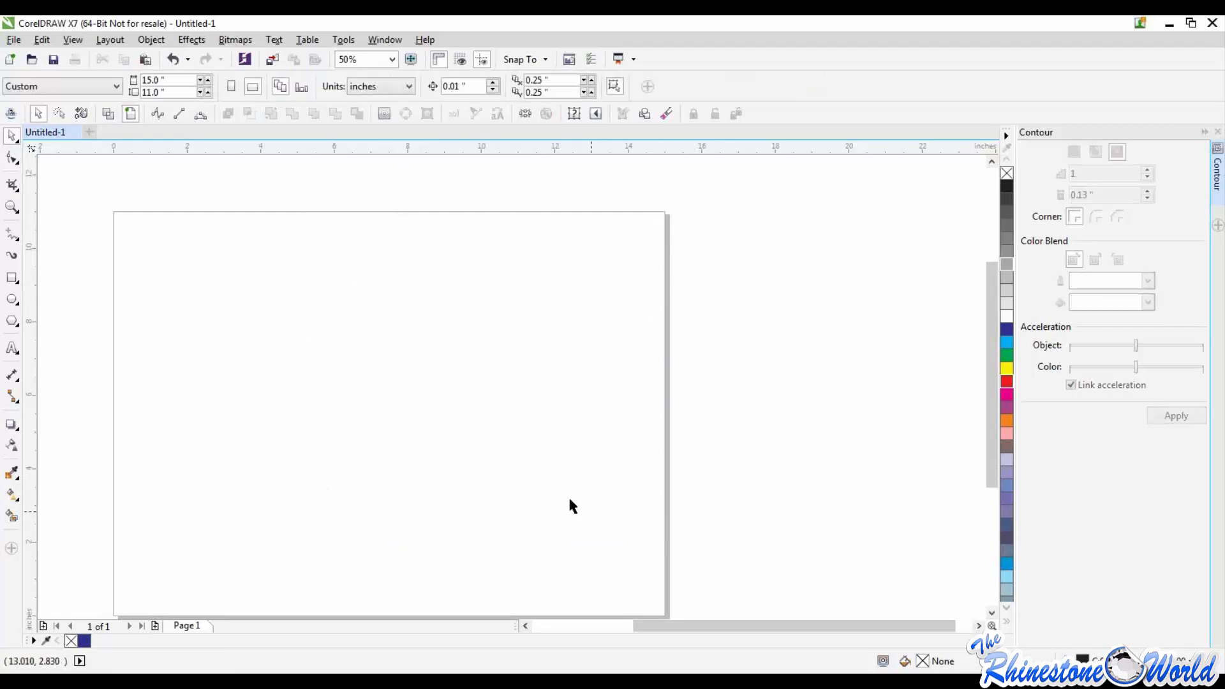
pyautogui.click(12, 278)
pyautogui.moveTo(283, 305); pyautogui.dragTo(451, 436)
pyautogui.click(12, 135)
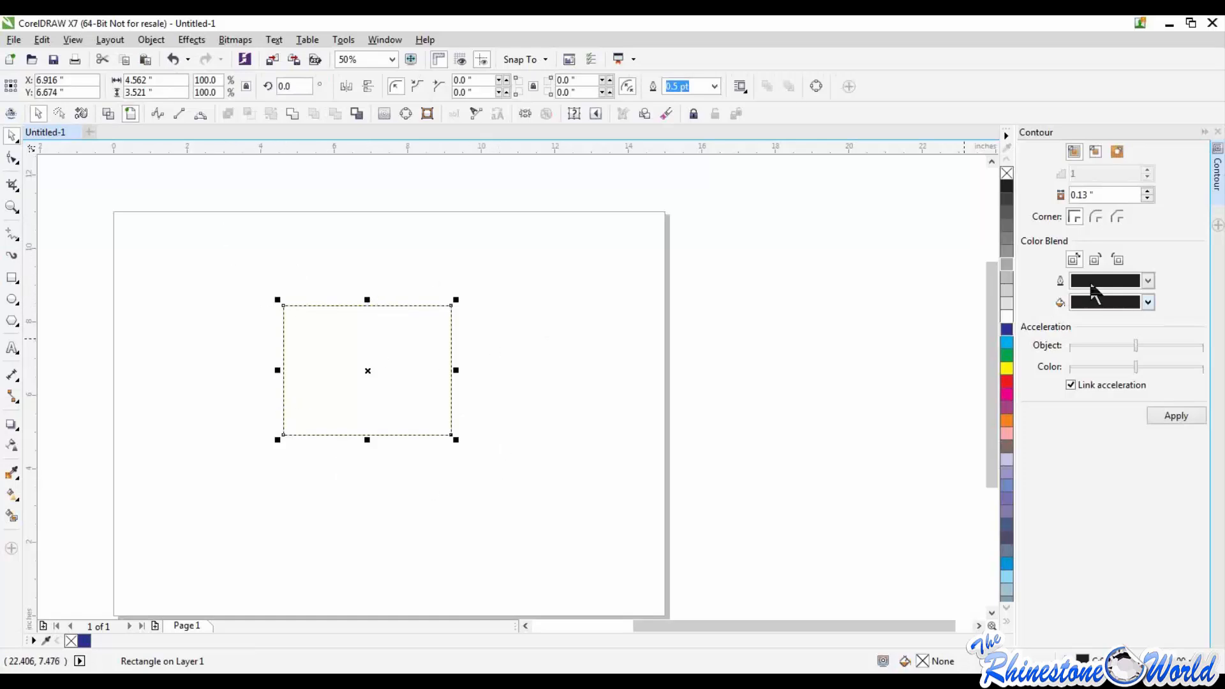
# Step: Apply an outside contour with rounded corners, 1 step and a 0.13-inch offset to the rectangle, and inspect its upper corners
pyautogui.click(1096, 217)
pyautogui.click(1117, 152)
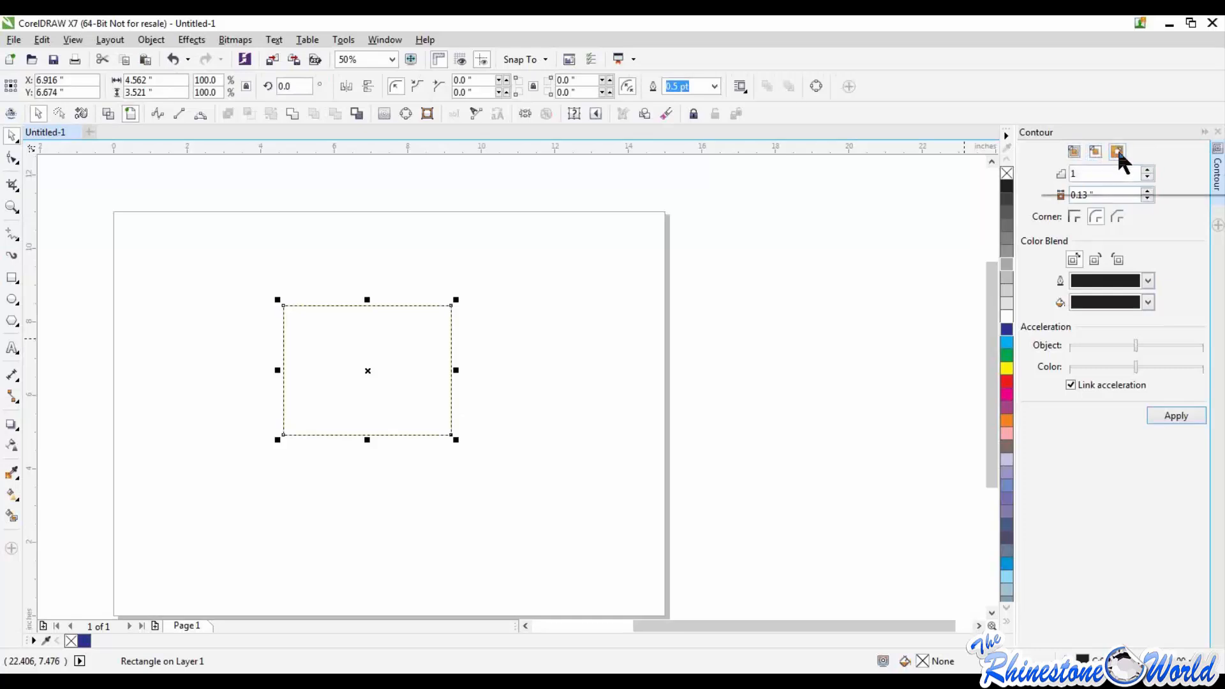
pyautogui.click(1173, 420)
pyautogui.click(456, 276)
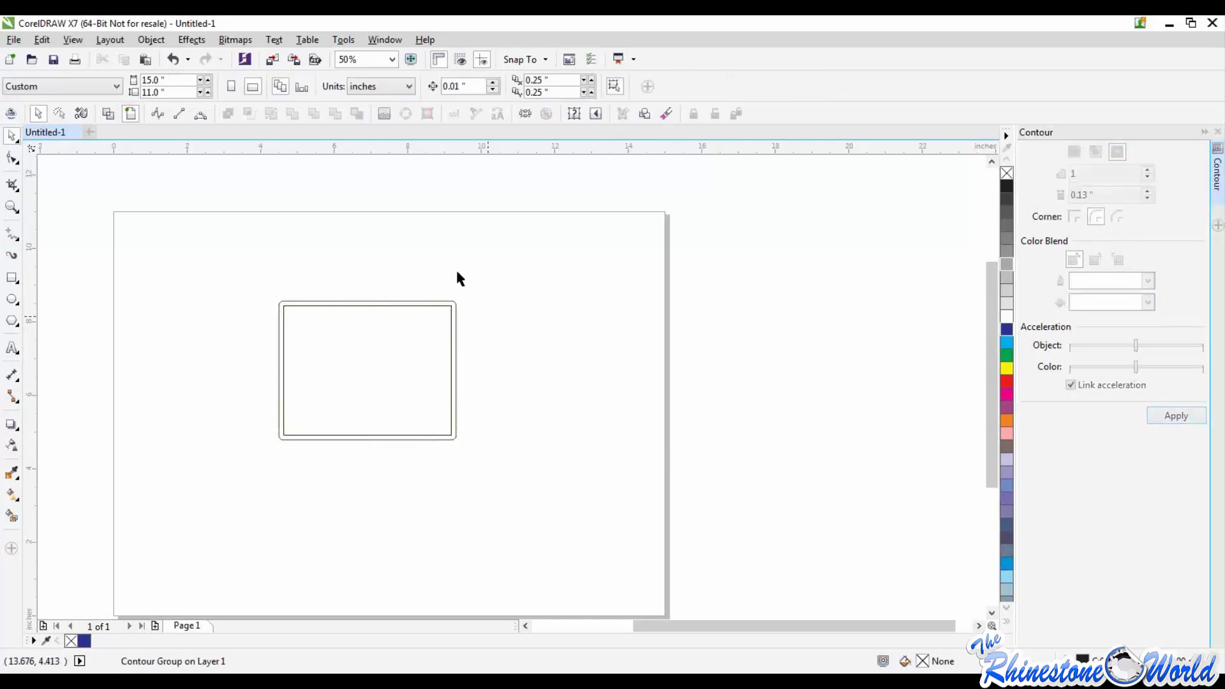
pyautogui.scroll(3, 440, 313)
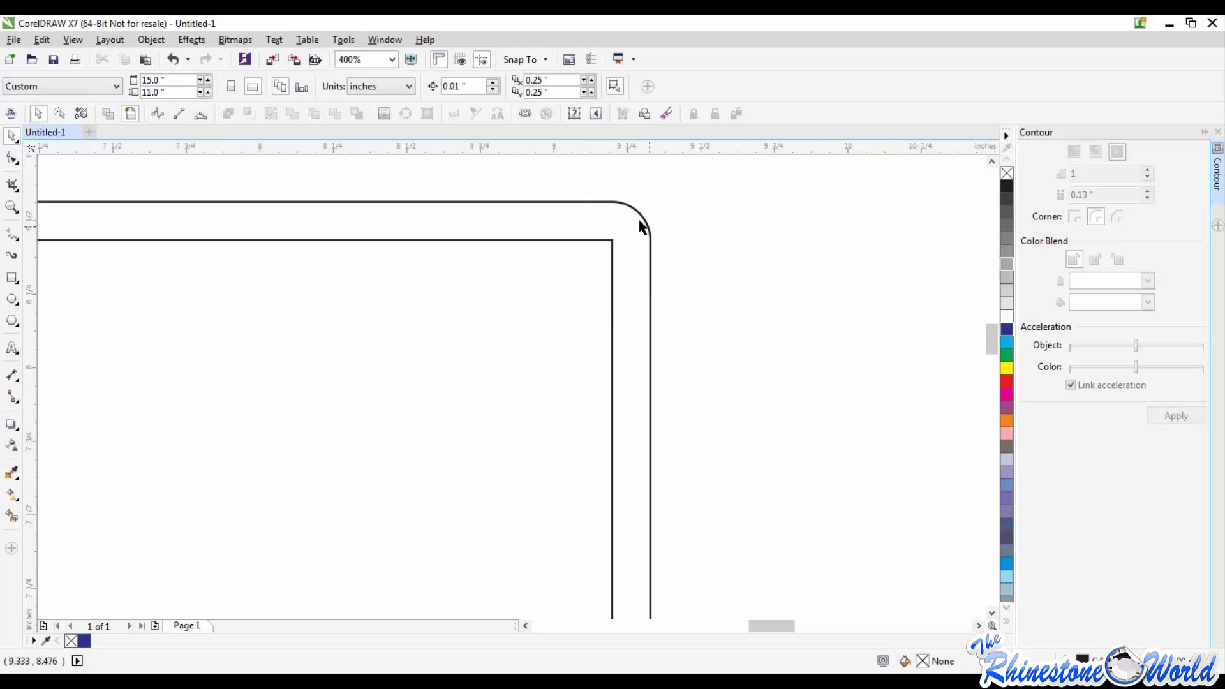
pyautogui.scroll(-2, 652, 293)
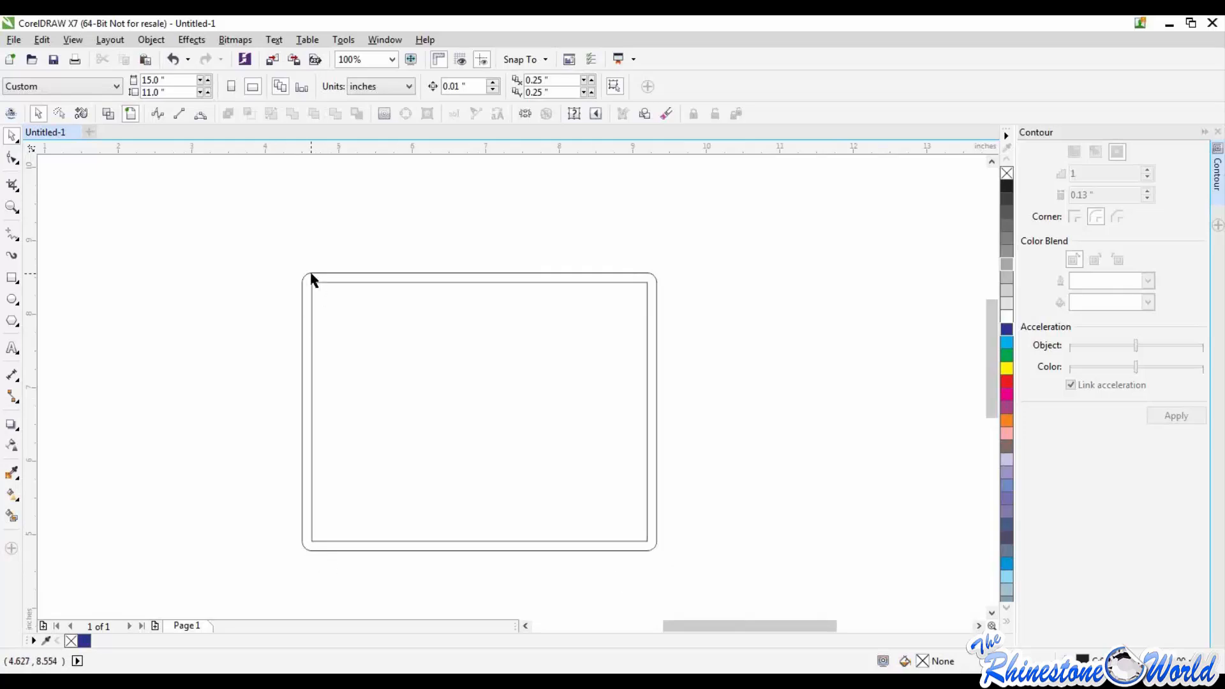
pyautogui.scroll(1, 256, 290)
pyautogui.scroll(-1, 271, 290)
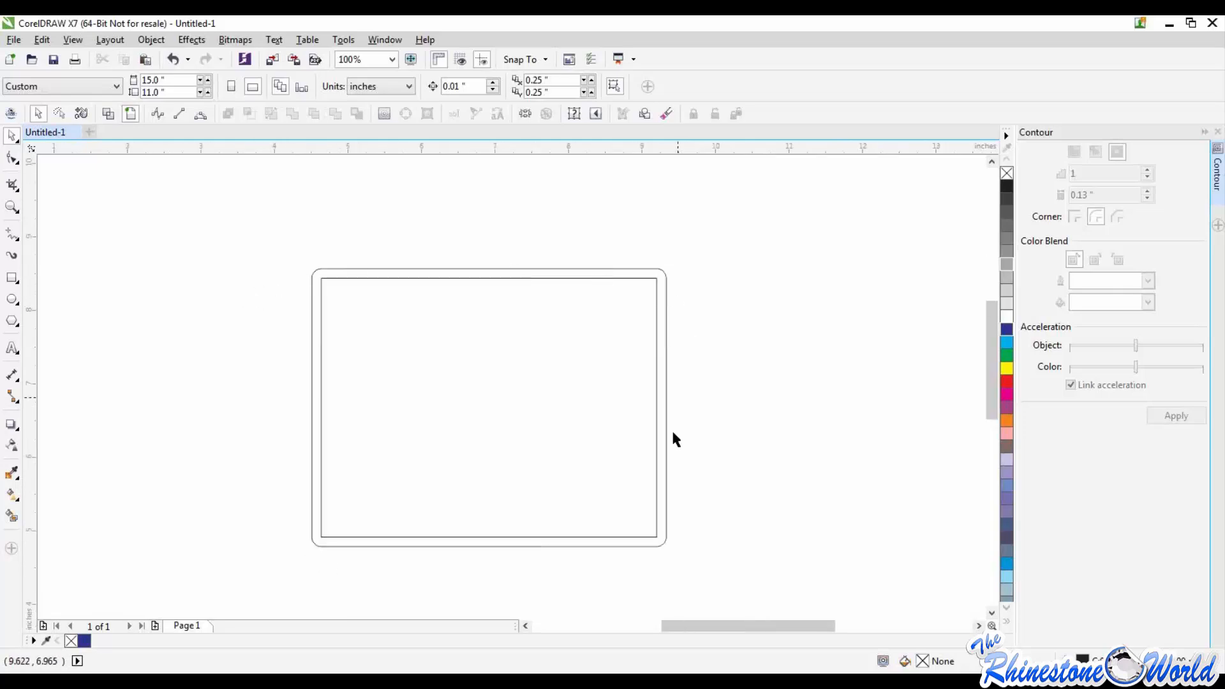
# Step: Fill the contoured rectangle with yellow and inspect the black contour border around it
pyautogui.click(572, 354)
pyautogui.click(1007, 368)
pyautogui.scroll(1, 680, 354)
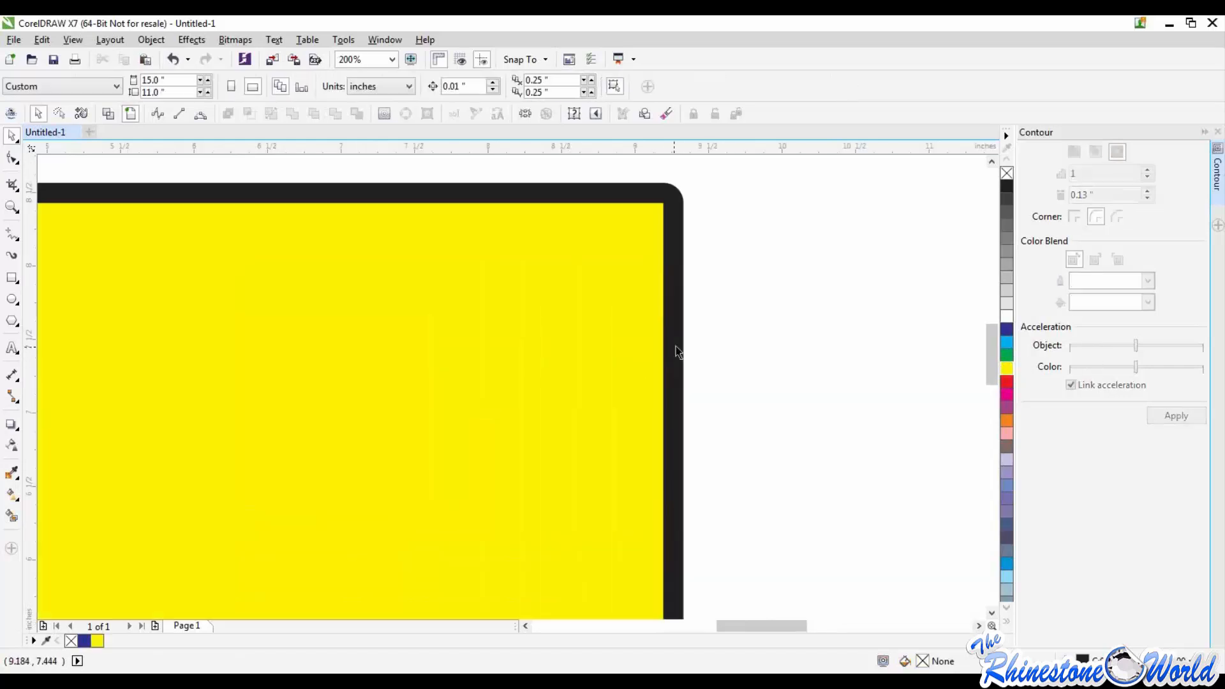
# Step: Change the contoured rectangle's fill color to cyan and deselect it
pyautogui.click(680, 284)
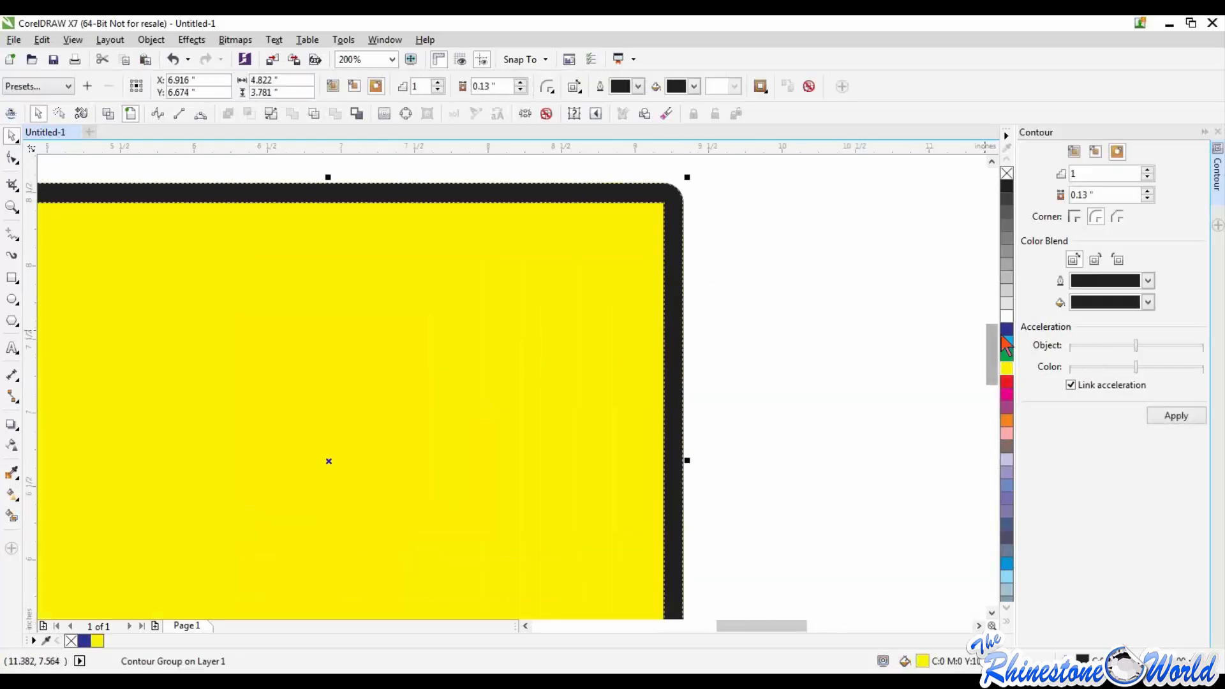
pyautogui.click(1006, 329)
pyautogui.click(1007, 345)
pyautogui.click(870, 348)
pyautogui.scroll(-1, 853, 342)
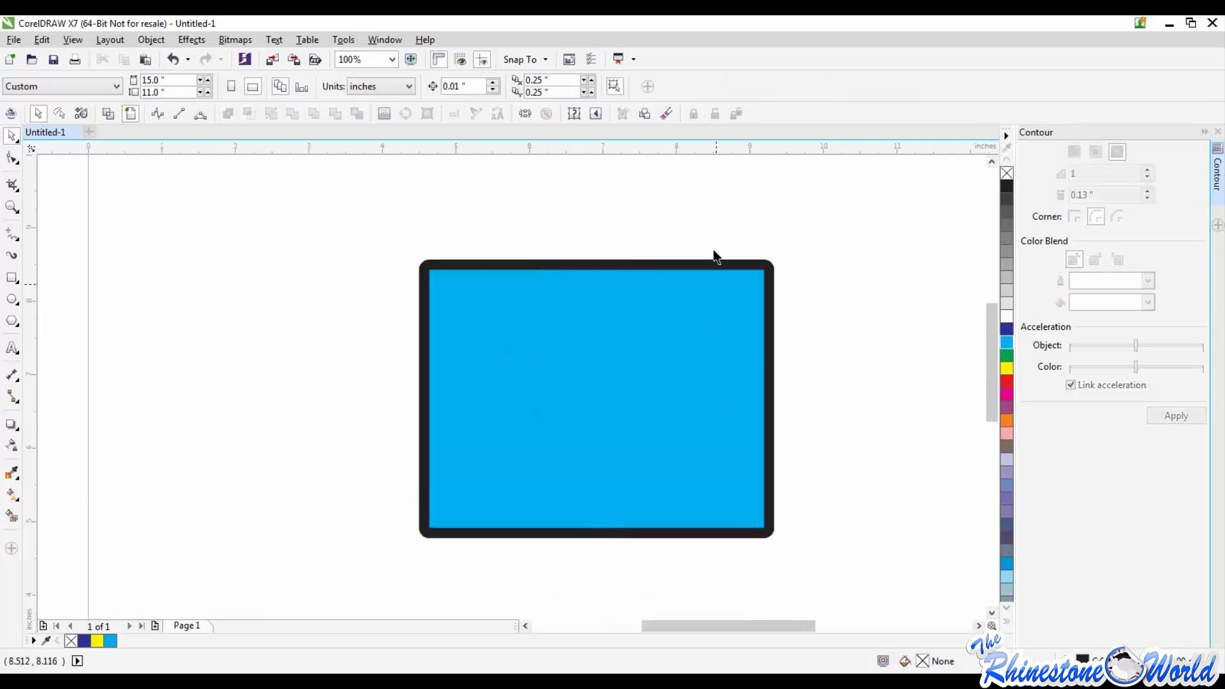
# Step: Move the contoured rectangle as one group, leaving its center at about X 7.11 and Y 6.65 inches
pyautogui.moveTo(732, 267); pyautogui.dragTo(768, 182)
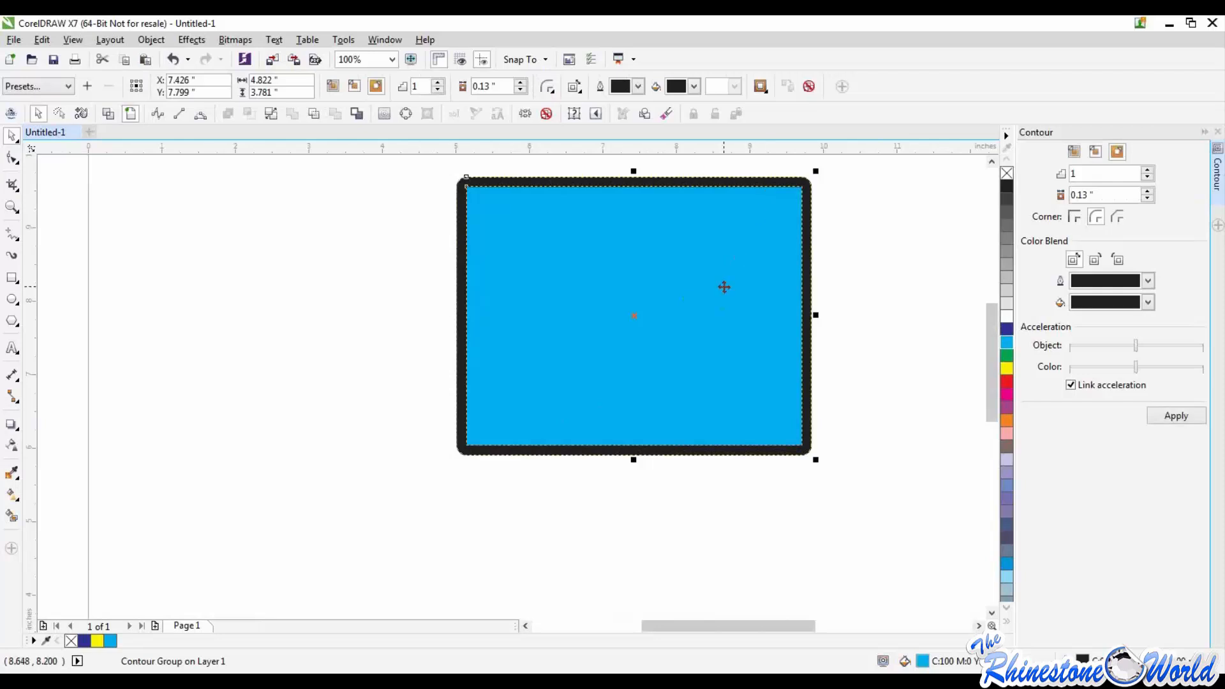
pyautogui.rightClick(725, 289)
pyautogui.click(393, 332)
pyautogui.moveTo(501, 263); pyautogui.dragTo(479, 344)
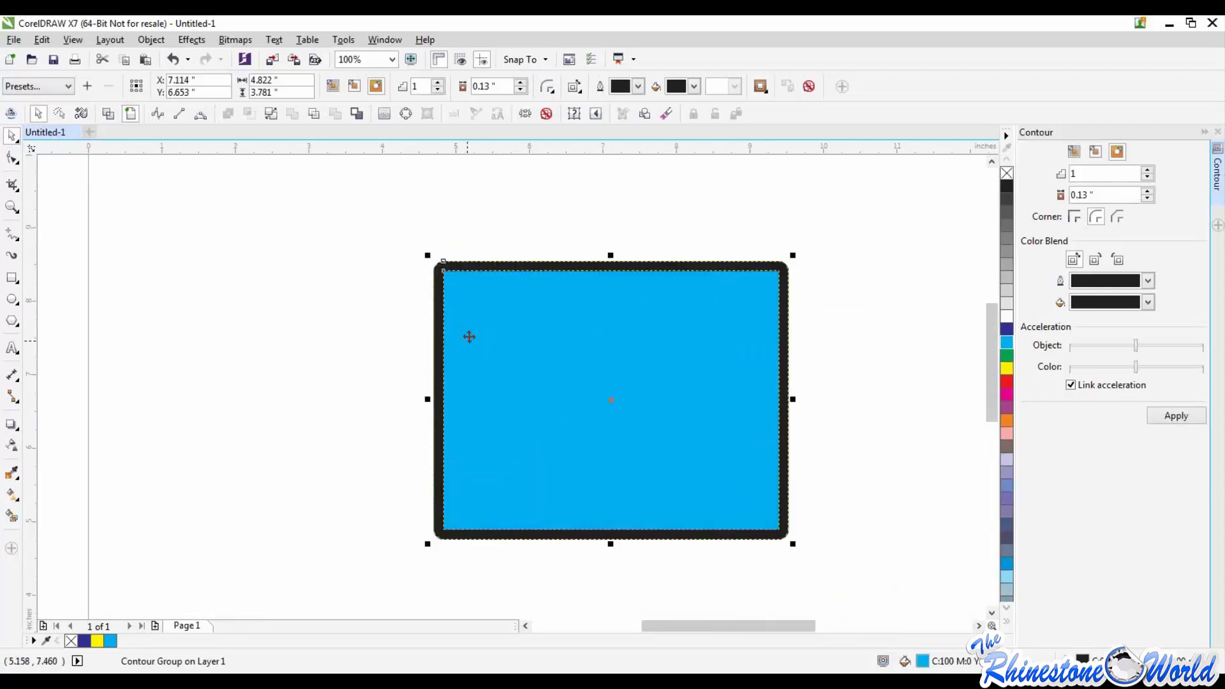
# Step: Switch to wireframe view to examine the rectangle and contour outlines, and restore the full-color view
pyautogui.click(109, 113)
pyautogui.click(255, 265)
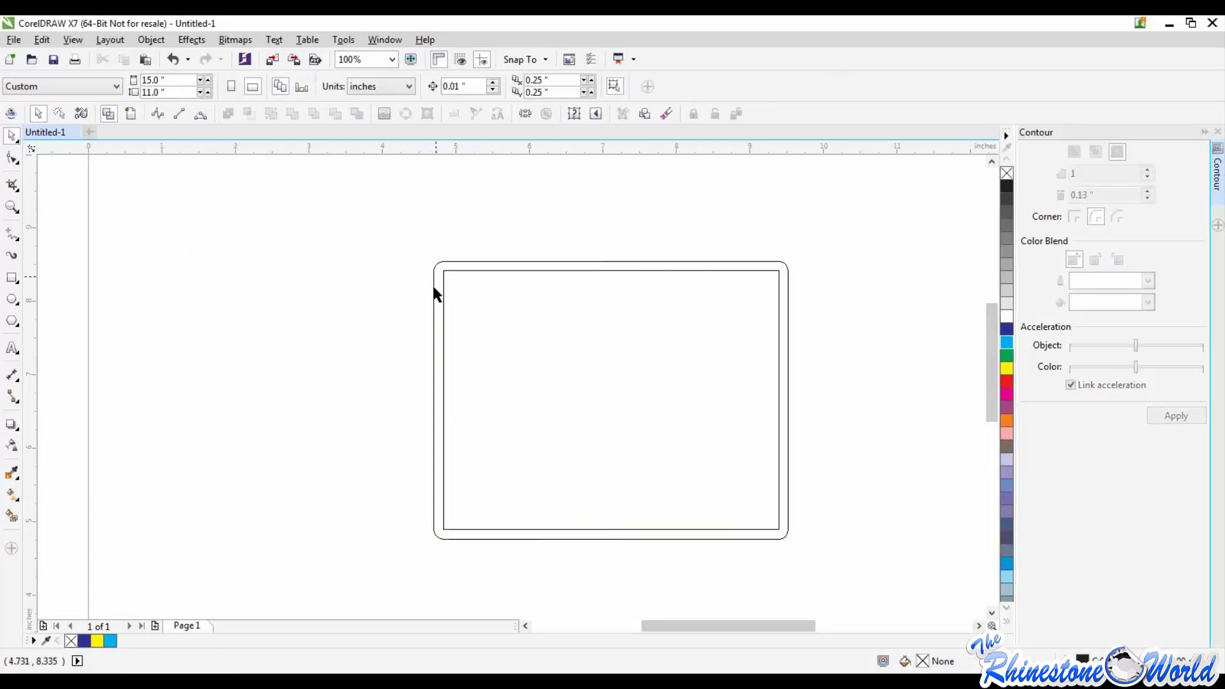
pyautogui.click(131, 115)
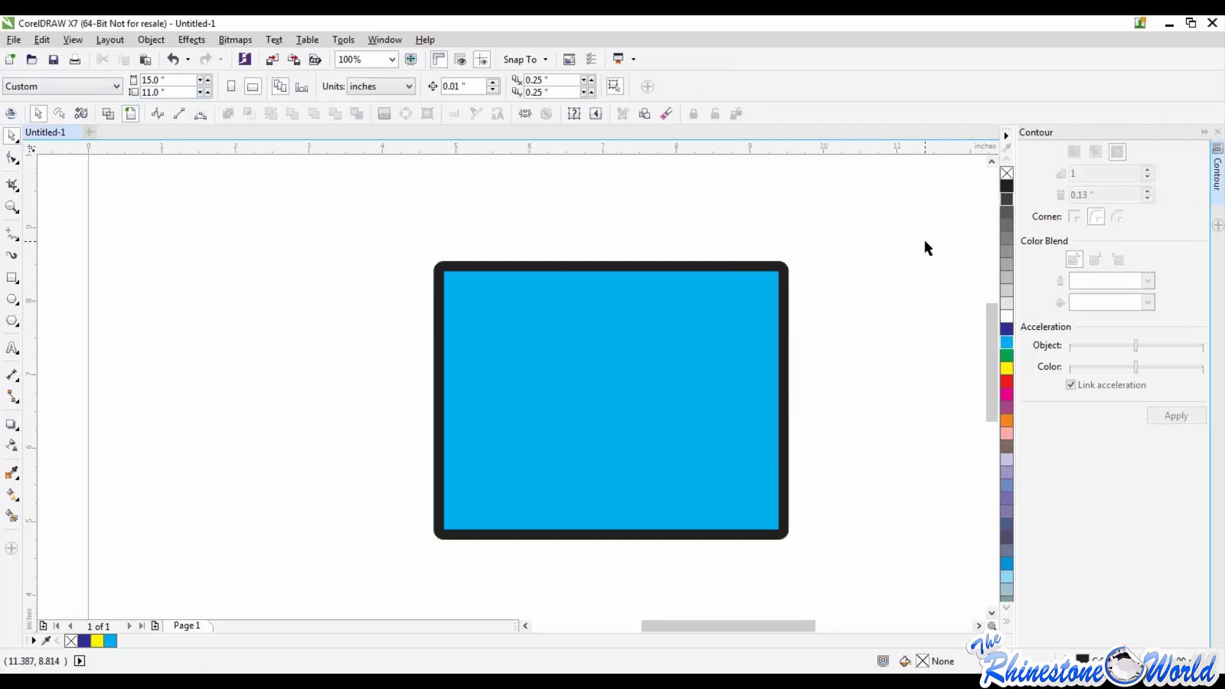
# Step: Close the Contour docker and reopen it
pyautogui.click(1218, 132)
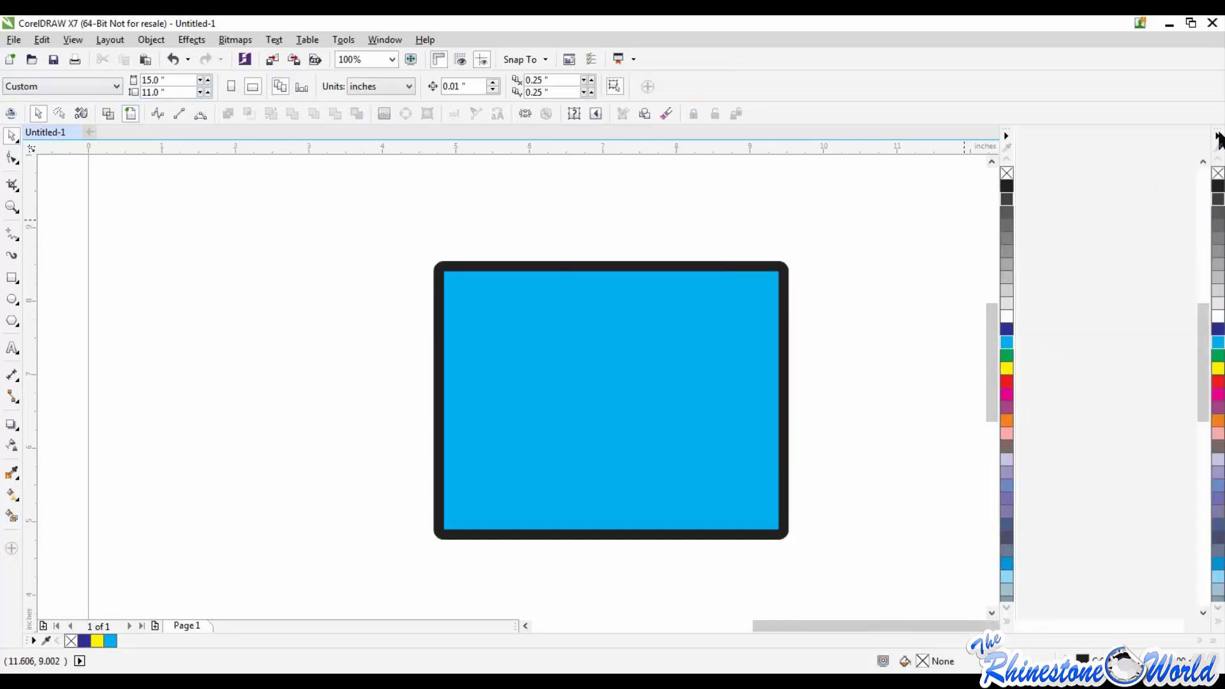
pyautogui.hotkey('ctrl', 'F9')
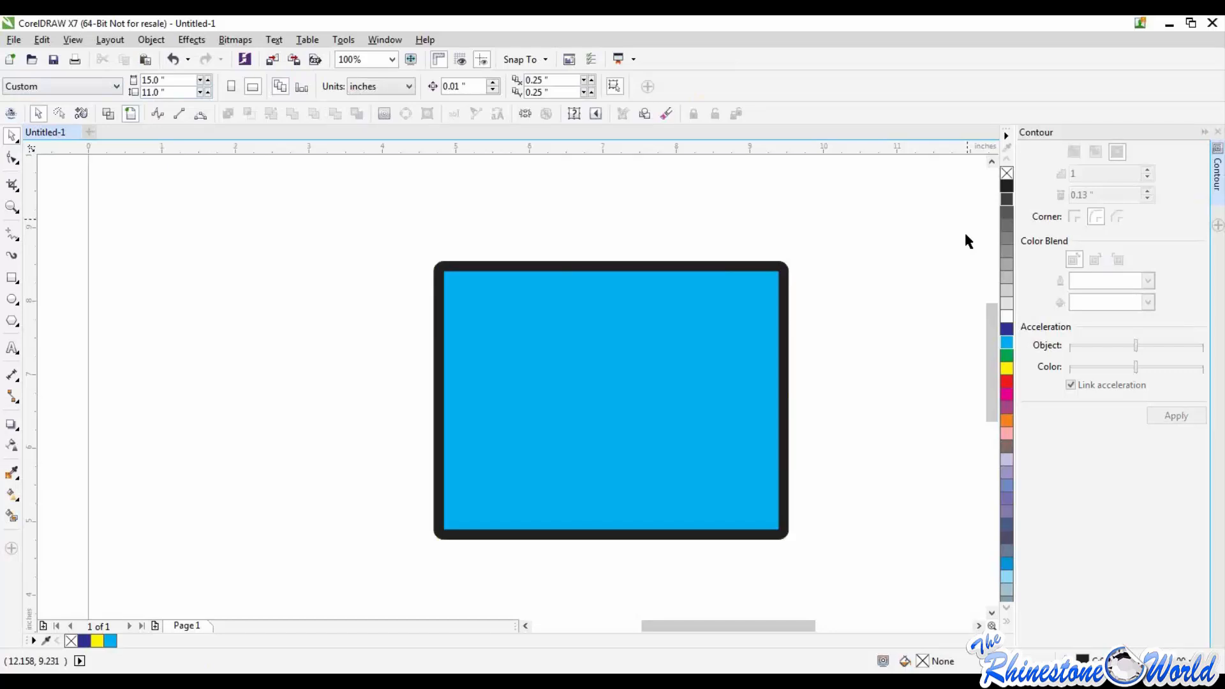
# Step: Close the Contour docker and delete the cyan contoured rectangle from the page
pyautogui.hotkey('ctrl', 'F9')
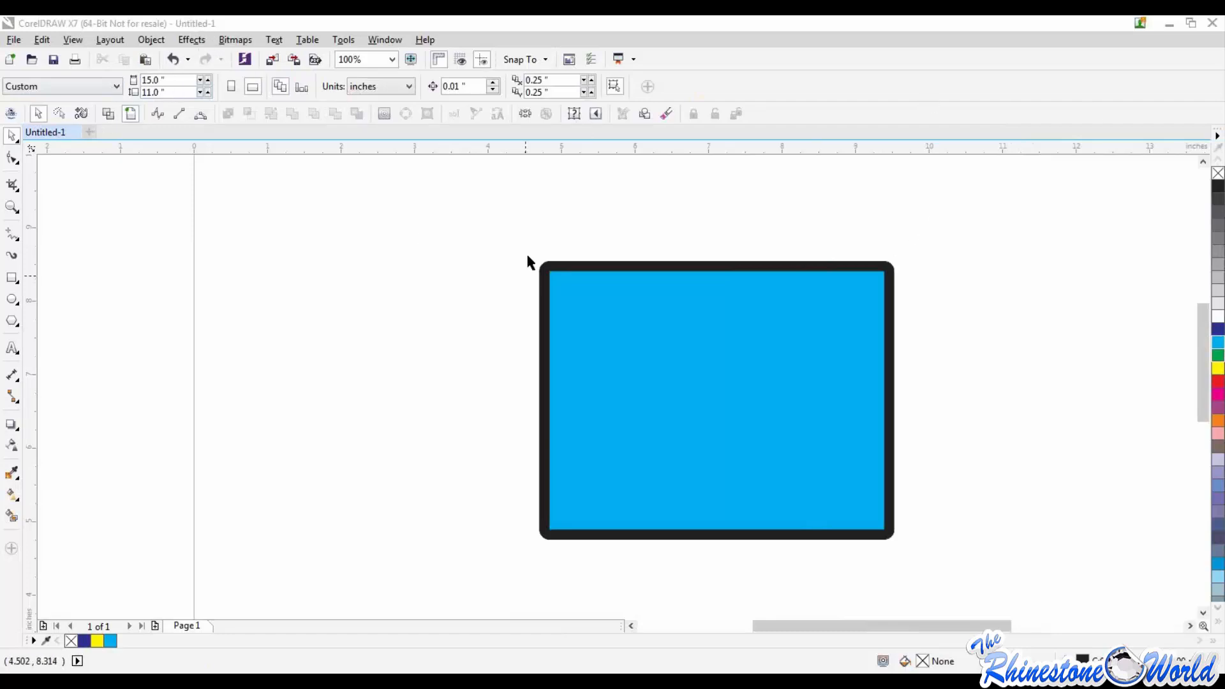
pyautogui.moveTo(521, 231); pyautogui.dragTo(912, 557)
pyautogui.press('Delete')
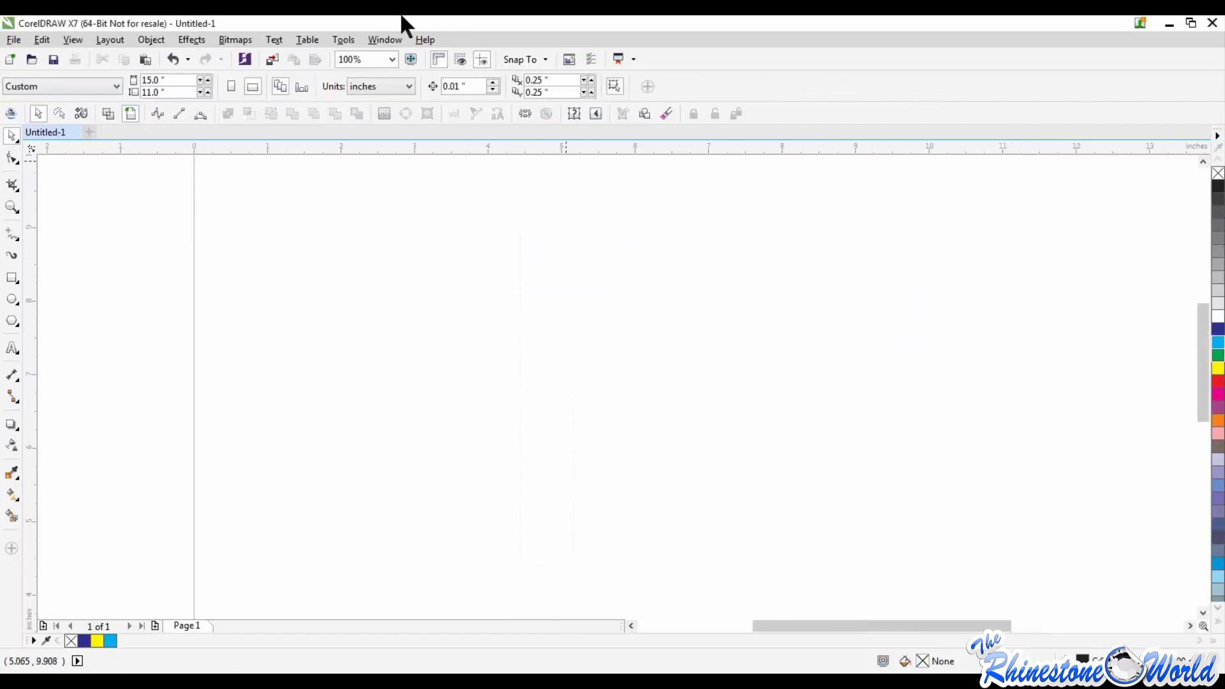
pyautogui.click(251, 40)
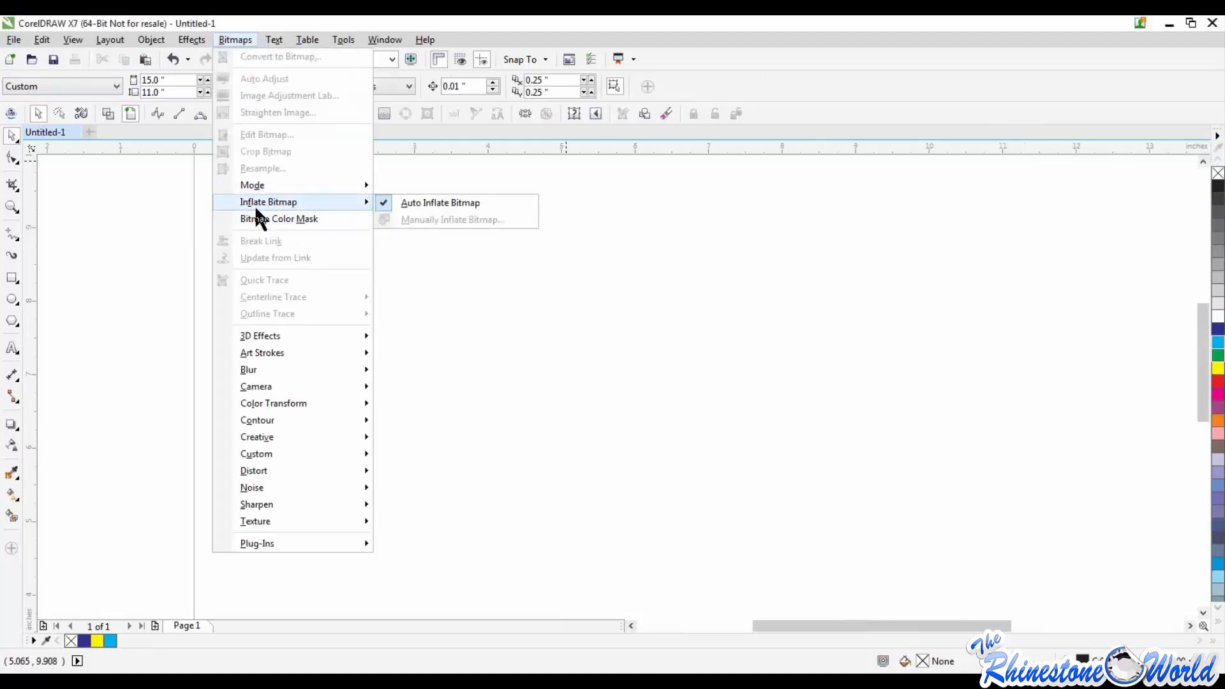
pyautogui.click(158, 236)
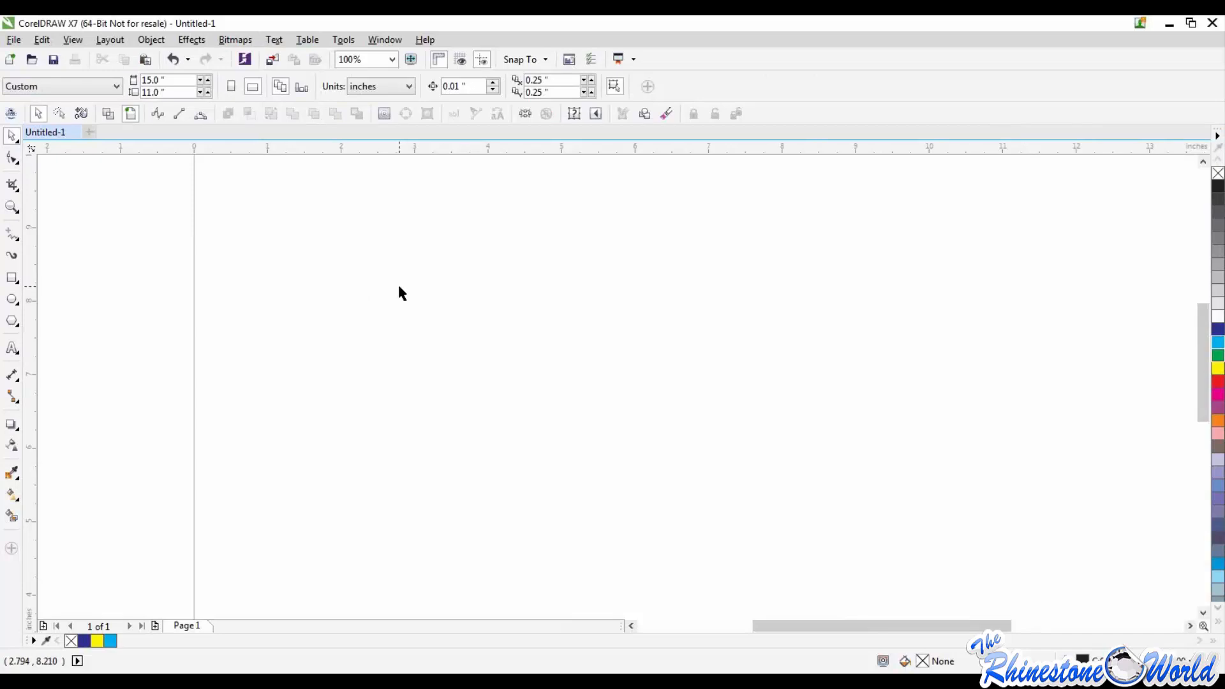
pyautogui.click(235, 40)
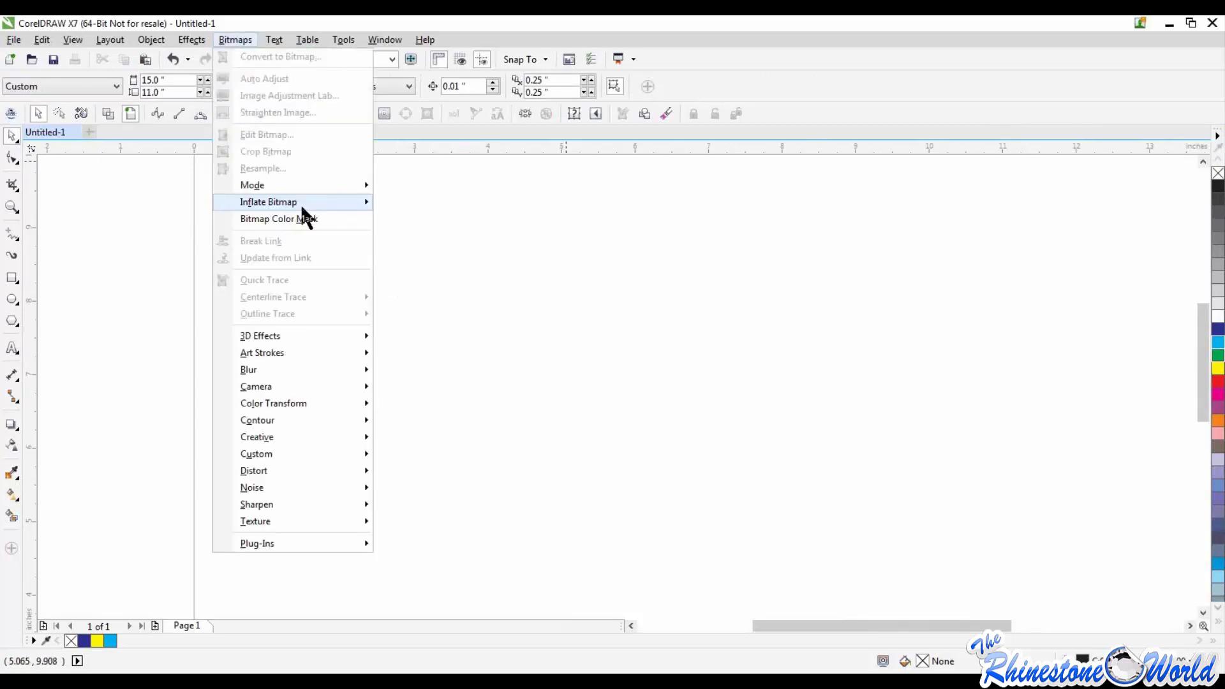
pyautogui.click(148, 222)
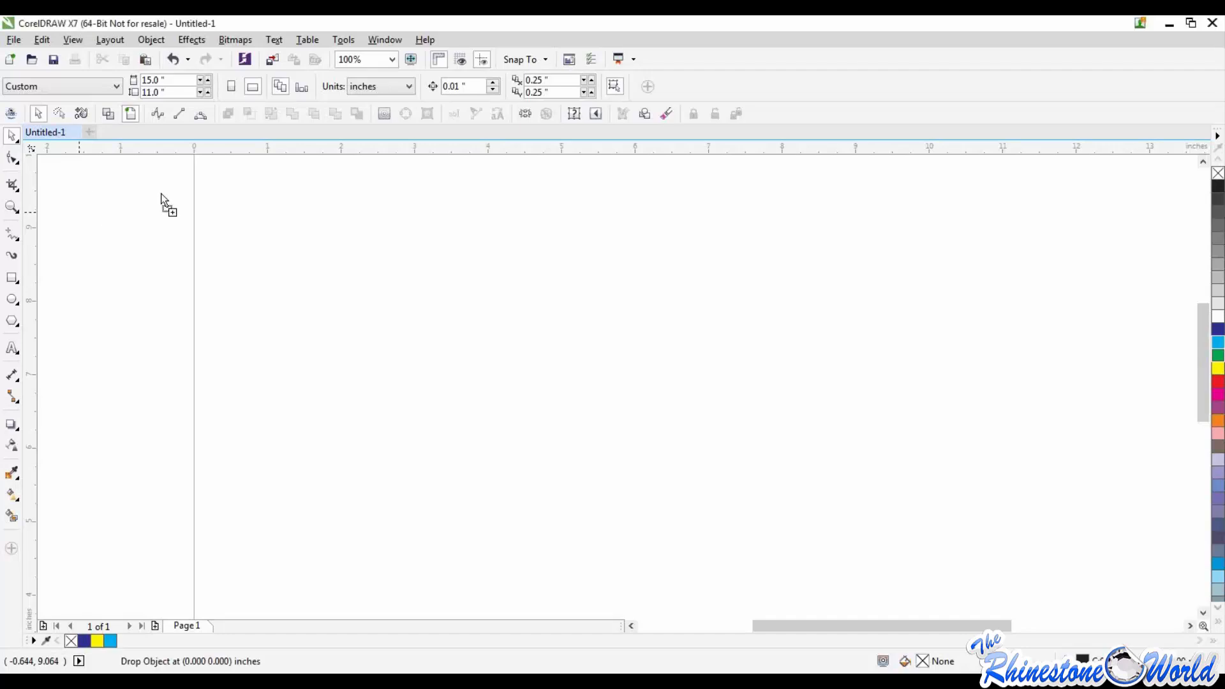
# Step: Place the TRW Giveaway Disaster picture file on the page
pyautogui.moveTo(164, 204)
pyautogui.mouseDown()
pyautogui.moveTo(634, 295)
pyautogui.moveTo(613, 268)
pyautogui.moveTo(586, 349)
pyautogui.mouseUp()
pyautogui.click(315, 373)
pyautogui.scroll(1, 600, 274)
pyautogui.scroll(-2, 600, 274)
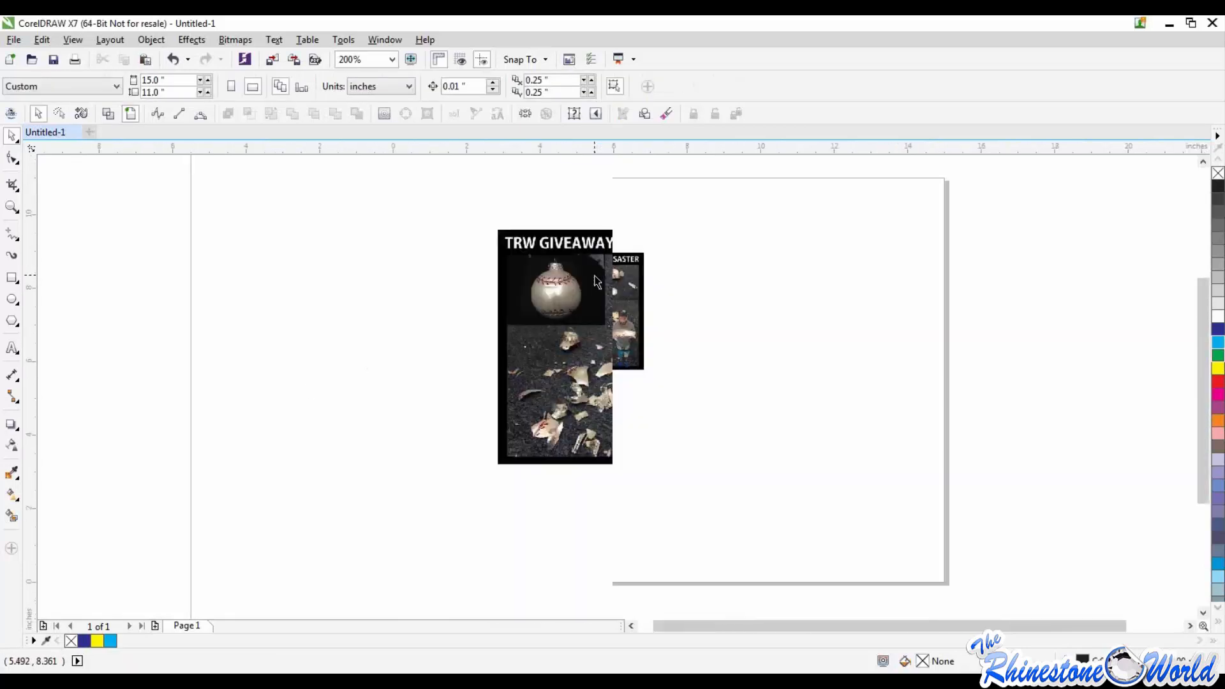
# Step: Enlarge the picture to about 5.53 by 6.64 inches, center it at about X 7.97 and Y 7.48 inches, and deselect it
pyautogui.scroll(2, 570, 285)
pyautogui.click(565, 334)
pyautogui.scroll(-2, 565, 334)
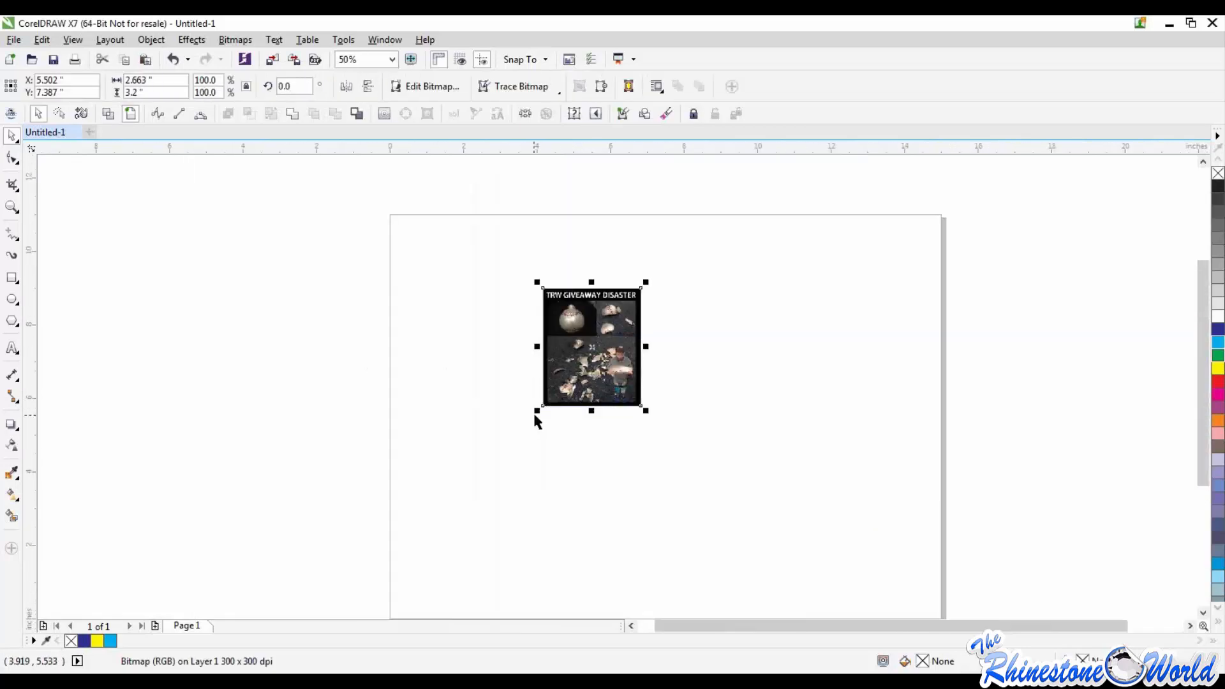
pyautogui.moveTo(537, 411); pyautogui.dragTo(432, 538)
pyautogui.moveTo(488, 464); pyautogui.dragTo(633, 397)
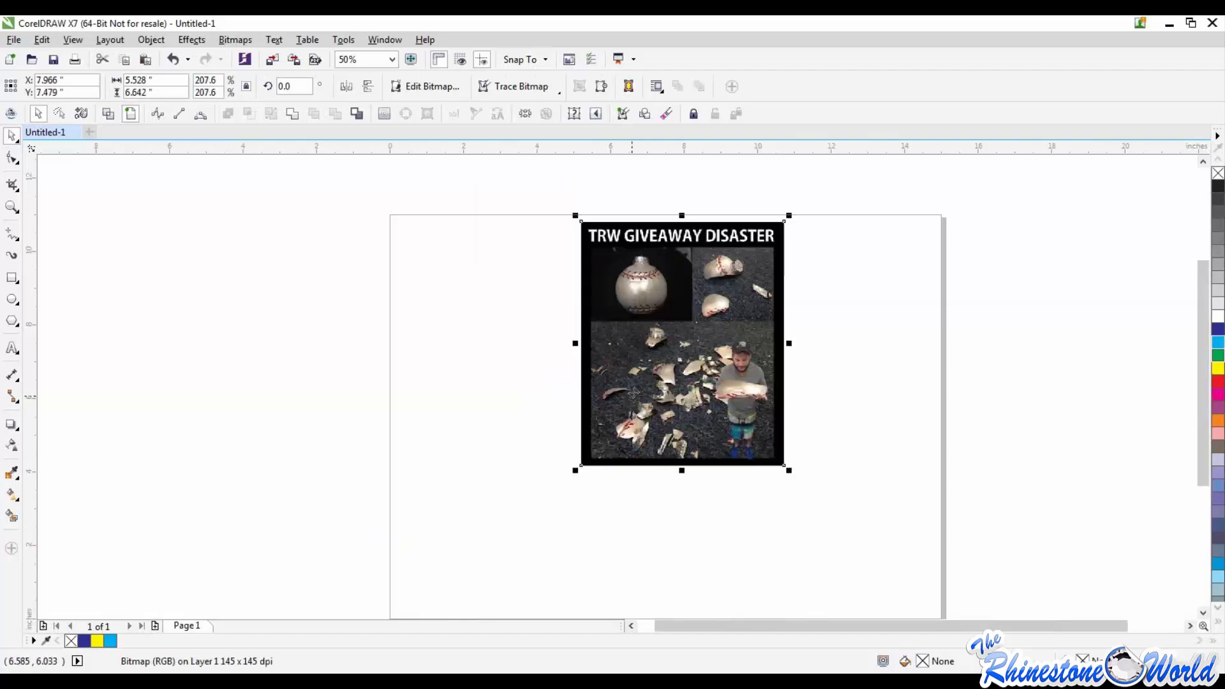
pyautogui.click(824, 463)
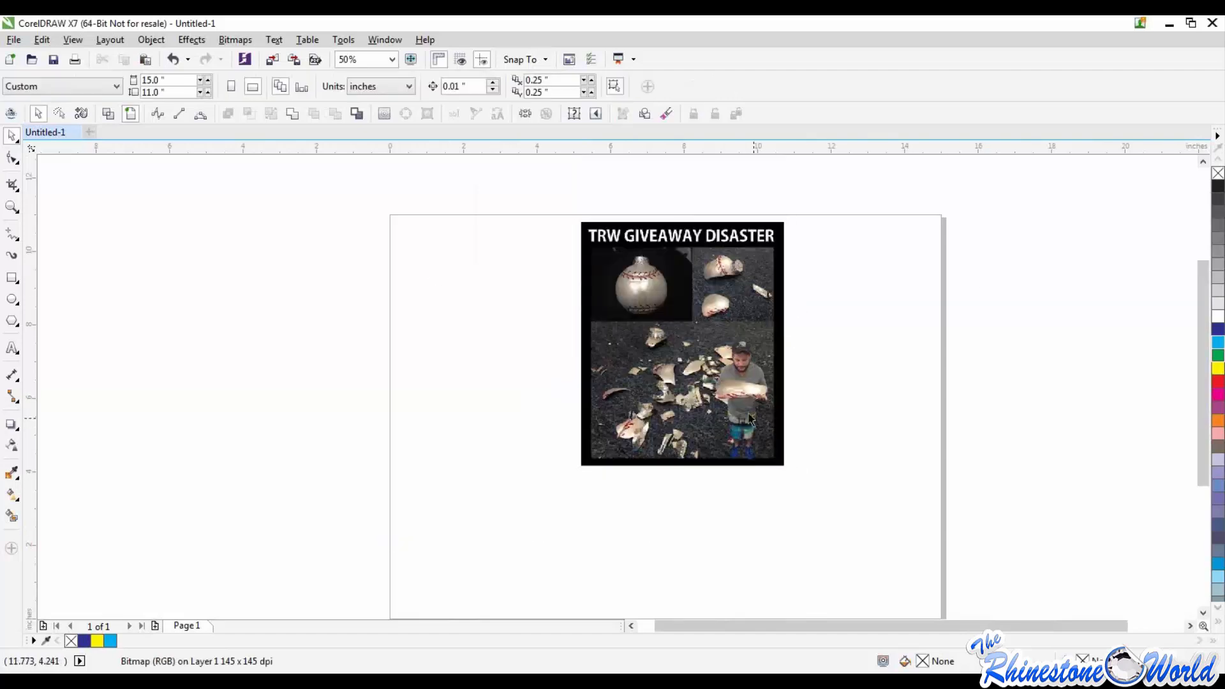
# Step: Move the picture toward the left side of the page, centering it at about X 4.05 and Y 7.23 inches
pyautogui.scroll(1, 702, 325)
pyautogui.scroll(-1, 702, 329)
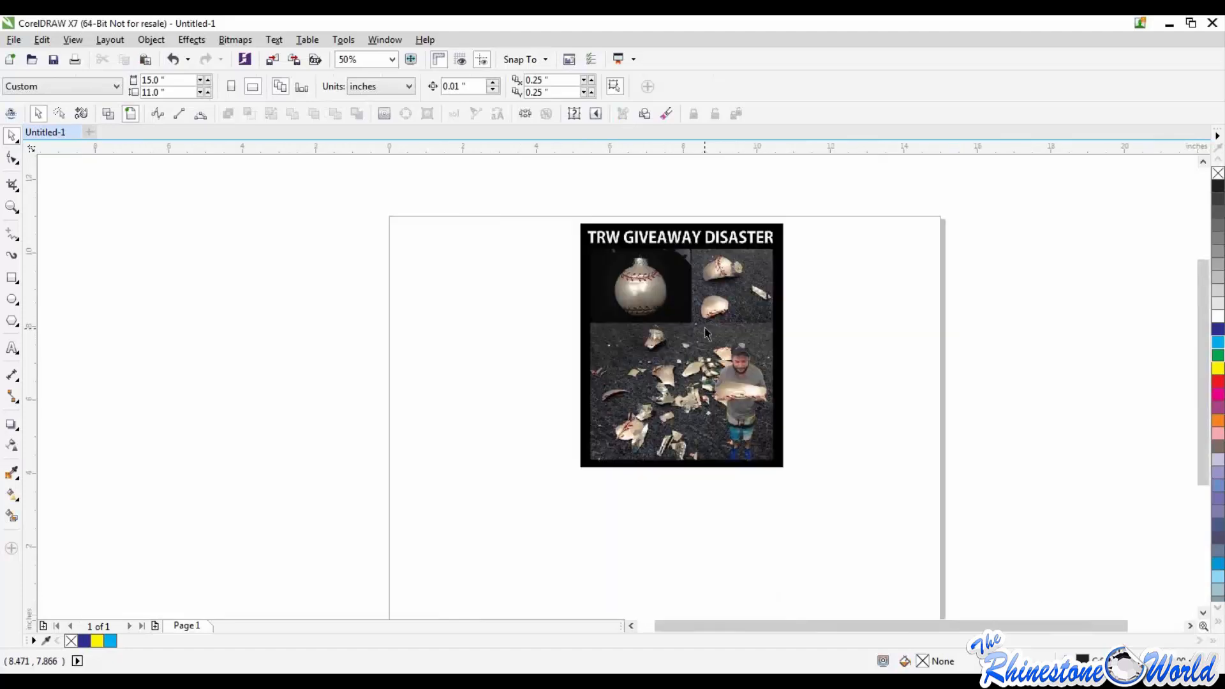
pyautogui.scroll(2, 718, 351)
pyautogui.scroll(-1, 731, 373)
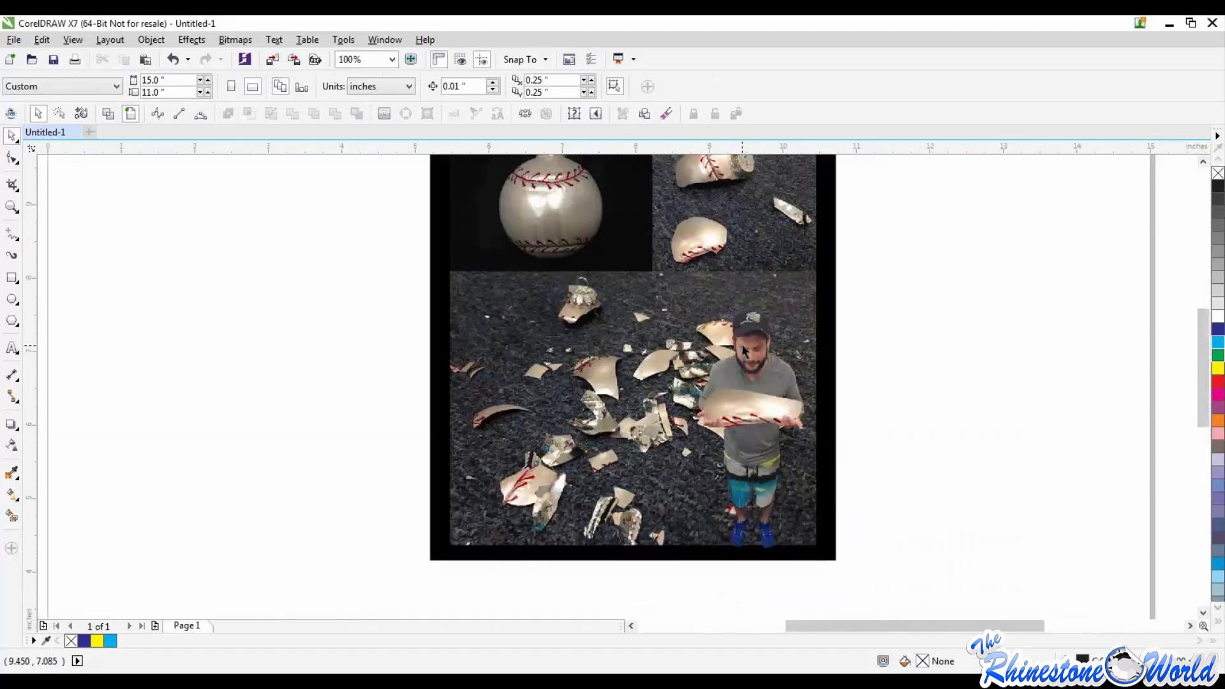
pyautogui.scroll(1, 743, 356)
pyautogui.scroll(-1, 744, 354)
pyautogui.scroll(-1, 745, 355)
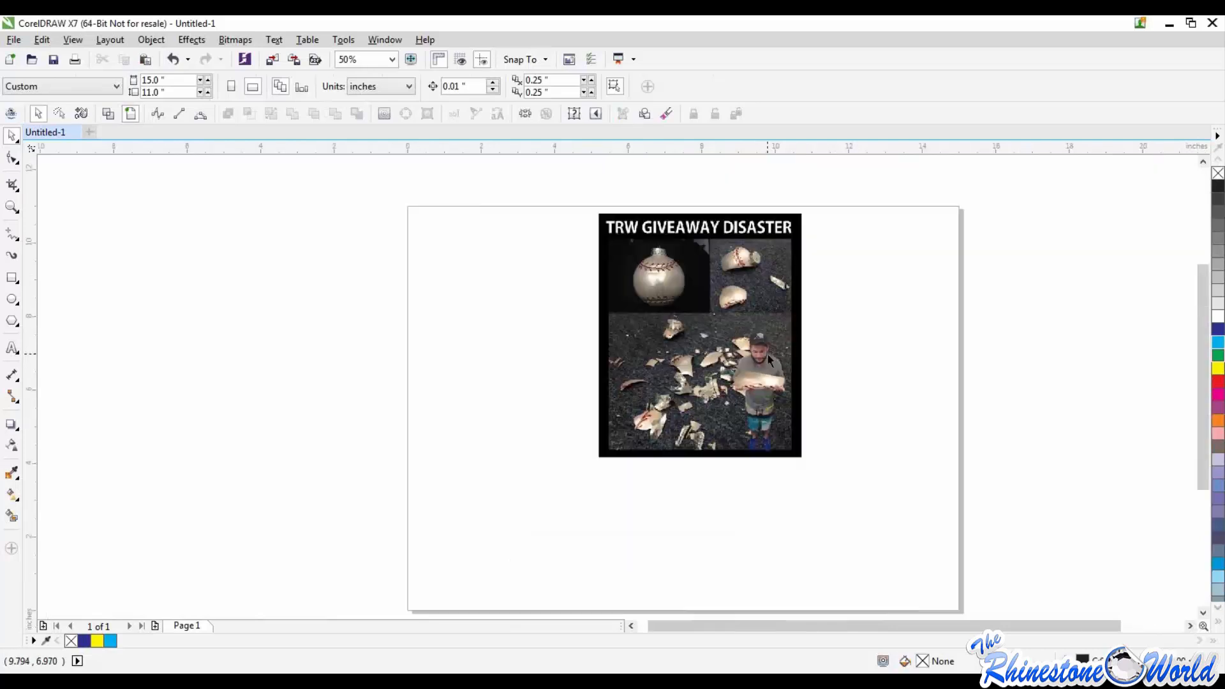
pyautogui.moveTo(627, 265); pyautogui.dragTo(577, 272)
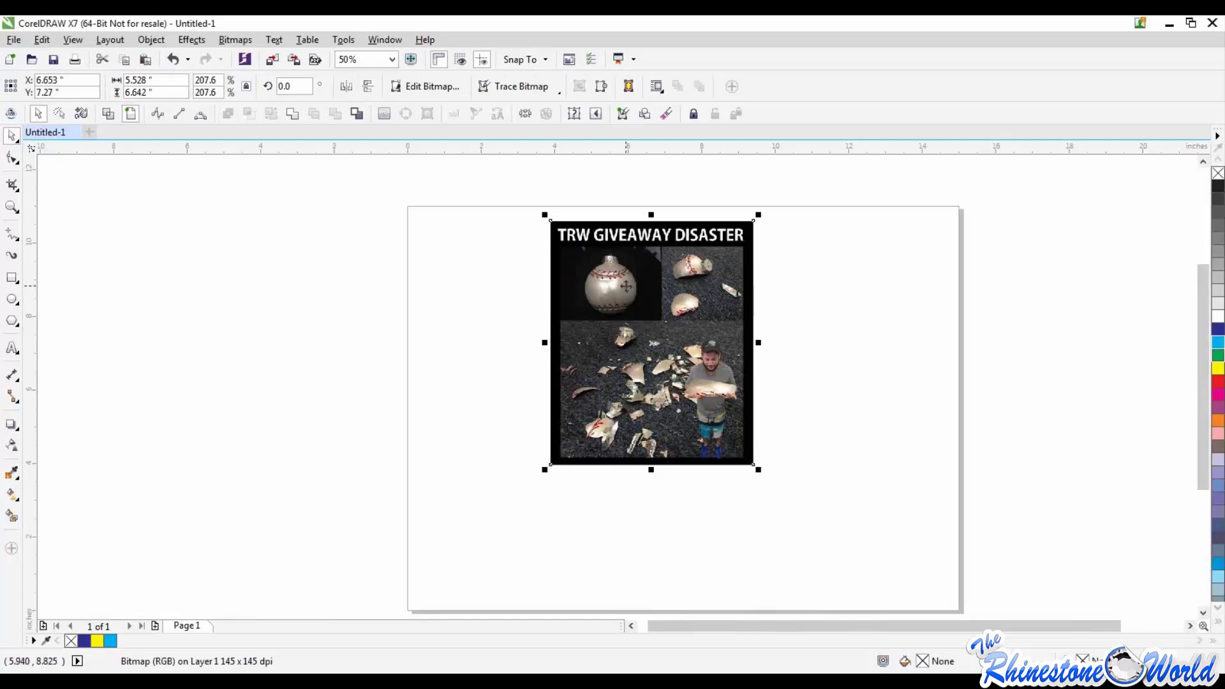
pyautogui.moveTo(626, 286); pyautogui.dragTo(531, 287)
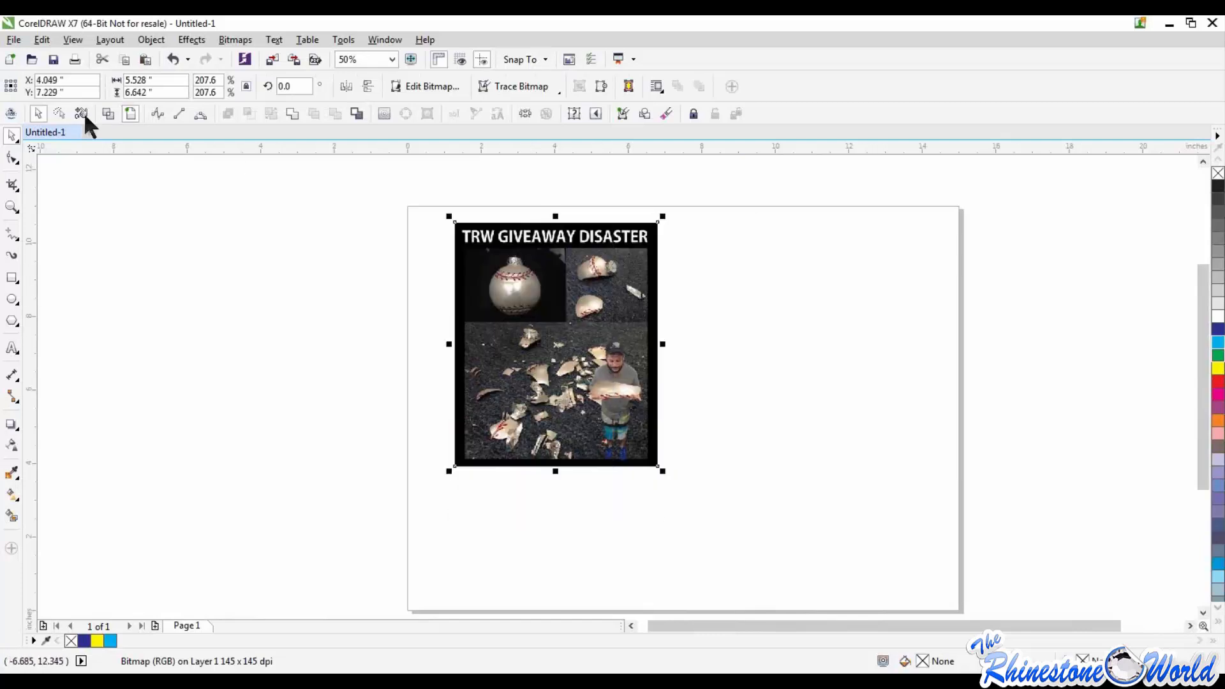
# Step: Switch to wireframe view to examine how the picture displays, and restore the full-color view
pyautogui.click(73, 39)
pyautogui.click(79, 71)
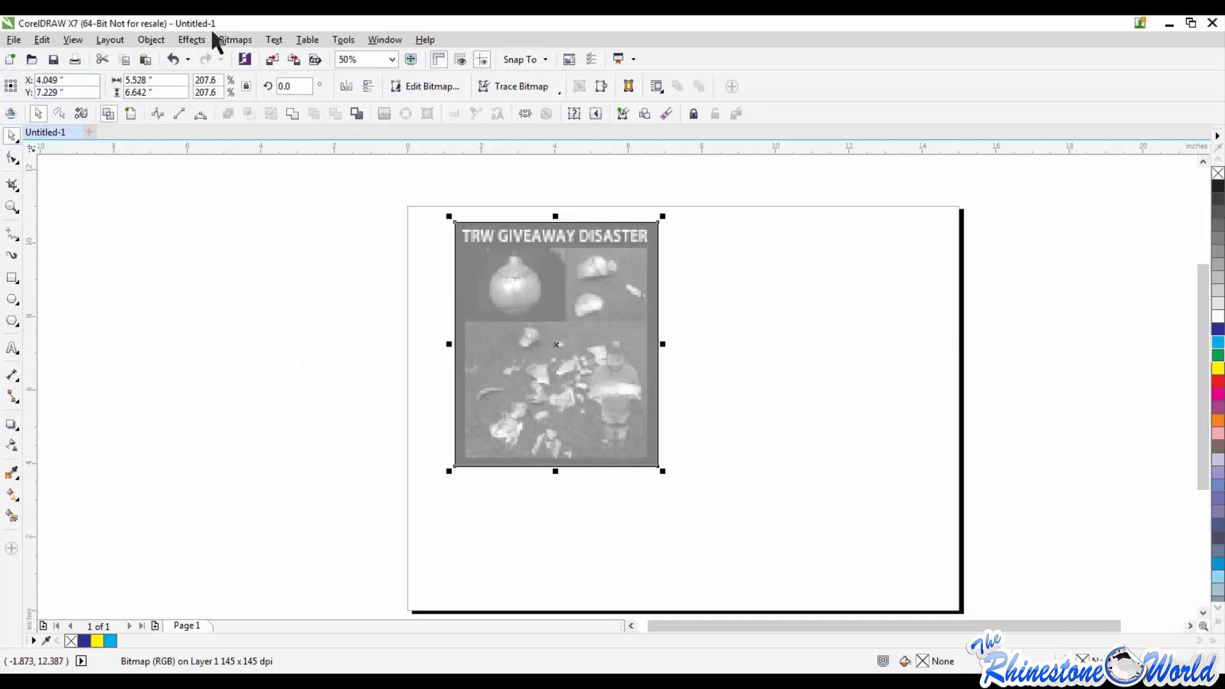
pyautogui.click(72, 42)
pyautogui.click(96, 123)
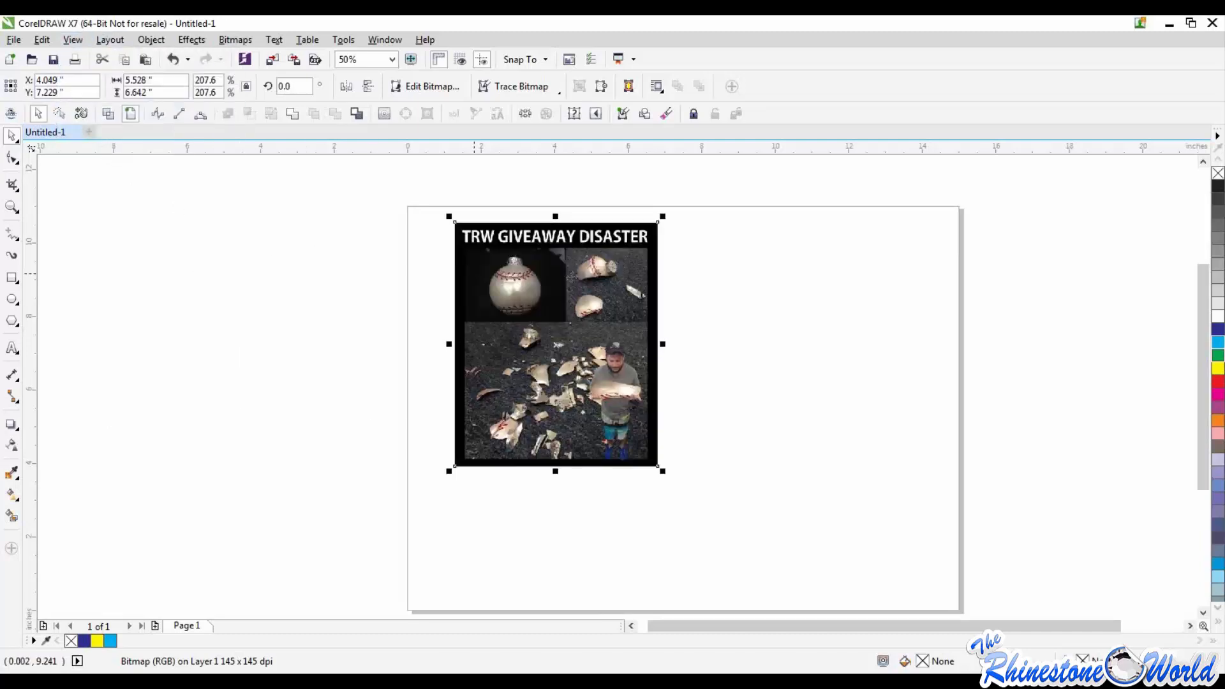
pyautogui.click(238, 40)
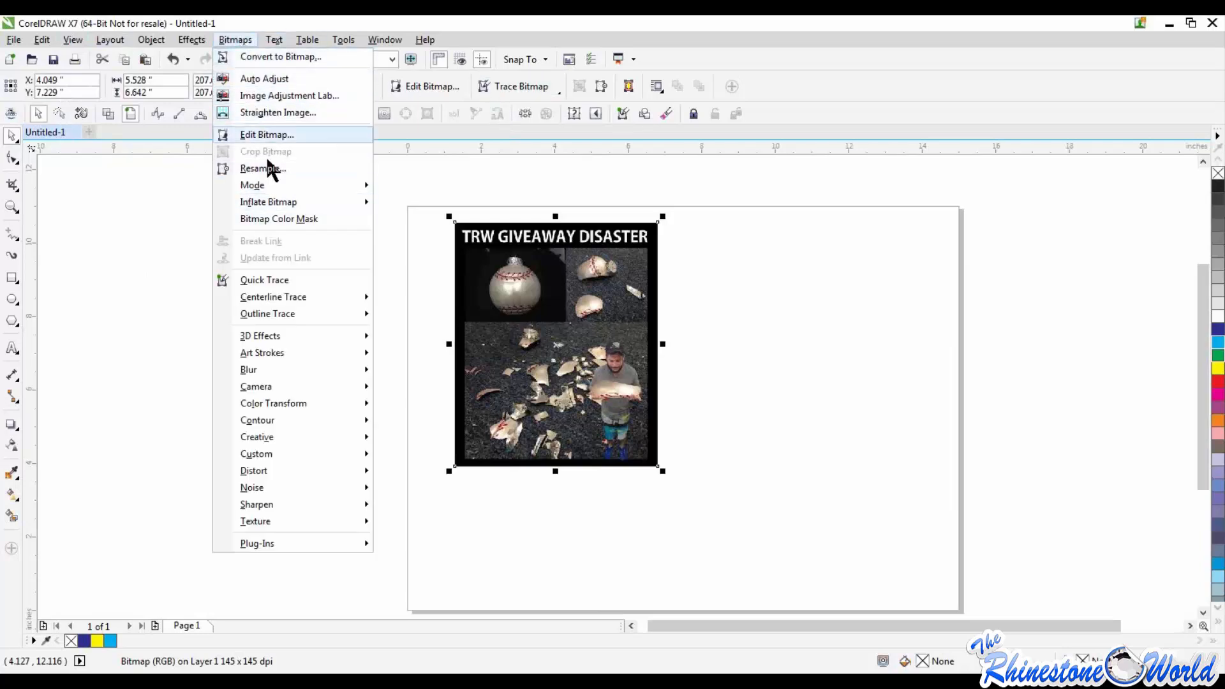
pyautogui.click(445, 158)
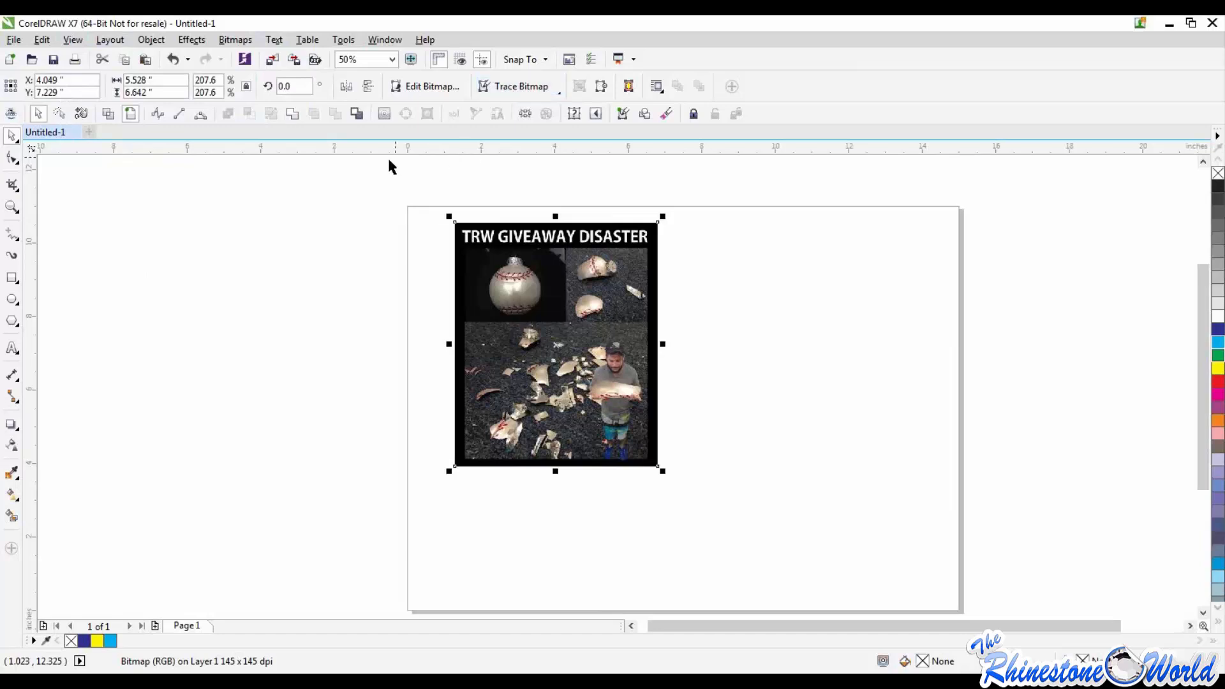
# Step: Delete the picture from the page and undo the deletion
pyautogui.moveTo(398, 193); pyautogui.dragTo(815, 559)
pyautogui.press('Delete')
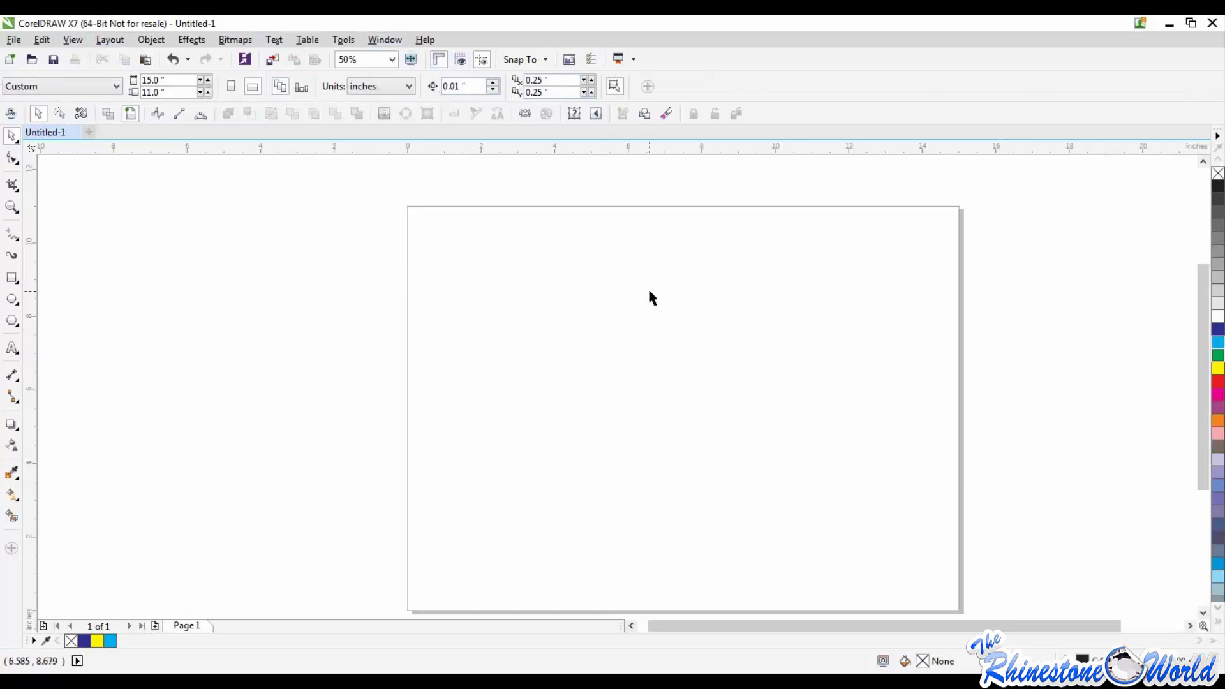
pyautogui.hotkey('ctrl', 'z')
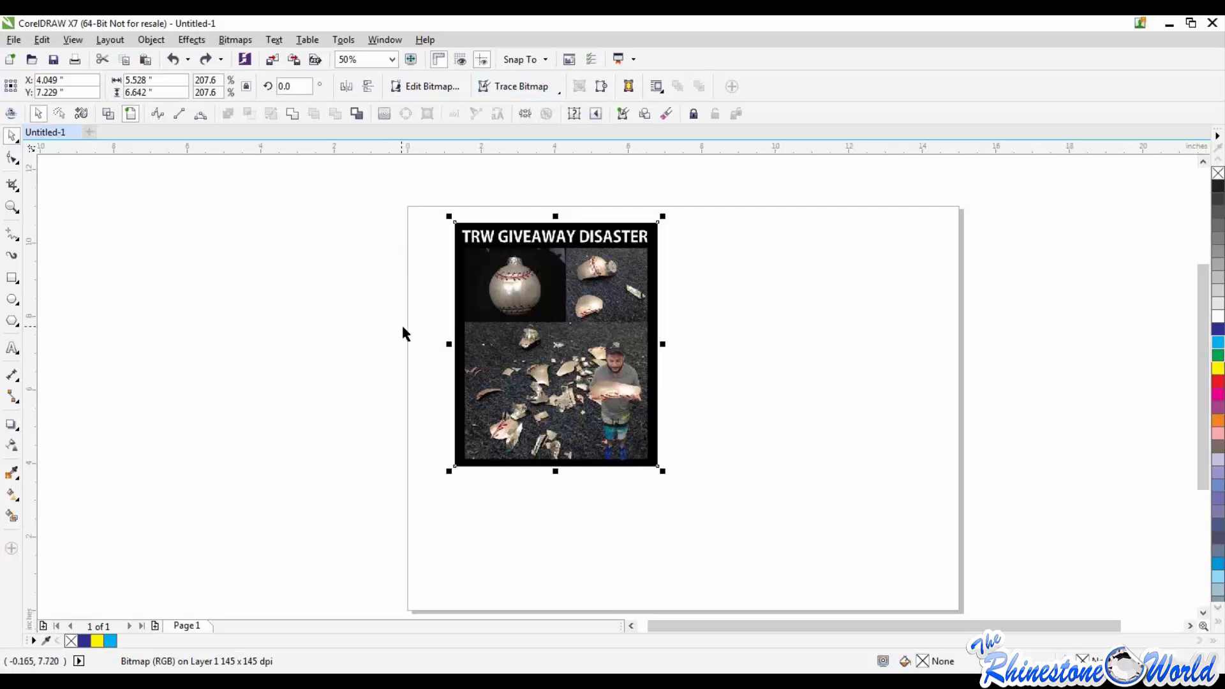
# Step: Convert the selected picture into vector shapes with Quick Trace
pyautogui.click(516, 90)
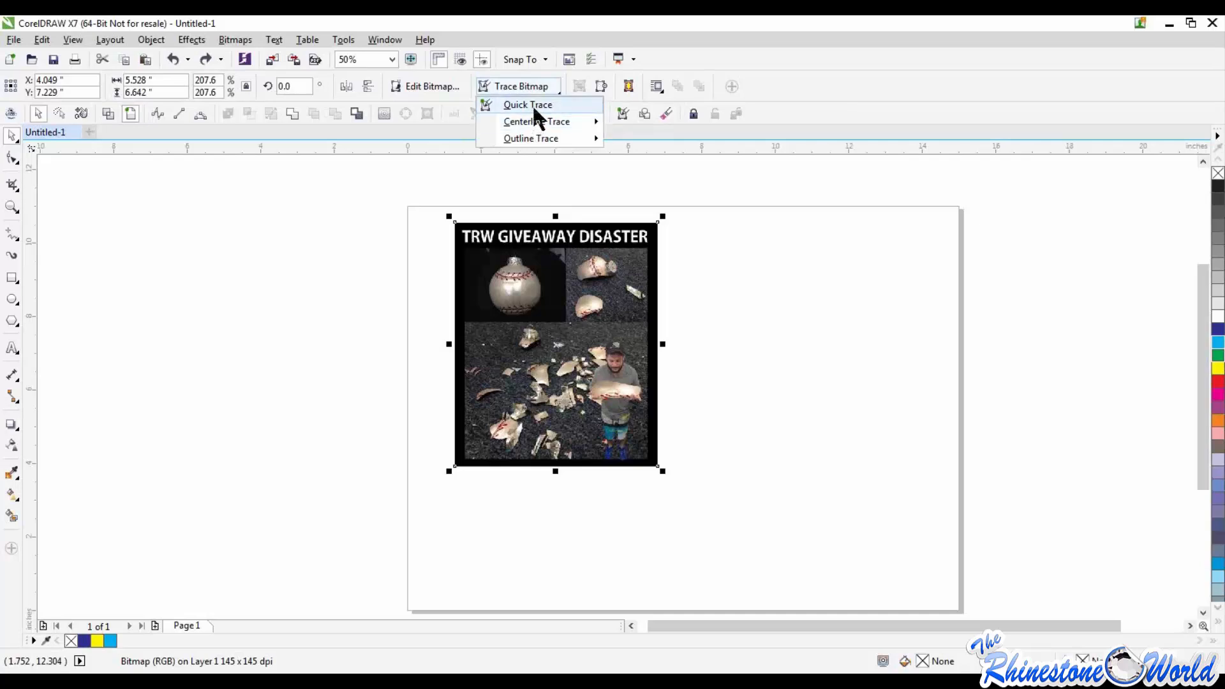
pyautogui.click(345, 280)
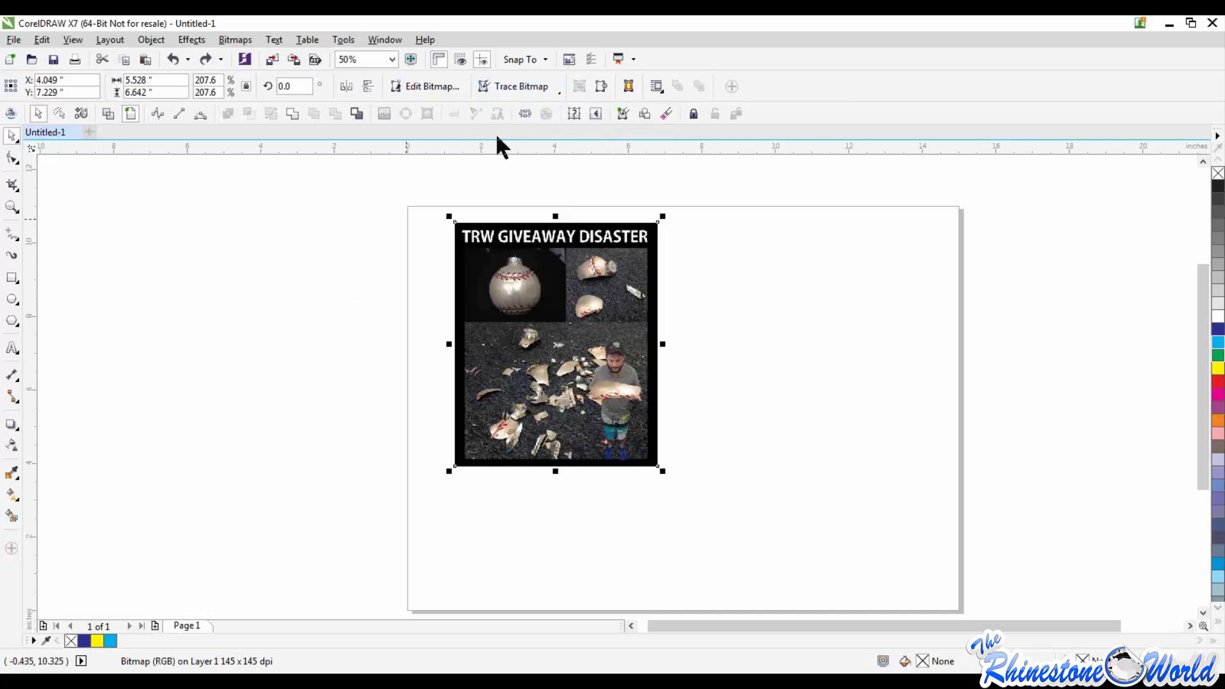
pyautogui.click(529, 84)
pyautogui.click(520, 105)
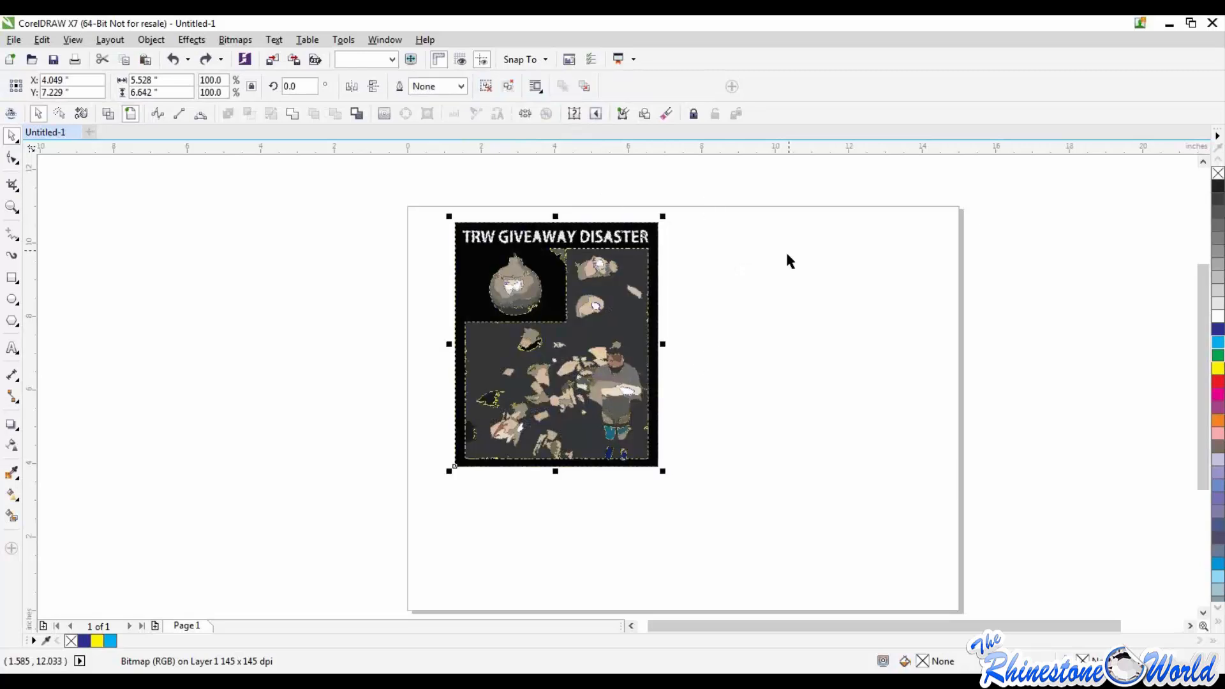
# Step: Move the traced copy beside the original picture, centering it at about X 10.78 and Y 7.13 inches
pyautogui.moveTo(487, 307); pyautogui.dragTo(850, 345)
pyautogui.click(784, 371)
pyautogui.scroll(2, 930, 369)
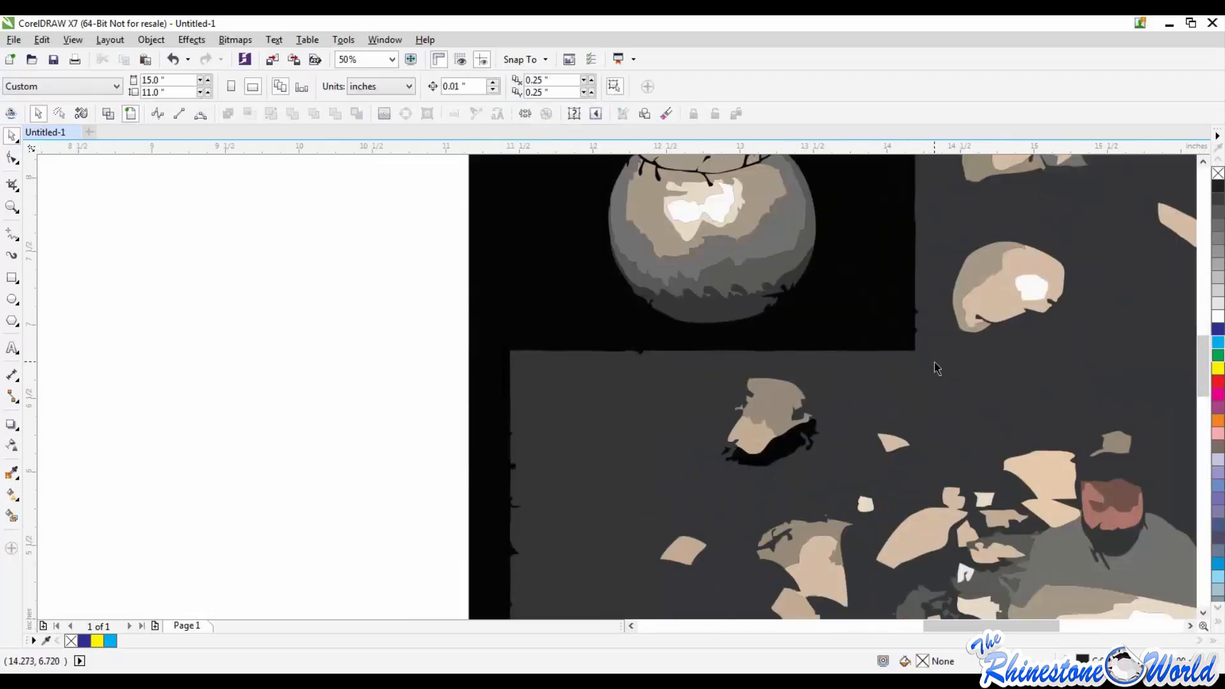
pyautogui.scroll(-3, 934, 362)
pyautogui.scroll(1, 947, 387)
pyautogui.moveTo(957, 383)
pyautogui.mouseDown()
pyautogui.moveTo(797, 458)
pyautogui.moveTo(826, 348)
pyautogui.moveTo(841, 343)
pyautogui.mouseUp()
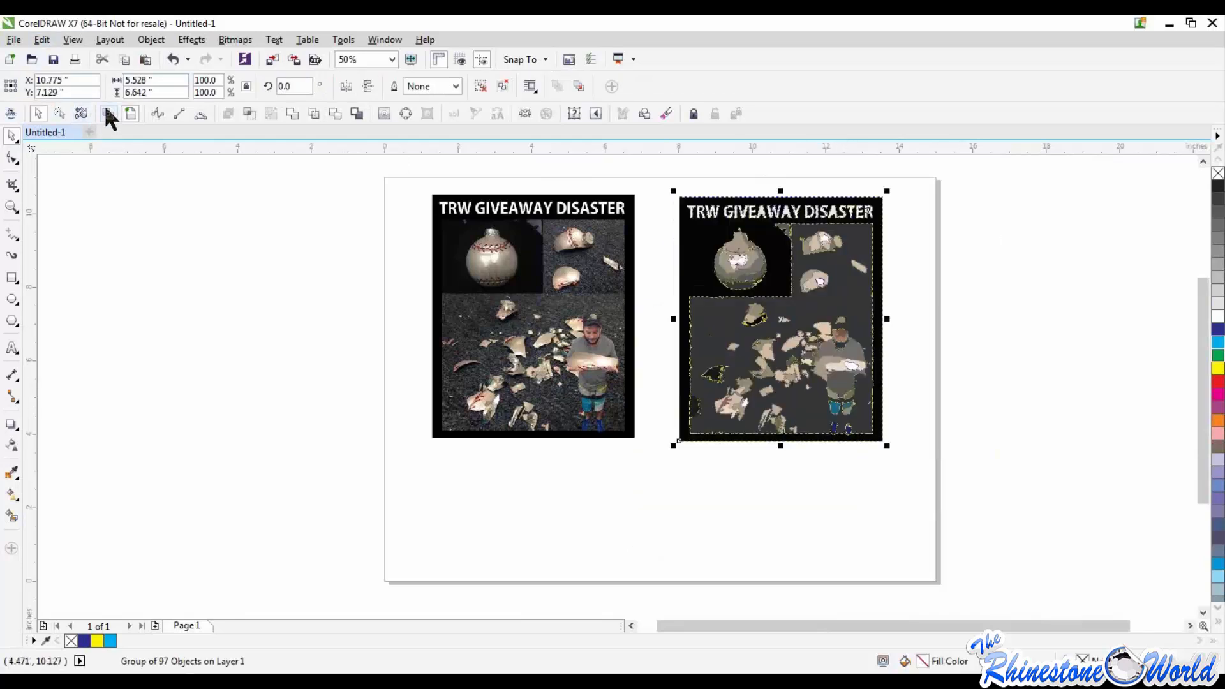
# Step: Switch to wireframe view and compare the traced outlines of the lettering, ornament and figure with the original bitmap
pyautogui.click(73, 40)
pyautogui.click(93, 74)
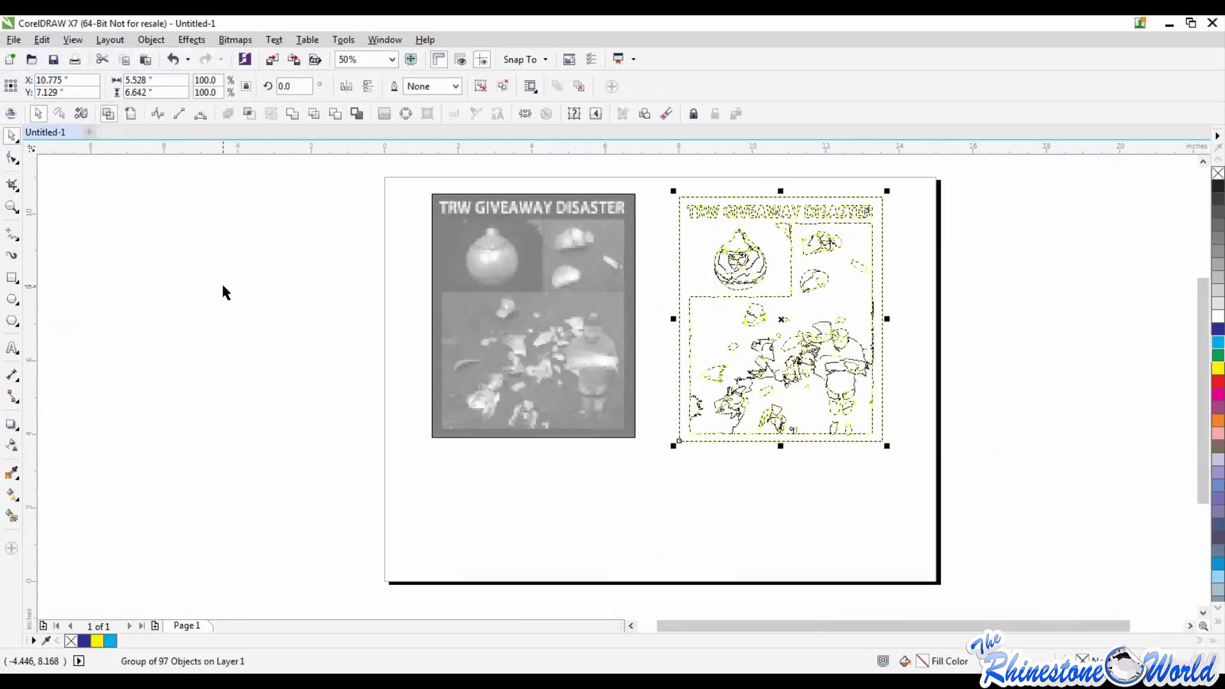
pyautogui.scroll(2, 817, 328)
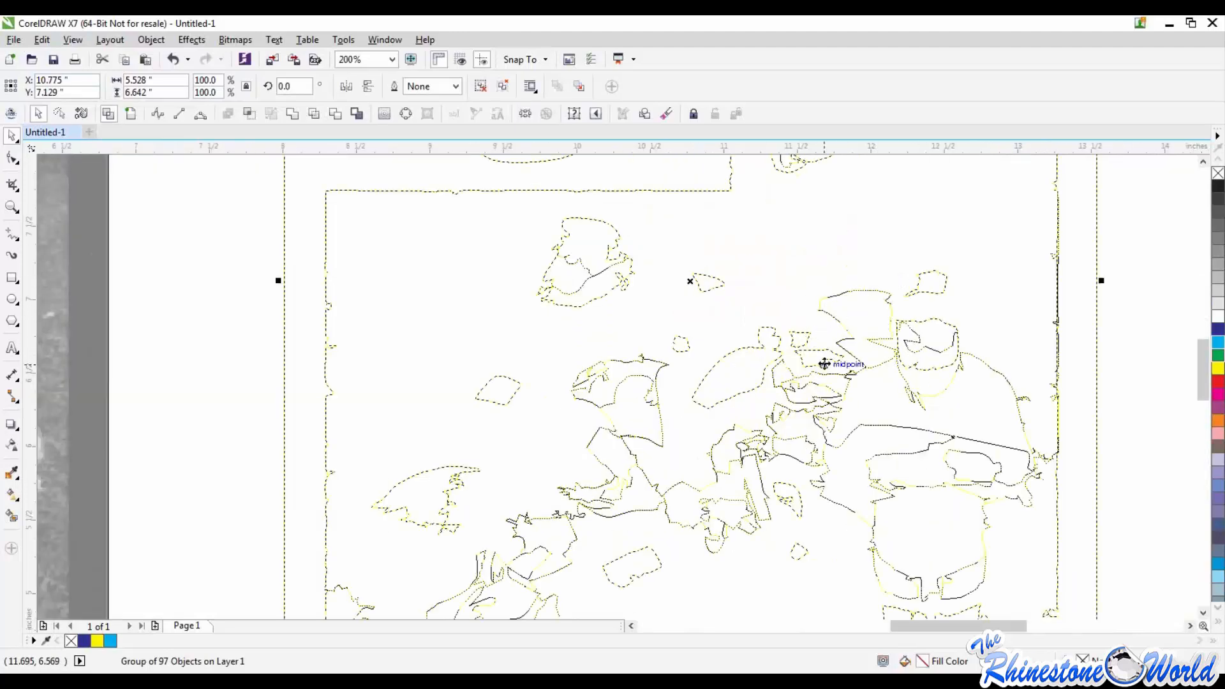
pyautogui.scroll(-2, 821, 355)
pyautogui.scroll(2, 732, 231)
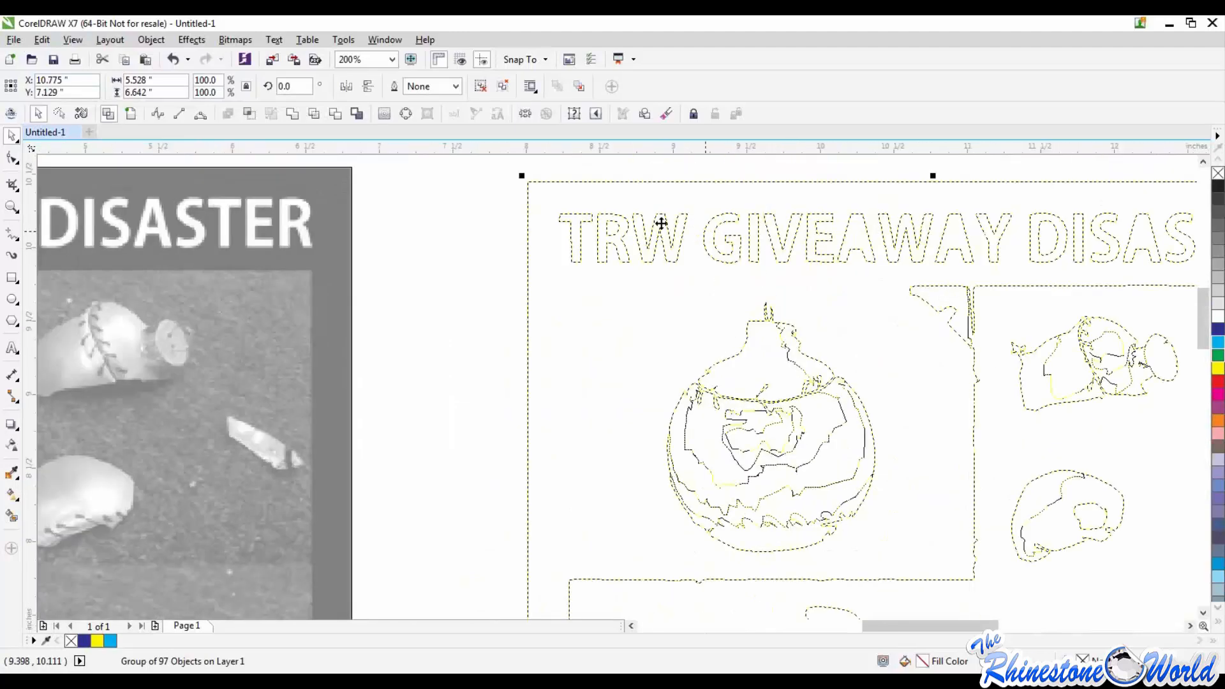
pyautogui.scroll(-2, 936, 241)
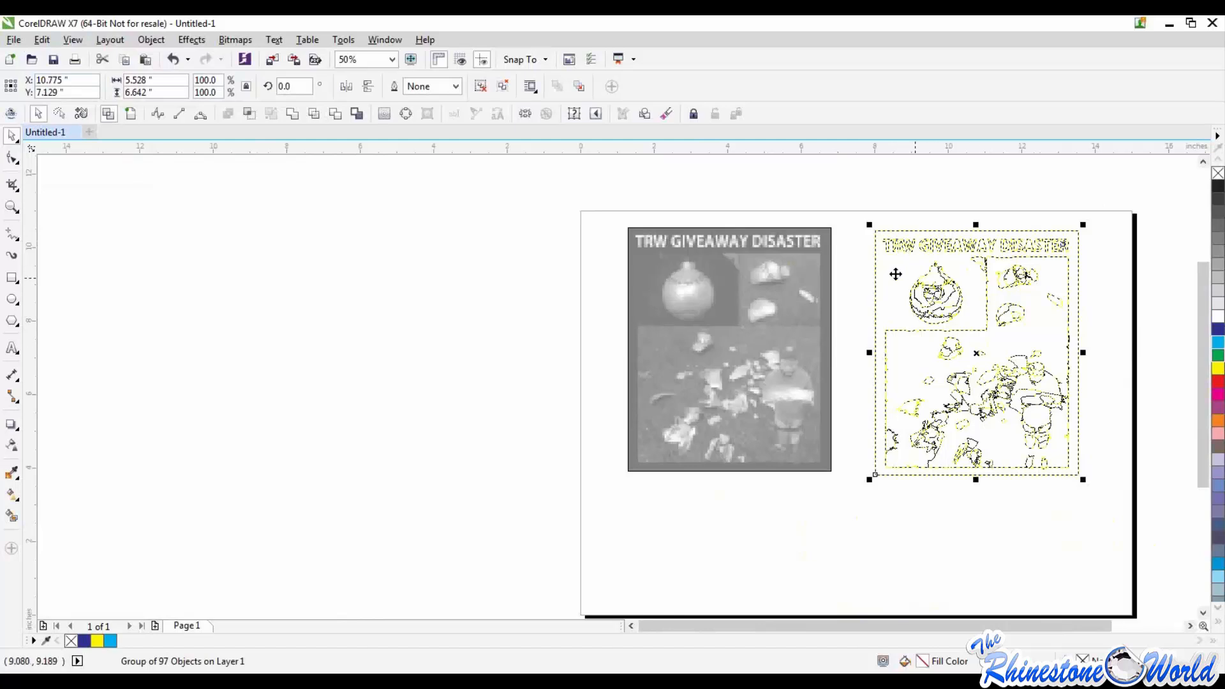
pyautogui.click(853, 252)
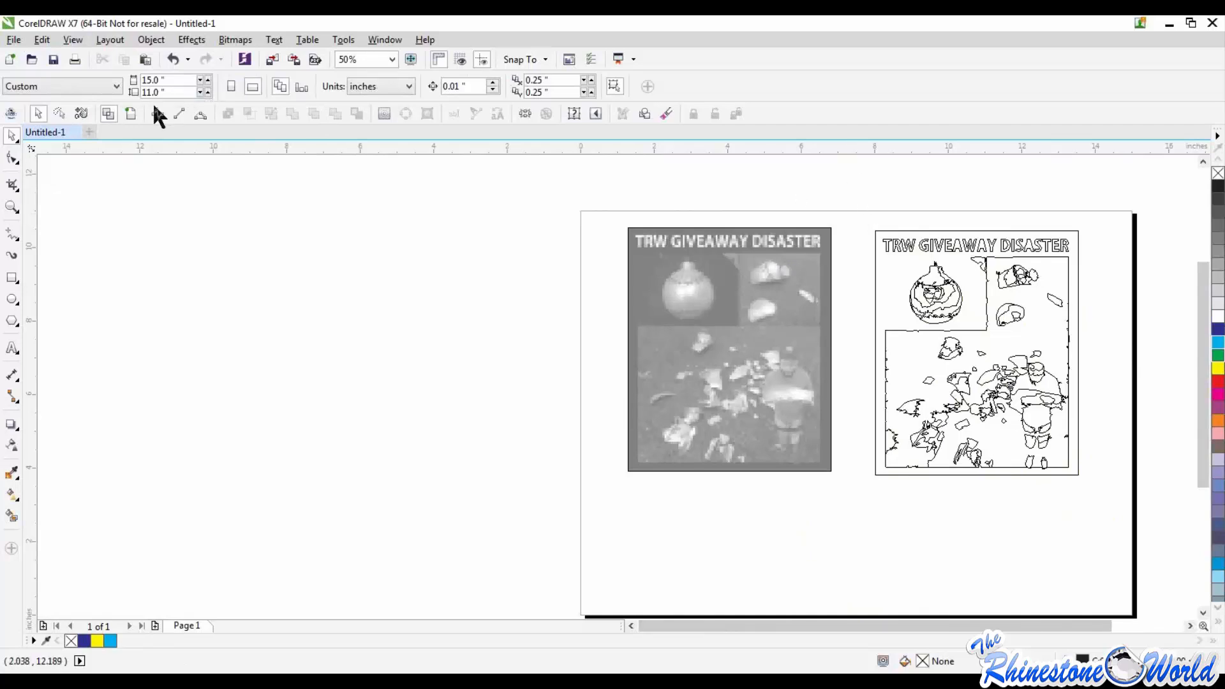
# Step: Undo the quick trace of the picture and start an outline trace with the Logo image type
pyautogui.hotkey('ctrl', 'z')
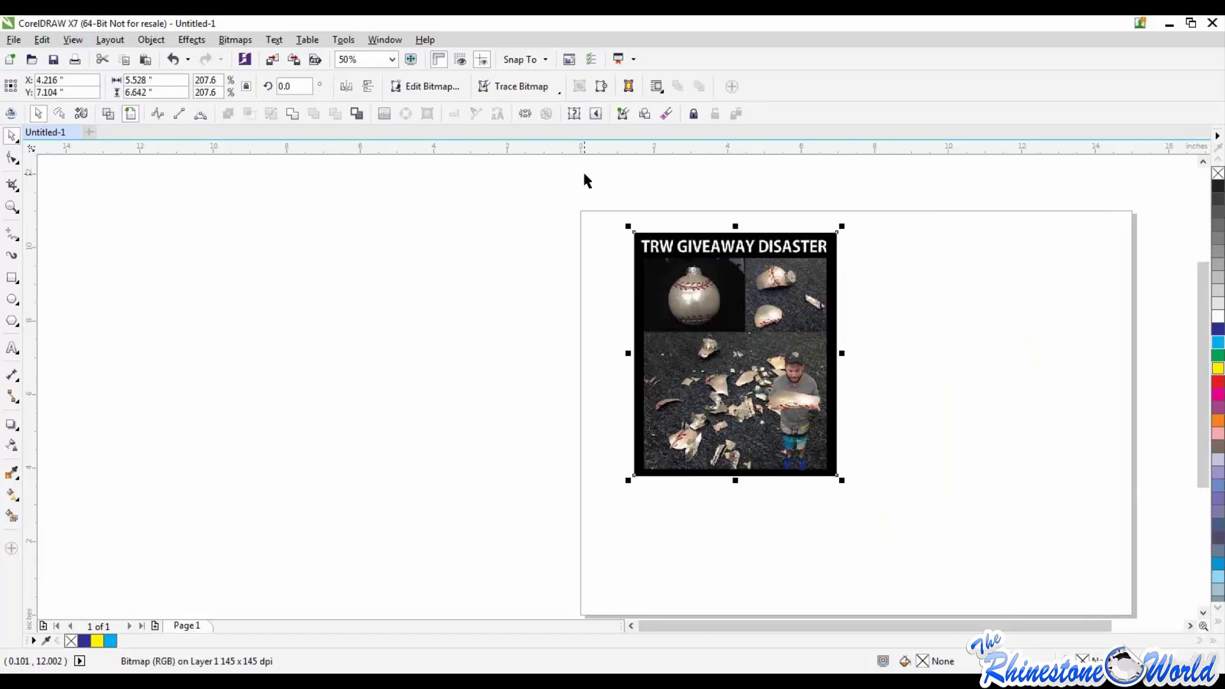
pyautogui.click(525, 86)
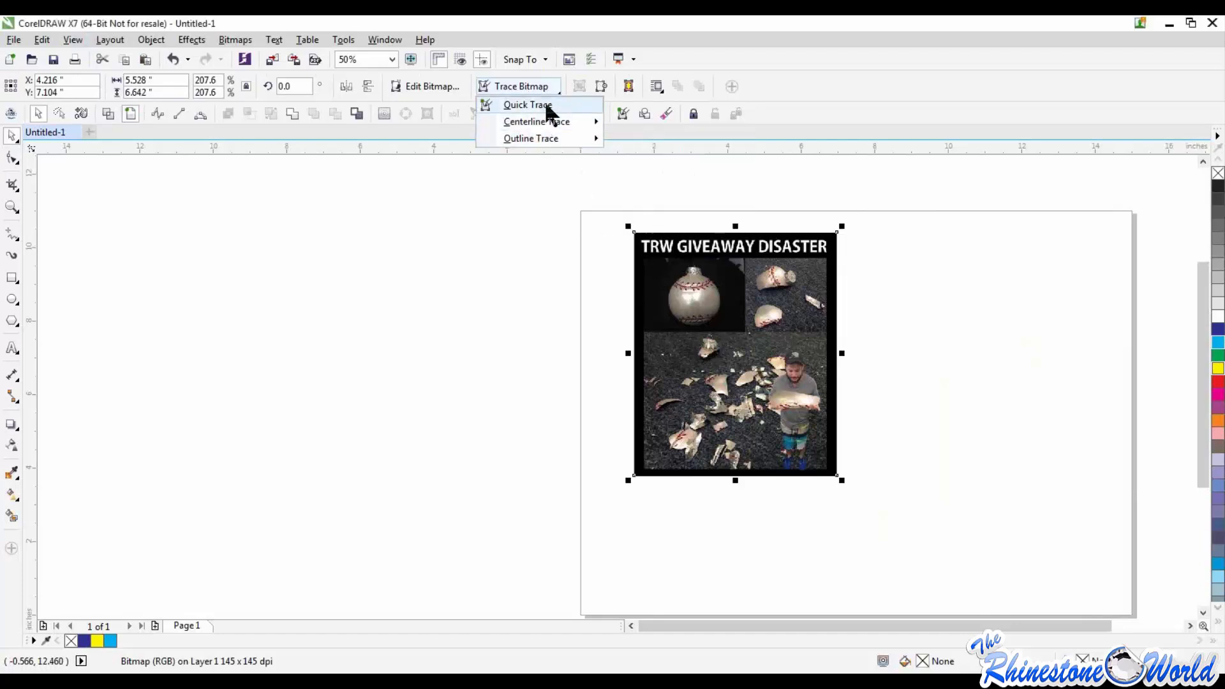
pyautogui.moveTo(548, 121)
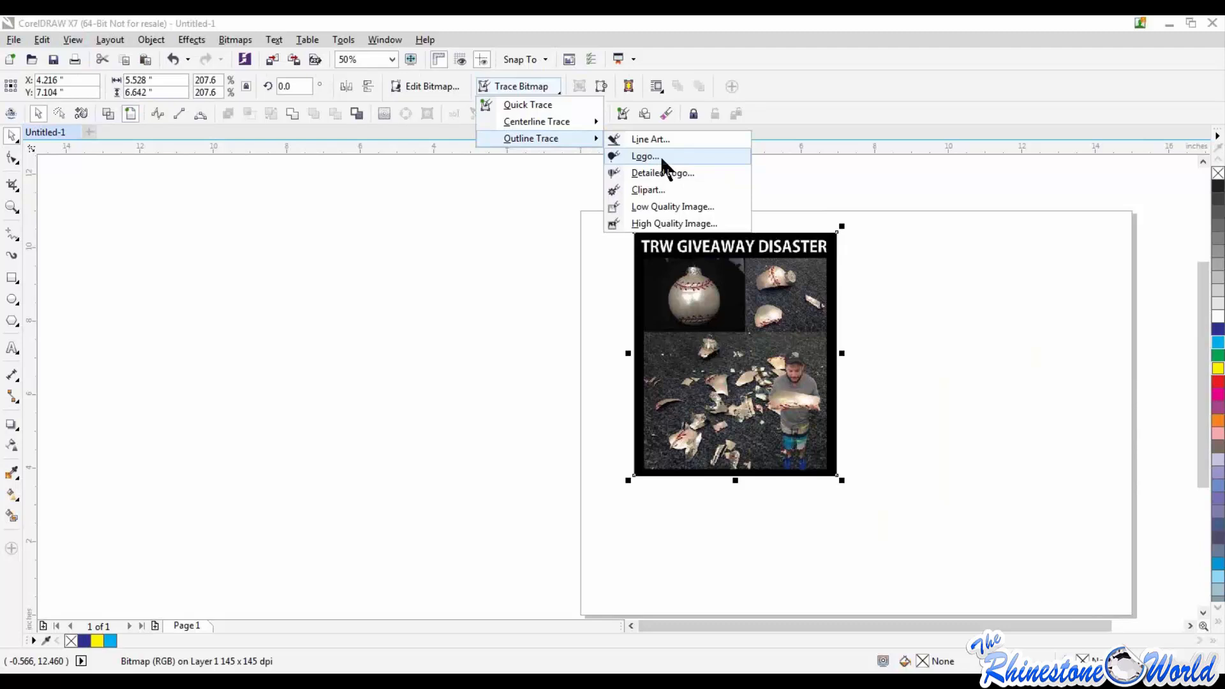
pyautogui.click(660, 156)
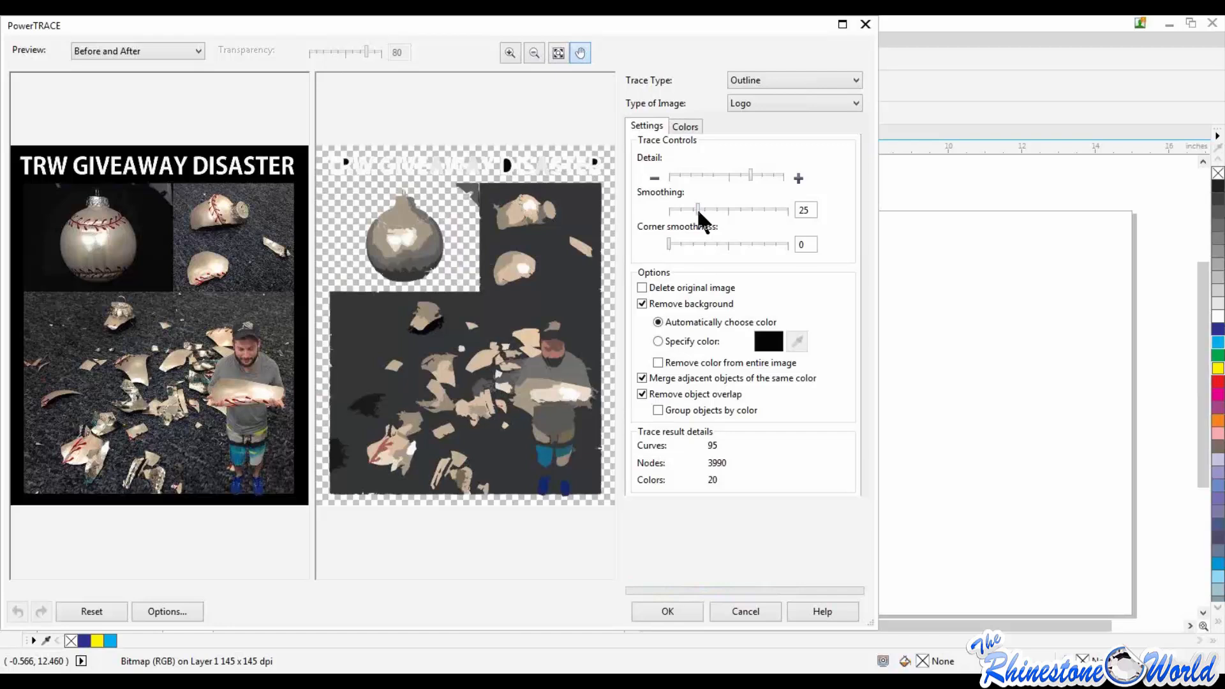
# Step: Try the trace with smoothing 41 and a lower detail level, and cancel it
pyautogui.moveTo(698, 210); pyautogui.dragTo(707, 209)
pyautogui.click(718, 210)
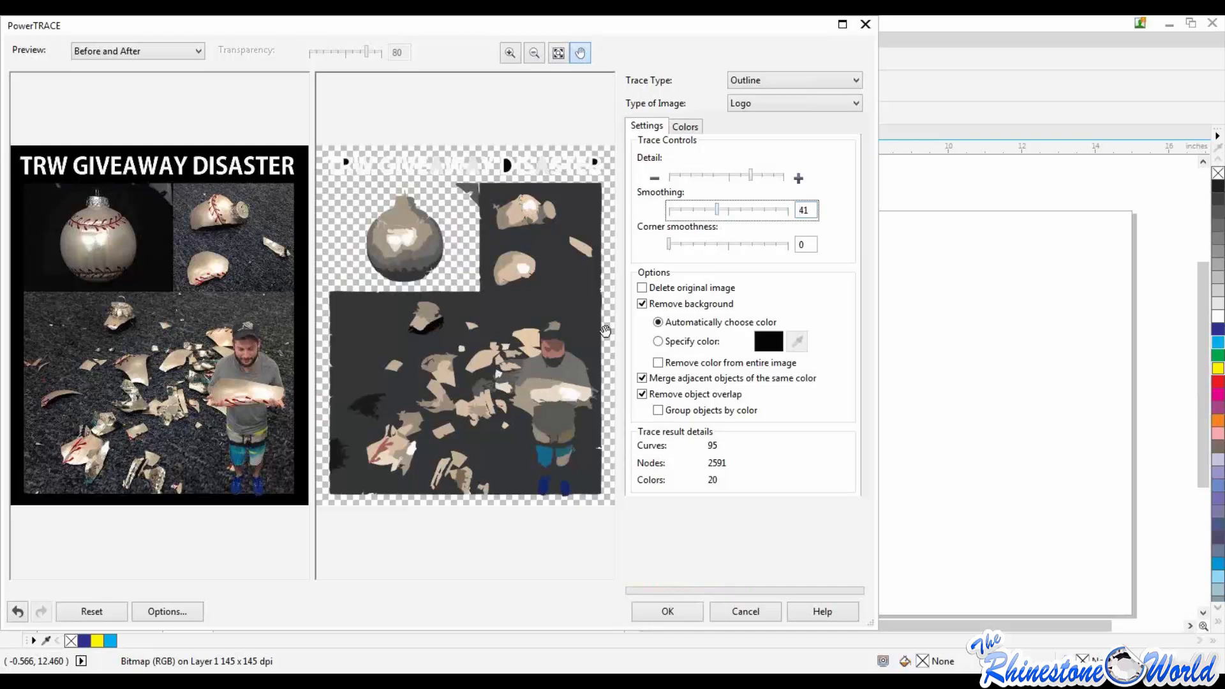
pyautogui.moveTo(752, 173); pyautogui.dragTo(736, 176)
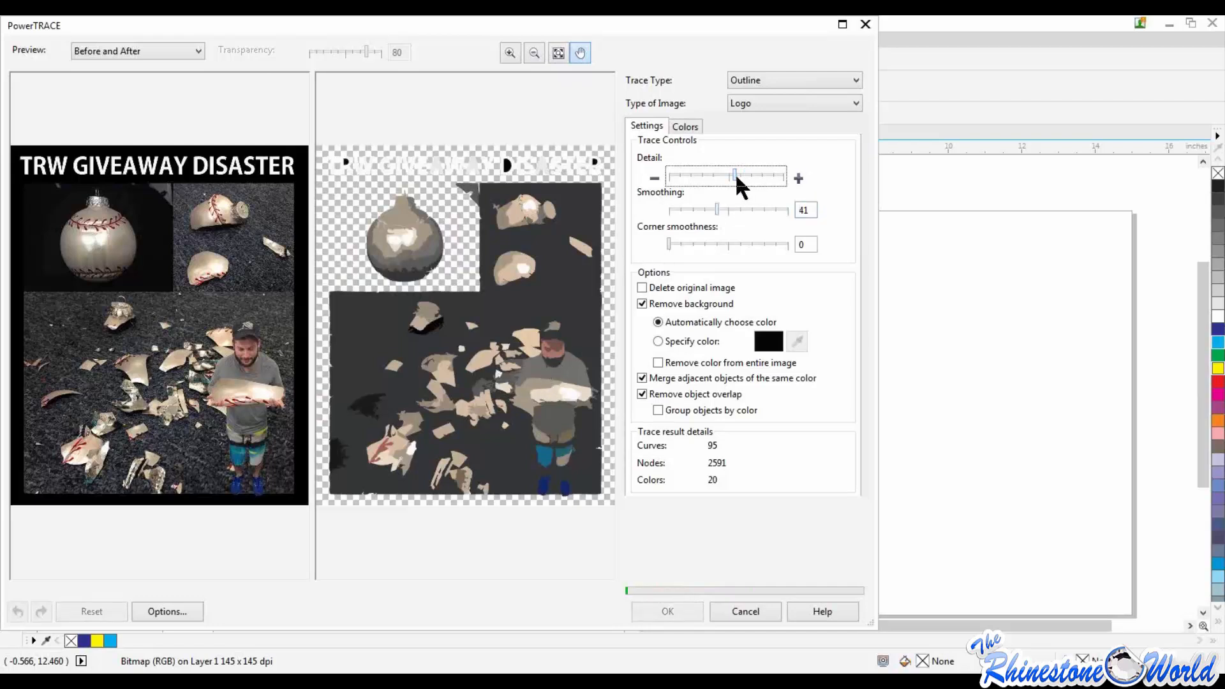
pyautogui.click(721, 179)
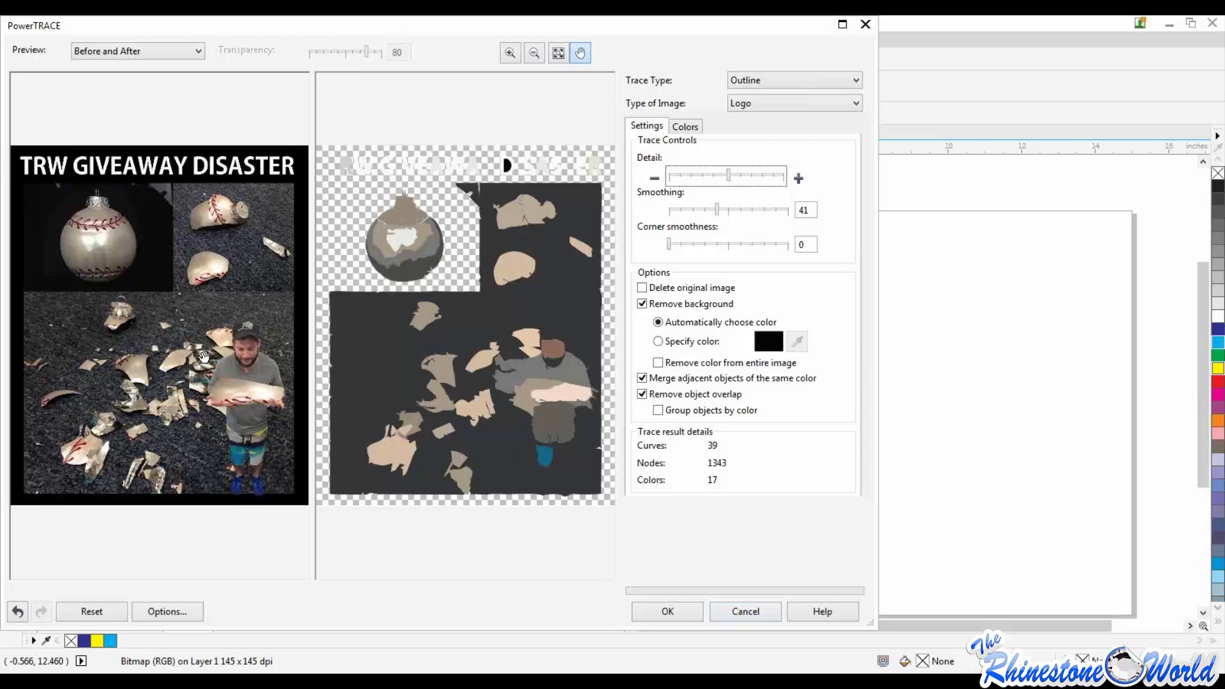
pyautogui.click(756, 613)
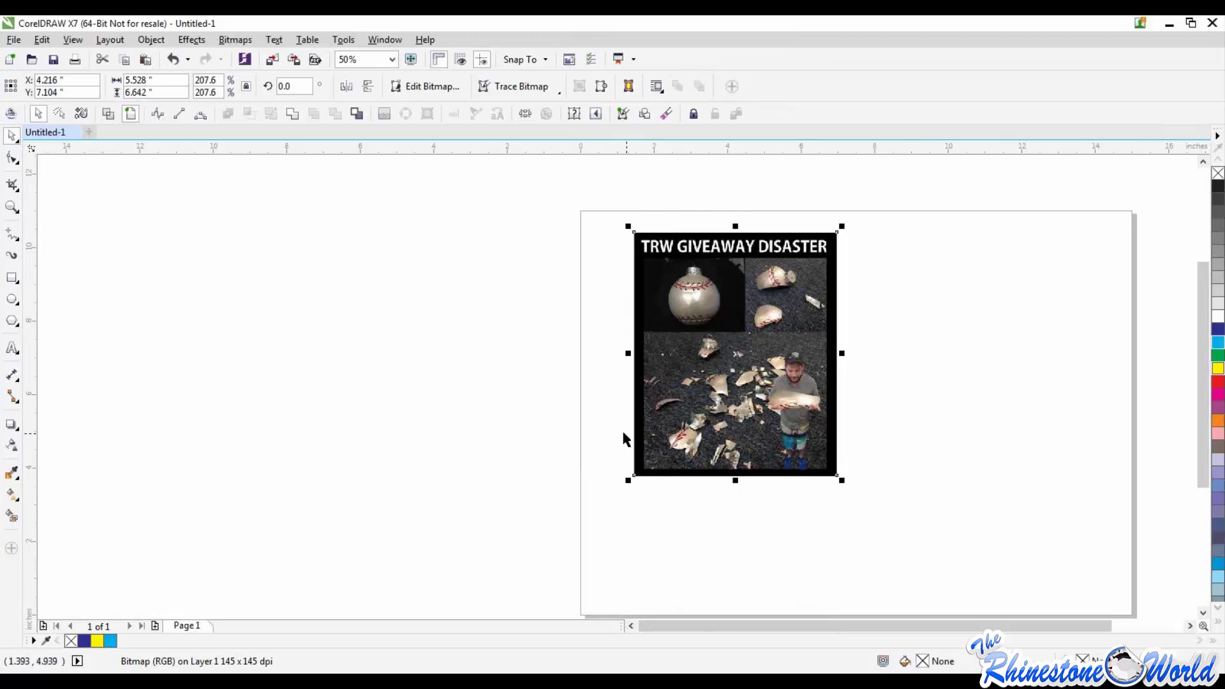
# Step: Reopen the outline trace for the picture, try a corner smoothness of 15, and return it to 0
pyautogui.click(597, 465)
pyautogui.moveTo(610, 219); pyautogui.dragTo(925, 550)
pyautogui.click(551, 88)
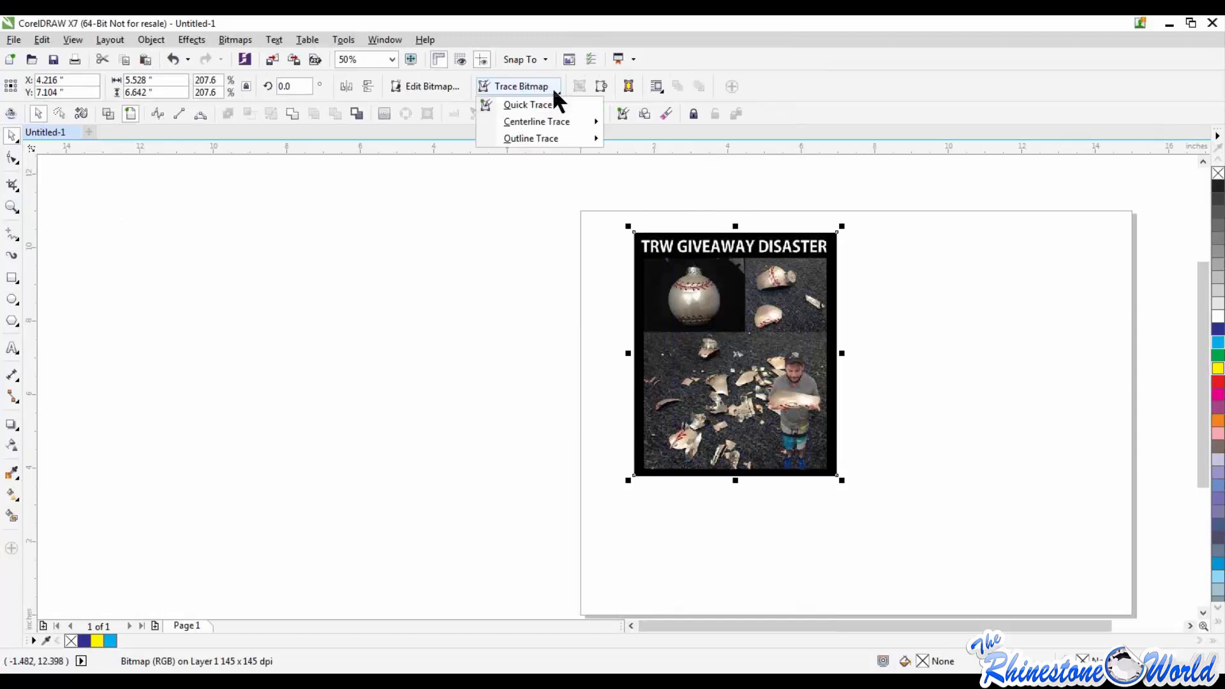
pyautogui.moveTo(555, 136)
pyautogui.click(638, 140)
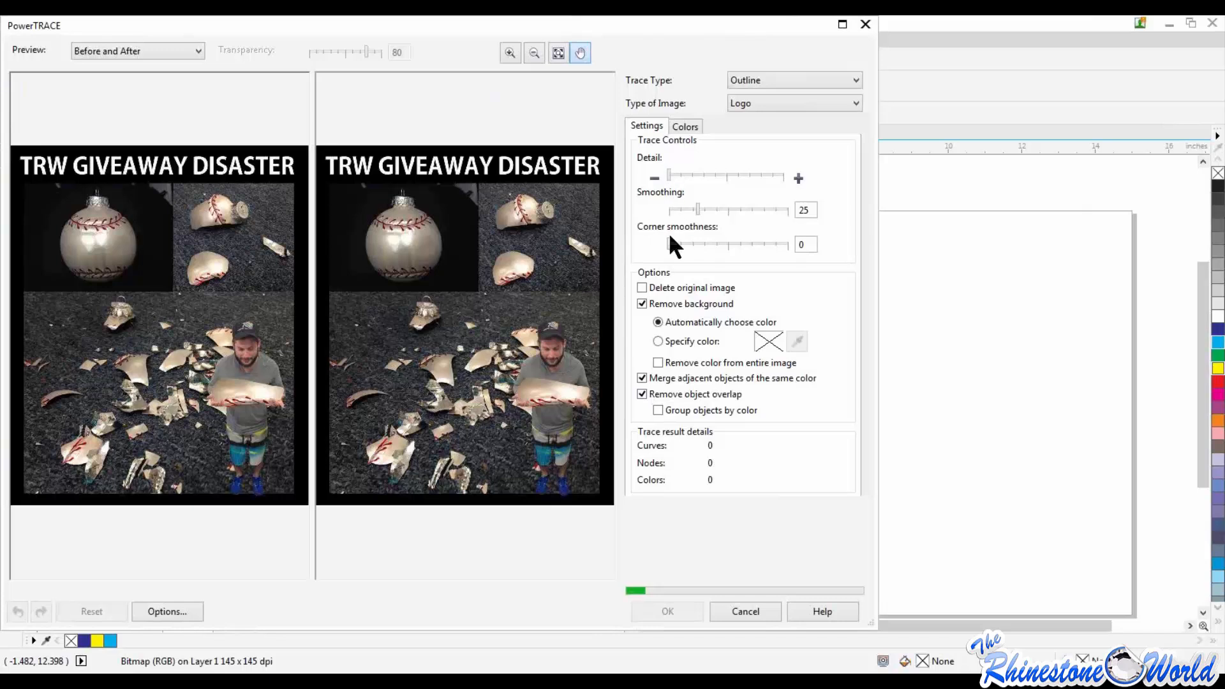
pyautogui.moveTo(669, 236); pyautogui.dragTo(687, 236)
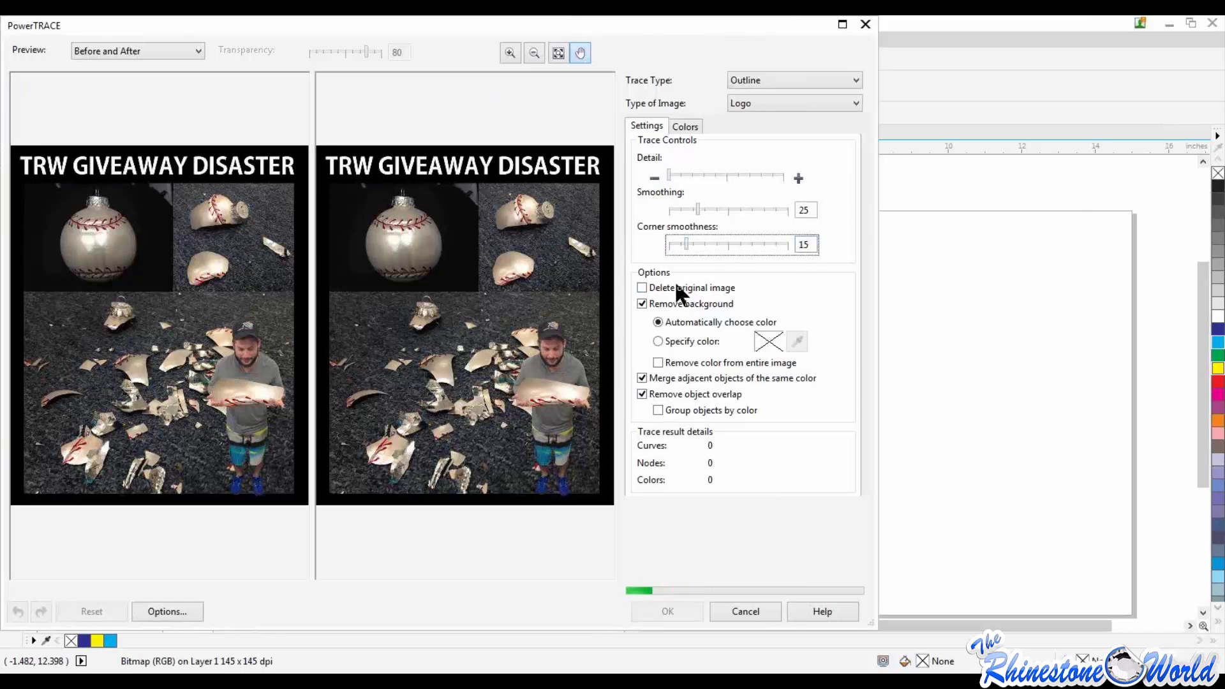
pyautogui.moveTo(687, 237); pyautogui.dragTo(669, 237)
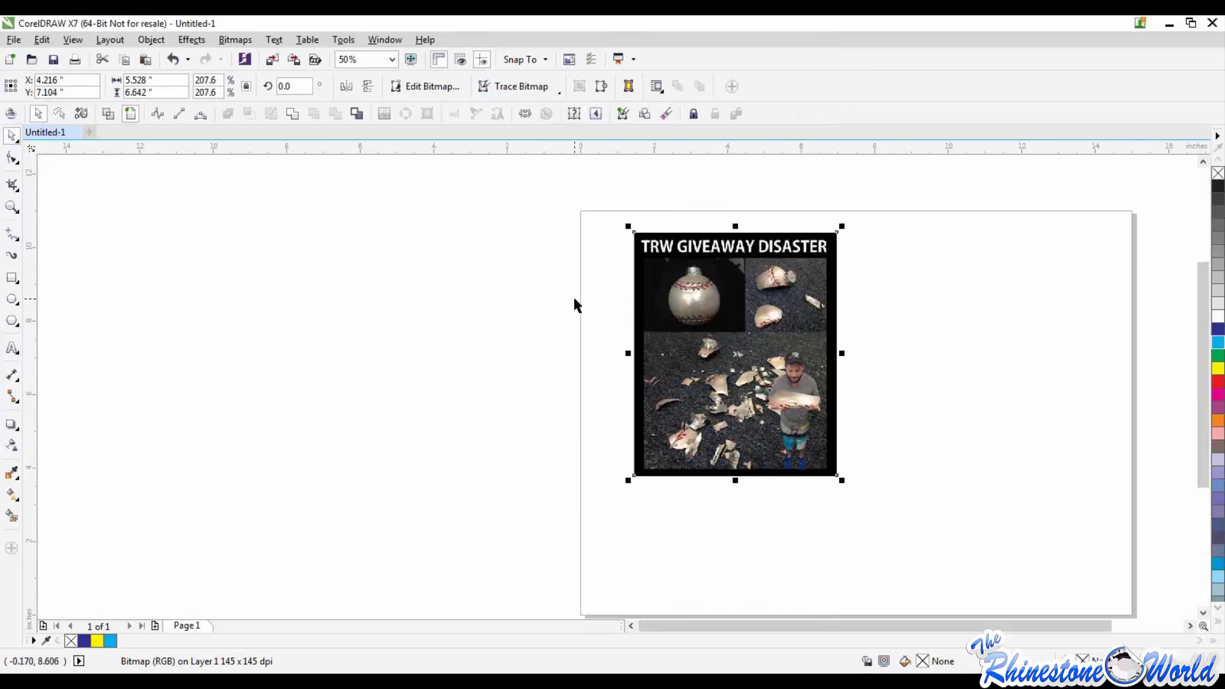
# Step: Delete the large picture from the page
pyautogui.click(584, 317)
pyautogui.moveTo(622, 214); pyautogui.dragTo(974, 583)
pyautogui.press('Delete')
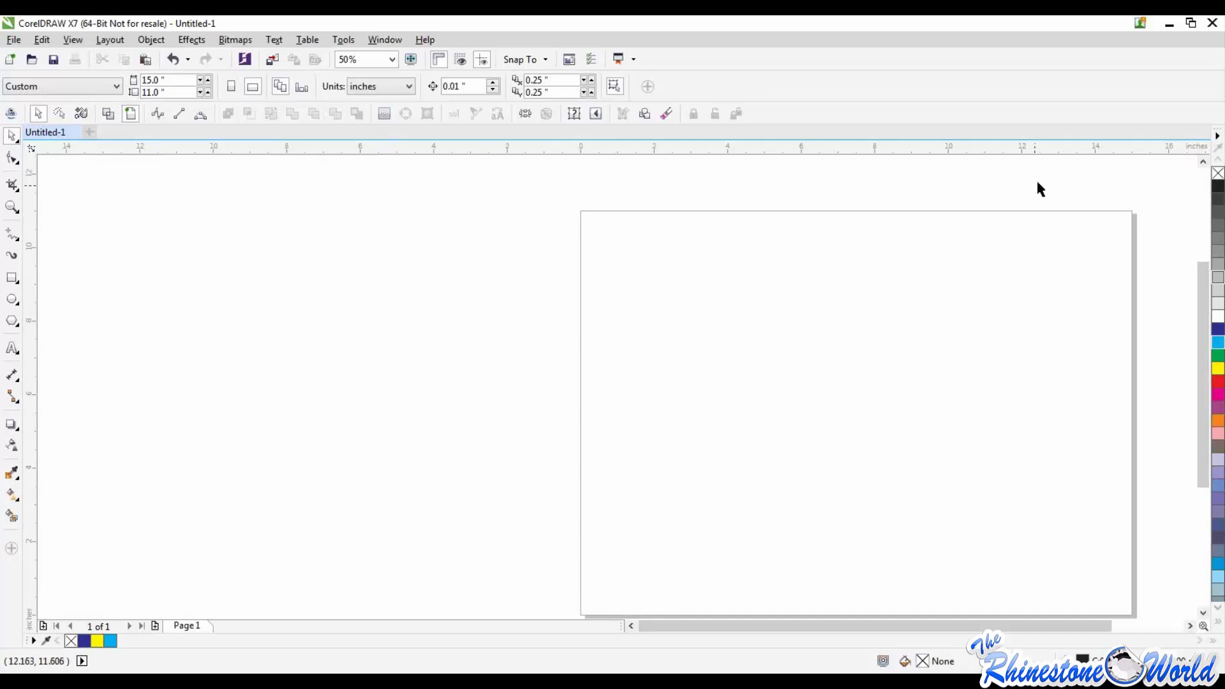
# Step: Add a horizontal guideline at about Y 8.04 inches and a vertical guideline near the horizontal middle of the page
pyautogui.moveTo(211, 146); pyautogui.dragTo(246, 319)
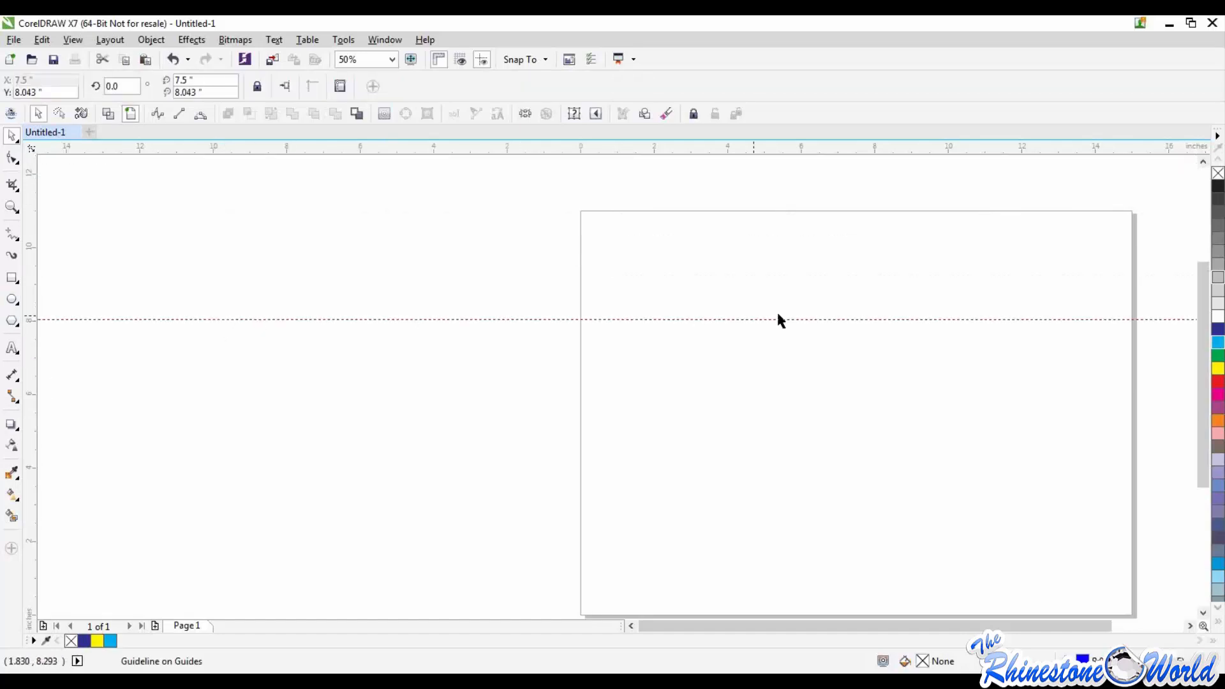
pyautogui.moveTo(34, 339); pyautogui.dragTo(859, 411)
pyautogui.click(730, 329)
# Step: Enable snapping to guidelines in addition to objects and page
pyautogui.click(545, 59)
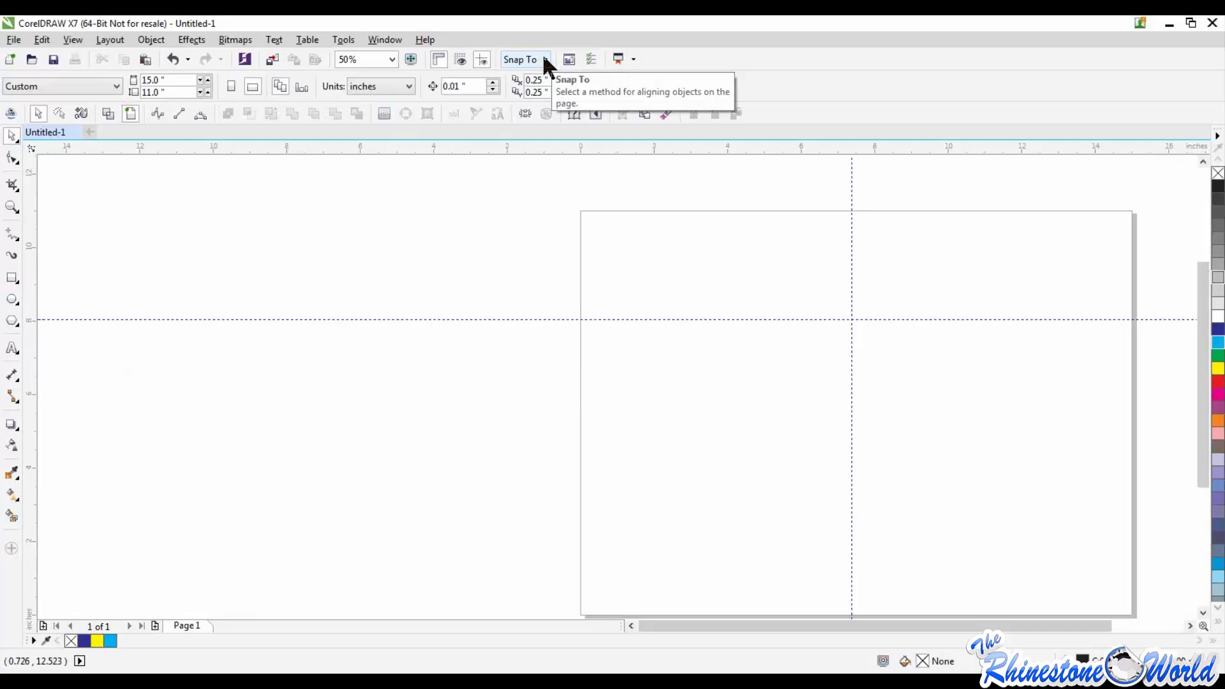
pyautogui.click(546, 58)
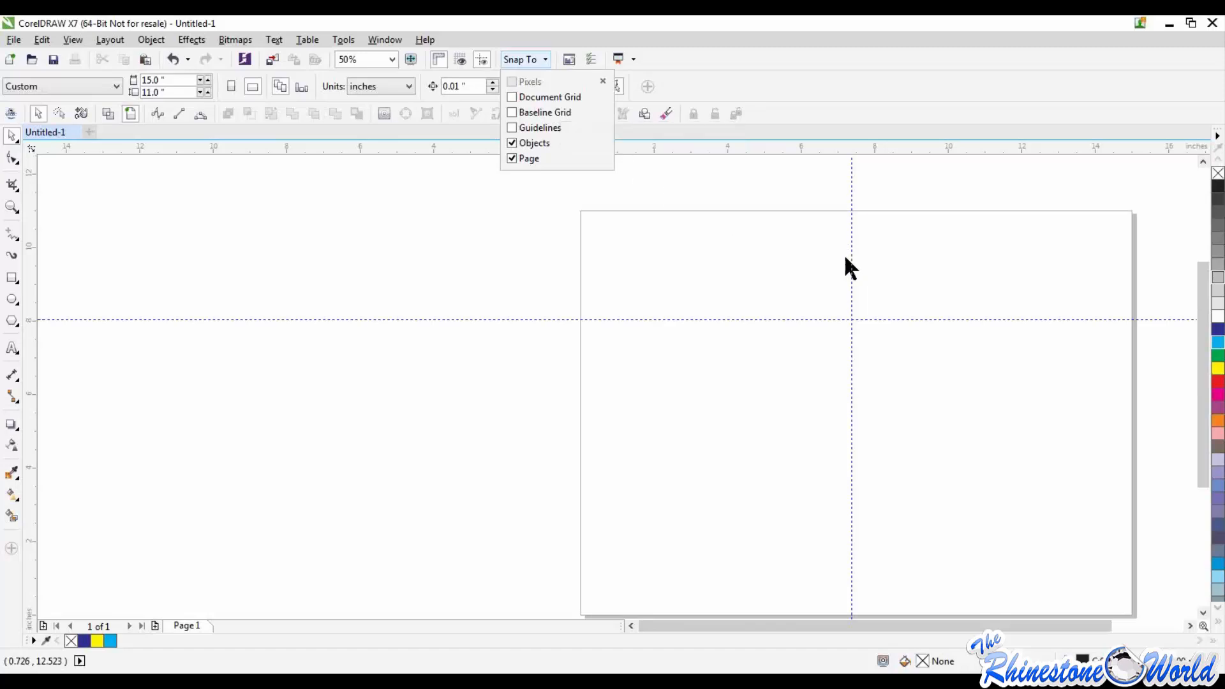
pyautogui.click(543, 127)
pyautogui.click(506, 235)
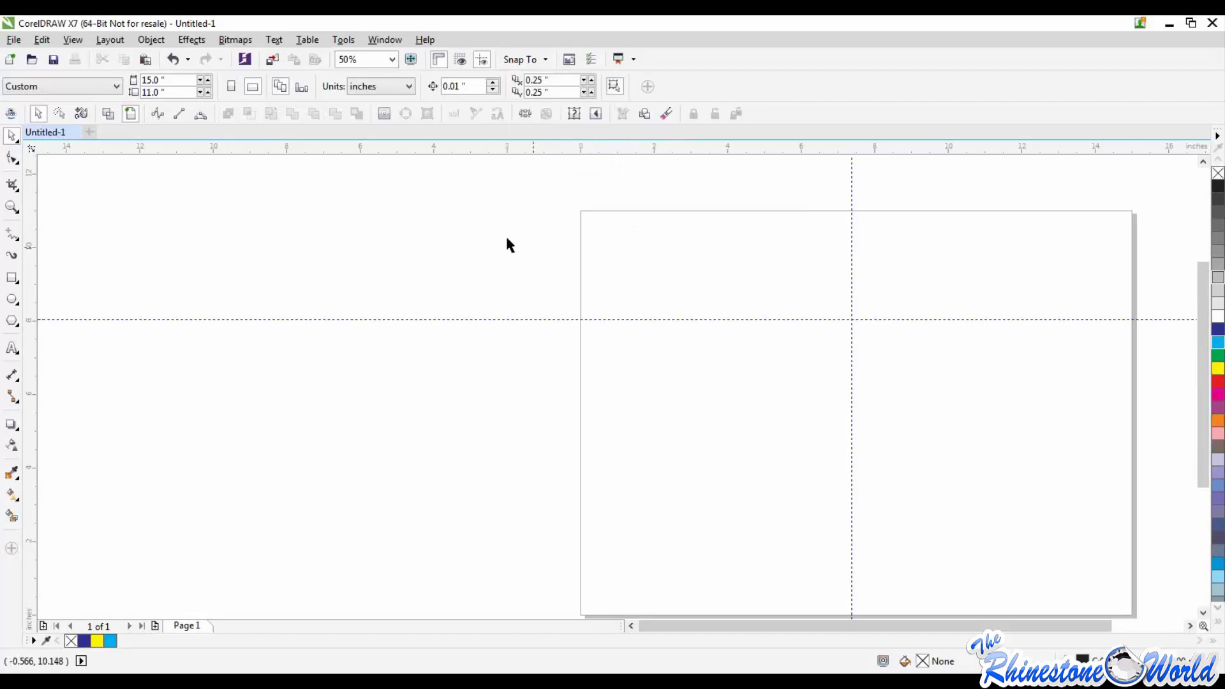
# Step: Draw an ellipse about 4.73 by 3.67 inches outside the page and make it a full ellipse instead of a pie
pyautogui.click(11, 299)
pyautogui.moveTo(228, 369); pyautogui.dragTo(413, 514)
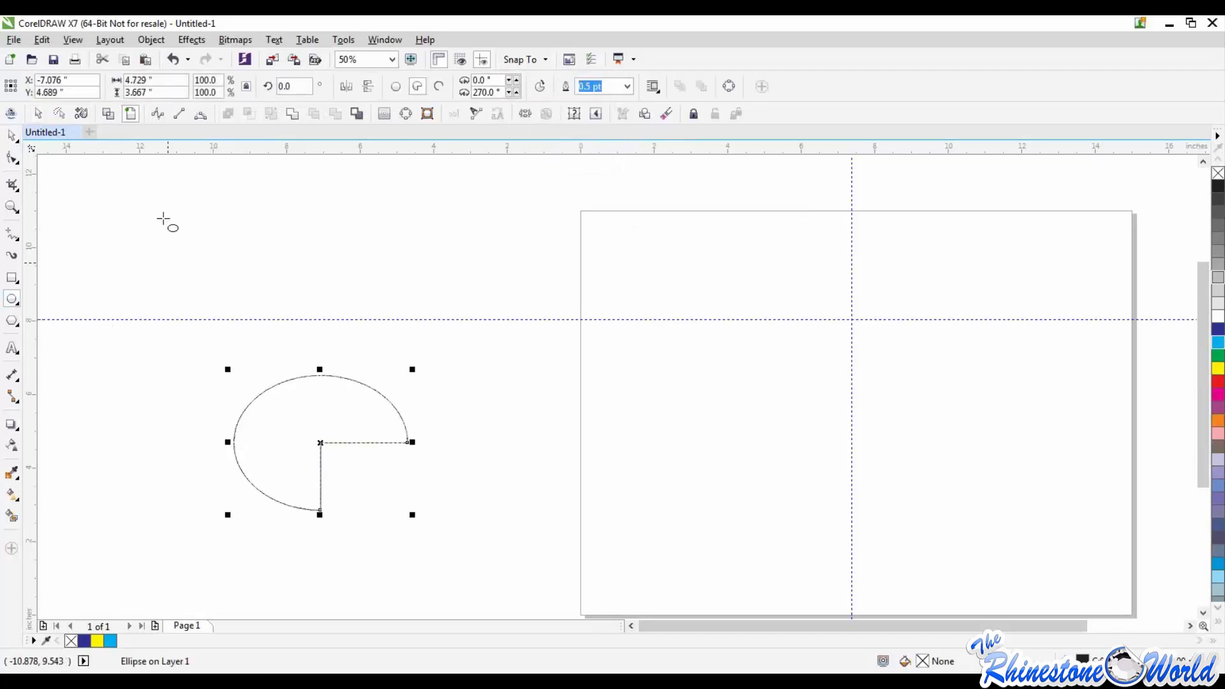
pyautogui.click(394, 86)
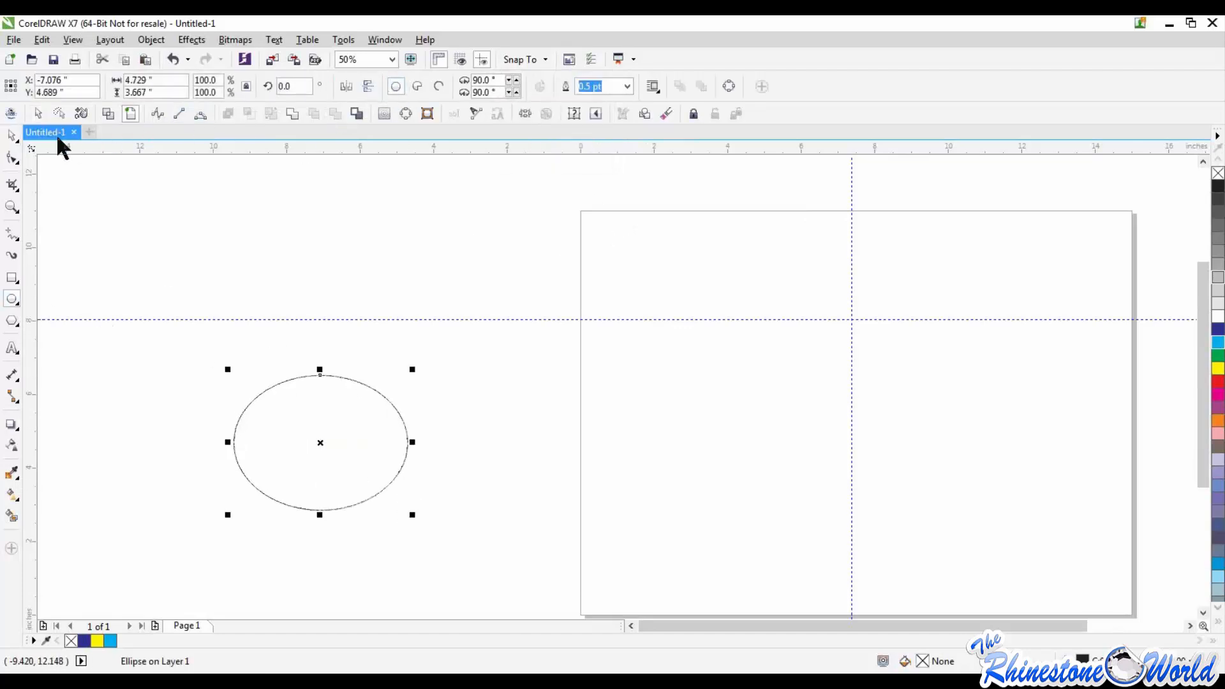
# Step: Snap the top of the ellipse to the horizontal guideline, check the contact up close, and delete the ellipse
pyautogui.click(12, 135)
pyautogui.moveTo(322, 453); pyautogui.dragTo(357, 398)
pyautogui.click(447, 533)
pyautogui.scroll(4, 347, 323)
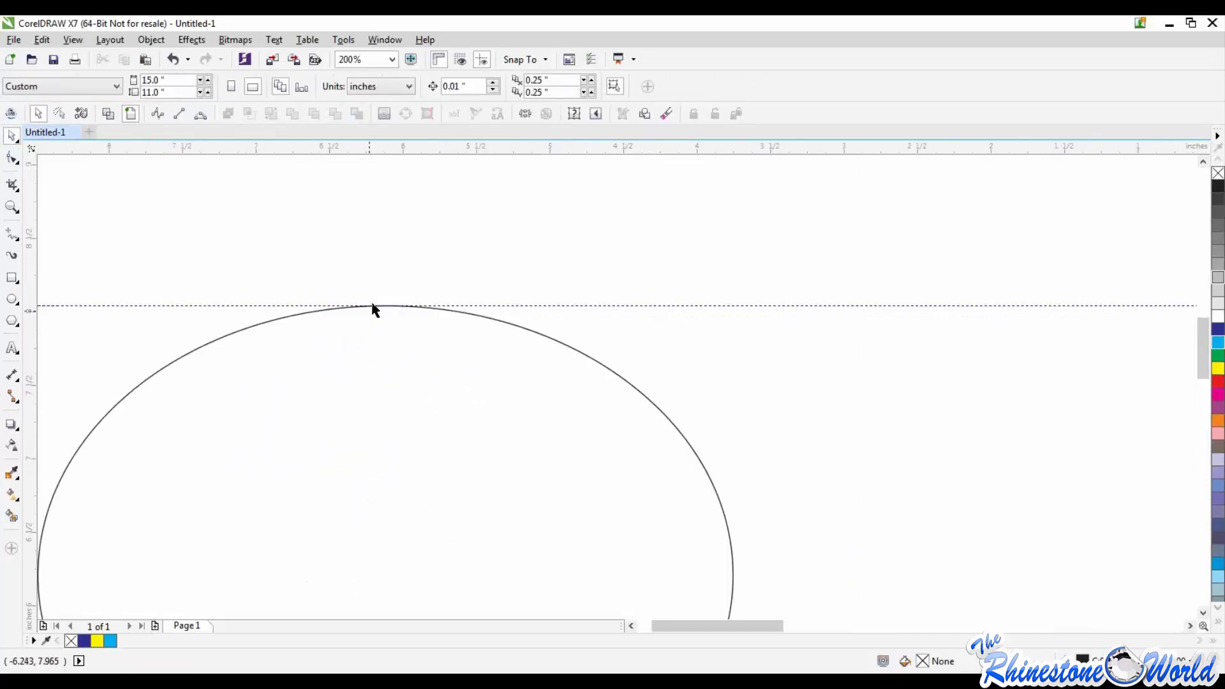
pyautogui.scroll(-4, 399, 313)
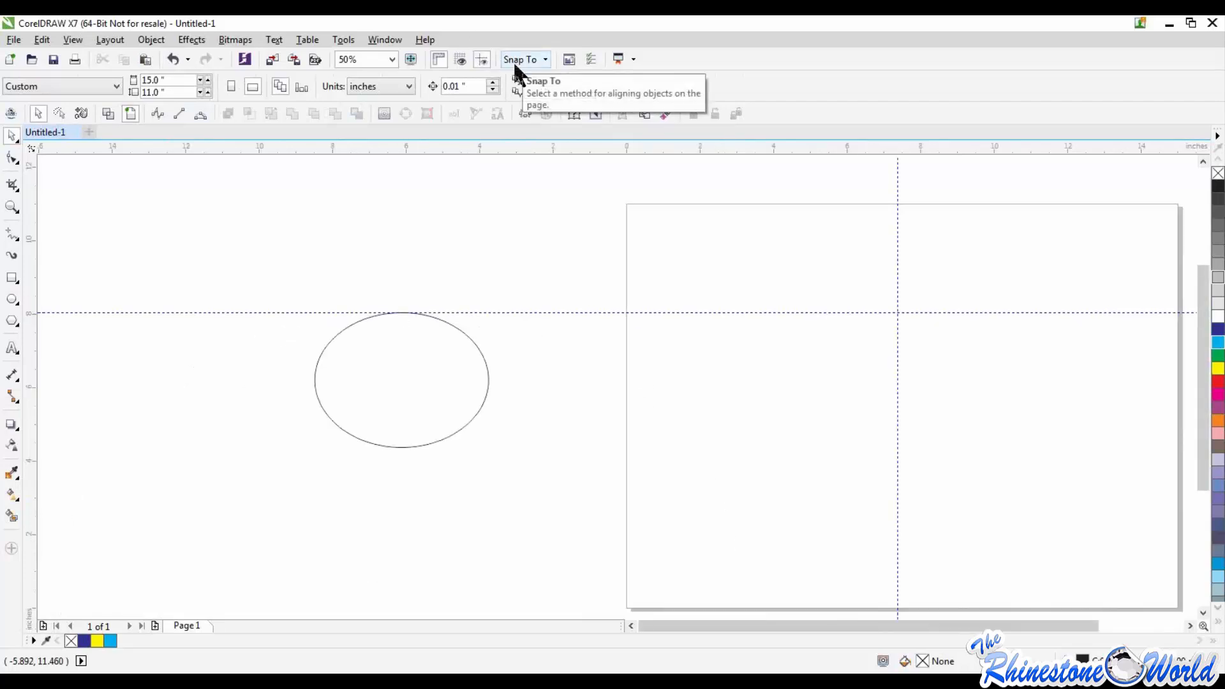
pyautogui.click(488, 379)
pyautogui.press('Delete')
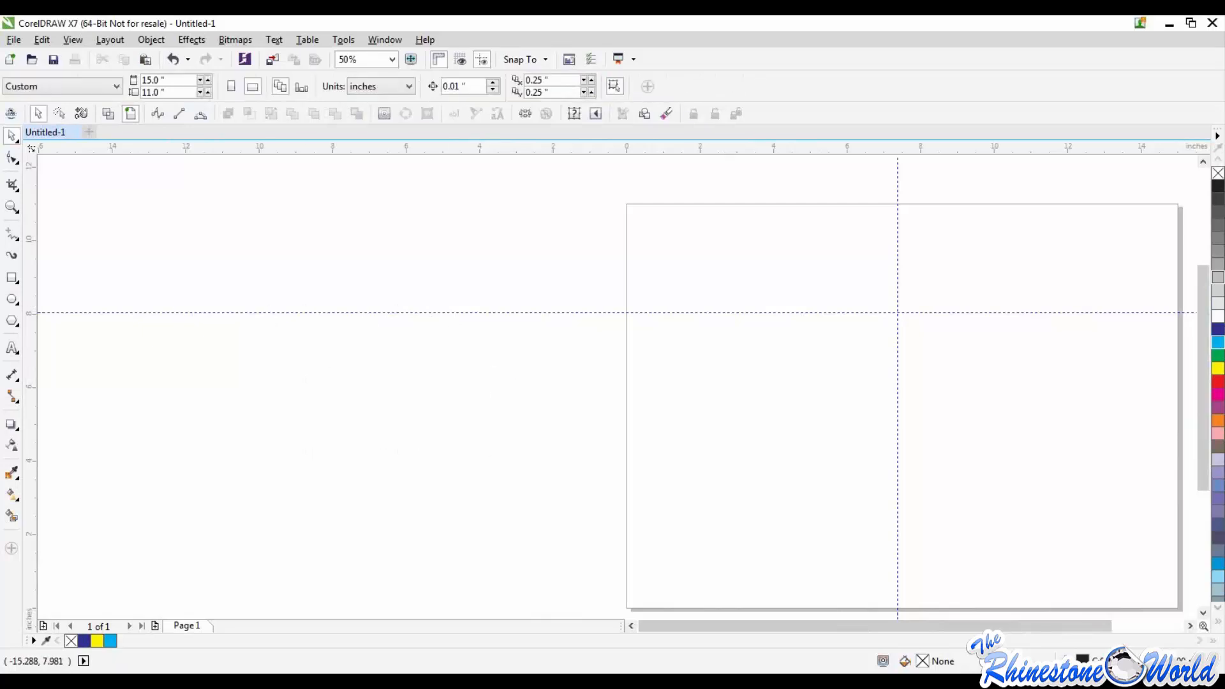
# Step: Bring the picture back into the page's upper-left corner, enlarge it to about 4.64 by 5.58 inches, and lock it
pyautogui.moveTo(1, 317); pyautogui.dragTo(699, 317)
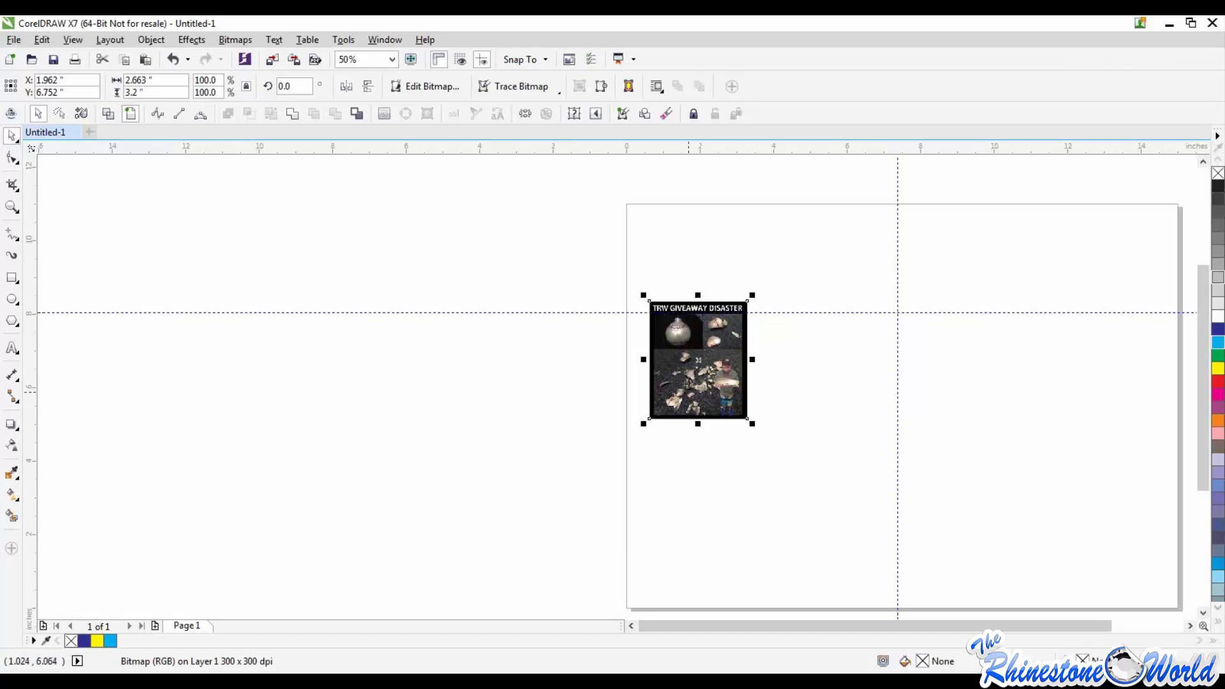
pyautogui.moveTo(752, 423); pyautogui.dragTo(725, 332)
pyautogui.rightClick(672, 375)
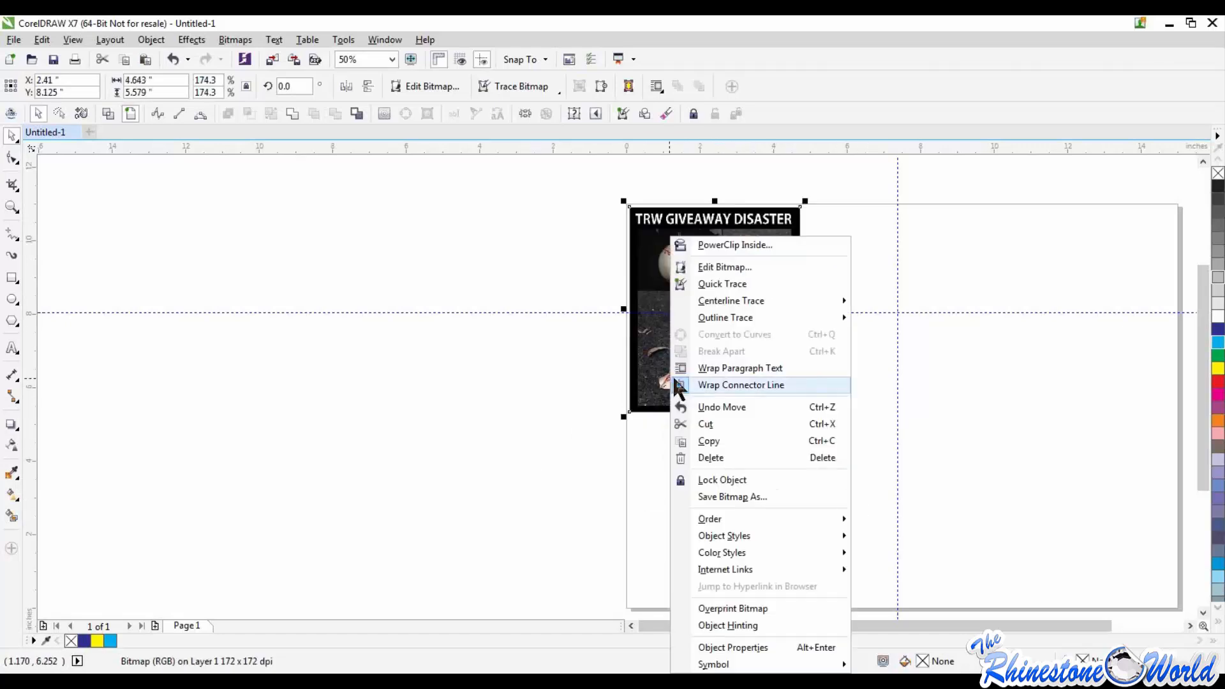
pyautogui.click(722, 478)
pyautogui.click(722, 475)
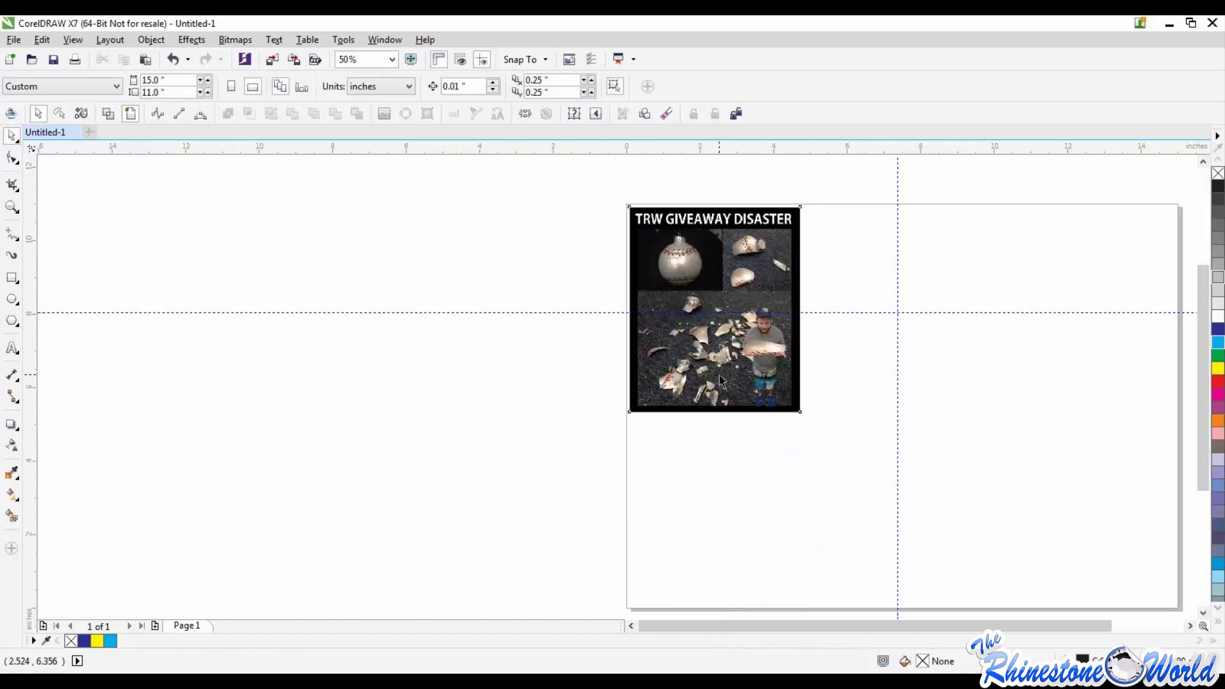
pyautogui.click(535, 61)
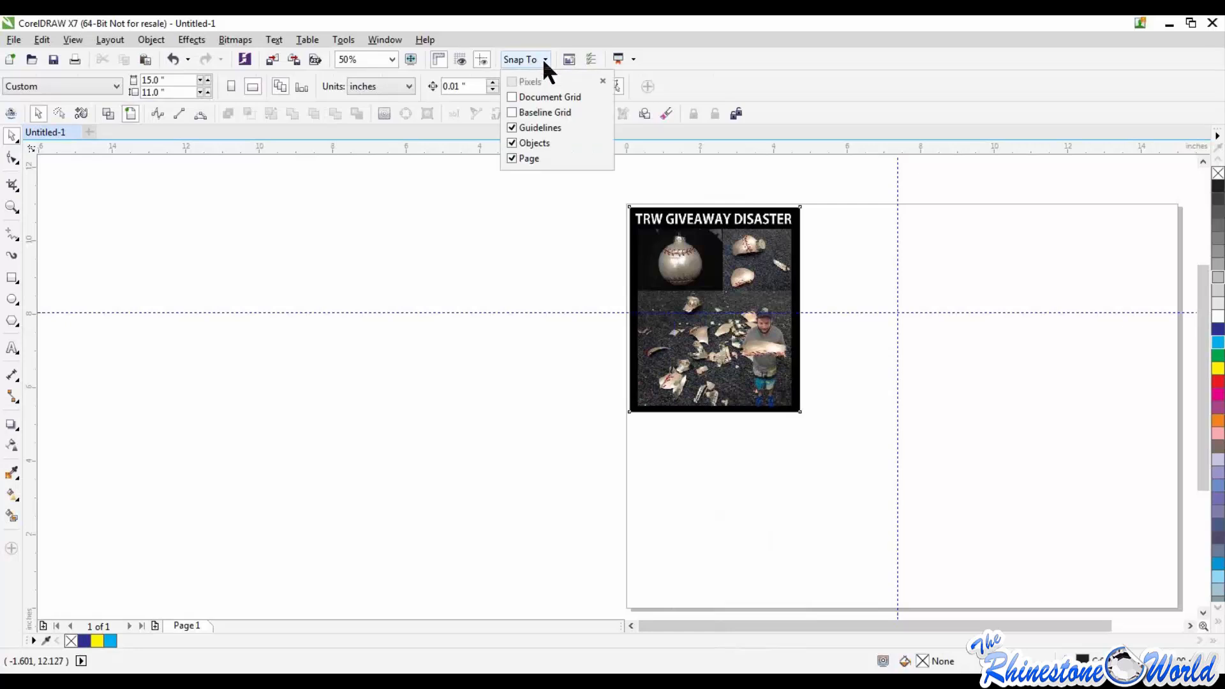
pyautogui.click(559, 259)
# Step: Start a B-Spline curve beside the ornament and place its control points down the locked picture's left edge
pyautogui.scroll(2, 708, 227)
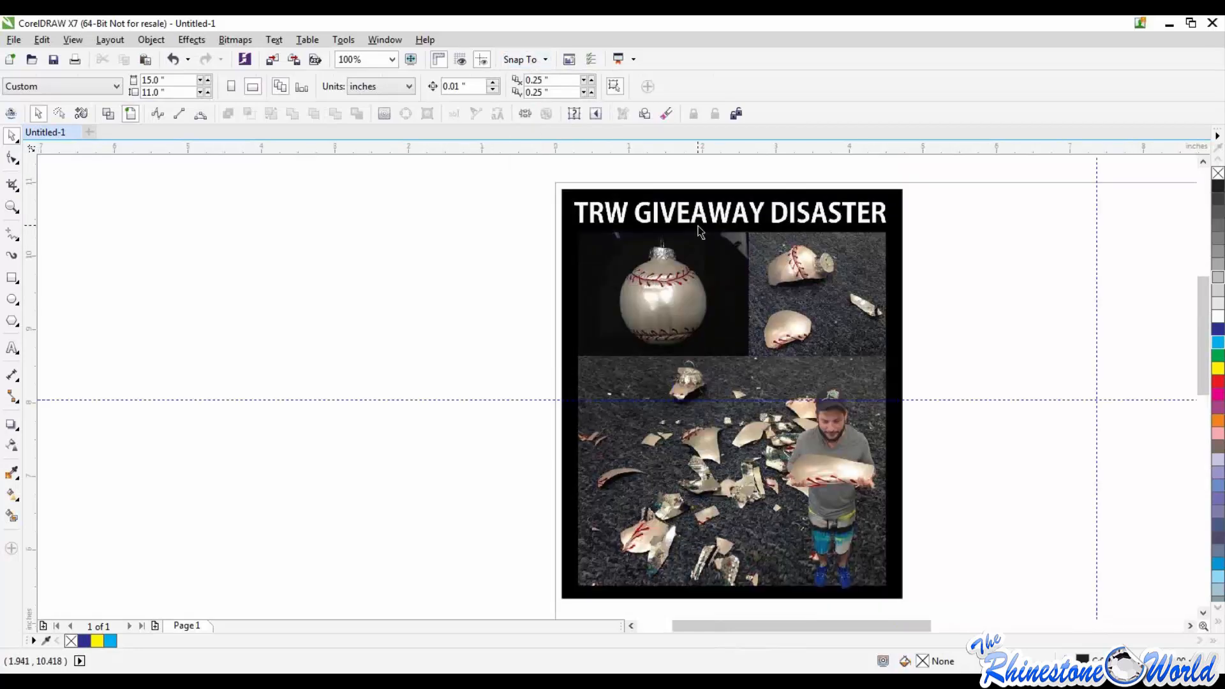
pyautogui.click(16, 236)
pyautogui.click(72, 300)
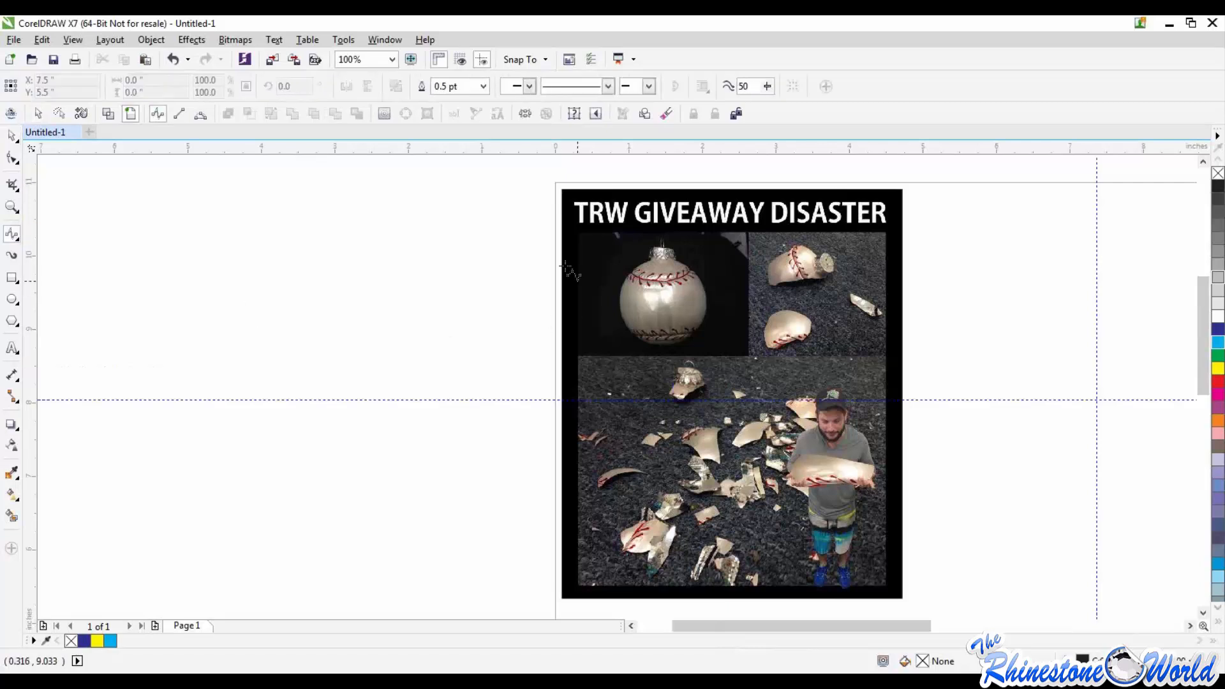
pyautogui.scroll(4, 631, 275)
pyautogui.scroll(-4, 544, 317)
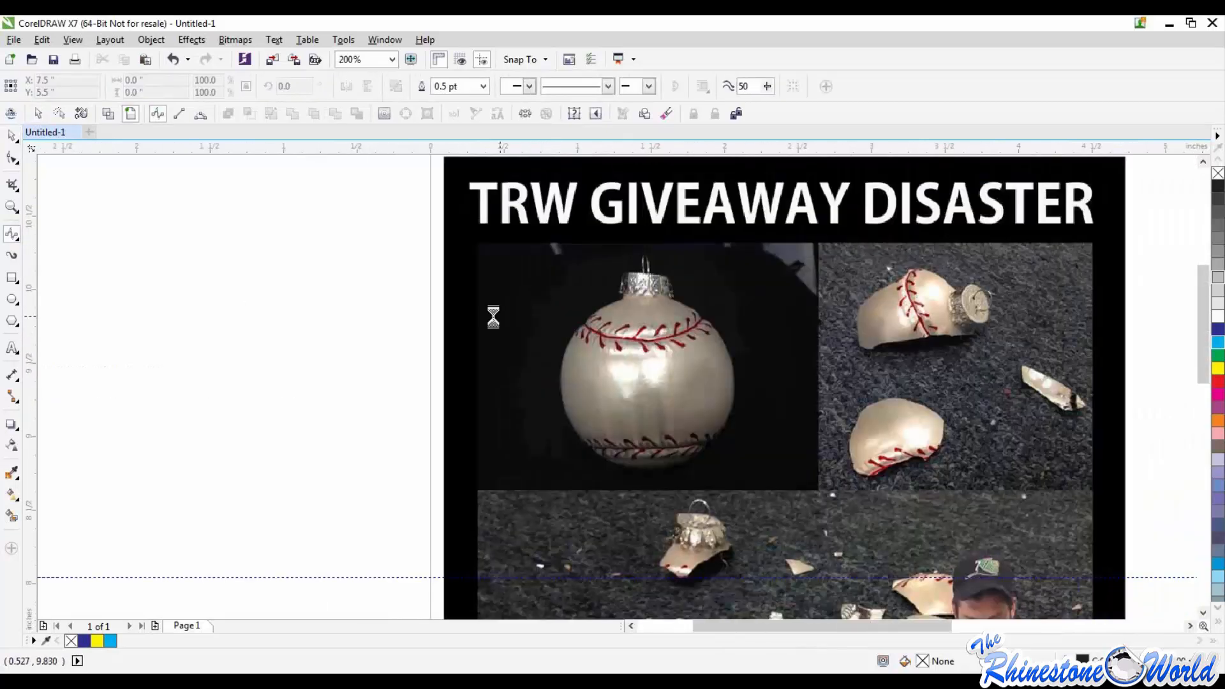
pyautogui.click(469, 295)
pyautogui.click(464, 327)
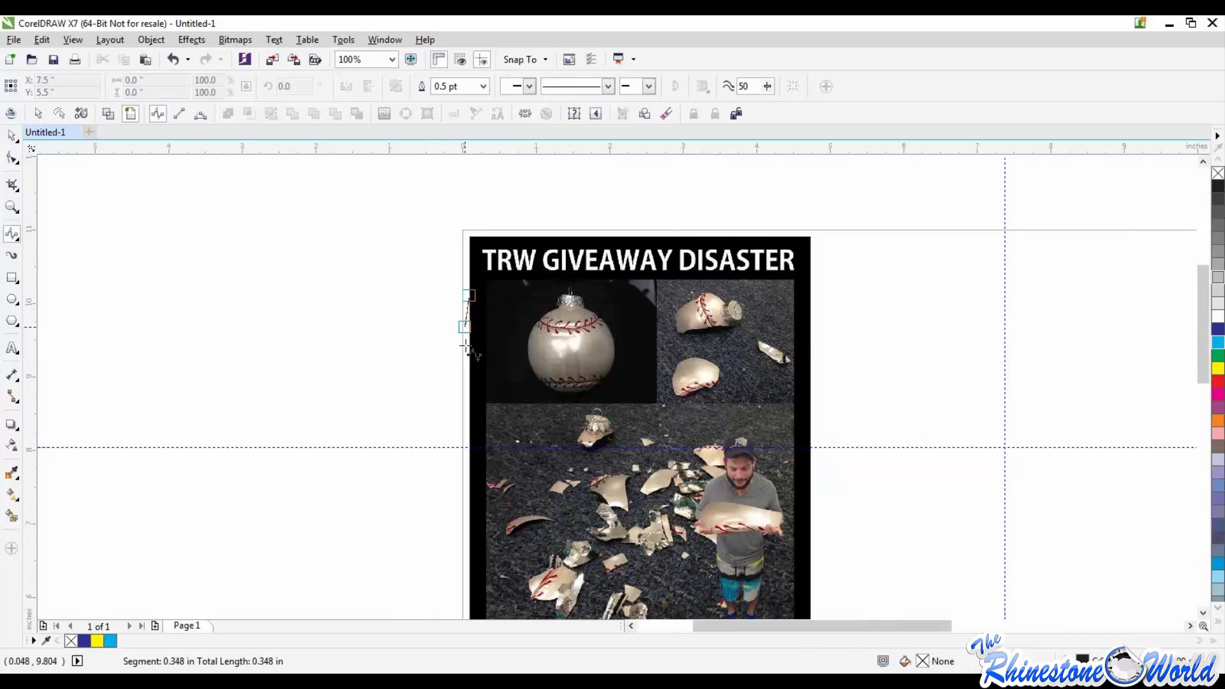
pyautogui.click(469, 390)
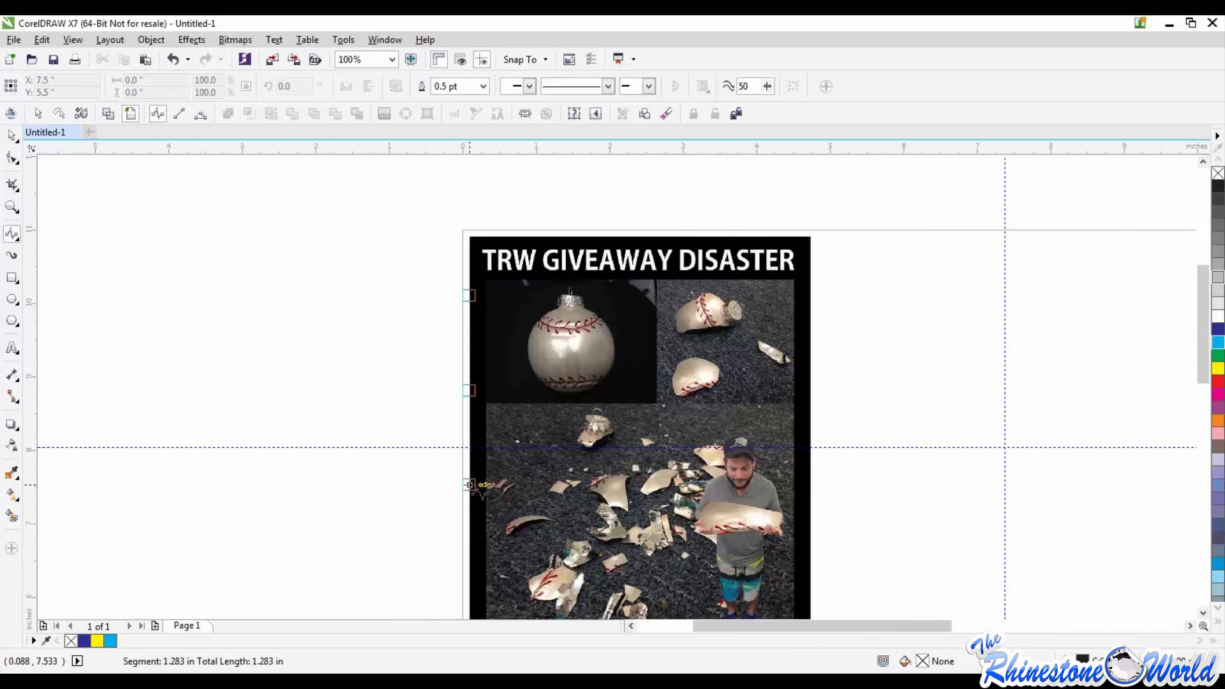
pyautogui.click(470, 483)
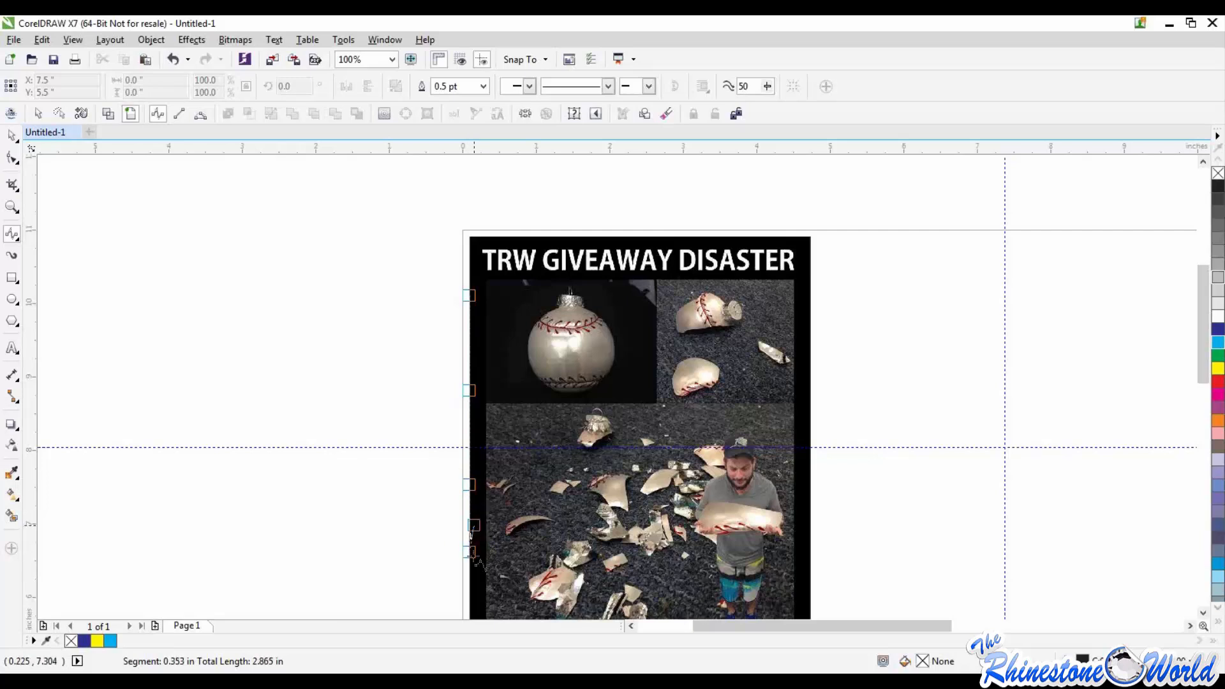
# Step: Continue the B-Spline around the picture's lower-left corner, run it a short way along the bottom edge, and finish the curve
pyautogui.scroll(-1, 470, 555)
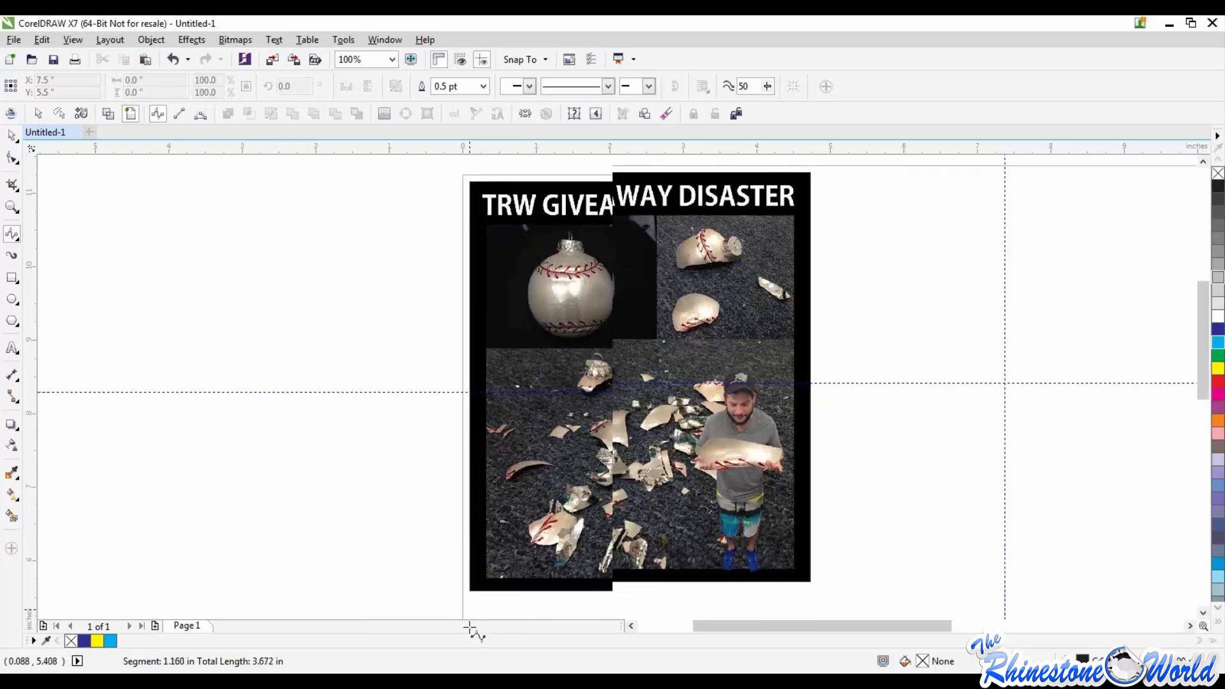
pyautogui.scroll(-1, 473, 593)
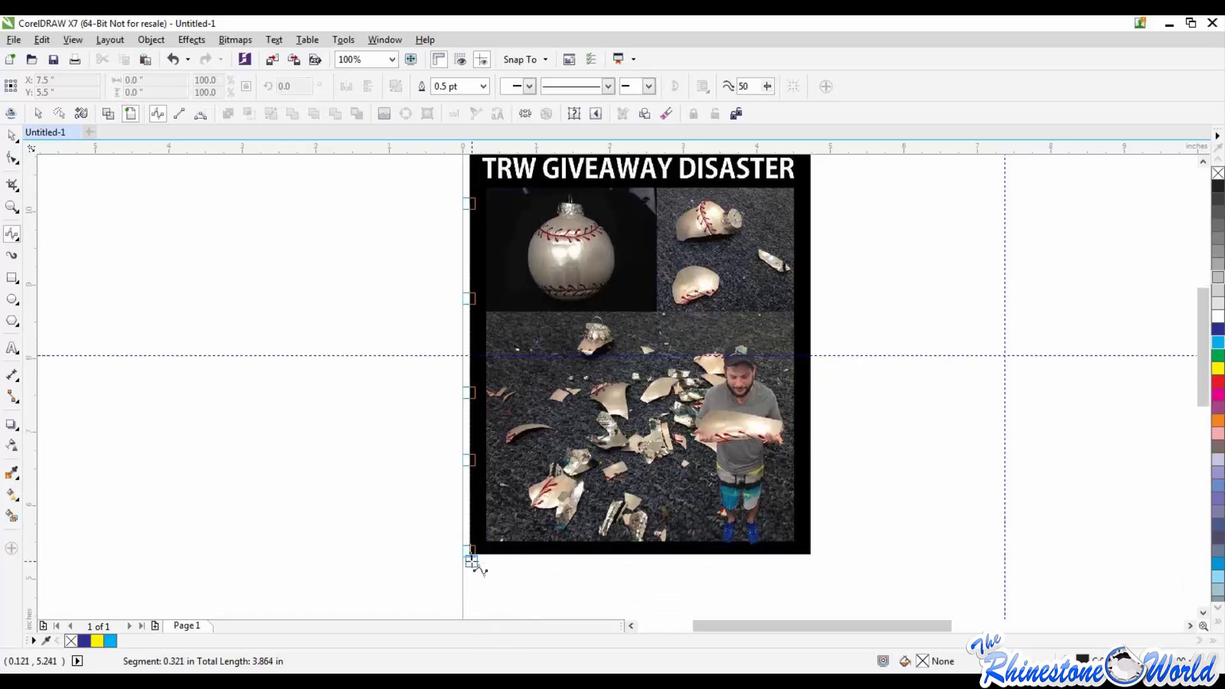
pyautogui.click(472, 561)
pyautogui.scroll(1, 474, 578)
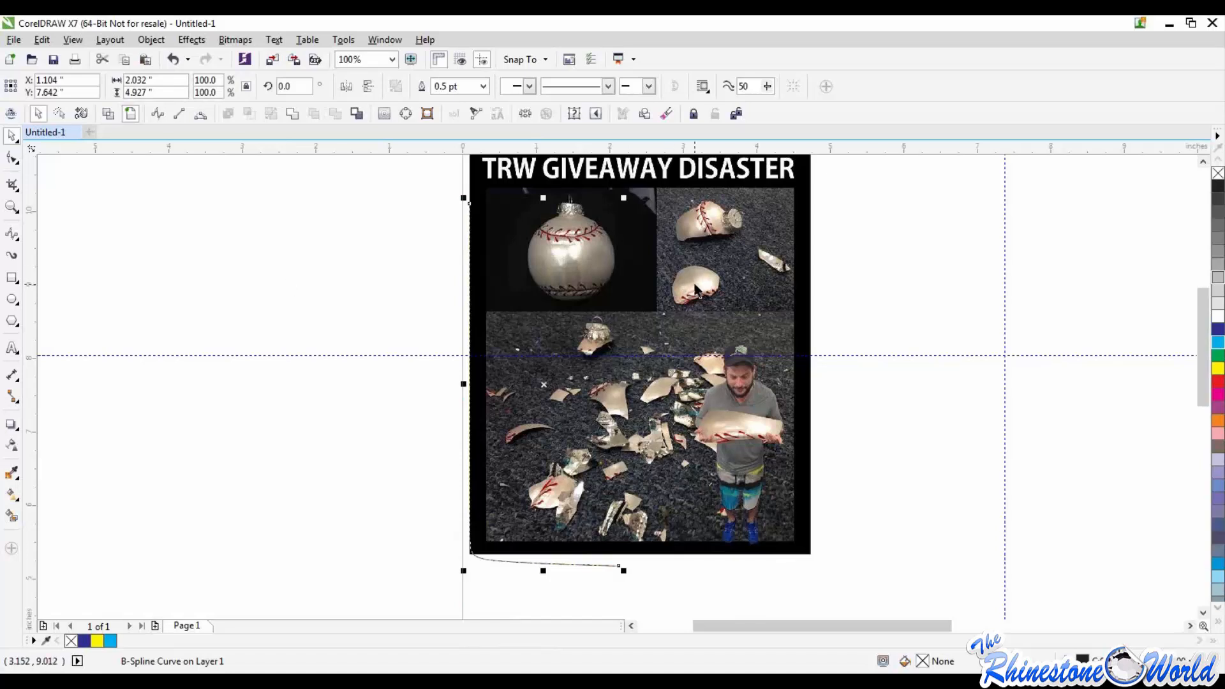
# Step: Review the snapping options and delete the B-Spline curve drawn around the picture's lower-left edge
pyautogui.click(513, 59)
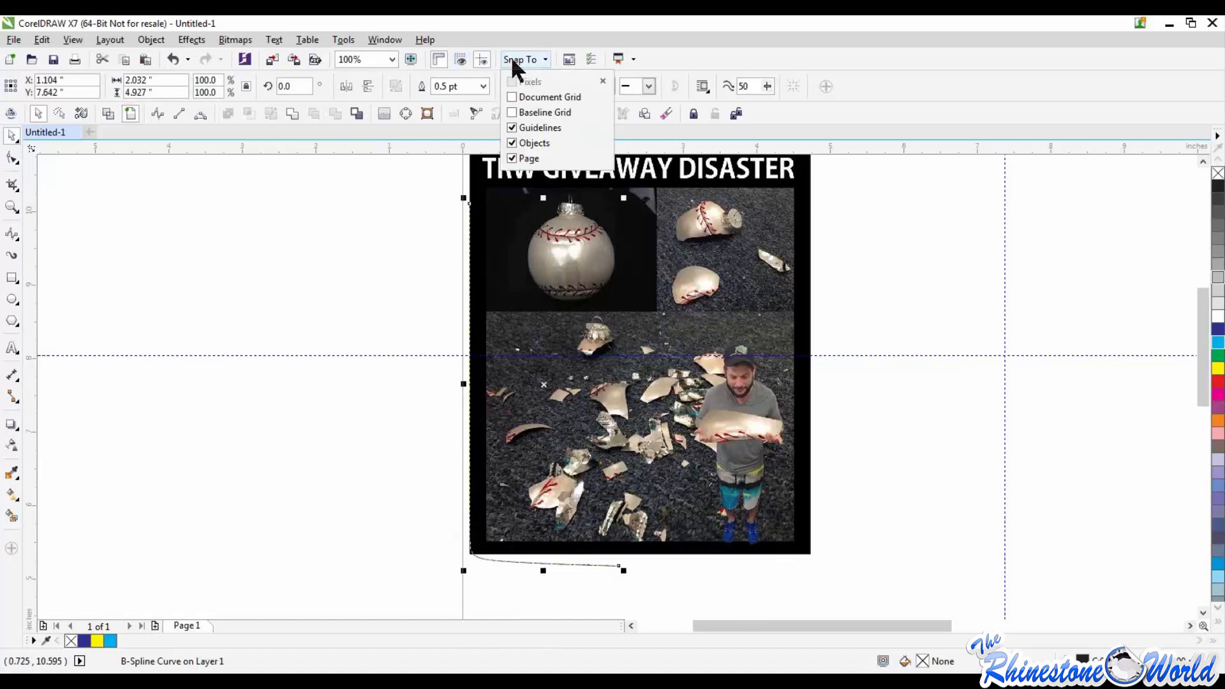
pyautogui.click(429, 227)
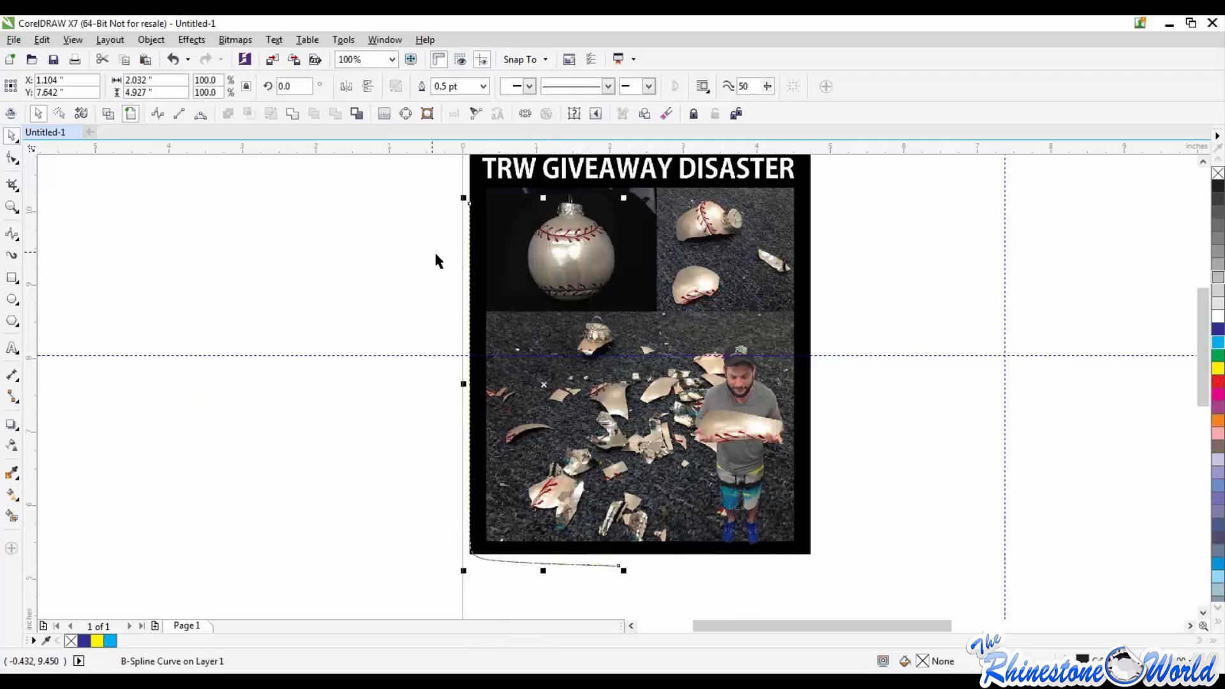
pyautogui.click(427, 292)
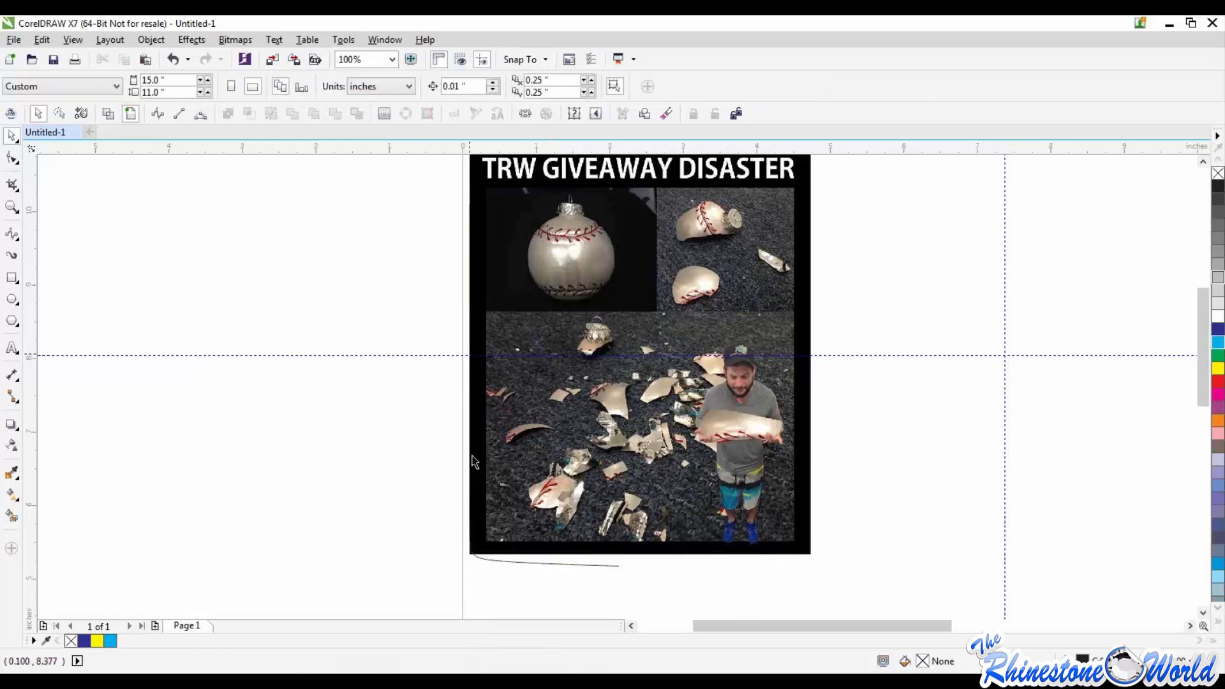
pyautogui.click(524, 563)
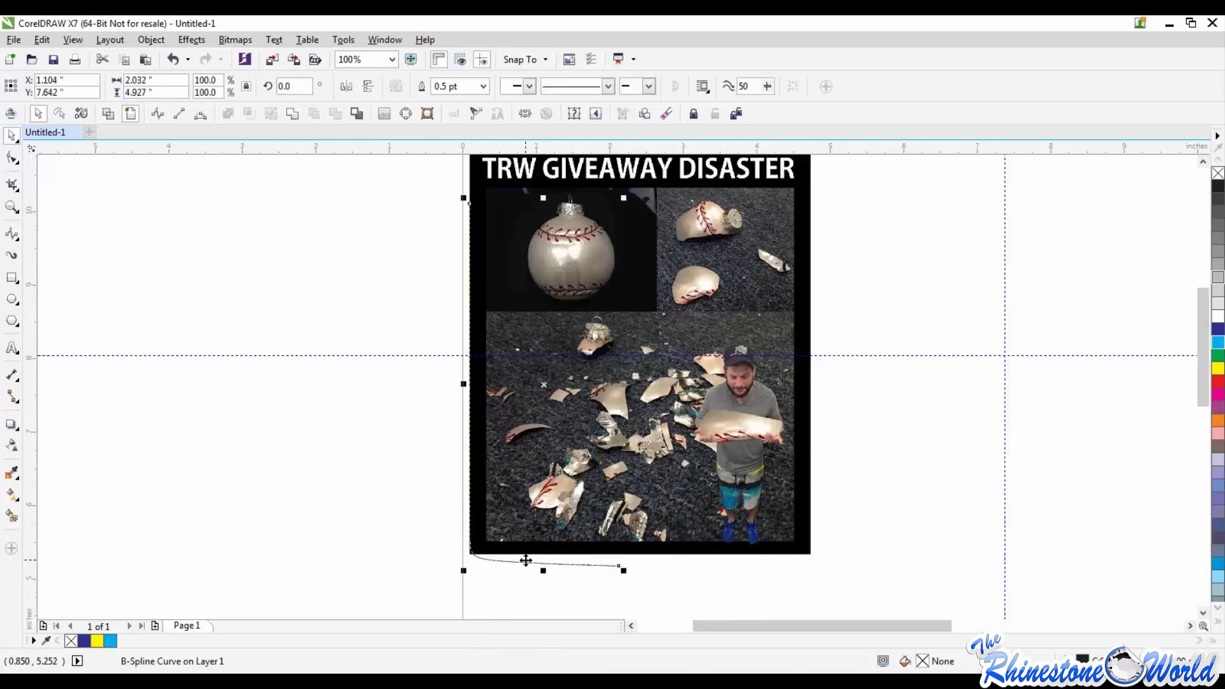
pyautogui.press('Delete')
# Step: Unlock the giveaway disaster picture and delete it from the page
pyautogui.rightClick(598, 424)
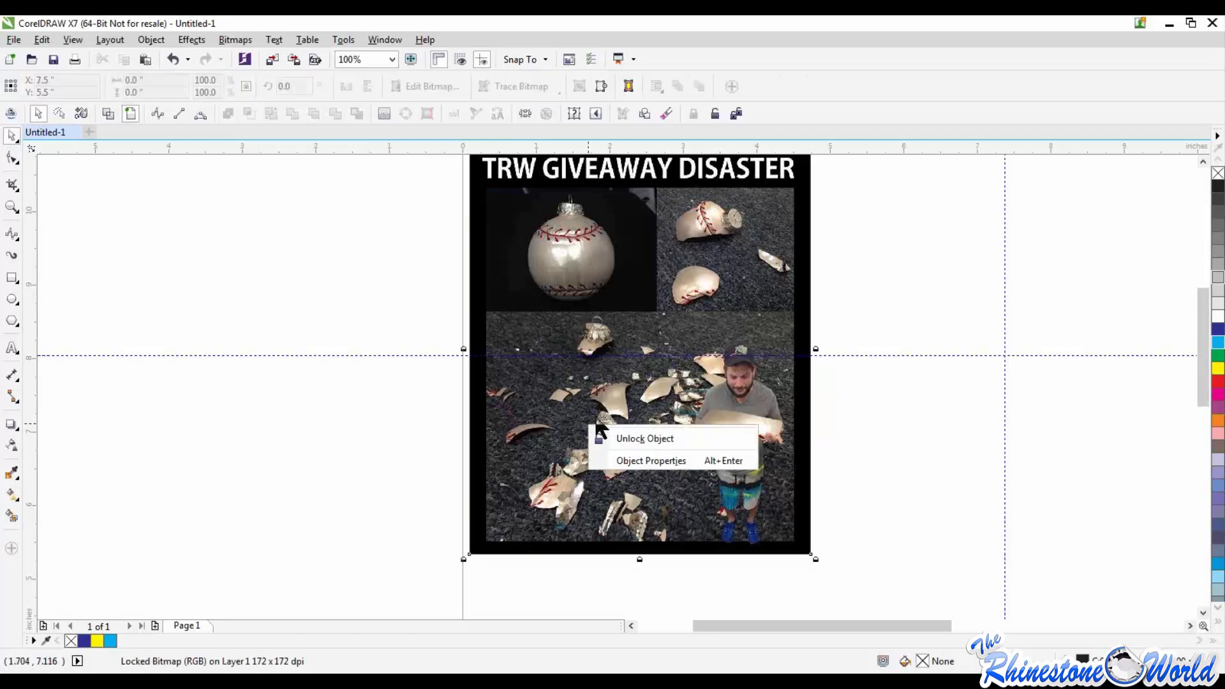
pyautogui.click(618, 438)
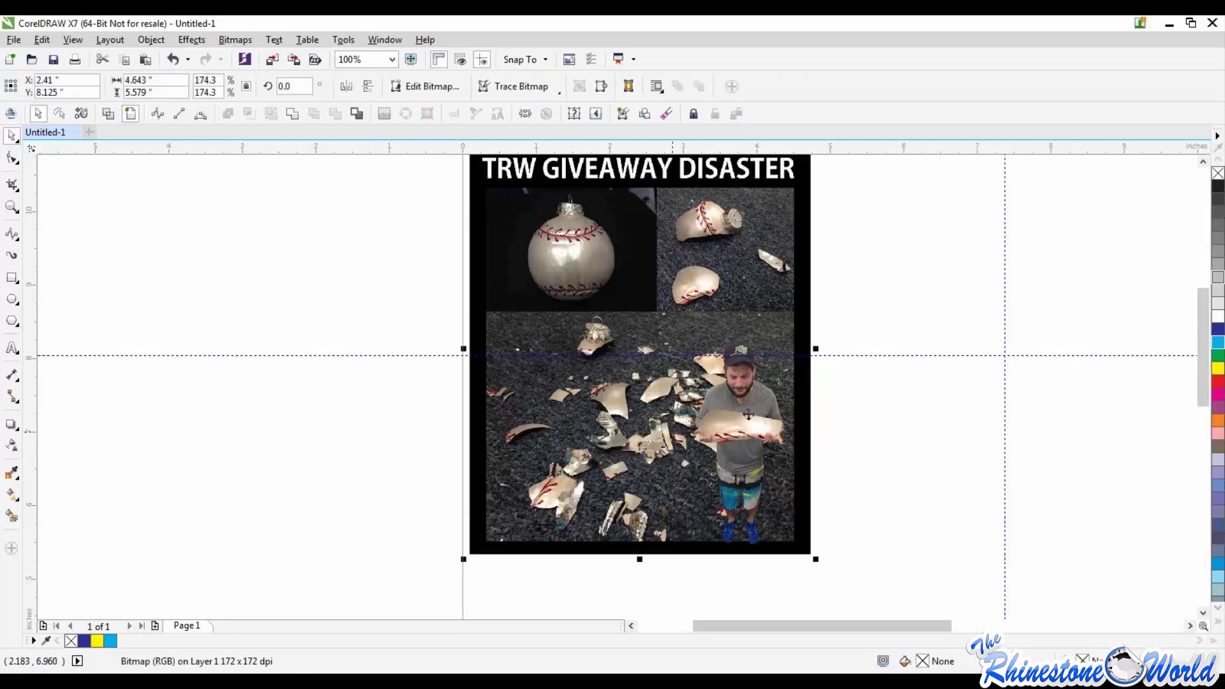
pyautogui.click(900, 415)
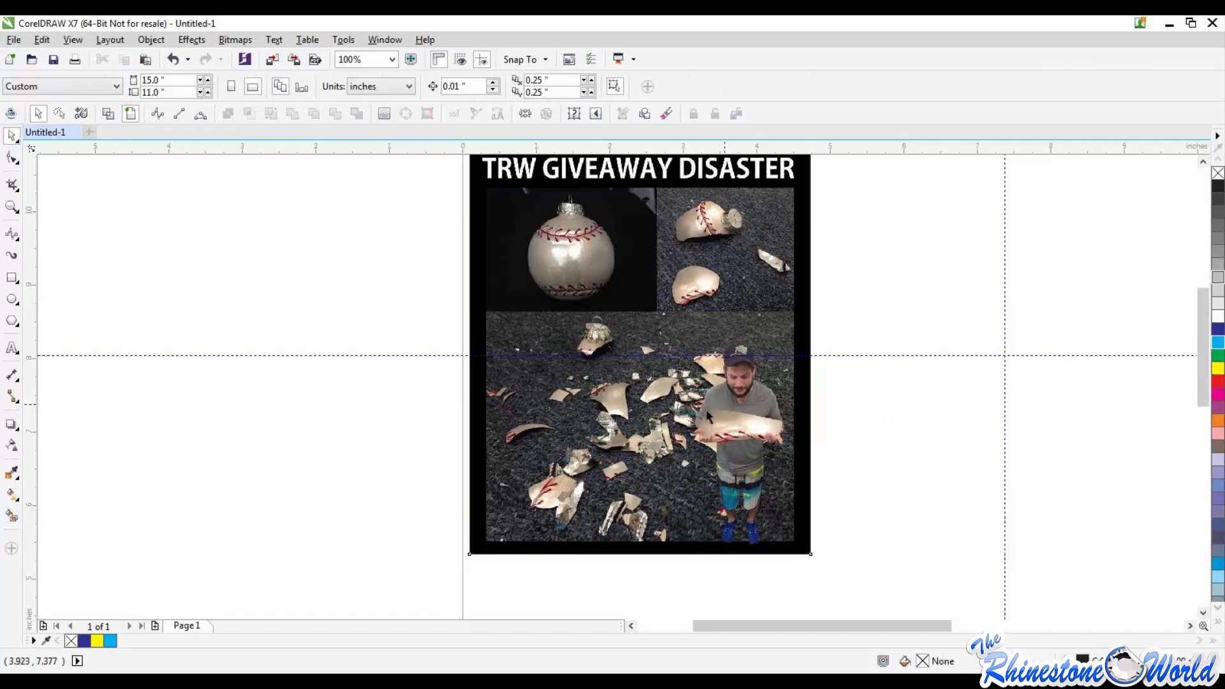
pyautogui.scroll(-1, 705, 411)
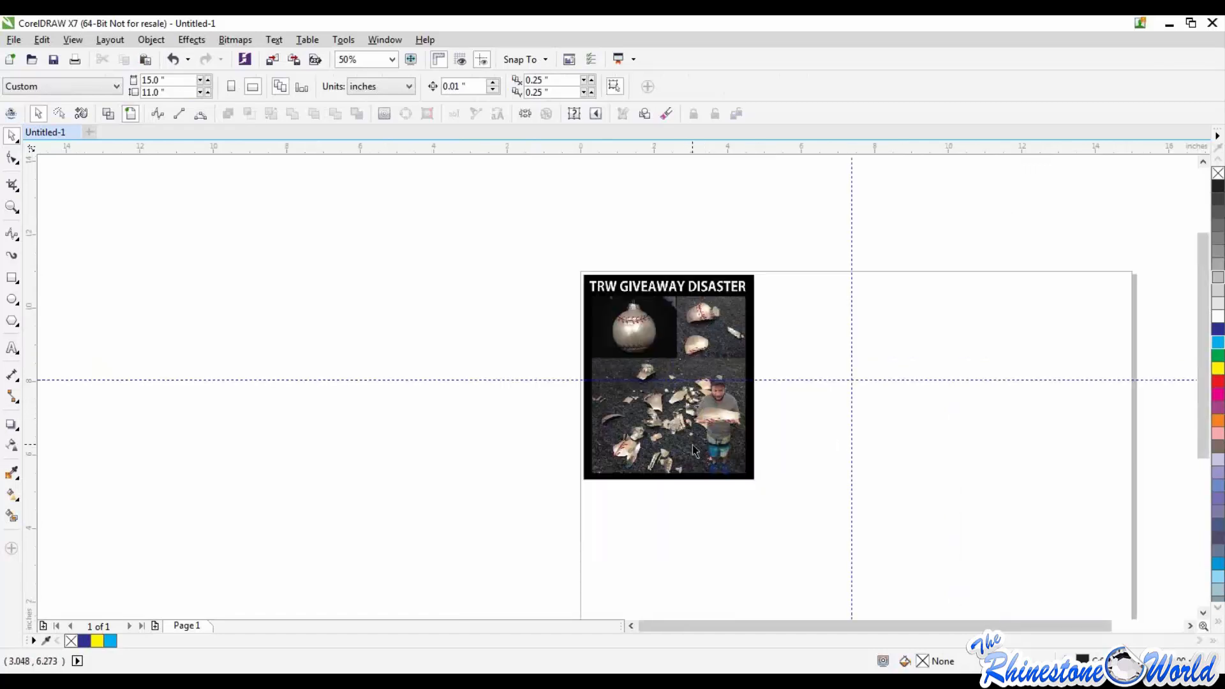
pyautogui.scroll(1, 691, 450)
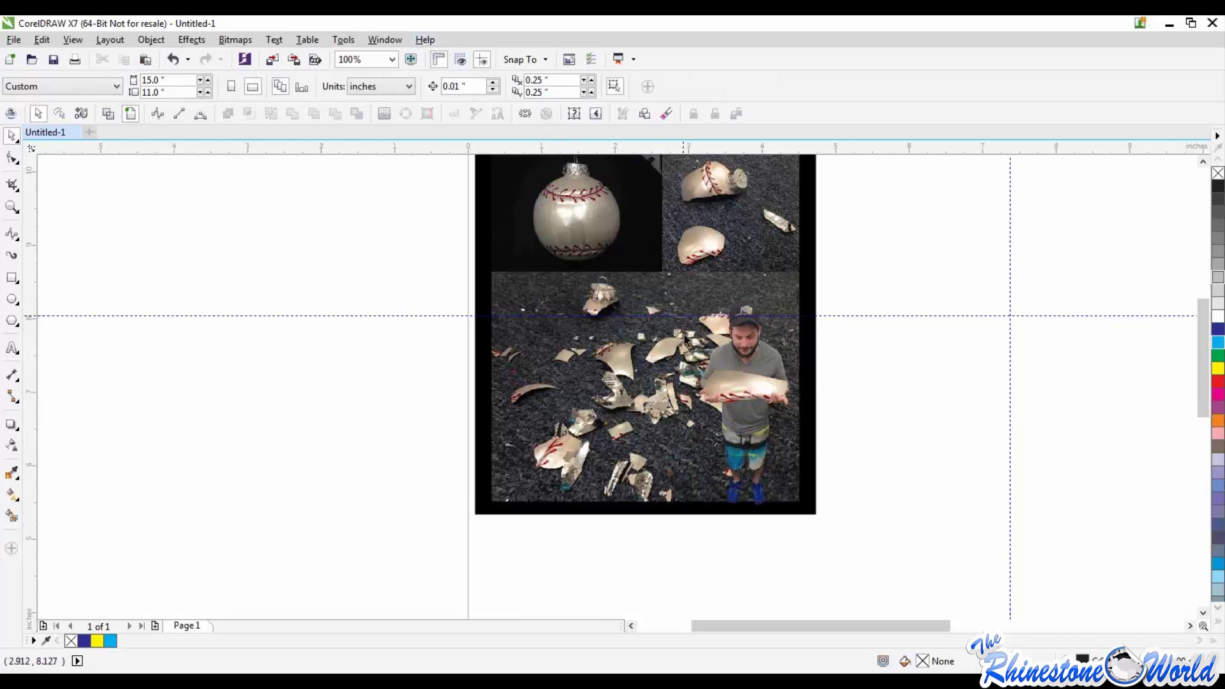
pyautogui.click(689, 406)
pyautogui.press('Delete')
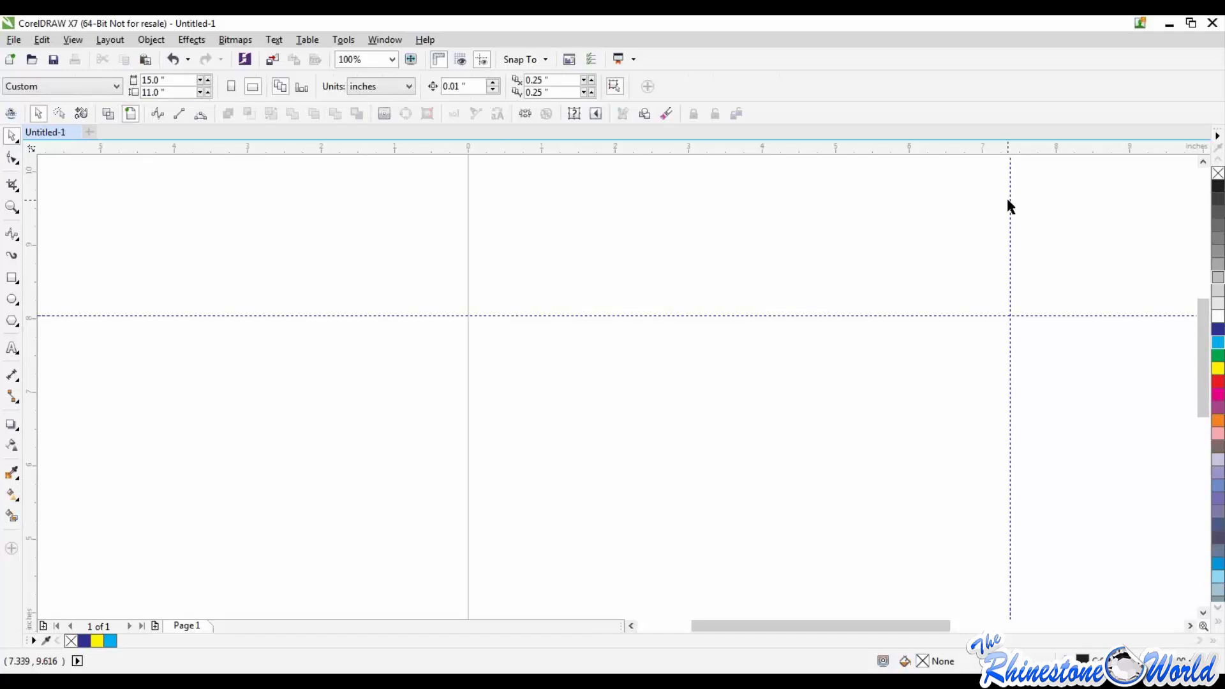
# Step: Add an extra horizontal guideline at about 8.24 inches, and delete it along with the existing vertical and horizontal guidelines
pyautogui.moveTo(780, 146); pyautogui.dragTo(782, 301)
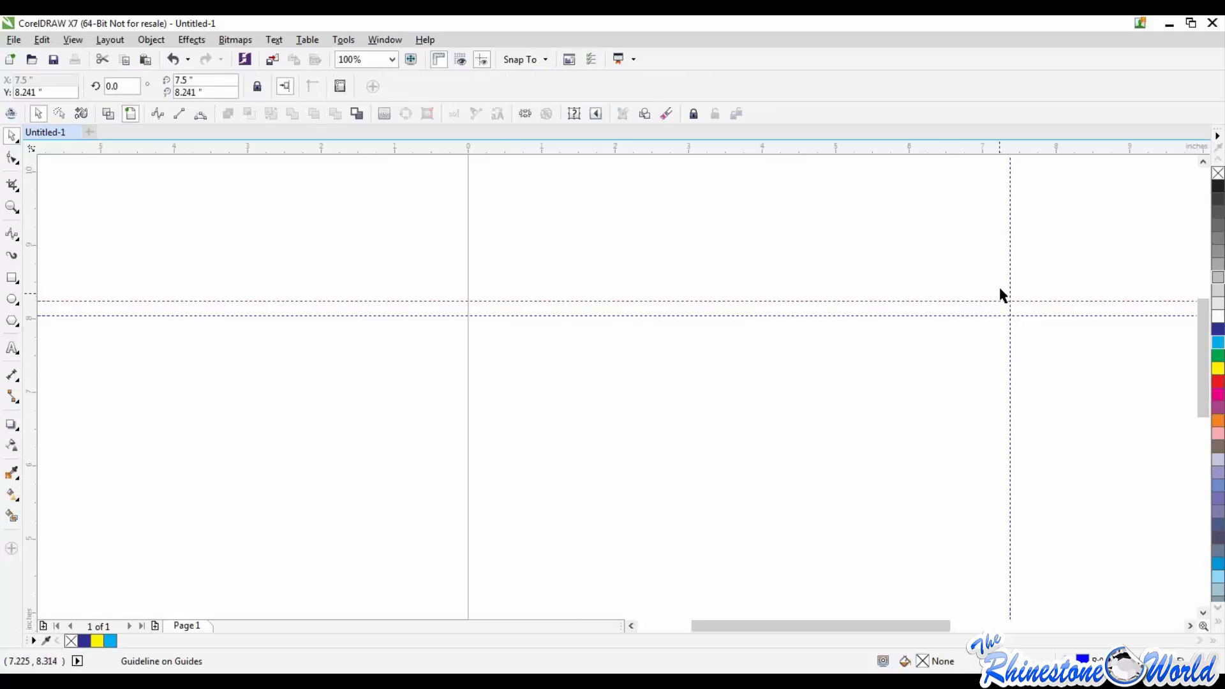
pyautogui.press('Delete')
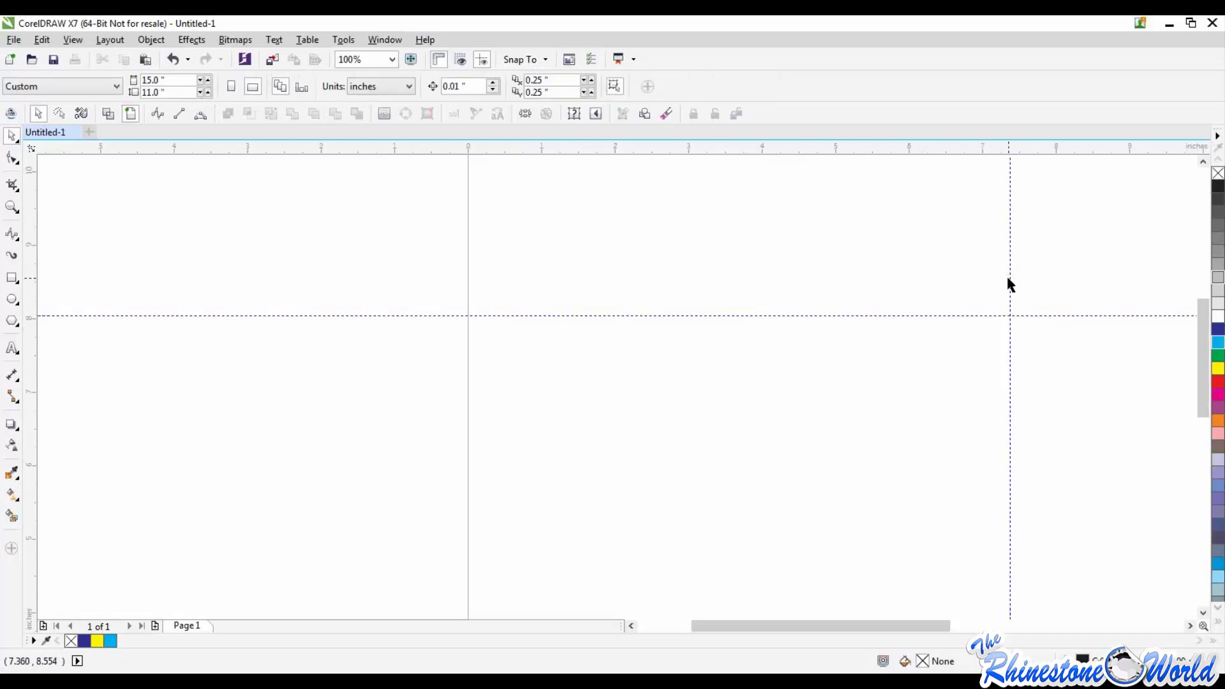
pyautogui.click(1010, 285)
pyautogui.press('Delete')
pyautogui.click(1013, 315)
pyautogui.press('Delete')
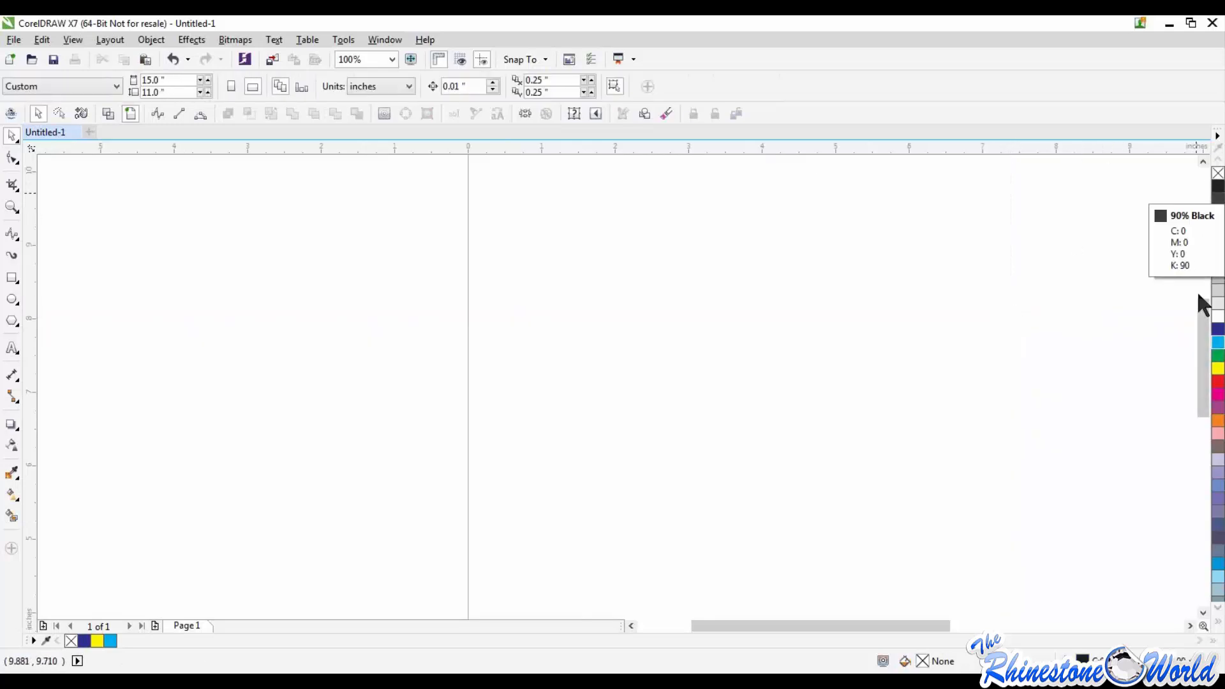
# Step: Draw three rectangles: about 6.3 by 4.9 inches upper left, 7.3 by 5.9 inches over the page's lower-right corner, and 4.3 by 3.5 inches at the lower edge
pyautogui.scroll(-3, 951, 323)
pyautogui.scroll(1, 1123, 335)
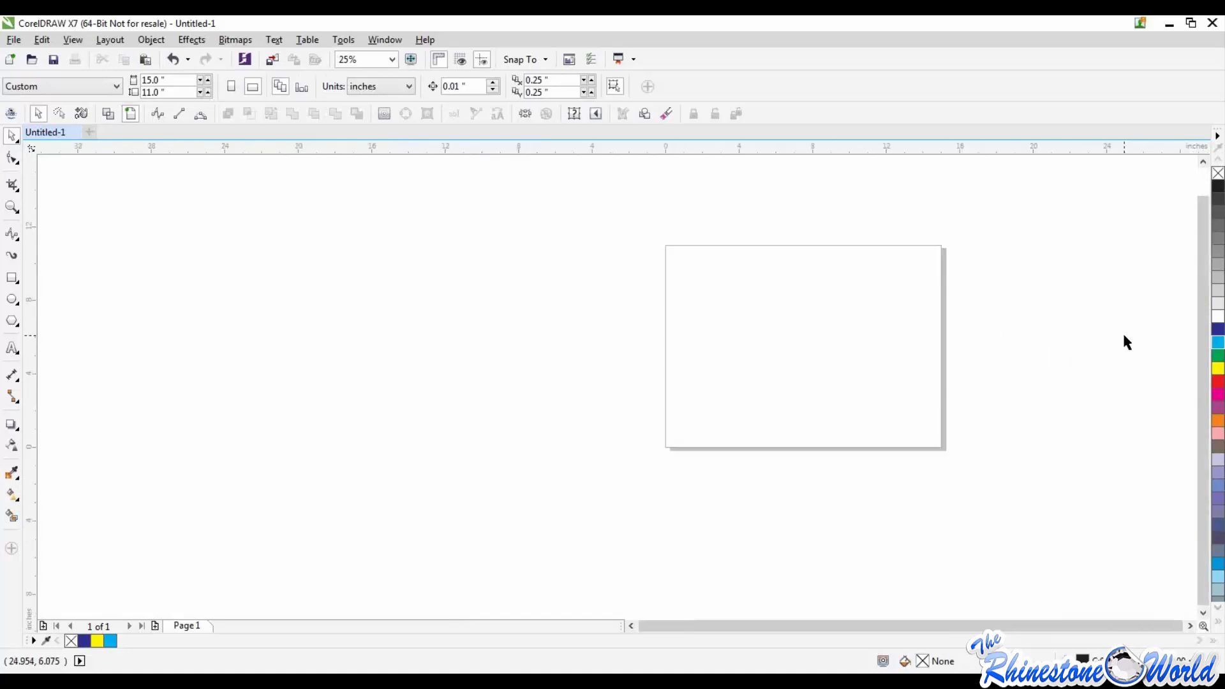
pyautogui.click(11, 278)
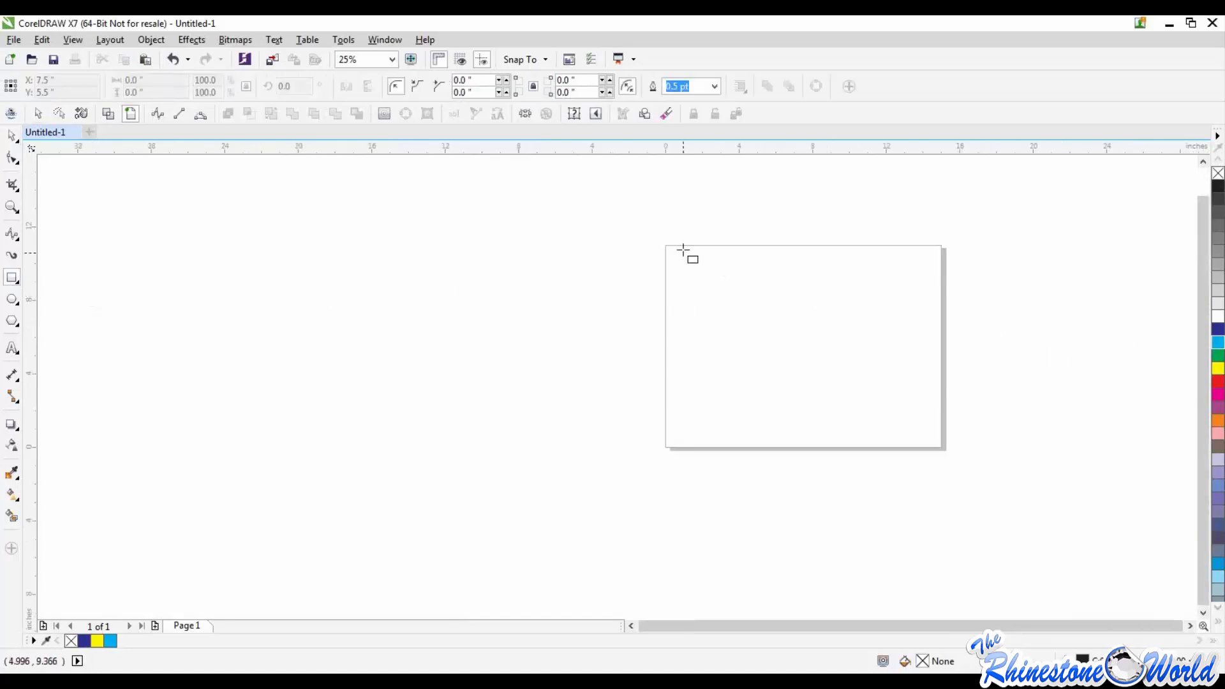
pyautogui.moveTo(684, 250); pyautogui.dragTo(799, 340)
pyautogui.moveTo(868, 353); pyautogui.dragTo(1003, 462)
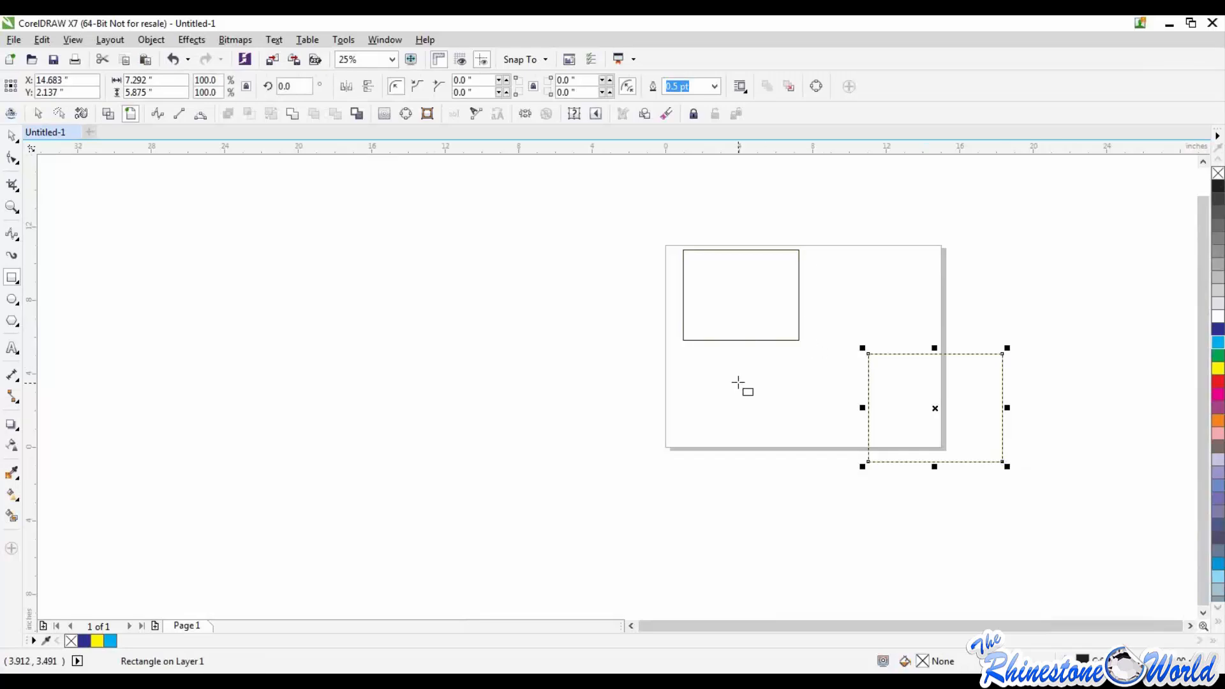
pyautogui.moveTo(738, 383); pyautogui.dragTo(820, 448)
pyautogui.click(12, 135)
pyautogui.click(774, 348)
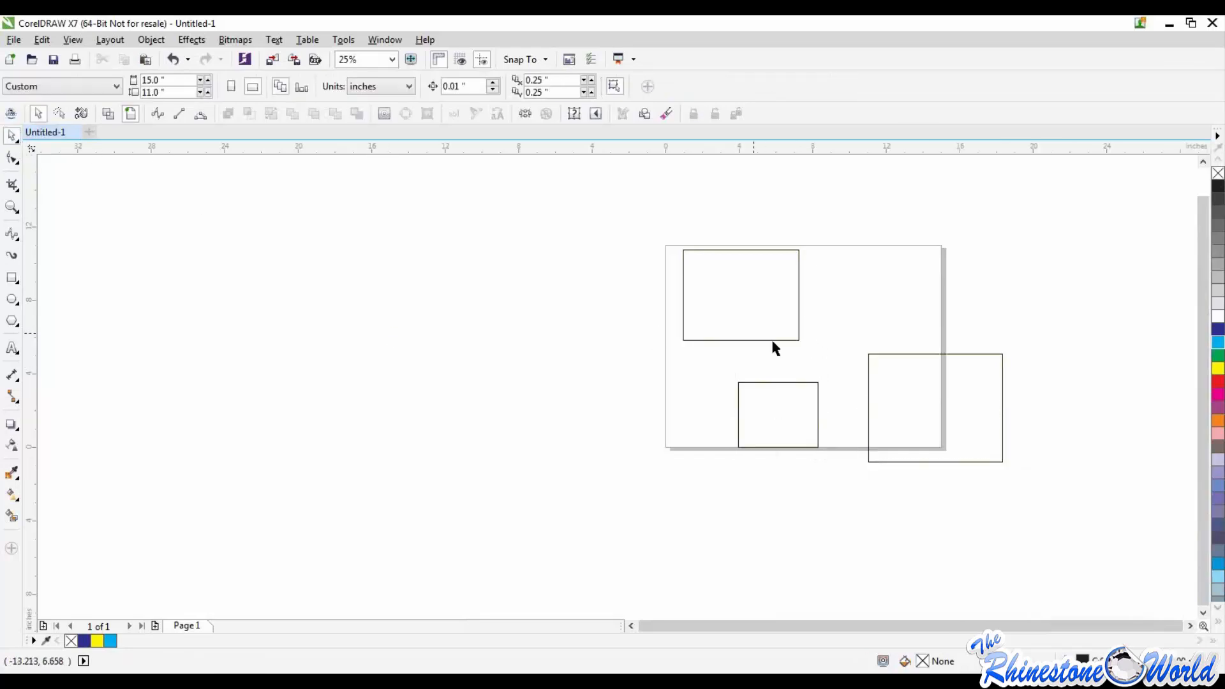
# Step: Fill the upper-left rectangle yellow, the large lower-right rectangle magenta, and the small rectangle at the page's lower edge red
pyautogui.scroll(1, 794, 301)
pyautogui.scroll(-2, 799, 302)
pyautogui.scroll(1, 897, 339)
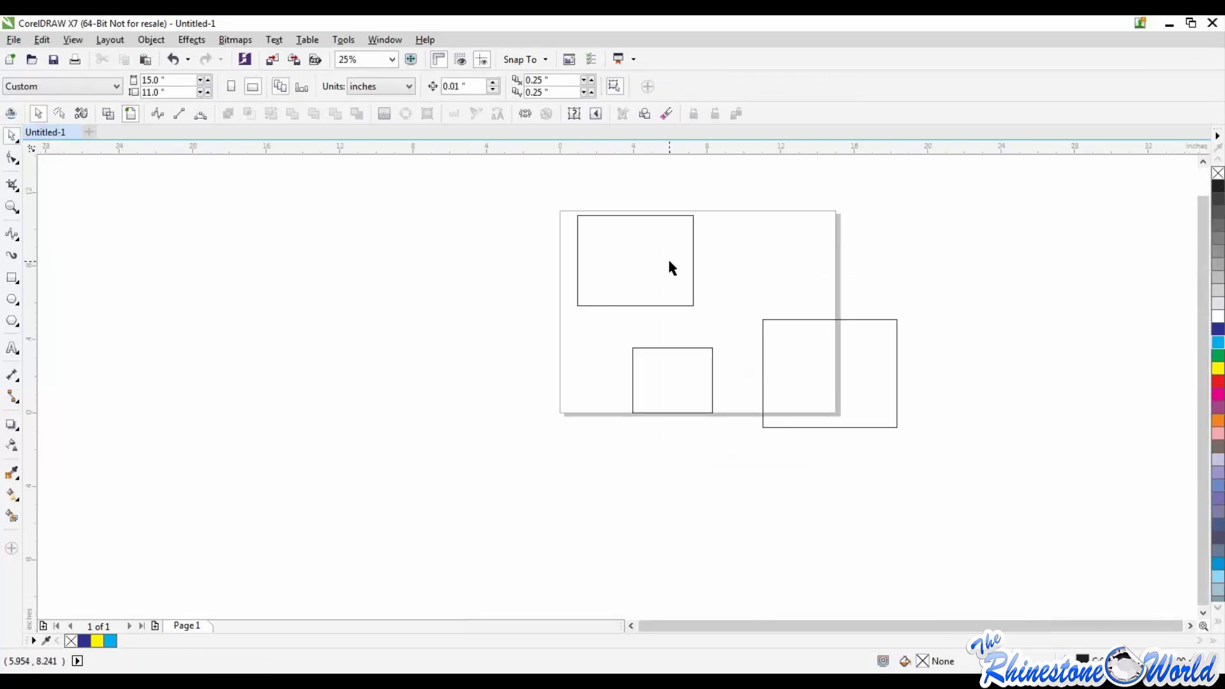
pyautogui.click(693, 262)
pyautogui.click(1218, 368)
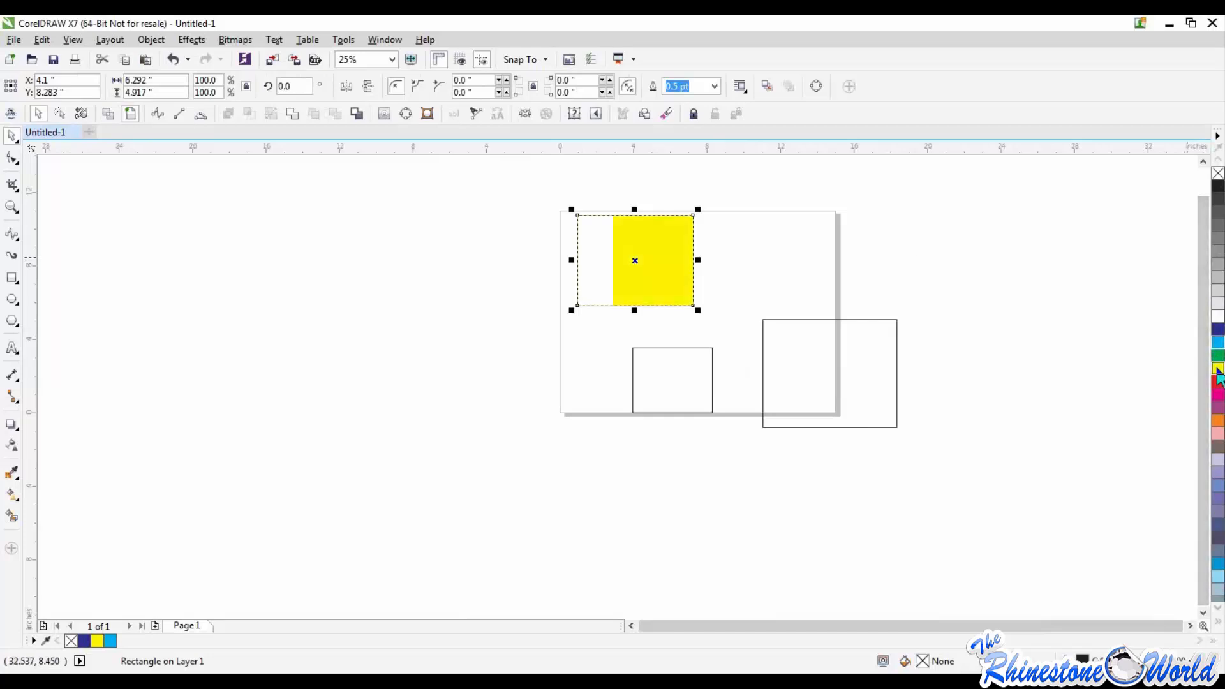
pyautogui.click(898, 362)
pyautogui.click(1219, 394)
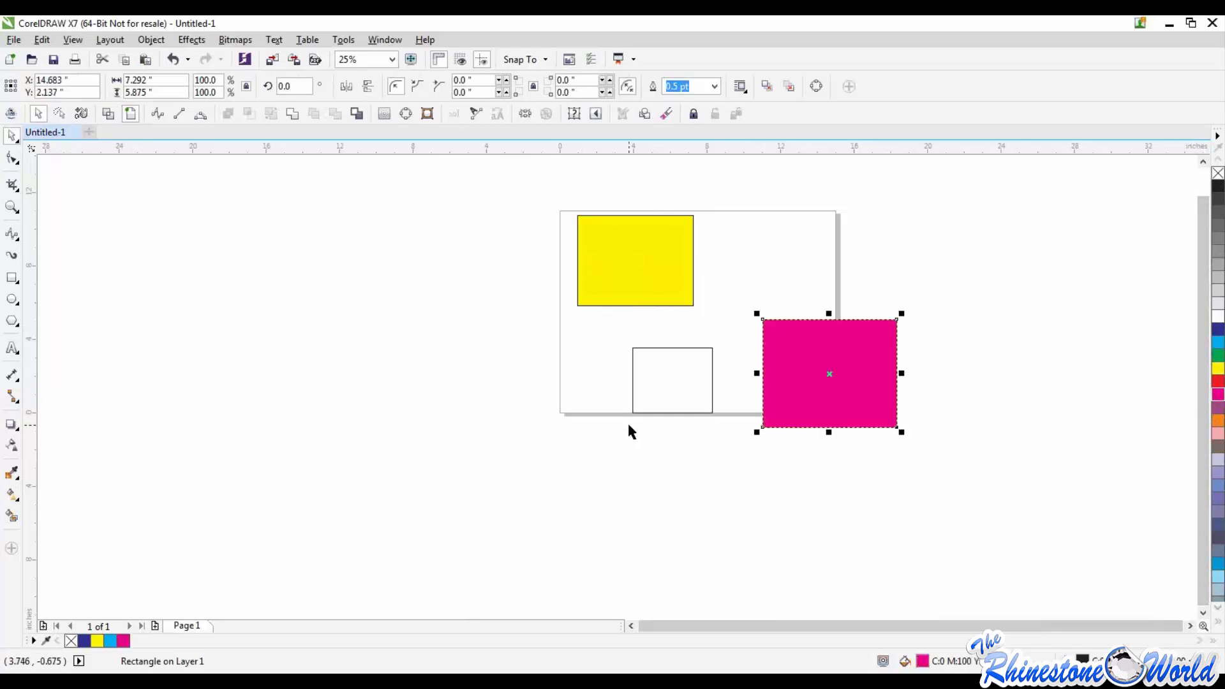
pyautogui.click(702, 408)
pyautogui.click(702, 413)
pyautogui.click(1218, 381)
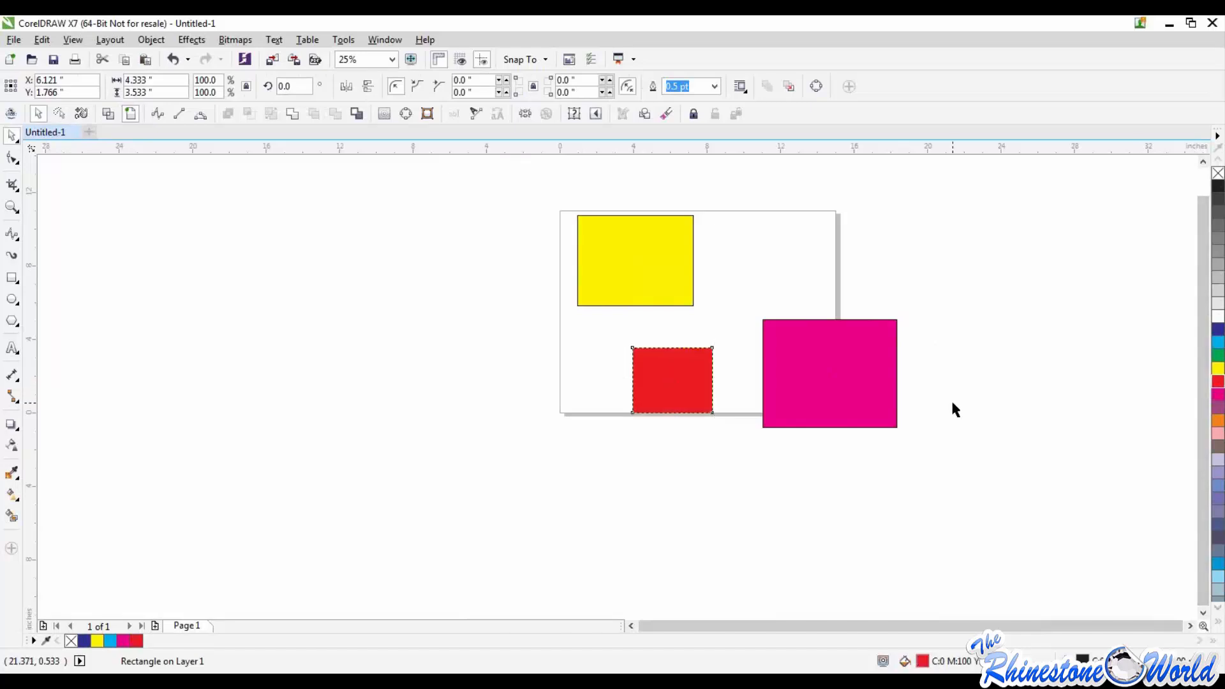
pyautogui.click(951, 408)
# Step: Remove the yellow rectangle's outline, inspect its edges up close, and undo the removal
pyautogui.scroll(4, 687, 203)
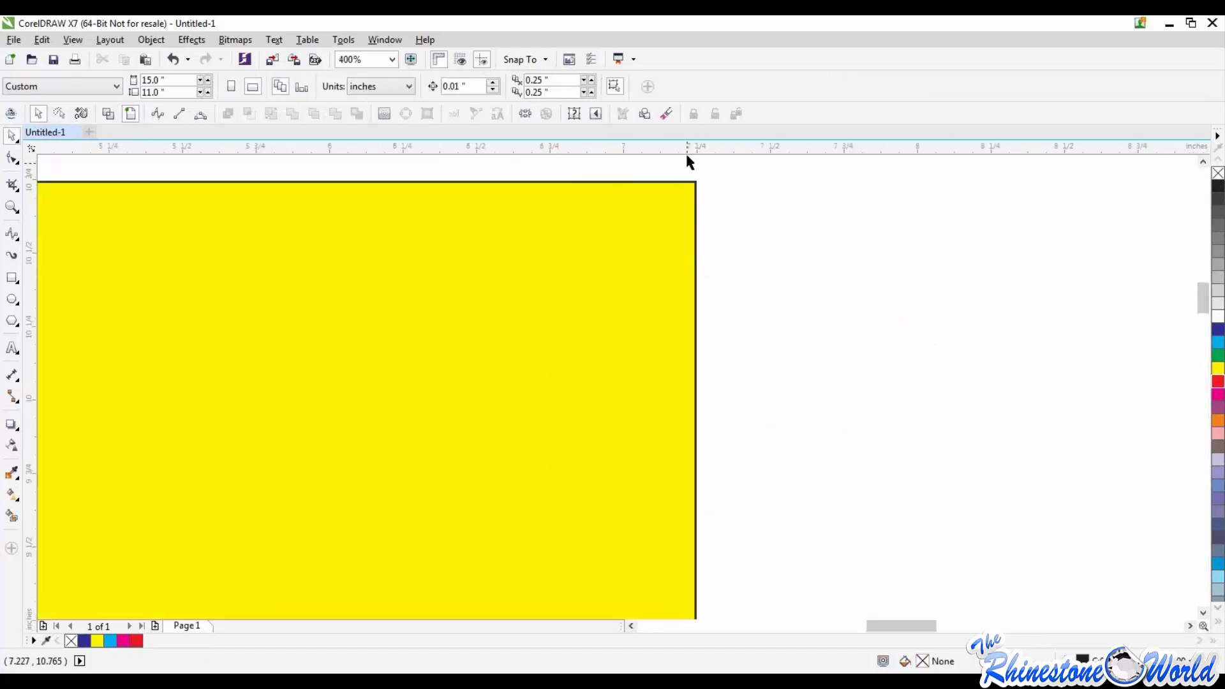
pyautogui.scroll(-2, 692, 230)
pyautogui.scroll(1, 691, 260)
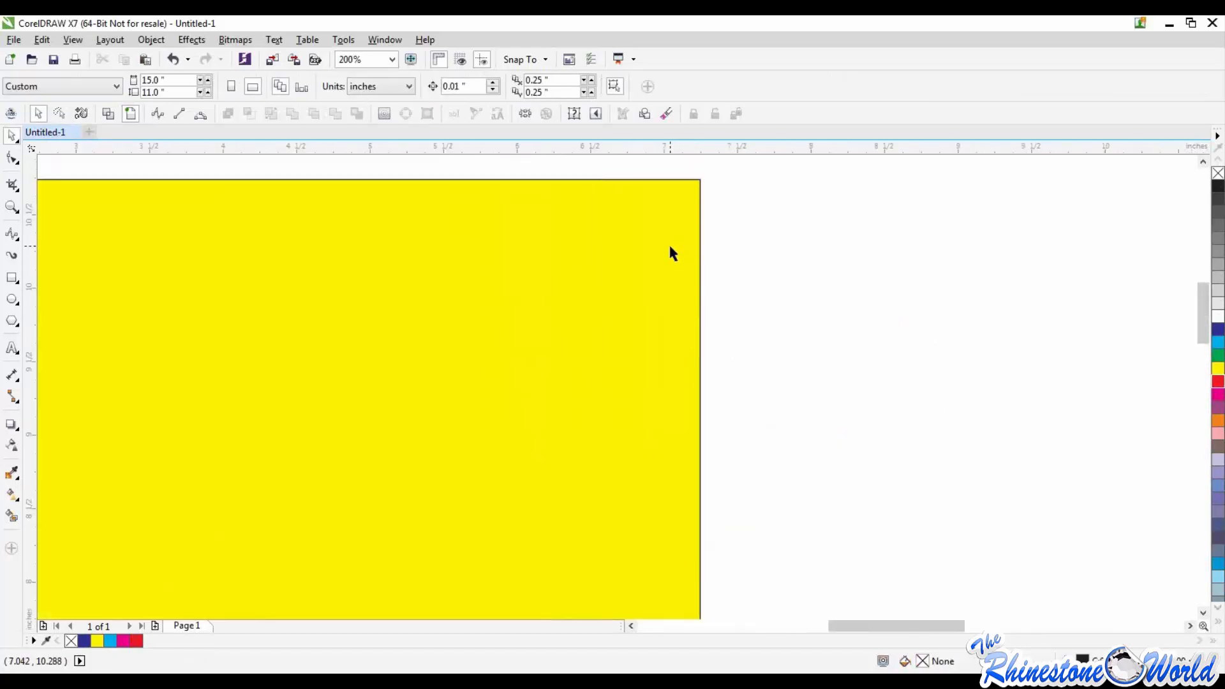
pyautogui.click(670, 252)
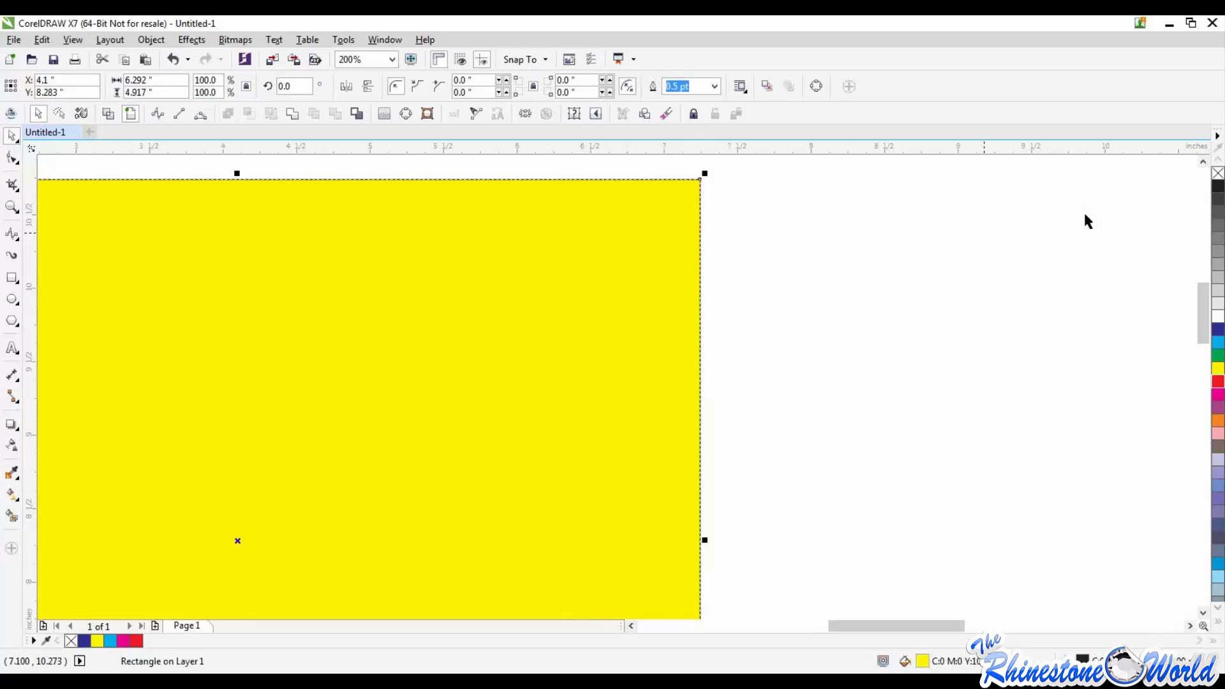
pyautogui.rightClick(1218, 175)
pyautogui.click(958, 268)
pyautogui.scroll(-2, 667, 200)
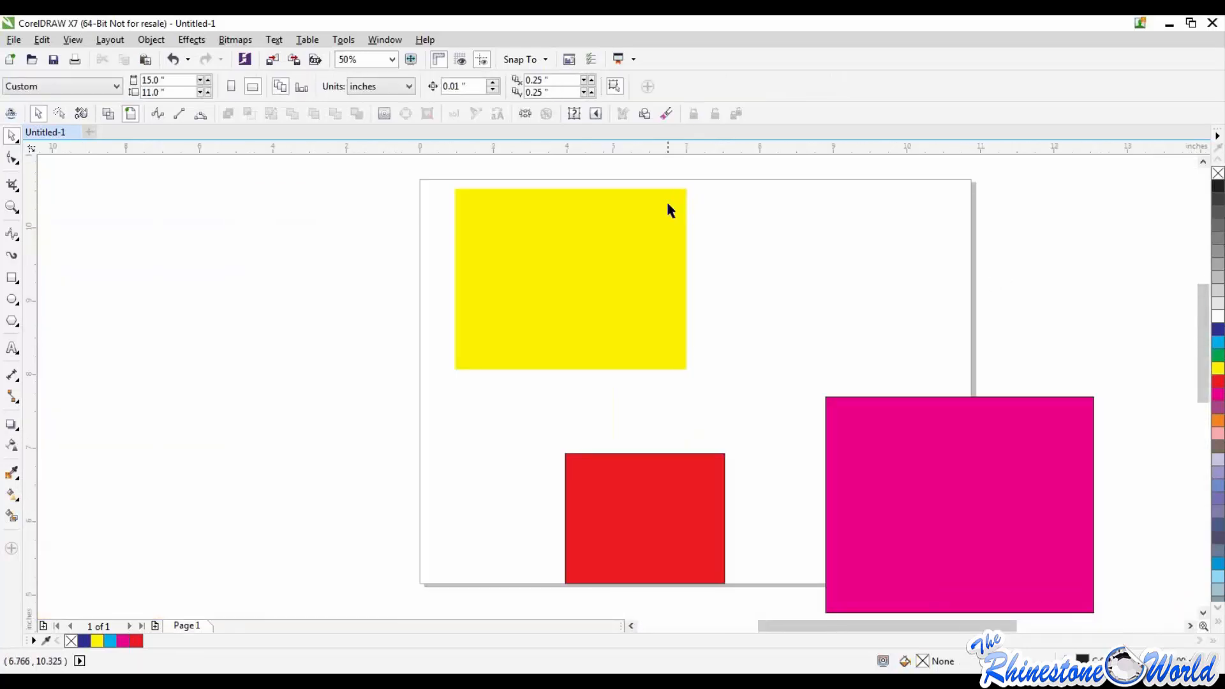
pyautogui.scroll(3, 668, 199)
pyautogui.scroll(-2, 669, 204)
pyautogui.click(673, 204)
pyautogui.click(933, 284)
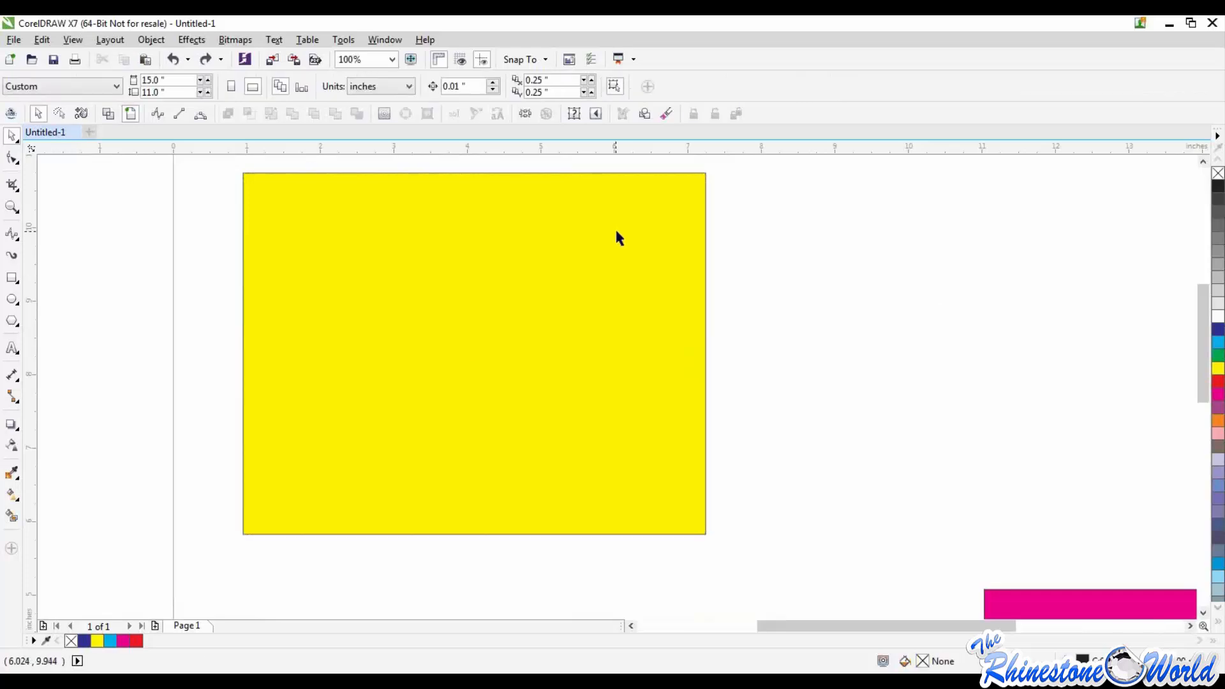
# Step: Color the yellow rectangle's outline dark blue and inspect the outline at its edge up close
pyautogui.click(615, 238)
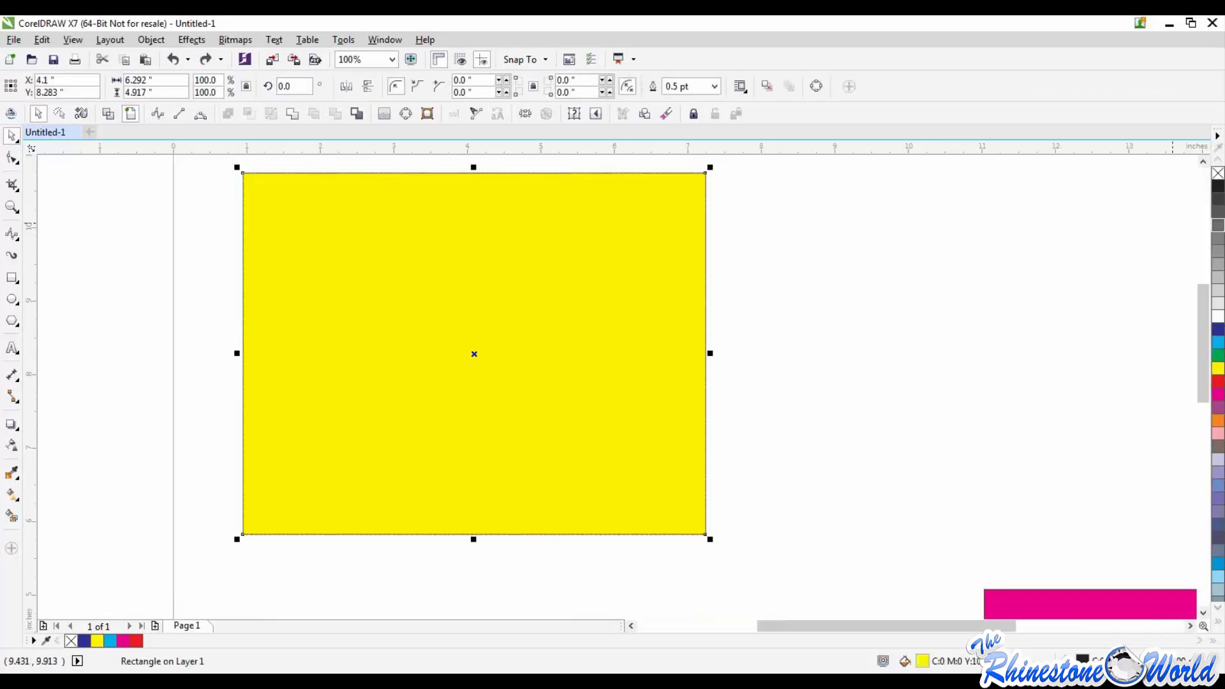
pyautogui.rightClick(1219, 329)
pyautogui.click(932, 308)
pyautogui.scroll(6, 697, 175)
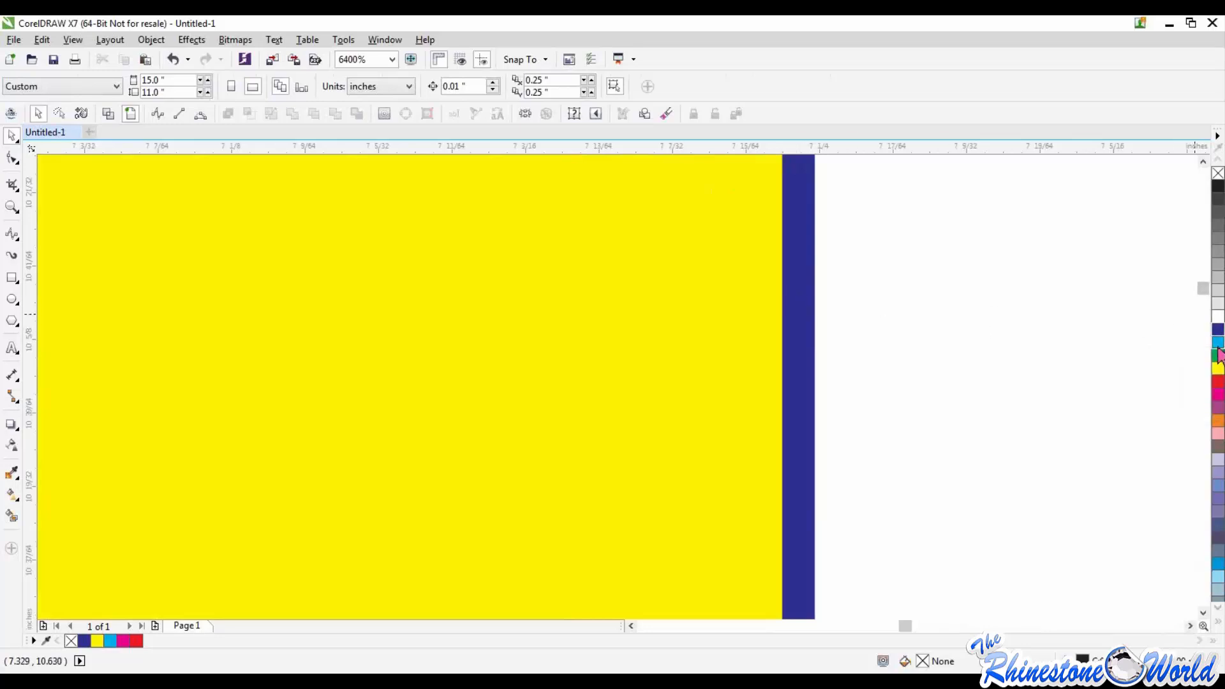
# Step: Fill the blue-outlined rectangle green and recolor its outline the same green
pyautogui.click(850, 362)
pyautogui.click(1219, 356)
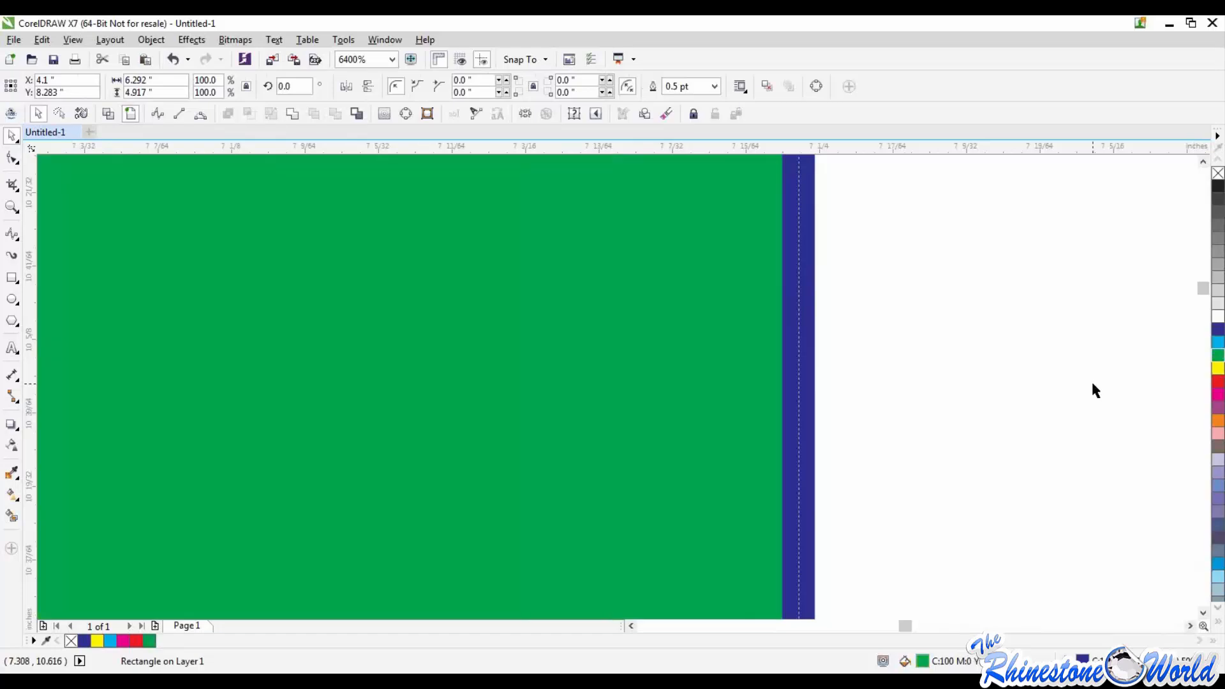
pyautogui.rightClick(803, 355)
pyautogui.click(1104, 378)
pyautogui.rightClick(1218, 356)
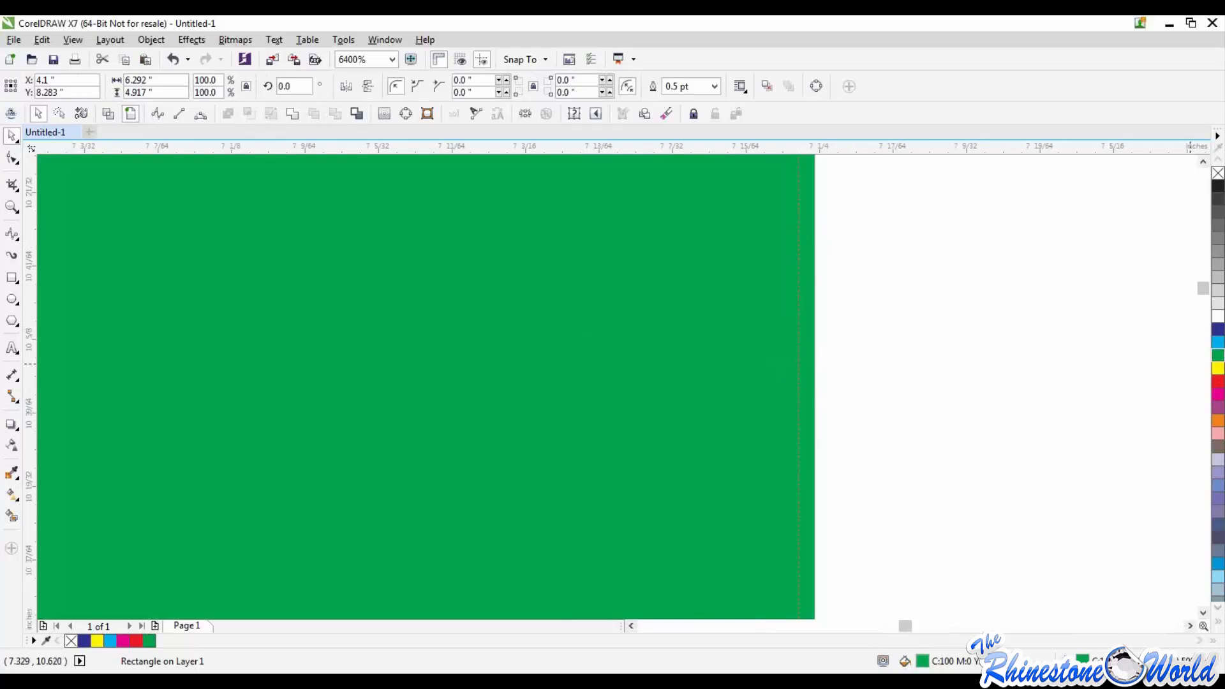
# Step: Fill the green rectangle yellow, keeping the green outline, and check how it looks from farther out
pyautogui.click(1218, 368)
pyautogui.click(1053, 401)
pyautogui.scroll(-3, 975, 378)
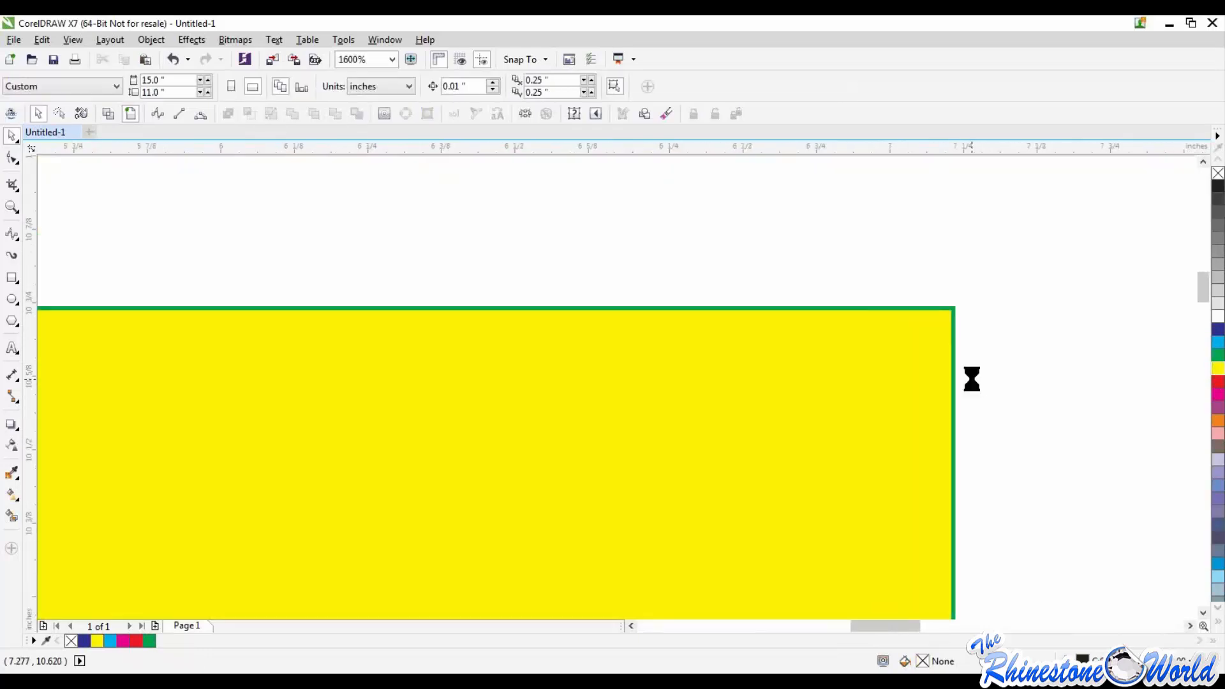
pyautogui.scroll(-5, 911, 413)
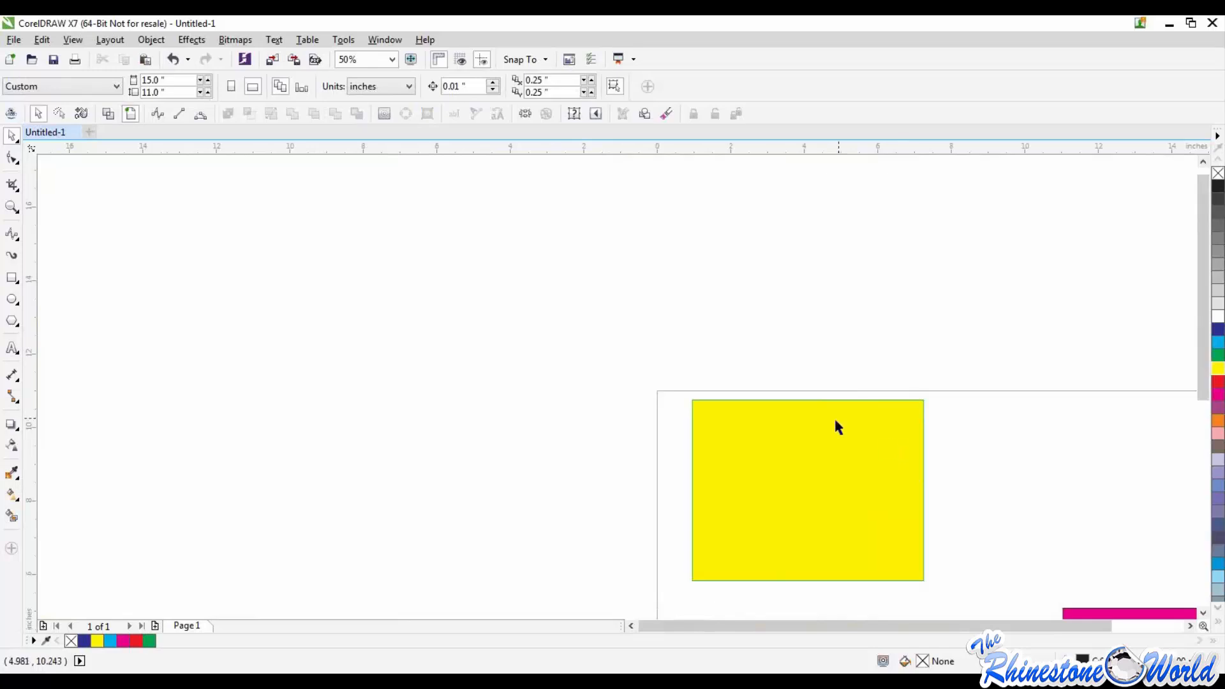
# Step: Select the yellow, red and magenta rectangles together and delete them to clear the page
pyautogui.scroll(-2, 833, 419)
pyautogui.scroll(1, 964, 527)
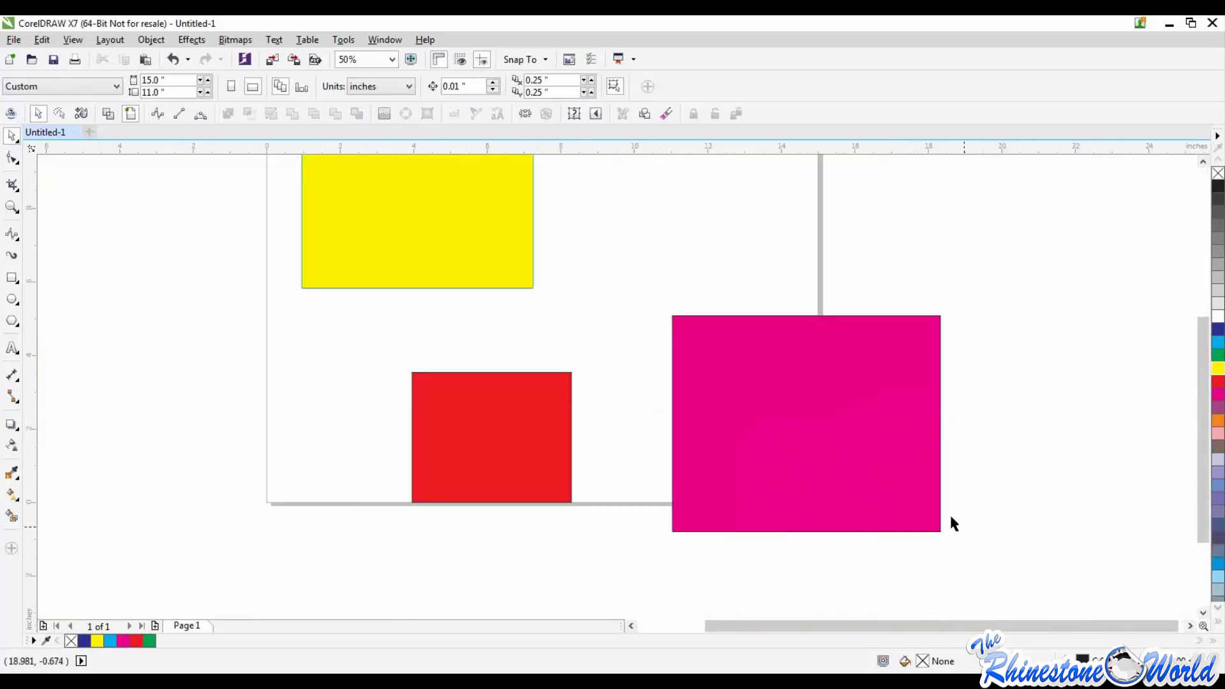
pyautogui.moveTo(499, 232); pyautogui.dragTo(1030, 568)
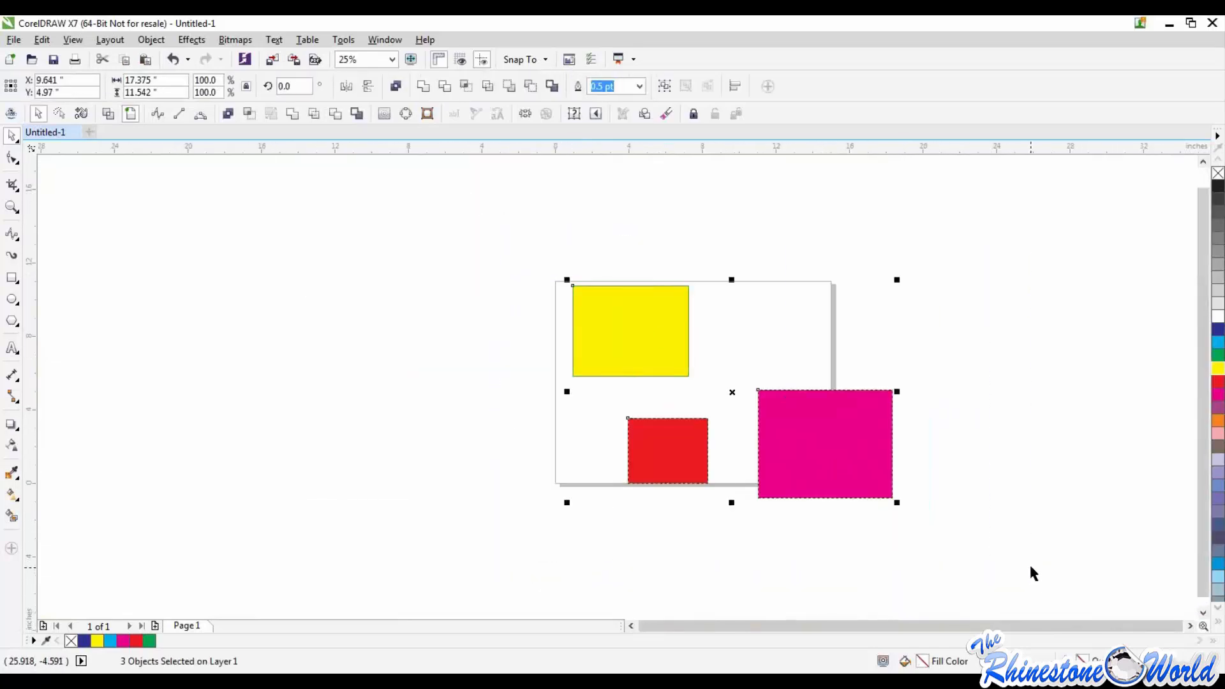
pyautogui.press('Delete')
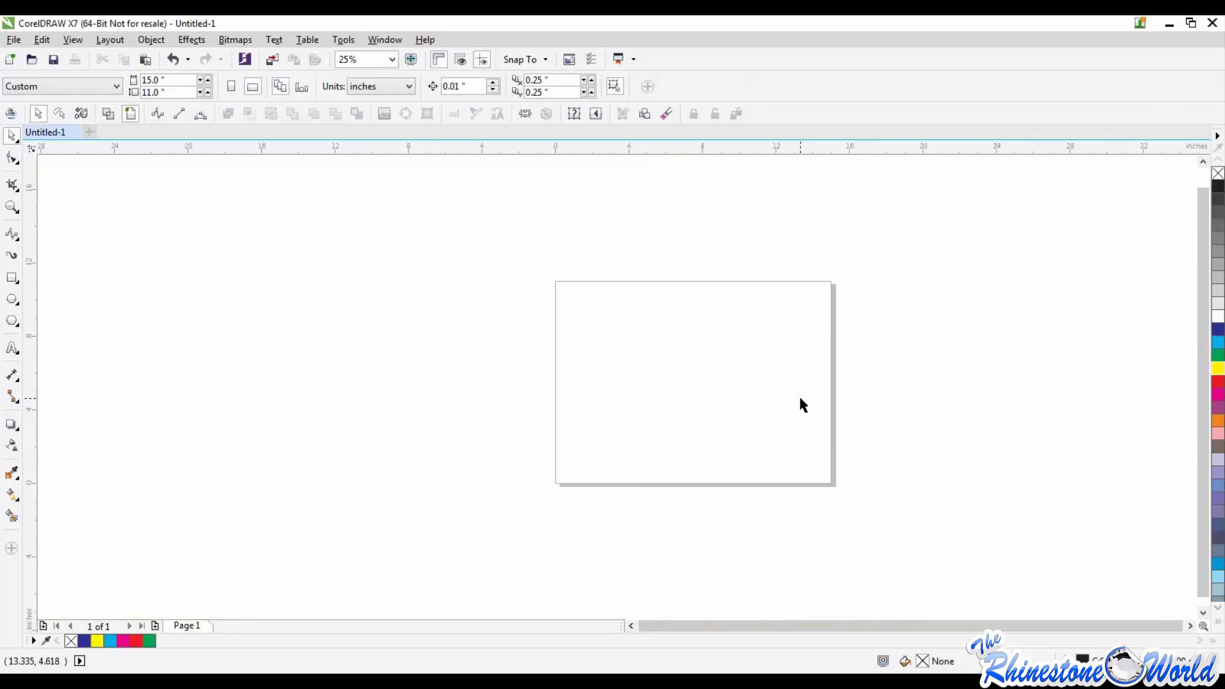
pyautogui.click(313, 40)
pyautogui.moveTo(334, 40)
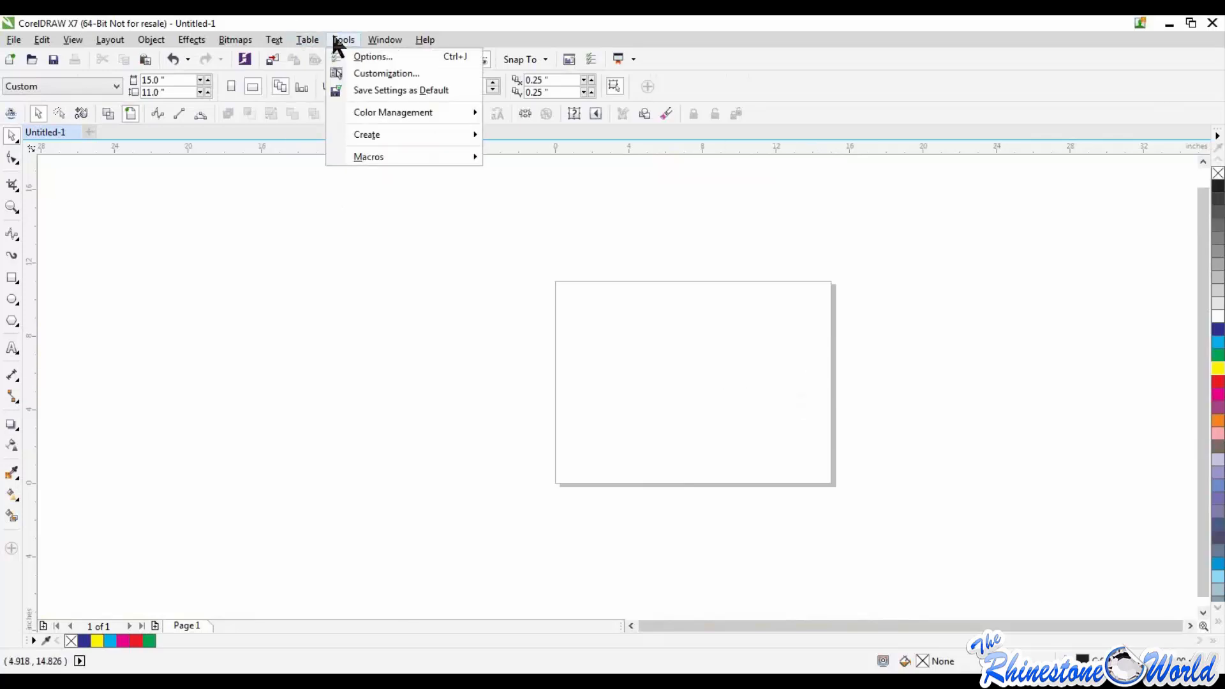
pyautogui.moveTo(396, 110)
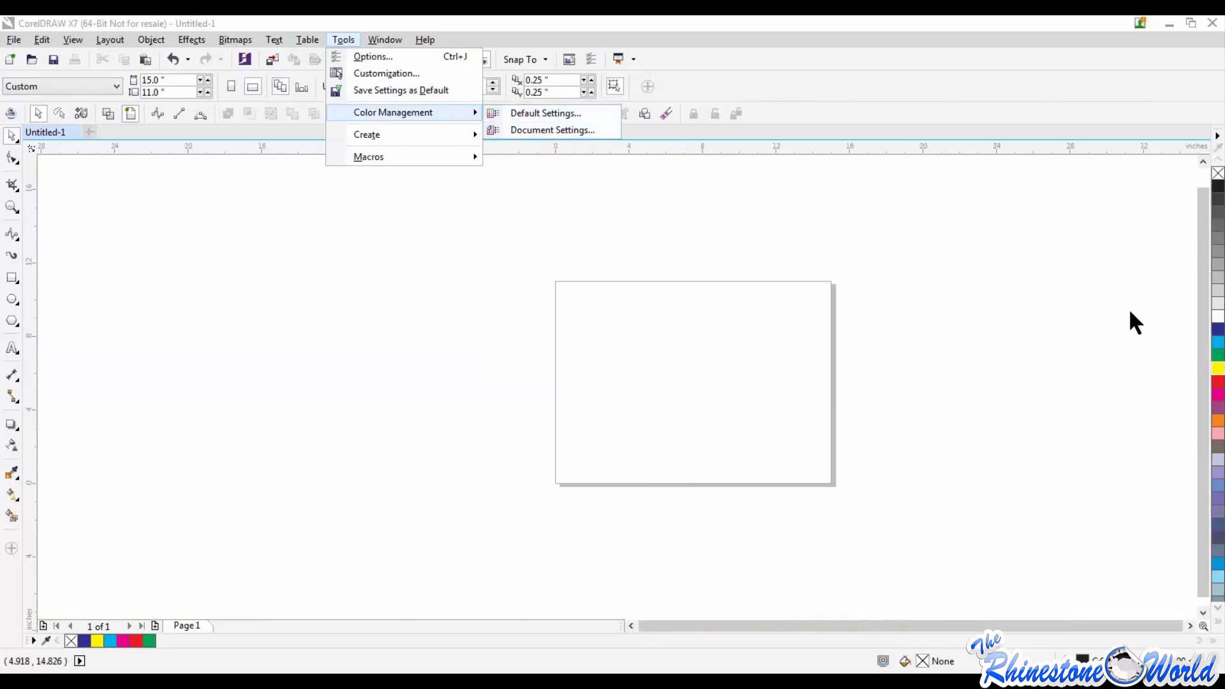
pyautogui.click(1189, 213)
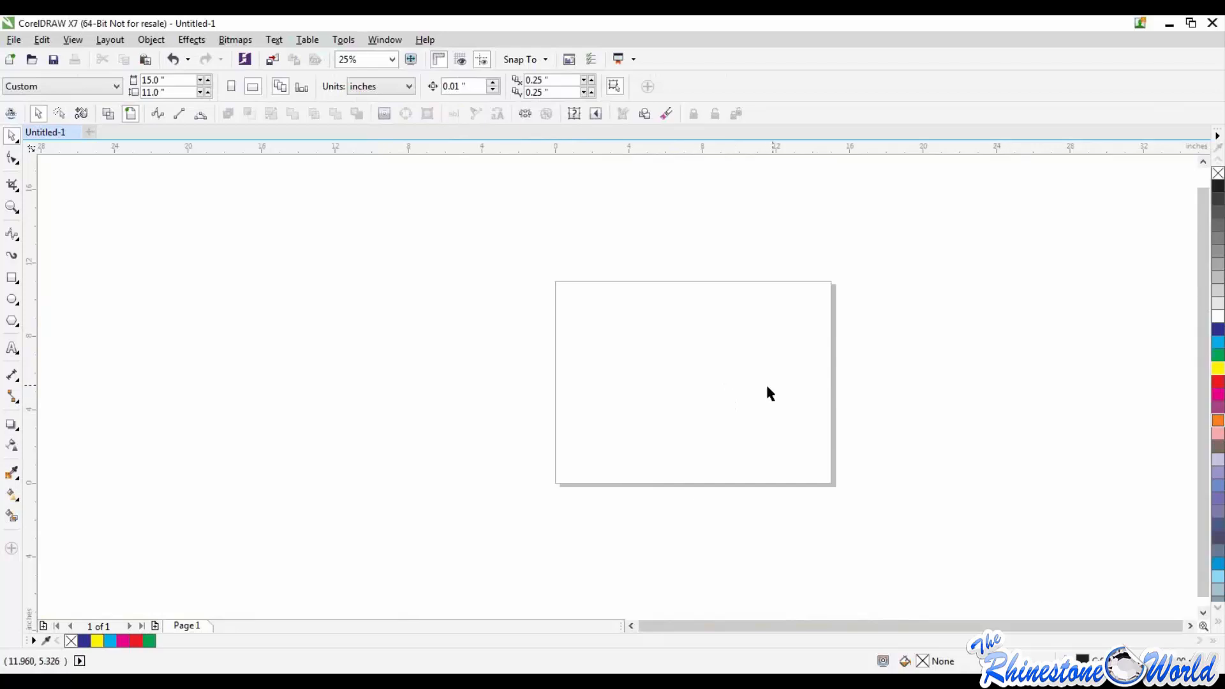
# Step: Review the General, Display, Edit, PowerClip Frame and Snap to Objects pages of the workspace options
pyautogui.click(344, 40)
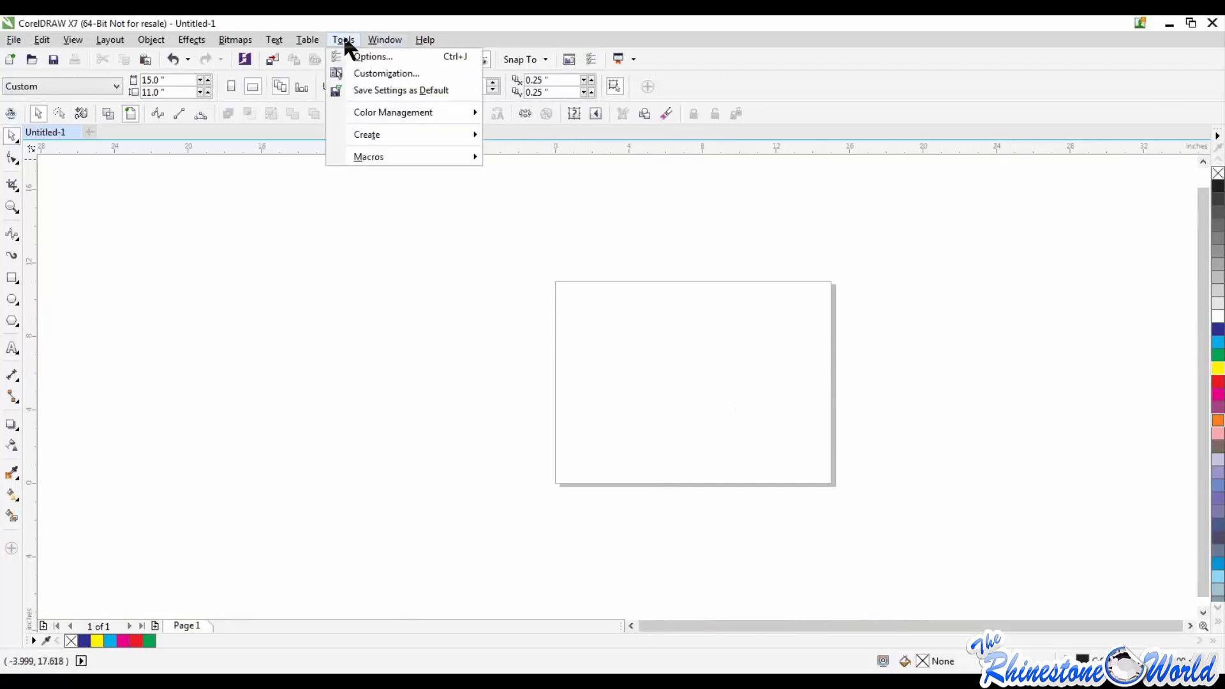
pyautogui.click(375, 75)
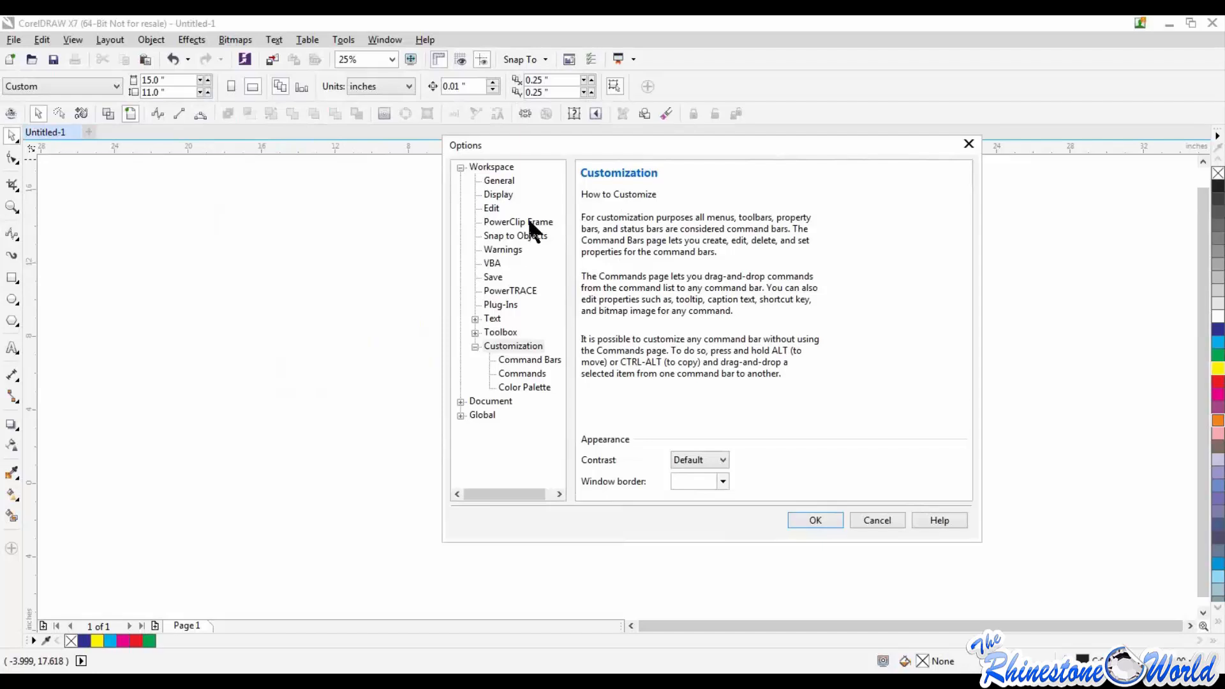
pyautogui.click(494, 181)
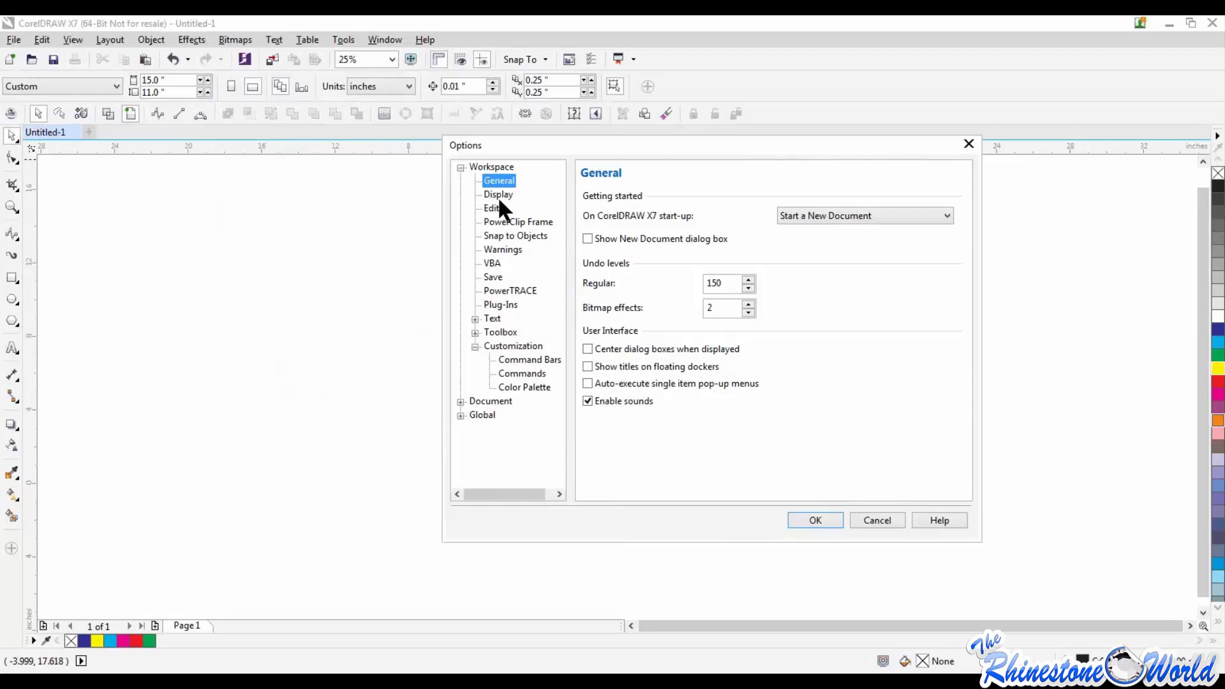
pyautogui.click(511, 193)
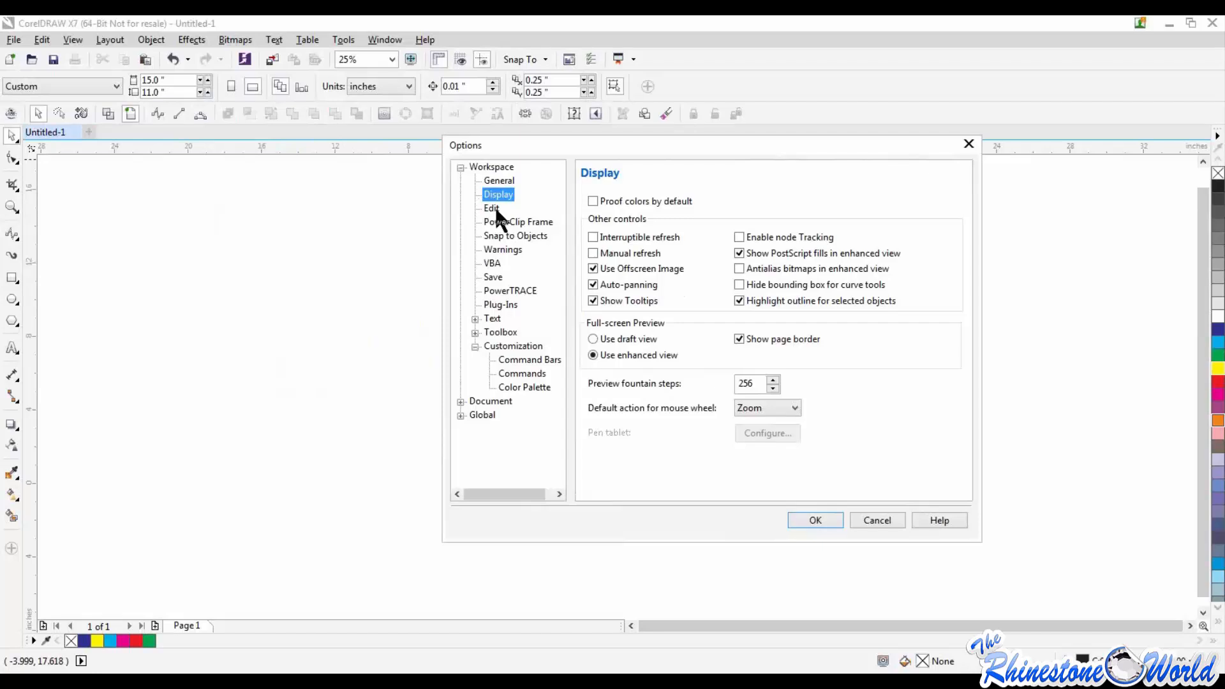
pyautogui.click(496, 208)
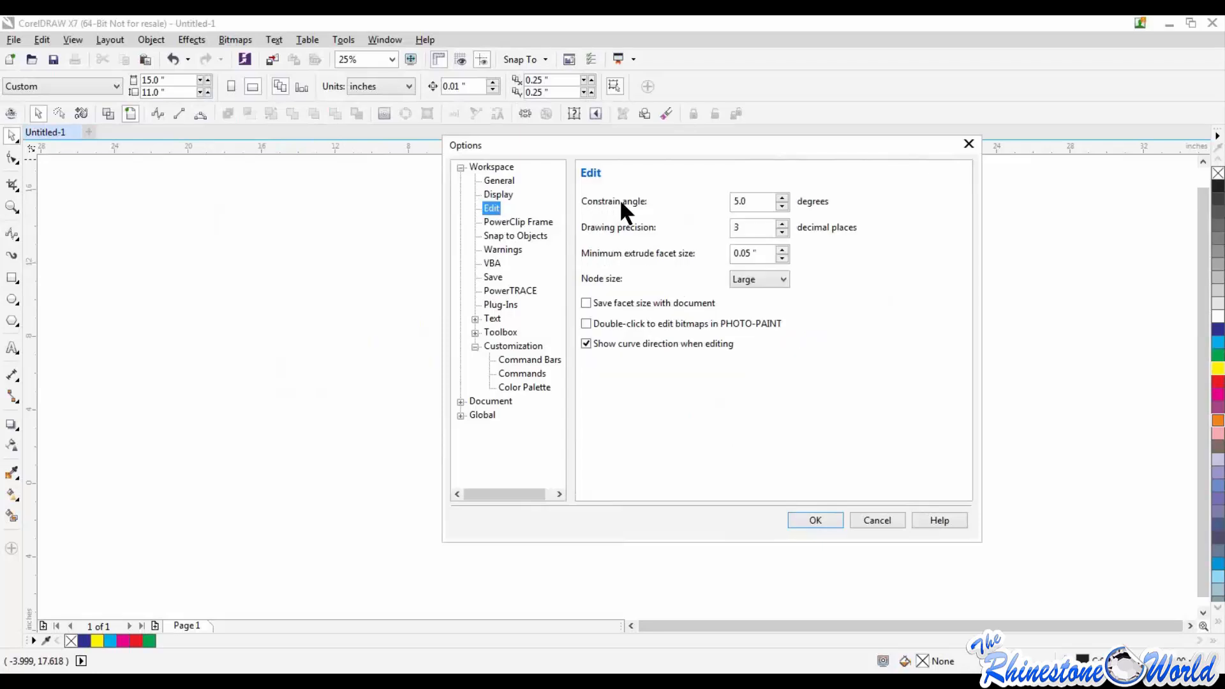
pyautogui.click(508, 222)
pyautogui.click(508, 234)
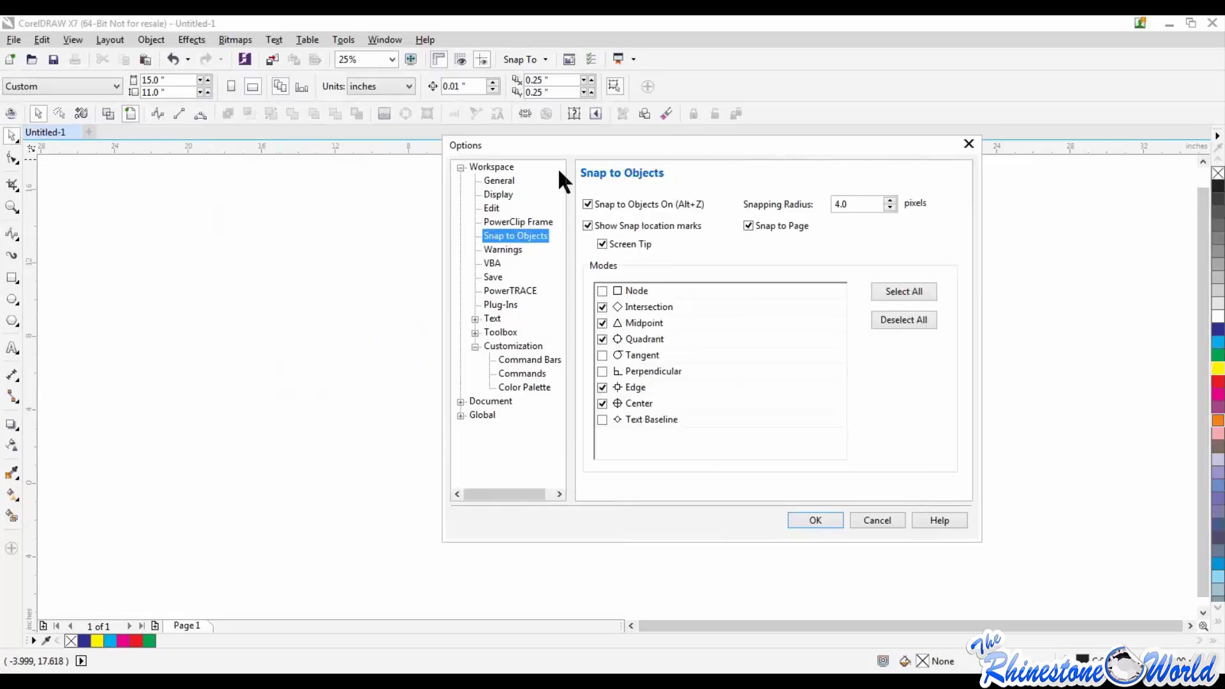
# Step: Set the auto-backup interval in the workspace Save options to 5 minutes and apply the options
pyautogui.click(494, 209)
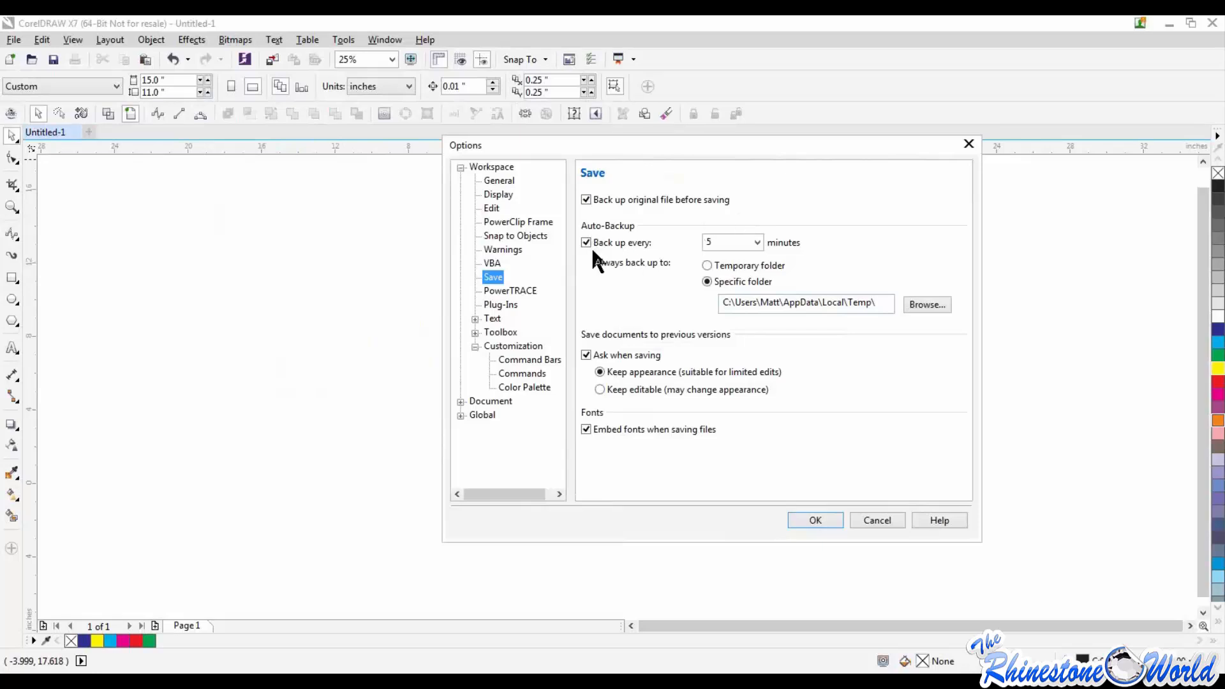
pyautogui.click(758, 242)
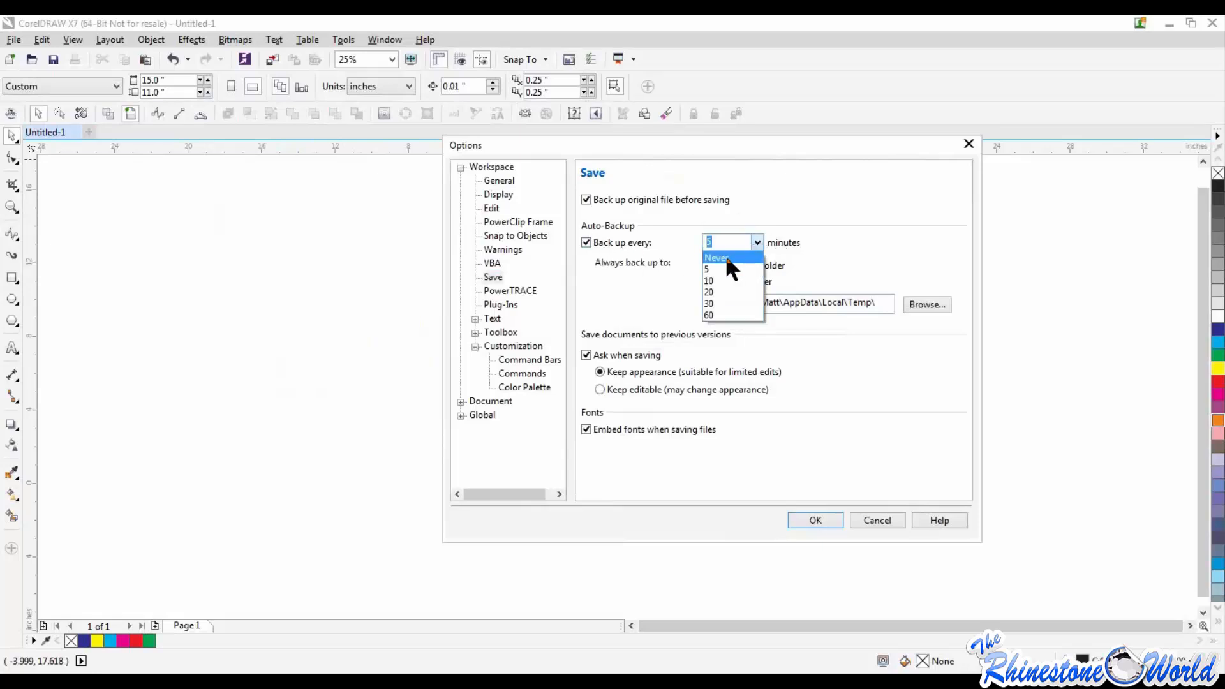
pyautogui.click(710, 266)
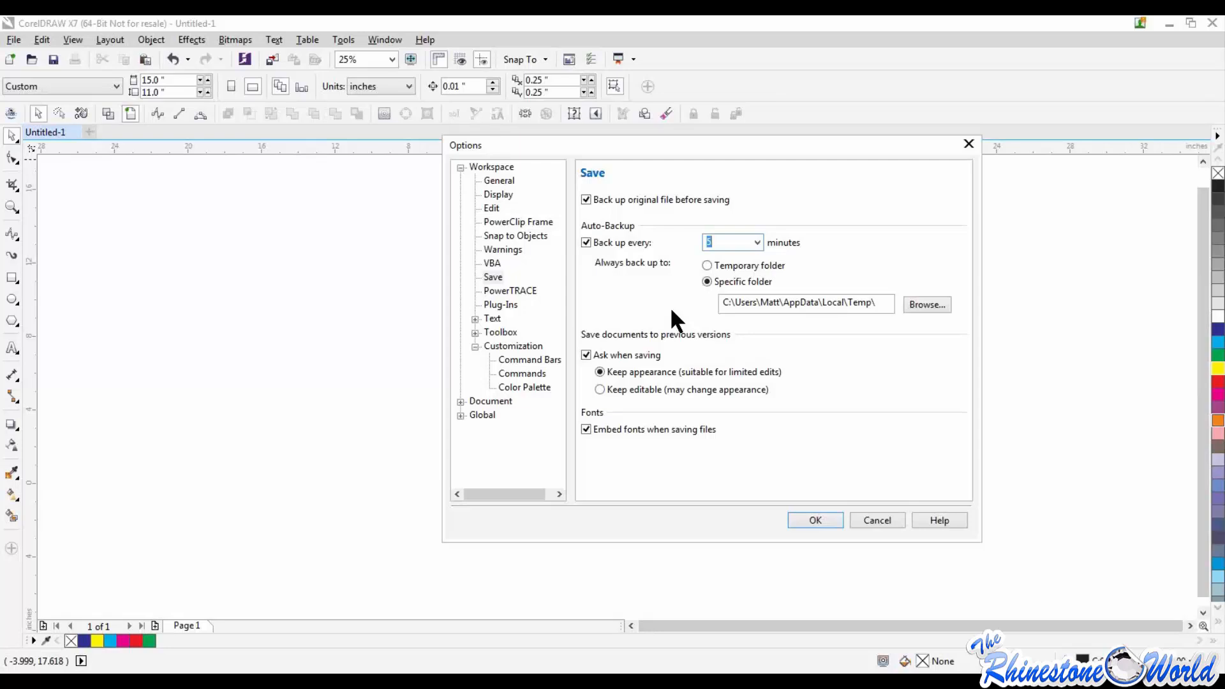
pyautogui.click(756, 243)
pyautogui.click(721, 314)
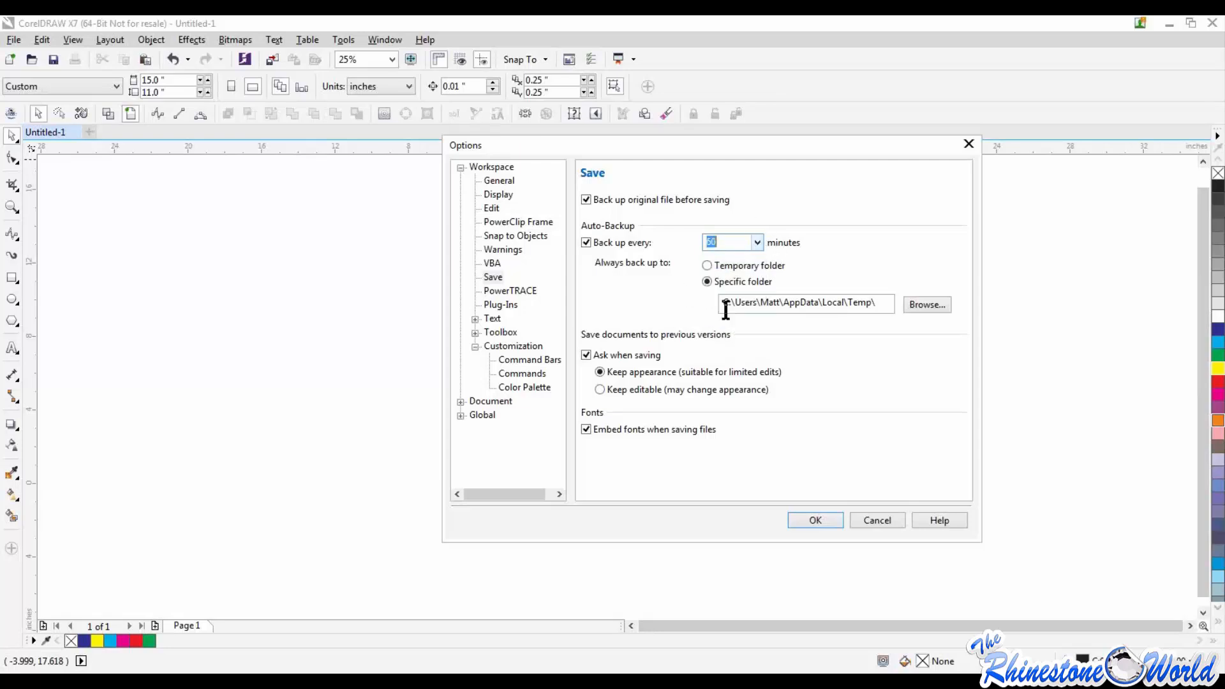
pyautogui.click(756, 244)
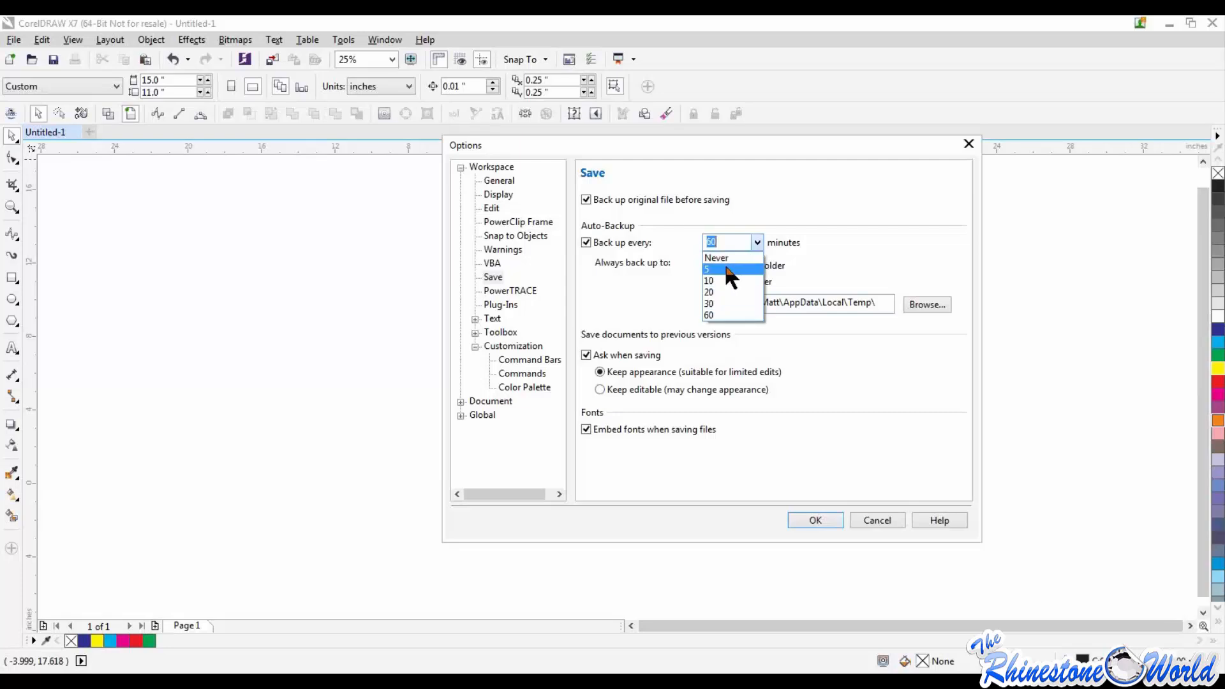
pyautogui.click(725, 263)
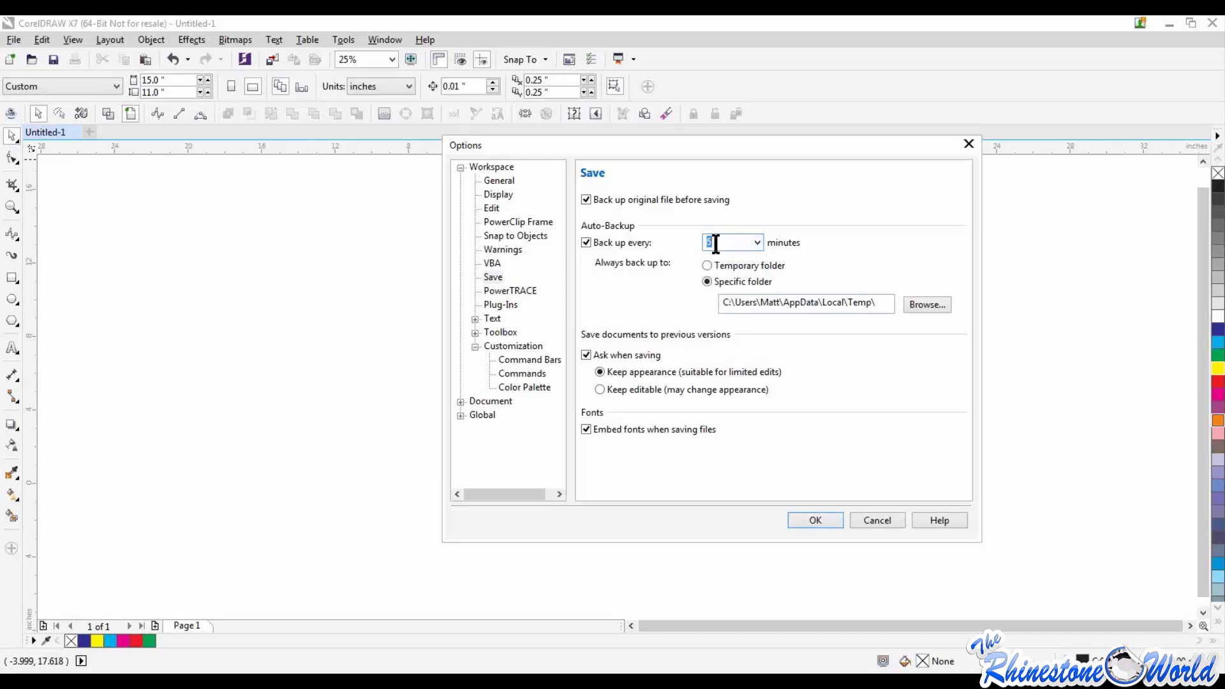
pyautogui.click(817, 521)
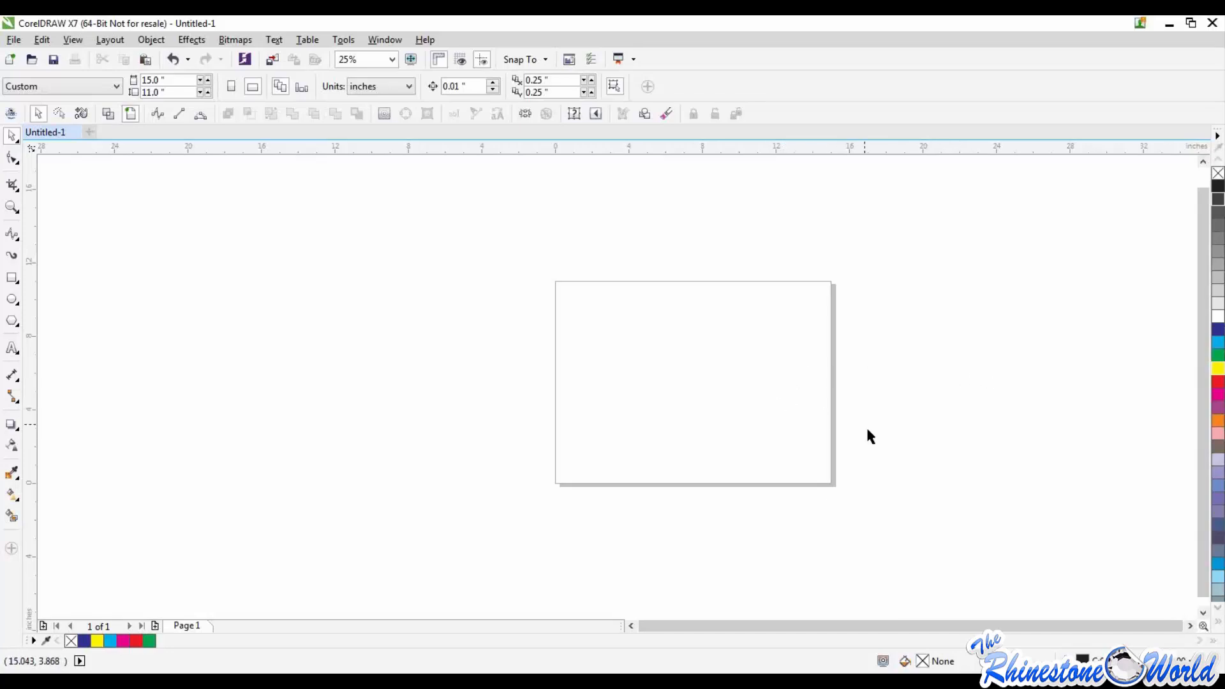
pyautogui.click(344, 40)
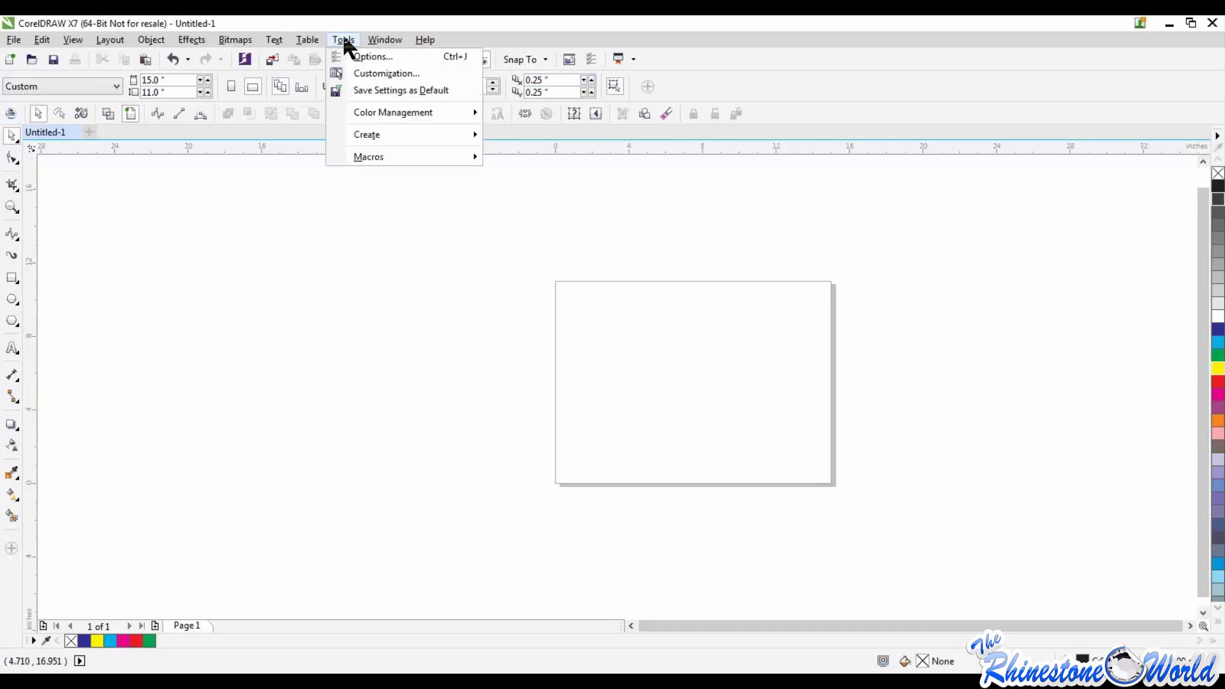
pyautogui.click(357, 74)
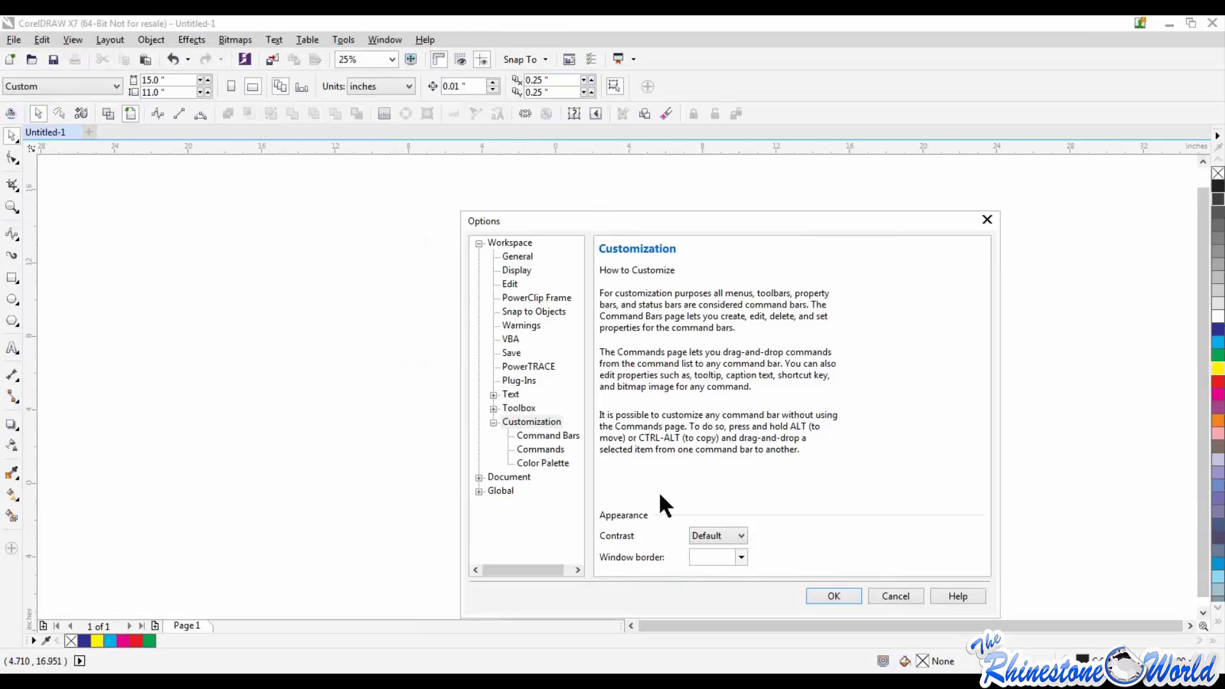
pyautogui.click(987, 219)
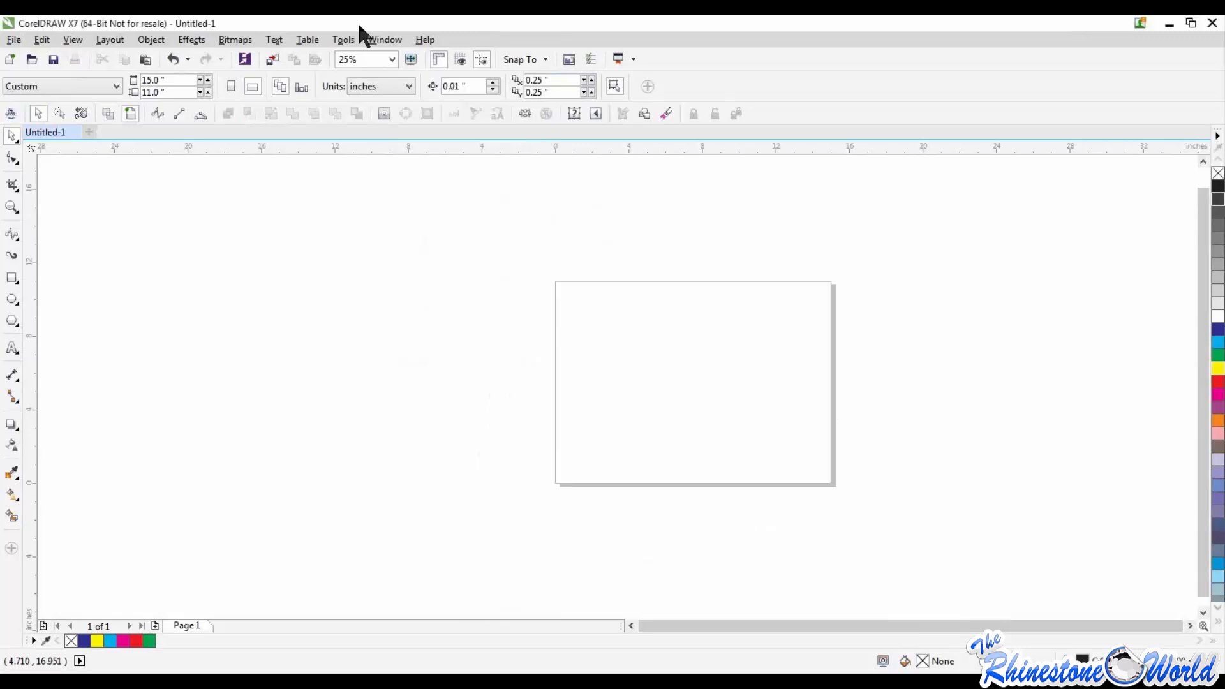
# Step: Reopen the workspace Save options, check the available auto-backup intervals and accept the dialog without another interval
pyautogui.click(345, 39)
pyautogui.click(375, 56)
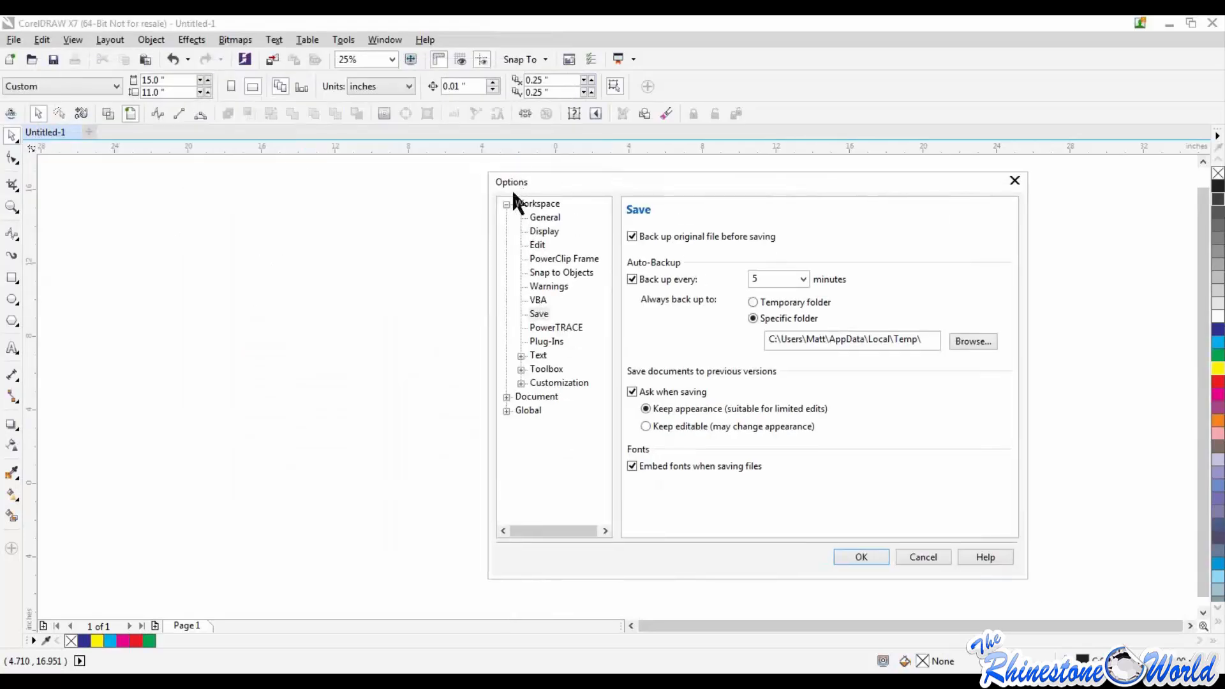
pyautogui.click(539, 315)
pyautogui.click(761, 276)
pyautogui.click(803, 279)
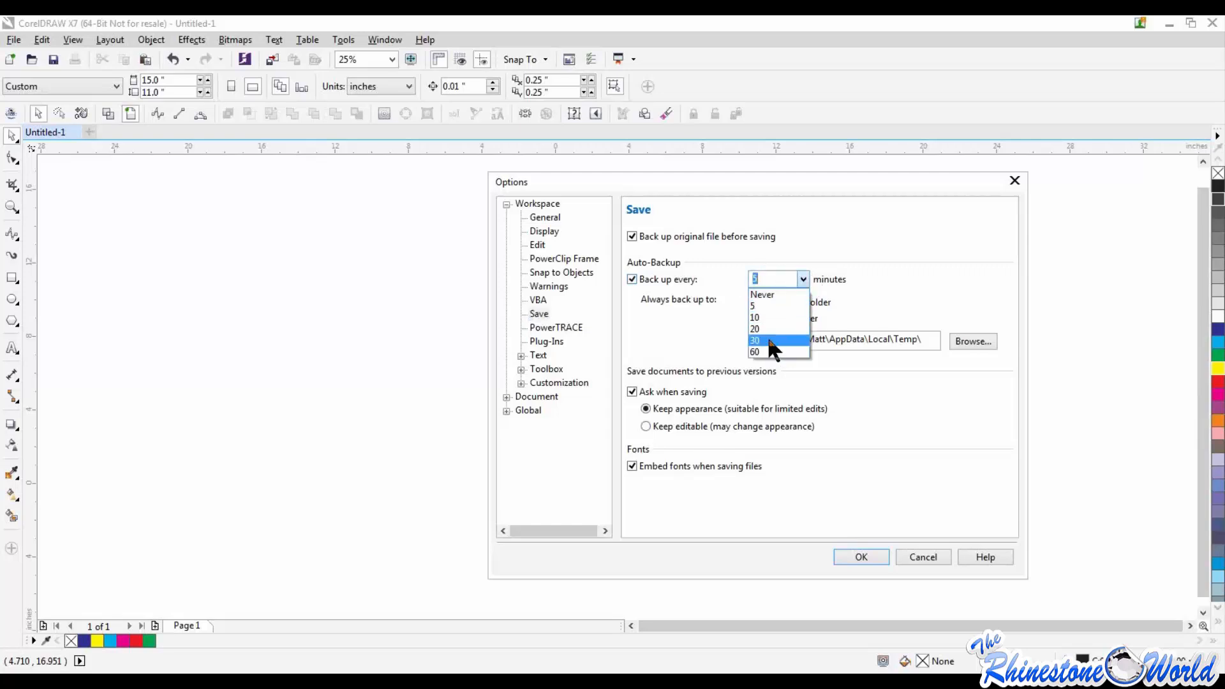
pyautogui.click(875, 298)
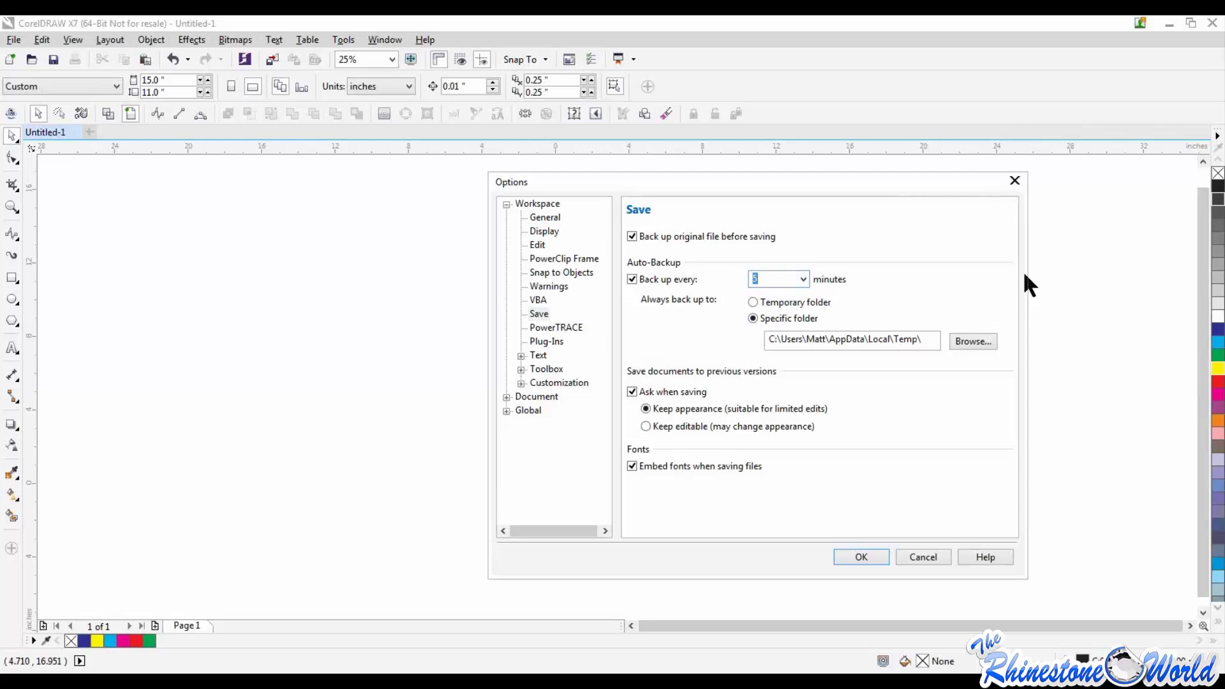
pyautogui.click(861, 557)
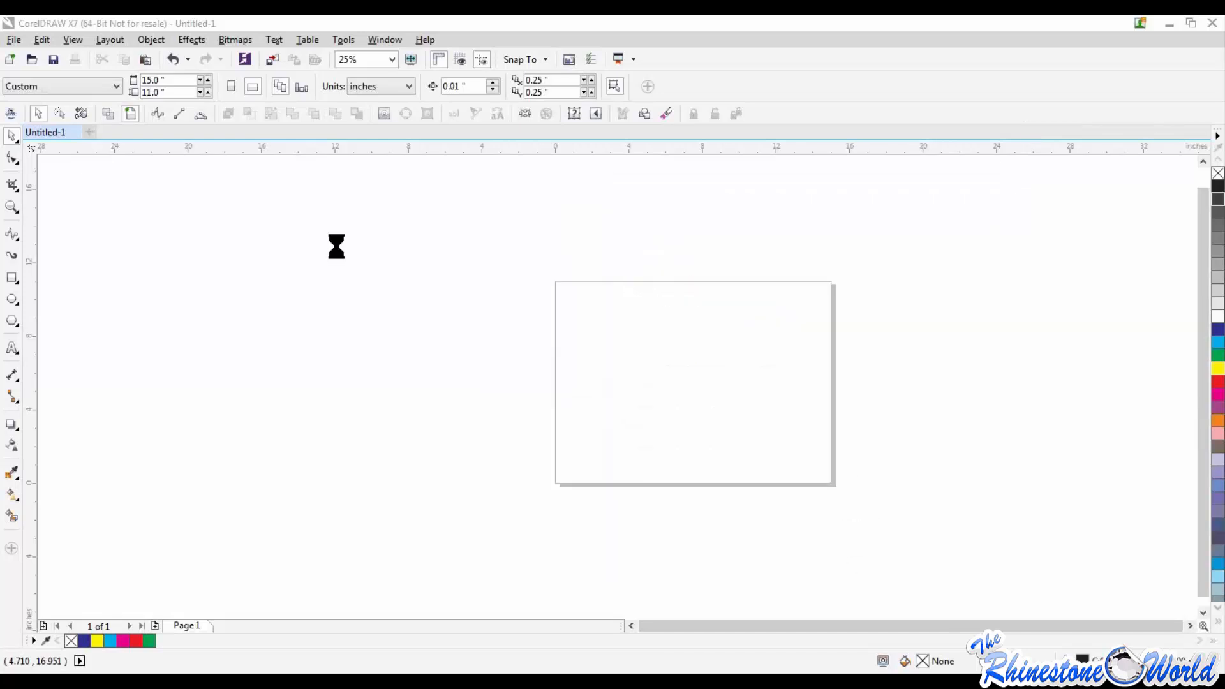
# Step: Examine the tools grouped with the Shape tool and with the Pick tool, including Freehand Pick
pyautogui.click(14, 135)
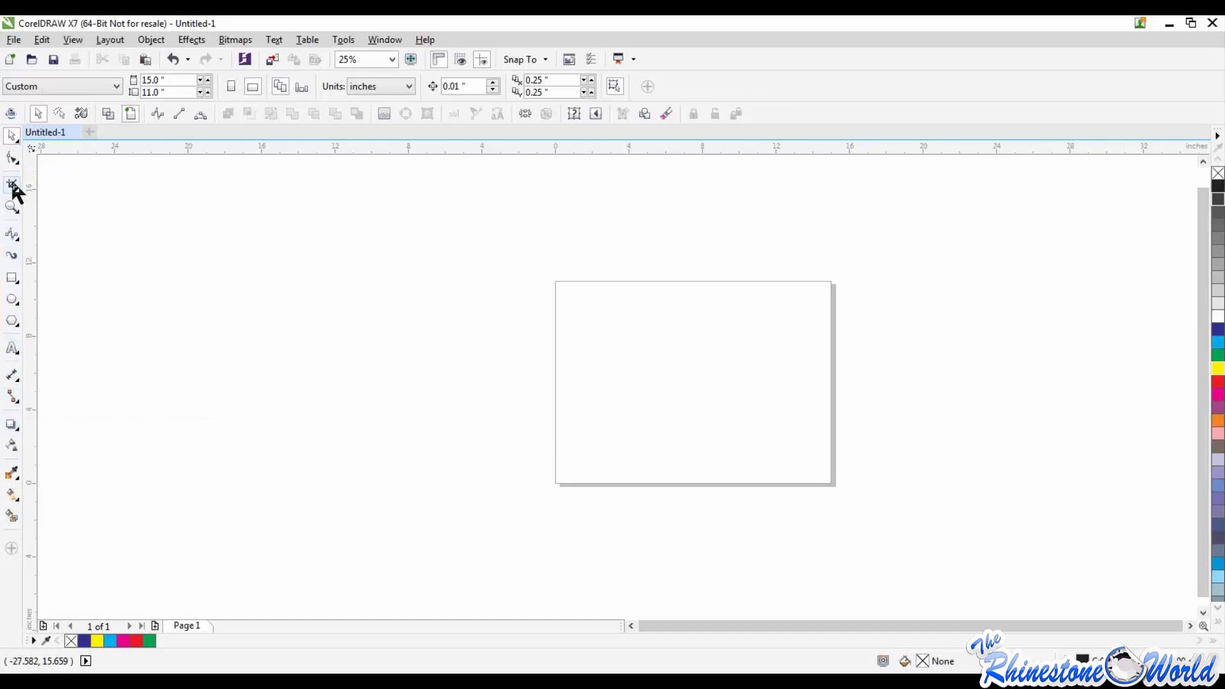
pyautogui.click(17, 159)
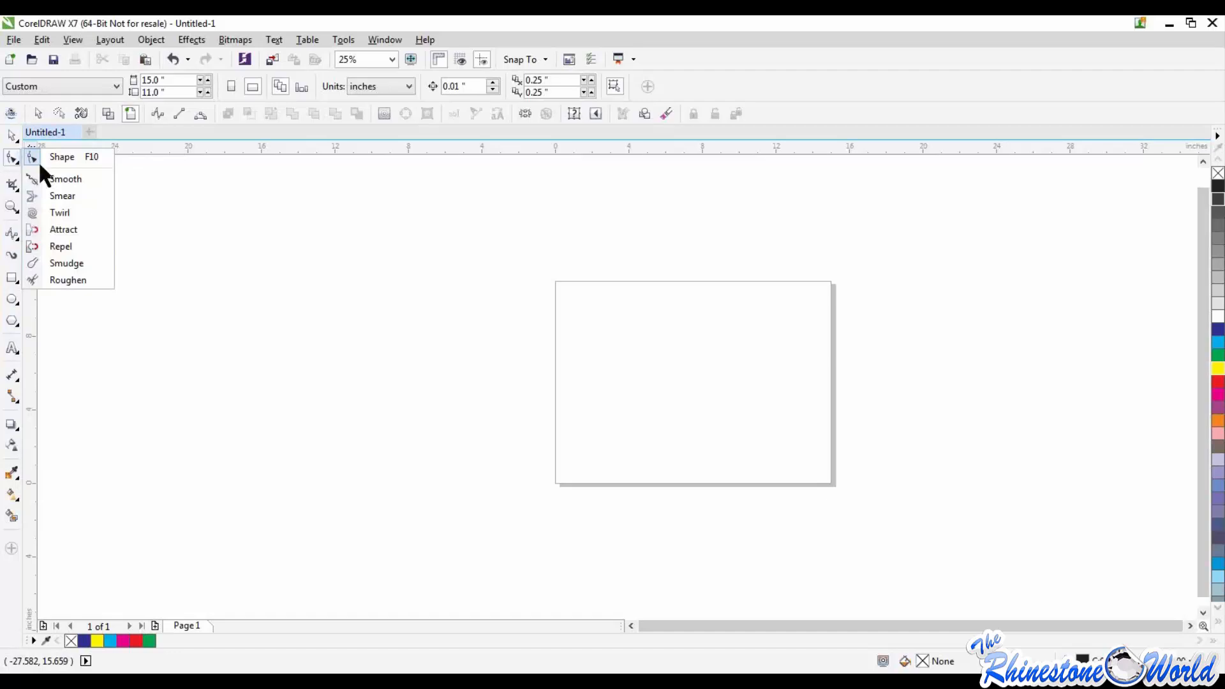
pyautogui.click(219, 300)
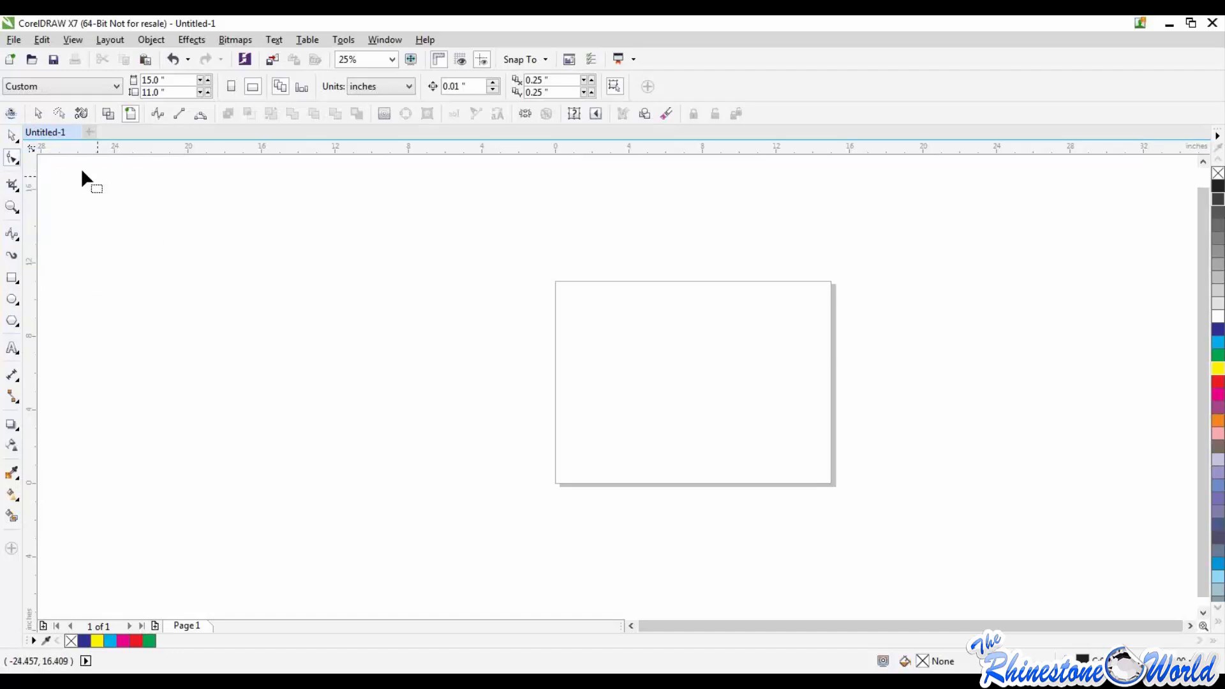
pyautogui.click(17, 143)
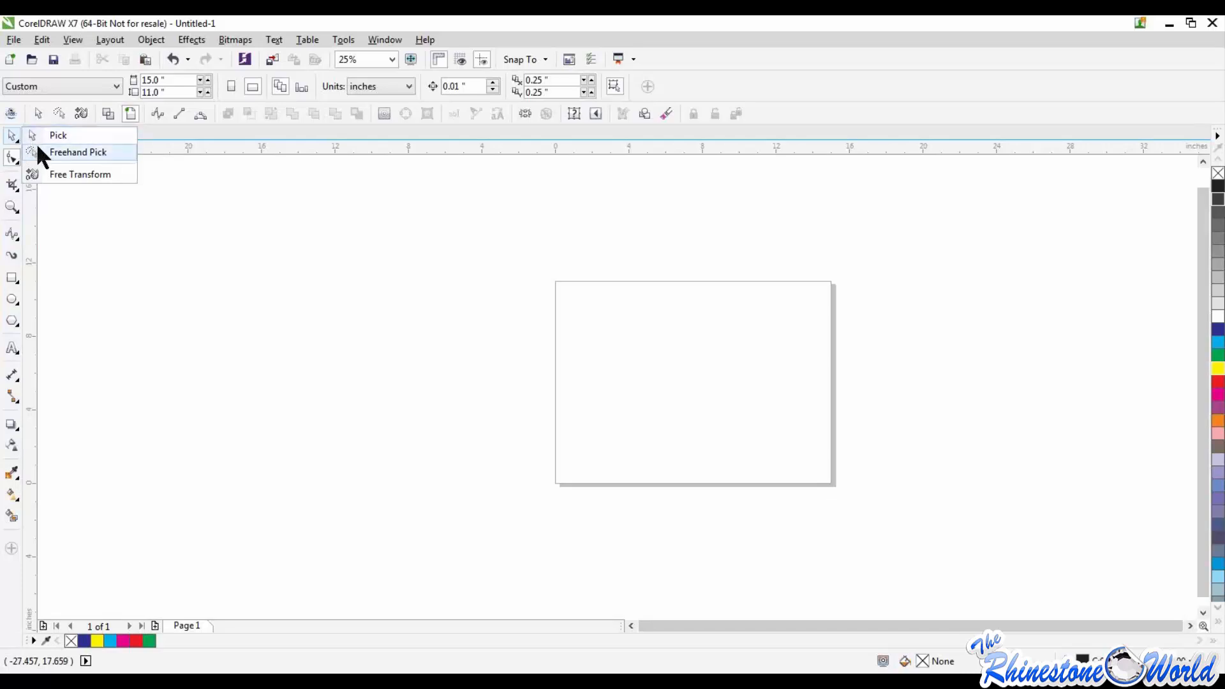
pyautogui.click(76, 152)
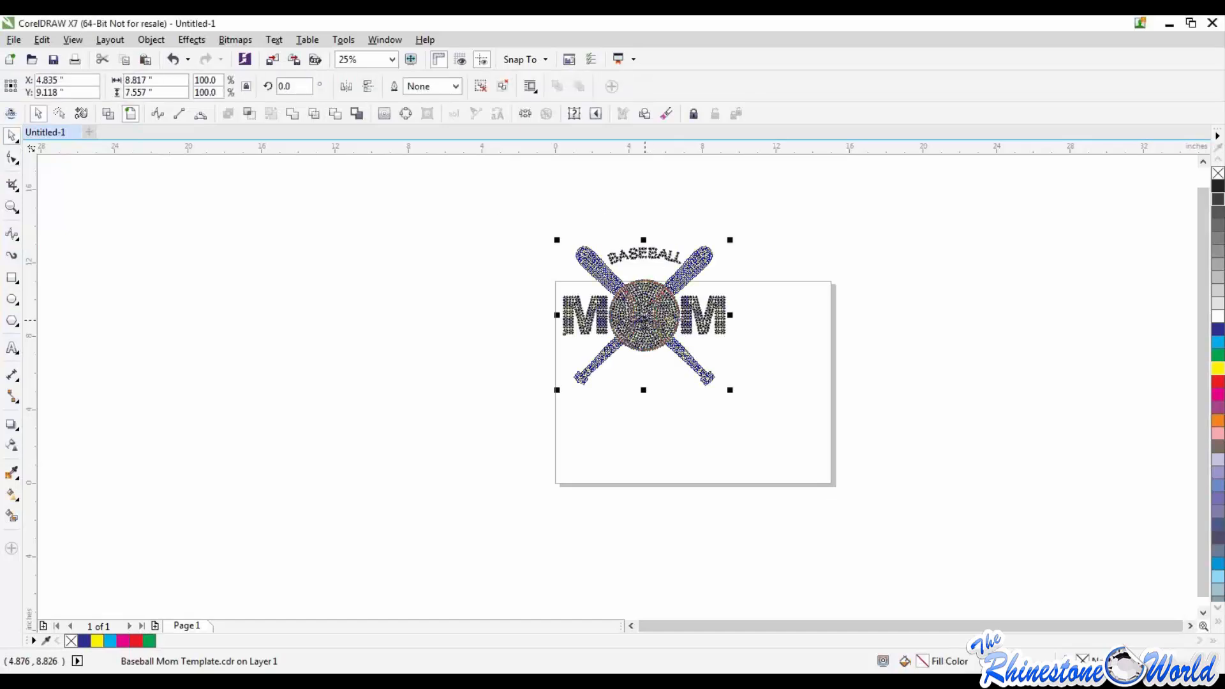
# Step: Move the Baseball Mom rhinestone design down onto the page and ungroup it into individual stones
pyautogui.click(13, 157)
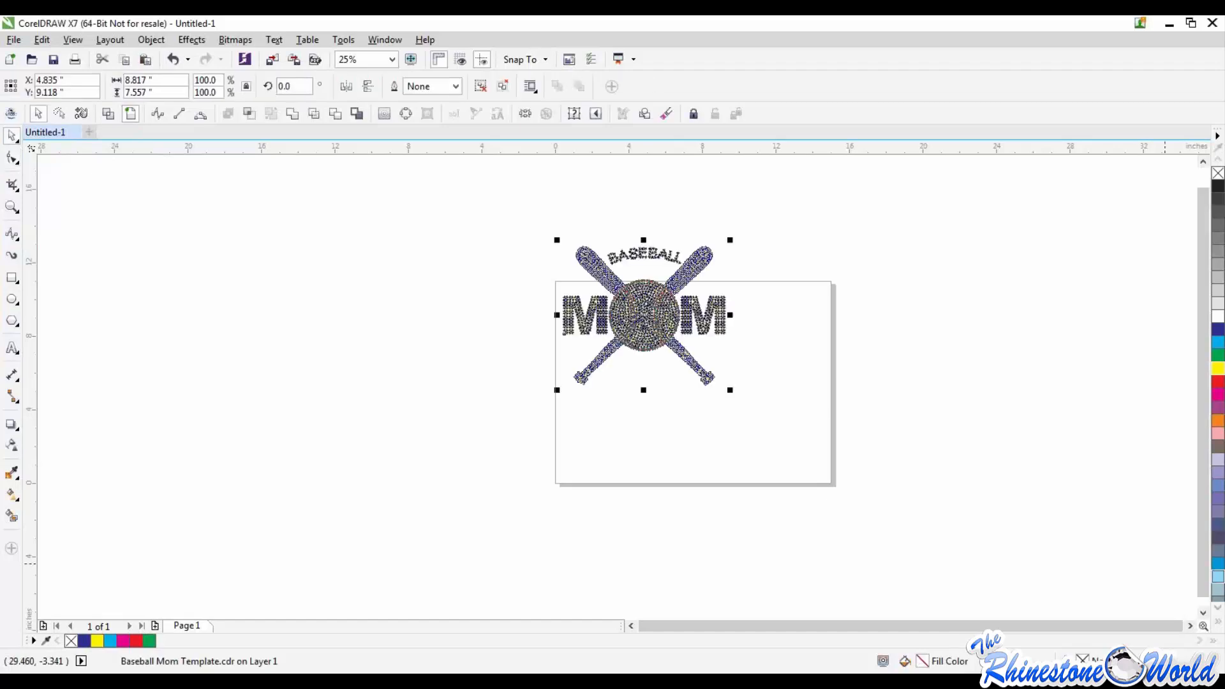
pyautogui.click(928, 391)
pyautogui.moveTo(637, 313); pyautogui.dragTo(679, 358)
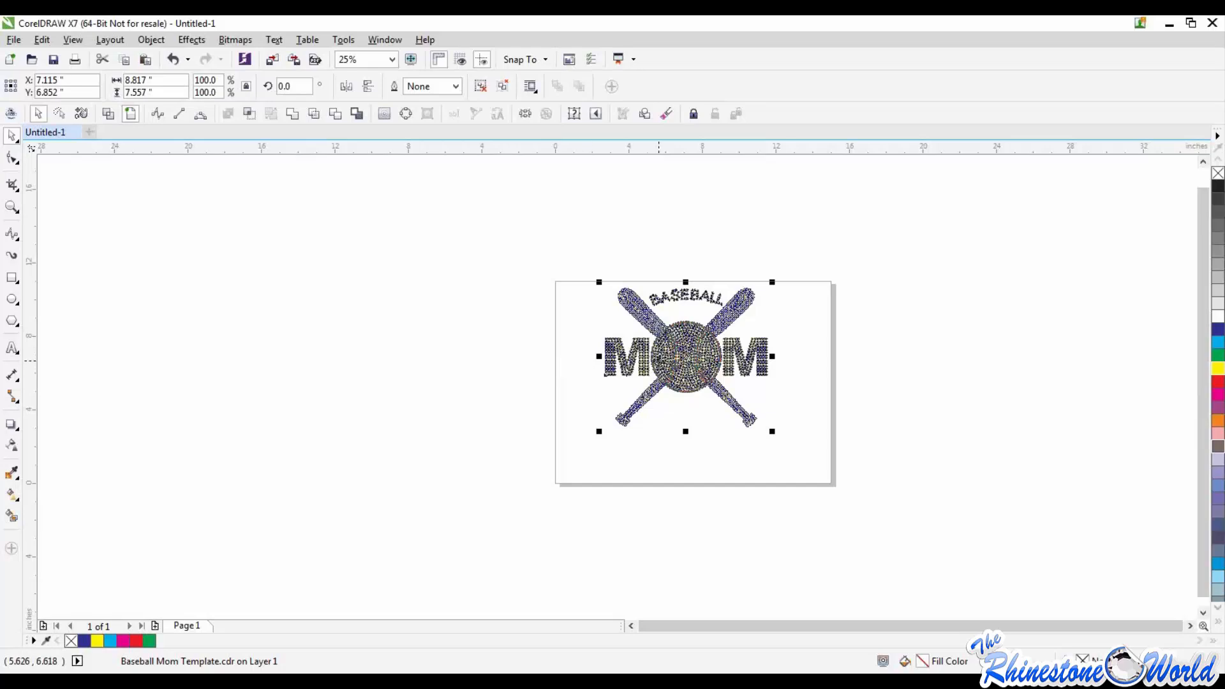
pyautogui.rightClick(658, 361)
pyautogui.click(702, 369)
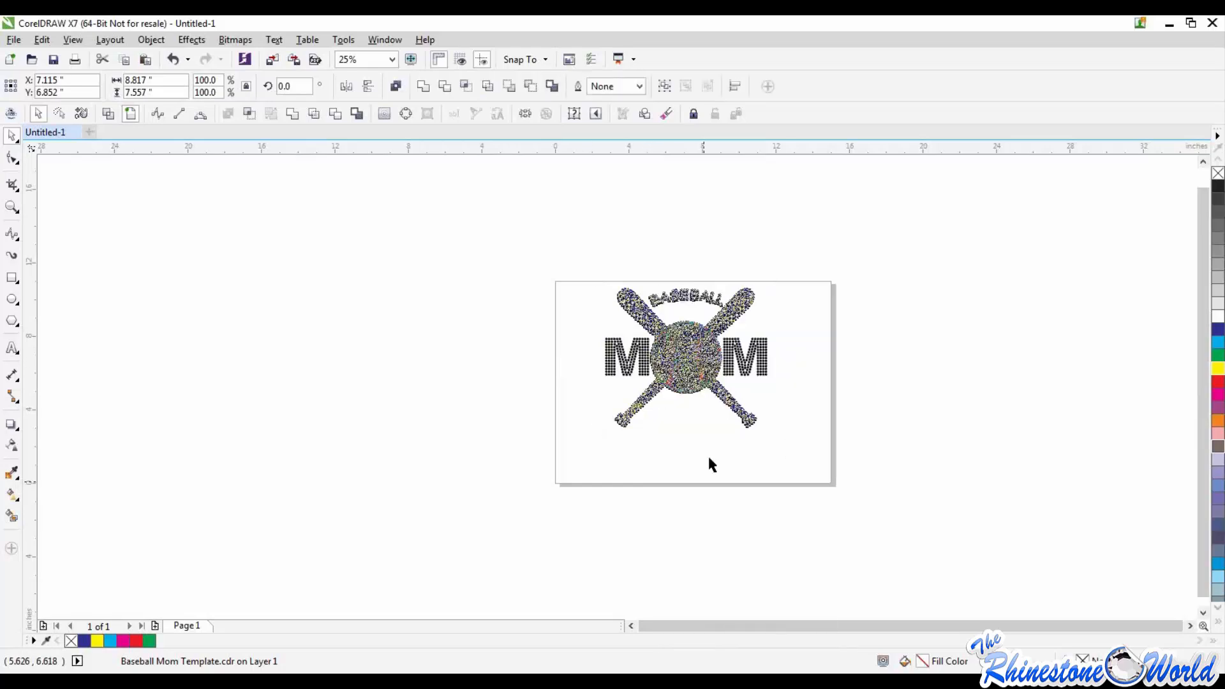
pyautogui.click(708, 456)
# Step: Try moving two single gold rhinestones away from the right bat, and undo both moves
pyautogui.scroll(3, 706, 265)
pyautogui.scroll(-3, 743, 305)
pyautogui.scroll(3, 782, 329)
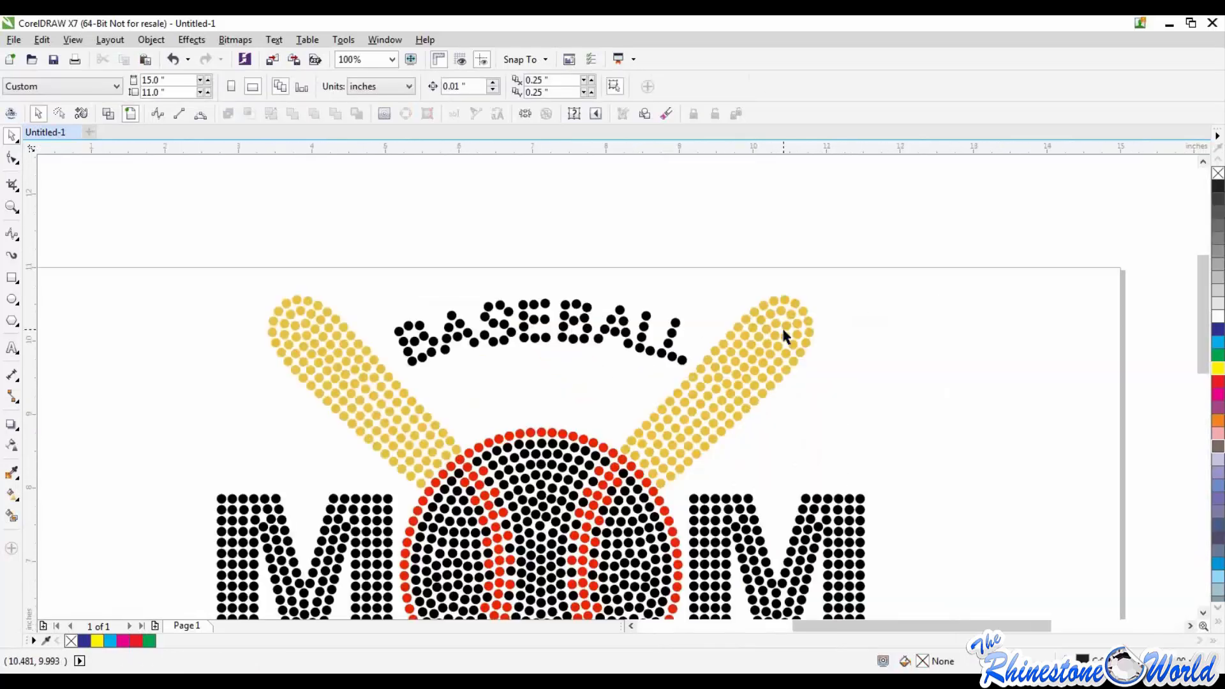
pyautogui.moveTo(800, 353); pyautogui.dragTo(896, 322)
pyautogui.moveTo(800, 353); pyautogui.dragTo(840, 363)
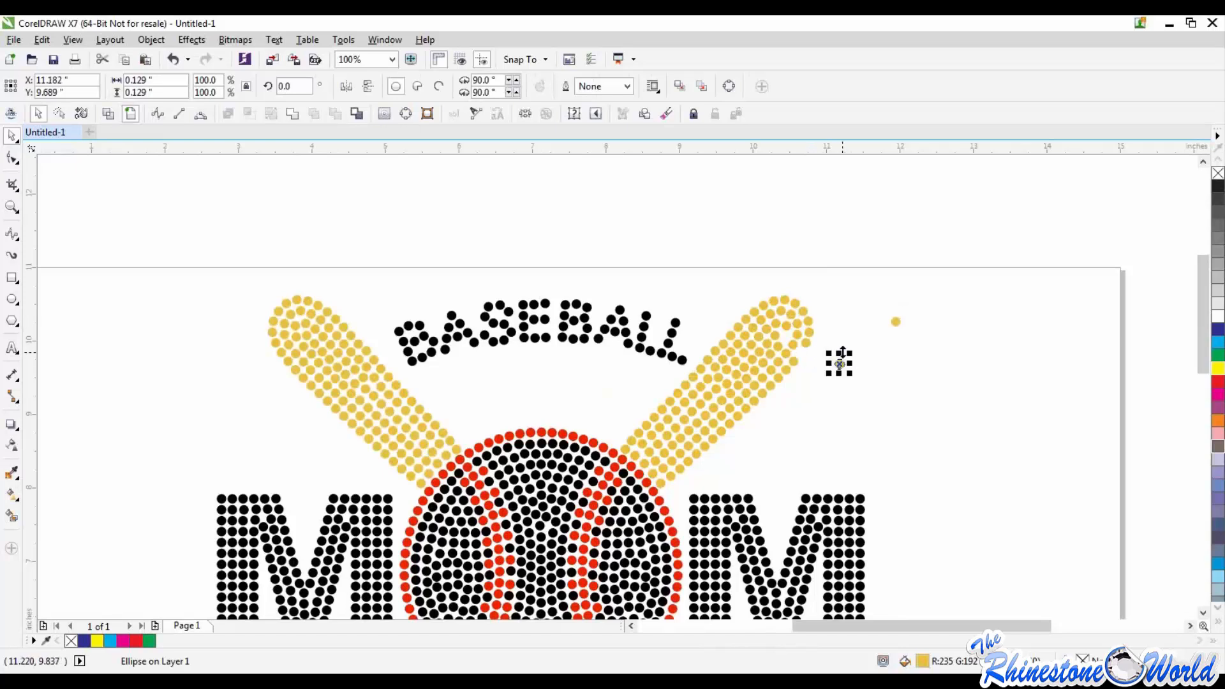
pyautogui.hotkey('ctrl', 'z')
pyautogui.hotkey('ctrl', 'z')
pyautogui.click(875, 366)
pyautogui.scroll(-3, 876, 361)
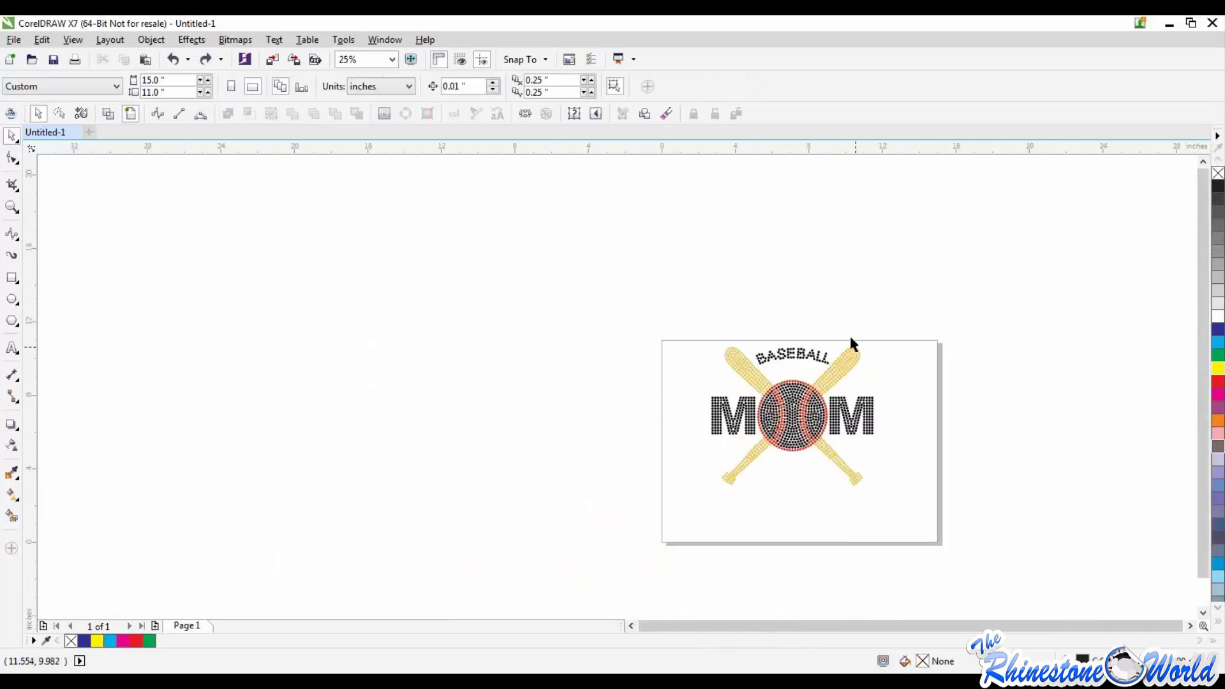
# Step: Select the rhinestones of the upper right bat with a rectangular Pick tool marquee around it
pyautogui.scroll(3, 845, 378)
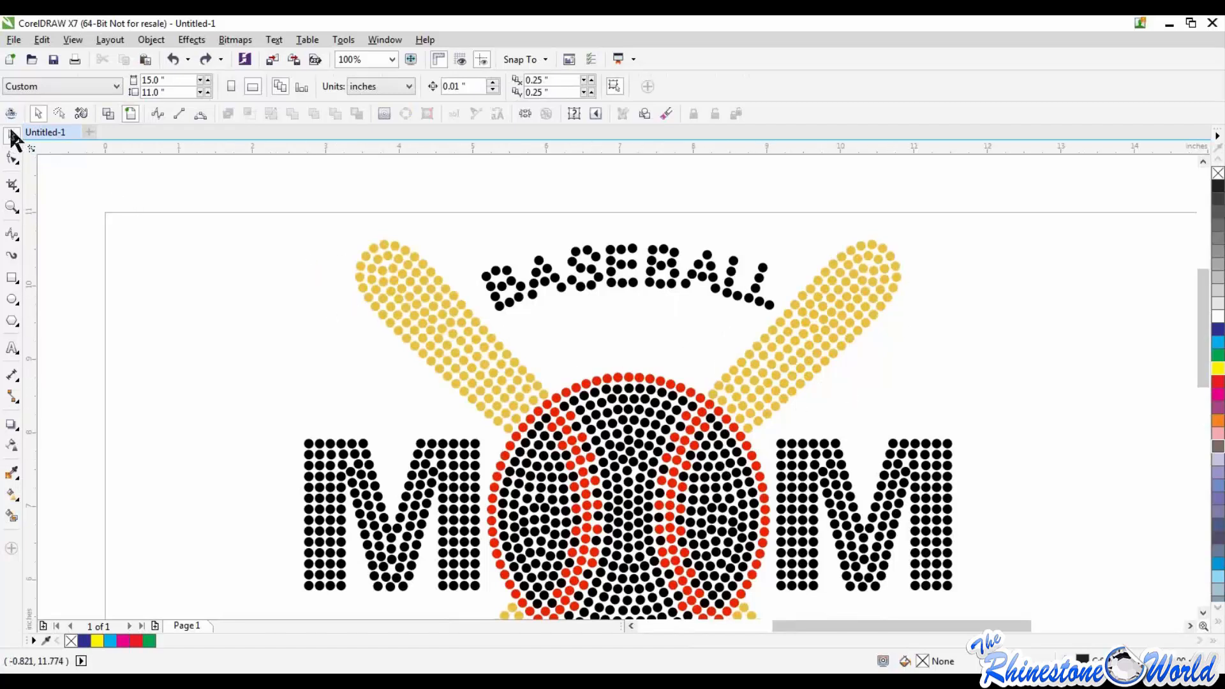
pyautogui.moveTo(699, 158); pyautogui.dragTo(1069, 440)
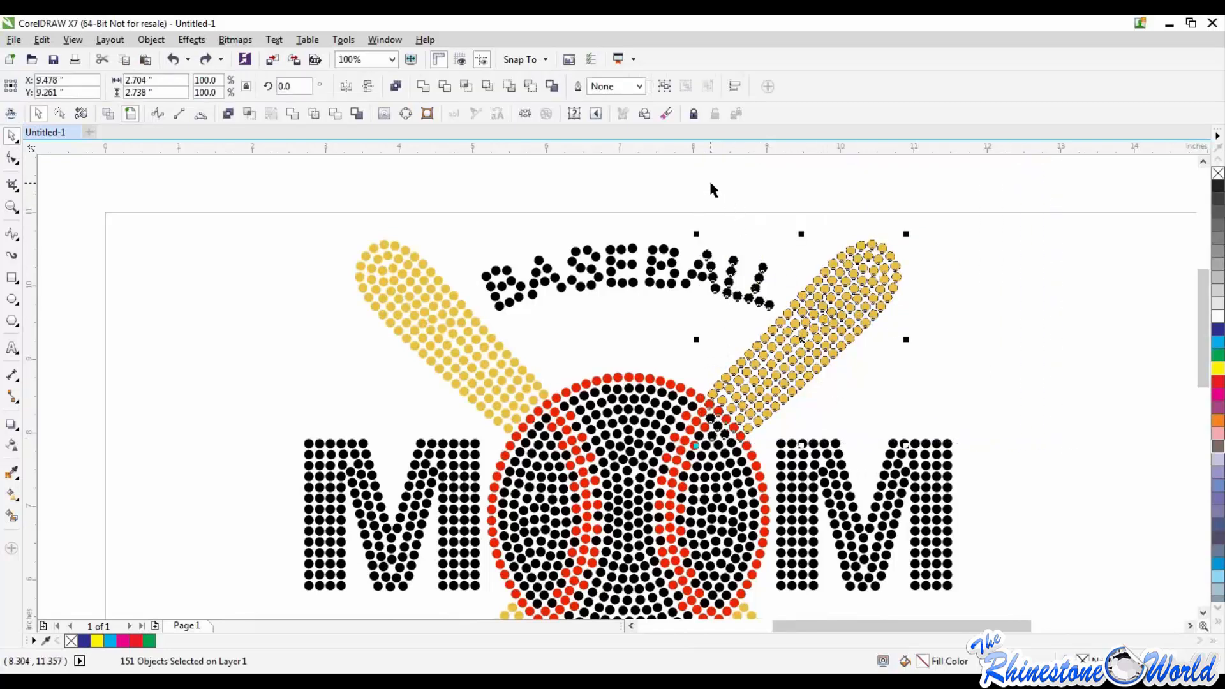
# Step: Try moving the marquee-selected upper right bat stones away from the design, undo the move and clear the selection
pyautogui.moveTo(846, 329); pyautogui.dragTo(1073, 287)
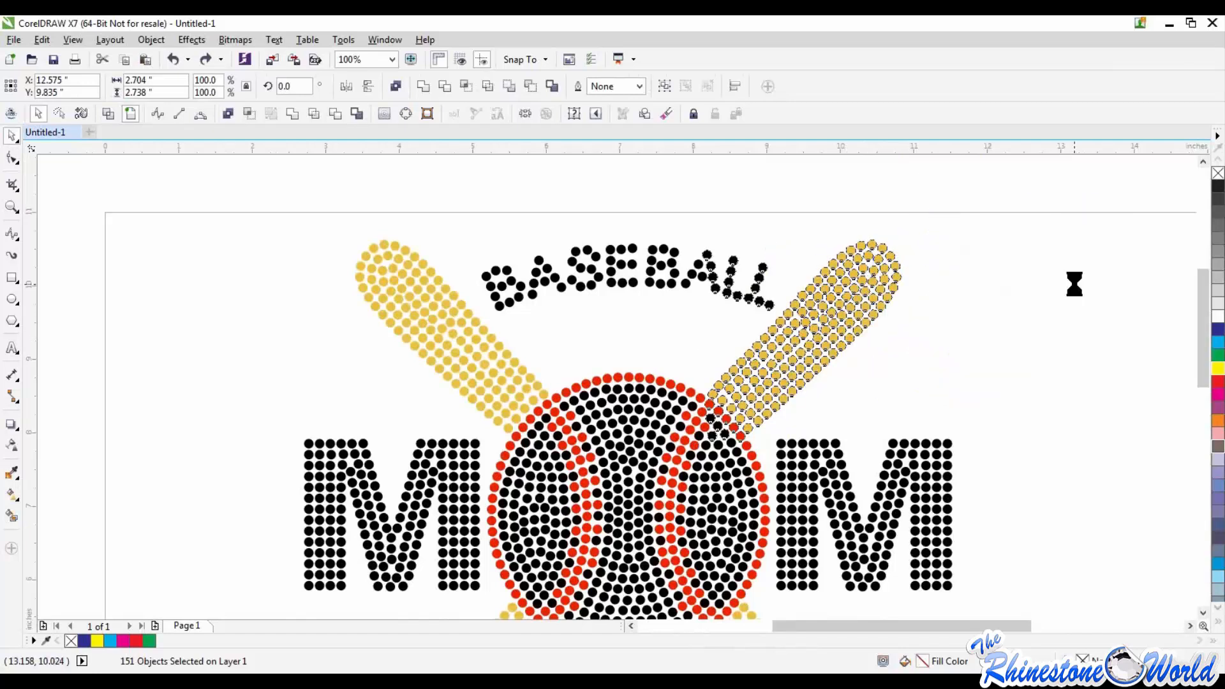
pyautogui.hotkey('ctrl', 'z')
pyautogui.click(1078, 434)
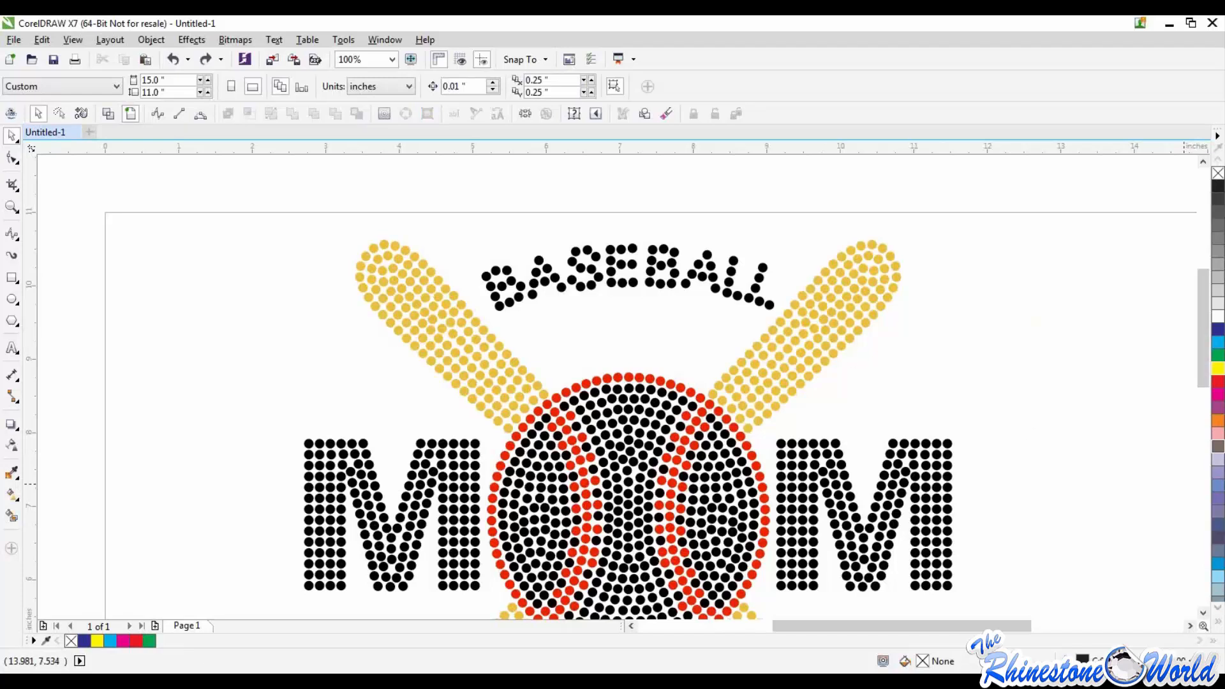
# Step: Try deleting the whole Baseball Mom design with a marquee selection, undo the deletion and deselect the stones
pyautogui.scroll(-4, 1004, 346)
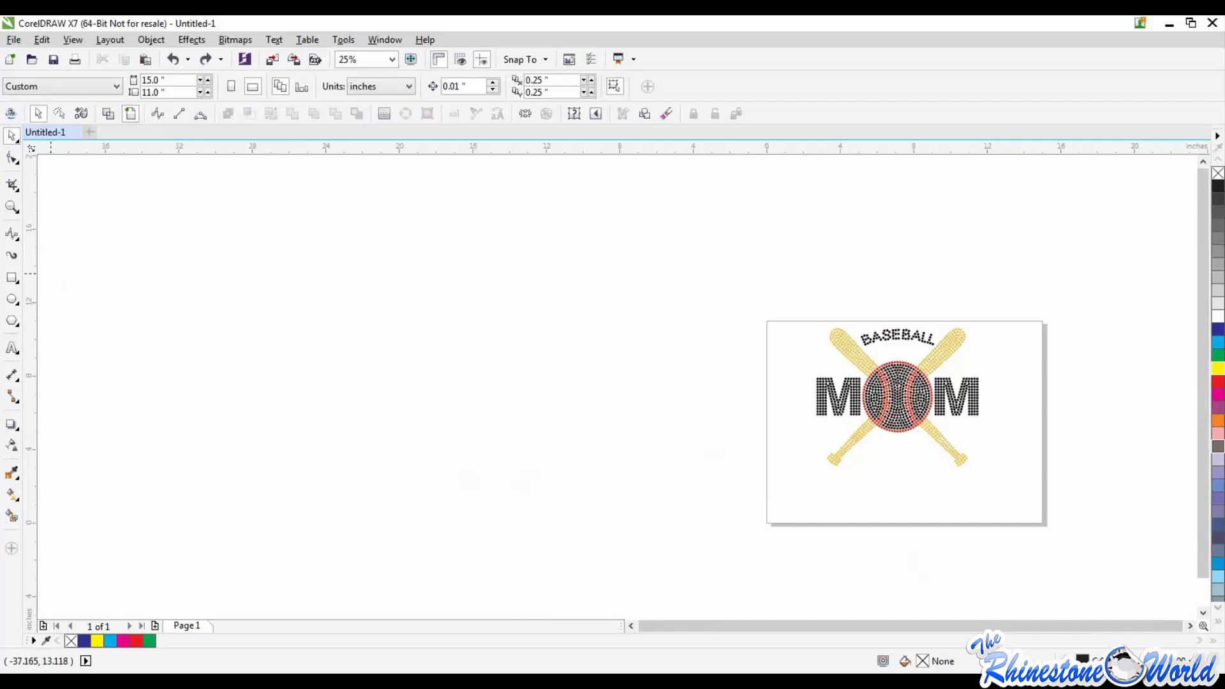
pyautogui.moveTo(716, 262); pyautogui.dragTo(1073, 498)
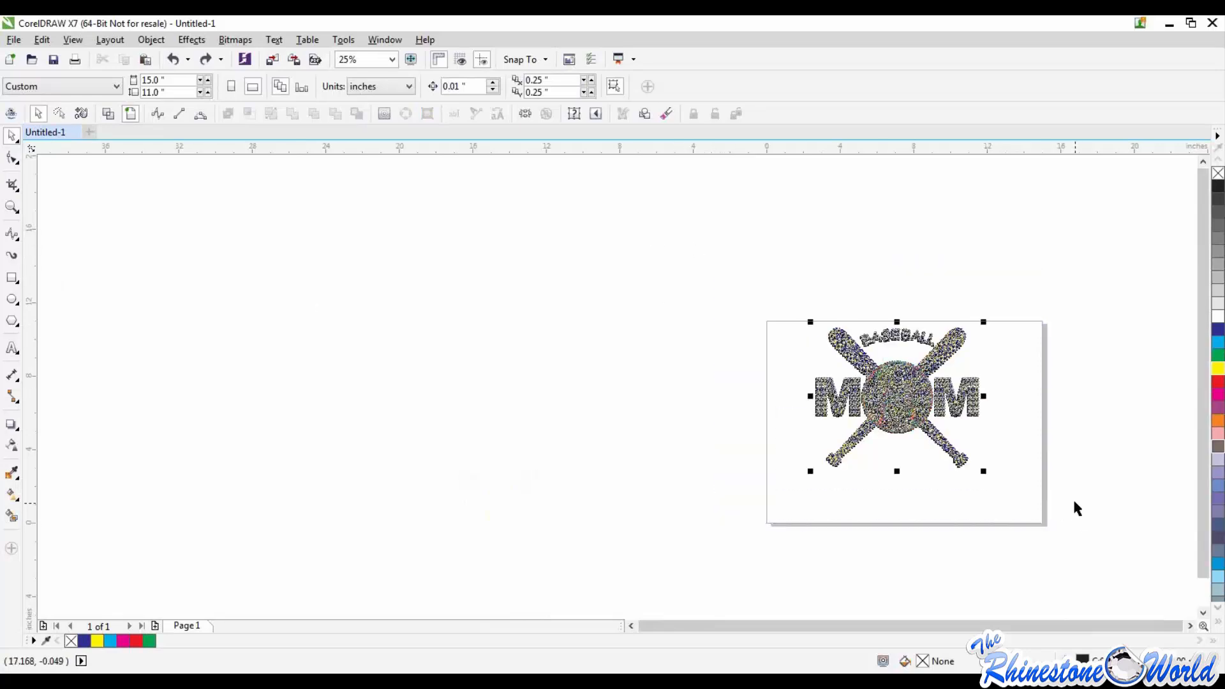
pyautogui.press('Delete')
pyautogui.click(13, 39)
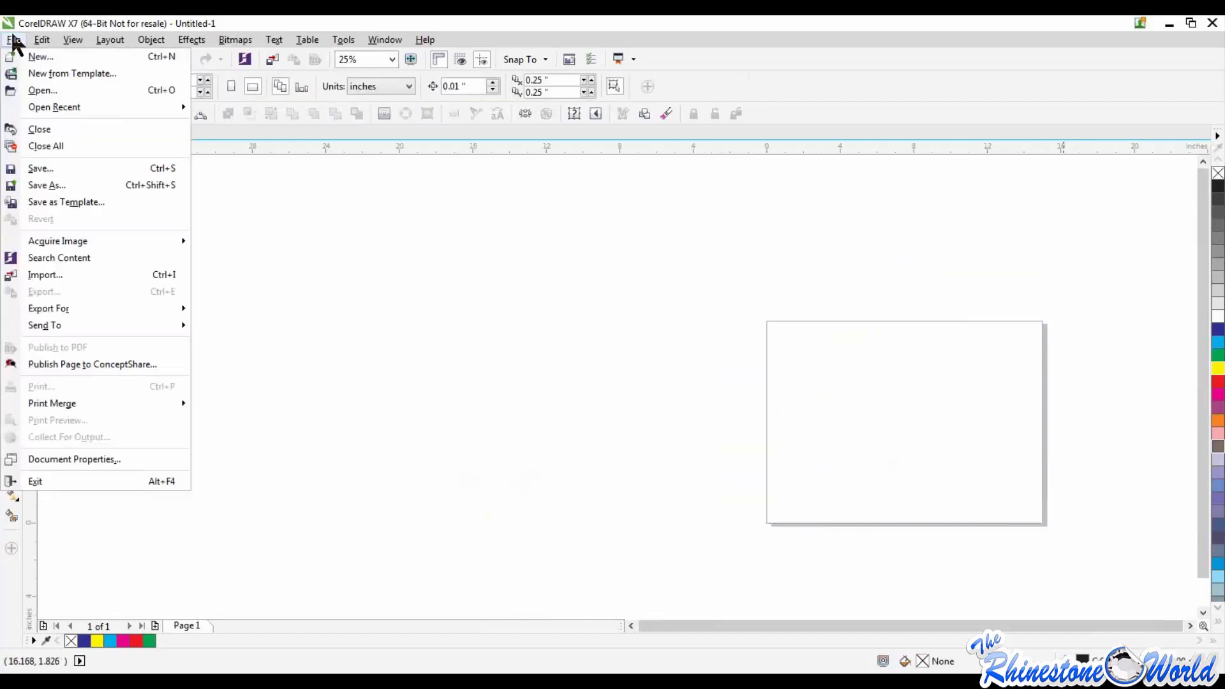
pyautogui.moveTo(41, 39)
pyautogui.click(857, 391)
pyautogui.hotkey('ctrl', 'z')
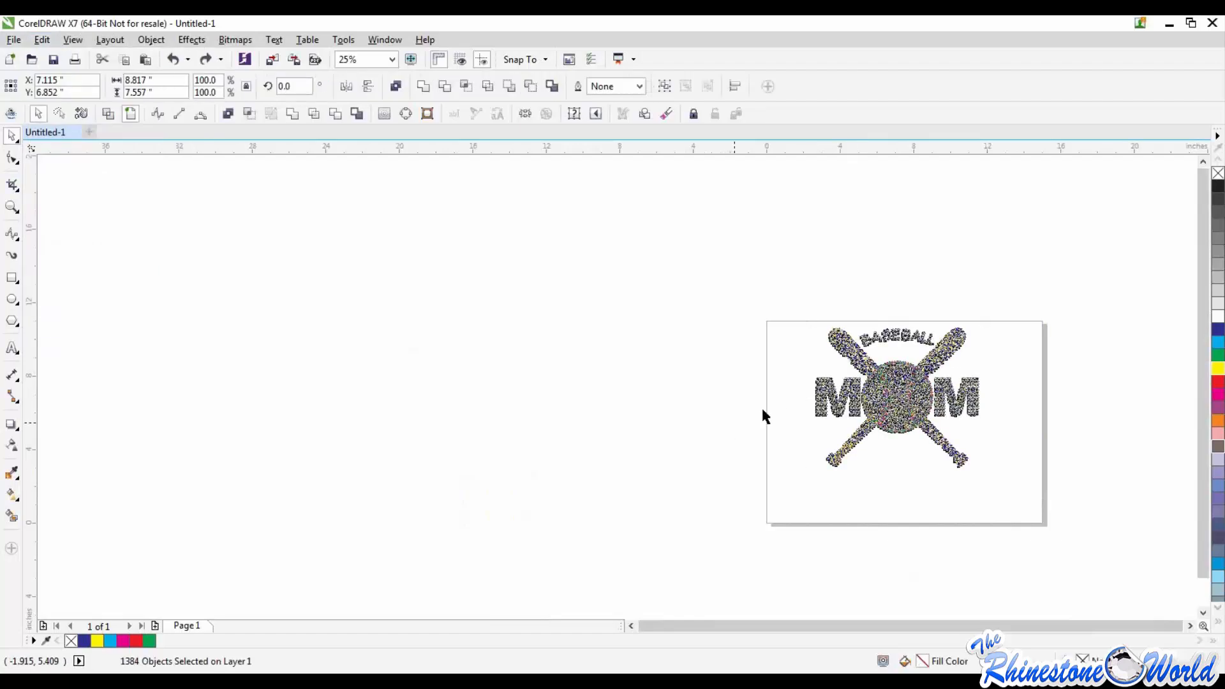
pyautogui.click(764, 413)
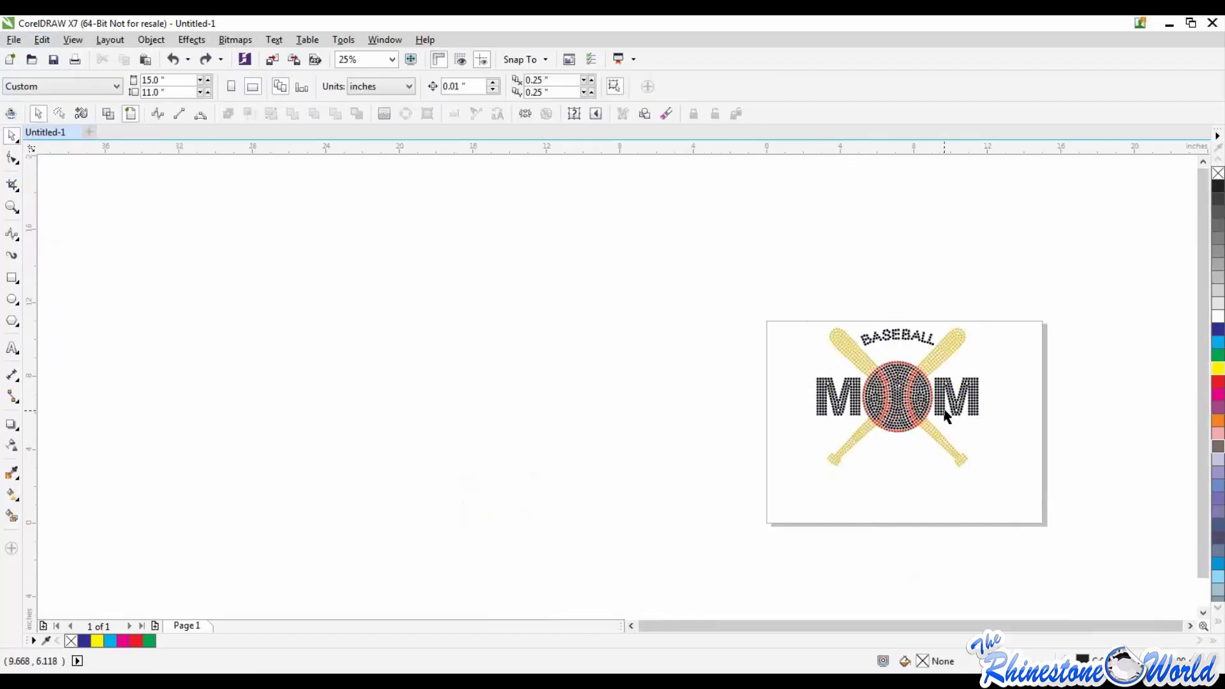
# Step: Select only the upper right bat's rhinestones by drawing a Freehand Pick outline closely around the bat
pyautogui.scroll(1, 982, 354)
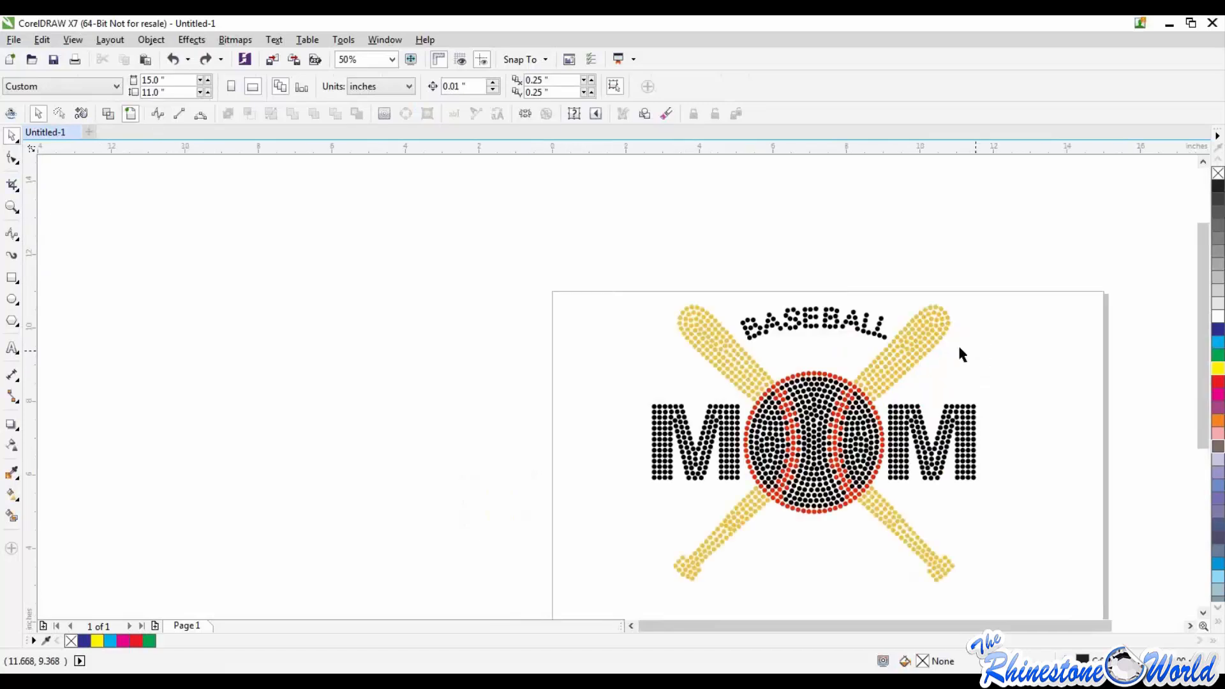
pyautogui.click(919, 336)
pyautogui.scroll(1, 1028, 335)
pyautogui.press('Escape')
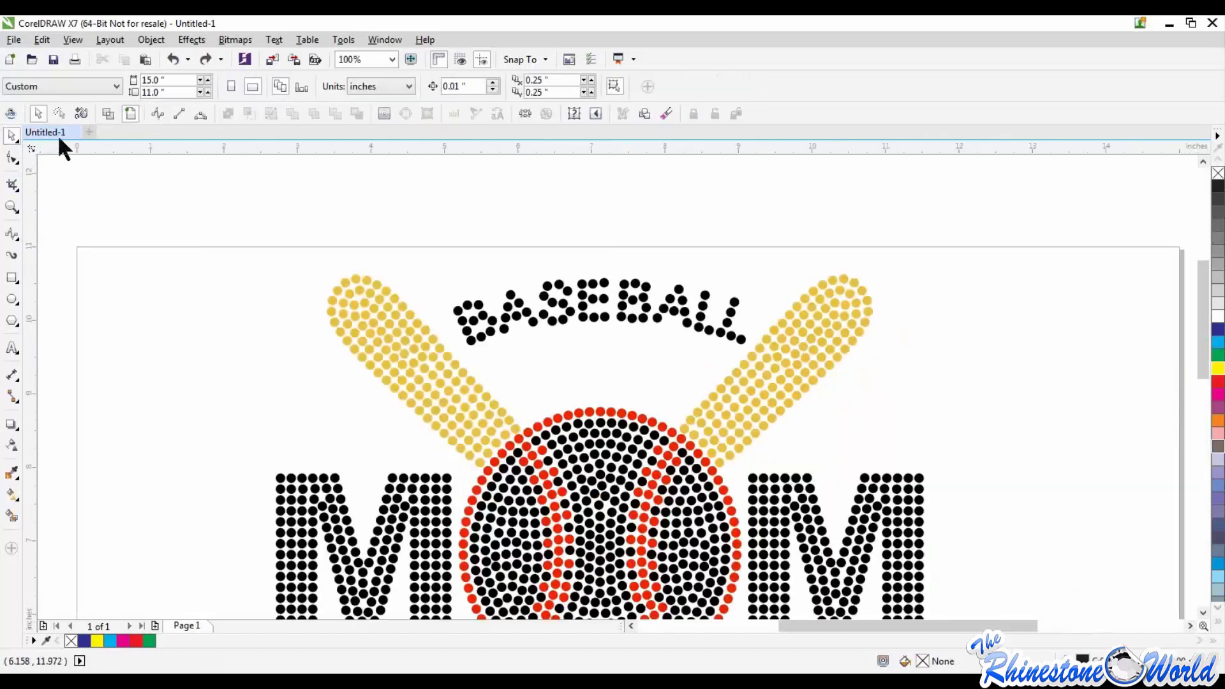
pyautogui.click(13, 142)
pyautogui.click(56, 150)
pyautogui.moveTo(664, 401)
pyautogui.mouseDown()
pyautogui.moveTo(686, 450)
pyautogui.moveTo(725, 476)
pyautogui.moveTo(837, 420)
pyautogui.moveTo(884, 353)
pyautogui.moveTo(901, 269)
pyautogui.moveTo(864, 250)
pyautogui.moveTo(833, 259)
pyautogui.moveTo(756, 341)
pyautogui.mouseUp()
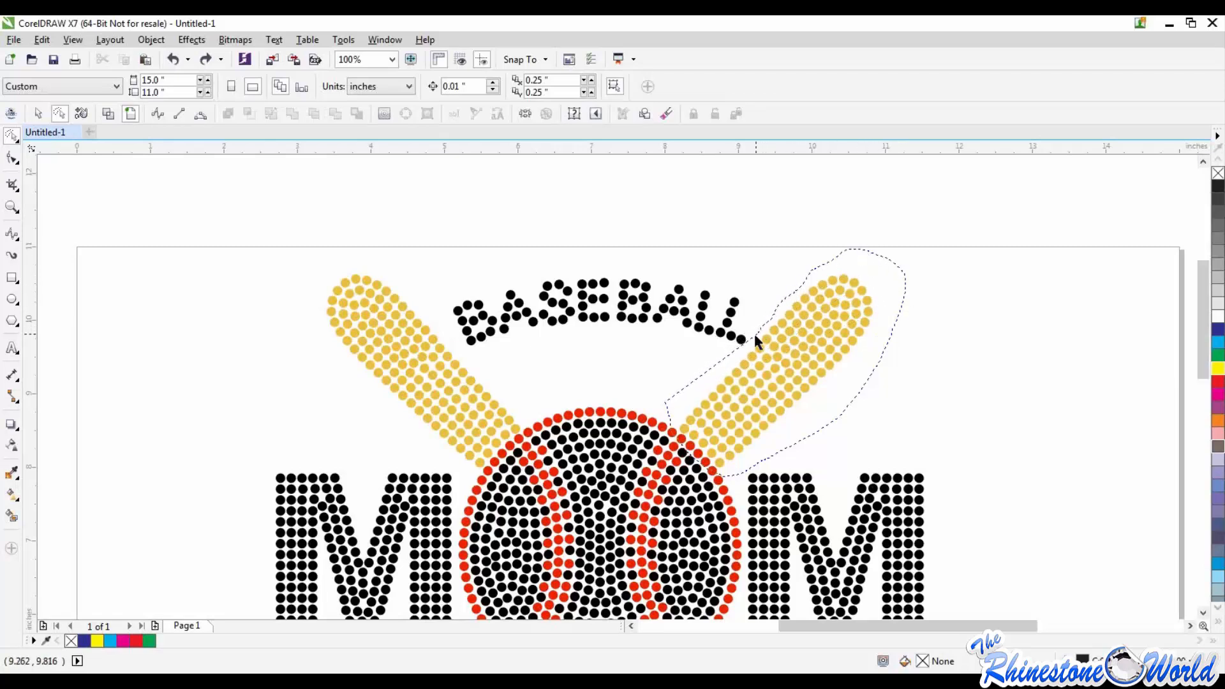
pyautogui.moveTo(667, 409); pyautogui.dragTo(669, 403)
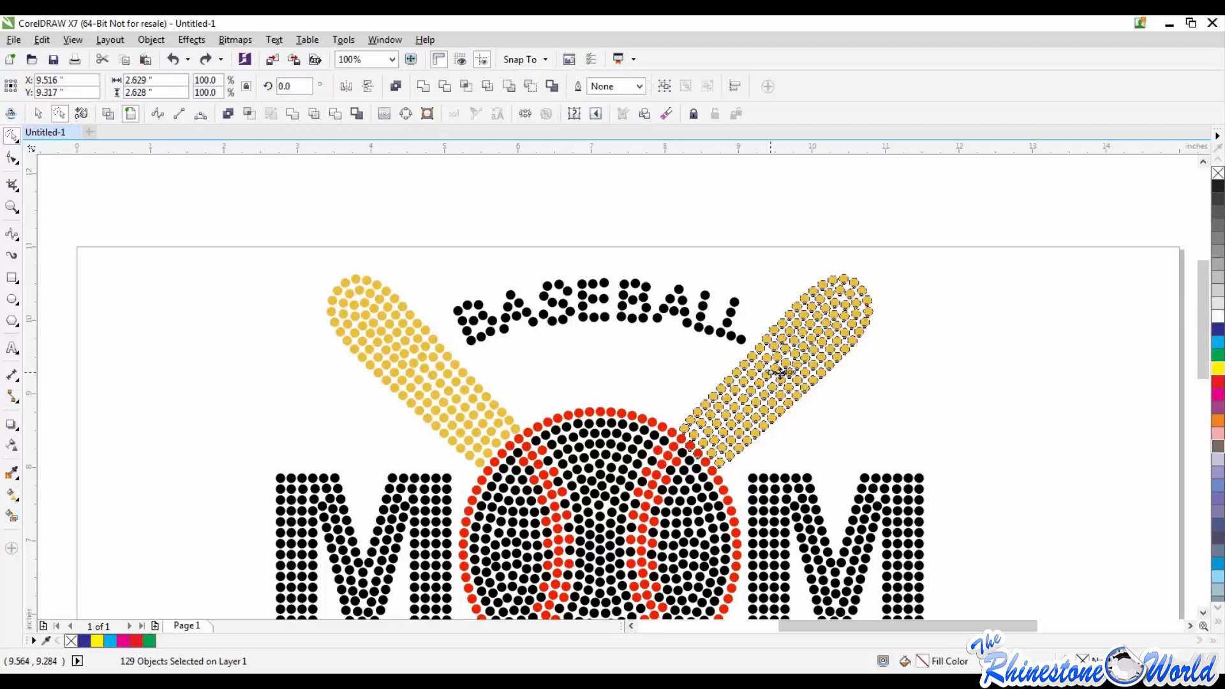
# Step: Try moving the freehand-selected bat stones up and away from the ball, undo the move and clear the selection
pyautogui.moveTo(780, 373); pyautogui.dragTo(932, 296)
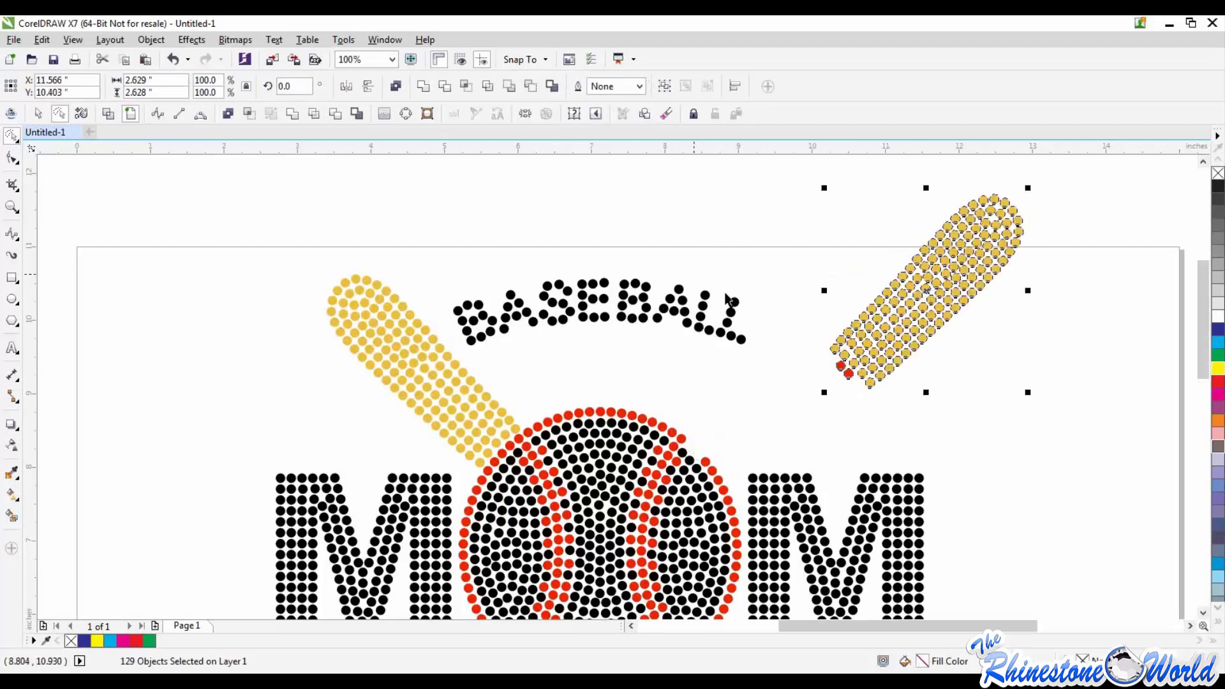
pyautogui.hotkey('ctrl', 'z')
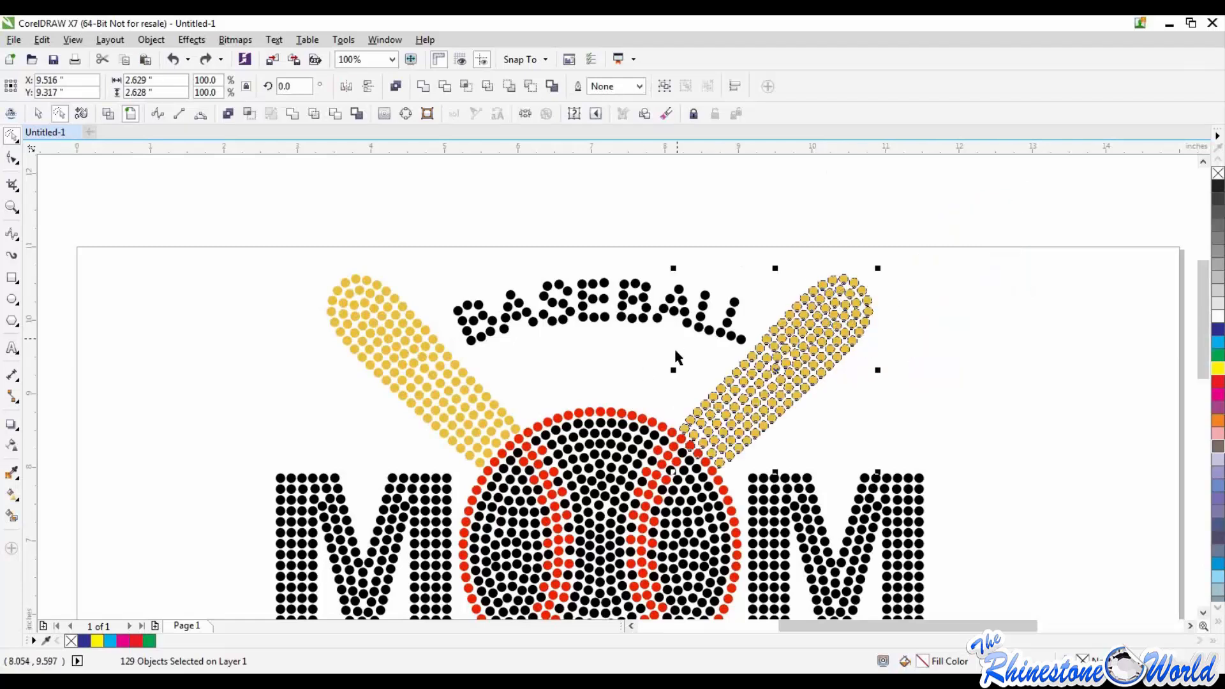
pyautogui.click(704, 354)
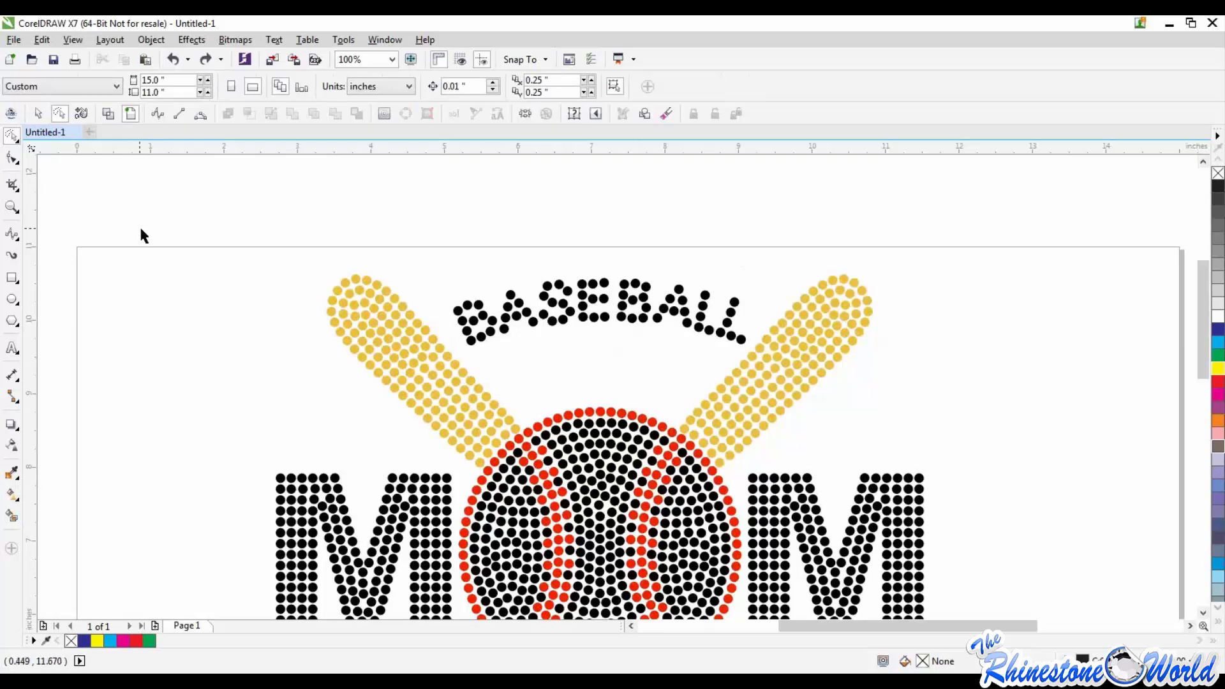
# Step: Select the entire Baseball Mom rhinestone design and delete it from the page
pyautogui.scroll(-2, 143, 230)
pyautogui.moveTo(135, 213); pyautogui.dragTo(406, 412)
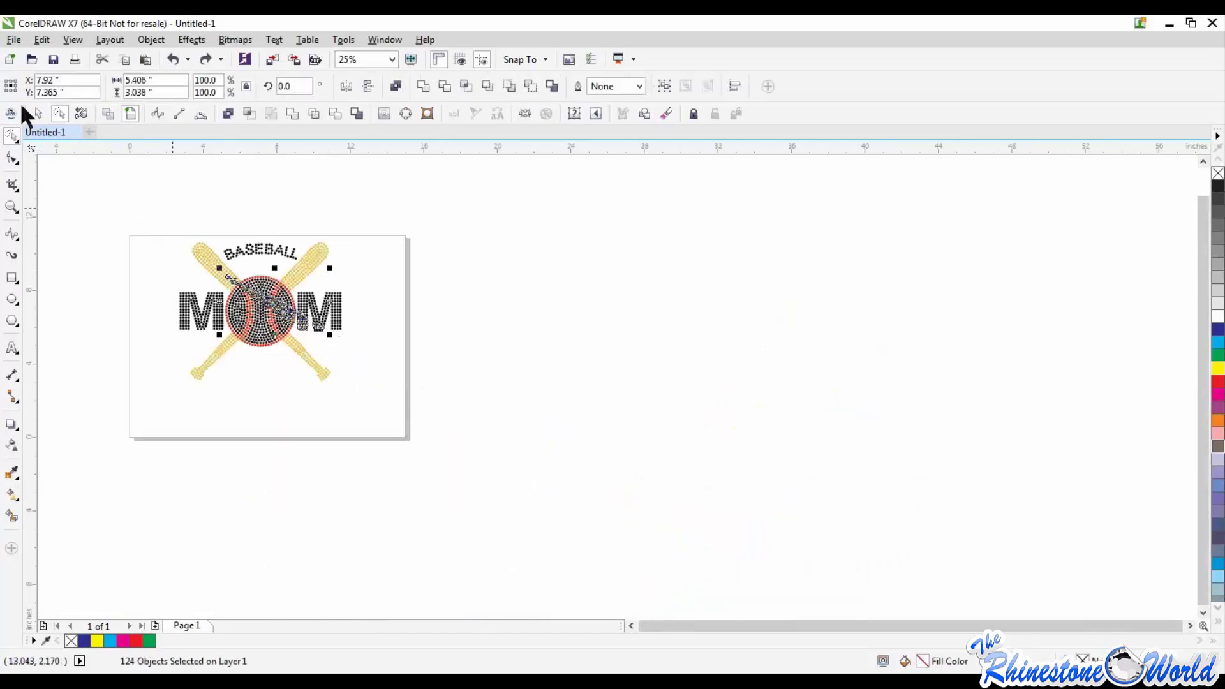
pyautogui.moveTo(108, 213); pyautogui.dragTo(443, 421)
pyautogui.press('Delete')
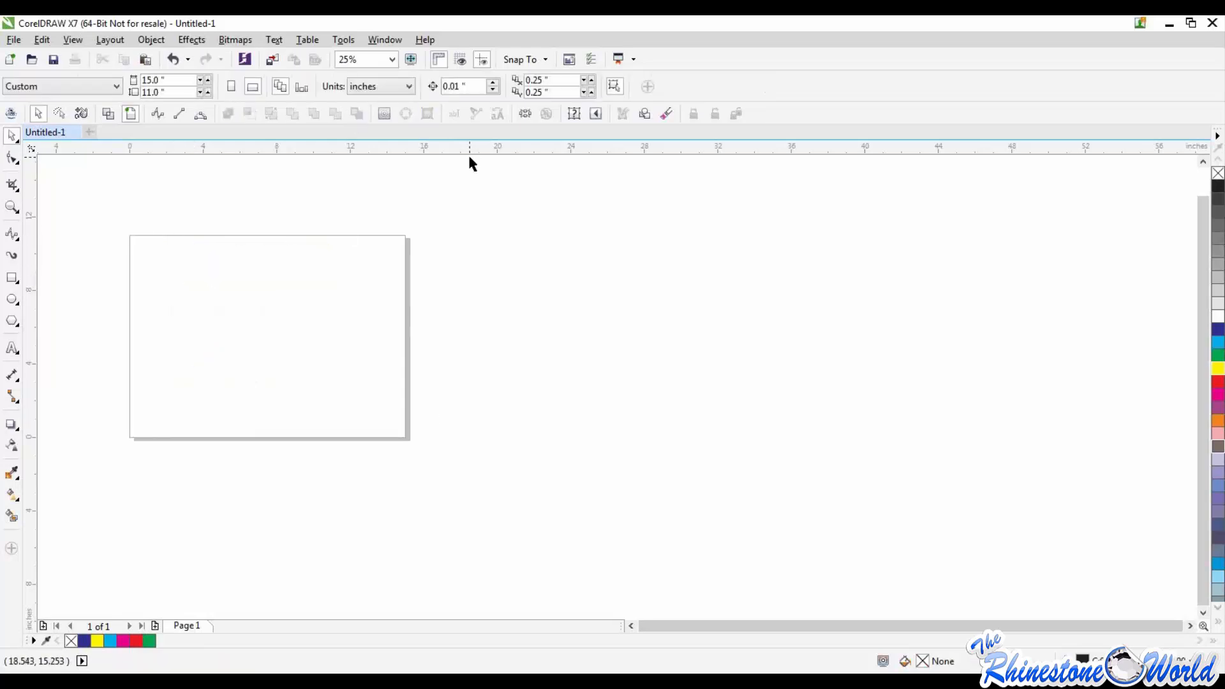
# Step: Import "cowgirls rule file" from the Desktop, waiting for the program to respond, and place it at original size near the page's upper left corner
pyautogui.click(13, 40)
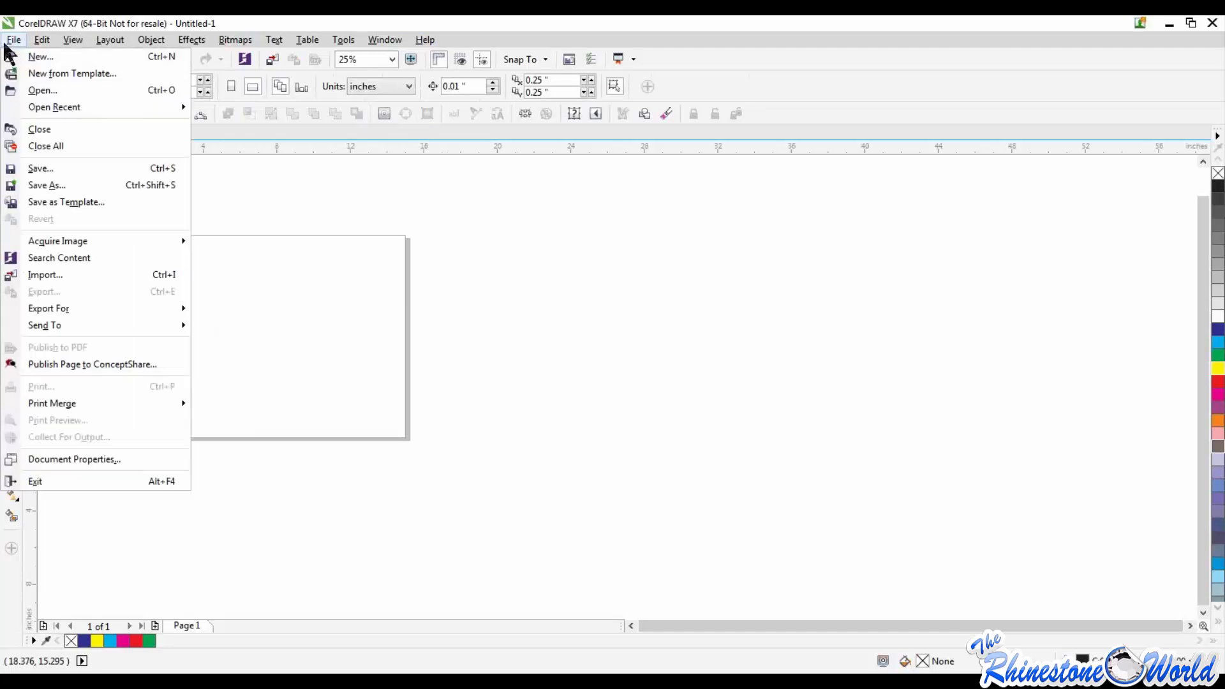
pyautogui.click(56, 274)
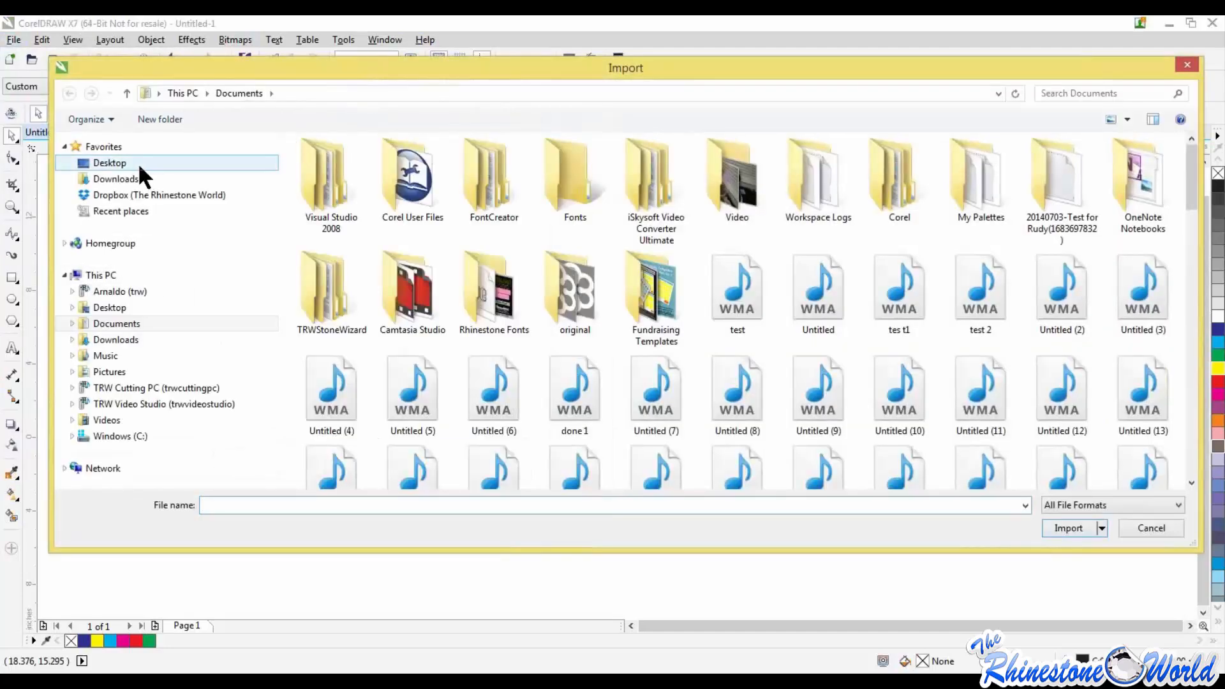
pyautogui.click(137, 163)
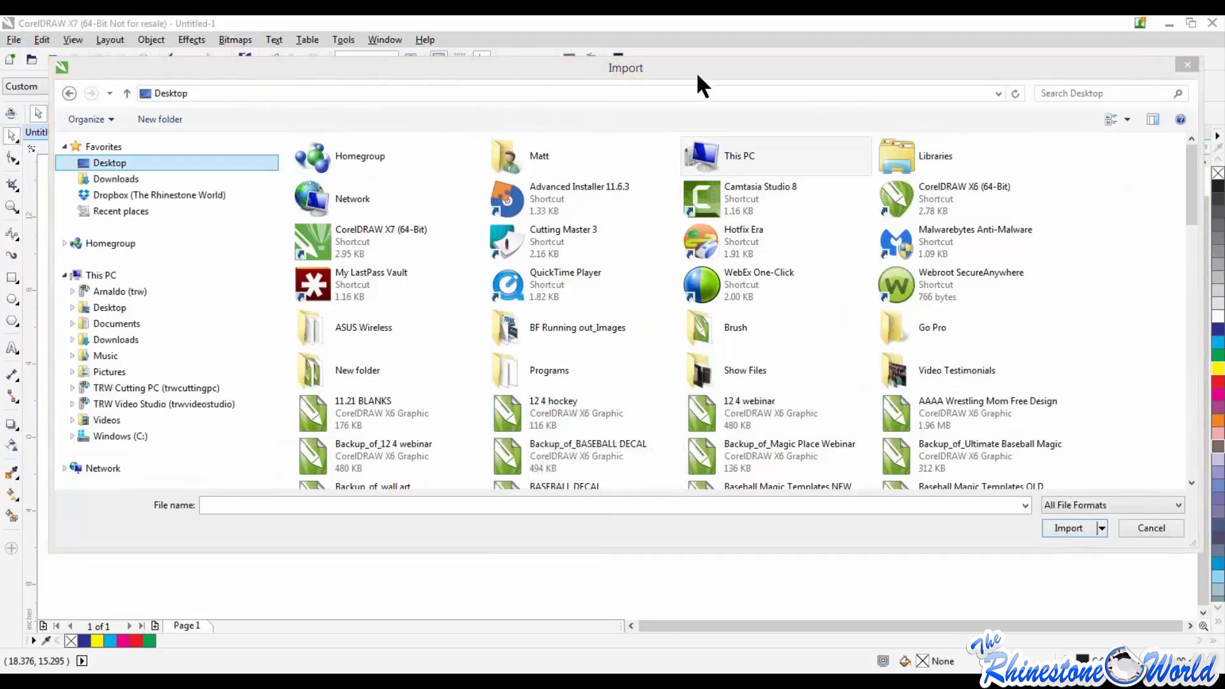
pyautogui.moveTo(698, 74); pyautogui.dragTo(1, 136)
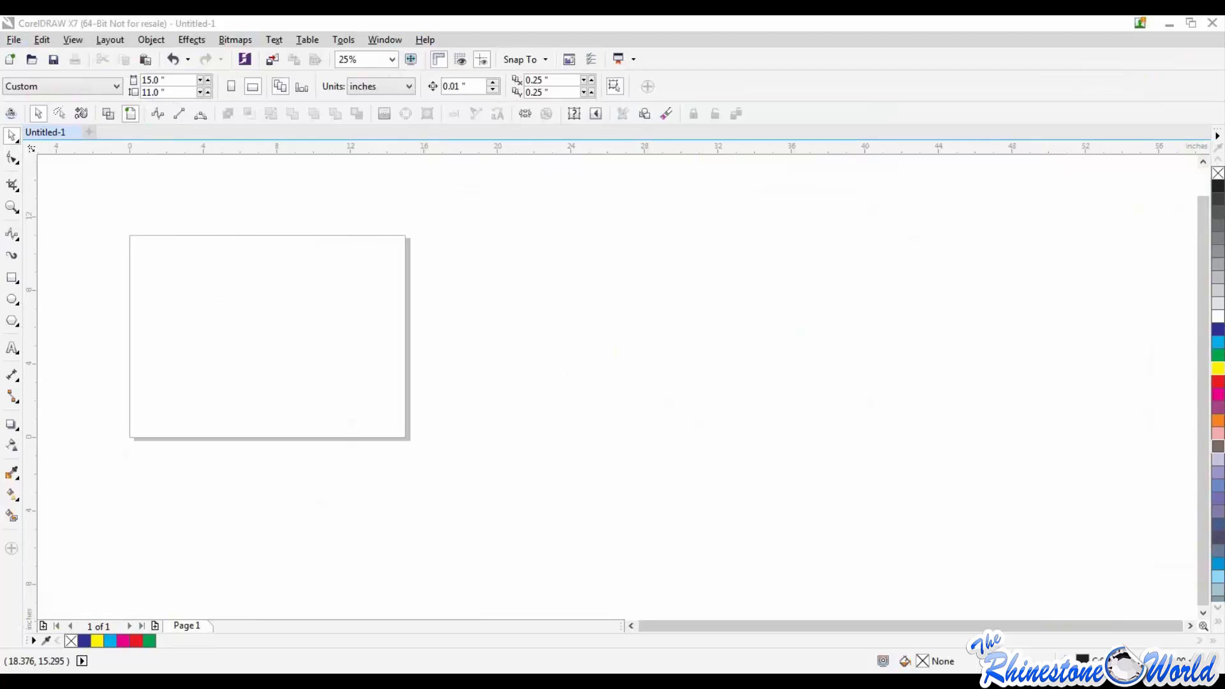
pyautogui.moveTo(0, 84); pyautogui.dragTo(228, 88)
pyautogui.doubleClick(139, 374)
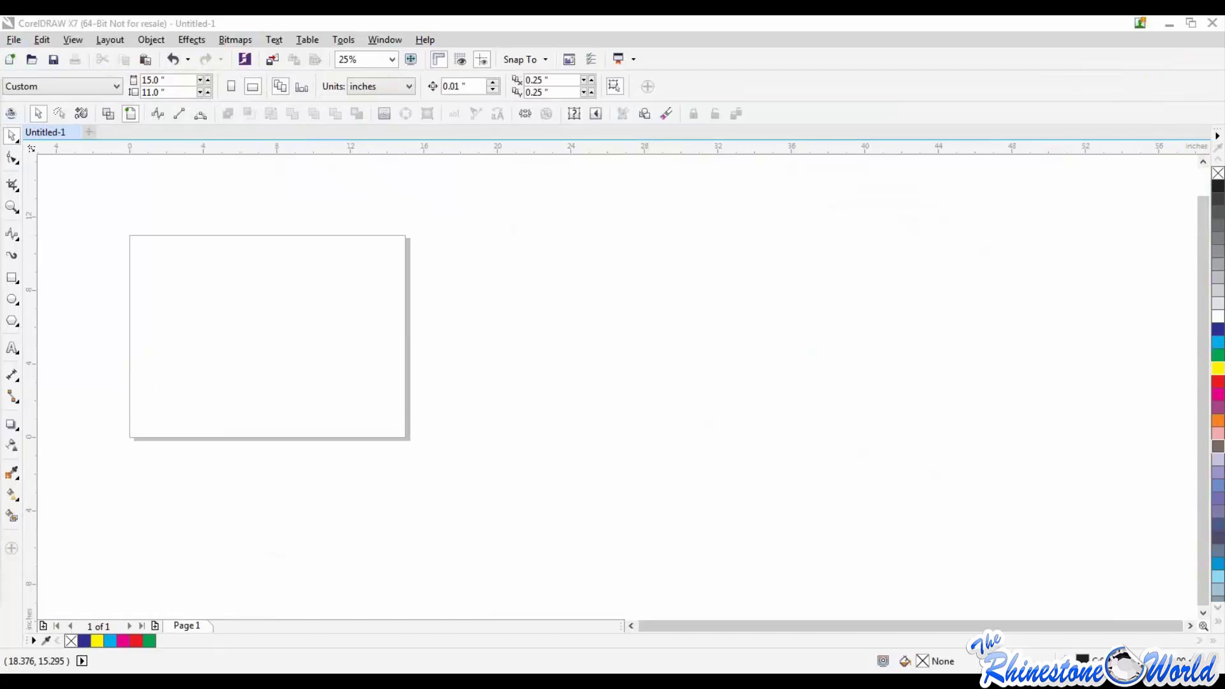
pyautogui.moveTo(0, 90); pyautogui.dragTo(1012, 81)
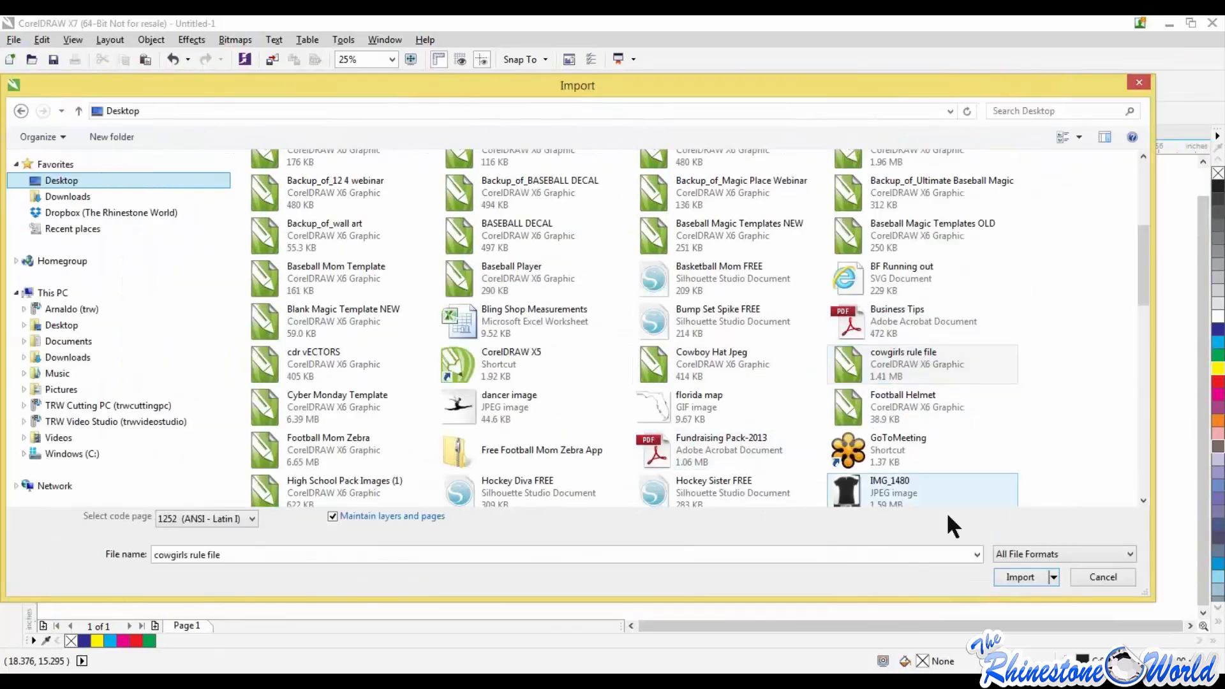
pyautogui.click(1007, 571)
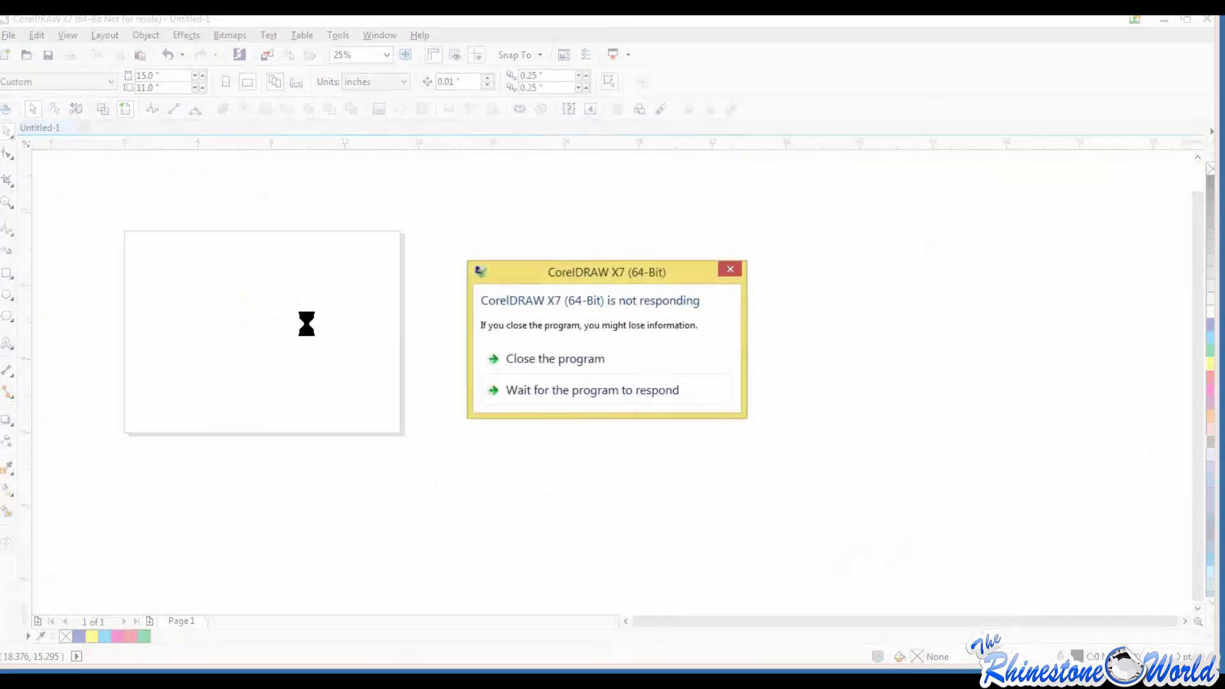
pyautogui.click(552, 390)
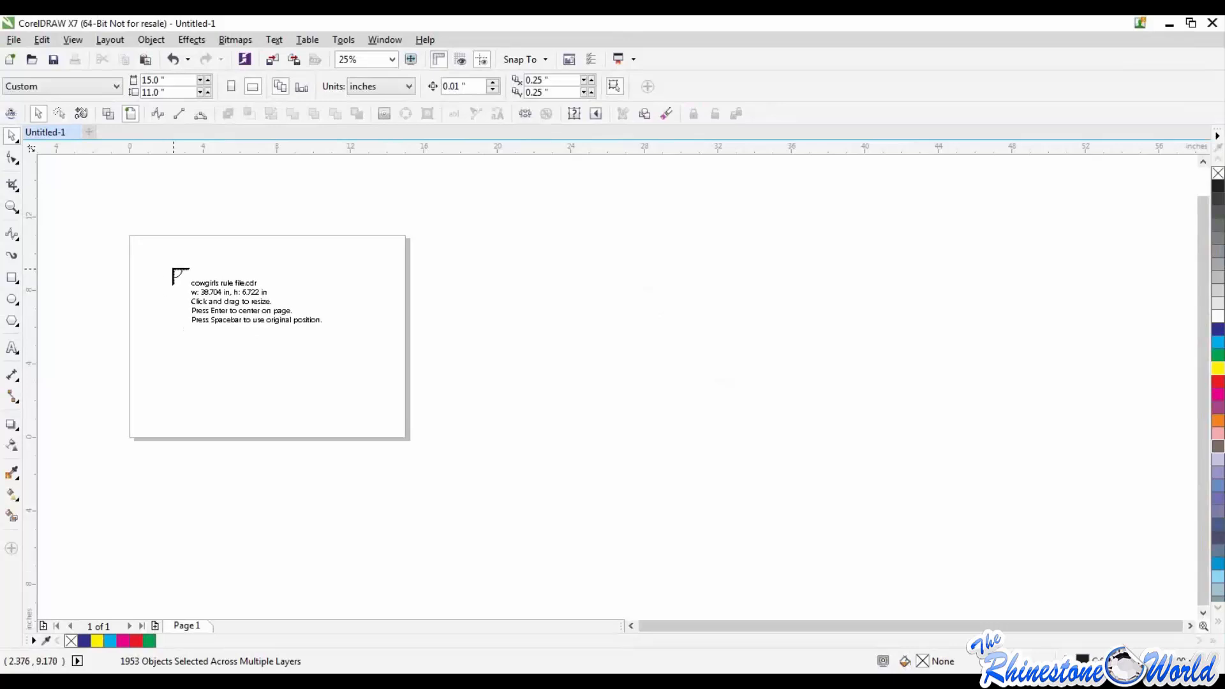
pyautogui.click(180, 251)
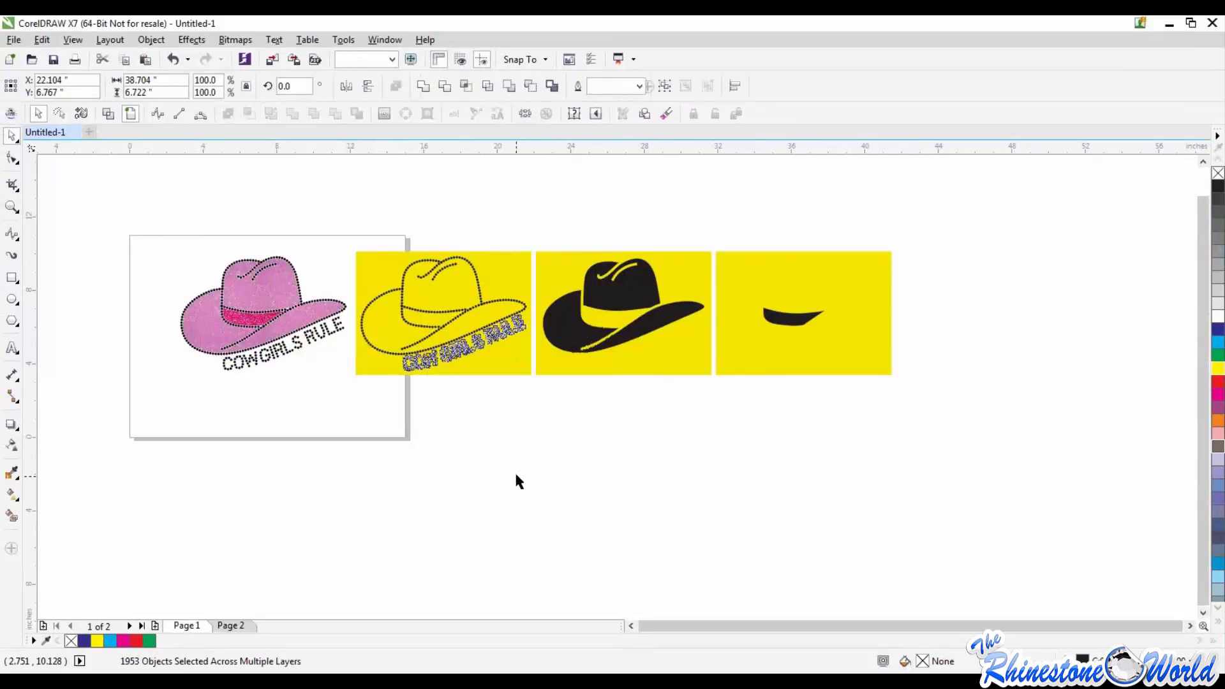
pyautogui.click(515, 472)
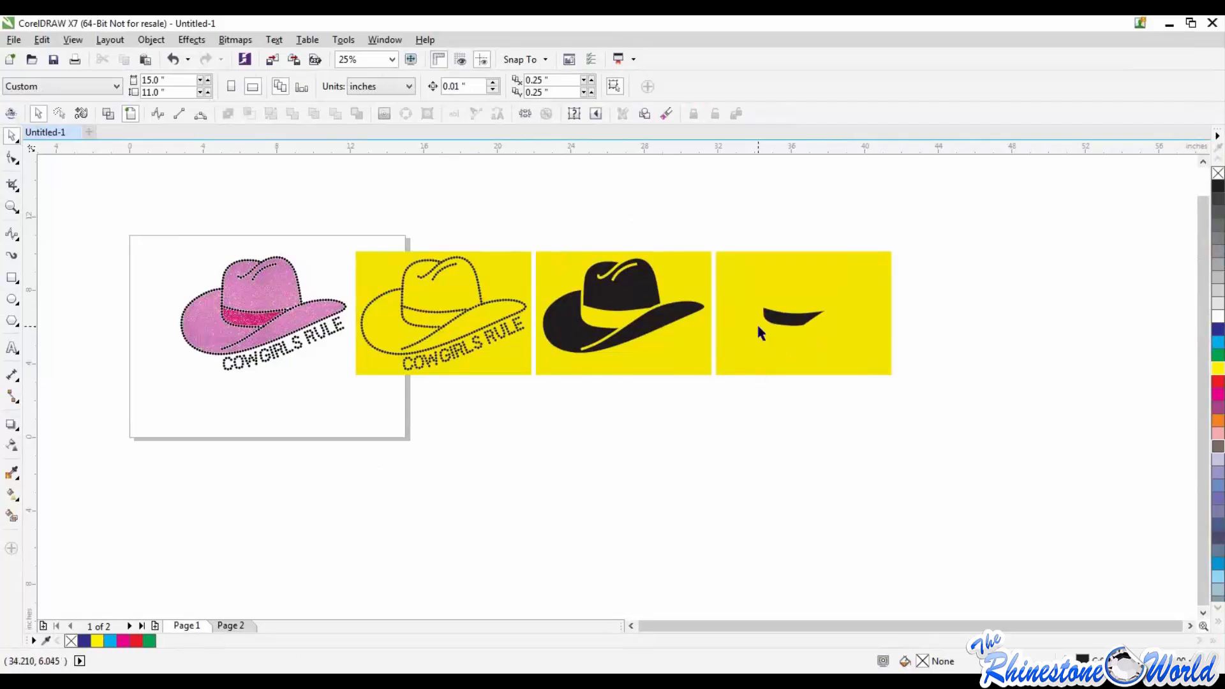
# Step: Try moving the rightmost yellow rectangle of the imported artwork sideways, and undo the move
pyautogui.moveTo(822, 285); pyautogui.dragTo(937, 296)
pyautogui.hotkey('ctrl', 'z')
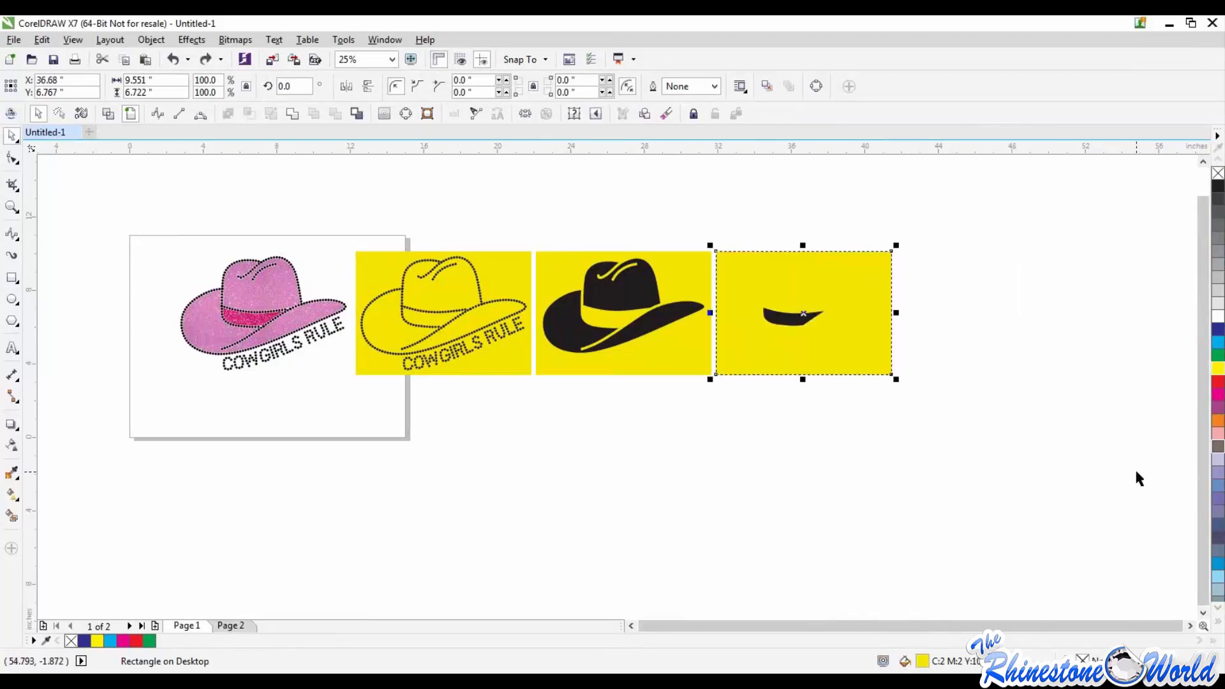
# Step: Select all the imported Cowgirls Rule artwork on and beside the page and delete it
pyautogui.moveTo(956, 217); pyautogui.dragTo(120, 473)
pyautogui.press('Delete')
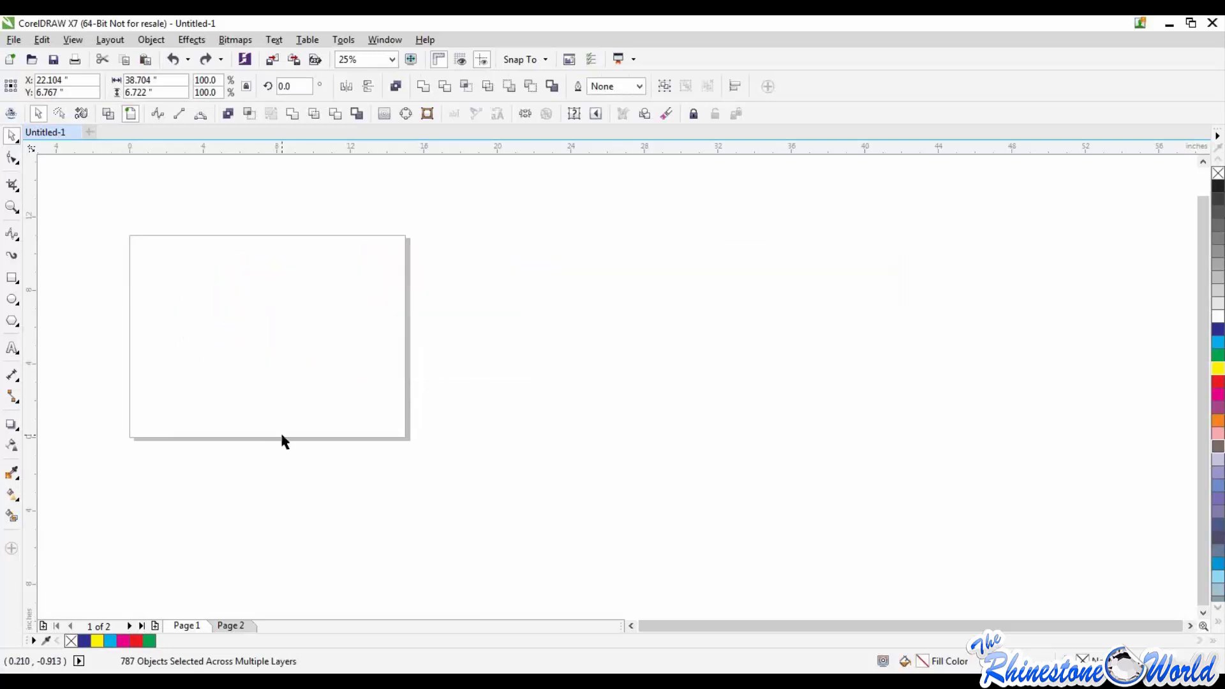
pyautogui.click(631, 626)
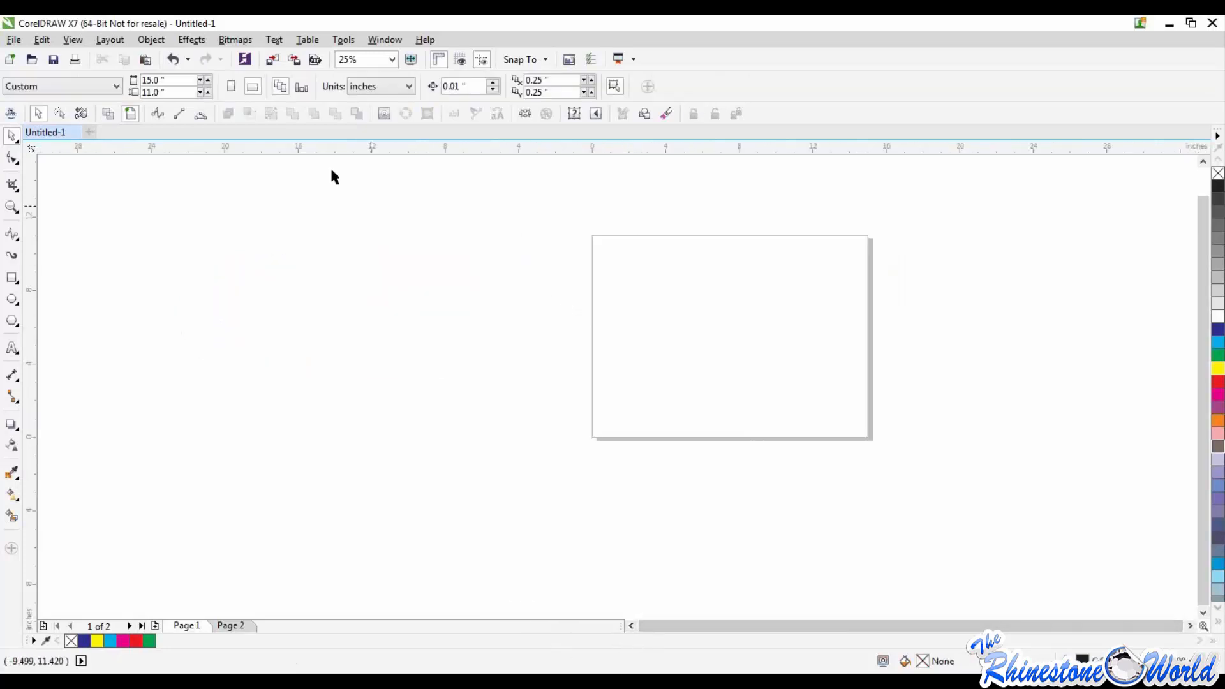
pyautogui.hotkey('ctrl', 'z')
pyautogui.hotkey('ctrl', 'shift', 'z')
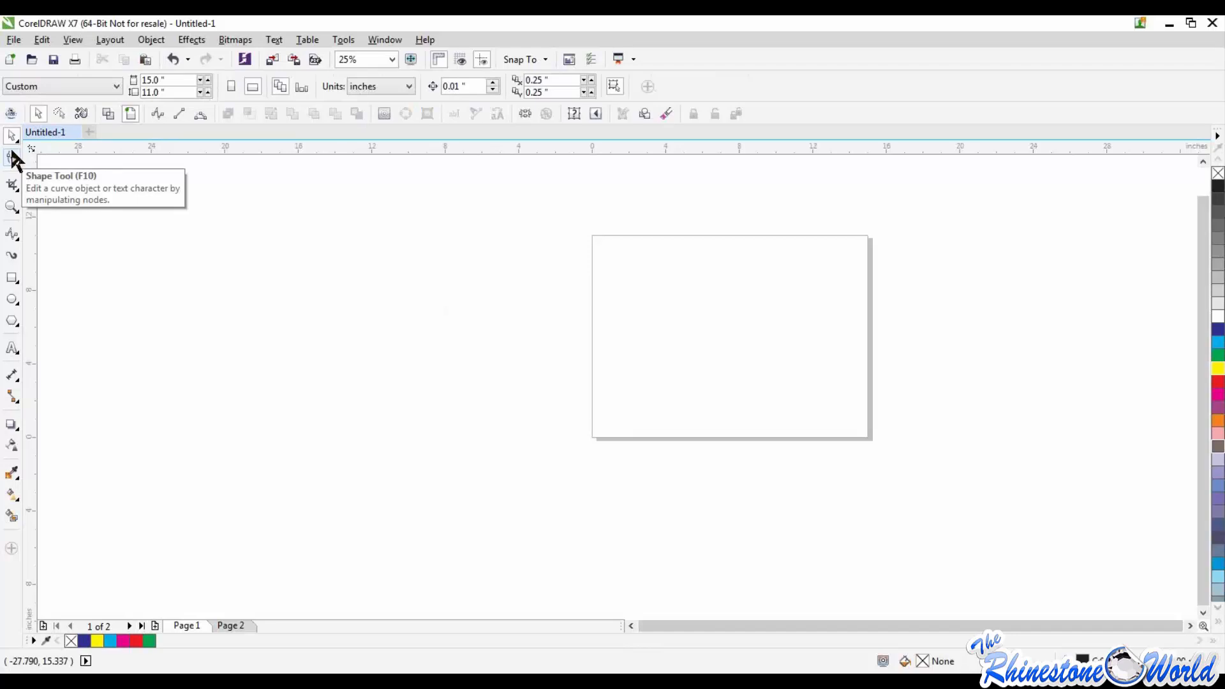
# Step: Add the artistic text FOOTBALL in the upper left part of the blank page
pyautogui.click(13, 350)
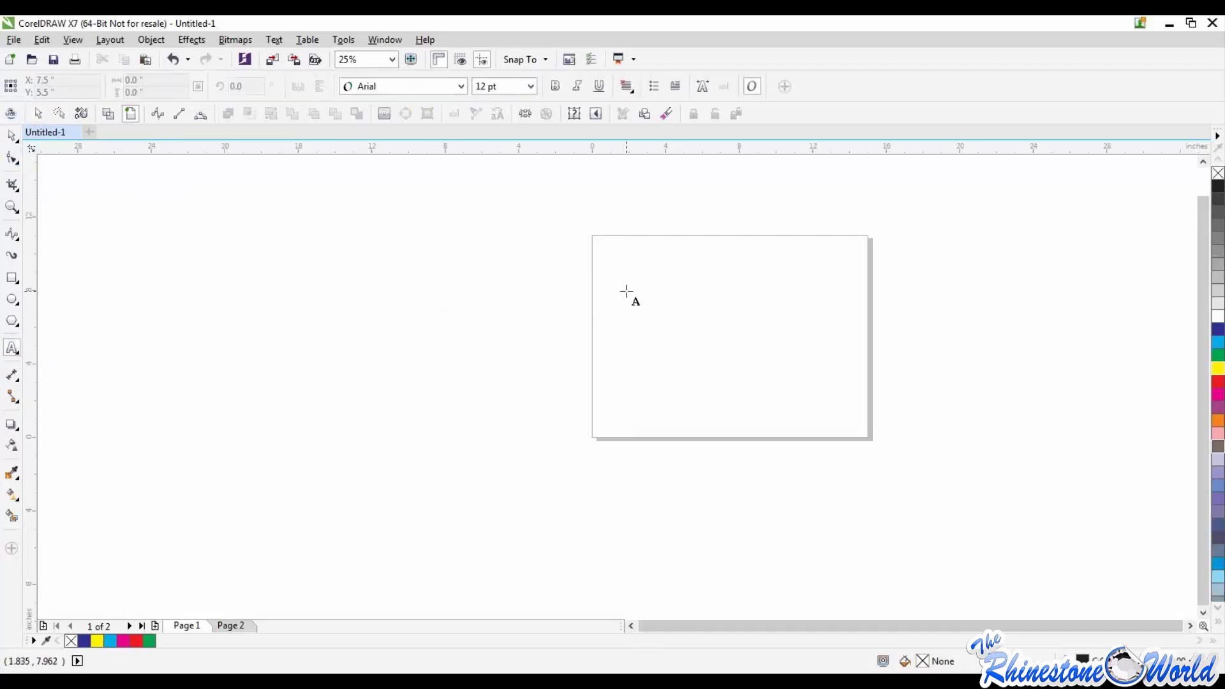
pyautogui.click(626, 292)
pyautogui.write('FOOTBALL')
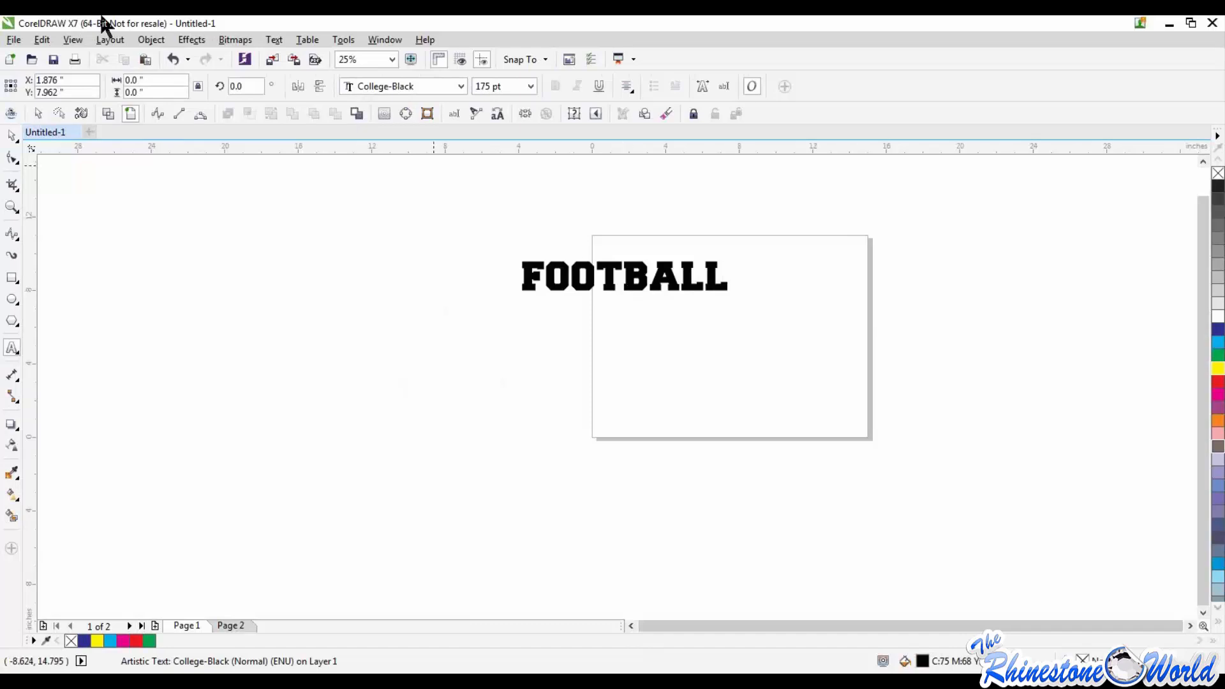
# Step: Move the FOOTBALL text onto the page and scale it up proportionally to about 14.8 inches wide
pyautogui.click(13, 134)
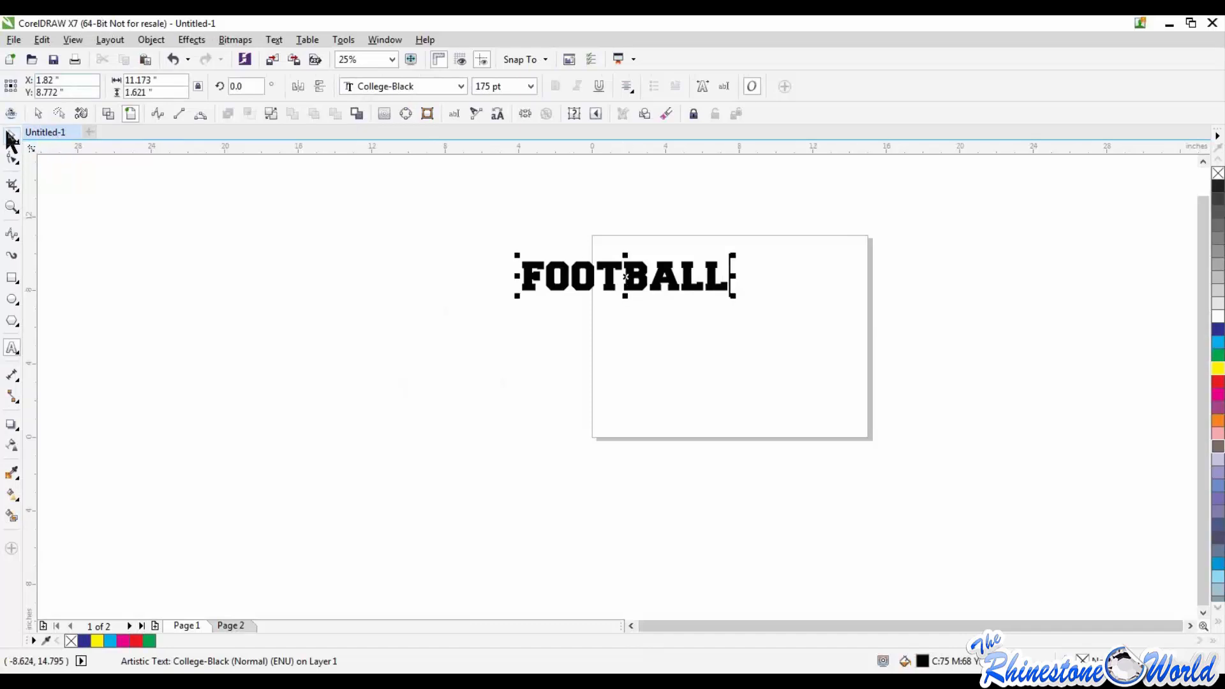
pyautogui.moveTo(606, 287); pyautogui.dragTo(688, 274)
pyautogui.moveTo(820, 287); pyautogui.dragTo(804, 331)
pyautogui.scroll(1, 804, 330)
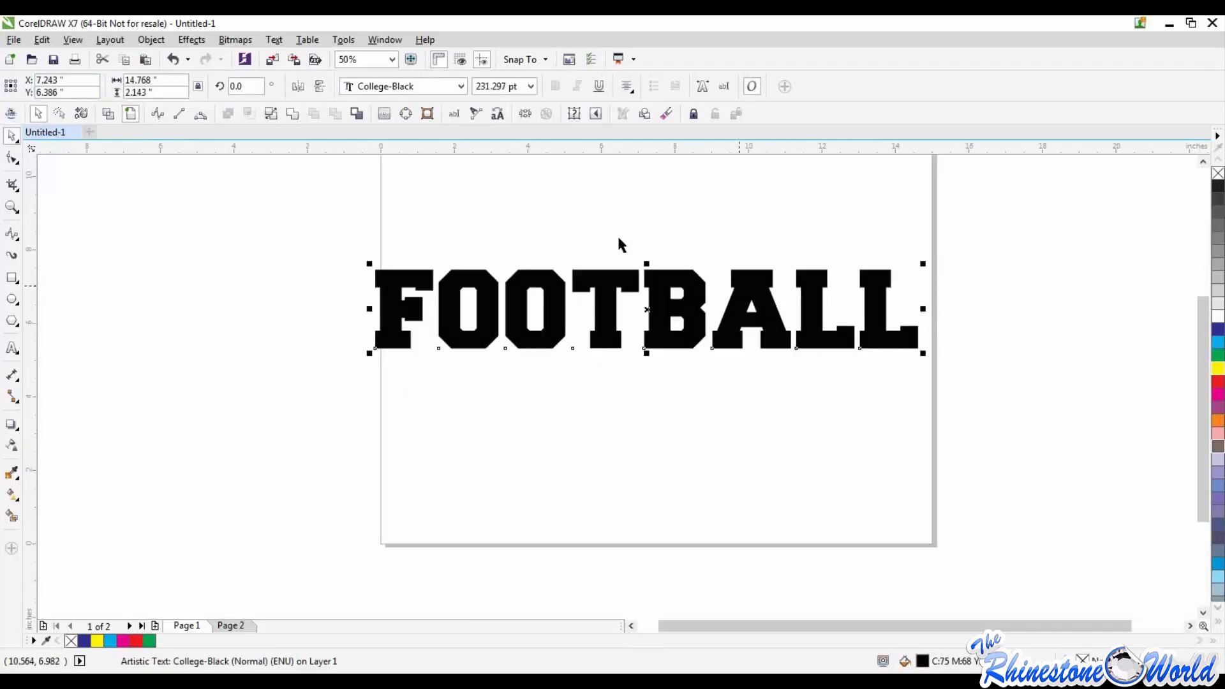
# Step: Widen the letter spacing of the FOOTBALL text with the Shape tool, then tighten it slightly
pyautogui.click(12, 158)
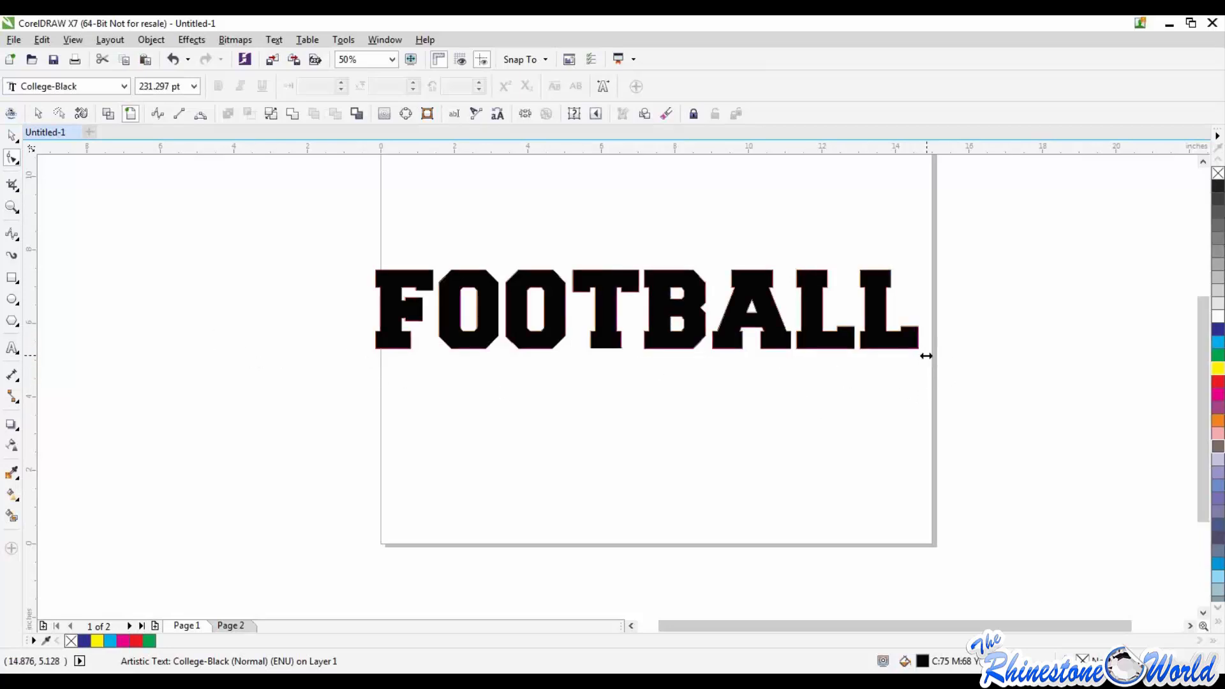
pyautogui.moveTo(924, 356); pyautogui.dragTo(1014, 381)
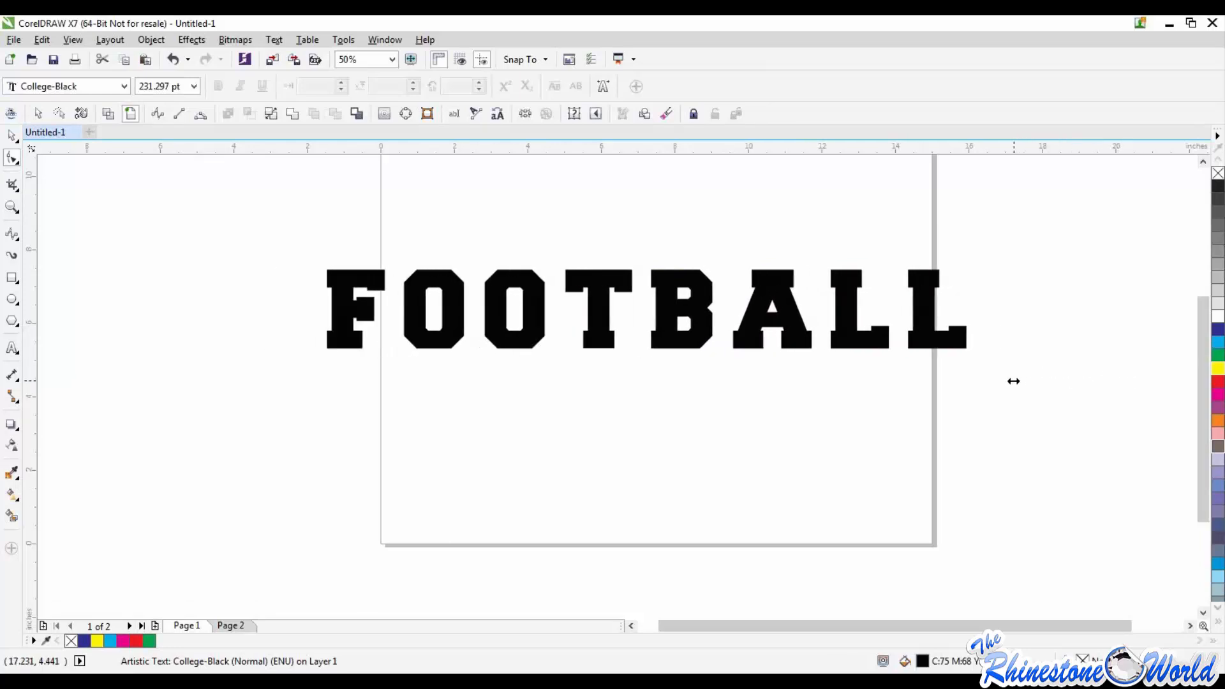
pyautogui.moveTo(1006, 383); pyautogui.dragTo(976, 399)
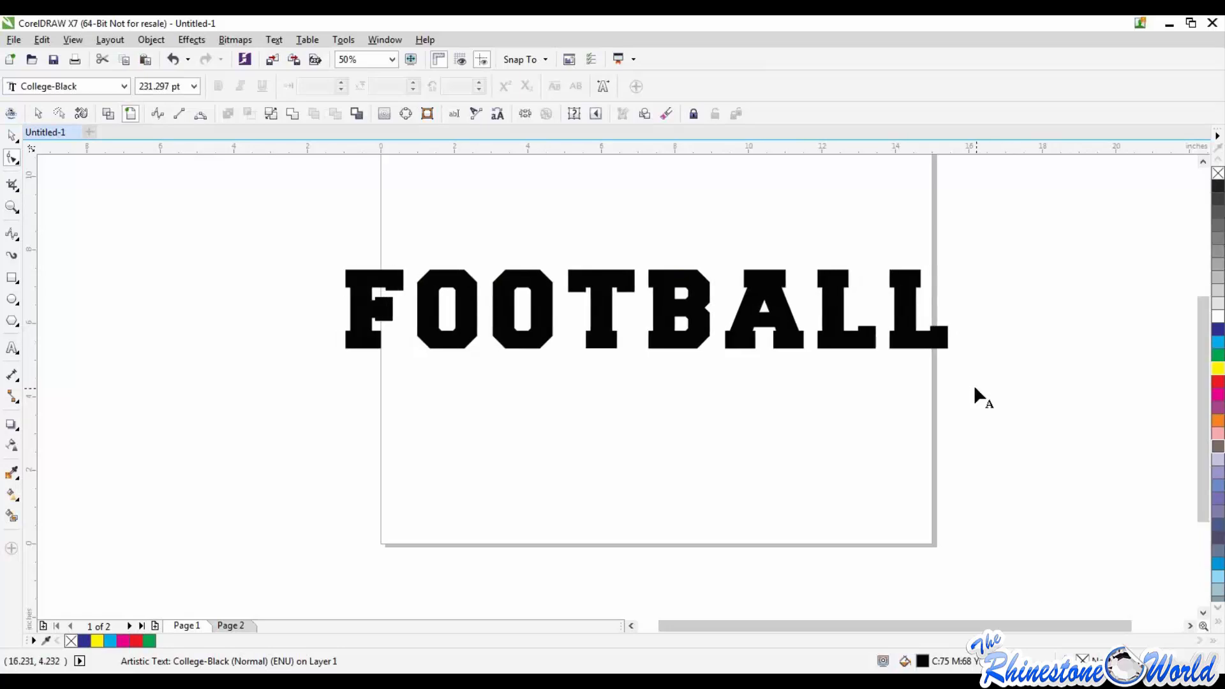
# Step: Move the individual letters of FOOTBALL alternately up and down with the Shape tool to stagger them along the word
pyautogui.moveTo(888, 348); pyautogui.dragTo(873, 382)
pyautogui.moveTo(816, 349); pyautogui.dragTo(820, 306)
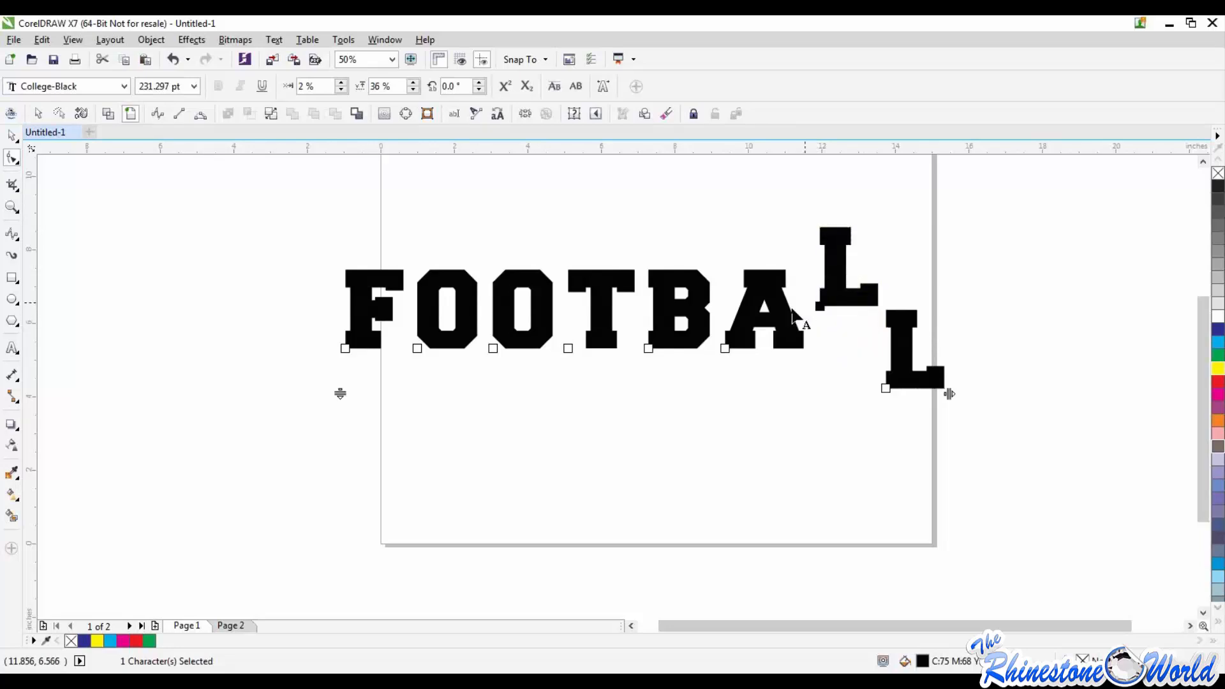
pyautogui.moveTo(725, 349); pyautogui.dragTo(720, 383)
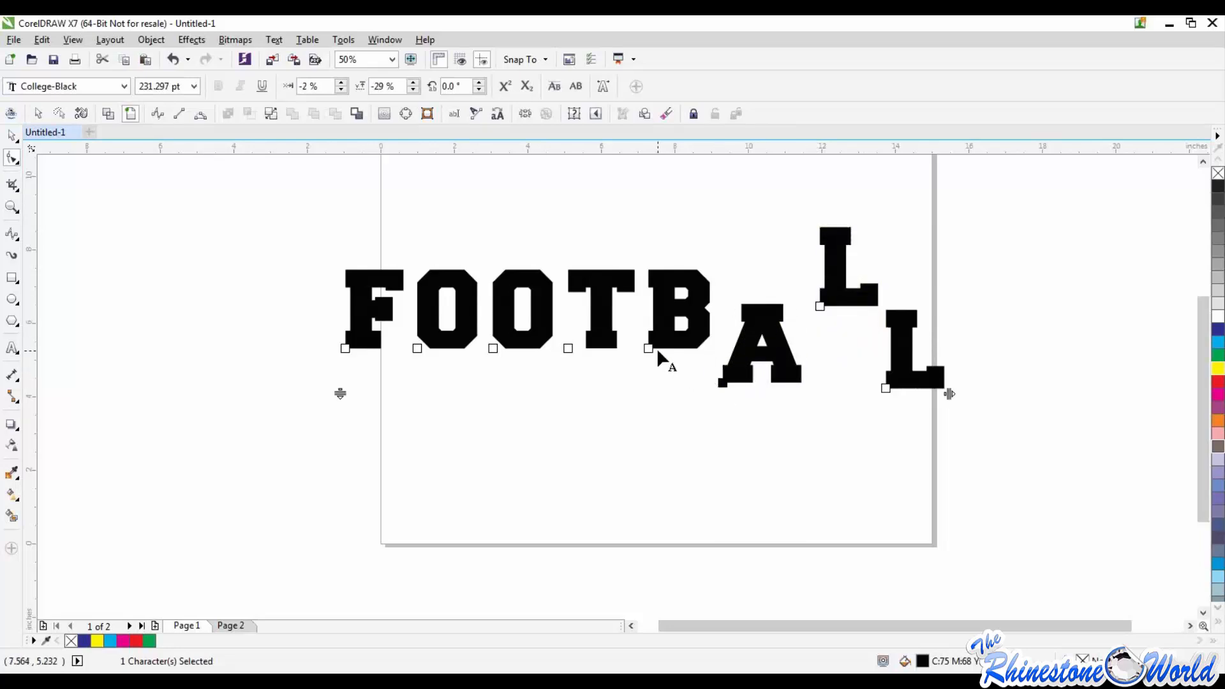
pyautogui.moveTo(649, 349); pyautogui.dragTo(651, 300)
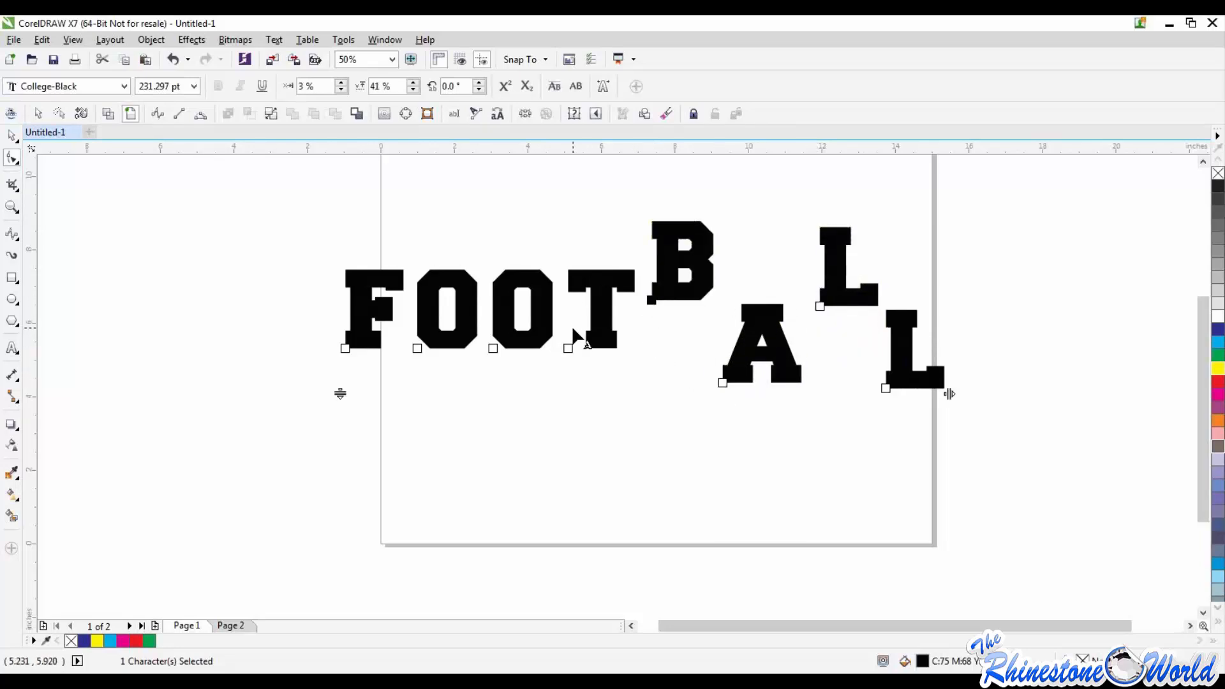
pyautogui.moveTo(568, 349); pyautogui.dragTo(566, 376)
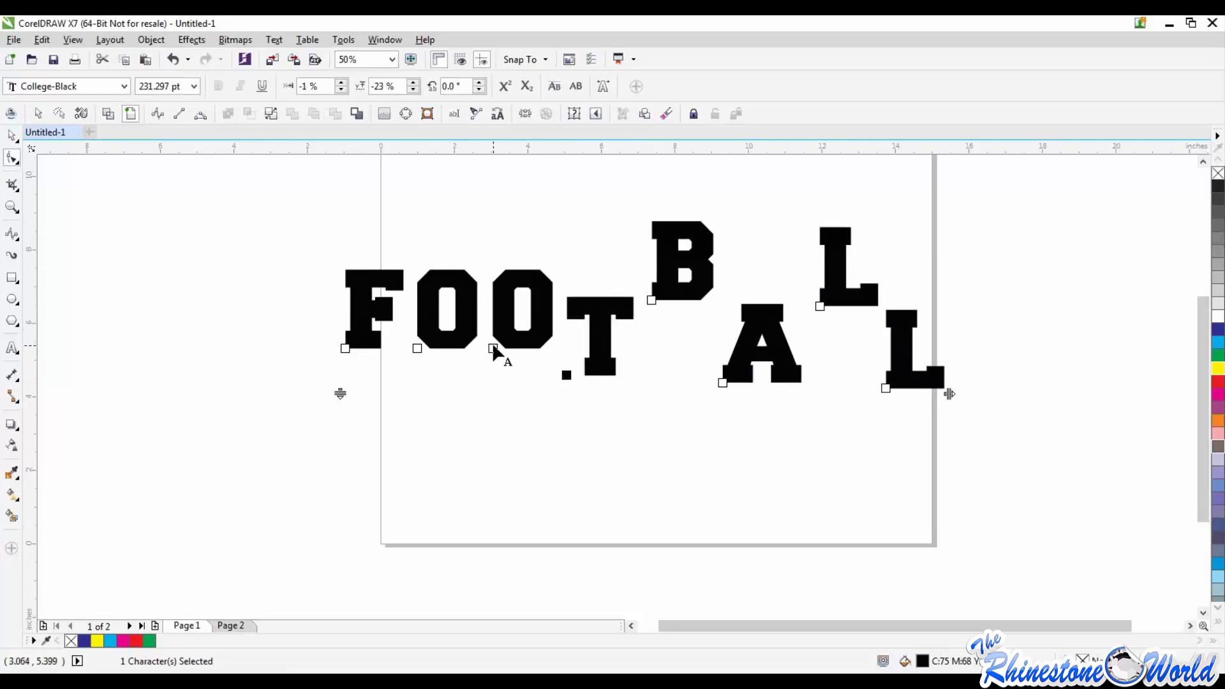
pyautogui.moveTo(493, 349); pyautogui.dragTo(494, 318)
pyautogui.moveTo(417, 349); pyautogui.dragTo(416, 391)
pyautogui.moveTo(345, 348); pyautogui.dragTo(353, 327)
pyautogui.click(715, 413)
# Step: Select the staggered FOOTBALL text and convert it to curves
pyautogui.scroll(-1, 715, 412)
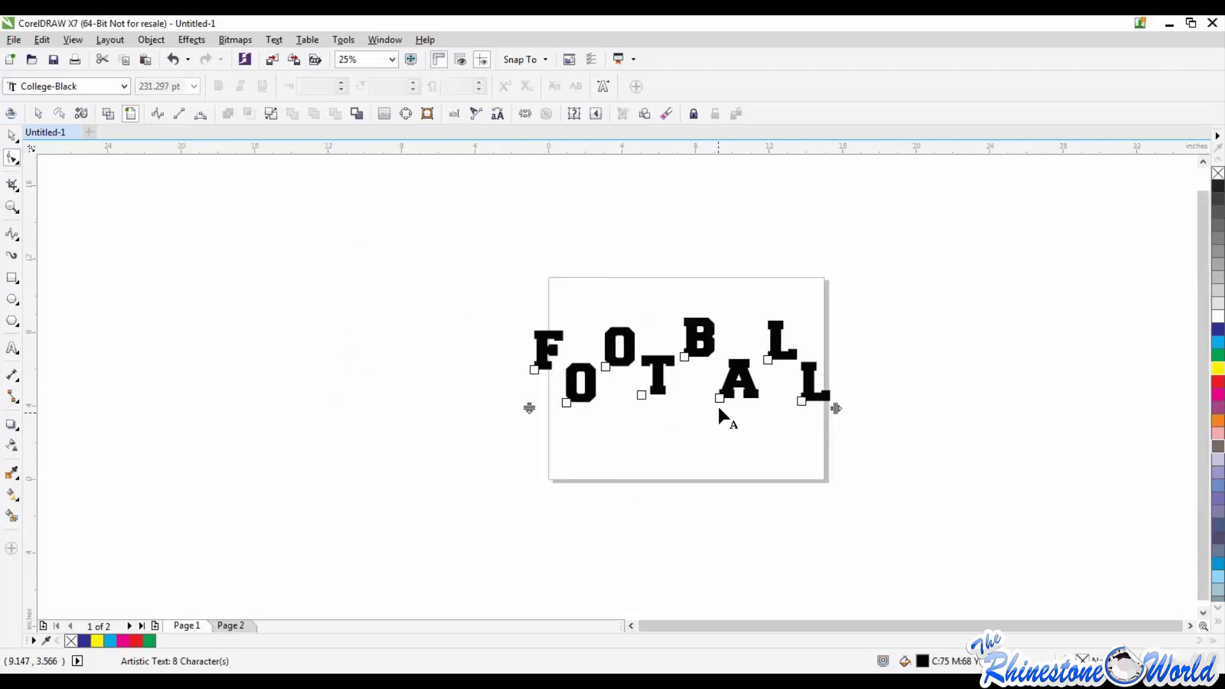
pyautogui.click(14, 136)
pyautogui.moveTo(429, 275); pyautogui.dragTo(919, 488)
pyautogui.click(767, 491)
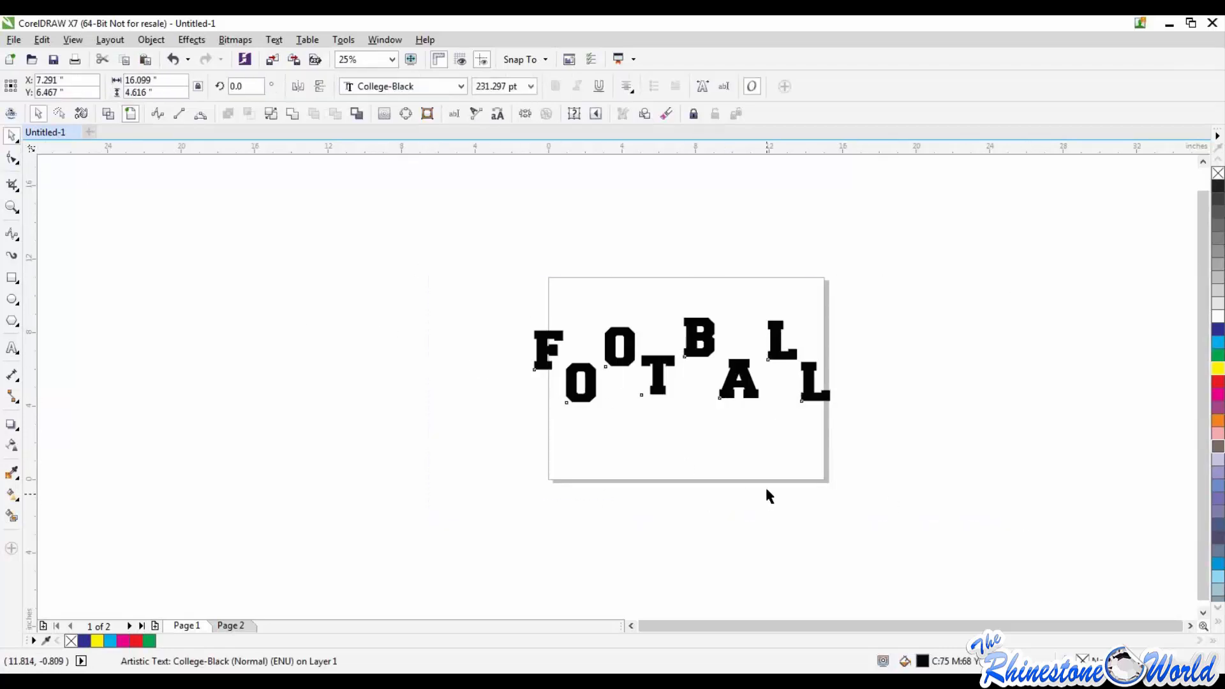
pyautogui.moveTo(458, 281); pyautogui.dragTo(907, 467)
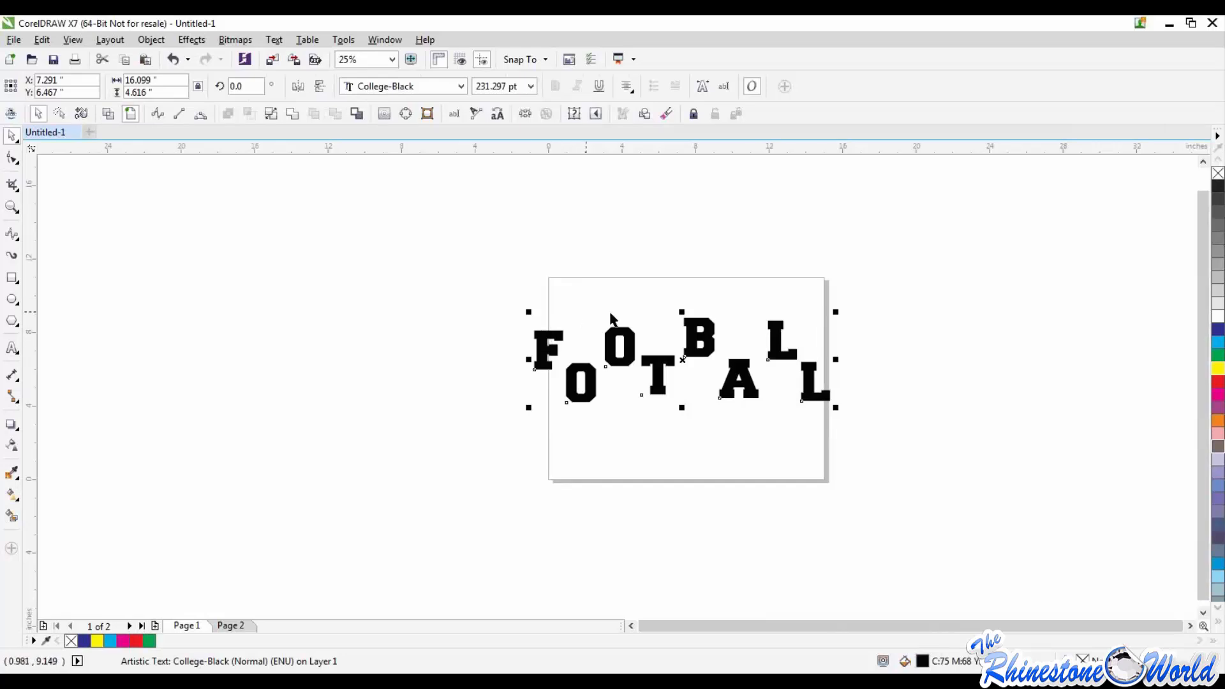
pyautogui.press('F8')
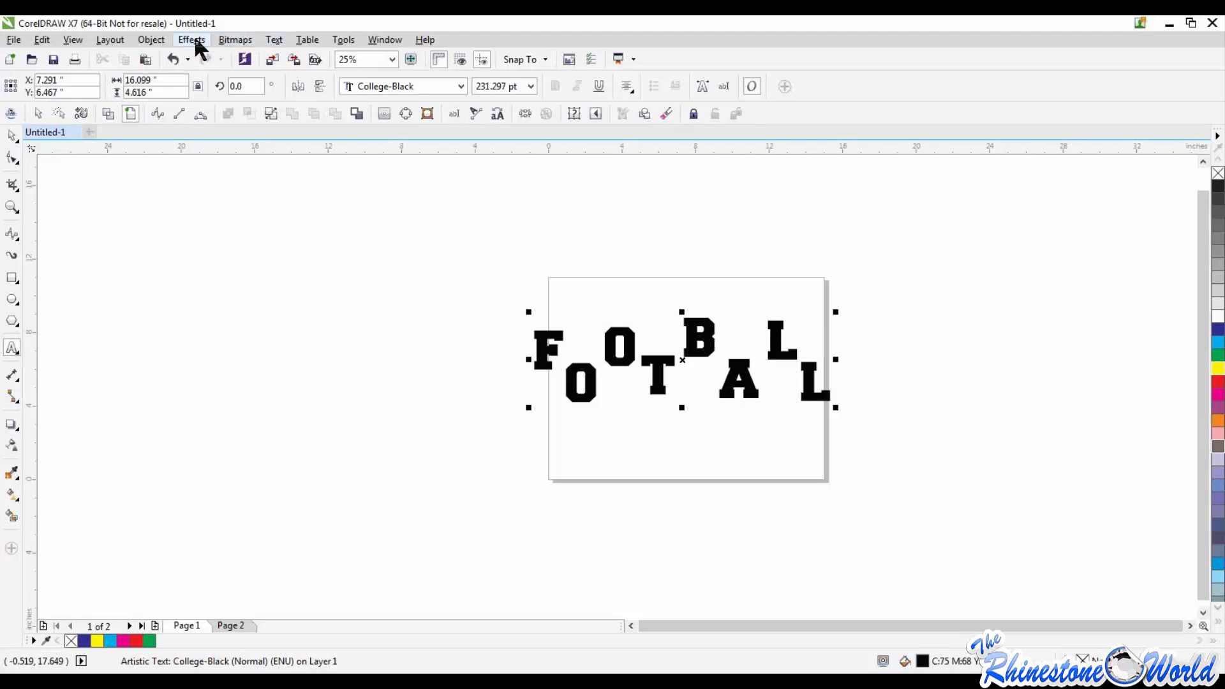
pyautogui.click(152, 40)
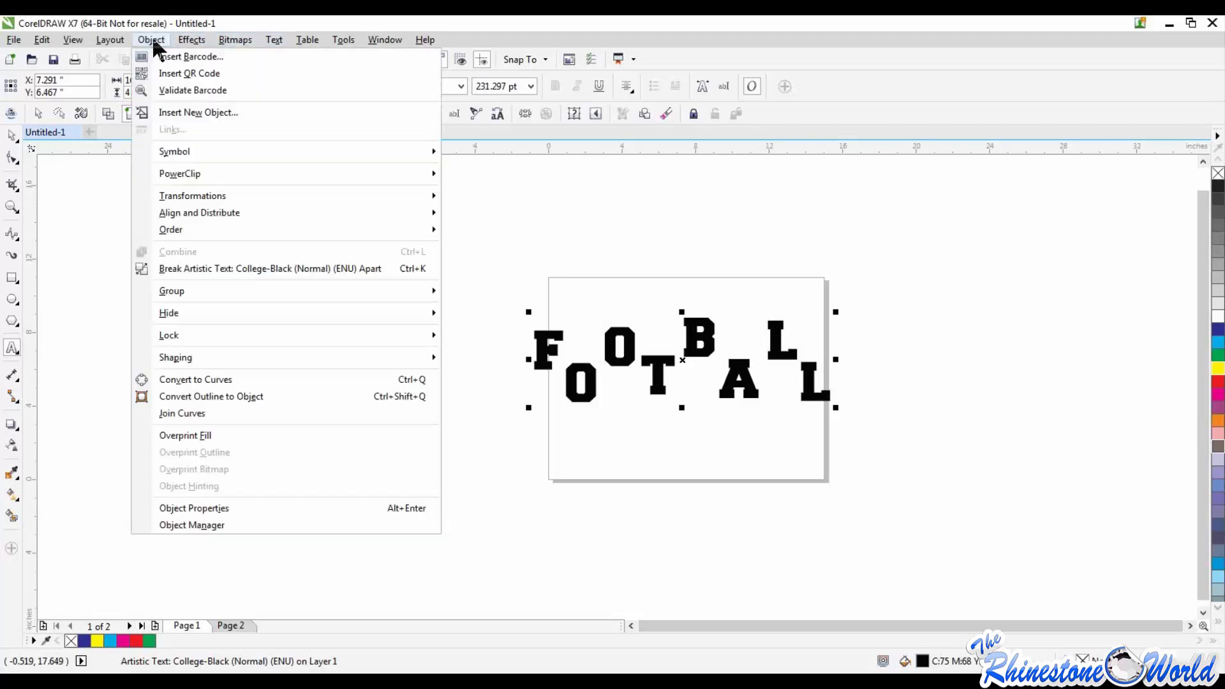
pyautogui.click(217, 379)
# Step: Examine the outline nodes of the converted FOOTBALL letters up close, and undo the conversion to curves
pyautogui.click(459, 409)
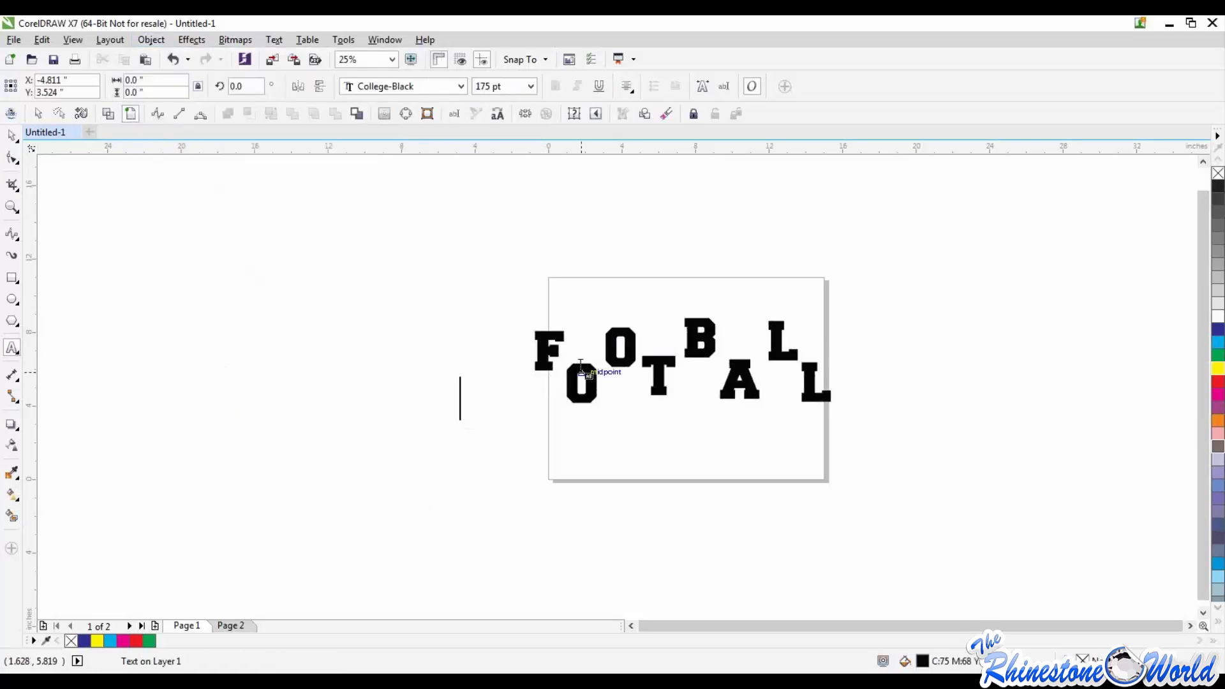
pyautogui.click(11, 136)
pyautogui.moveTo(487, 290); pyautogui.dragTo(943, 487)
pyautogui.scroll(3, 617, 351)
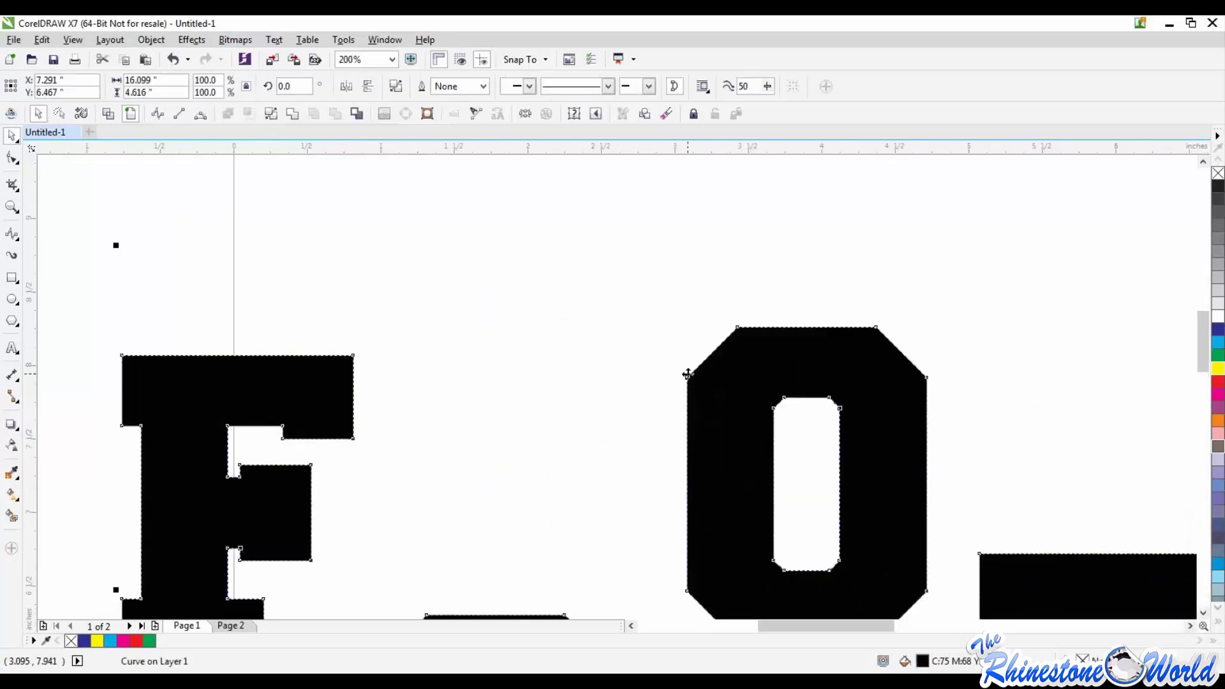
pyautogui.scroll(-2, 749, 320)
pyautogui.click(692, 333)
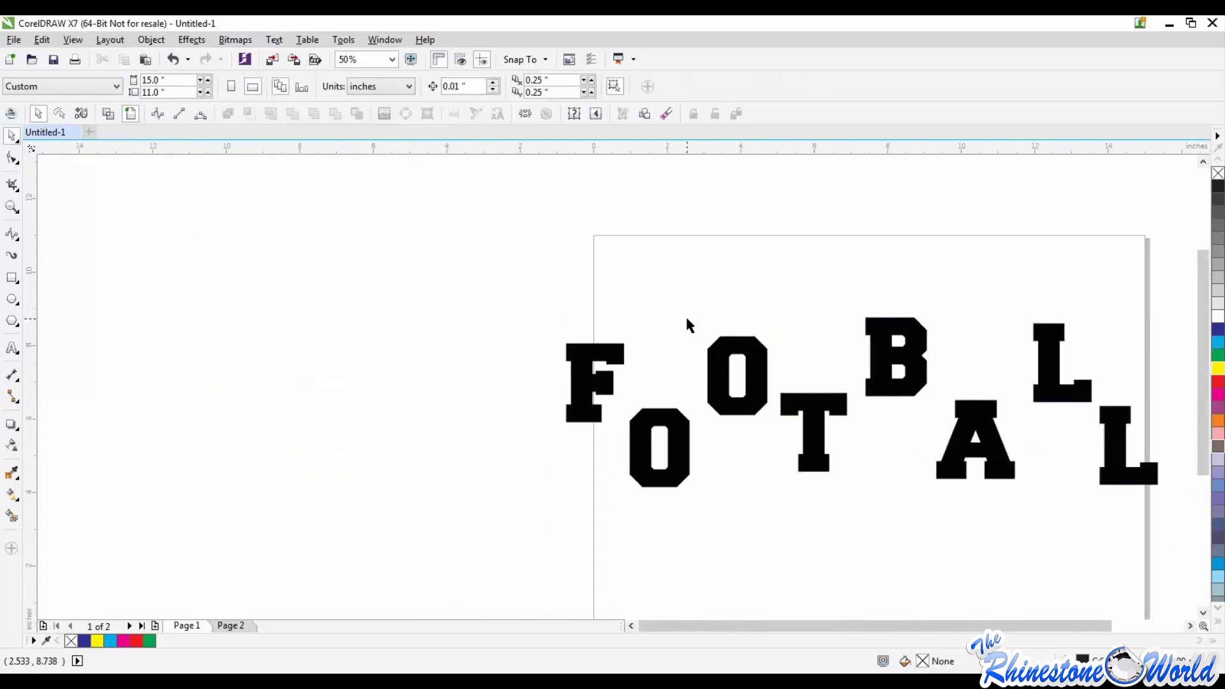
pyautogui.click(684, 332)
pyautogui.scroll(-1, 768, 381)
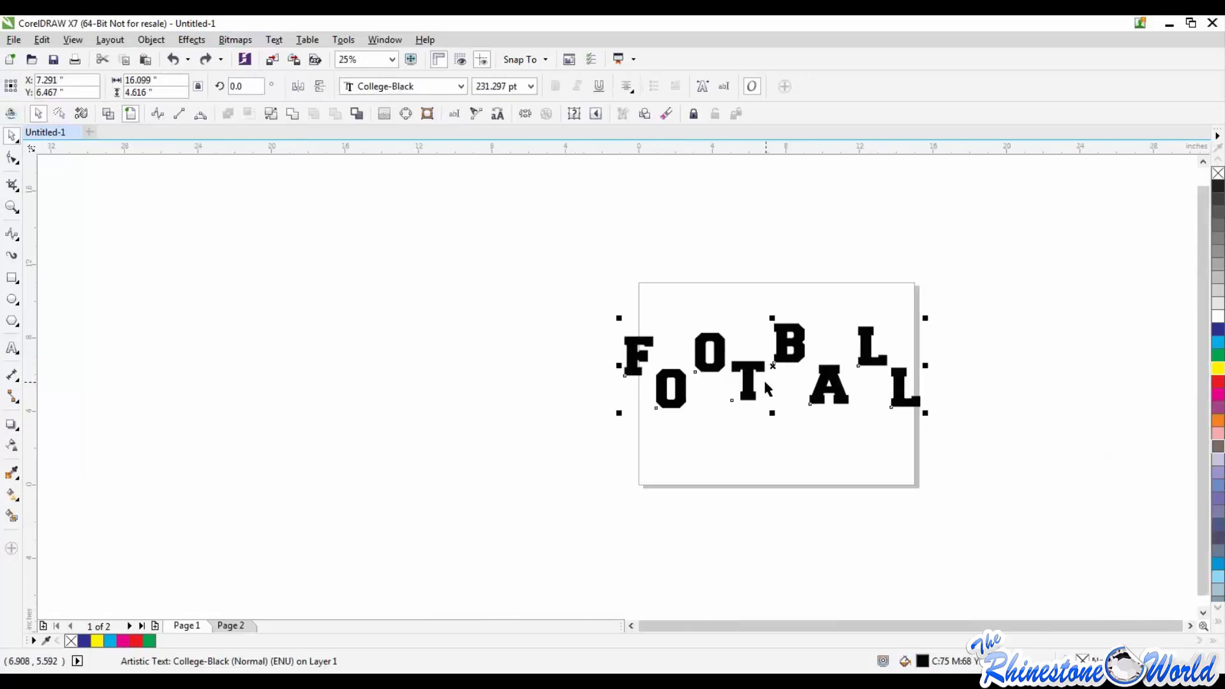
# Step: Duplicate the staggered FOOTBALL text about 6.9 inches below the original, across the lower page edge
pyautogui.rightClick(746, 491)
pyautogui.moveTo(753, 449); pyautogui.dragTo(745, 513)
pyautogui.scroll(2, 738, 528)
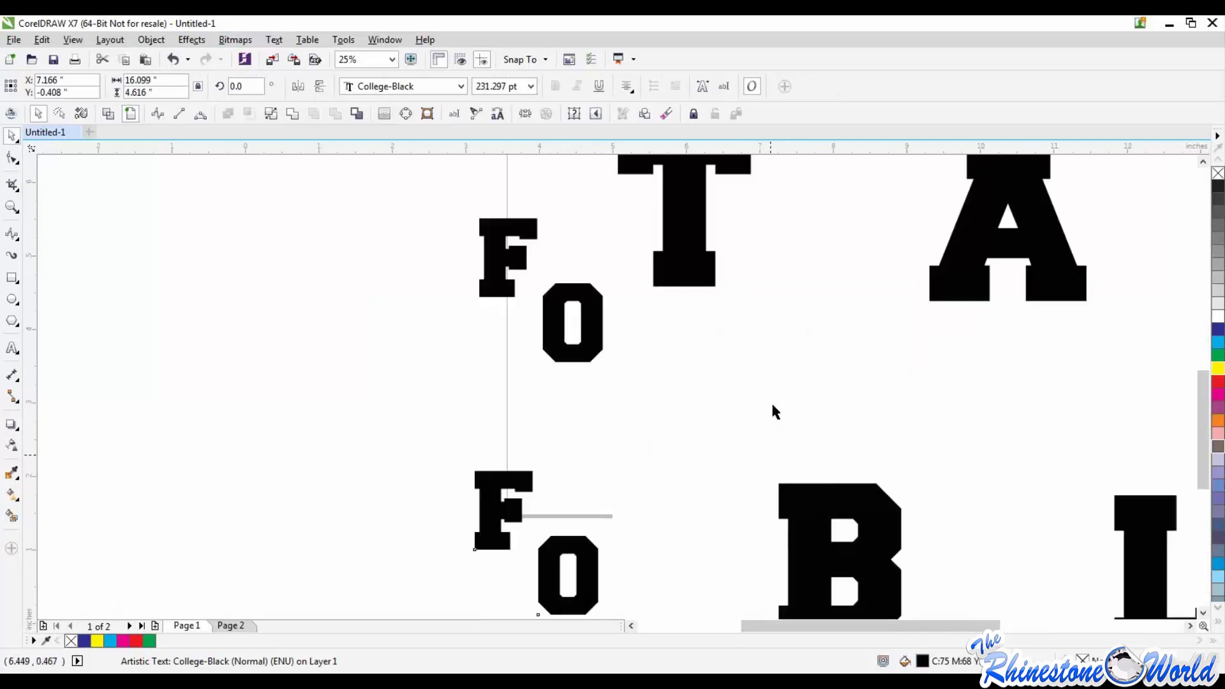
# Step: Edit the lower FOOTBALL copy as live text by deleting its letter B and retyping it
pyautogui.doubleClick(846, 508)
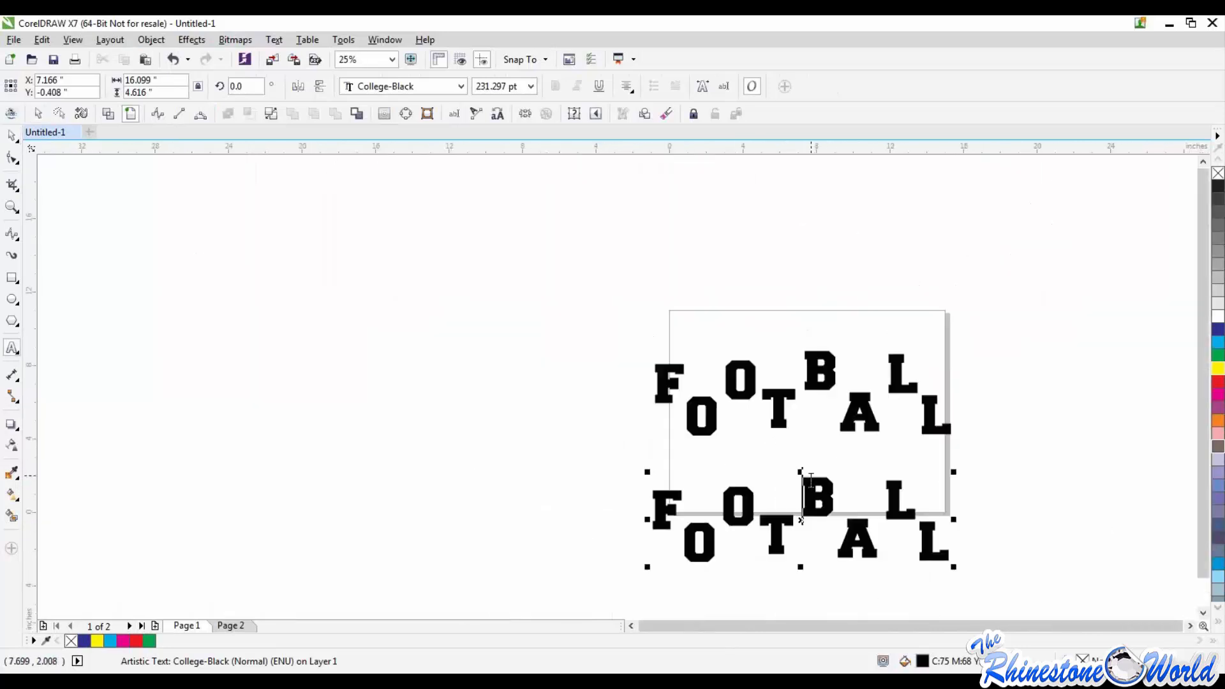
pyautogui.scroll(-2, 828, 494)
pyautogui.press('Delete')
pyautogui.write('AD')
pyautogui.press('BackSpace')
pyautogui.press('BackSpace')
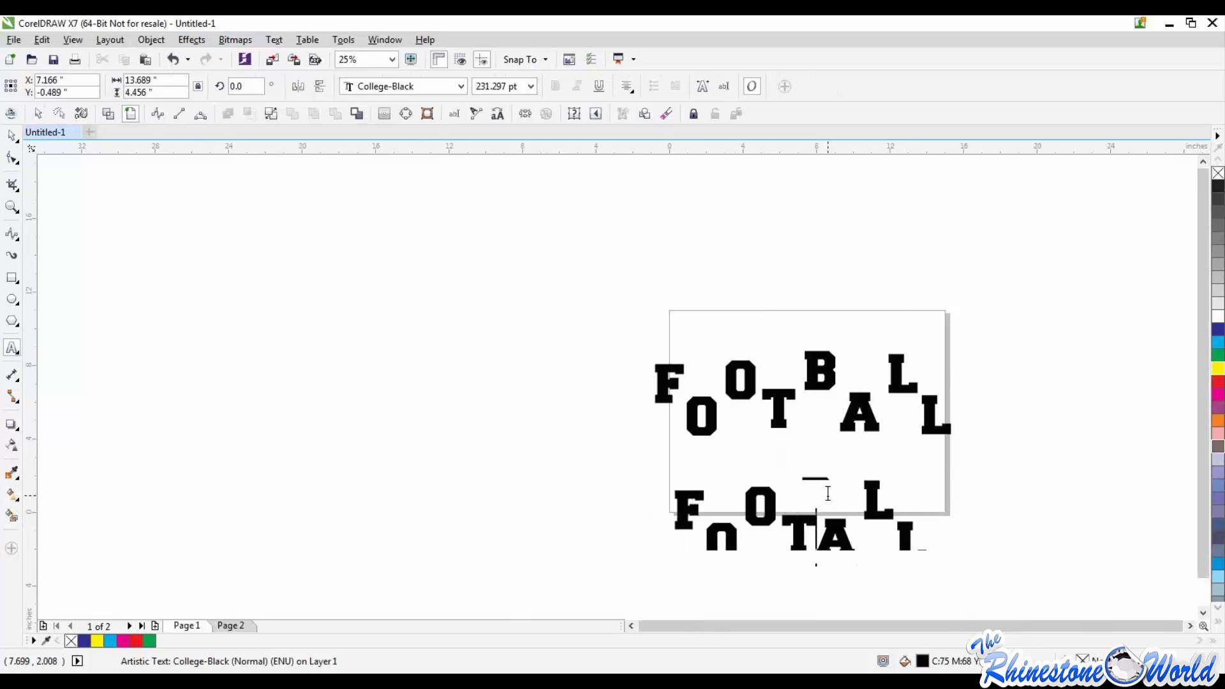
pyautogui.write('B')
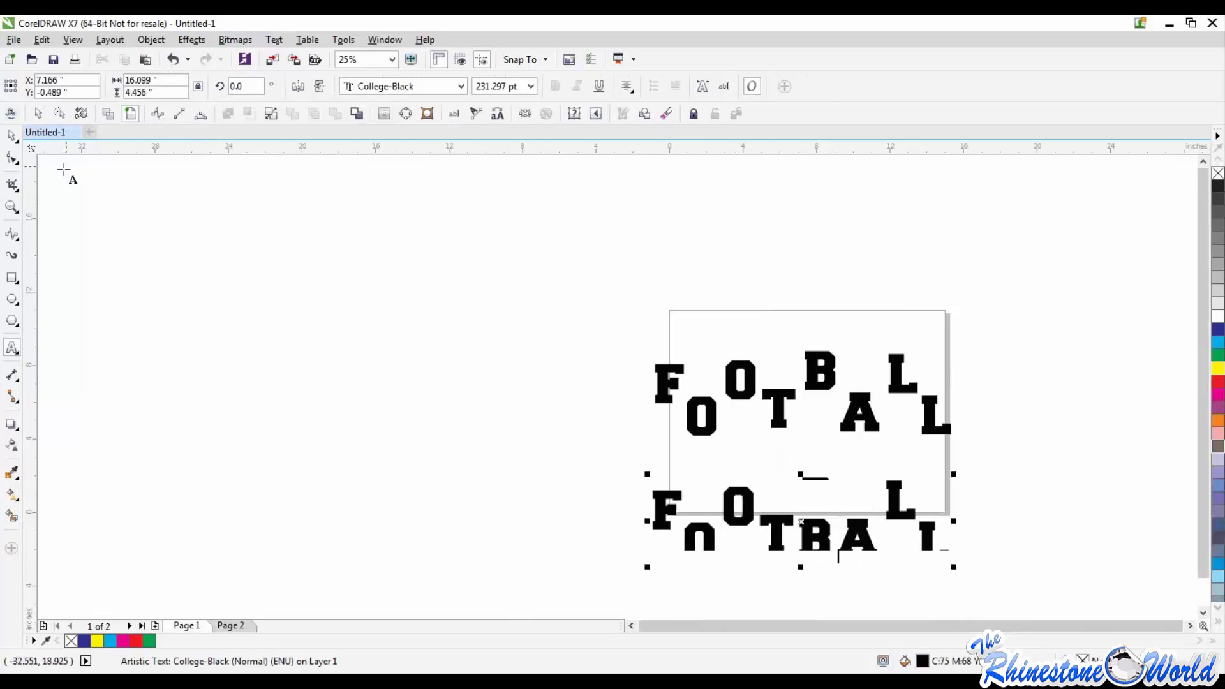
# Step: Convert the upper FOOTBALL text to curves, leaving the lower copy as editable text
pyautogui.click(9, 136)
pyautogui.click(697, 407)
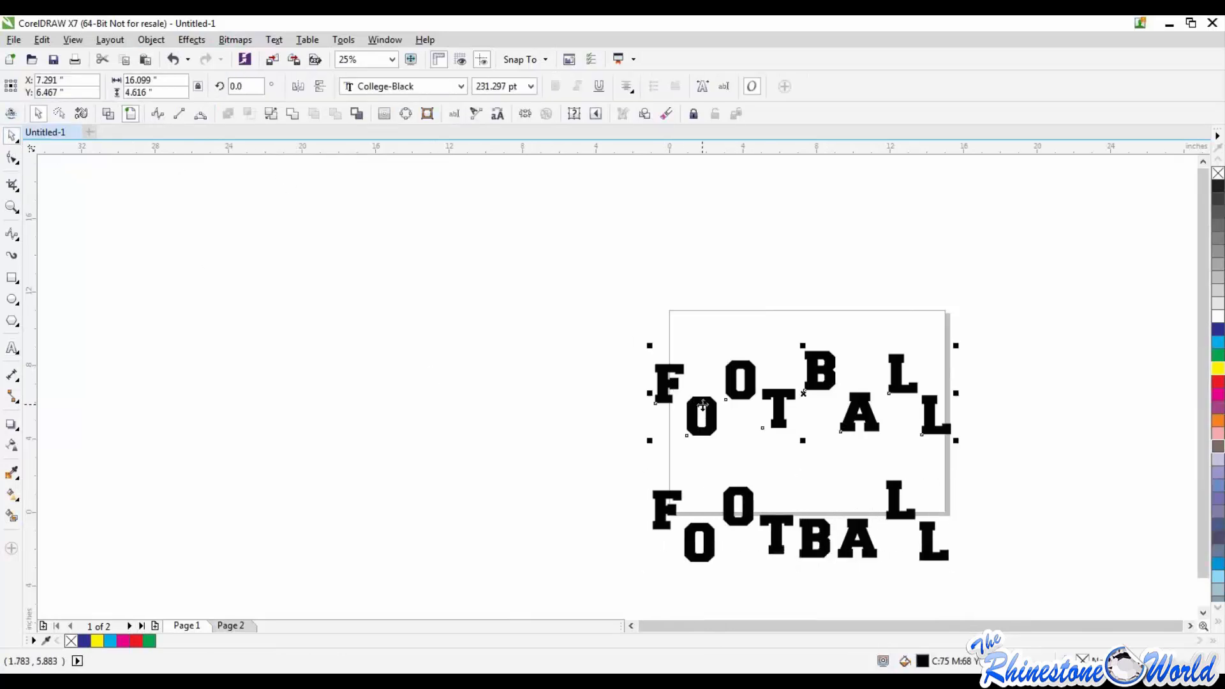
pyautogui.click(152, 40)
pyautogui.click(182, 379)
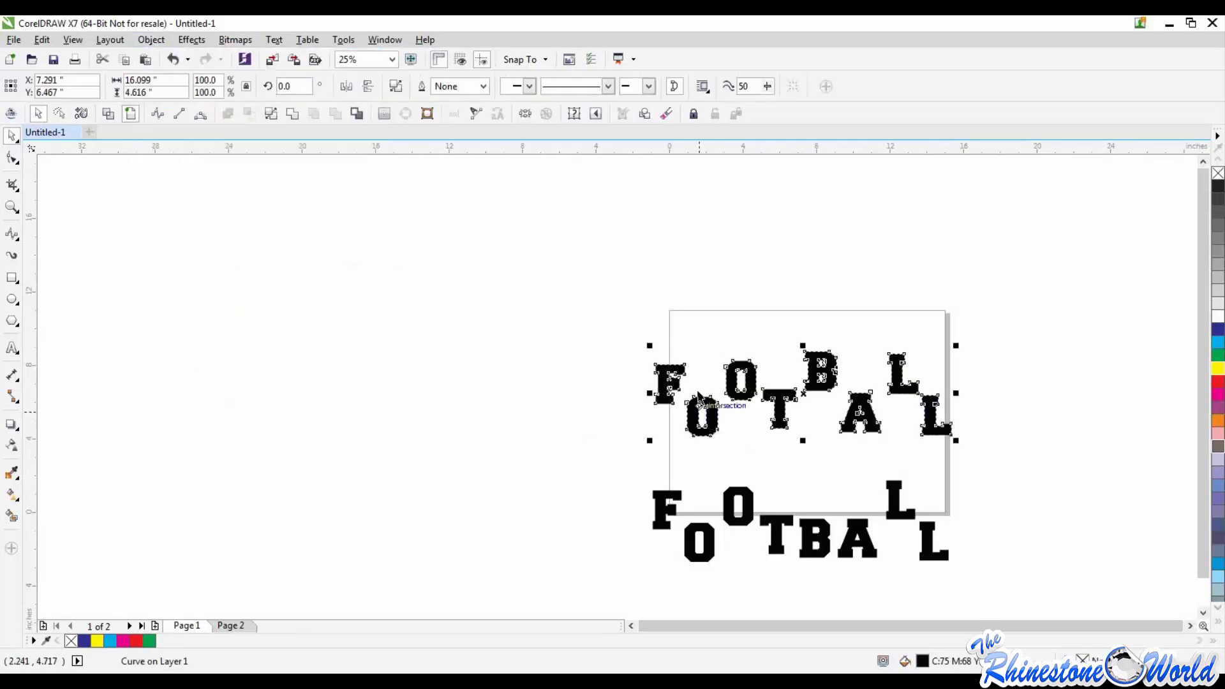
# Step: Try to reshape the base of the converted letter T by moving its bottom corner nodes about 0.2 inches down
pyautogui.scroll(4, 713, 430)
pyautogui.scroll(2, 706, 495)
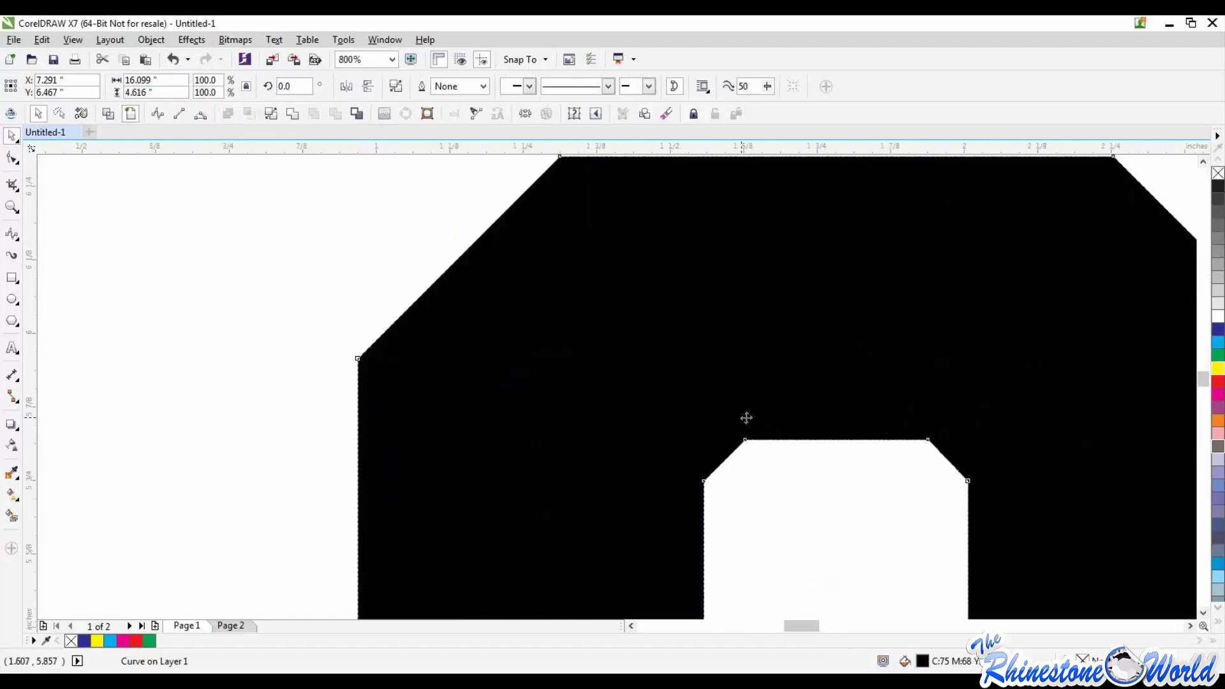
pyautogui.scroll(-6, 741, 415)
pyautogui.scroll(4, 808, 350)
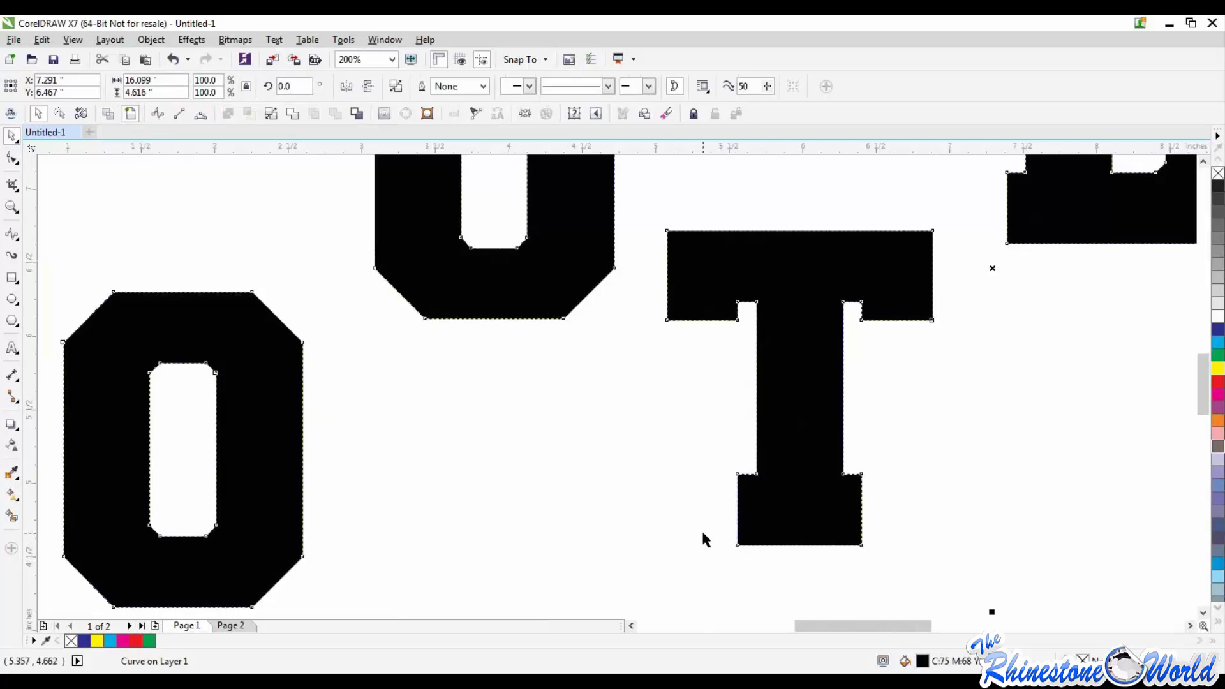
pyautogui.moveTo(704, 532); pyautogui.dragTo(914, 577)
pyautogui.click(823, 544)
pyautogui.press('F10')
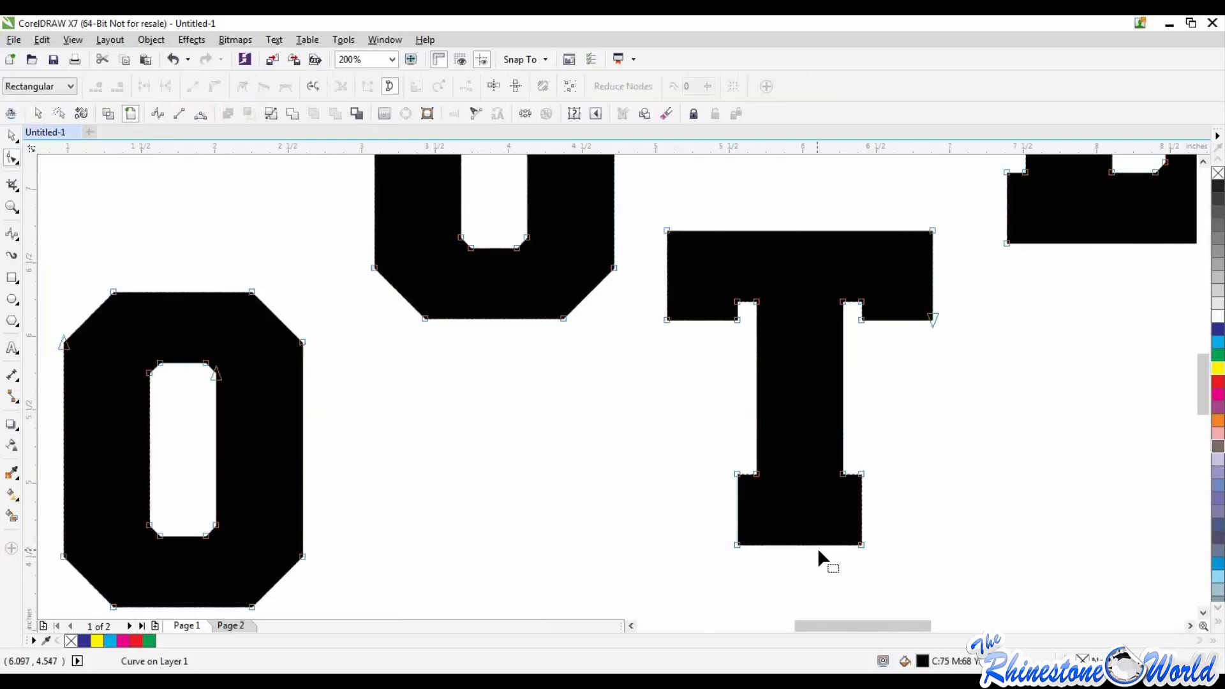
pyautogui.click(861, 544)
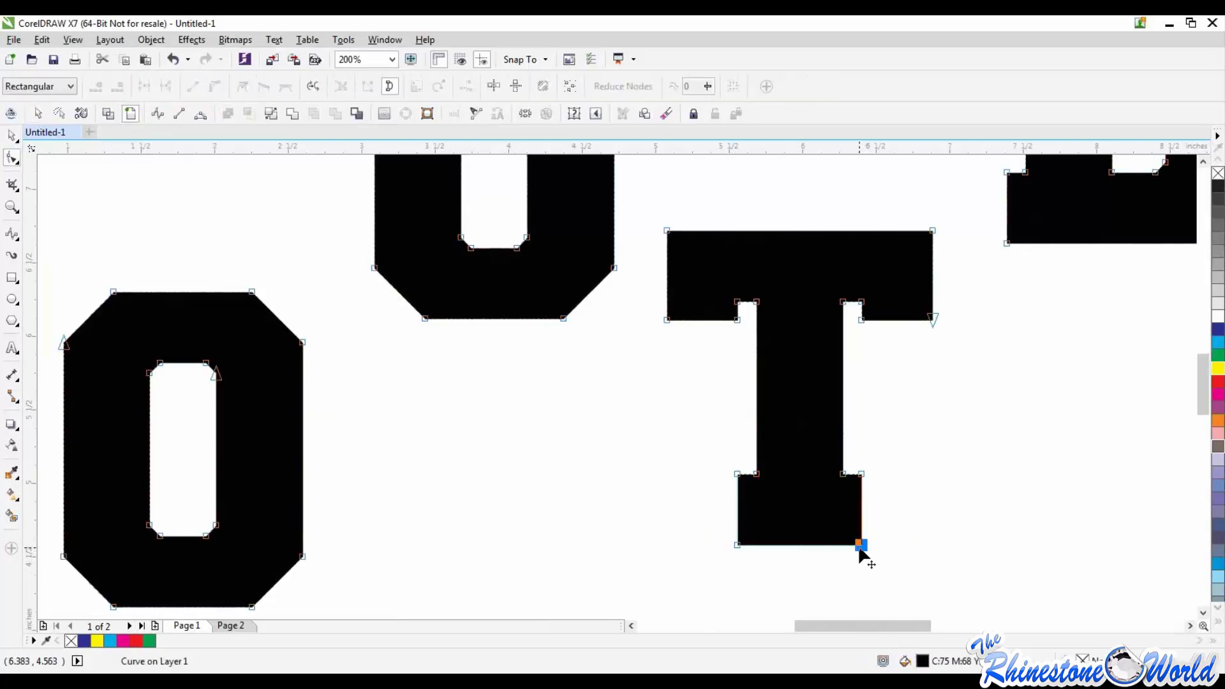
pyautogui.click(738, 545)
pyautogui.moveTo(800, 548); pyautogui.dragTo(799, 570)
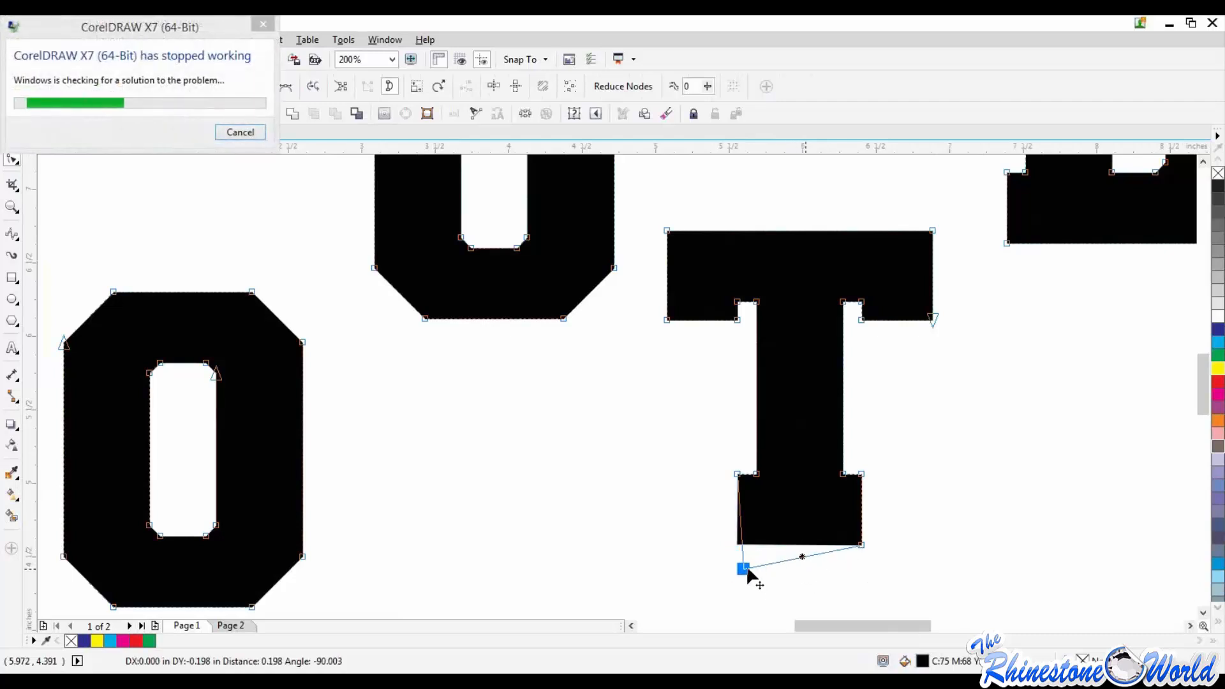
# Step: Dismiss the stopped-working dialog and relaunch CorelDRAW X7 (64-Bit), accepting to open the Auto-Backup file
pyautogui.click(240, 132)
pyautogui.click(216, 136)
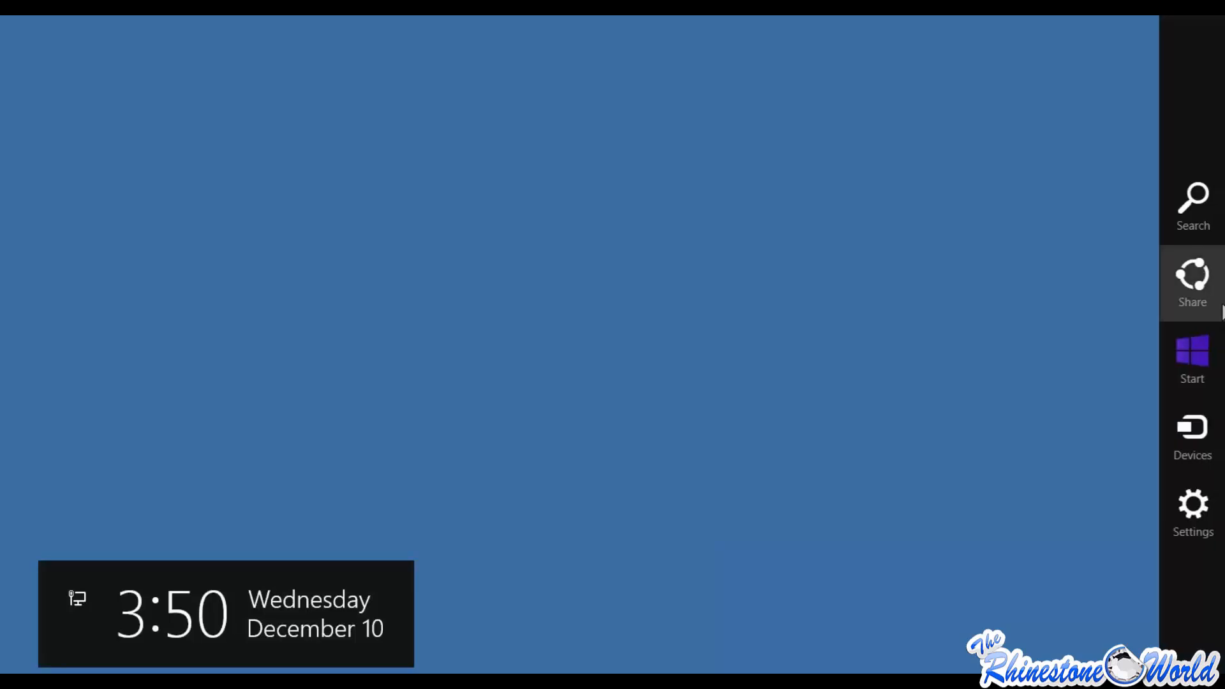
pyautogui.press('super+s')
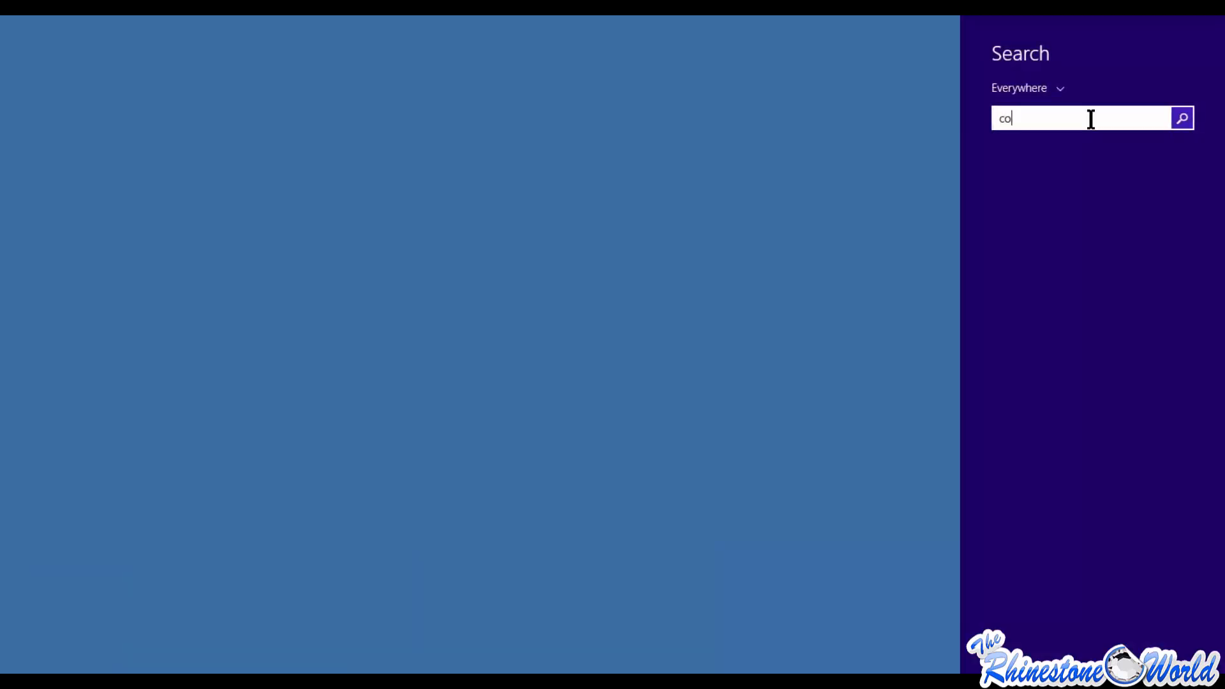
pyautogui.write('coreldraw X7 (64-Bit')
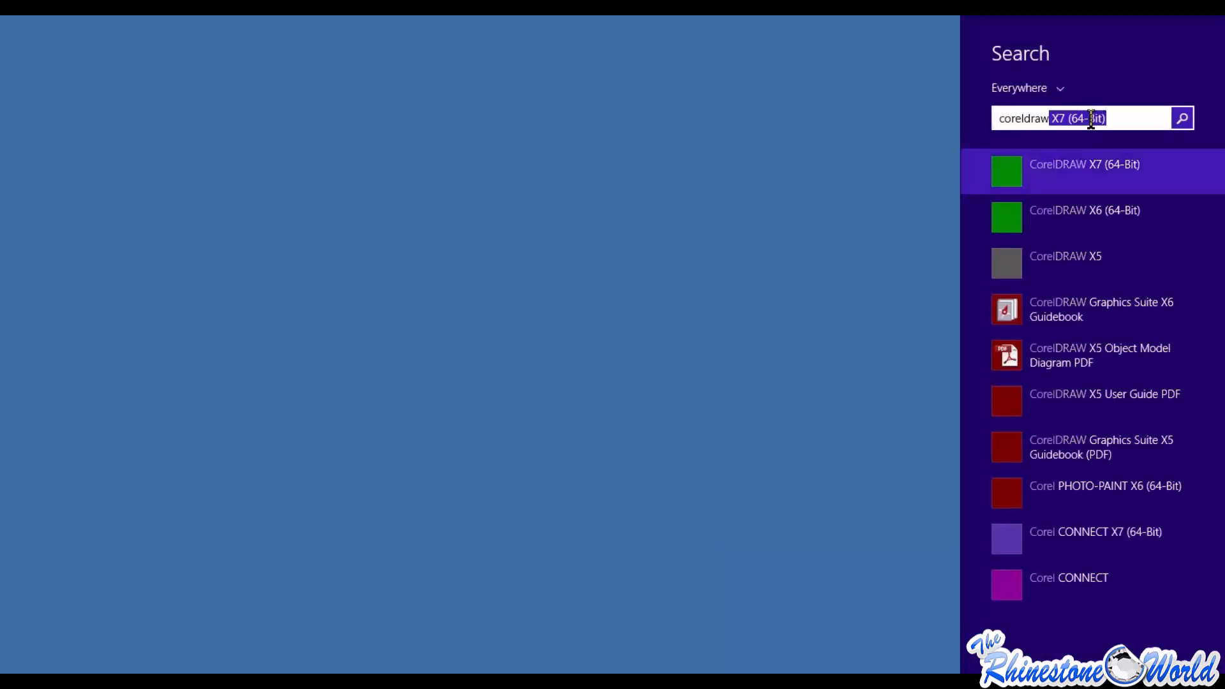
pyautogui.click(1055, 161)
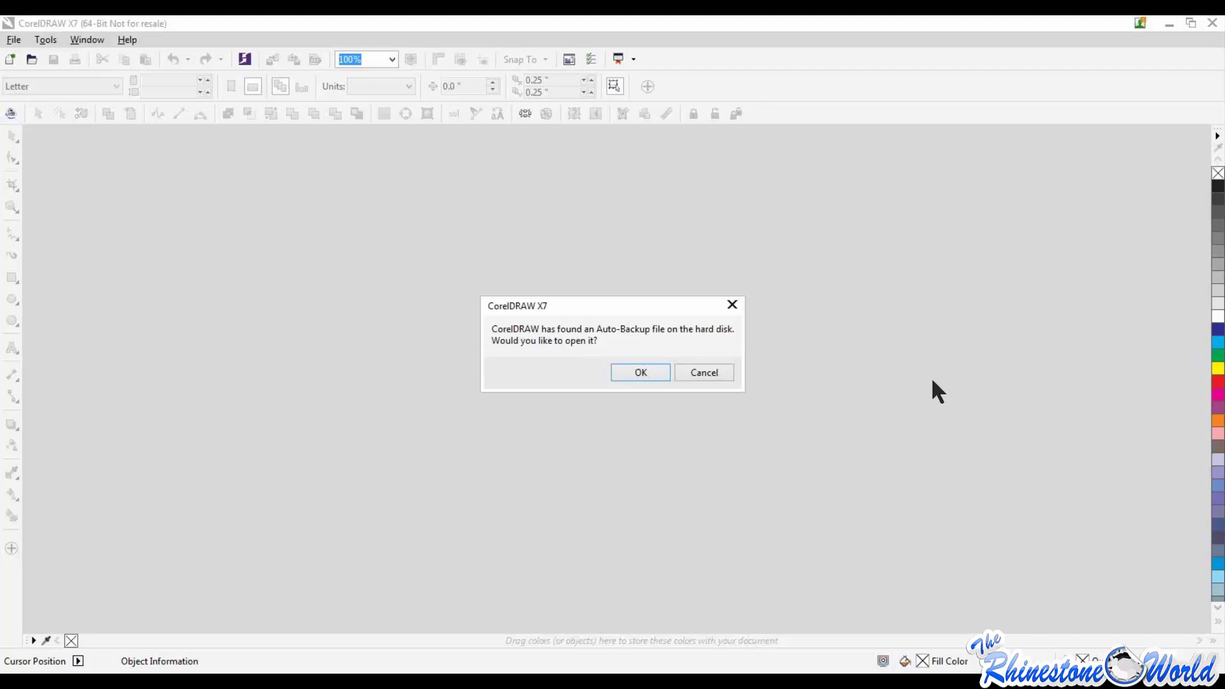
pyautogui.click(634, 373)
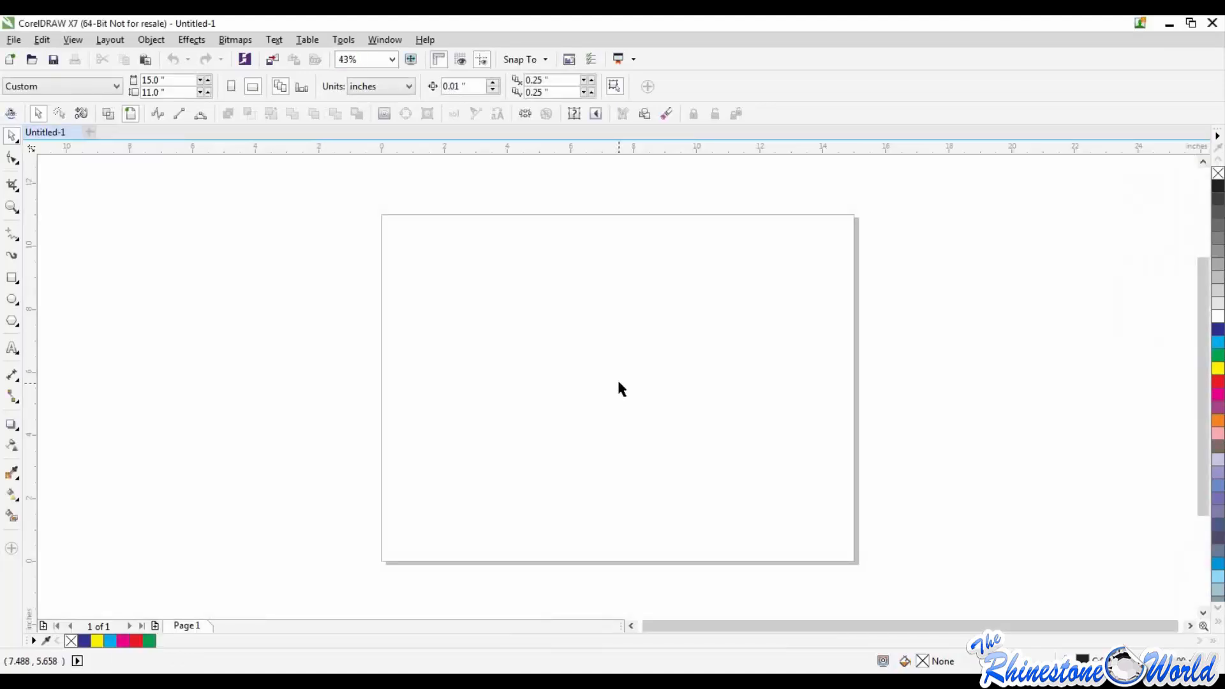
pyautogui.scroll(-2, 618, 390)
pyautogui.scroll(2, 619, 383)
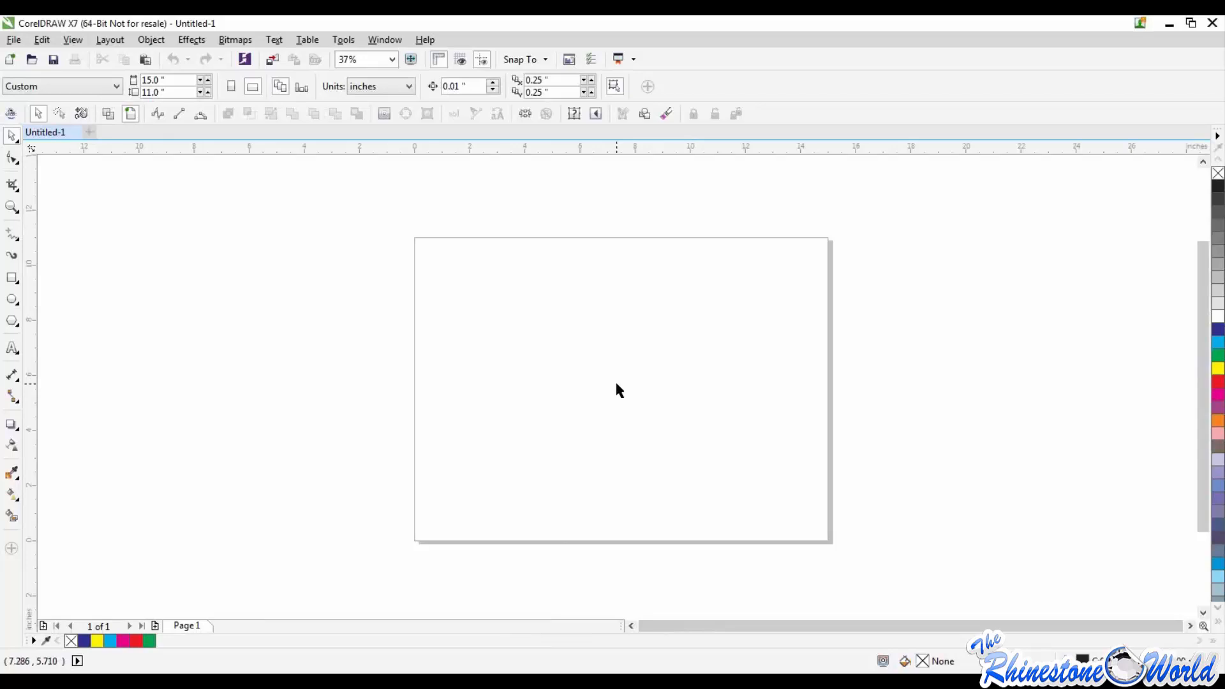
pyautogui.scroll(-2, 616, 384)
pyautogui.scroll(2, 616, 383)
pyautogui.scroll(2, 596, 386)
pyautogui.scroll(-4, 598, 392)
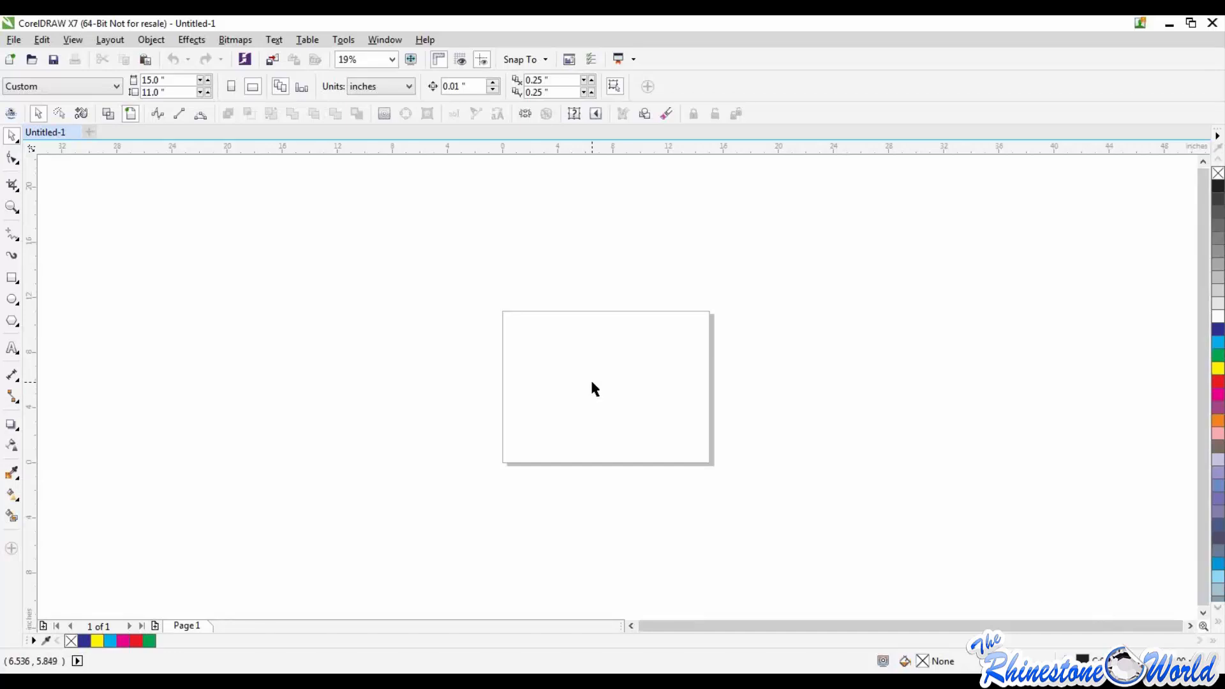
# Step: Add the artistic text FOOTBALL in College-Black at 175 pt near the upper edge of the page
pyautogui.click(12, 348)
pyautogui.click(576, 338)
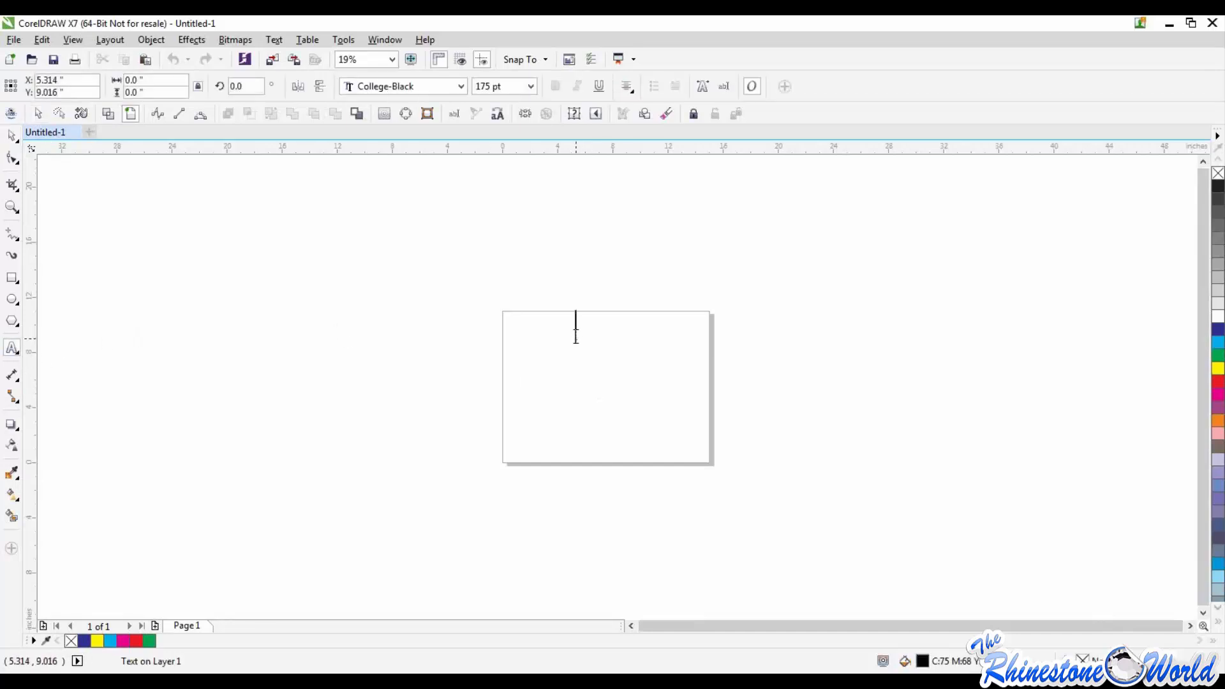
pyautogui.write('FOOTBALL')
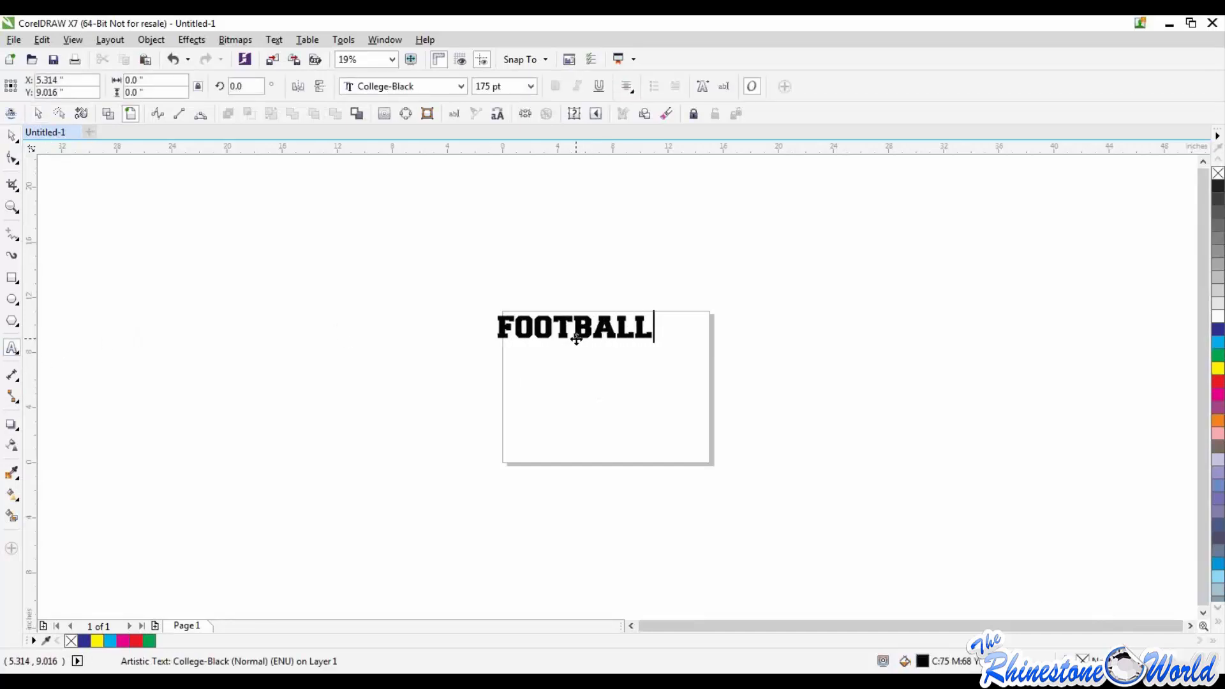
pyautogui.click(577, 340)
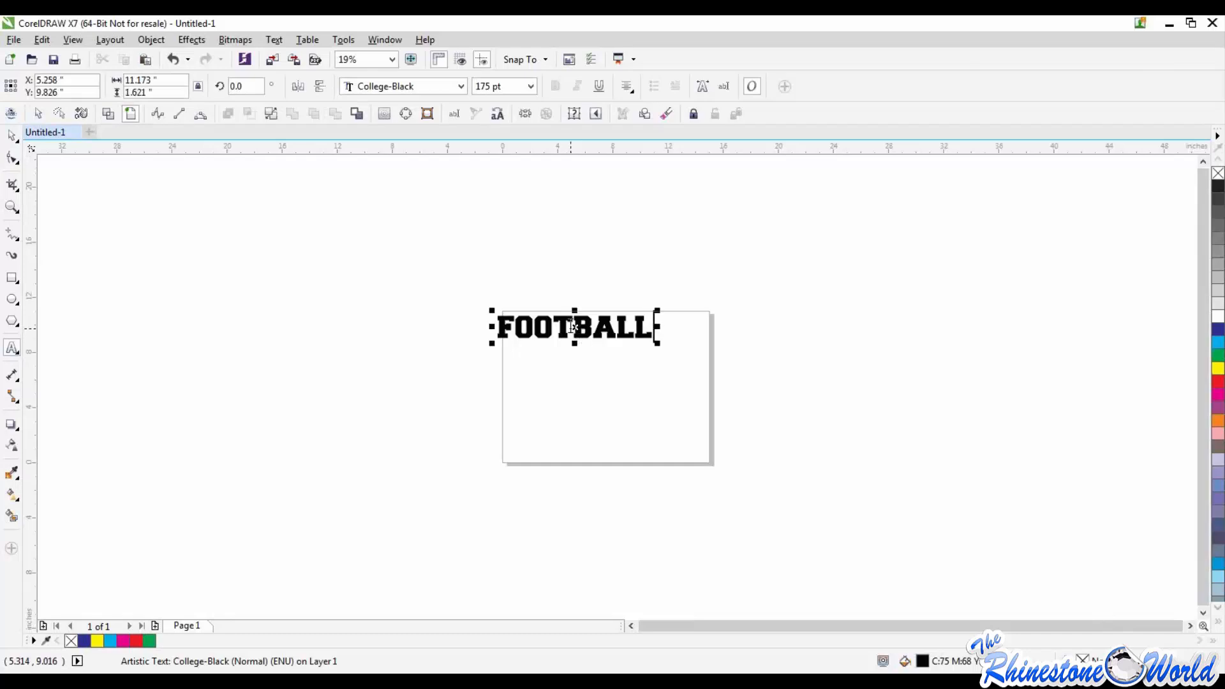
# Step: Shift the first letter O of FOOTBALL about 0.1 inches toward the F with the Shape tool
pyautogui.scroll(5, 576, 328)
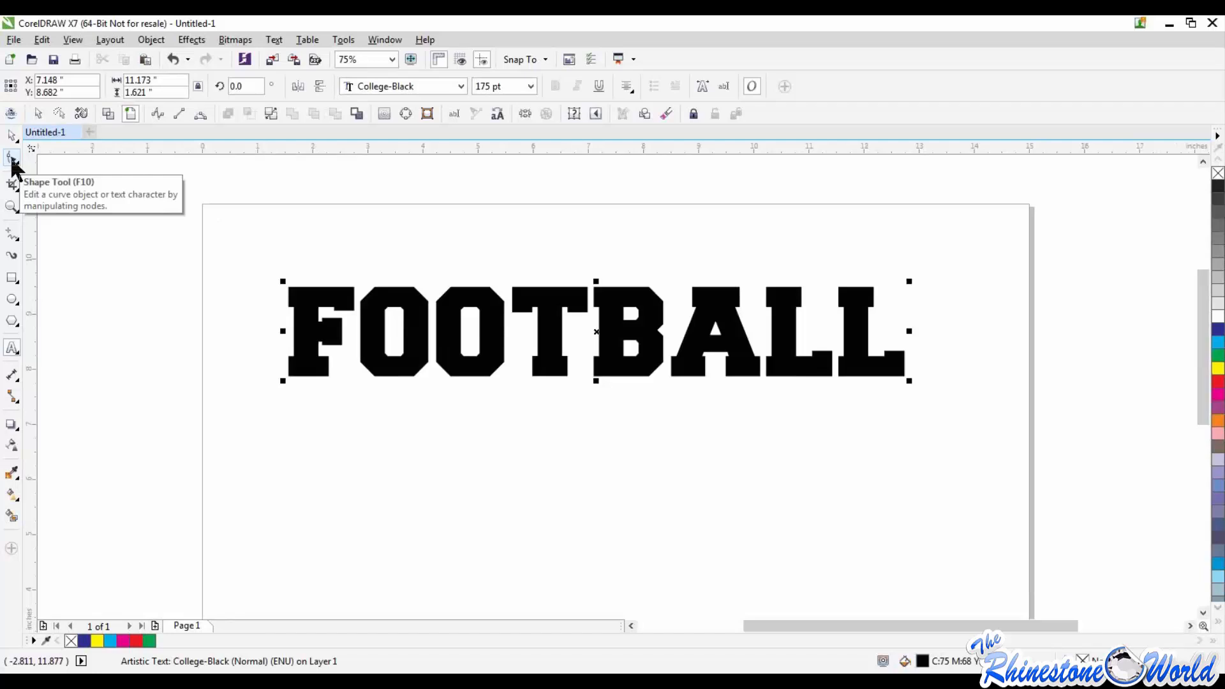
pyautogui.click(12, 160)
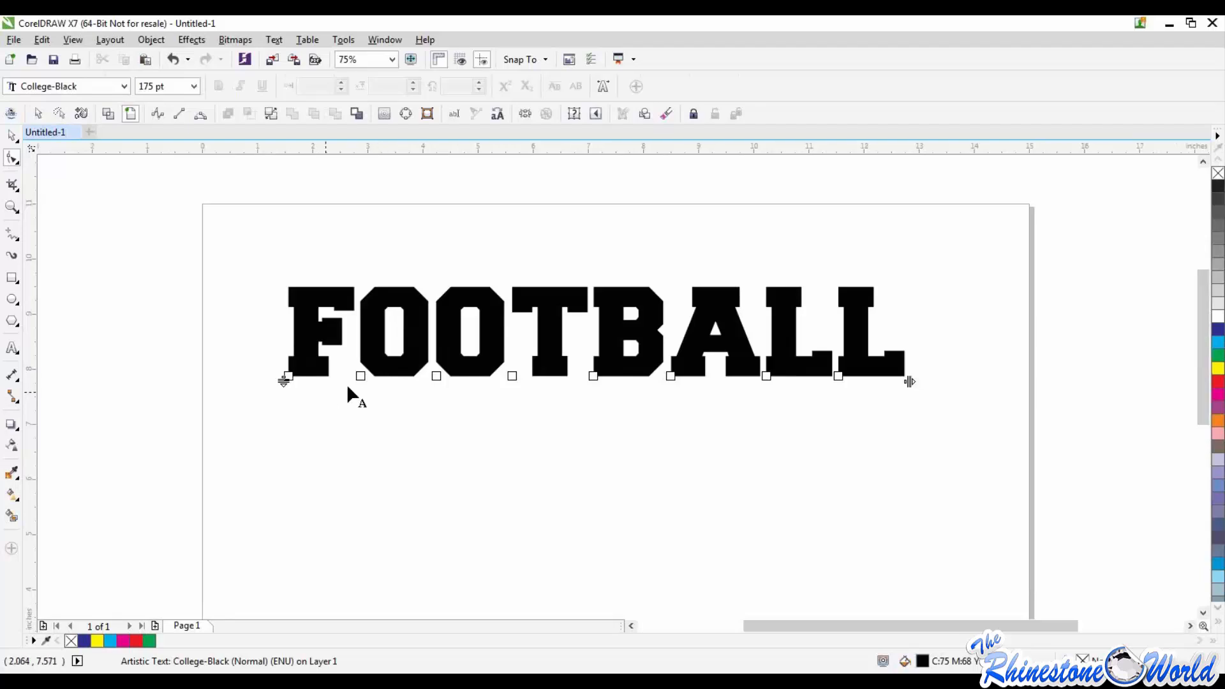
pyautogui.moveTo(360, 376)
pyautogui.mouseDown()
pyautogui.moveTo(370, 345)
pyautogui.moveTo(348, 367)
pyautogui.moveTo(356, 376)
pyautogui.mouseUp()
# Step: Convert the FOOTBALL text to curves
pyautogui.click(11, 135)
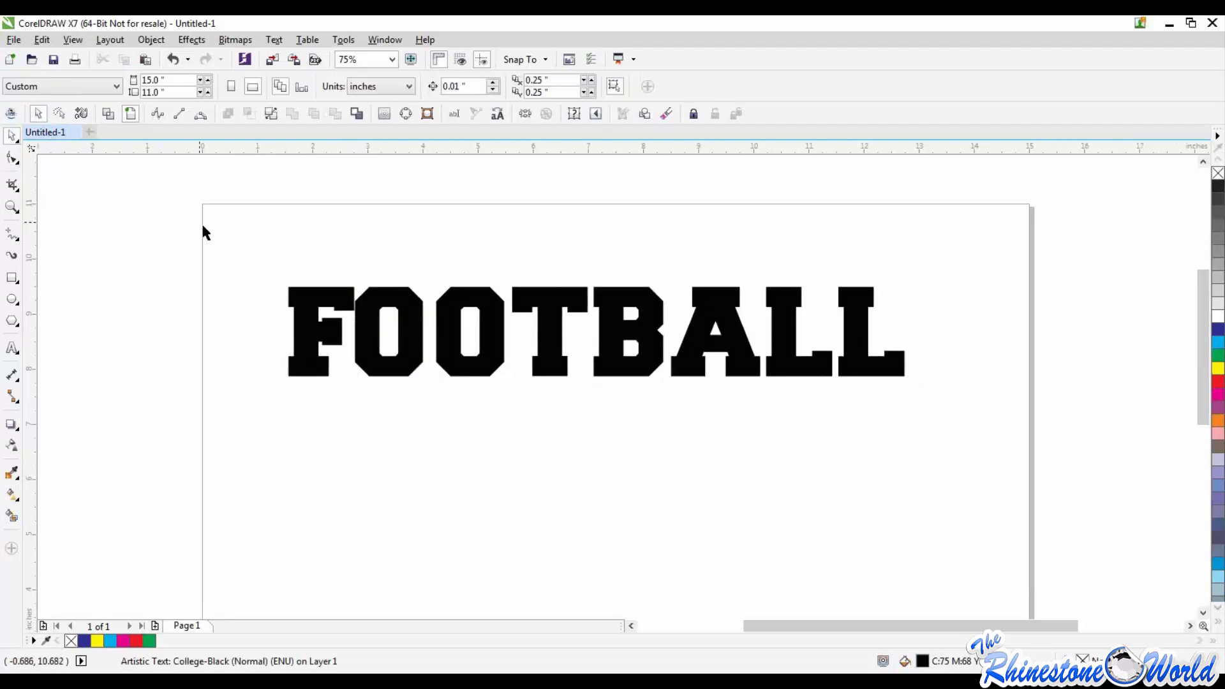
pyautogui.click(153, 41)
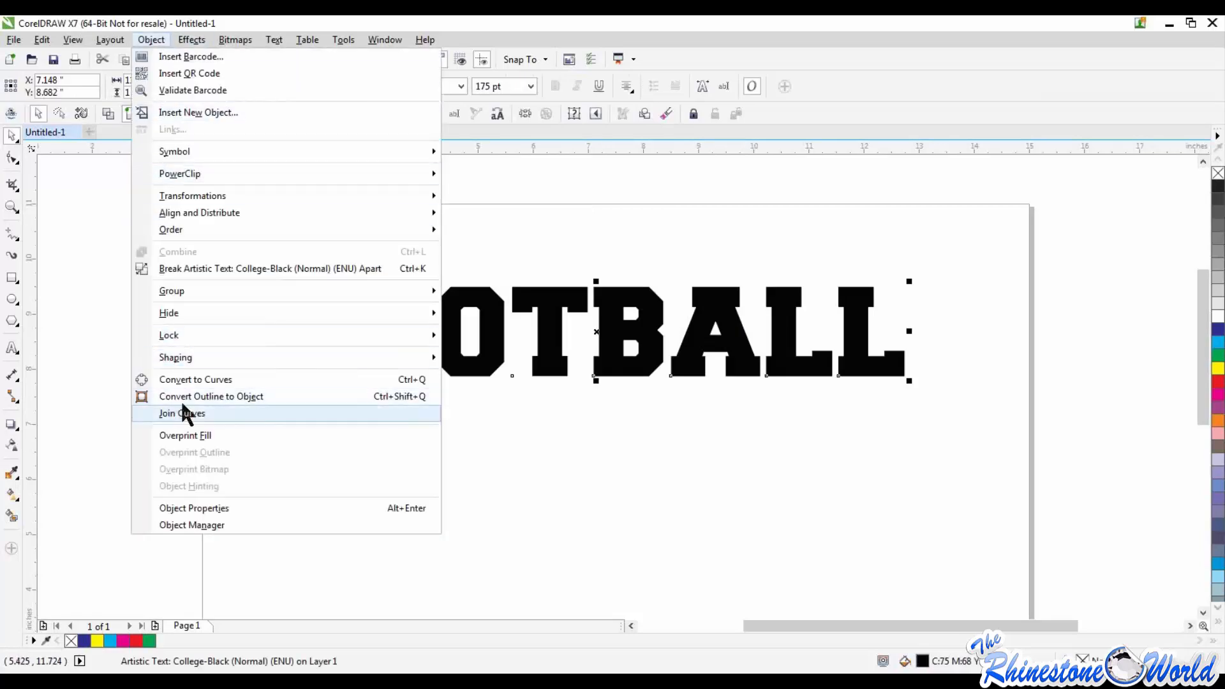
pyautogui.click(182, 379)
# Step: Stretch the base of the first letter O about 0.9 inches downward and slant it toward the F by moving its lower corner nodes
pyautogui.scroll(4, 440, 505)
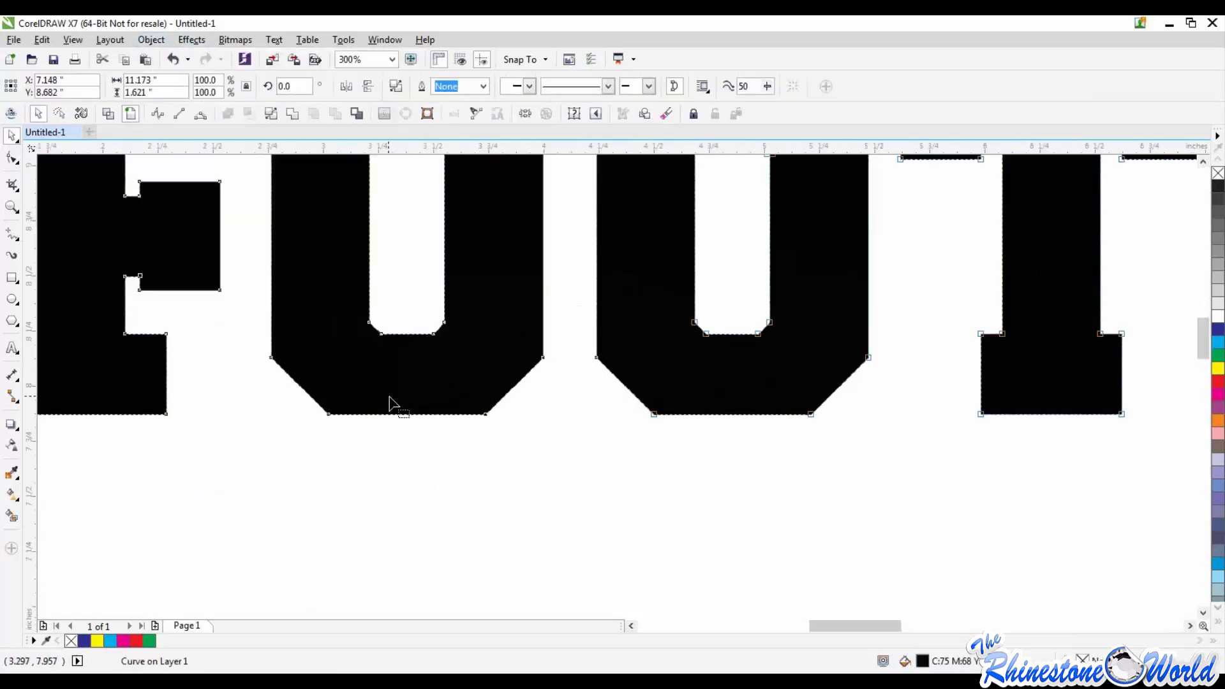
pyautogui.press('F10')
pyautogui.moveTo(484, 418); pyautogui.dragTo(447, 621)
pyautogui.scroll(-3, 411, 515)
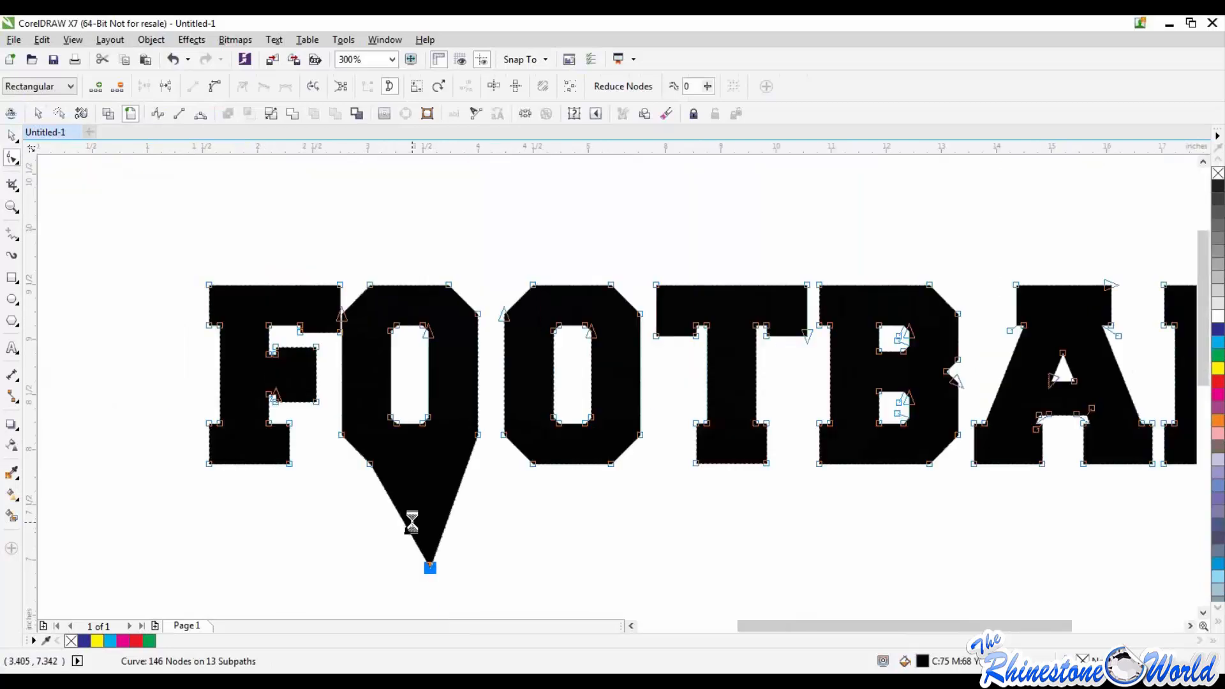
pyautogui.scroll(2, 411, 546)
pyautogui.moveTo(375, 394); pyautogui.dragTo(299, 494)
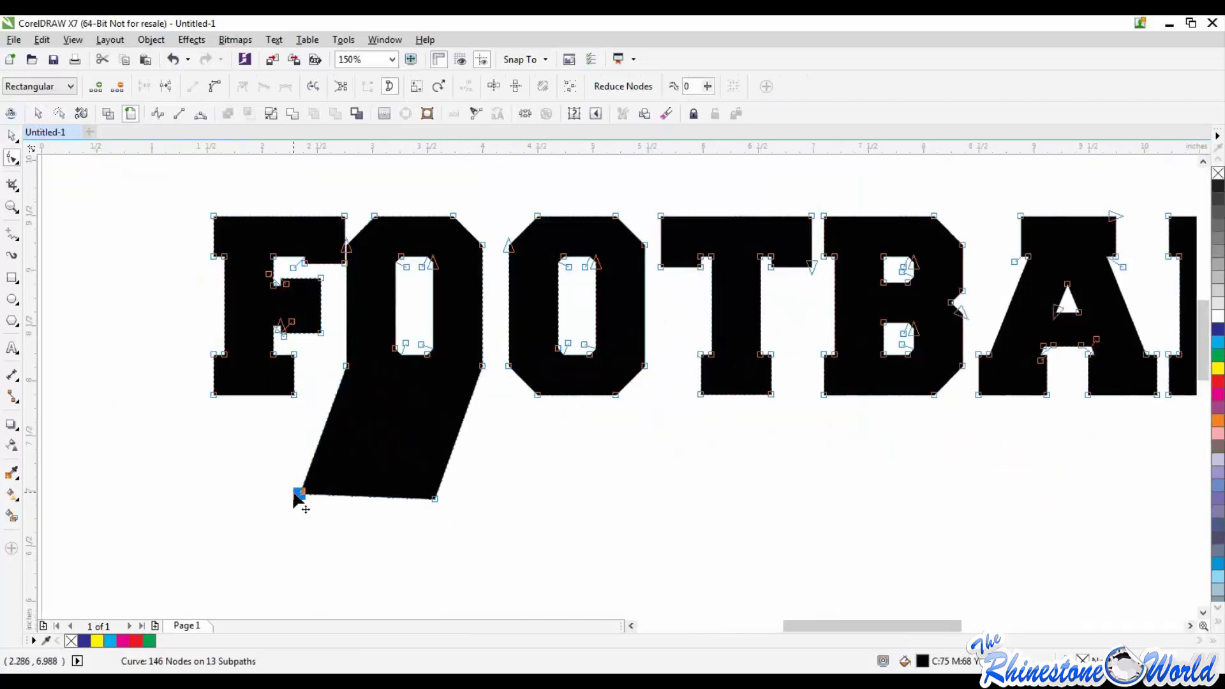
pyautogui.click(484, 368)
pyautogui.moveTo(484, 368); pyautogui.dragTo(451, 485)
pyautogui.scroll(-2, 763, 424)
pyautogui.scroll(2, 1003, 403)
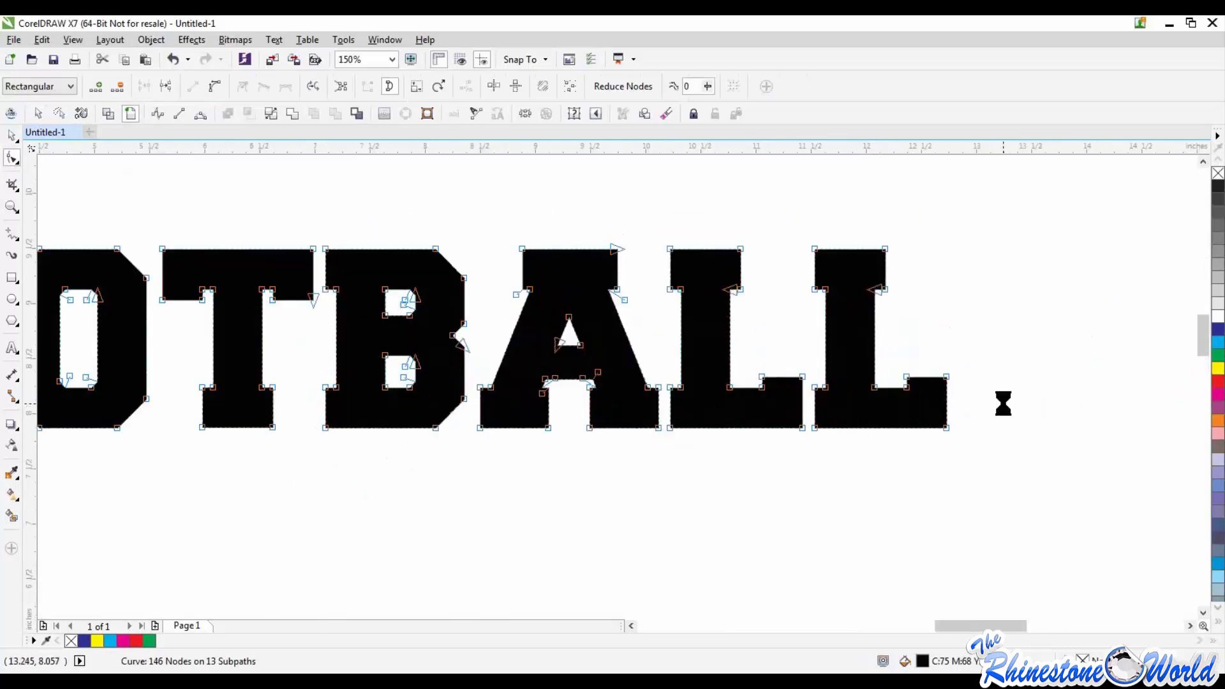
# Step: Distort the last letter L by pulling a foot corner node downward and moving its top nodes upward
pyautogui.scroll(1, 1003, 403)
pyautogui.moveTo(891, 351); pyautogui.dragTo(1092, 489)
pyautogui.scroll(-5, 1079, 491)
pyautogui.moveTo(1105, 432); pyautogui.dragTo(958, 529)
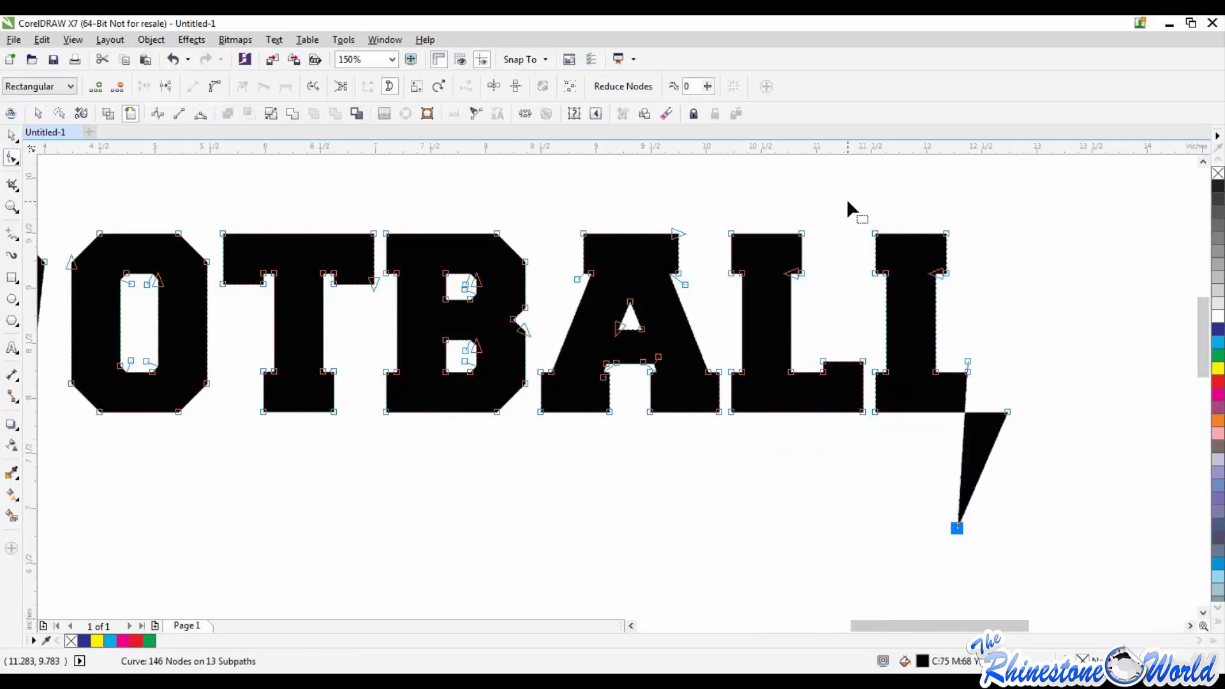
pyautogui.moveTo(848, 201); pyautogui.dragTo(927, 253)
pyautogui.scroll(-4, 1021, 307)
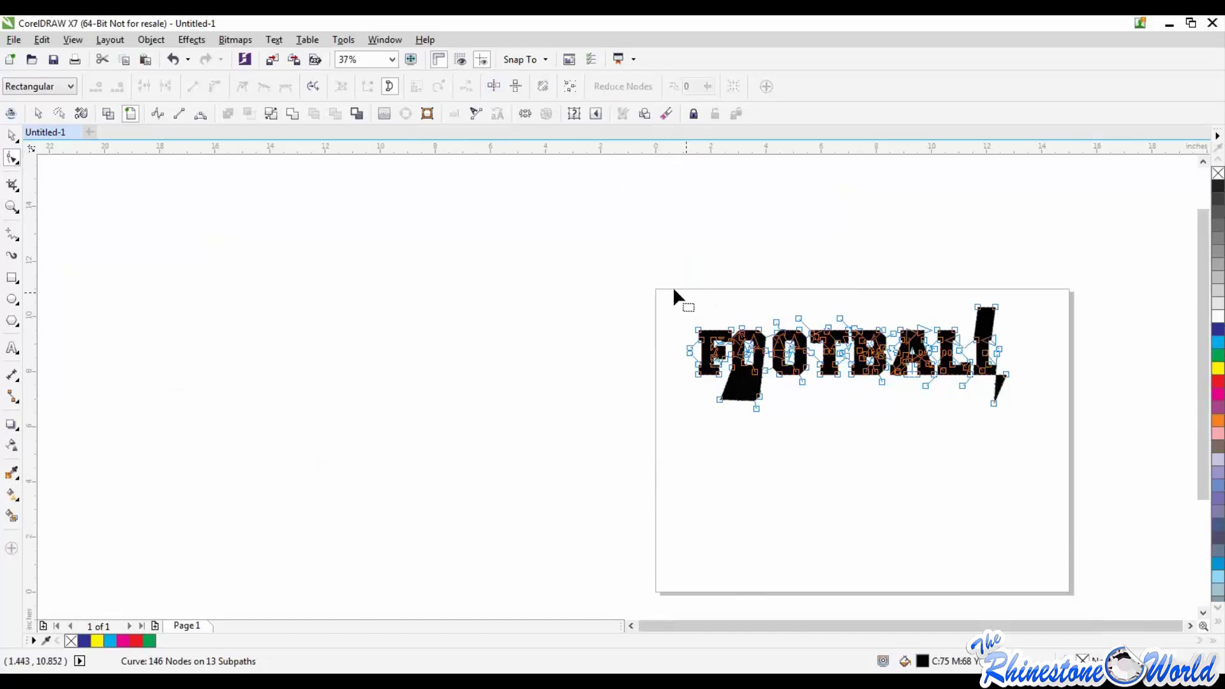
# Step: Compare selecting the whole FOOTBALL curve with the Pick tool against displaying its nodes with the Shape tool
pyautogui.click(12, 136)
pyautogui.click(564, 245)
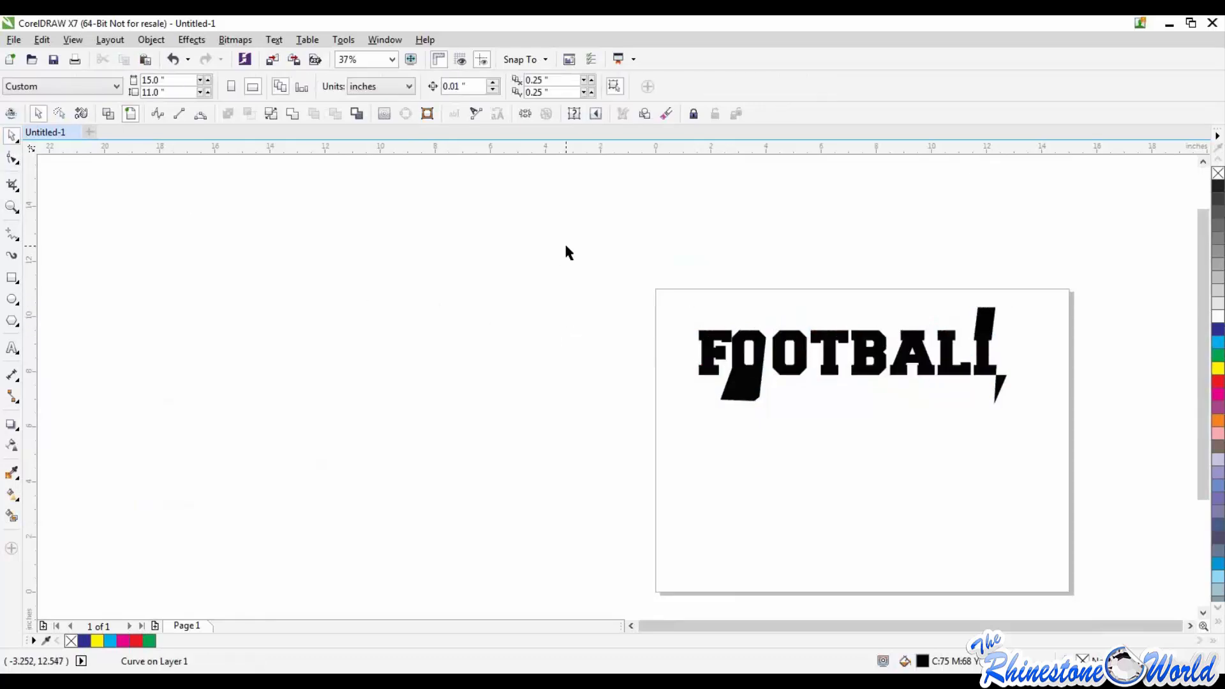
pyautogui.moveTo(575, 258); pyautogui.dragTo(1102, 473)
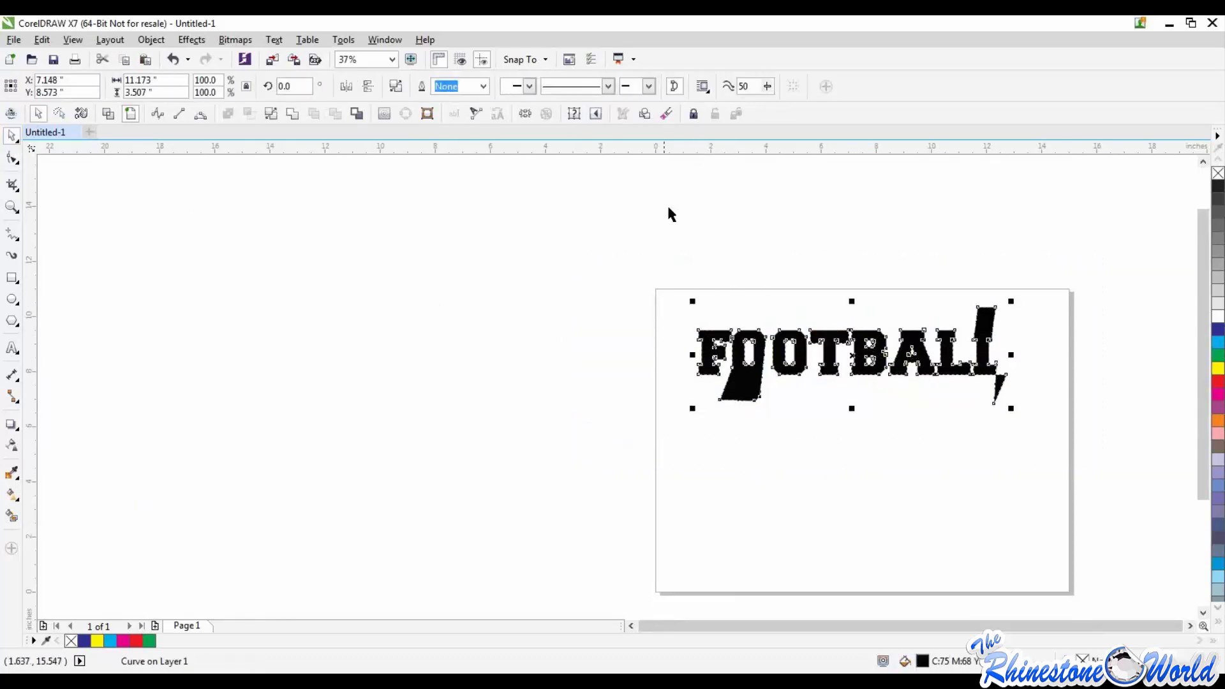
pyautogui.click(642, 279)
pyautogui.moveTo(642, 280); pyautogui.dragTo(1039, 416)
pyautogui.press('F10')
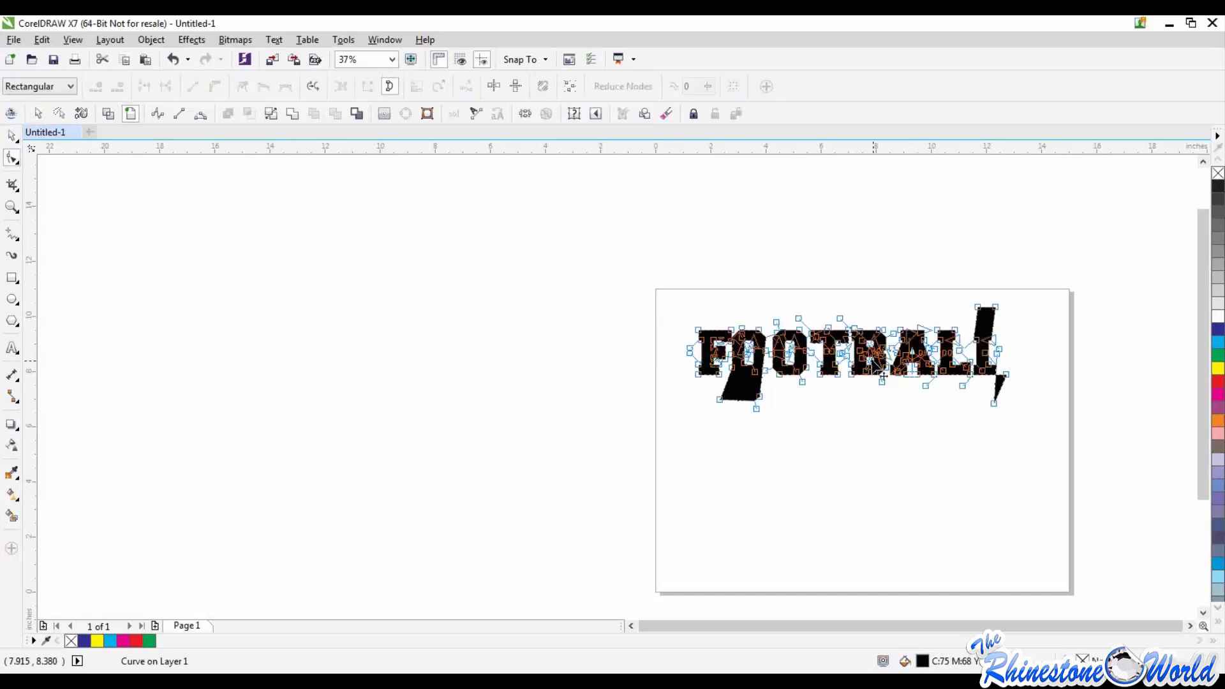
pyautogui.click(614, 206)
# Step: Select the distorted FOOTBALL curve with the Pick tool and delete it from the page
pyautogui.click(12, 136)
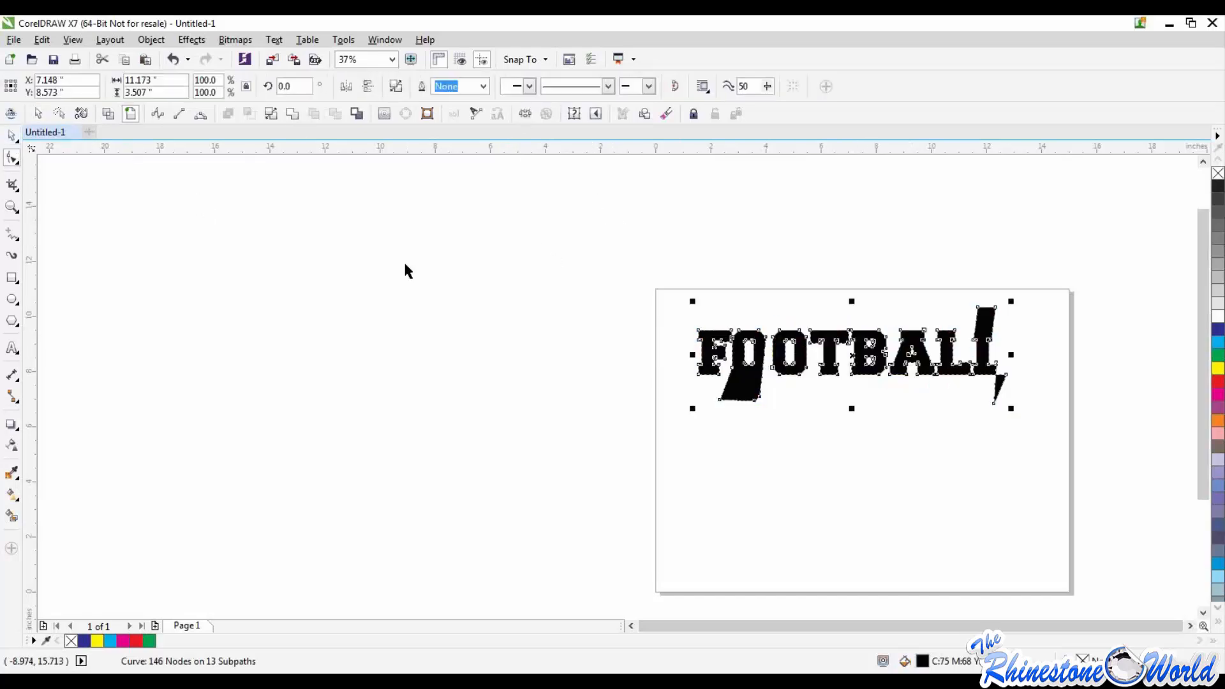
pyautogui.moveTo(580, 275); pyautogui.dragTo(1099, 460)
pyautogui.press('Delete')
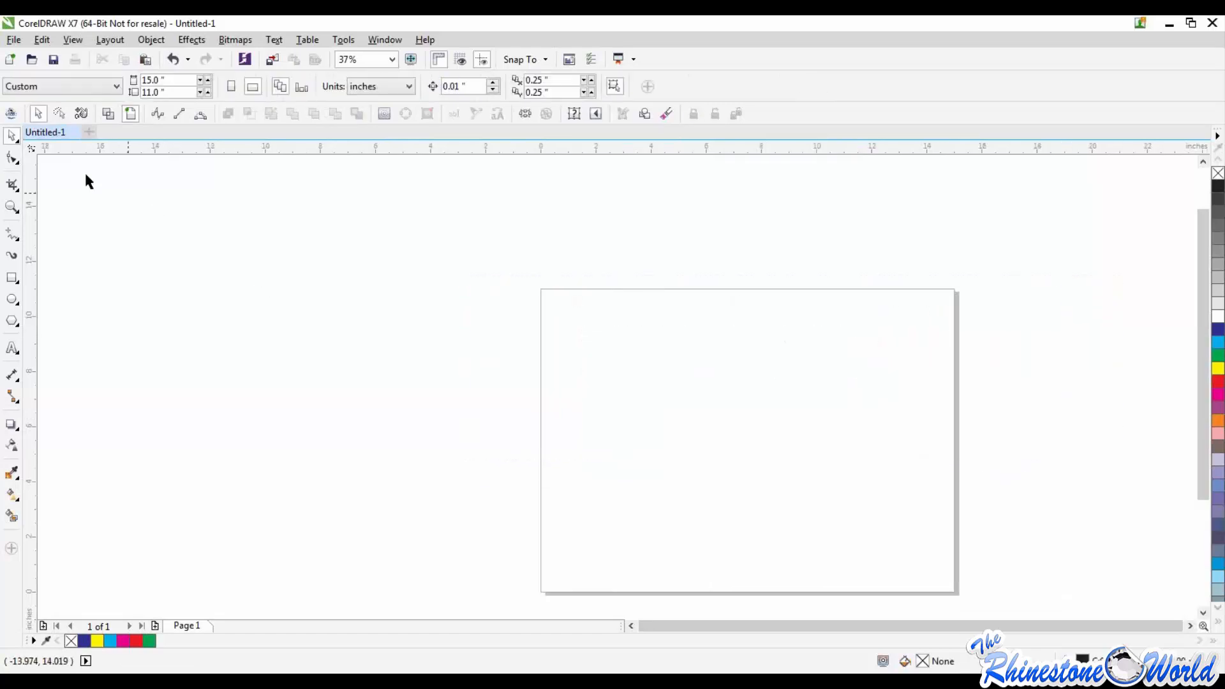
# Step: Examine the tools grouped with the Shape tool: Smooth, Smear, Twirl, Attract, Repel, Smudge and Roughen
pyautogui.click(18, 159)
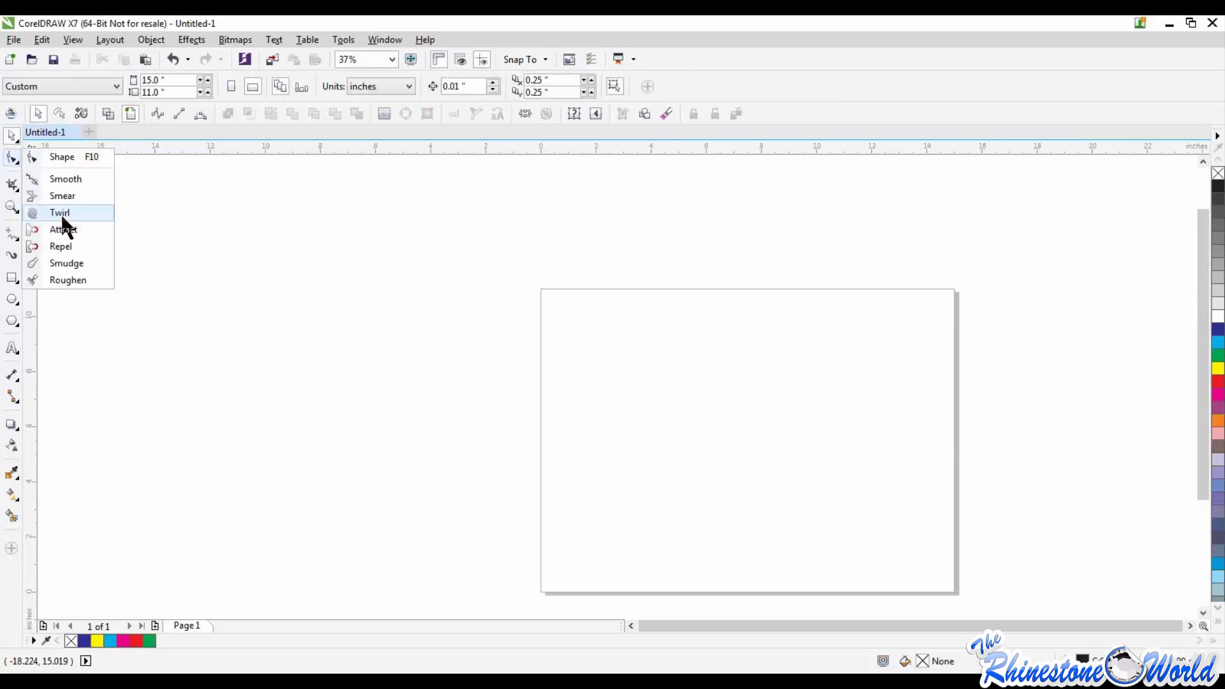
pyautogui.click(296, 254)
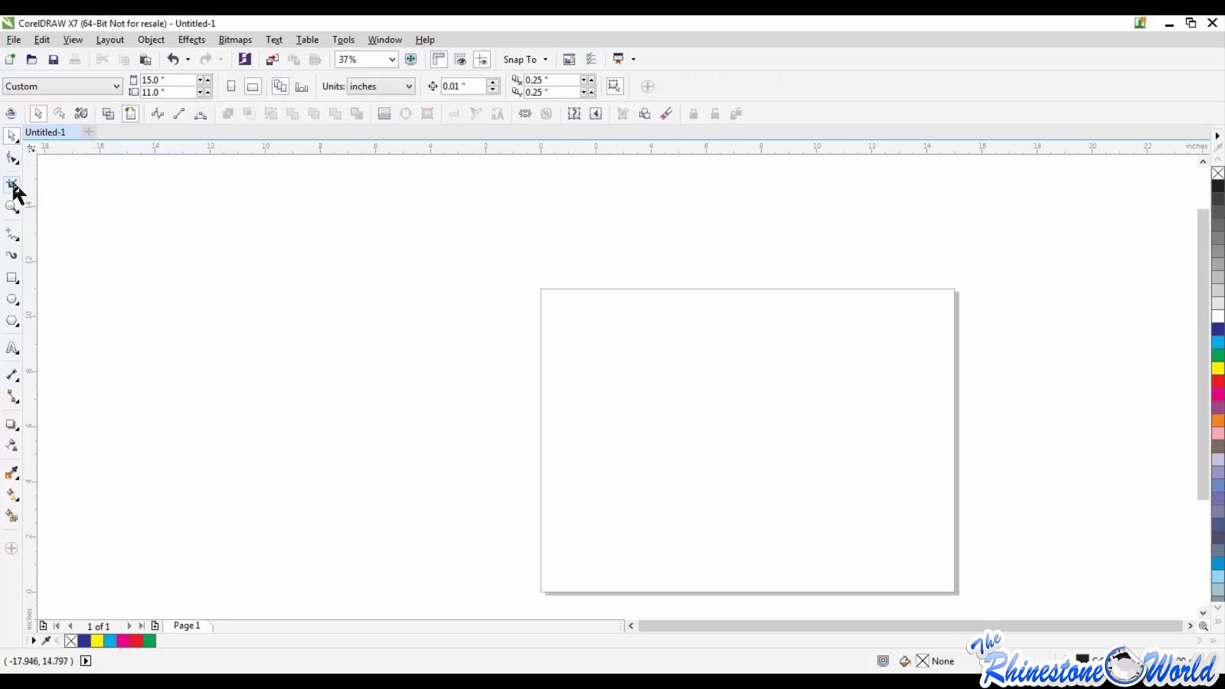
pyautogui.click(14, 160)
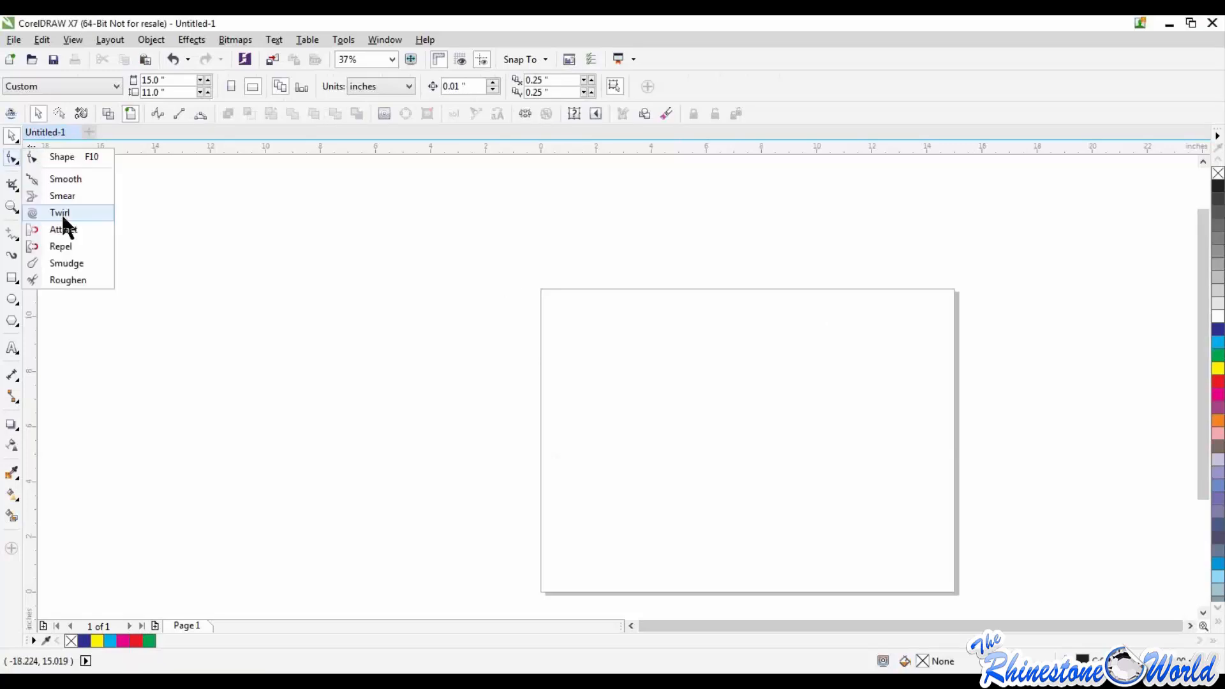
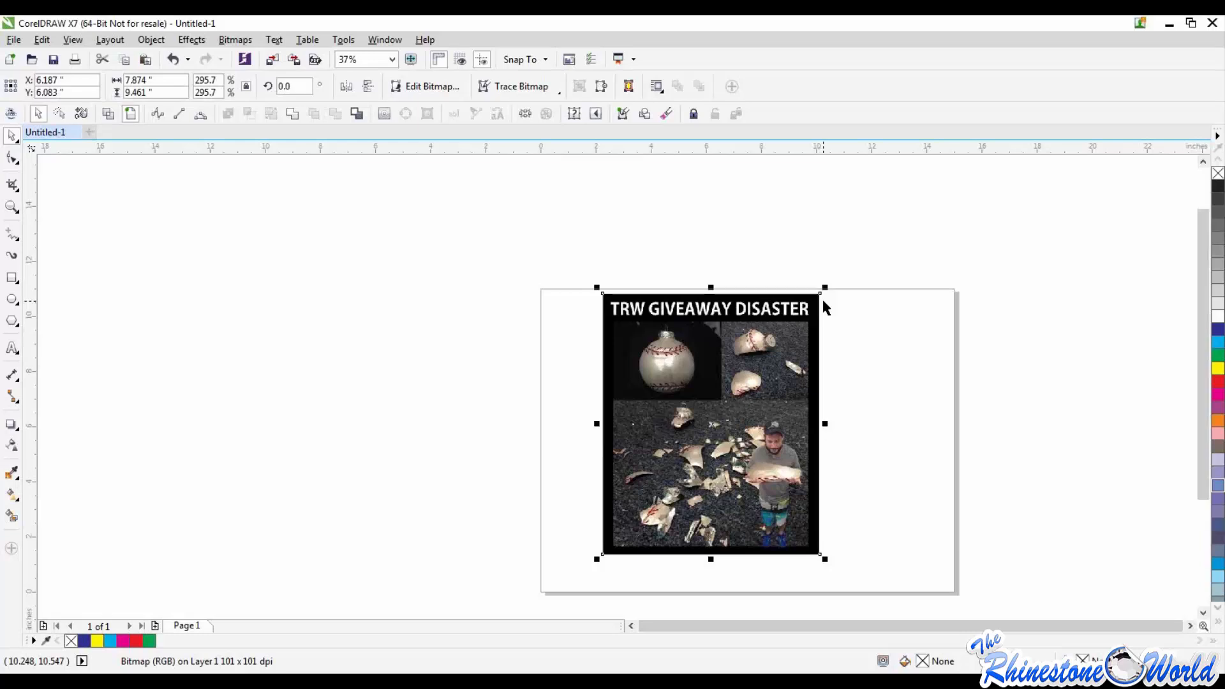
# Step: Add the artistic text "TRW" in College-Black at 175 pt beside the page and move it lower, closer to the page
pyautogui.click(512, 254)
pyautogui.click(11, 348)
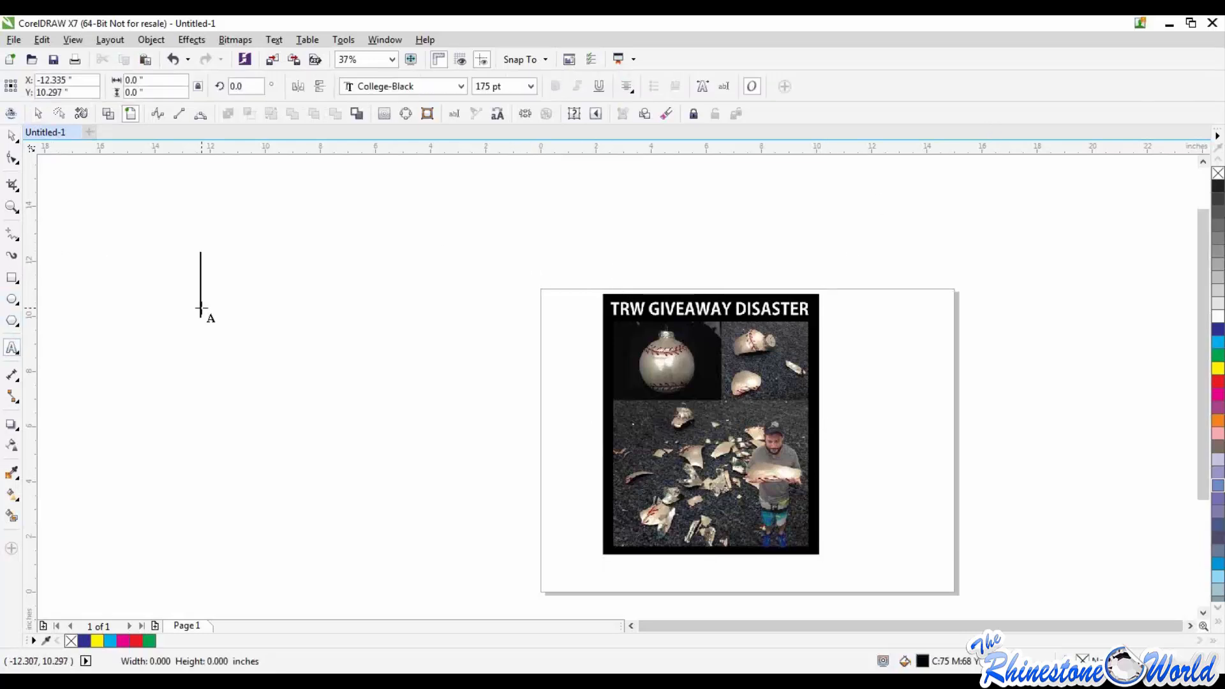
pyautogui.click(202, 312)
pyautogui.write('TRW')
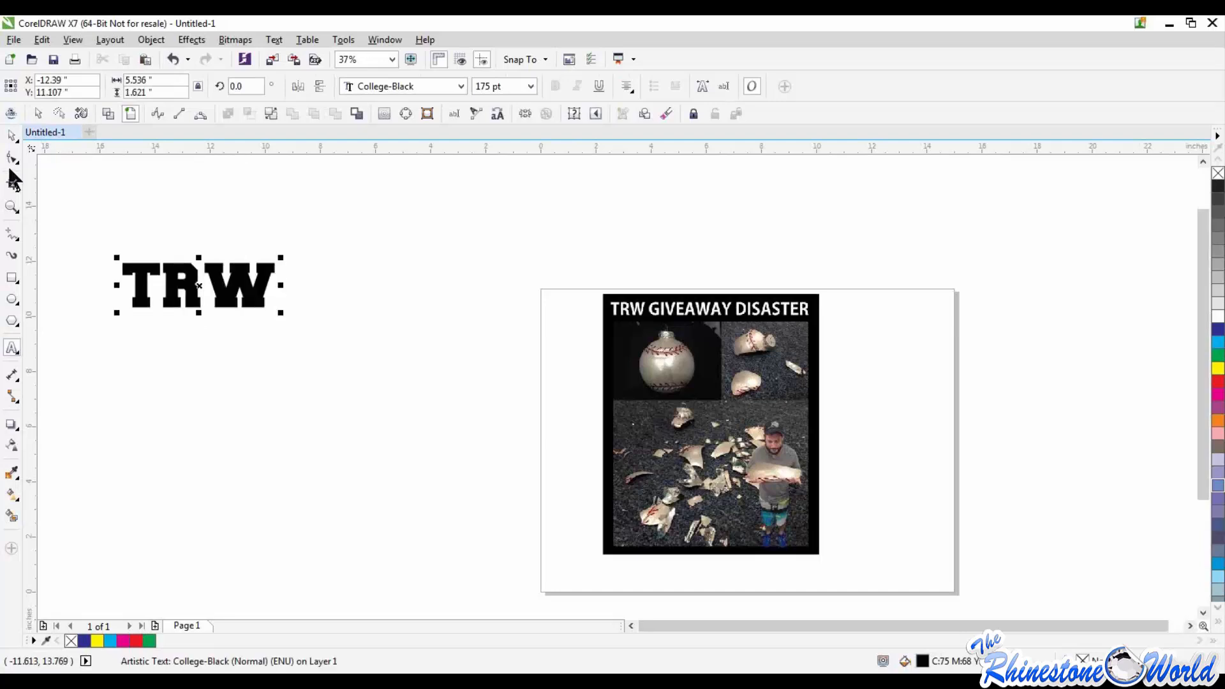
pyautogui.click(13, 141)
pyautogui.moveTo(178, 277); pyautogui.dragTo(252, 384)
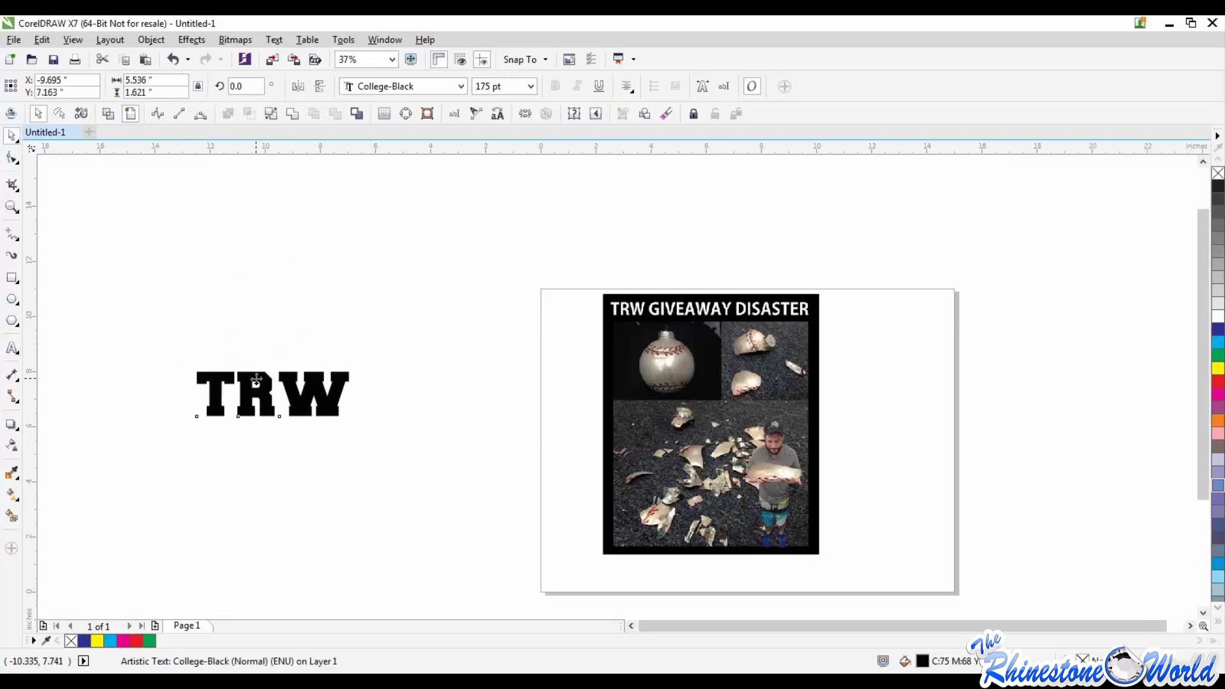
# Step: Move the TRW text slightly further down toward the page, convert it to curves and deselect it
pyautogui.scroll(2, 252, 385)
pyautogui.scroll(2, 252, 387)
pyautogui.scroll(-2, 270, 374)
pyautogui.scroll(1, 271, 376)
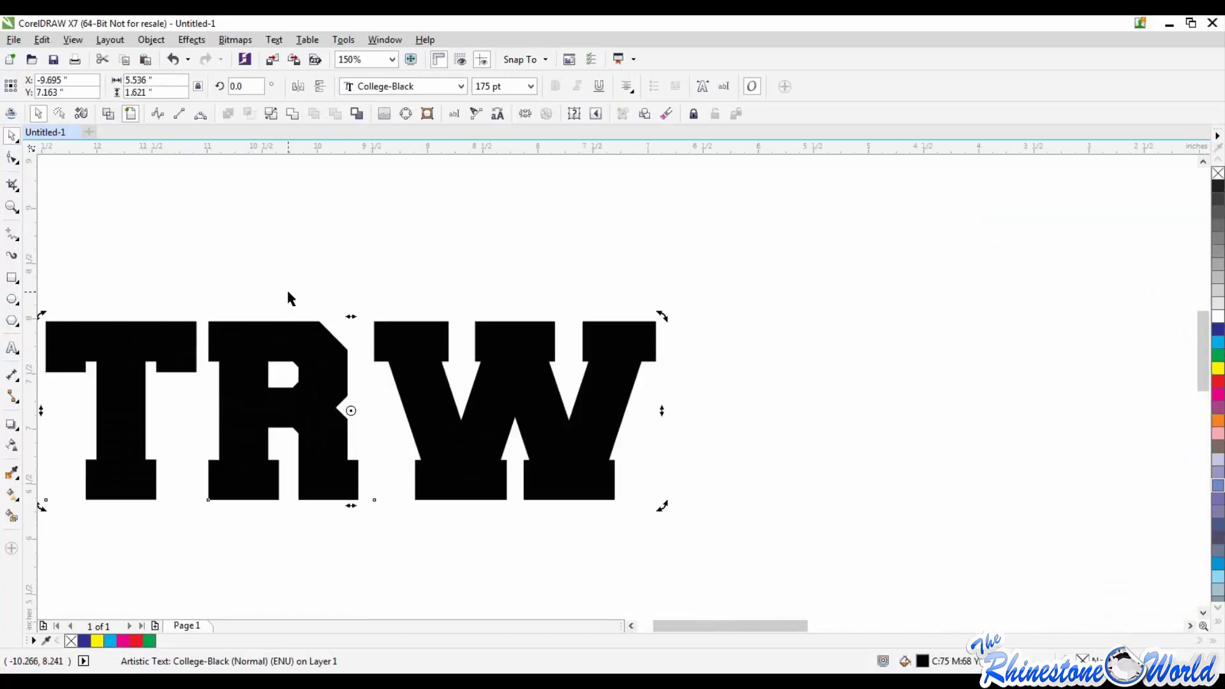
pyautogui.scroll(-2, 288, 293)
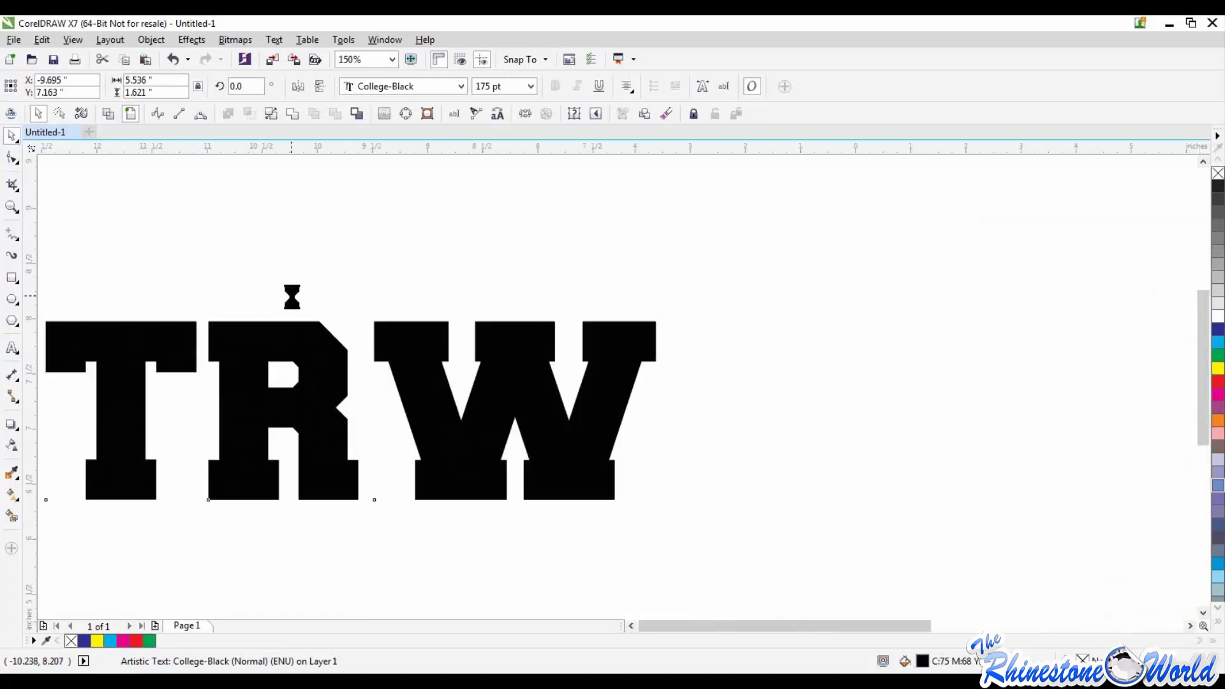
pyautogui.moveTo(298, 318); pyautogui.dragTo(331, 341)
pyautogui.click(162, 39)
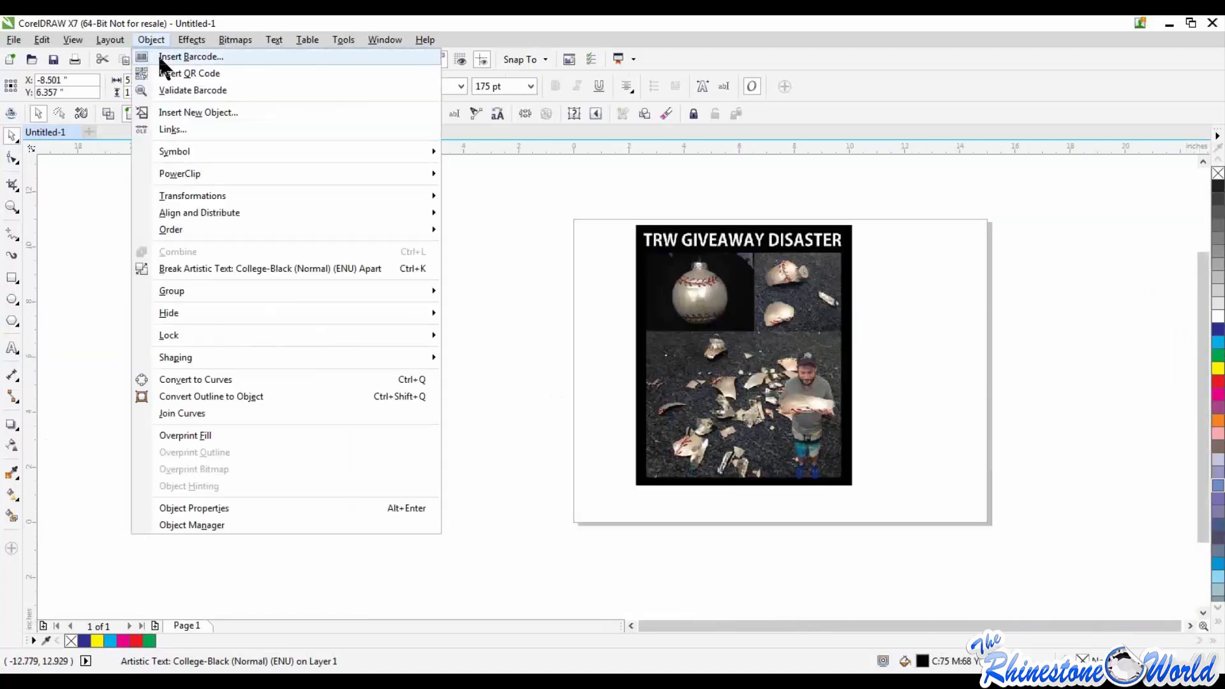
pyautogui.click(187, 380)
pyautogui.click(319, 451)
# Step: Distort the T of the TRW curve by raising its upper-right corner node and pulling the node beneath it down and left
pyautogui.scroll(1, 306, 333)
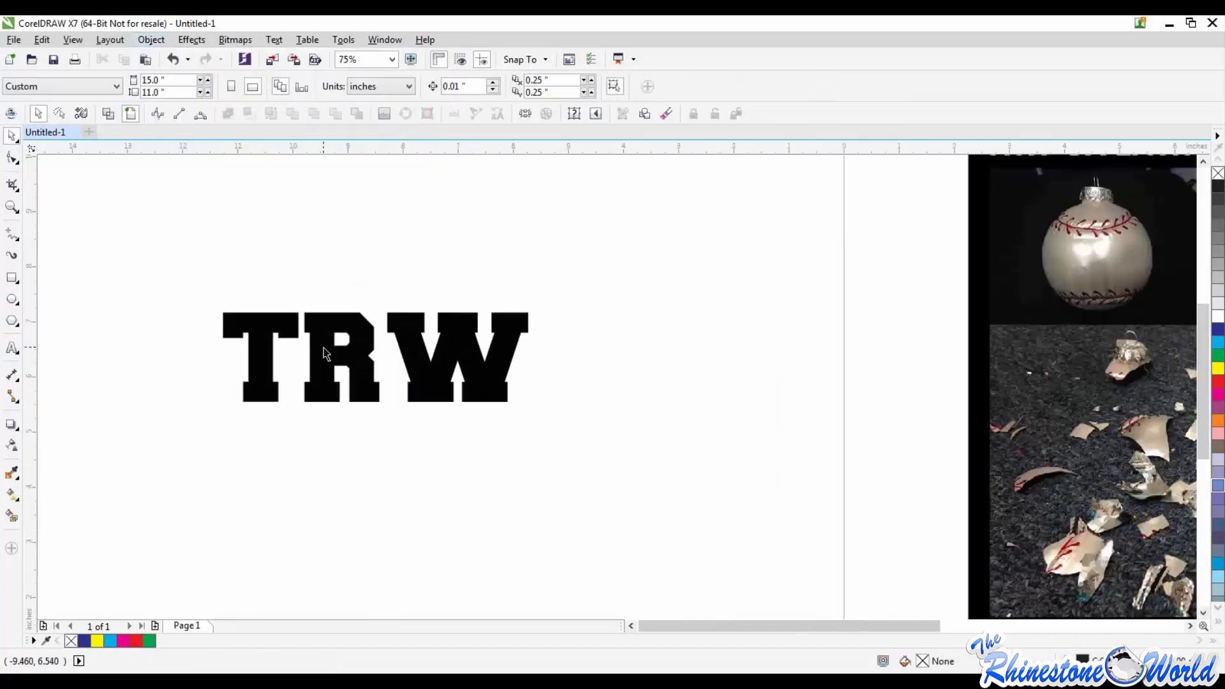
pyautogui.click(309, 337)
pyautogui.press('F10')
pyautogui.scroll(3, 293, 333)
pyautogui.moveTo(301, 359); pyautogui.dragTo(329, 211)
pyautogui.scroll(-3, 316, 261)
pyautogui.scroll(2, 310, 309)
pyautogui.moveTo(322, 309); pyautogui.dragTo(281, 351)
pyautogui.scroll(-2, 280, 351)
pyautogui.scroll(2, 309, 383)
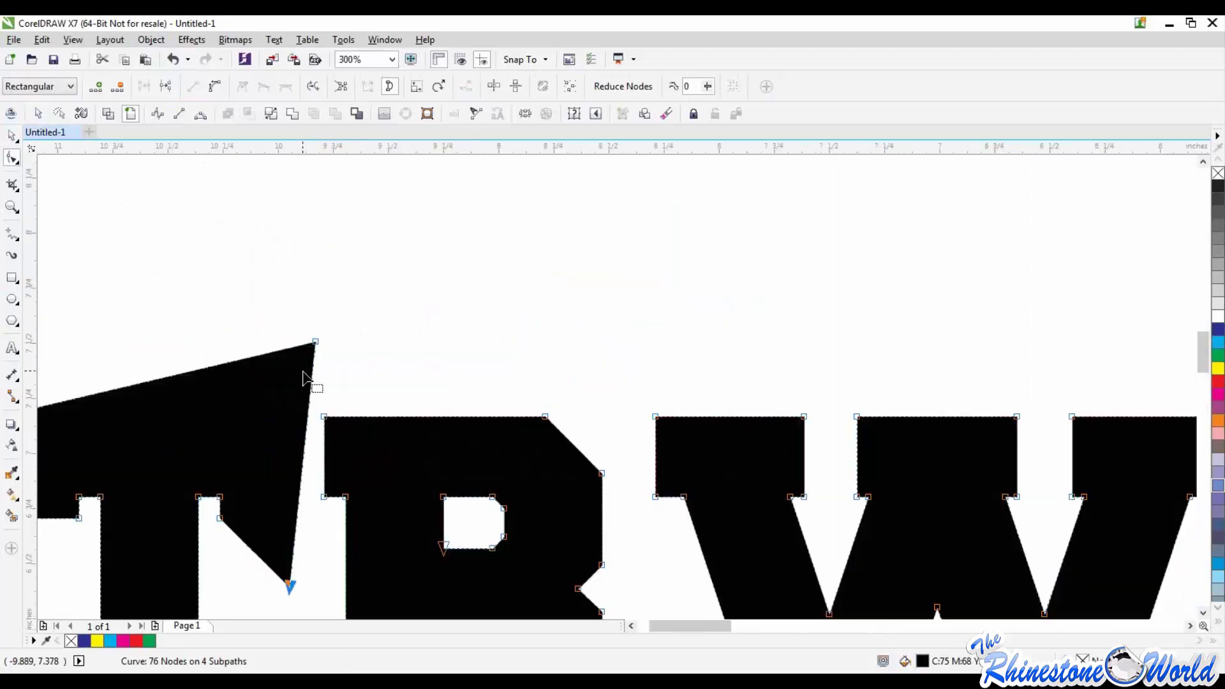
# Step: Distort the W by pulling the two top nodes of its first arm upward and outward in opposite directions
pyautogui.scroll(1, 300, 363)
pyautogui.scroll(-3, 298, 399)
pyautogui.scroll(2, 297, 403)
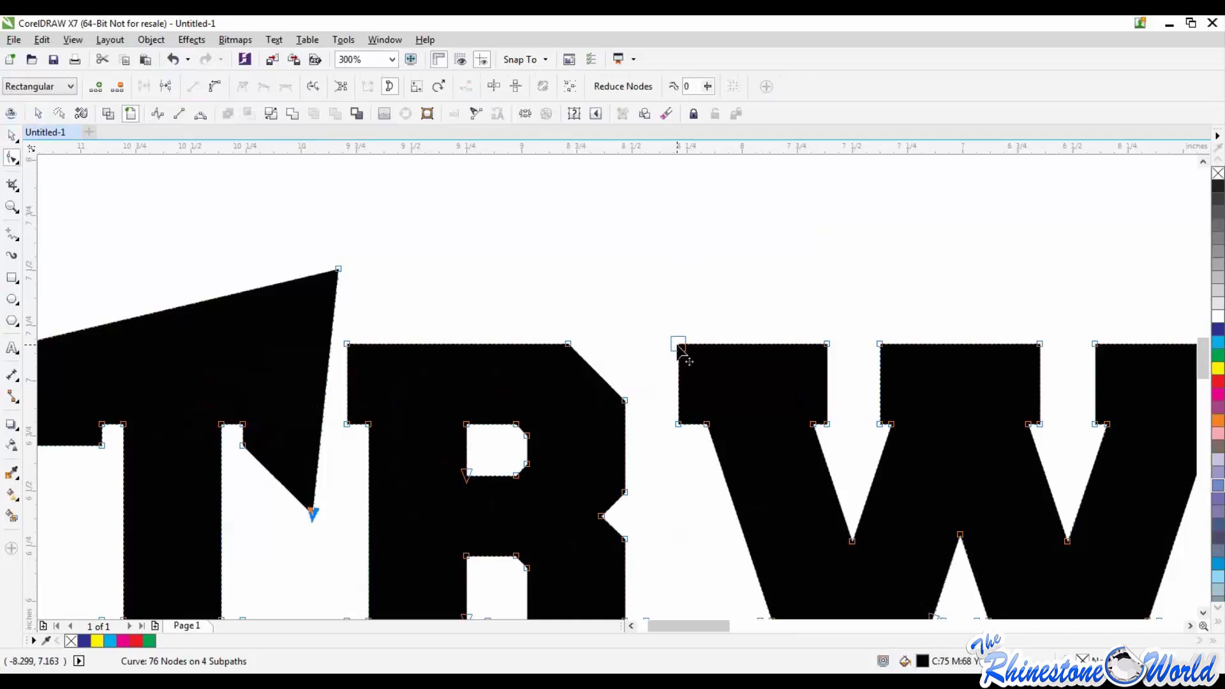
pyautogui.moveTo(679, 345); pyautogui.dragTo(597, 234)
pyautogui.moveTo(825, 346); pyautogui.dragTo(922, 197)
pyautogui.scroll(-3, 909, 208)
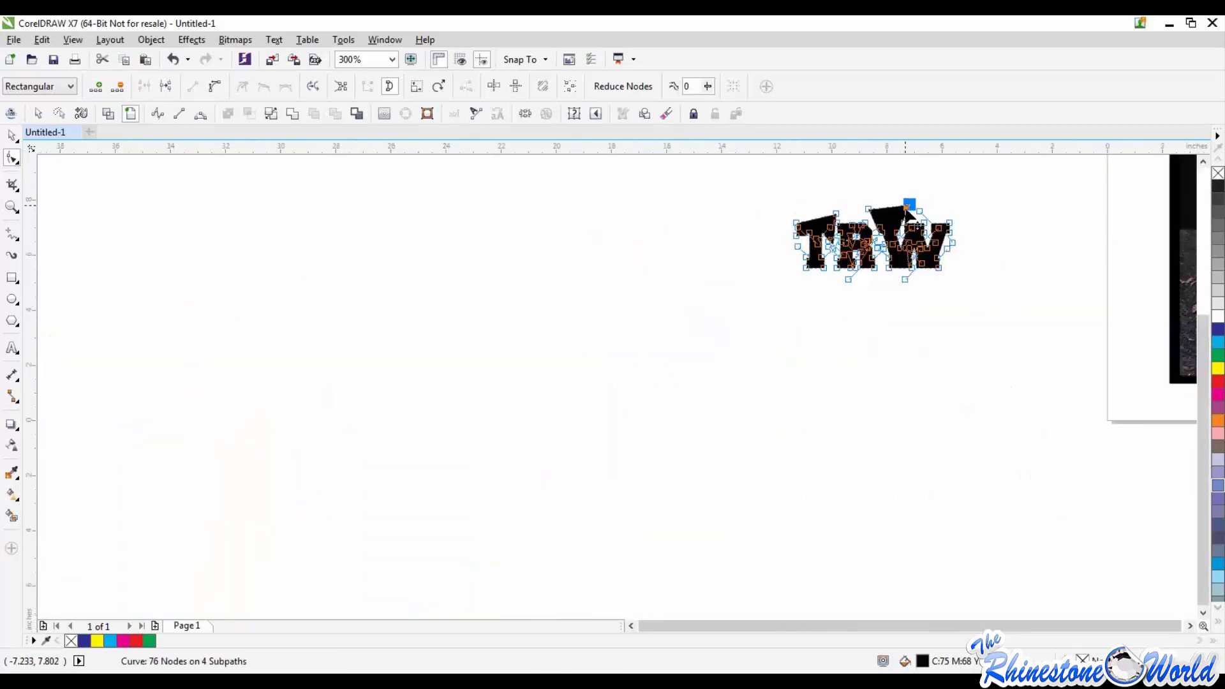
pyautogui.scroll(2, 945, 202)
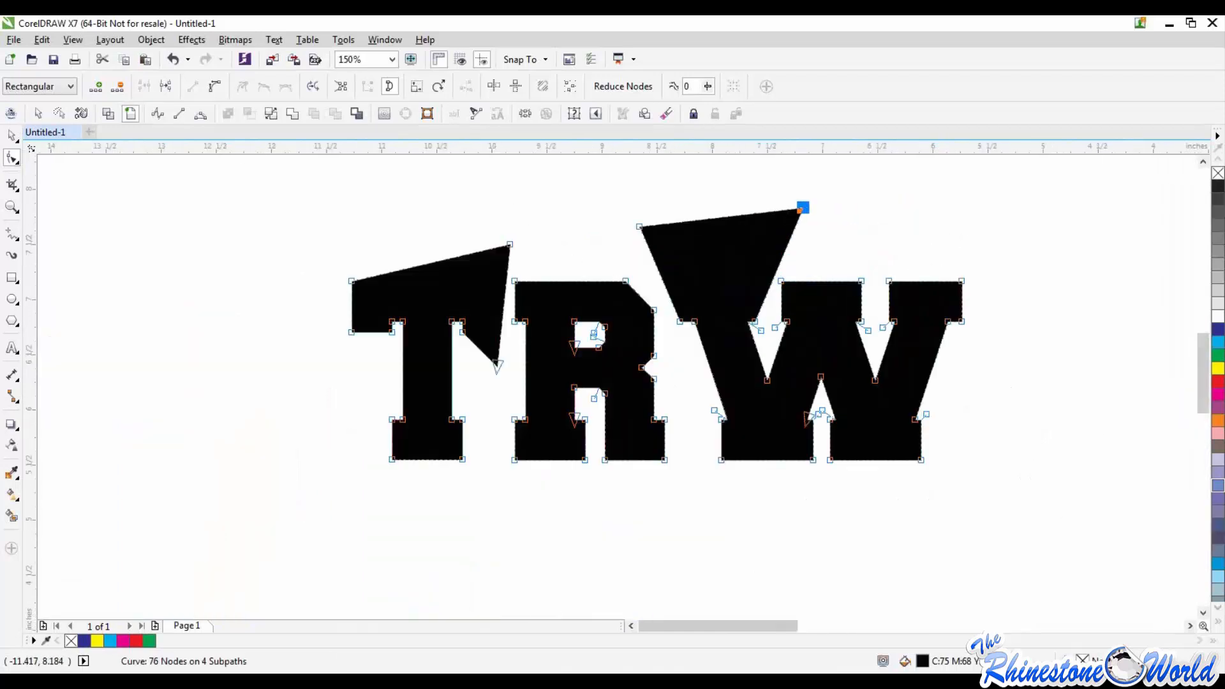
# Step: Select the whole distorted TRW curve with the Pick tool and delete it
pyautogui.click(12, 135)
pyautogui.moveTo(266, 200); pyautogui.dragTo(1036, 559)
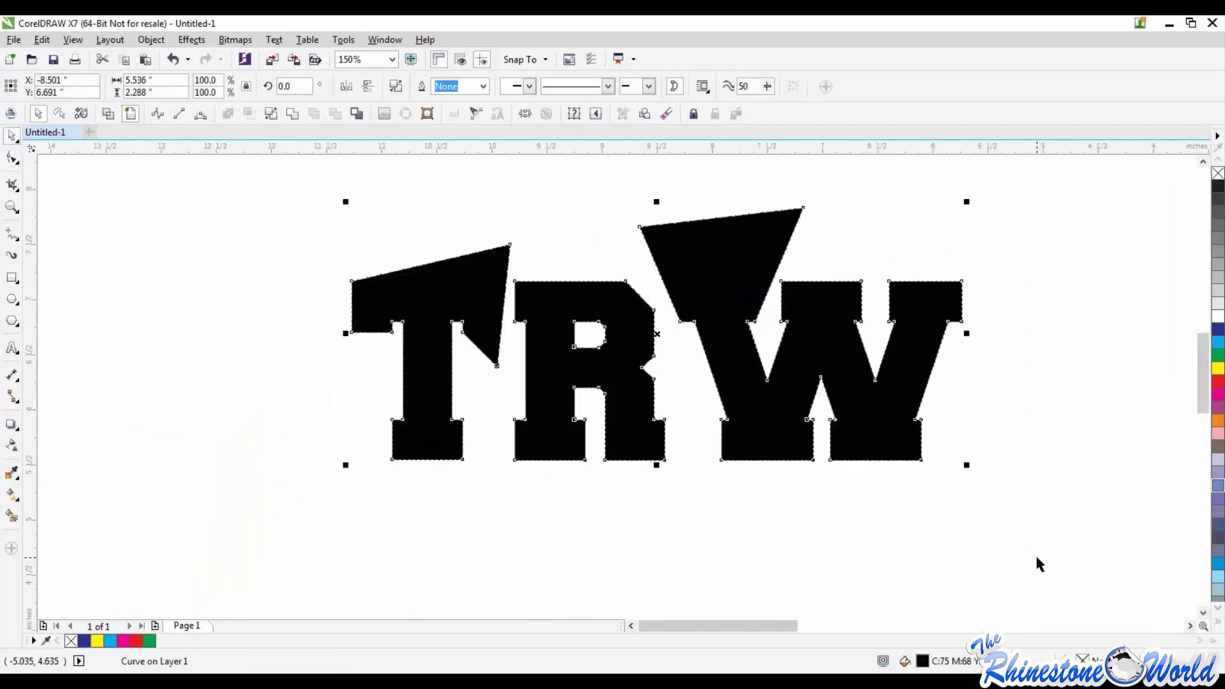
pyautogui.press('Delete')
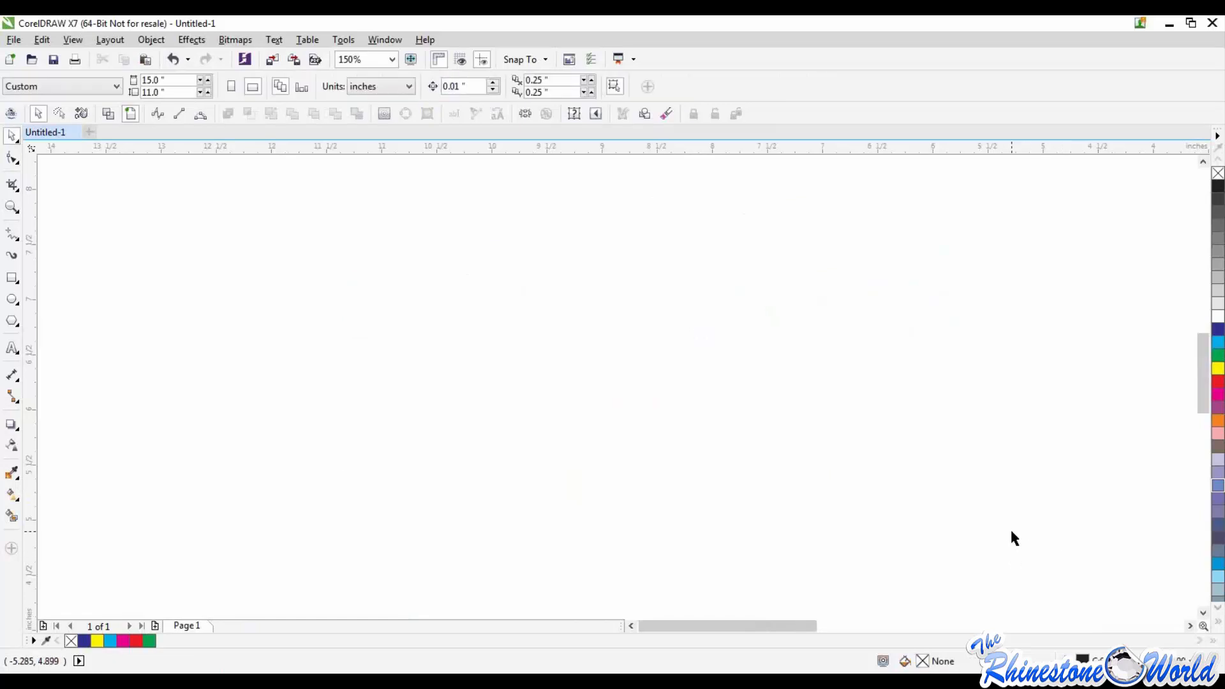
# Step: Crop the giveaway photo to the standing man, with a crop area of 2.125 by 4.792 inches, and deselect it
pyautogui.scroll(-5, 1034, 526)
pyautogui.scroll(4, 997, 402)
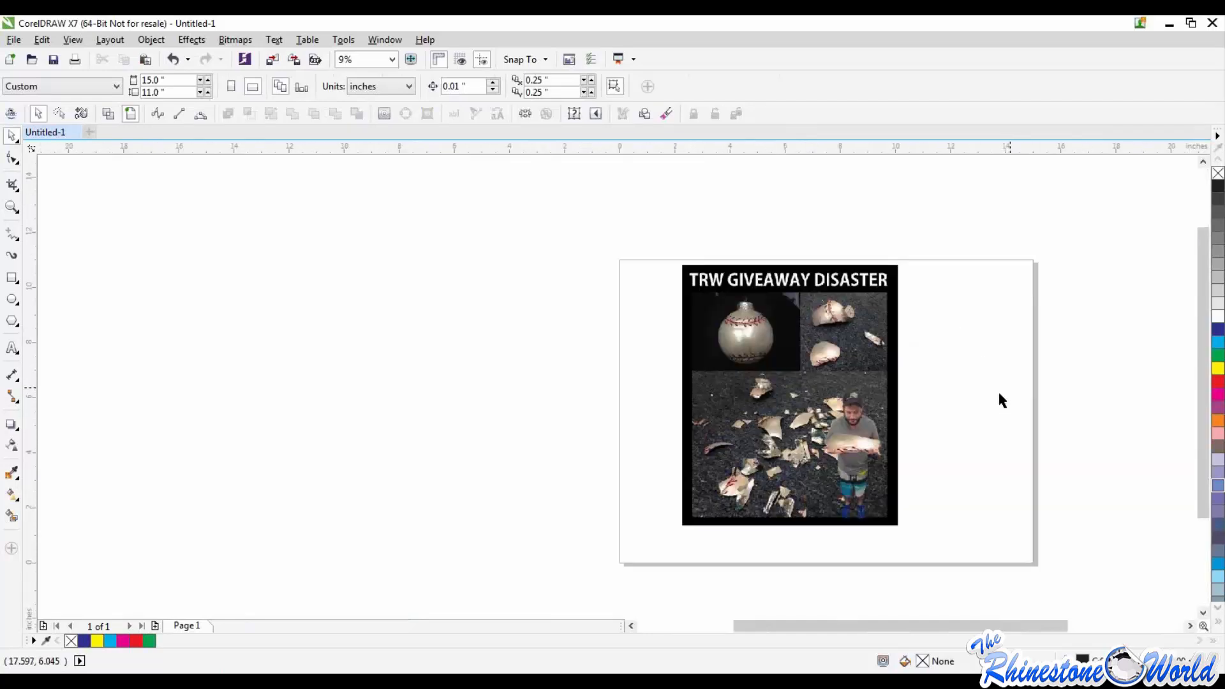
pyautogui.scroll(-1, 285, 292)
pyautogui.scroll(1, 281, 295)
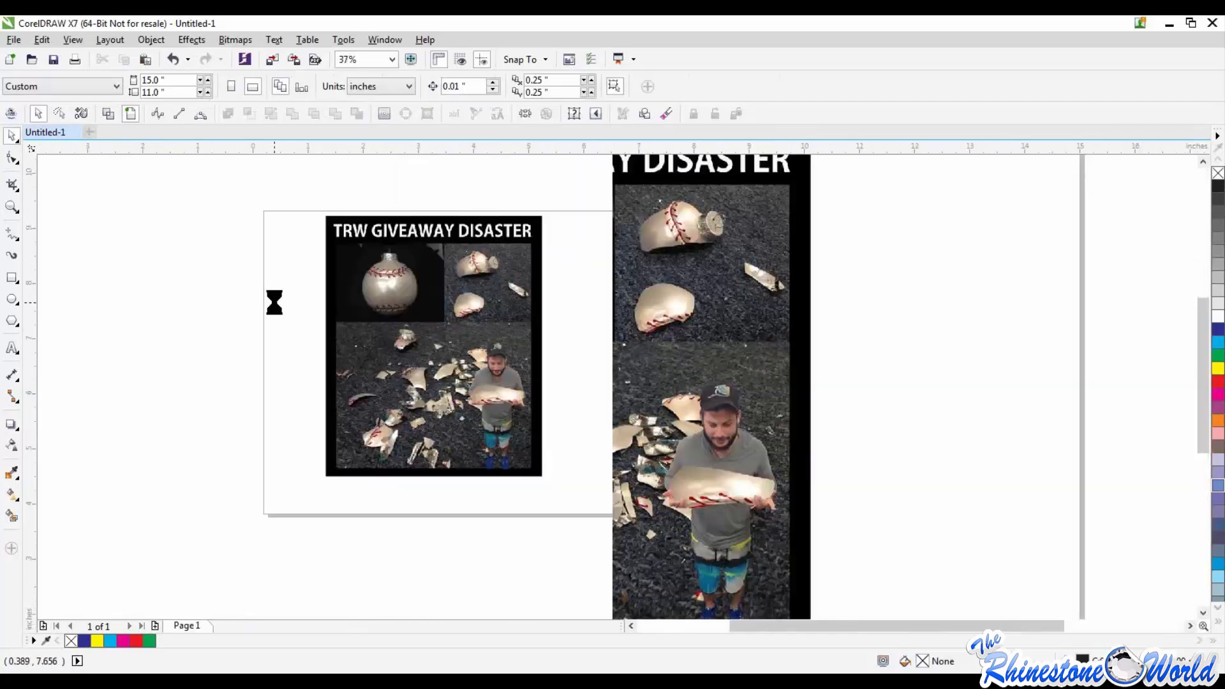
pyautogui.click(11, 185)
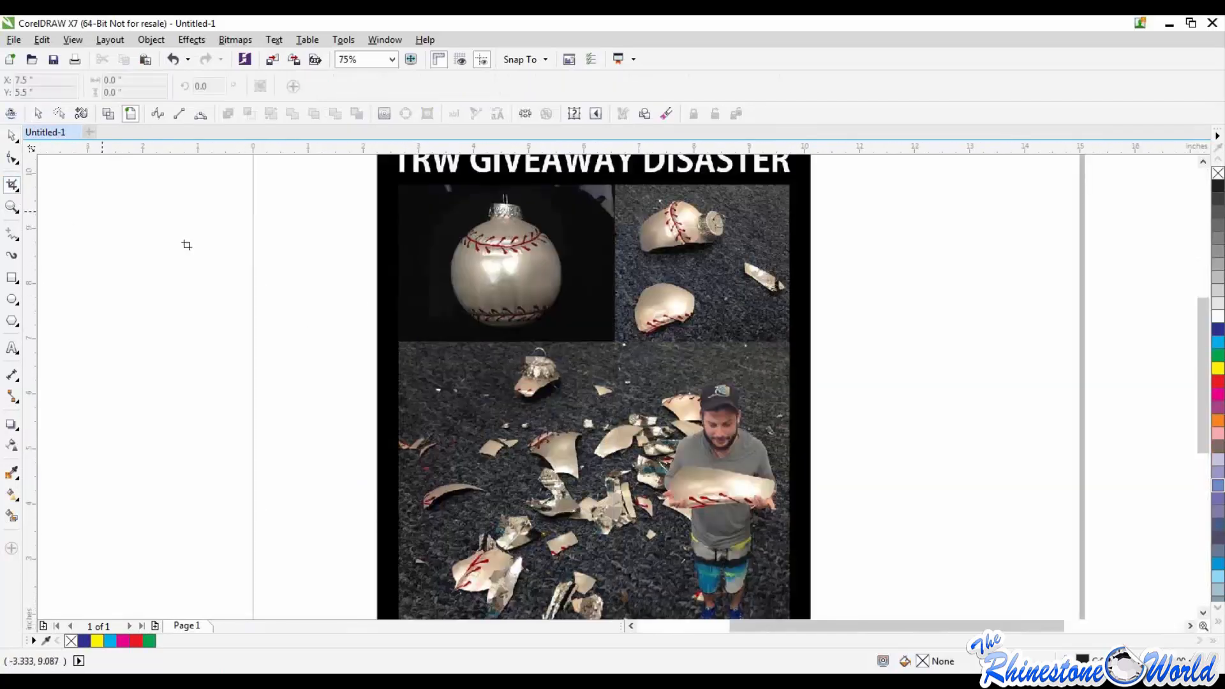
pyautogui.moveTo(646, 370); pyautogui.dragTo(702, 557)
pyautogui.moveTo(756, 421); pyautogui.dragTo(779, 421)
pyautogui.moveTo(645, 421); pyautogui.dragTo(661, 421)
pyautogui.moveTo(722, 287); pyautogui.dragTo(722, 292)
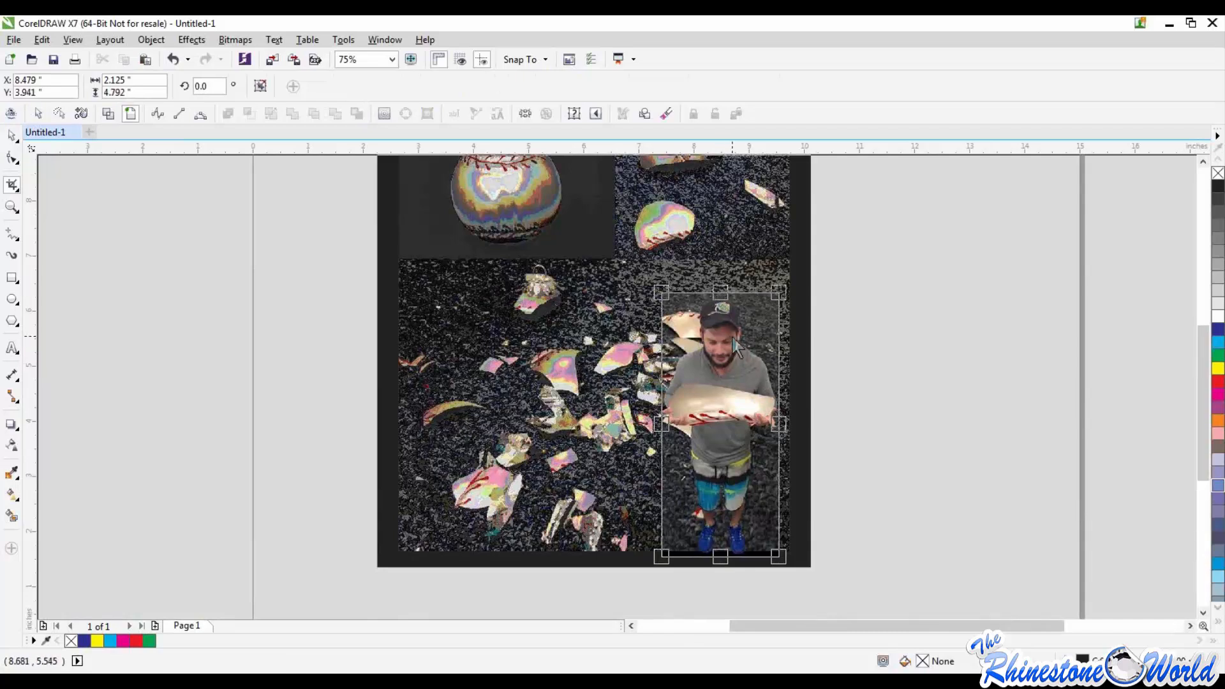
pyautogui.doubleClick(729, 383)
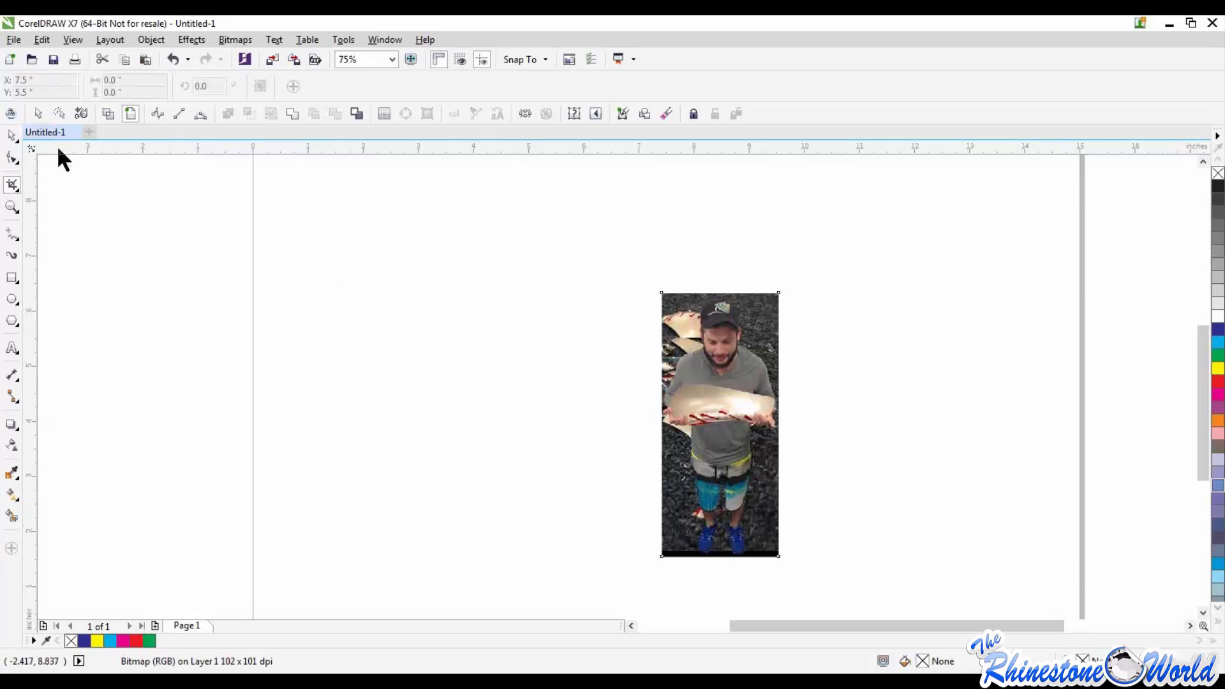
pyautogui.click(11, 136)
pyautogui.click(503, 374)
# Step: Select the cropped photo of the man and move it higher on the page
pyautogui.scroll(-1, 503, 375)
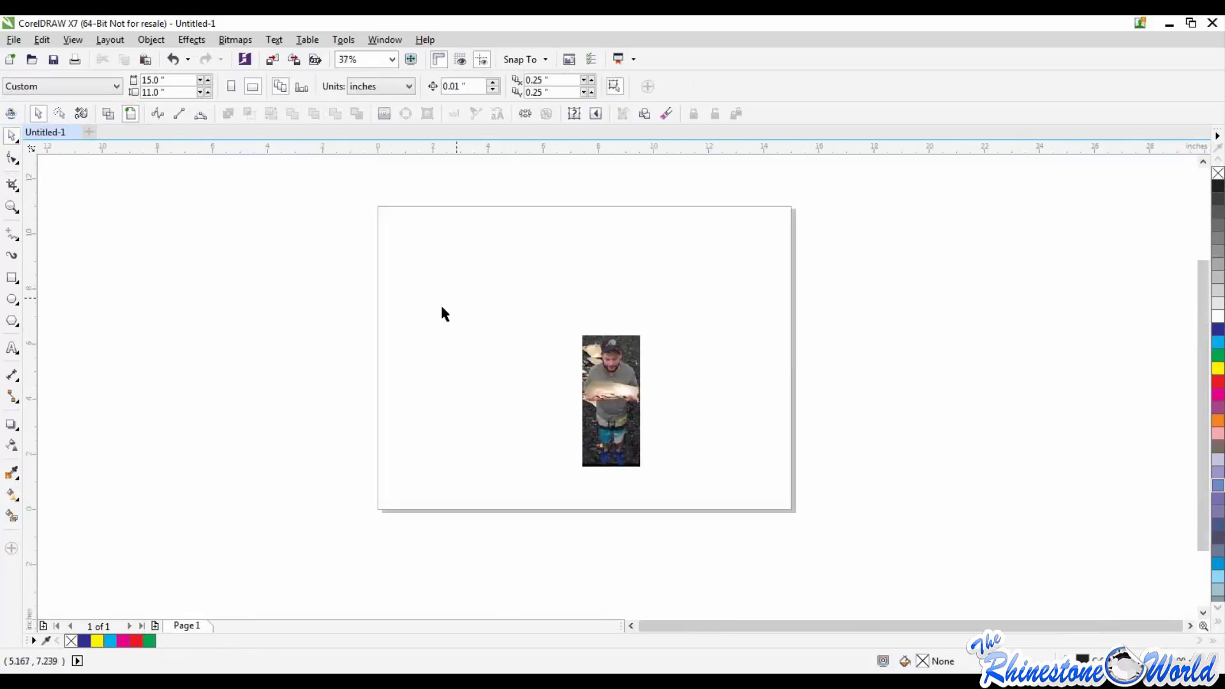
pyautogui.scroll(1, 612, 373)
pyautogui.click(634, 373)
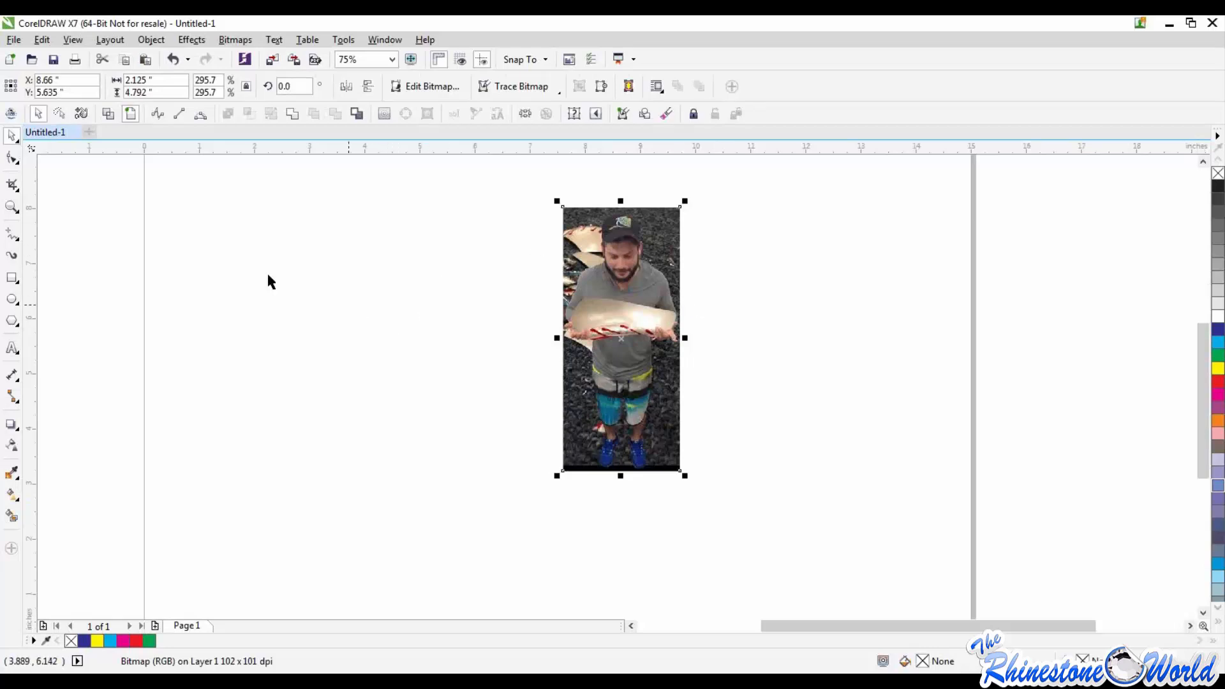
# Step: Try a 0.25-inch round Eraser stroke across the cropped photo, and undo both the stroke and the photo's last move
pyautogui.click(13, 186)
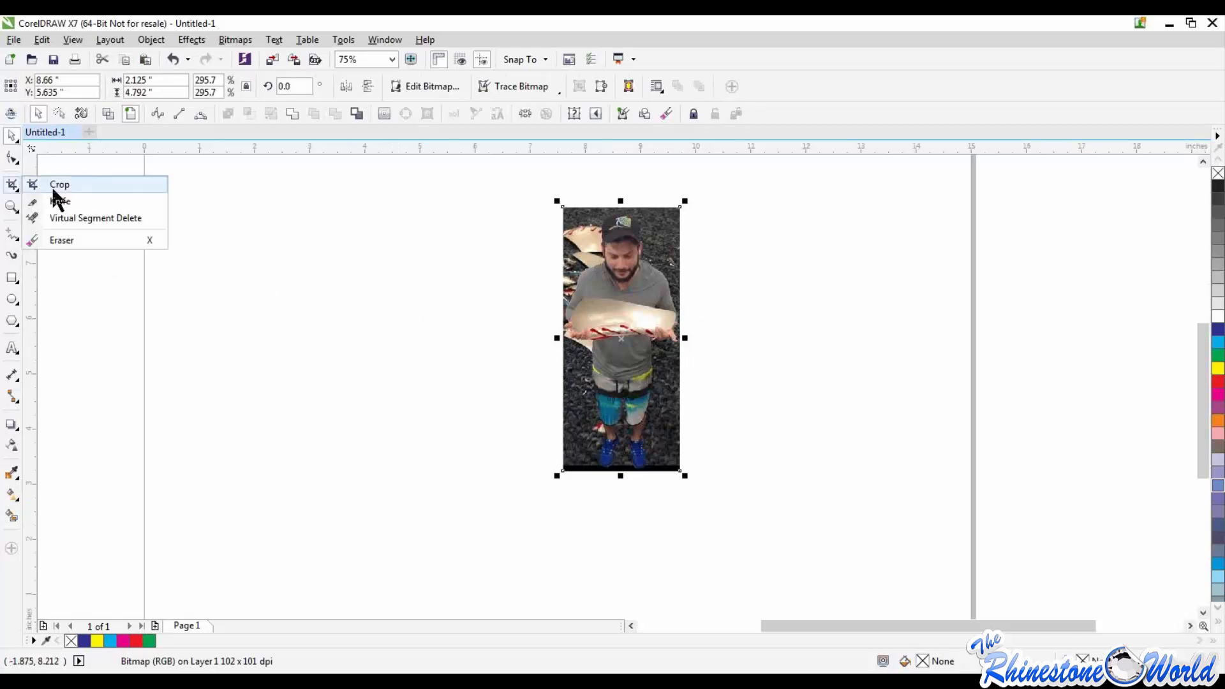
pyautogui.click(61, 241)
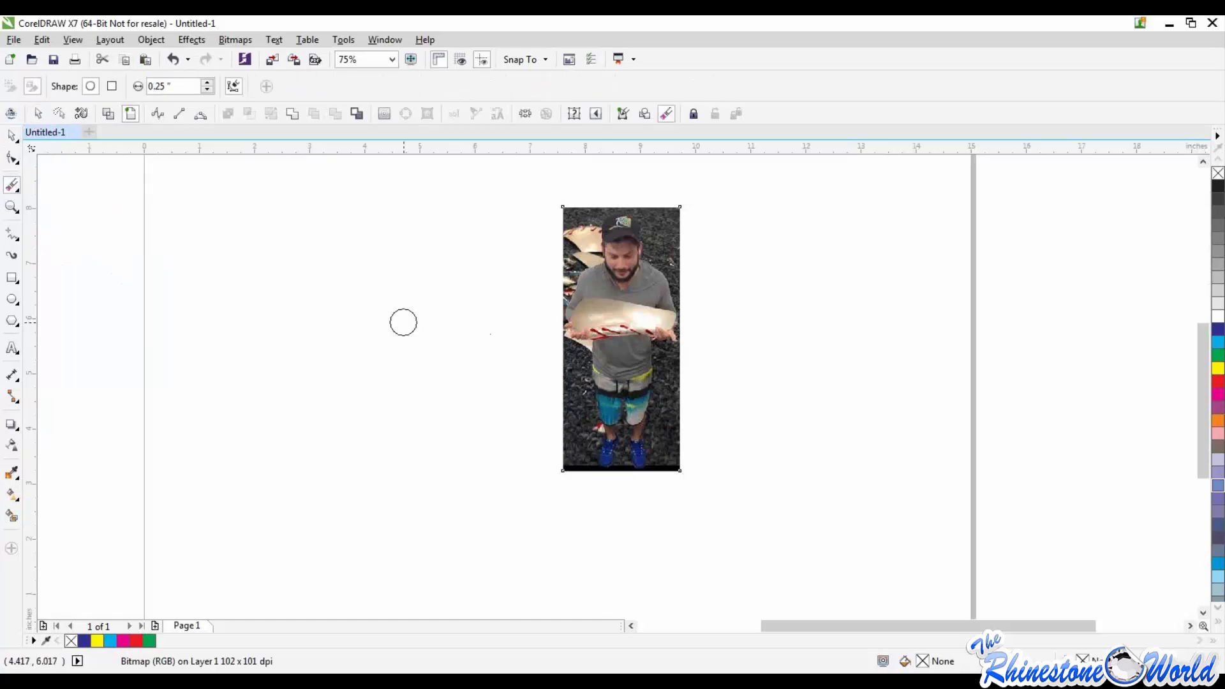
pyautogui.moveTo(581, 324)
pyautogui.mouseDown()
pyautogui.moveTo(549, 301)
pyautogui.moveTo(652, 292)
pyautogui.moveTo(543, 254)
pyautogui.moveTo(722, 176)
pyautogui.moveTo(633, 259)
pyautogui.moveTo(610, 226)
pyautogui.mouseUp()
pyautogui.hotkey('ctrl', 'z')
pyautogui.hotkey('ctrl', 'z')
# Step: Try to select the leftover eraser circles beside the photo, switching between the Pick and Eraser tools
pyautogui.click(11, 135)
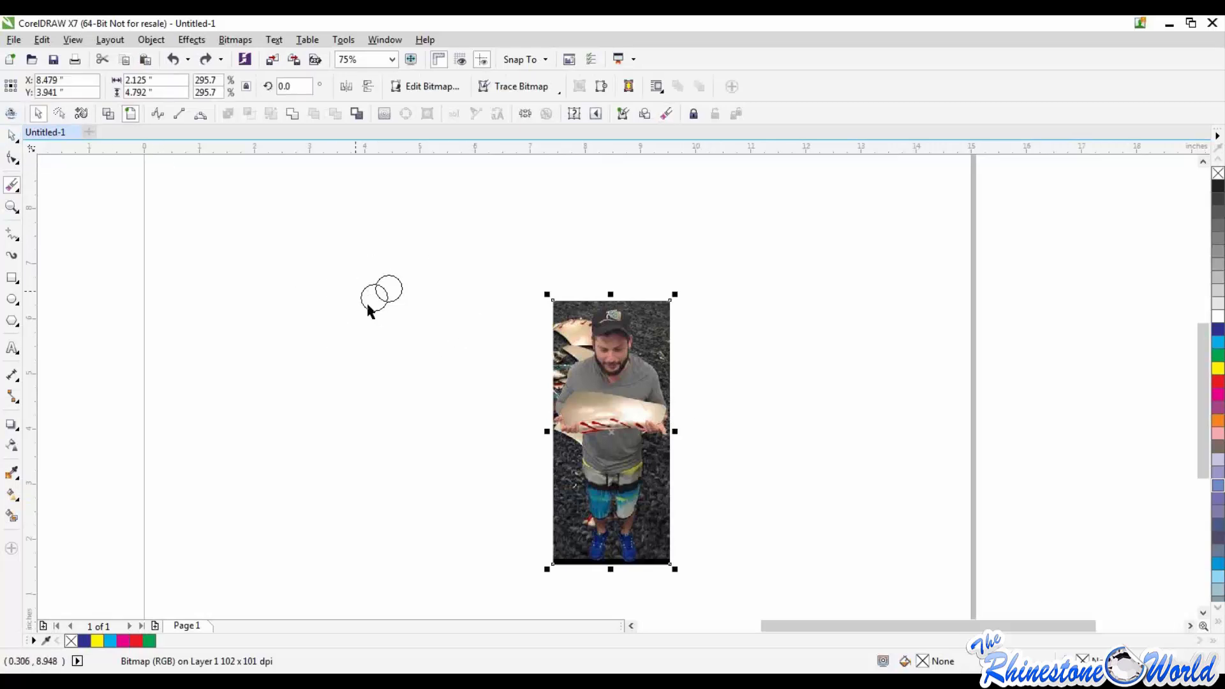
pyautogui.click(403, 312)
pyautogui.click(557, 330)
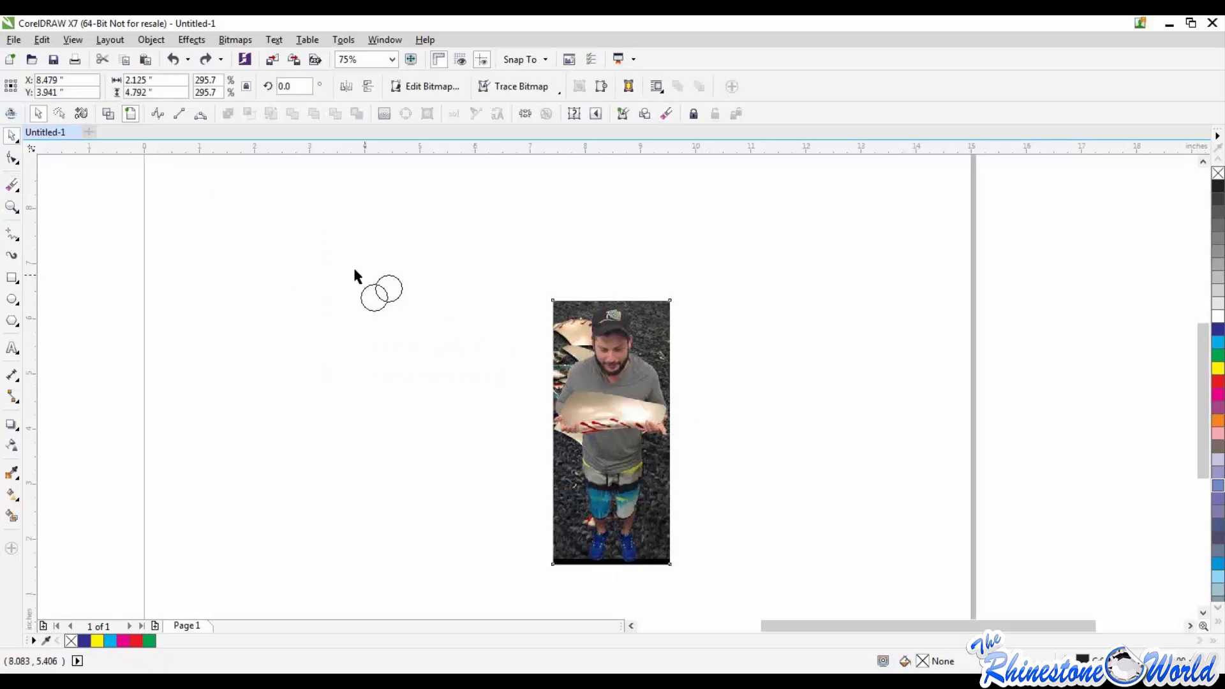
pyautogui.moveTo(330, 253); pyautogui.dragTo(429, 350)
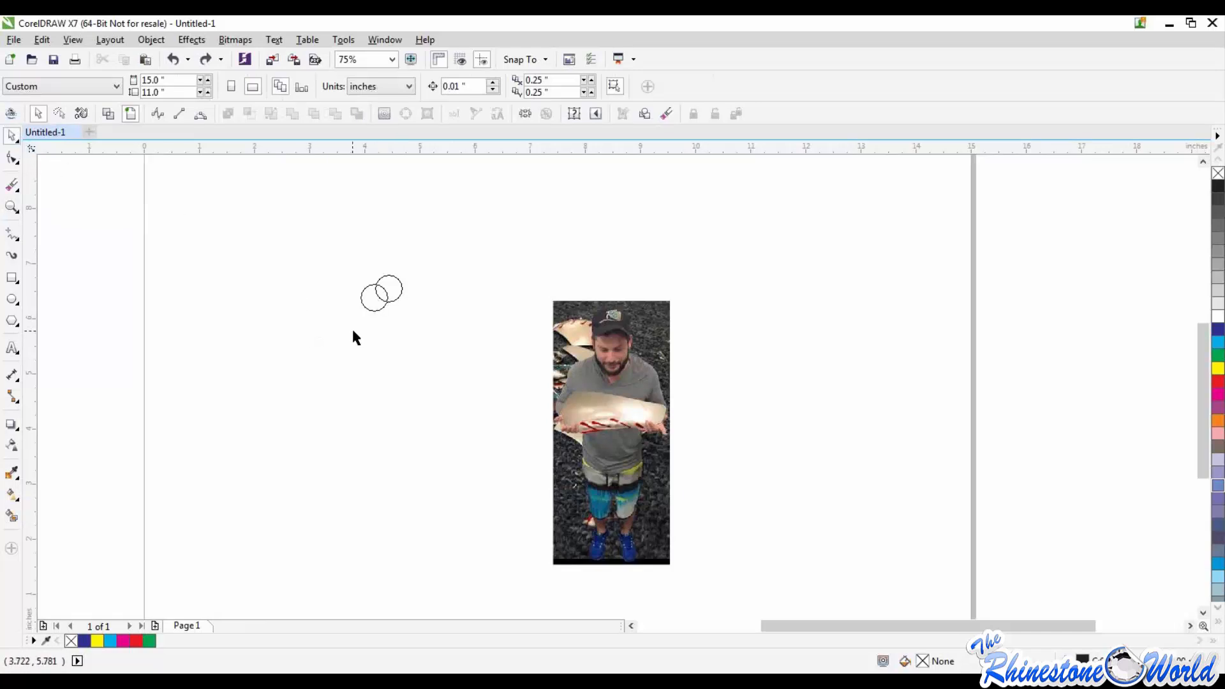
pyautogui.click(12, 186)
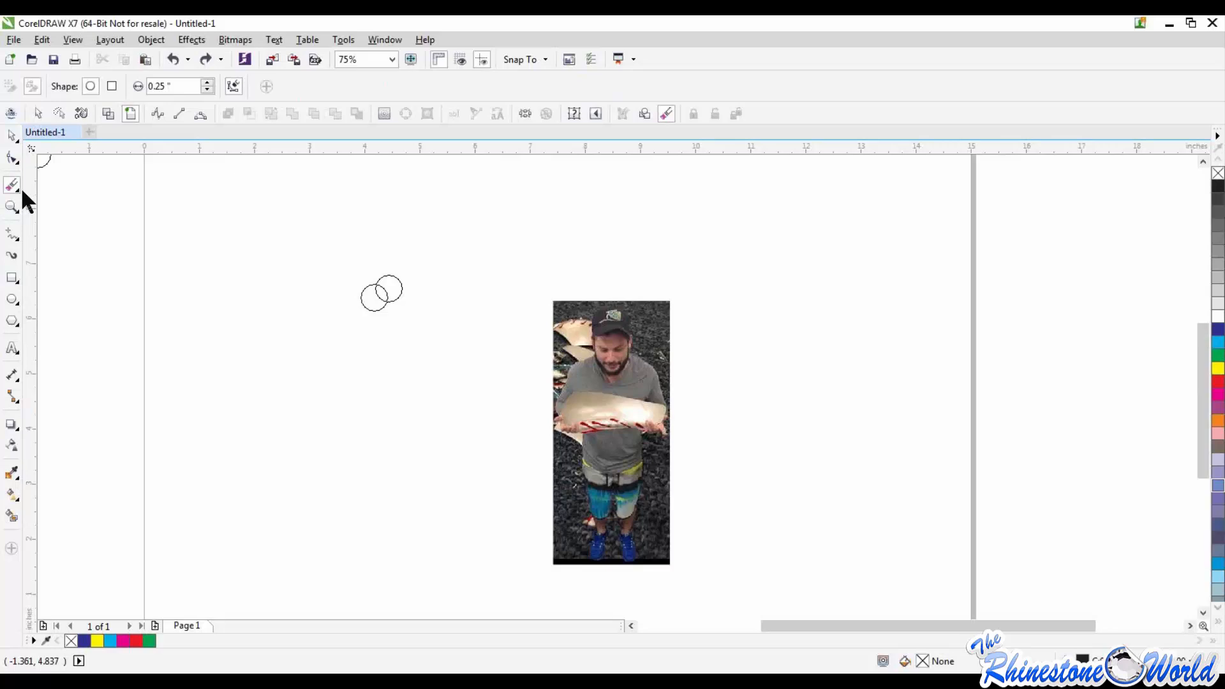
pyautogui.click(12, 136)
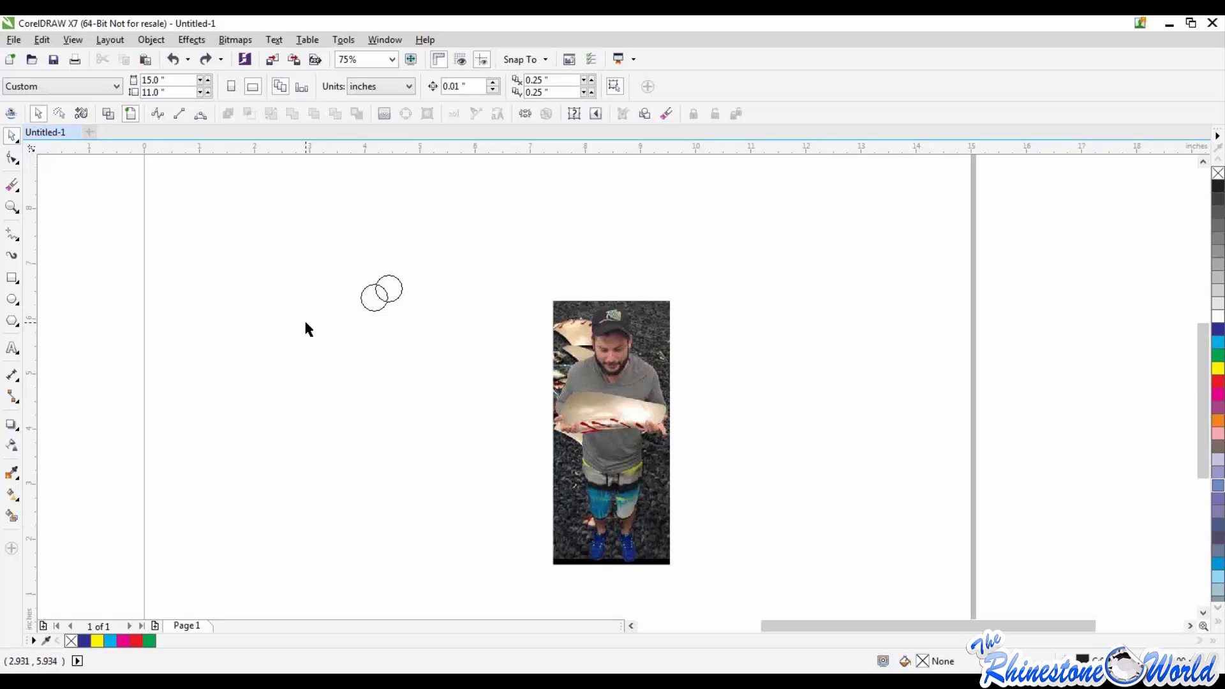
# Step: Examine the Zoom and Pan tools that are grouped together in the toolbox
pyautogui.click(11, 206)
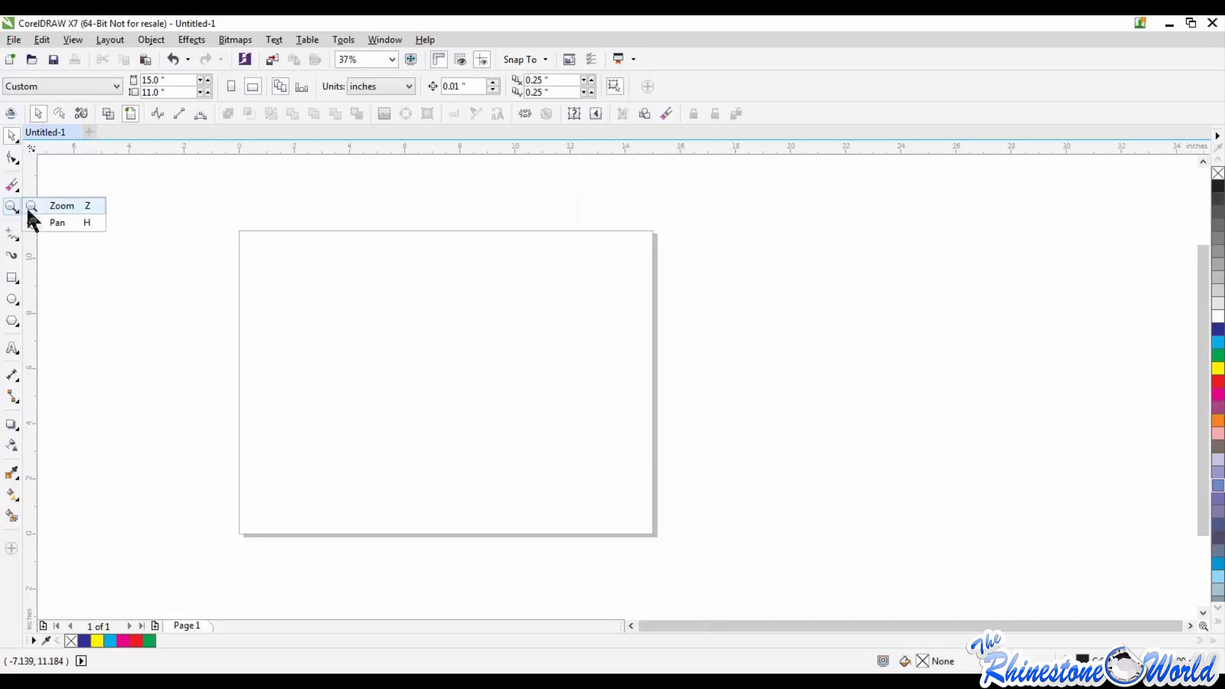
pyautogui.click(450, 353)
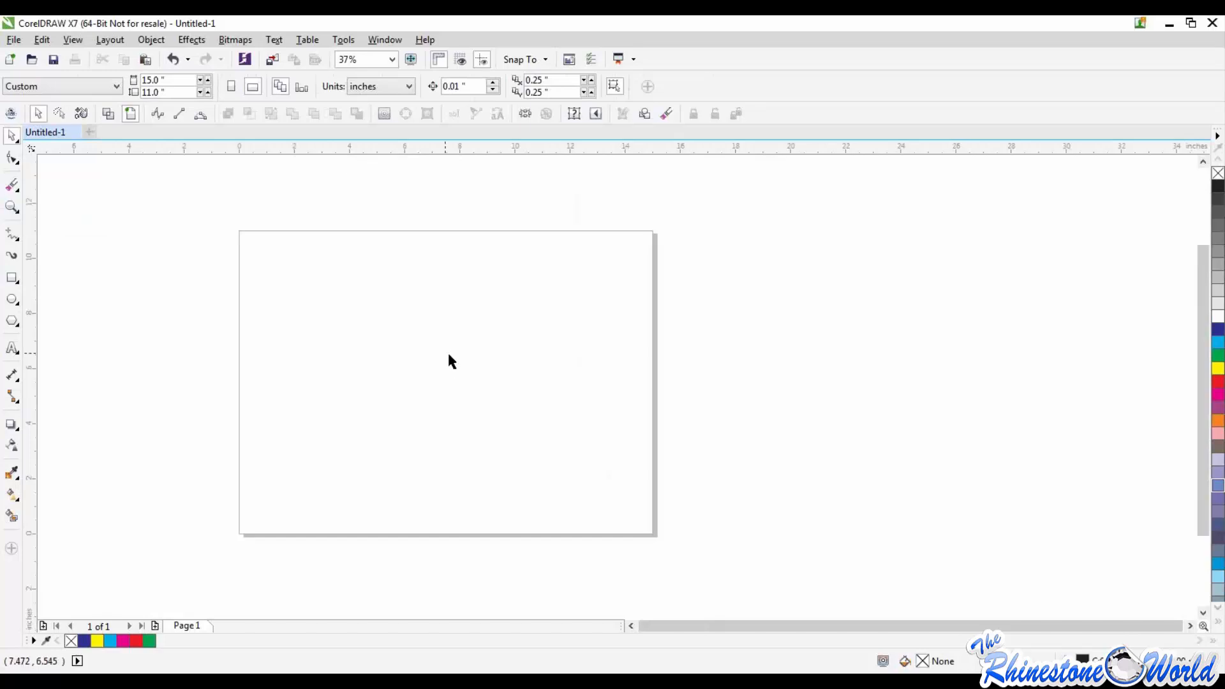
pyautogui.click(17, 210)
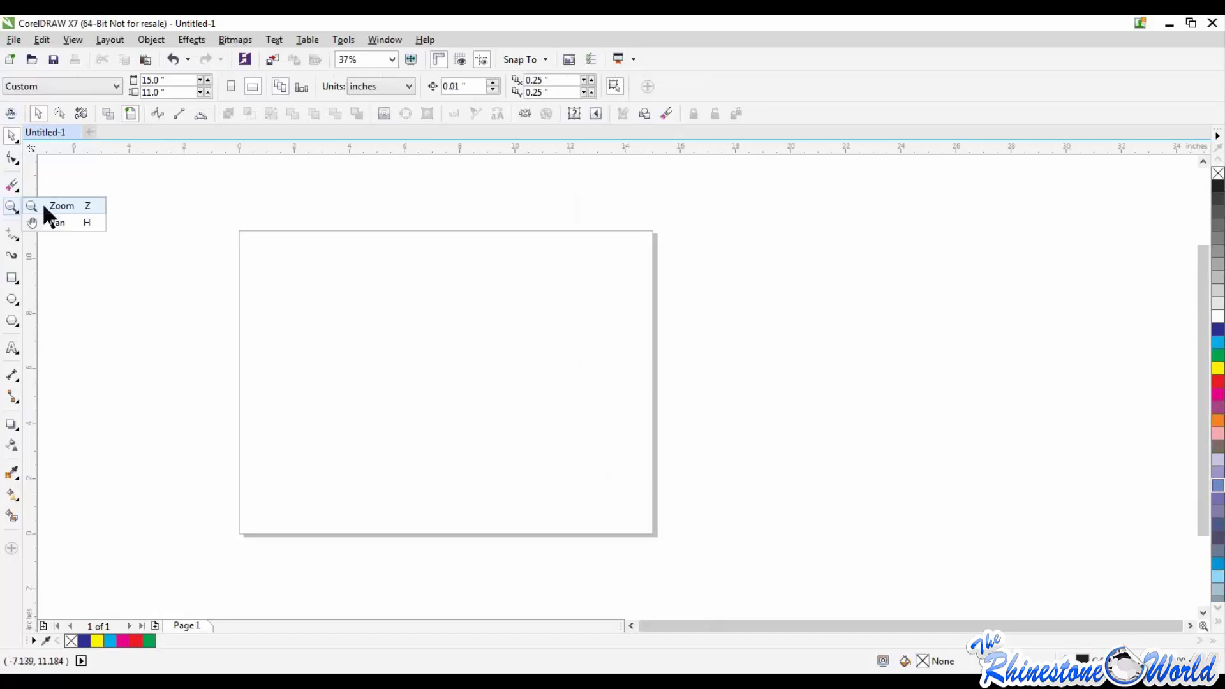
pyautogui.click(453, 329)
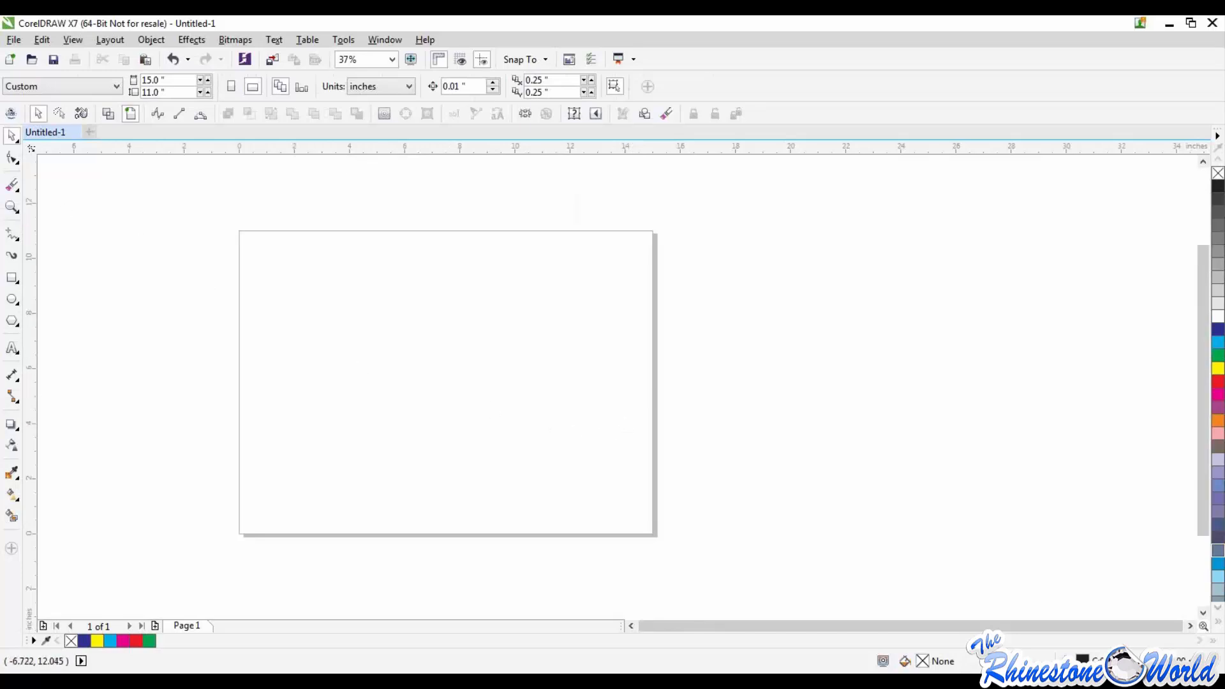
# Step: Draw a 0.5 pt Freehand curve about 10.97 by 5.37 inches, sloping down across the page from its upper-left area
pyautogui.click(14, 234)
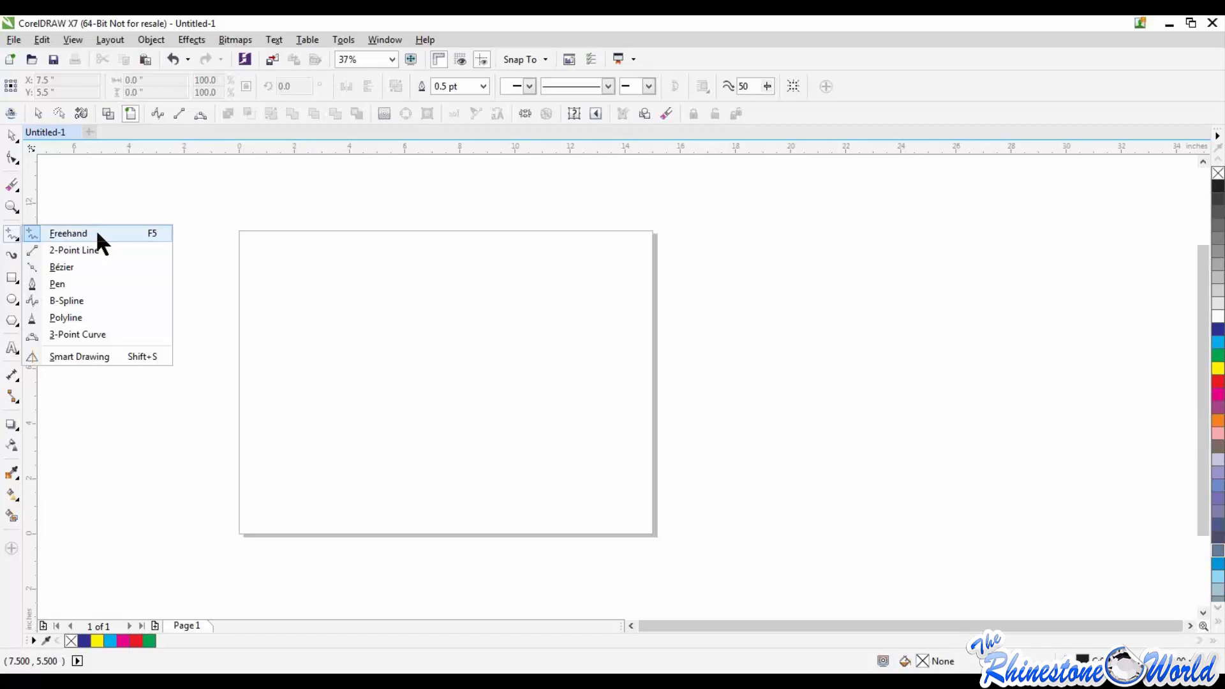
pyautogui.click(453, 330)
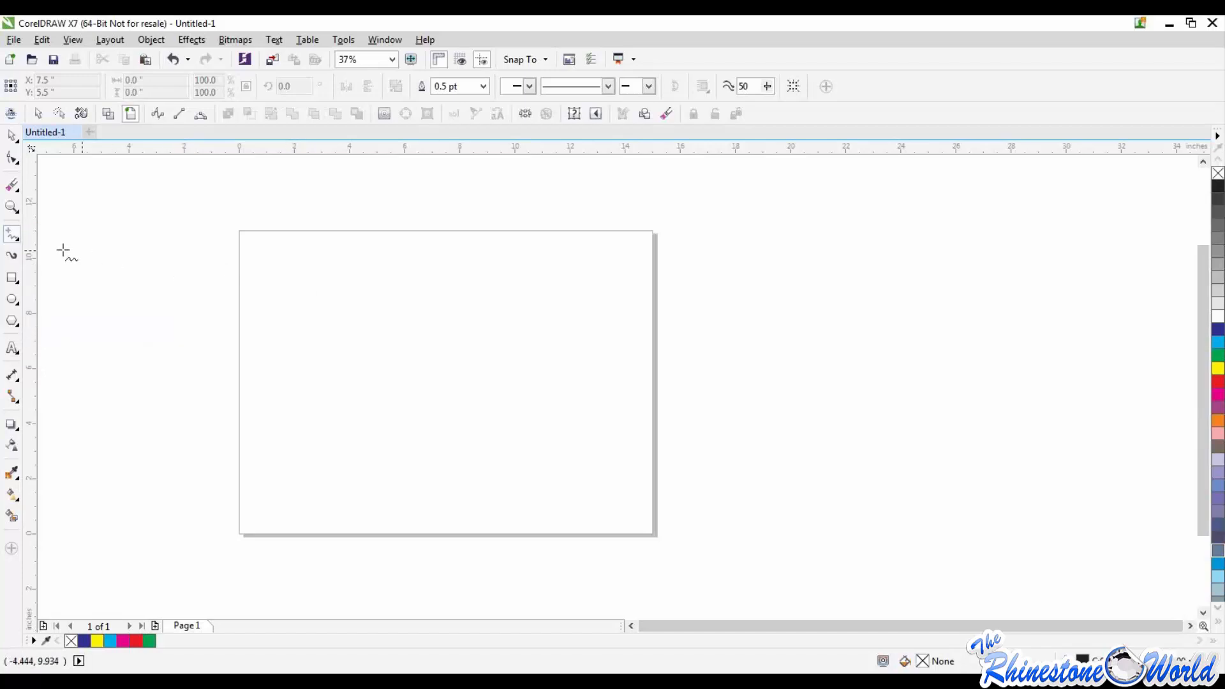
pyautogui.click(13, 234)
pyautogui.click(17, 238)
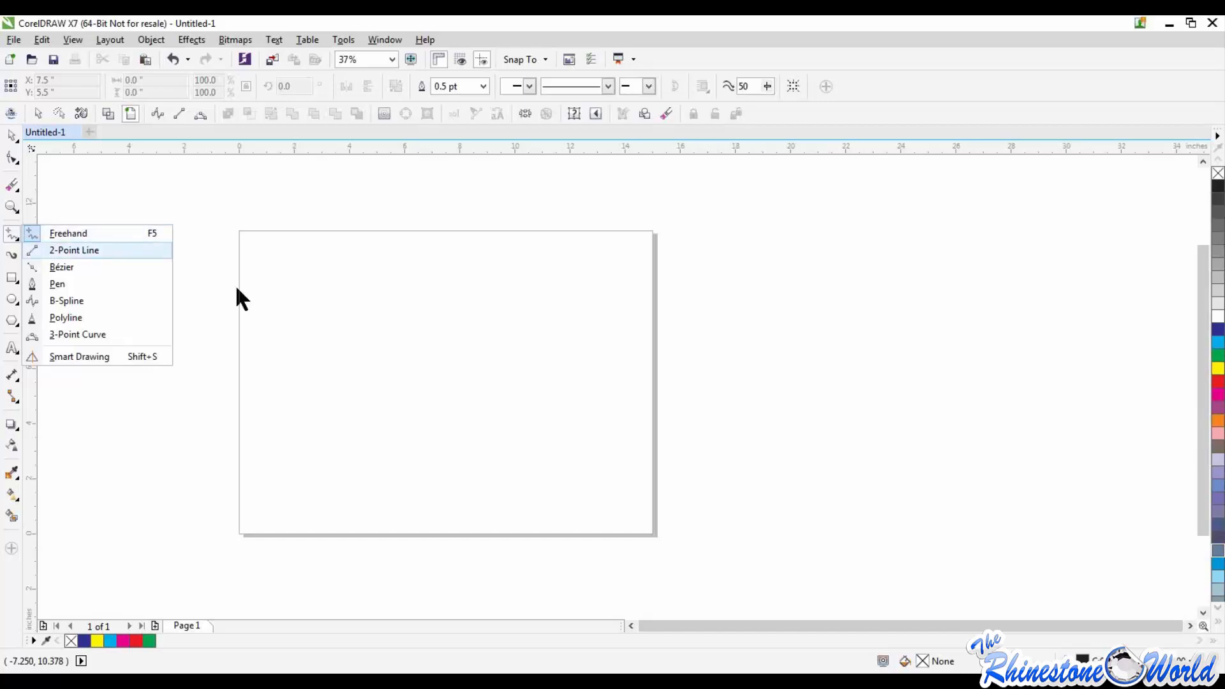
pyautogui.moveTo(284, 279)
pyautogui.mouseDown()
pyautogui.moveTo(440, 381)
pyautogui.moveTo(587, 424)
pyautogui.mouseUp()
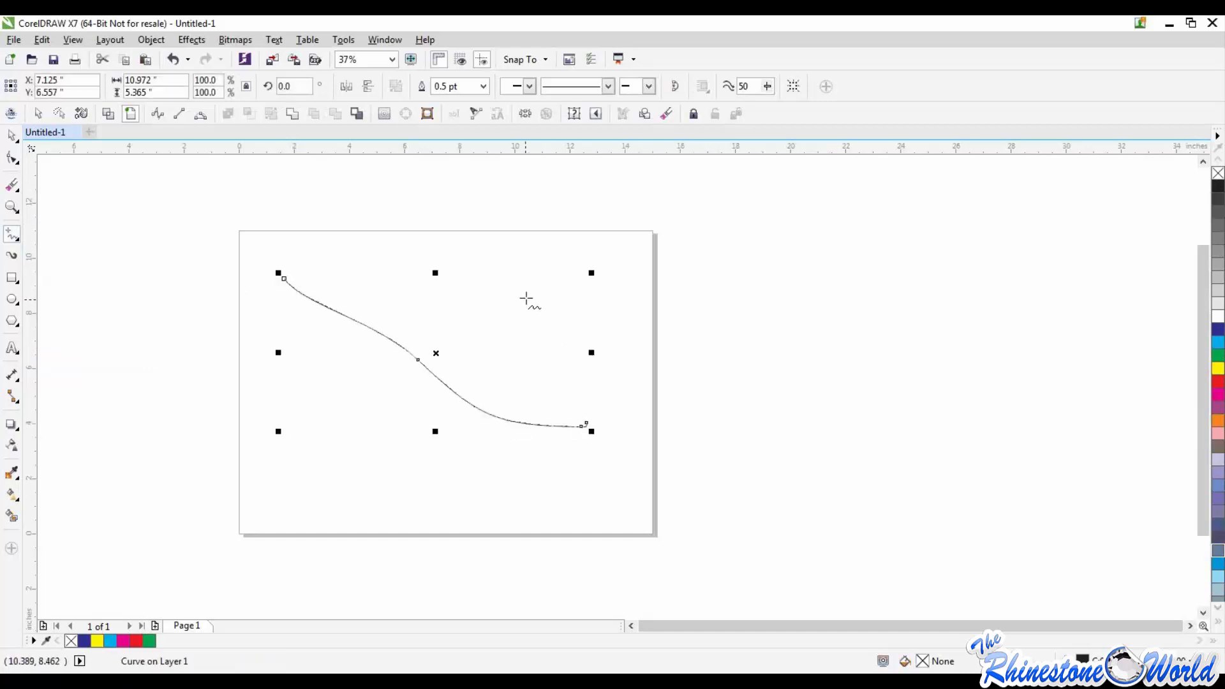
# Step: Draw a winding Freehand curve about 23.7 by 11.8 inches, and delete both it and the earlier sloping curve
pyautogui.moveTo(528, 296)
pyautogui.mouseDown()
pyautogui.moveTo(781, 527)
pyautogui.moveTo(822, 438)
pyautogui.moveTo(634, 448)
pyautogui.moveTo(635, 330)
pyautogui.moveTo(433, 394)
pyautogui.moveTo(410, 468)
pyautogui.moveTo(399, 392)
pyautogui.moveTo(353, 325)
pyautogui.moveTo(355, 288)
pyautogui.moveTo(539, 334)
pyautogui.mouseUp()
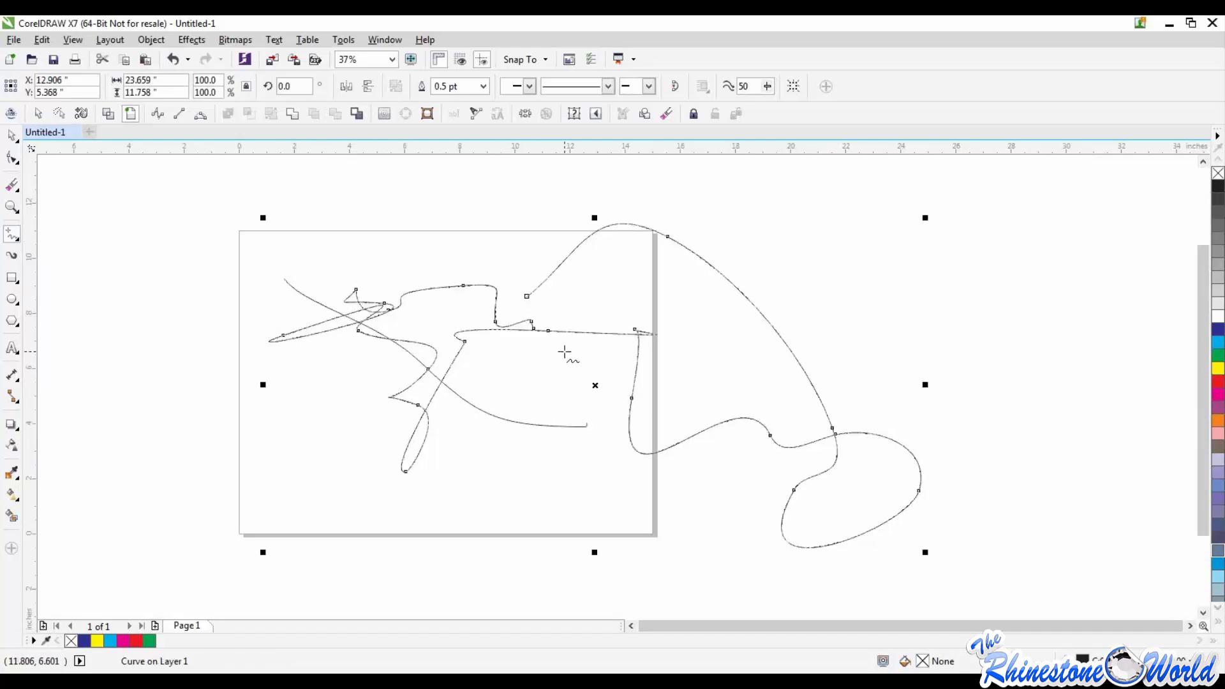
pyautogui.press('Delete')
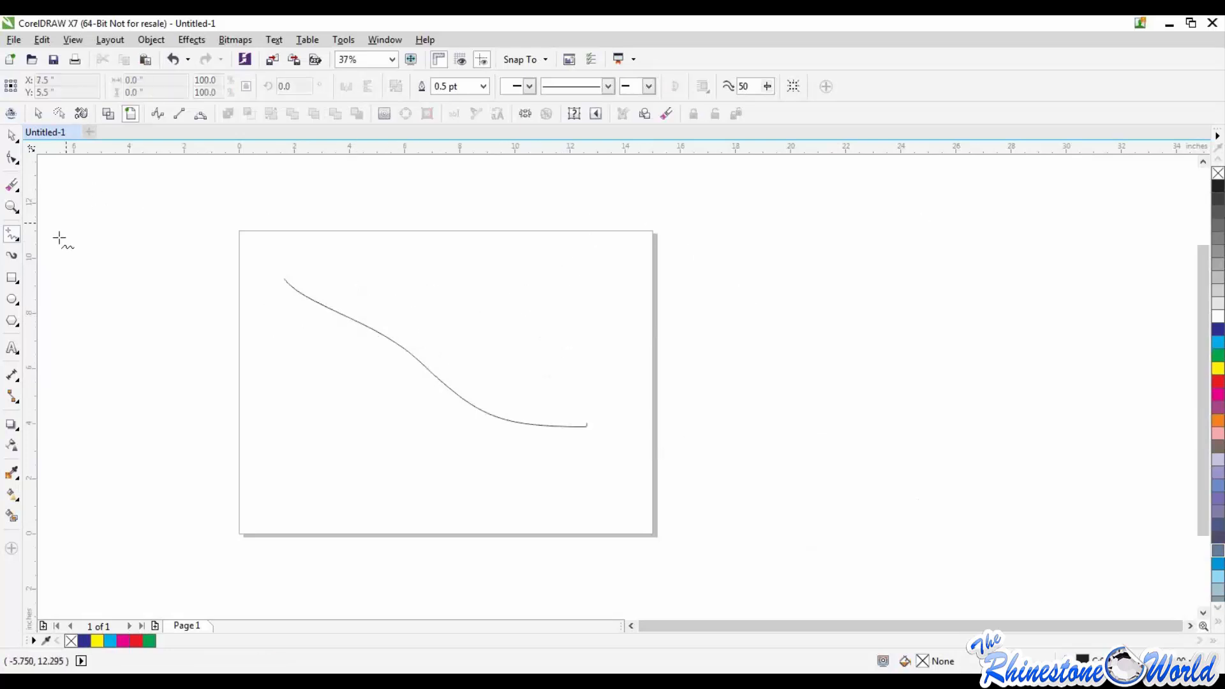
pyautogui.moveTo(235, 202); pyautogui.dragTo(610, 455)
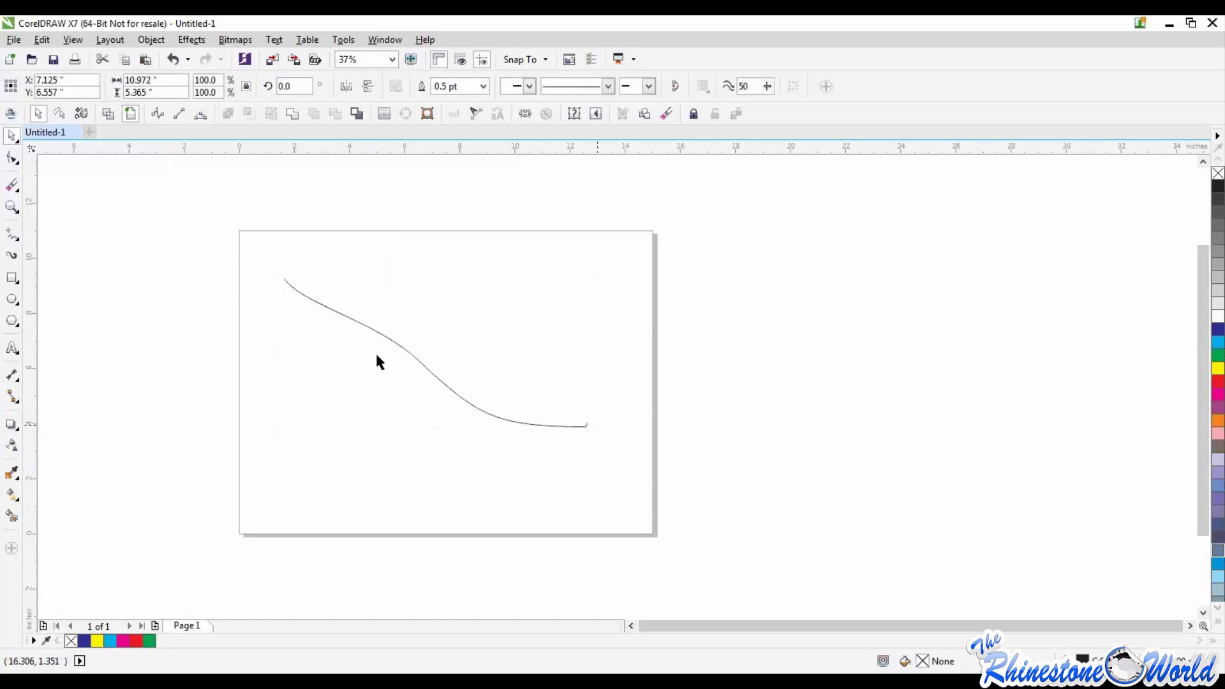
pyautogui.press('Delete')
# Step: Try the 2-Point Line tool with a nearly horizontal line about 10.5 inches long across the upper page, and delete it
pyautogui.click(19, 239)
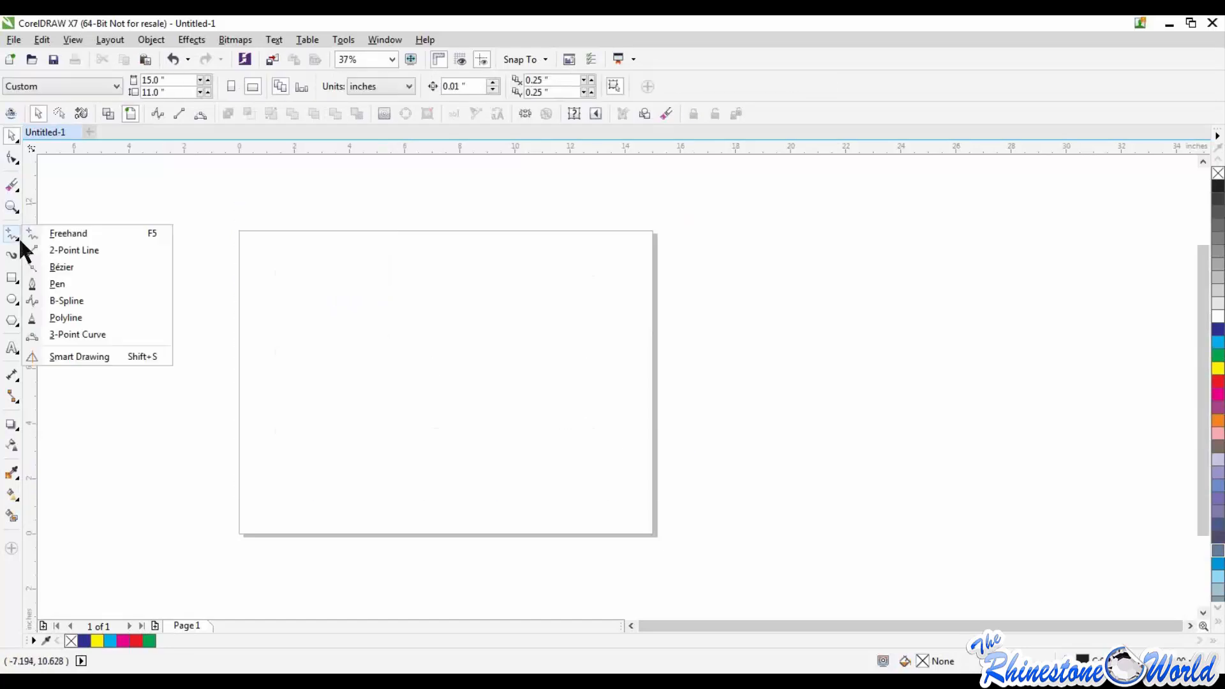
pyautogui.click(68, 244)
pyautogui.moveTo(268, 302)
pyautogui.mouseDown()
pyautogui.moveTo(317, 291)
pyautogui.moveTo(562, 305)
pyautogui.mouseUp()
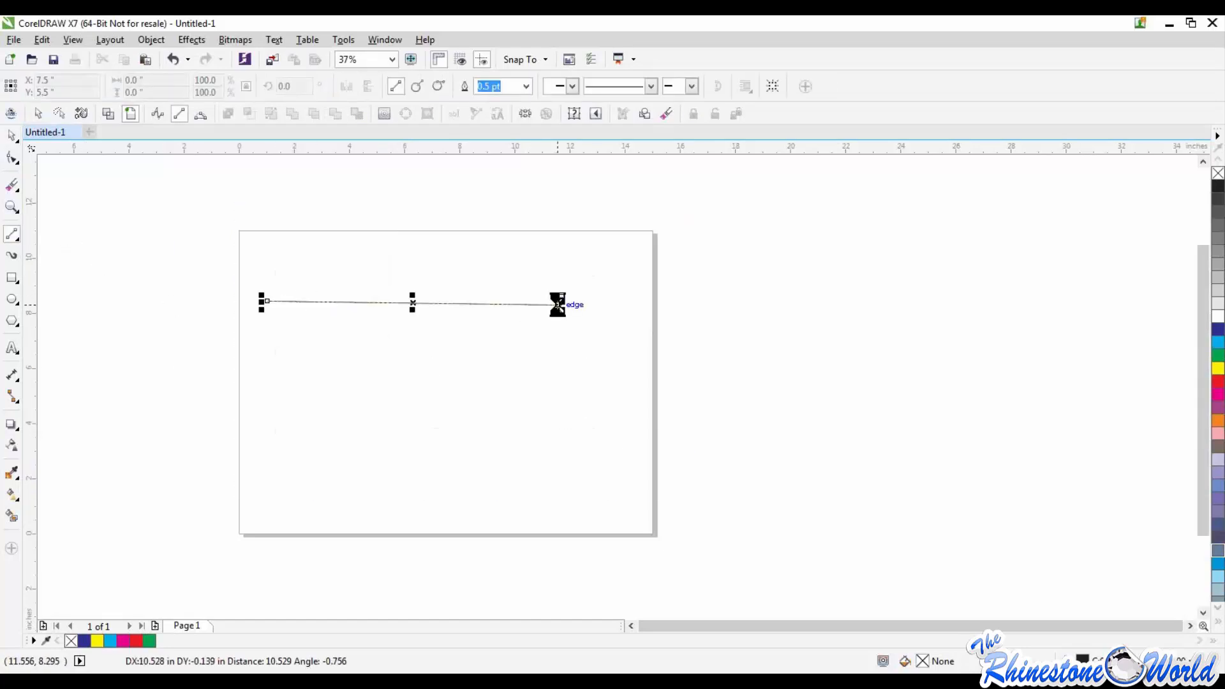
pyautogui.click(11, 136)
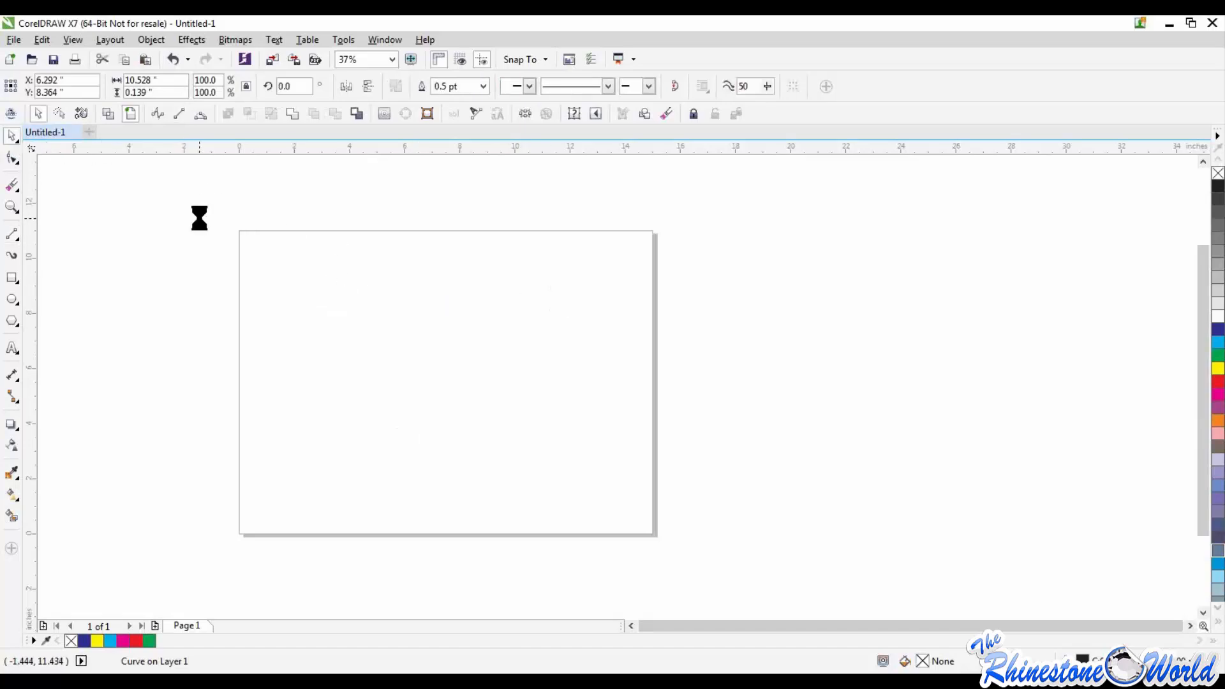
# Step: Try the Bézier tool with a multi-node zigzag curve running from the page's upper-left area past its right edge, and delete it
pyautogui.click(17, 237)
pyautogui.click(44, 264)
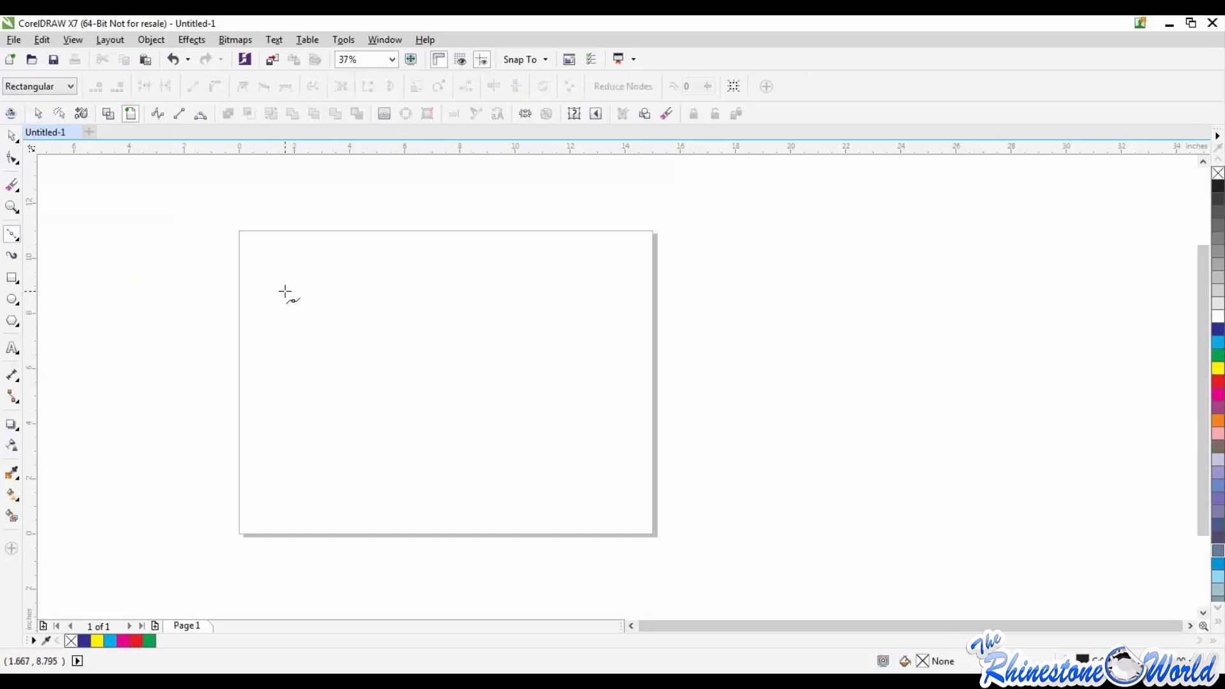
pyautogui.moveTo(285, 291); pyautogui.dragTo(509, 487)
pyautogui.click(483, 353)
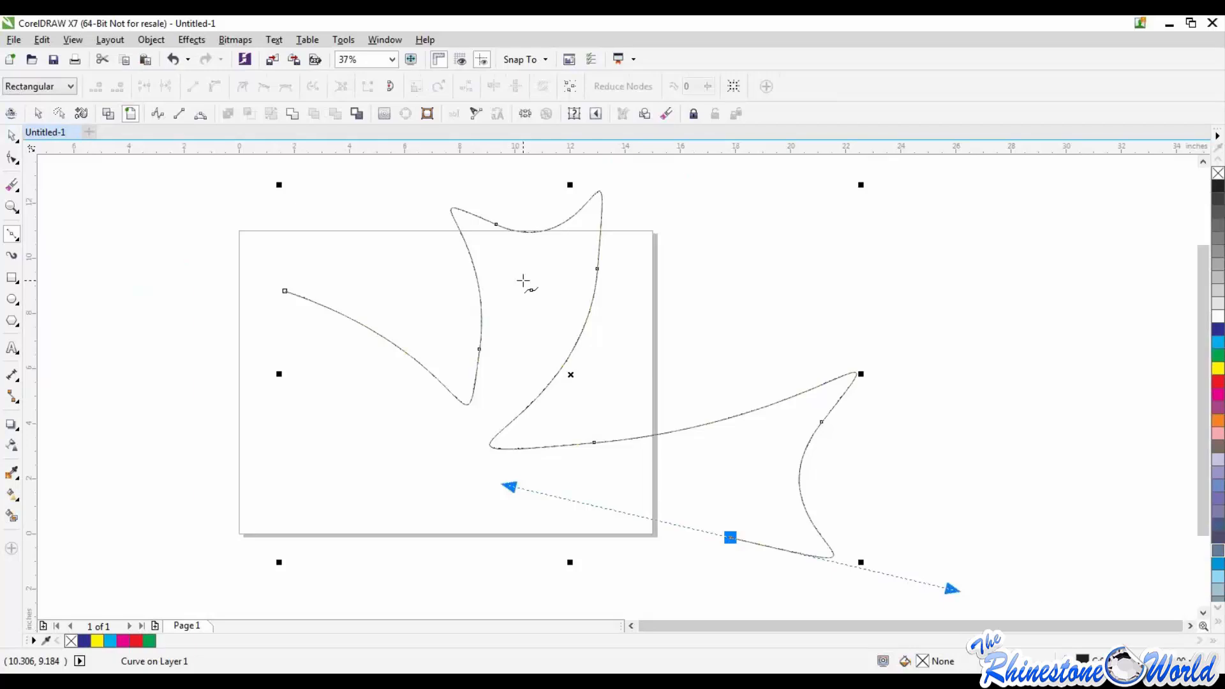
pyautogui.press('Delete')
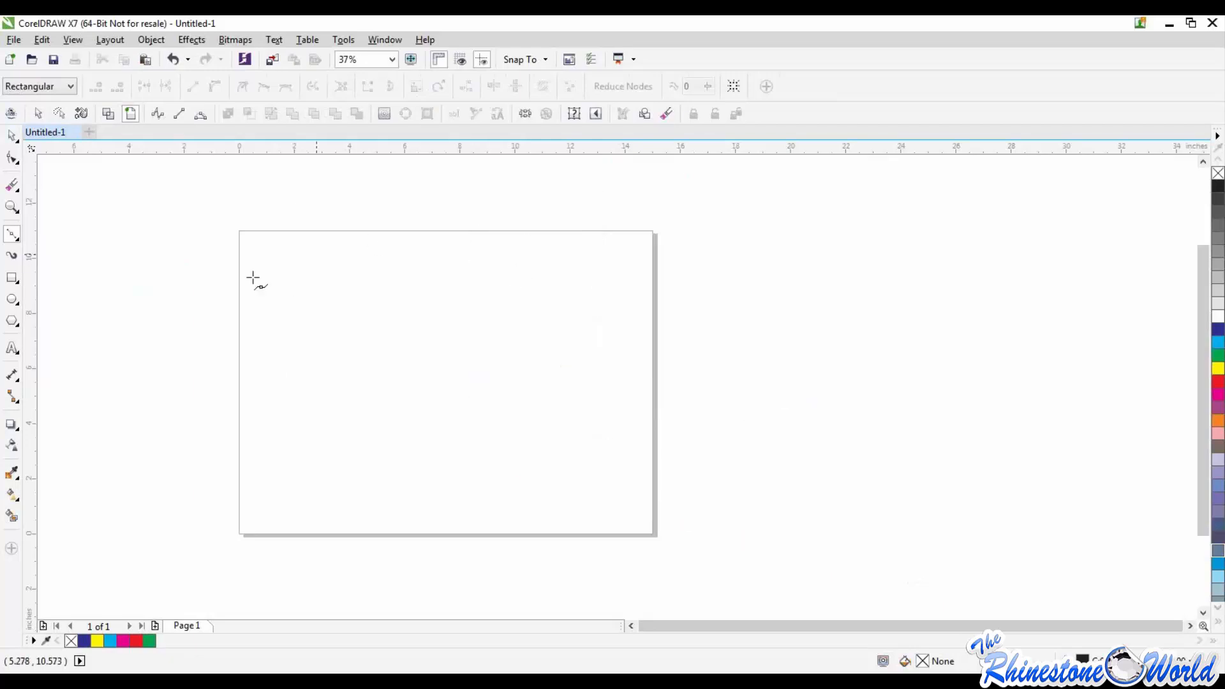
# Step: Draw a Pen tool line about 8.1 by 2.1 inches, sloping down into the page and ending in a short upward segment
pyautogui.click(18, 236)
pyautogui.click(46, 283)
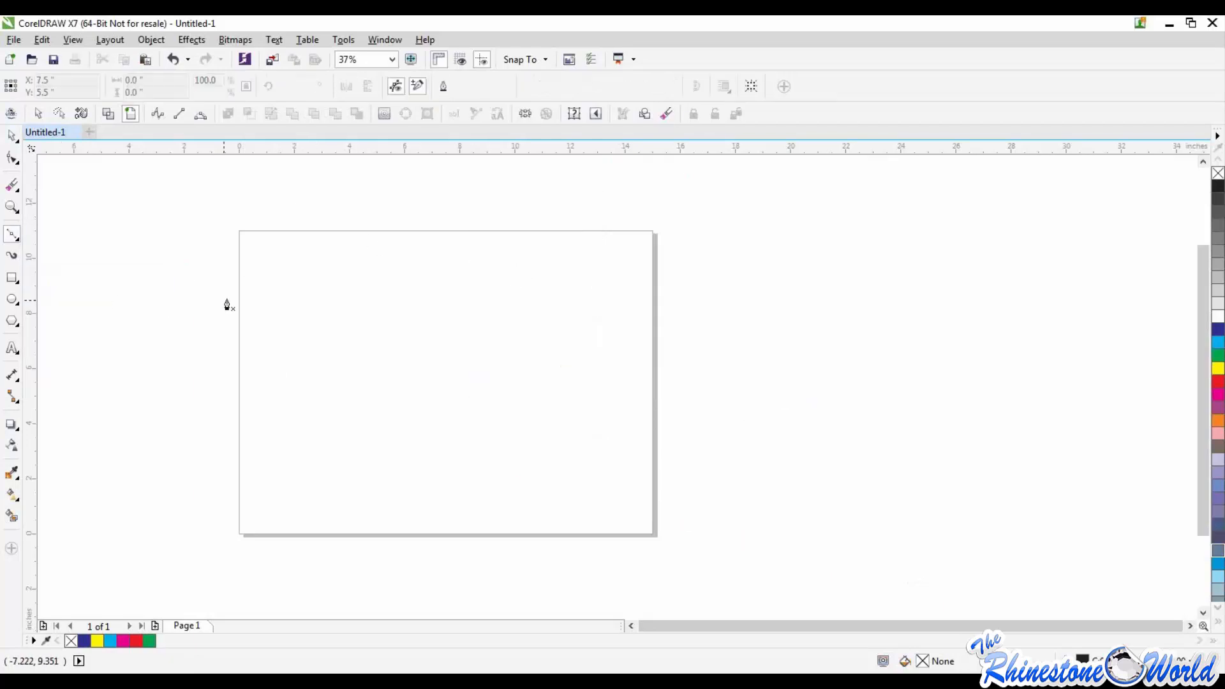
pyautogui.click(227, 298)
pyautogui.click(449, 356)
pyautogui.doubleClick(450, 347)
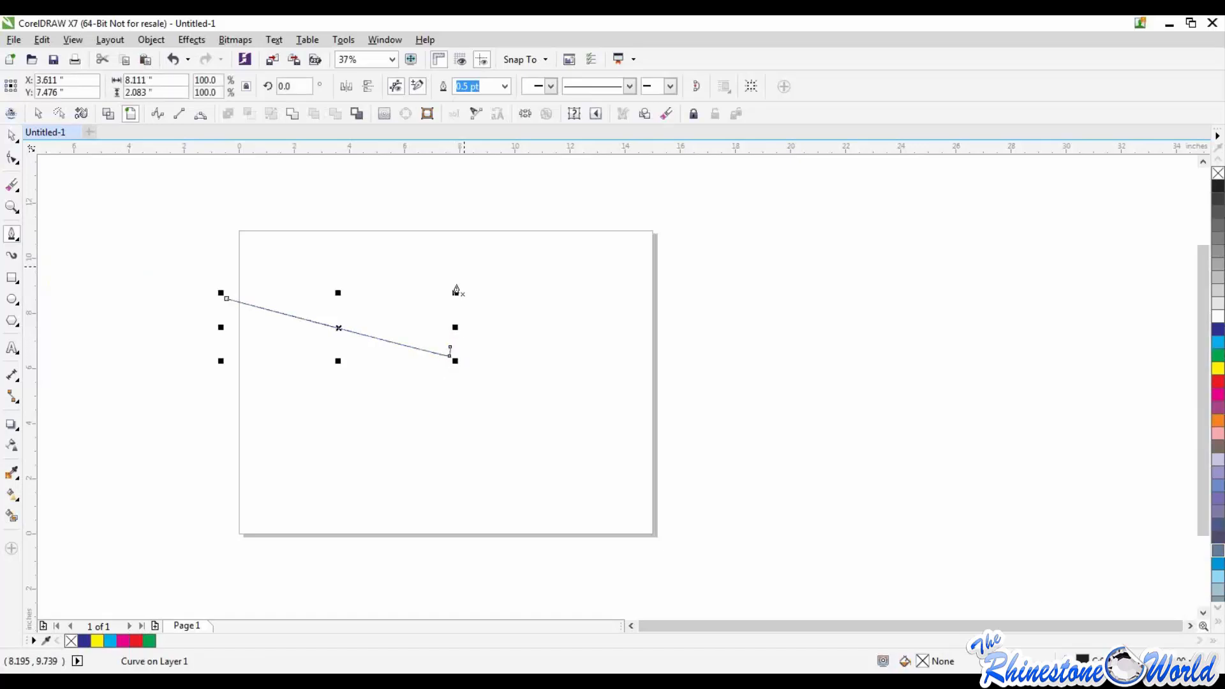
# Step: Examine the hooked end of the Pen line up close and delete the line
pyautogui.click(12, 136)
pyautogui.moveTo(201, 228); pyautogui.dragTo(478, 384)
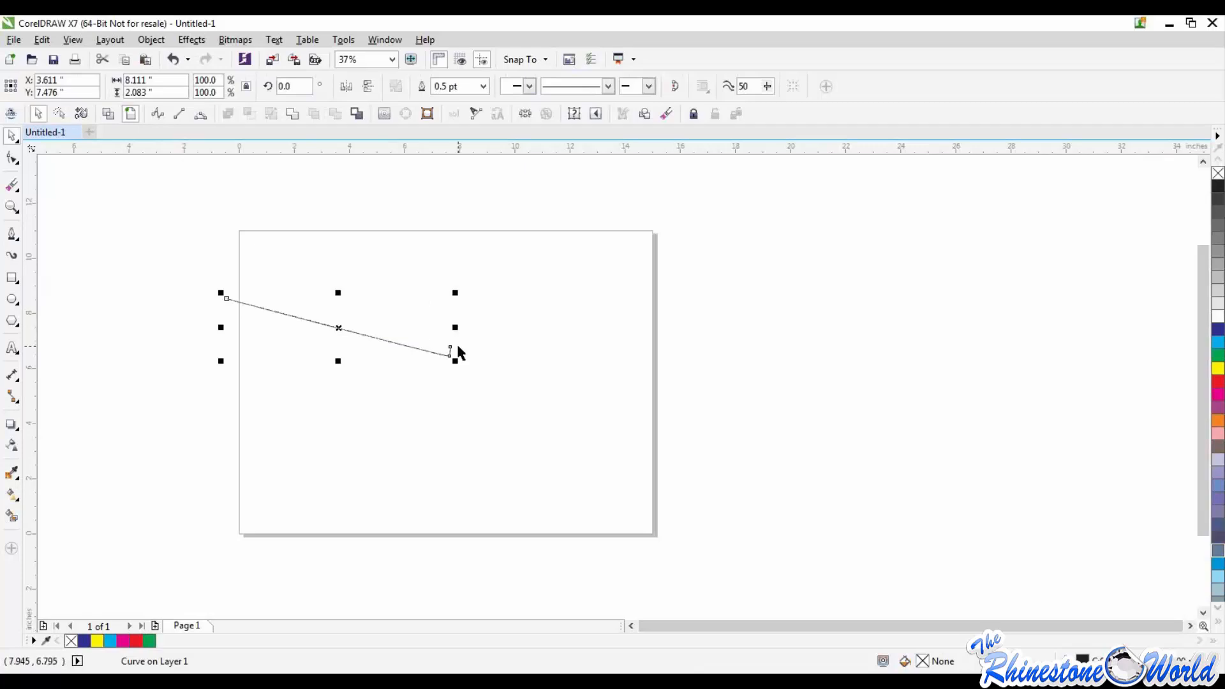
pyautogui.click(441, 345)
pyautogui.scroll(3, 441, 346)
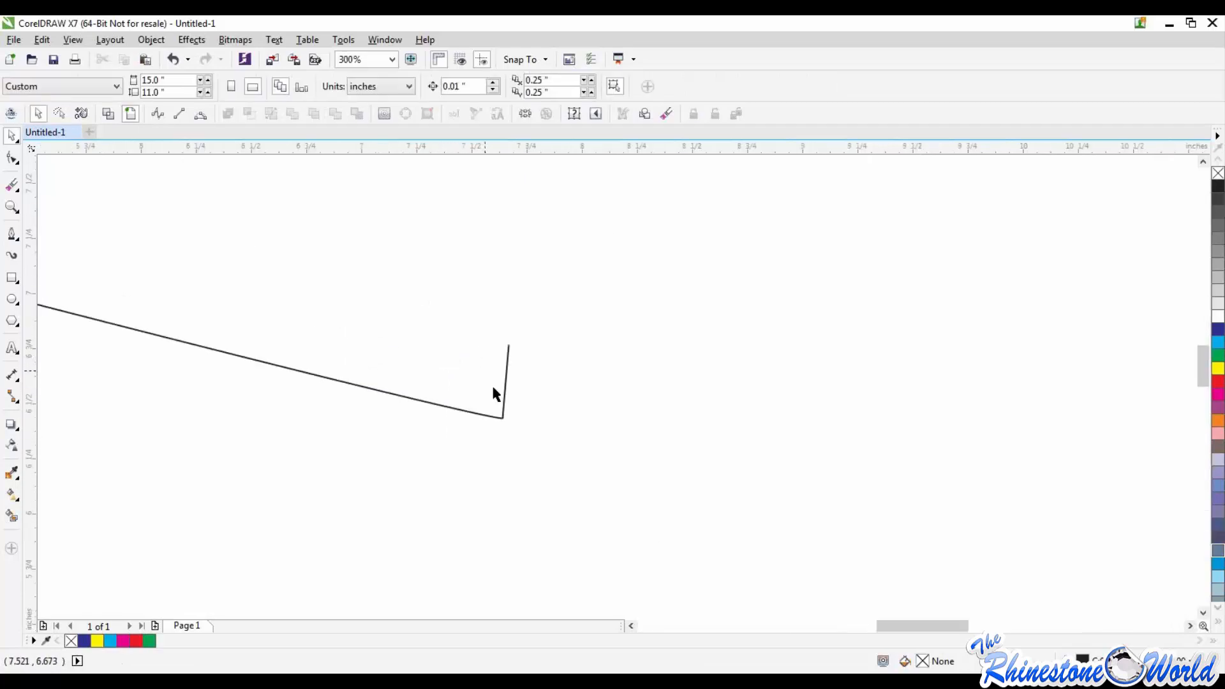
pyautogui.scroll(-2, 500, 414)
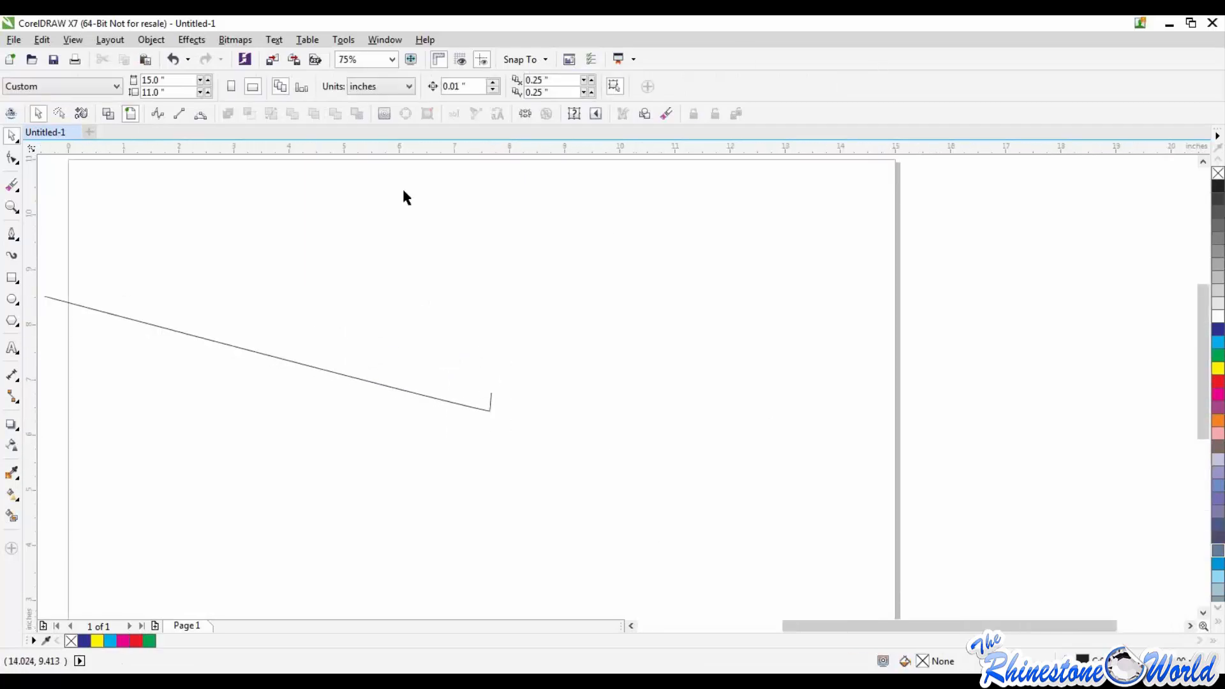
pyautogui.scroll(-3, 473, 322)
pyautogui.moveTo(361, 264); pyautogui.dragTo(595, 360)
pyautogui.press('Delete')
pyautogui.scroll(3, 518, 323)
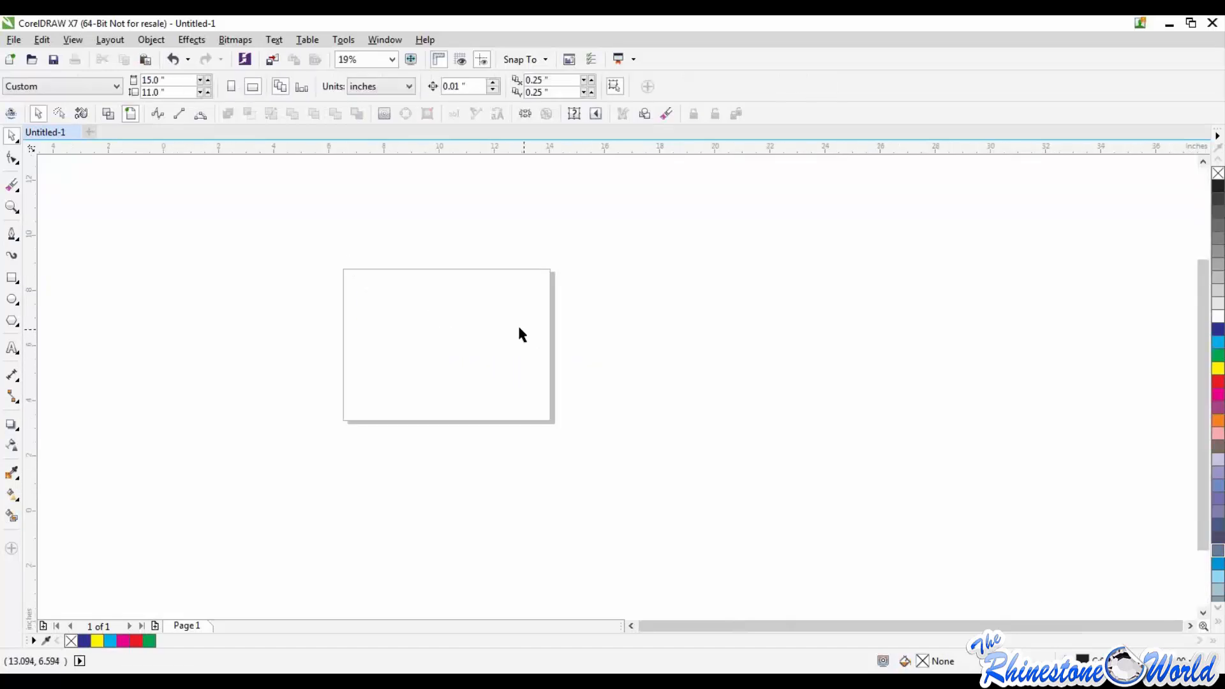
# Step: Draw an open B-Spline curve about 15.9 by 9.0 inches, looping around the page and ending just beyond its left edge
pyautogui.click(11, 234)
pyautogui.click(18, 240)
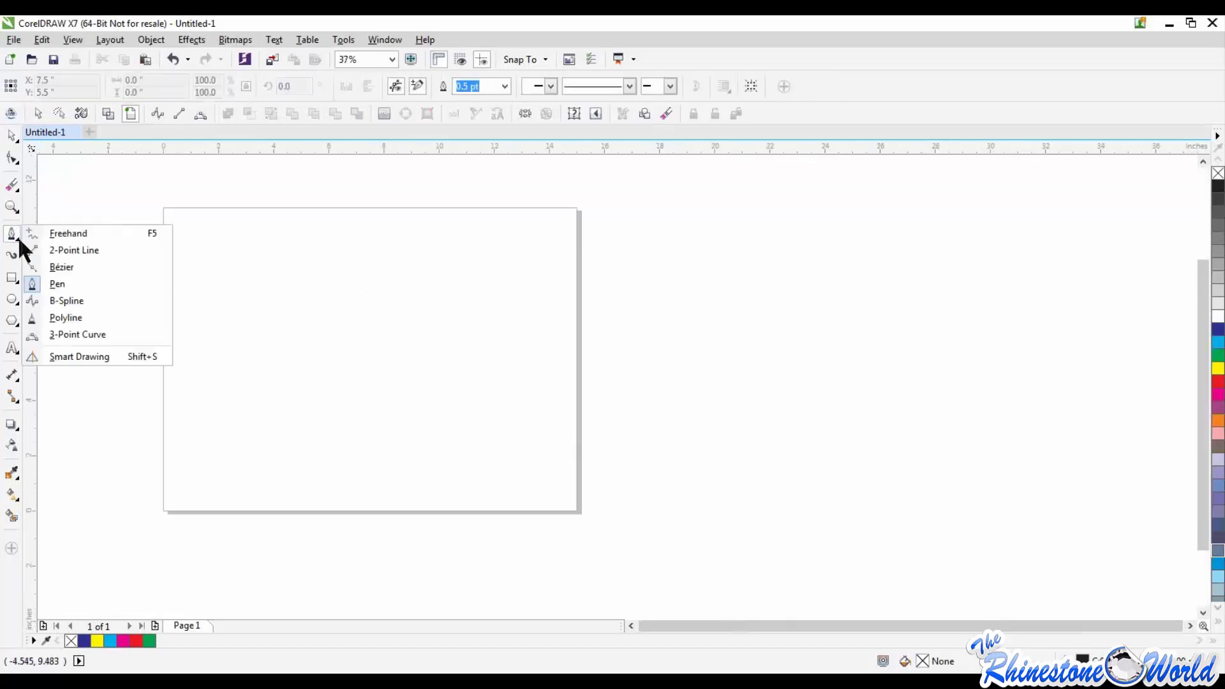
pyautogui.click(51, 284)
pyautogui.click(214, 274)
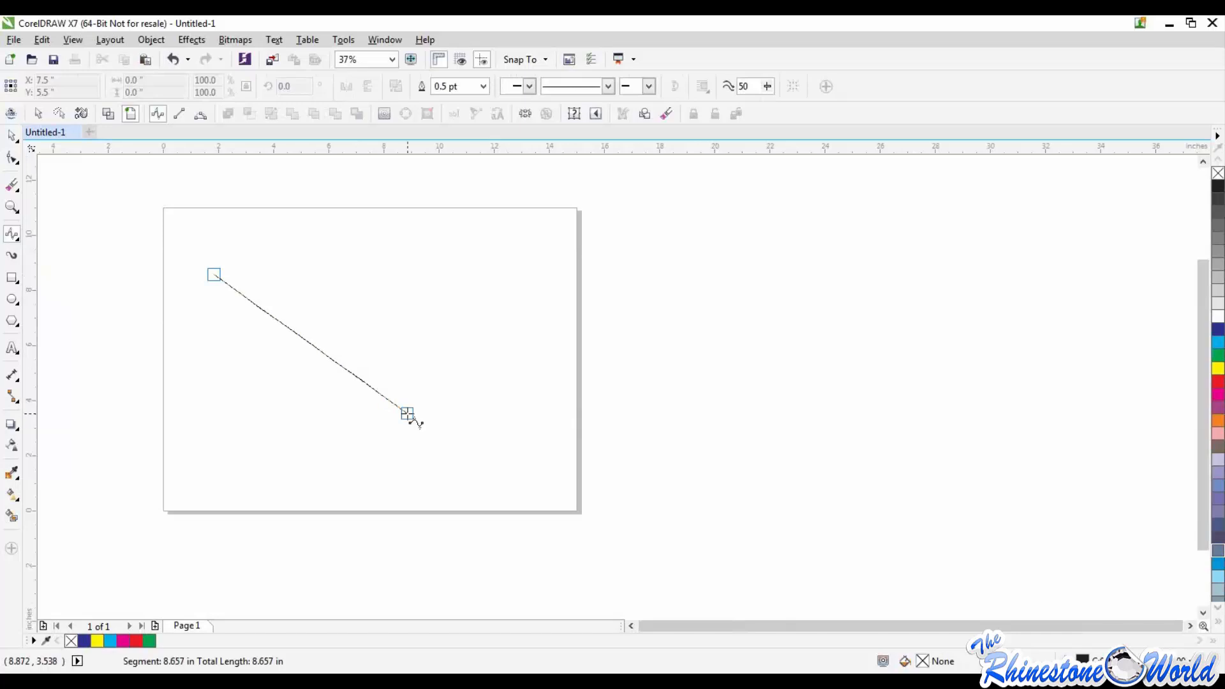
pyautogui.click(422, 404)
pyautogui.click(460, 282)
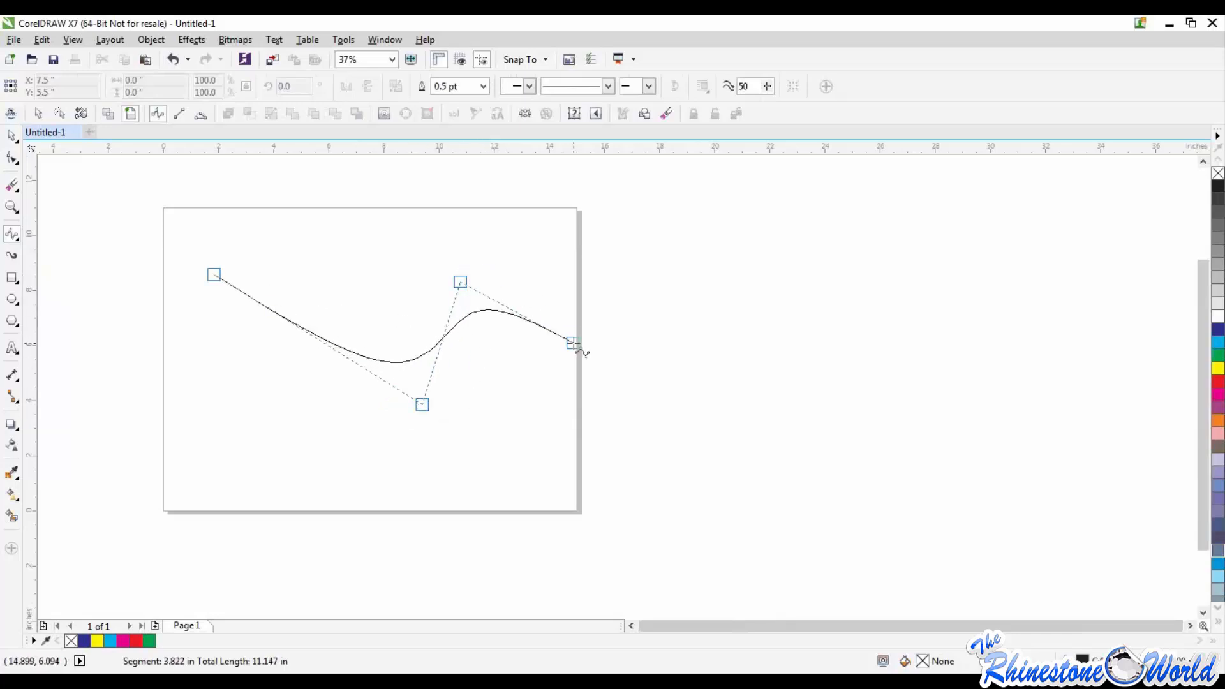
pyautogui.click(573, 343)
pyautogui.click(567, 529)
pyautogui.click(371, 526)
pyautogui.click(243, 434)
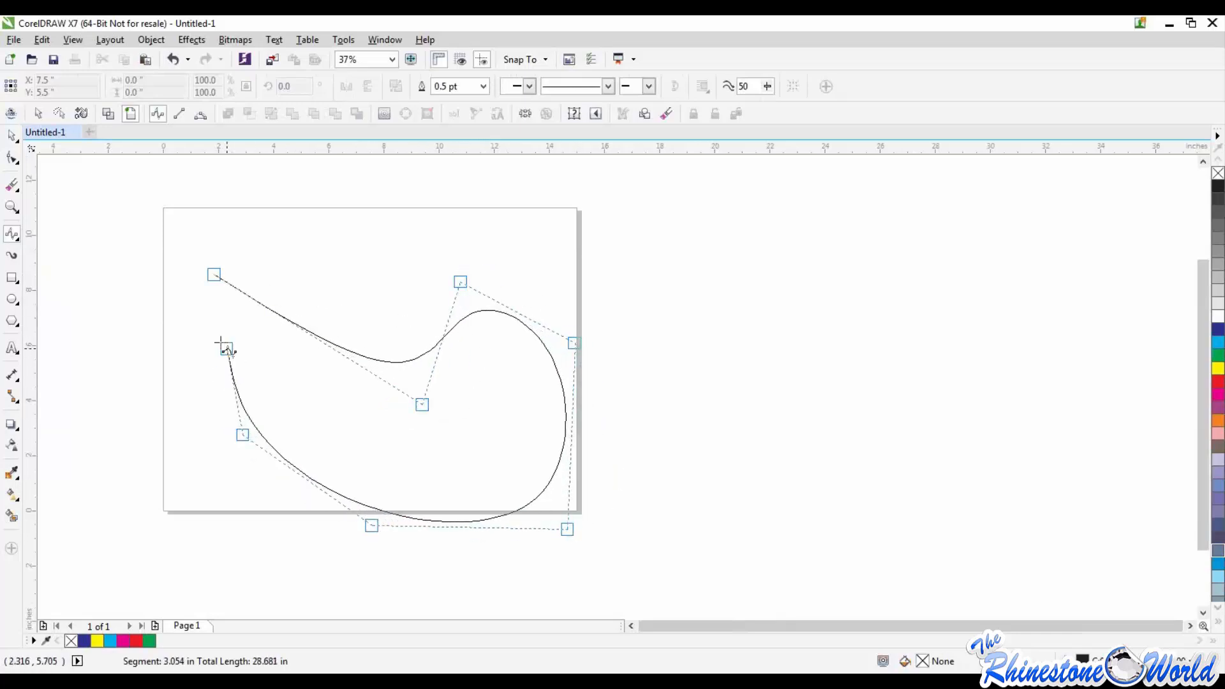
pyautogui.click(182, 332)
pyautogui.doubleClick(128, 308)
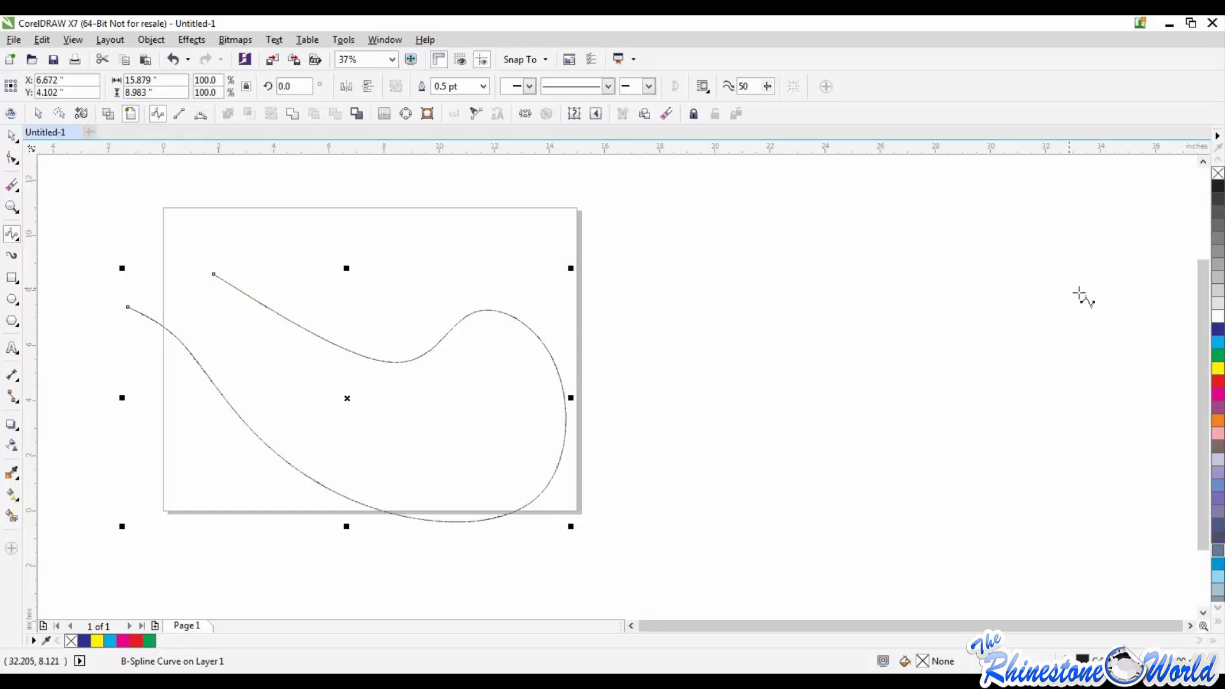
# Step: Close the B-Spline shape by extending the curve from its start point to its other open end
pyautogui.scroll(2, 170, 277)
pyautogui.scroll(-2, 156, 320)
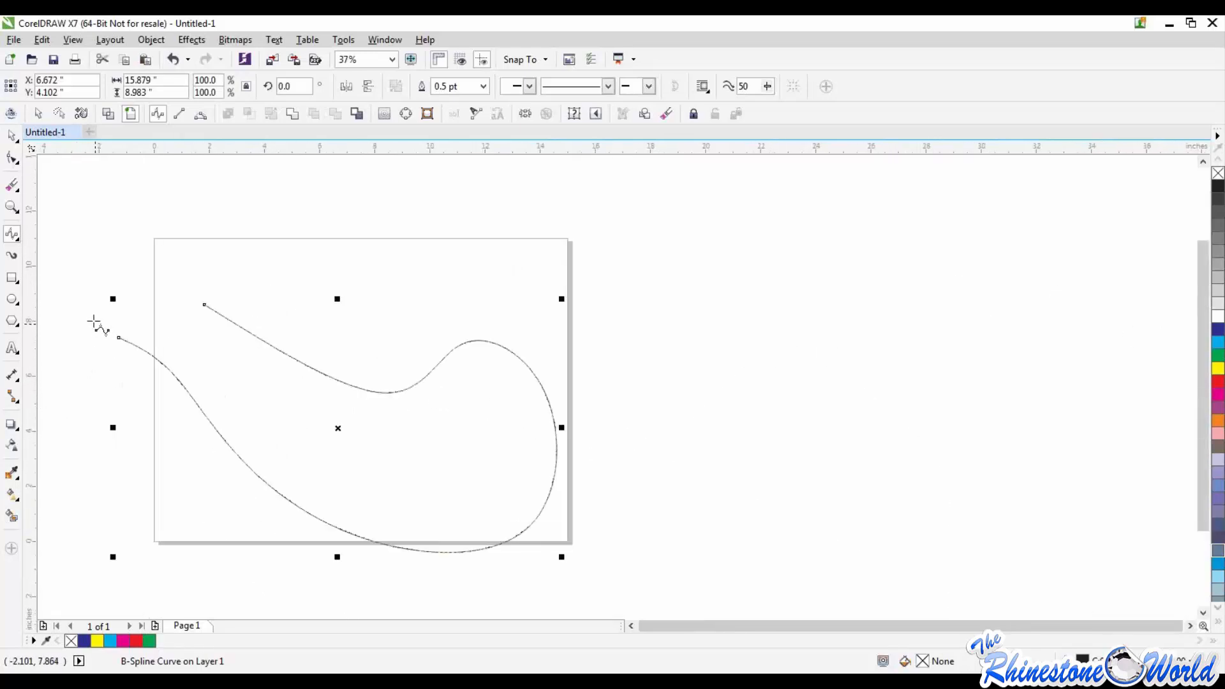
pyautogui.scroll(2, 96, 317)
pyautogui.scroll(-3, 530, 314)
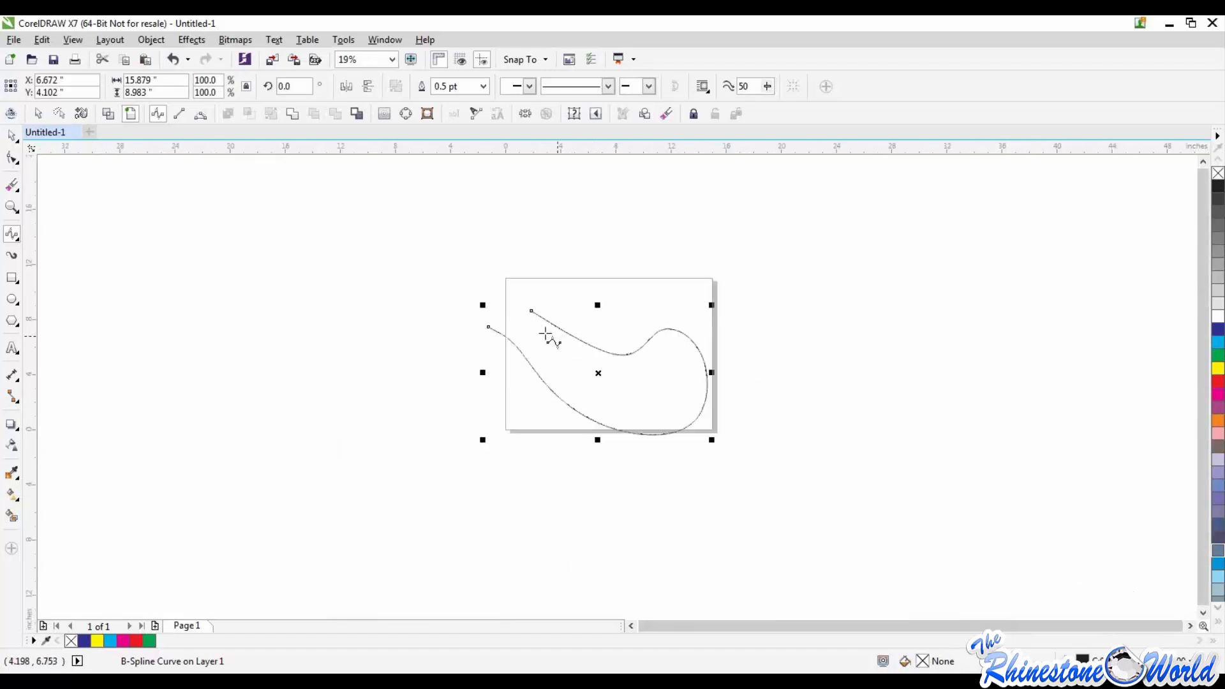
pyautogui.scroll(2, 543, 332)
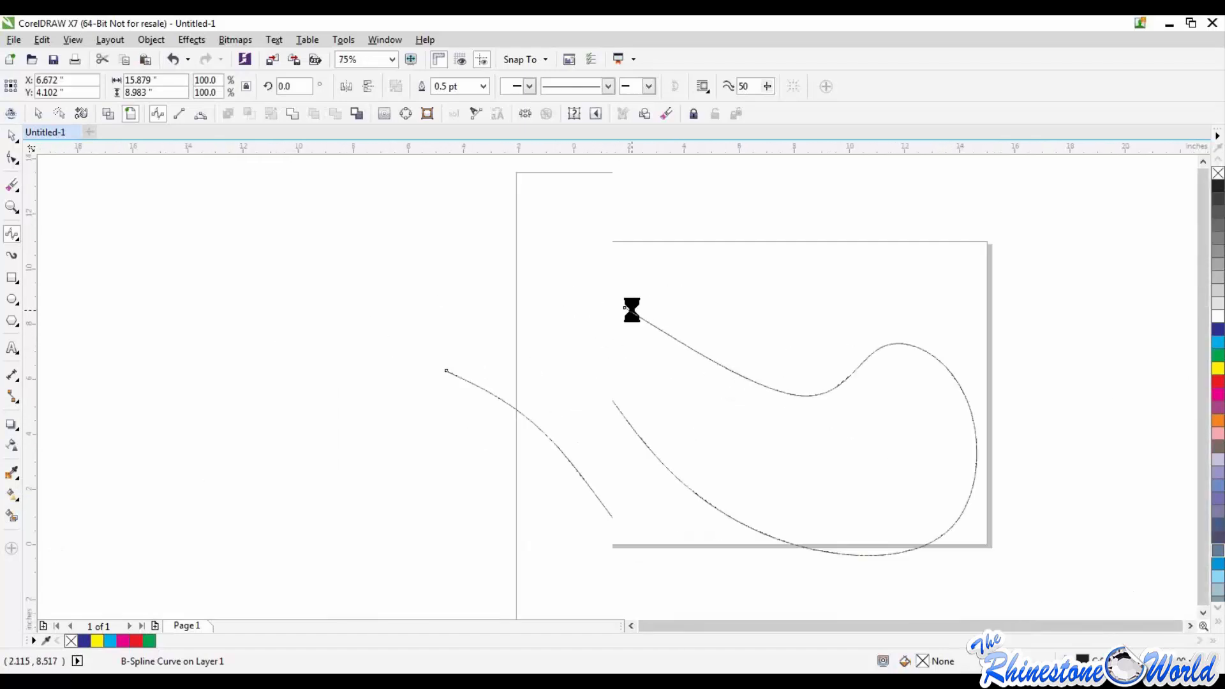
pyautogui.scroll(-2, 632, 311)
pyautogui.scroll(2, 642, 324)
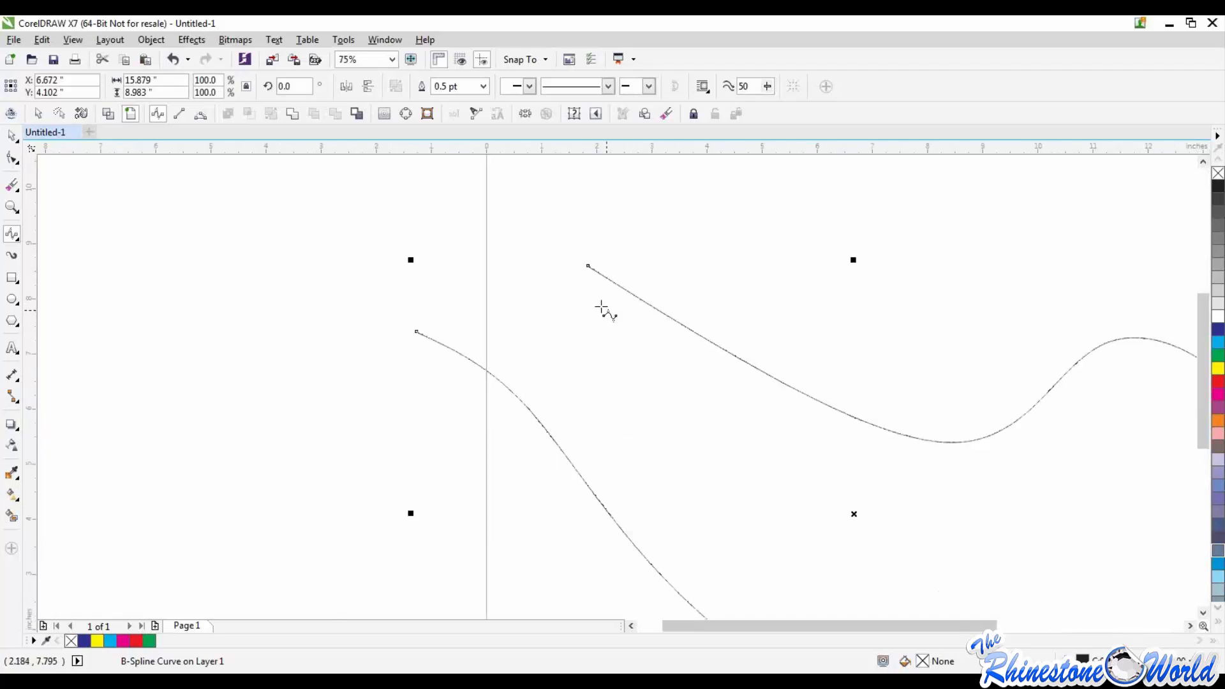
pyautogui.click(588, 265)
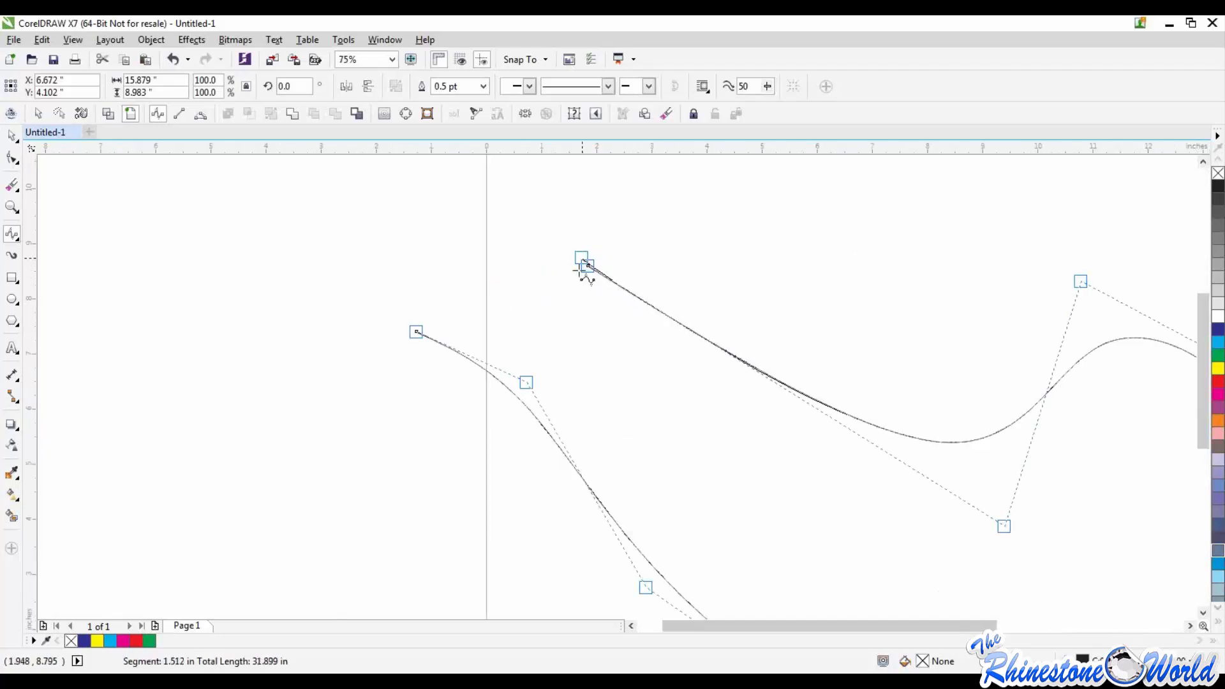
pyautogui.click(412, 333)
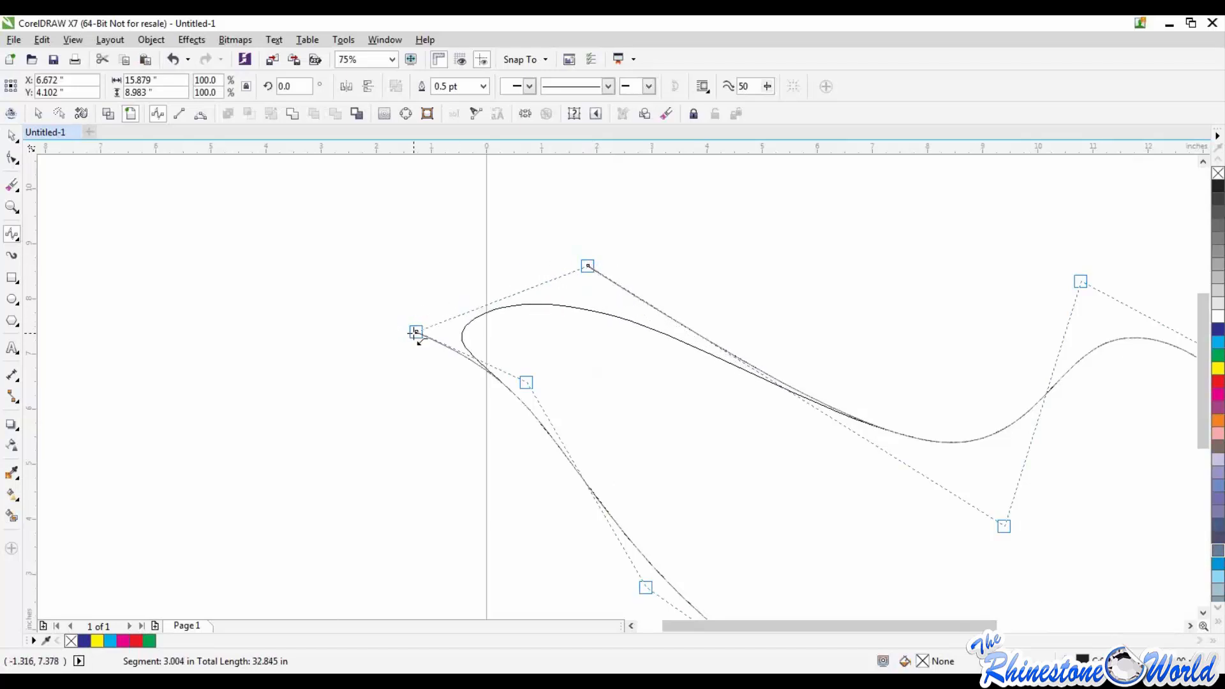
pyautogui.scroll(-4, 410, 386)
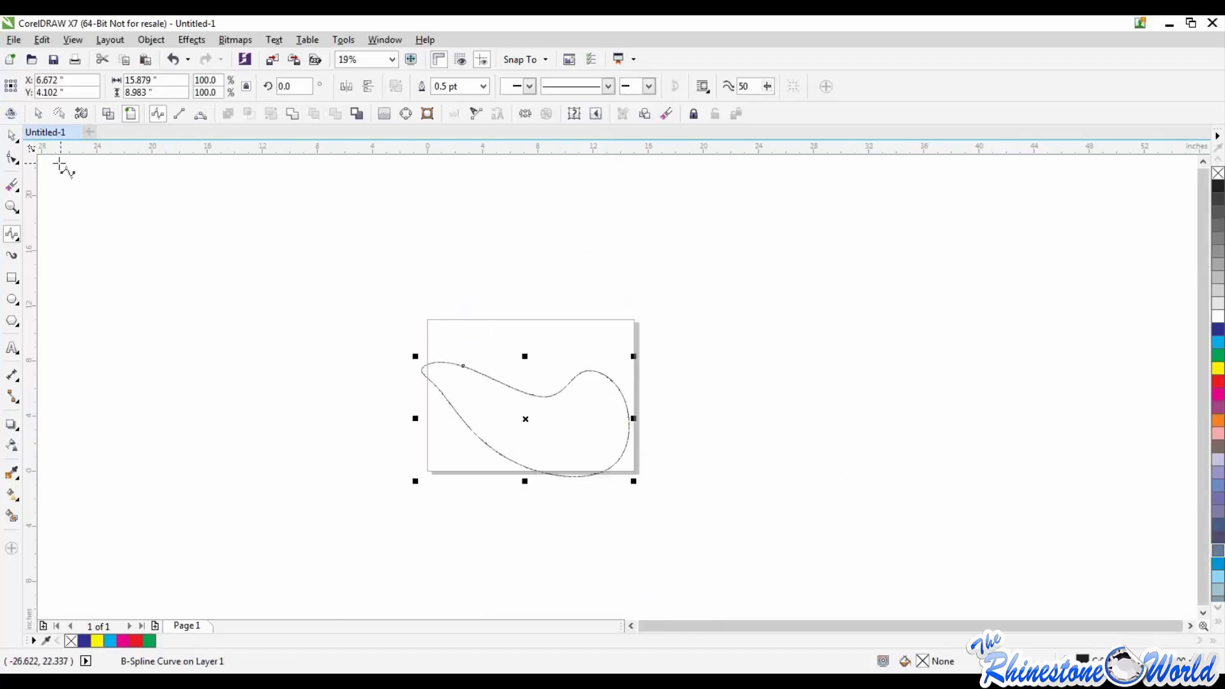
# Step: Fill the closed B-Spline shape with green and deselect it
pyautogui.click(12, 136)
pyautogui.click(1218, 356)
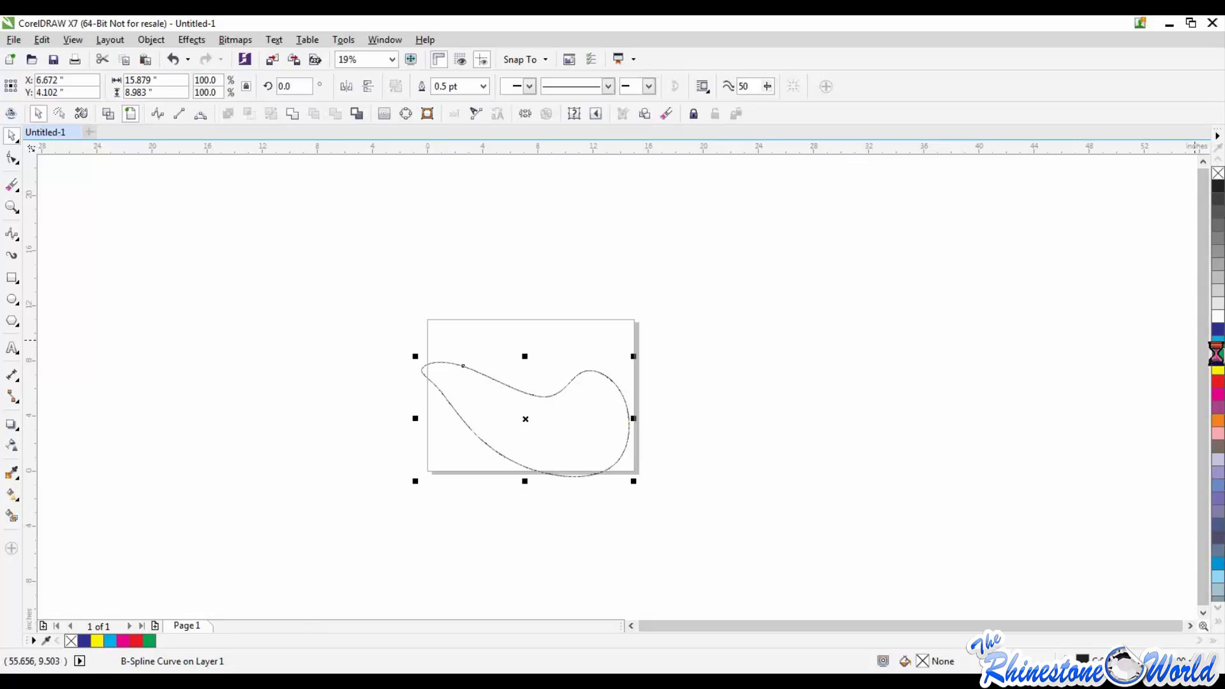
pyautogui.press('Escape')
pyautogui.scroll(4, 517, 418)
pyautogui.scroll(-2, 381, 339)
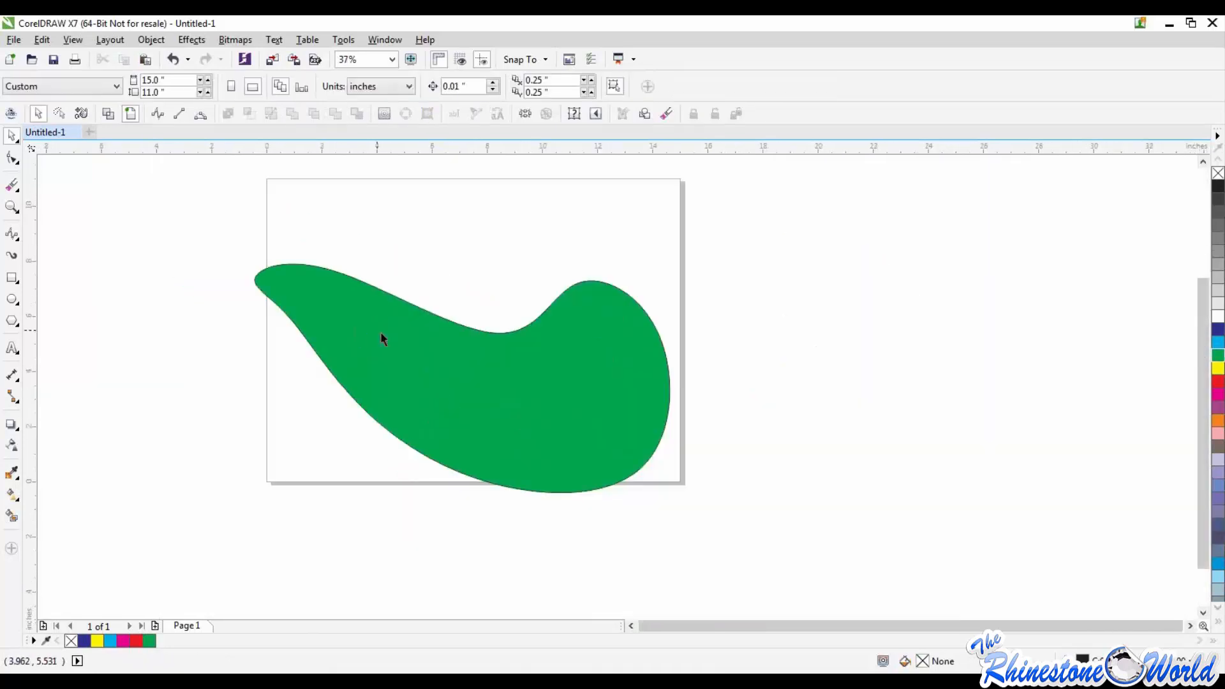
# Step: Move the green shape to about X 13.94, Y 5.62 inches, across the page's right edge, and delete it
pyautogui.moveTo(538, 352); pyautogui.dragTo(759, 294)
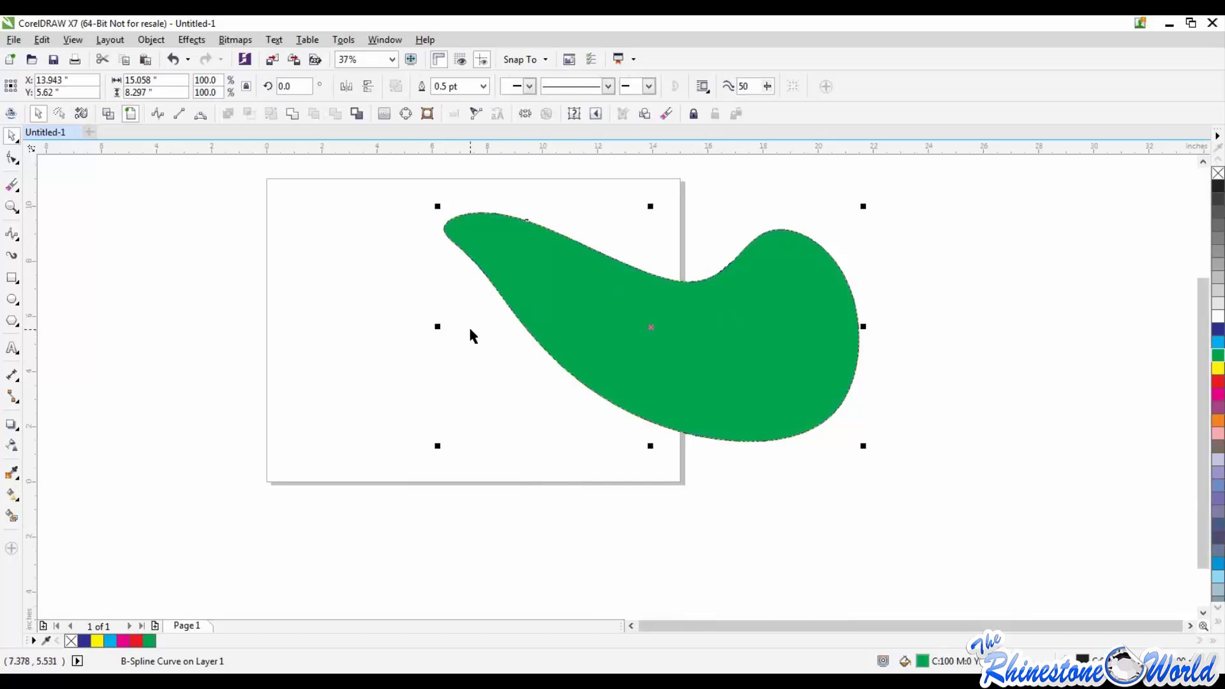
pyautogui.click(415, 373)
pyautogui.click(593, 356)
pyautogui.press('Delete')
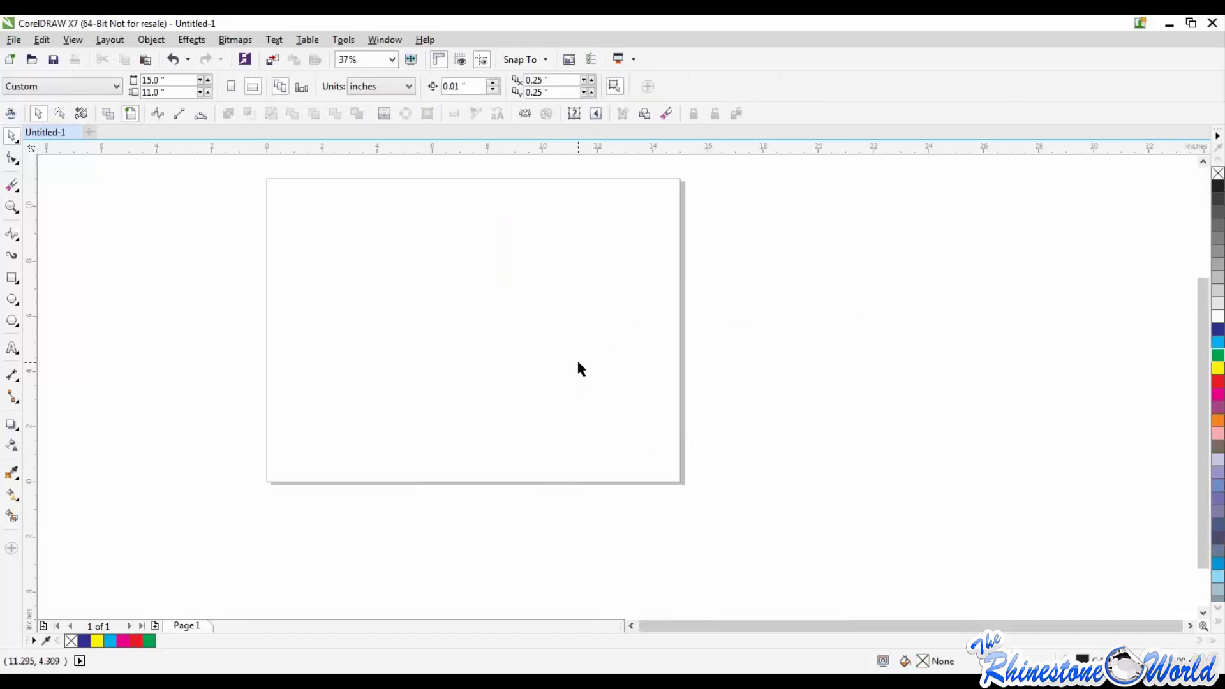
# Step: Draw a nearly flat 3-Point Curve about 9.3 inches wide across the middle of the page
pyautogui.scroll(-2, 576, 358)
pyautogui.scroll(2, 436, 339)
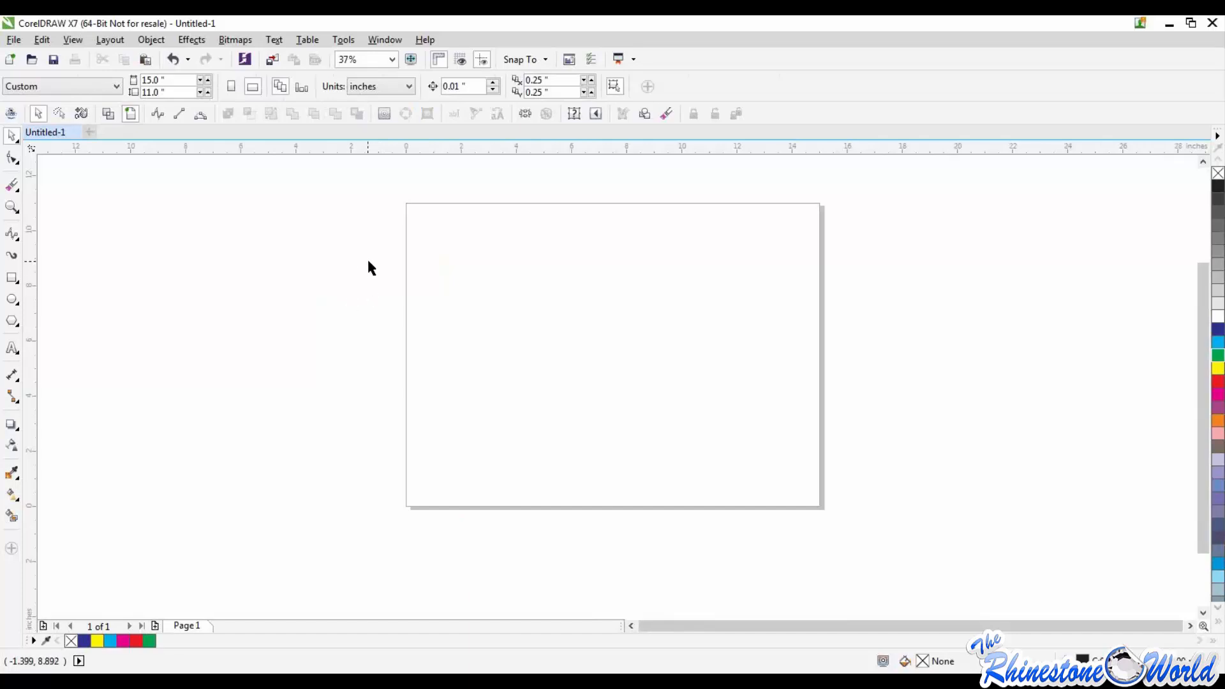
pyautogui.click(15, 237)
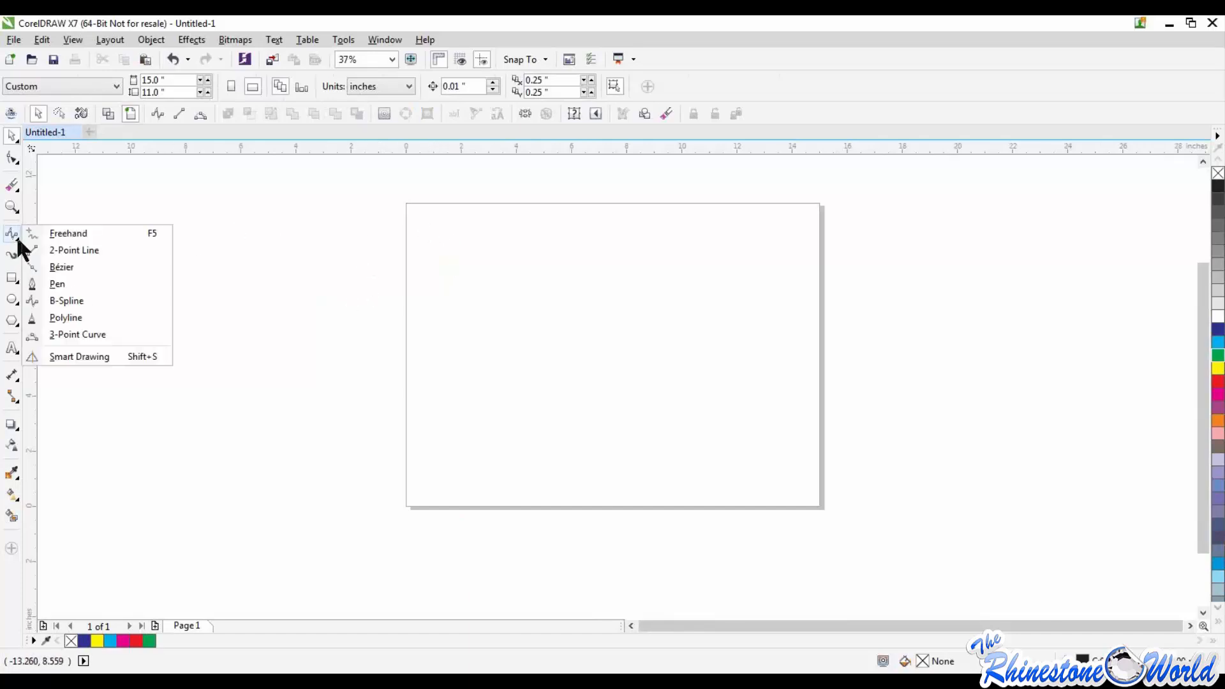
pyautogui.click(72, 336)
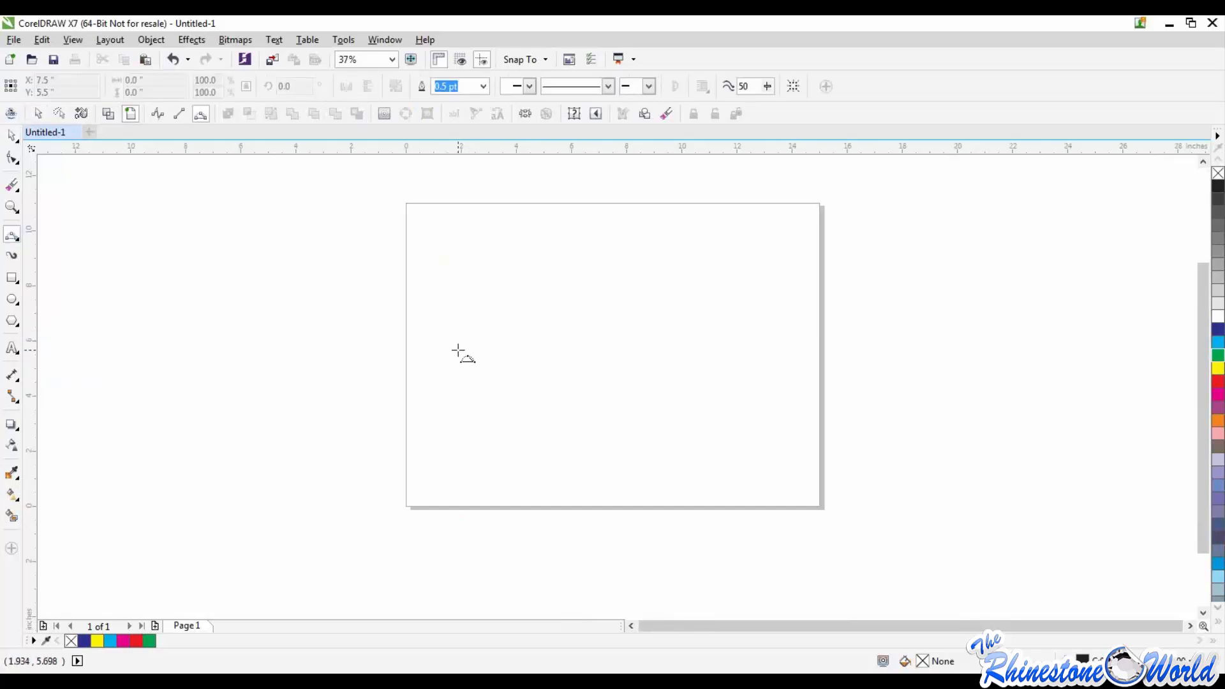
pyautogui.moveTo(459, 351); pyautogui.dragTo(716, 355)
pyautogui.click(715, 356)
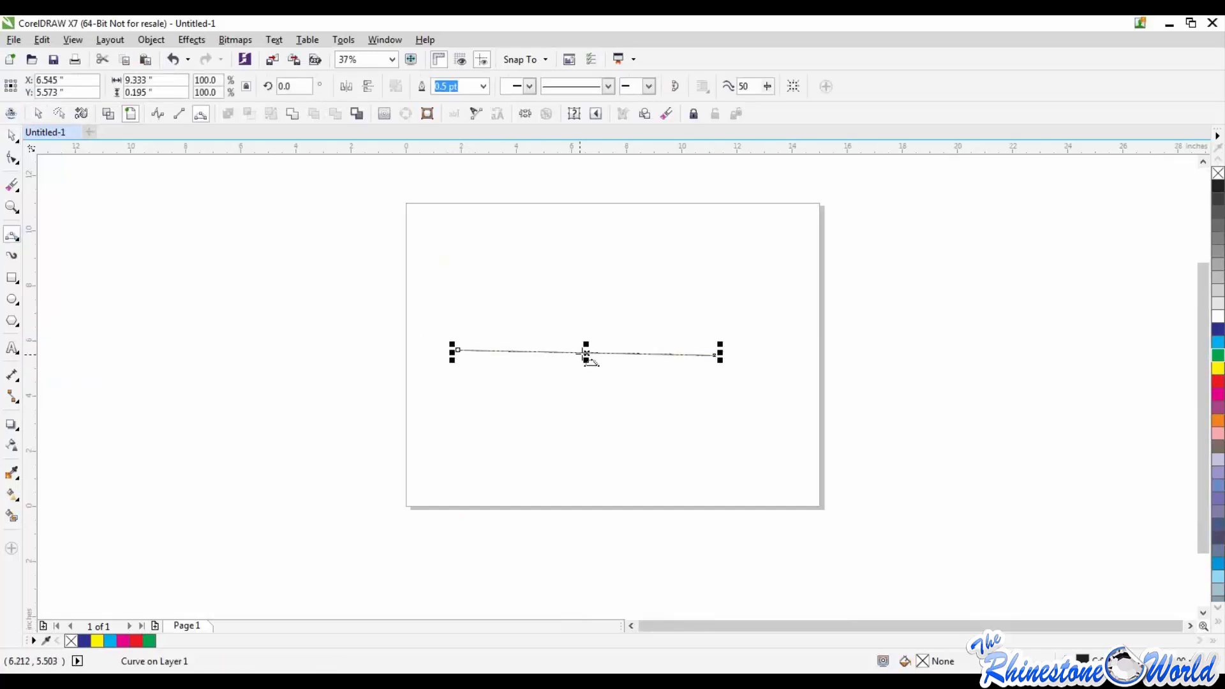
# Step: Move the 3-Point Curve to the upper part of the page and bend it into an arch by relocating its start node and control handle
pyautogui.moveTo(585, 353); pyautogui.dragTo(602, 268)
pyautogui.press('F10')
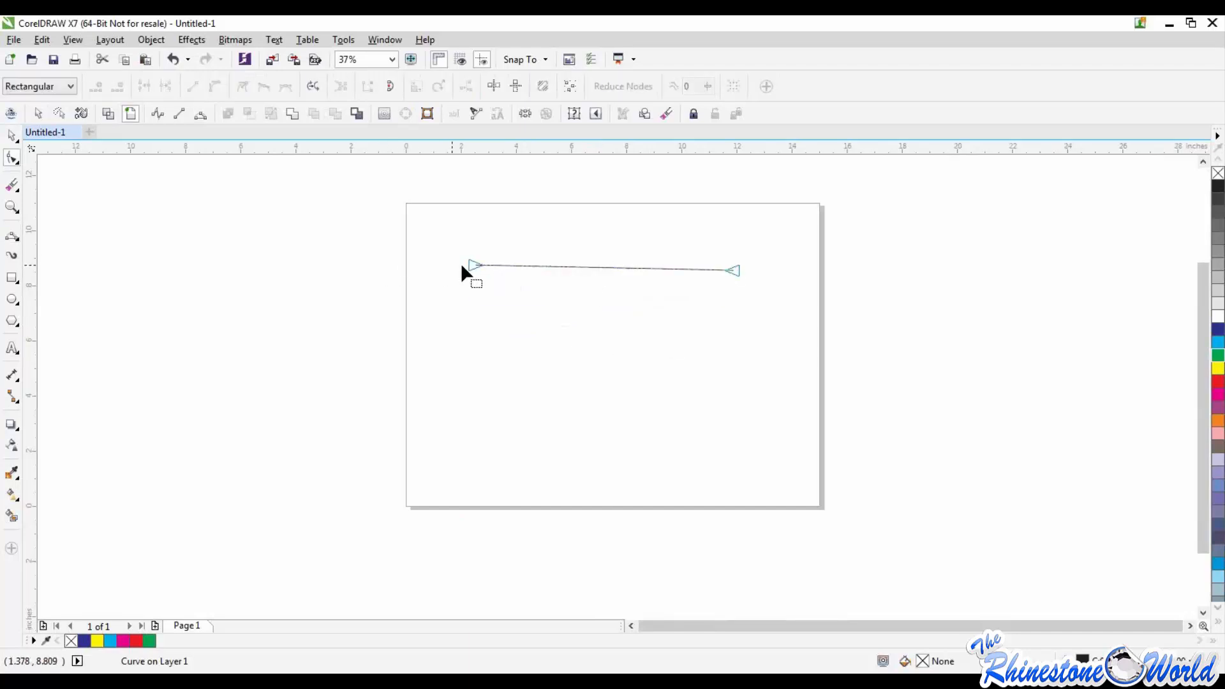
pyautogui.moveTo(473, 265); pyautogui.dragTo(600, 386)
pyautogui.moveTo(768, 387); pyautogui.dragTo(537, 174)
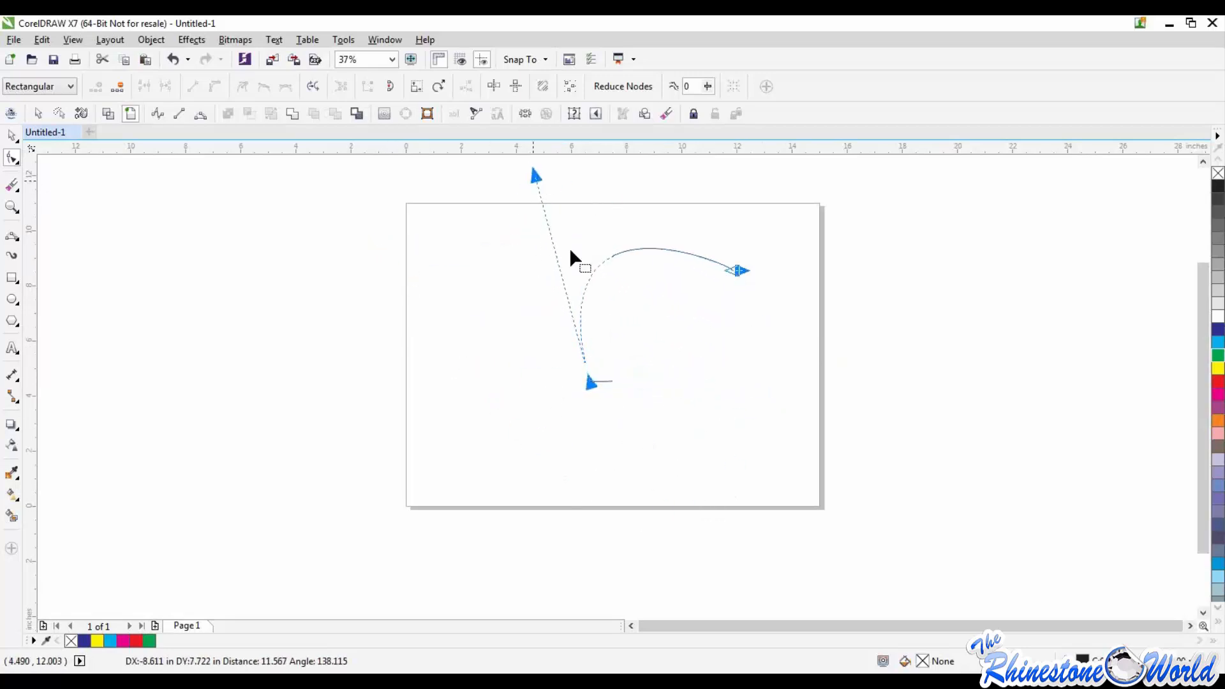
# Step: Delete the arched curve and return to the Pick tool
pyautogui.press('Delete')
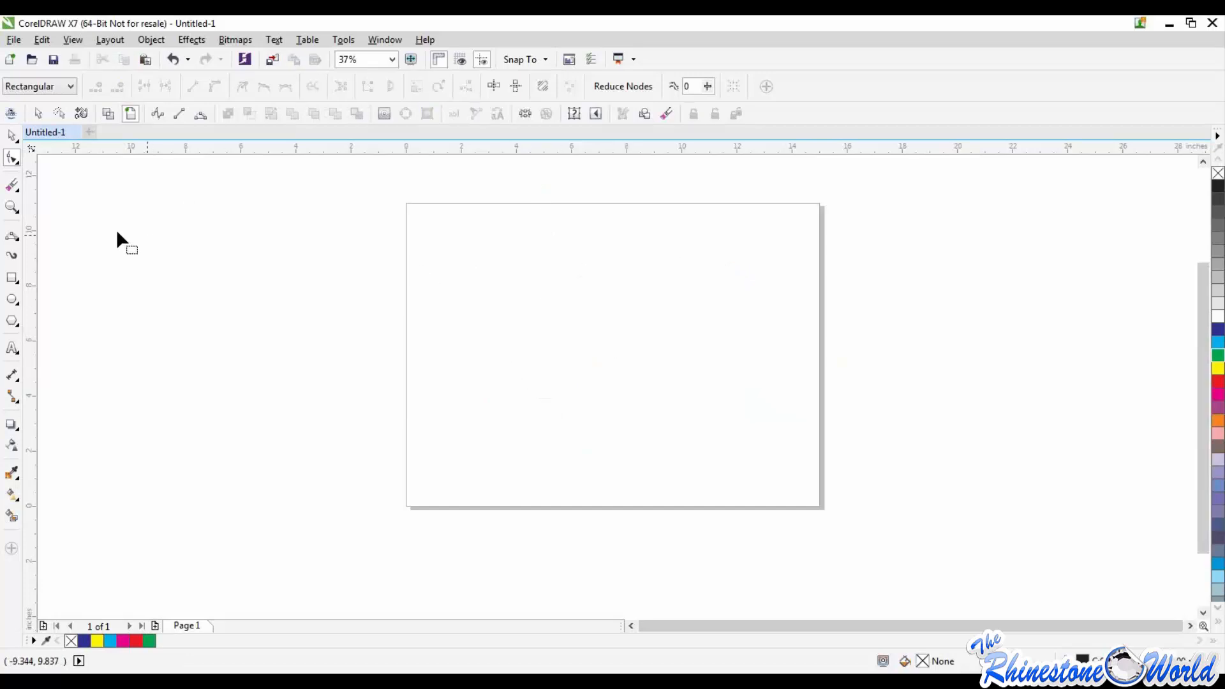
pyautogui.press('space')
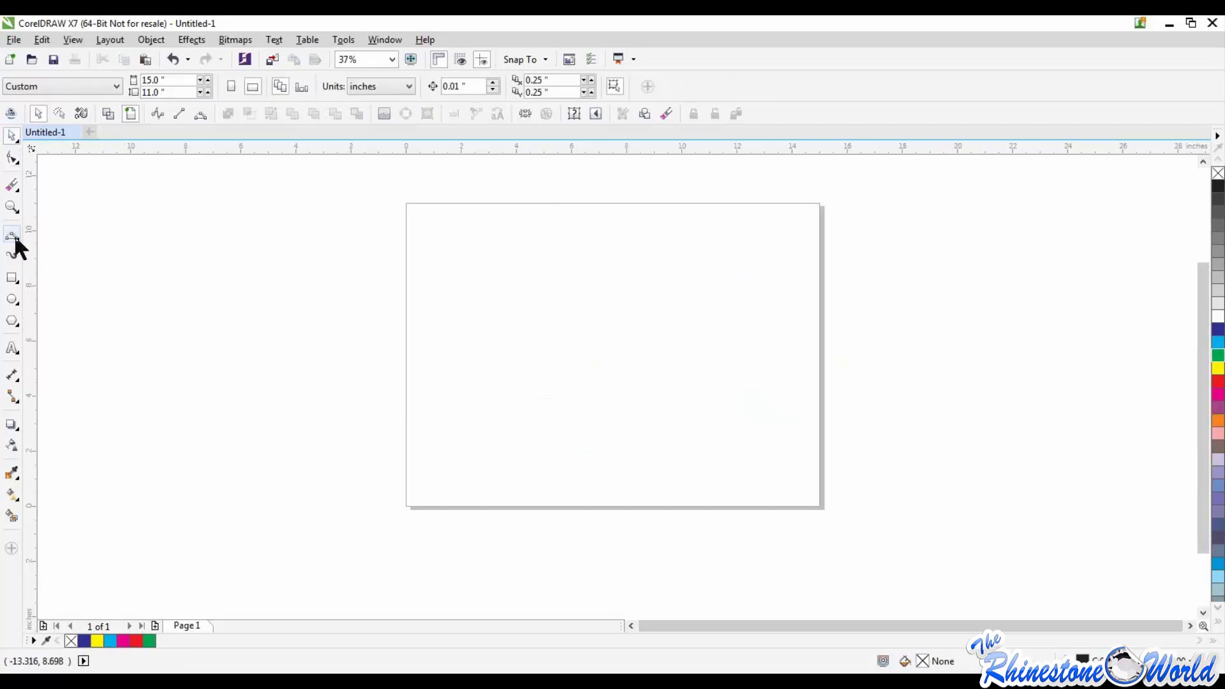
pyautogui.hotkey('ctrl', 'z')
pyautogui.press('space')
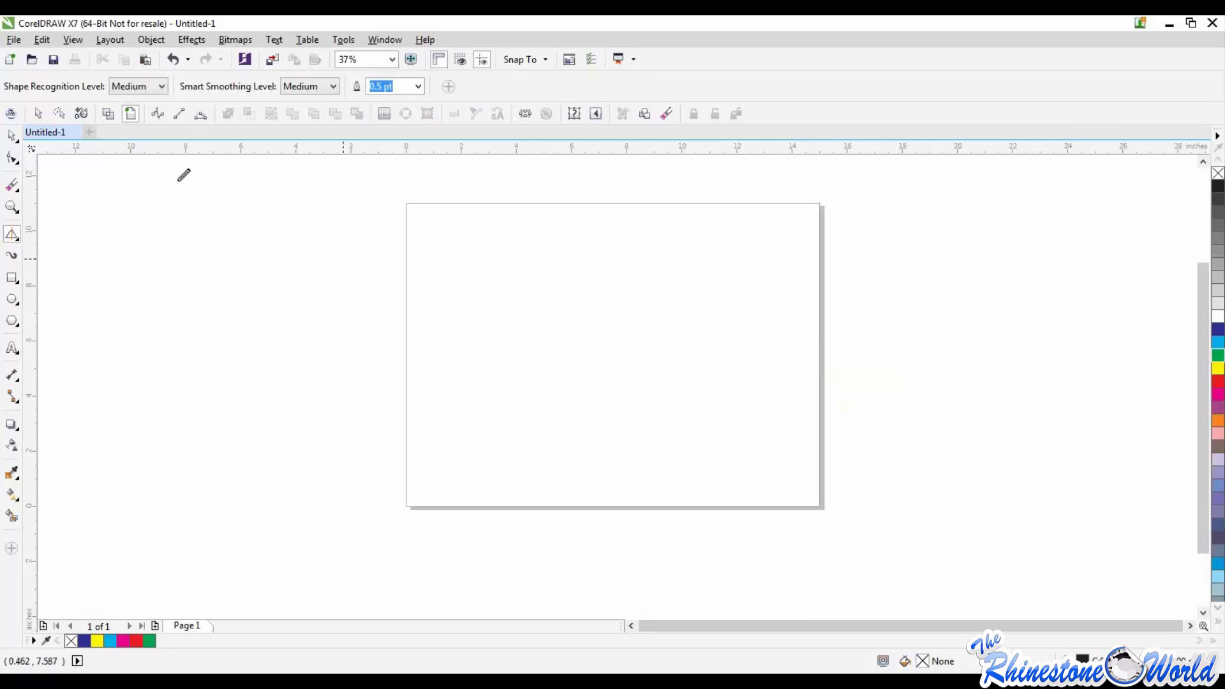
pyautogui.click(12, 136)
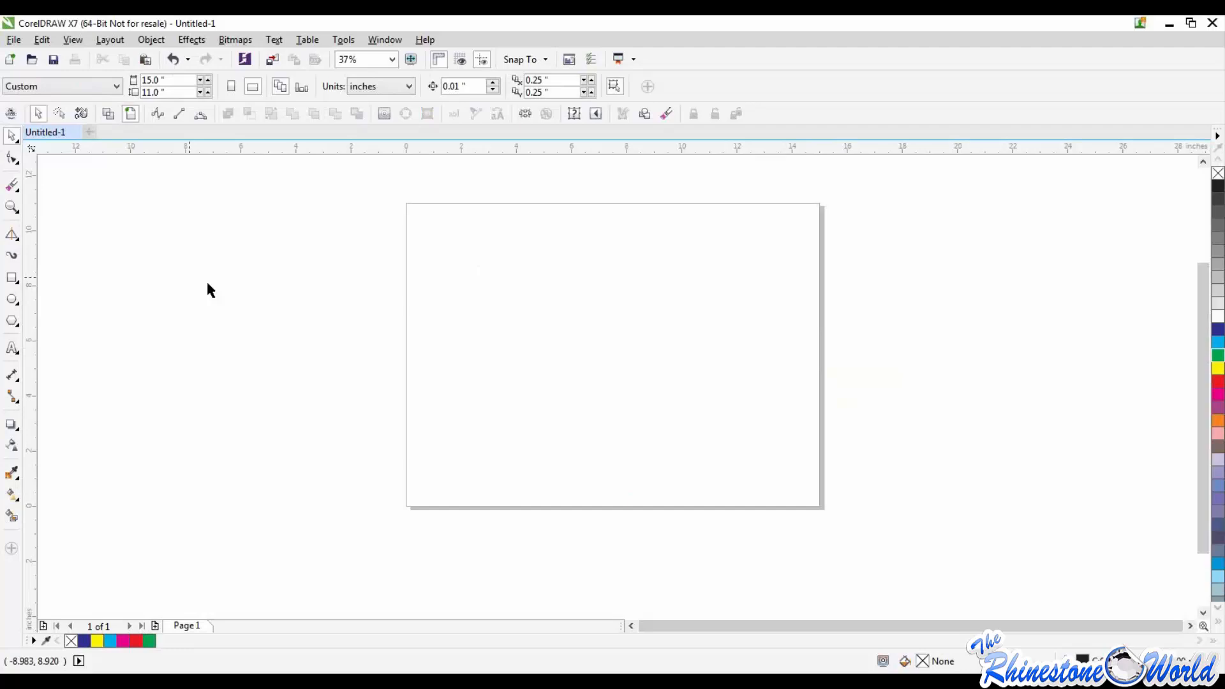
# Step: Draw an open, sideways U-shaped B-Spline about 8.8 inches wide and 3.75 inches tall across the page
pyautogui.click(17, 238)
pyautogui.click(18, 238)
pyautogui.click(18, 236)
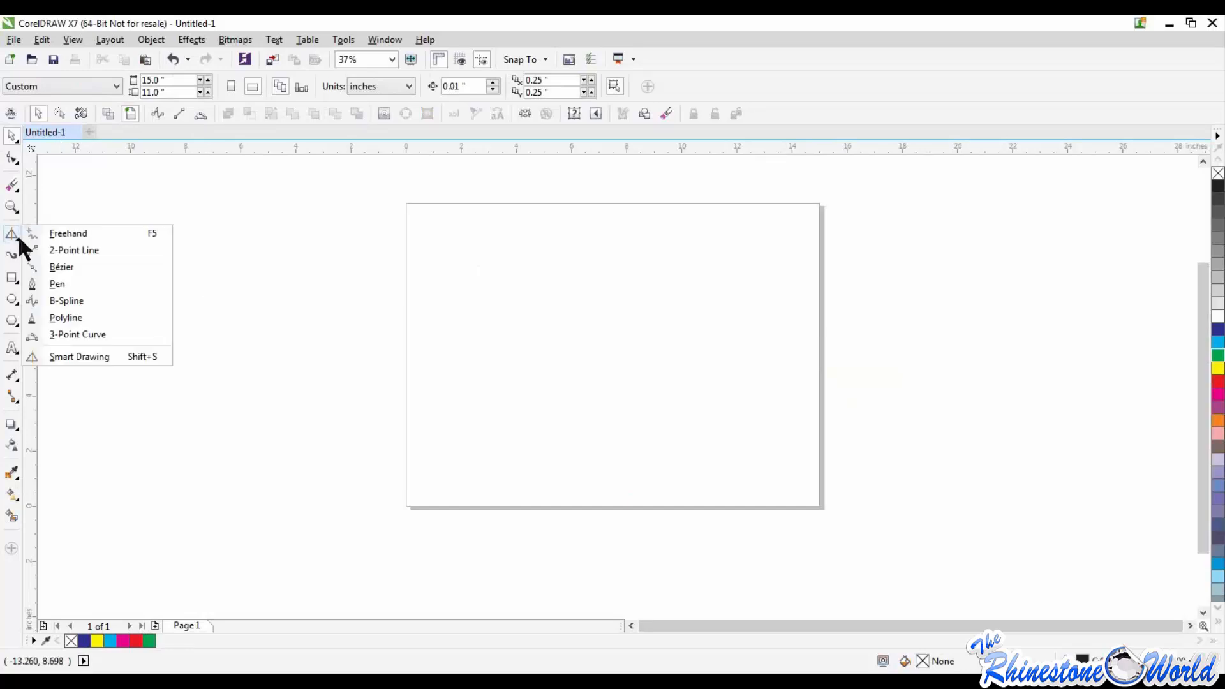
pyautogui.click(18, 235)
pyautogui.click(18, 236)
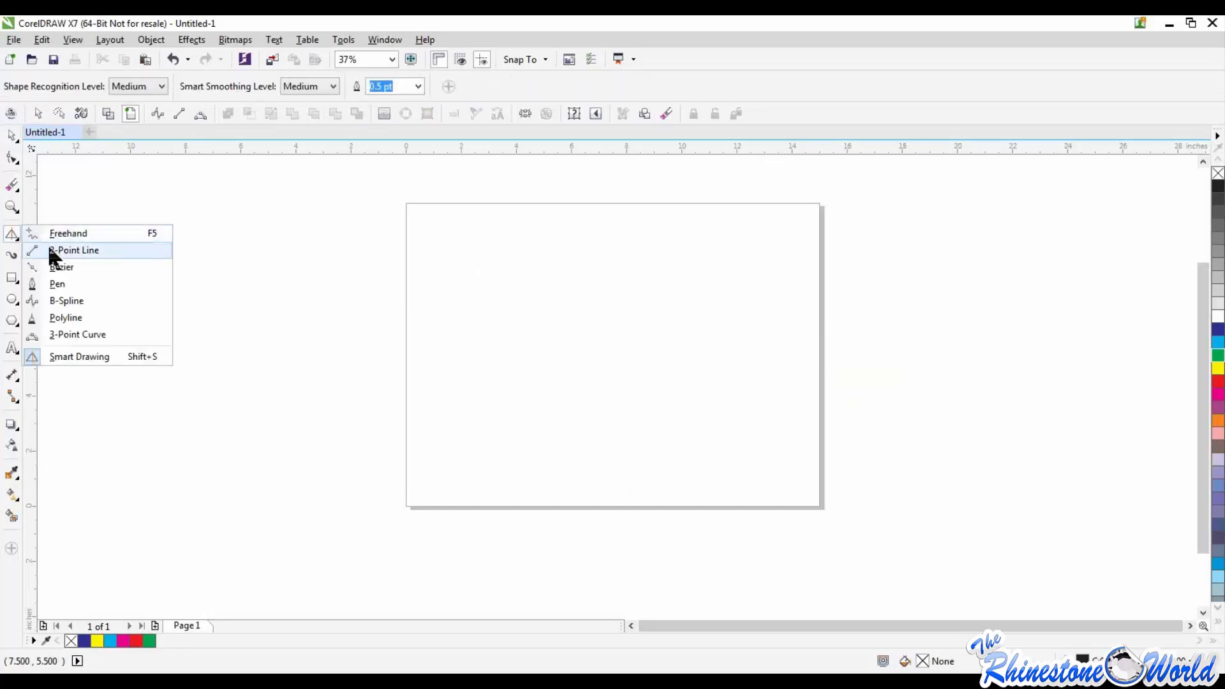
pyautogui.click(60, 317)
pyautogui.click(490, 366)
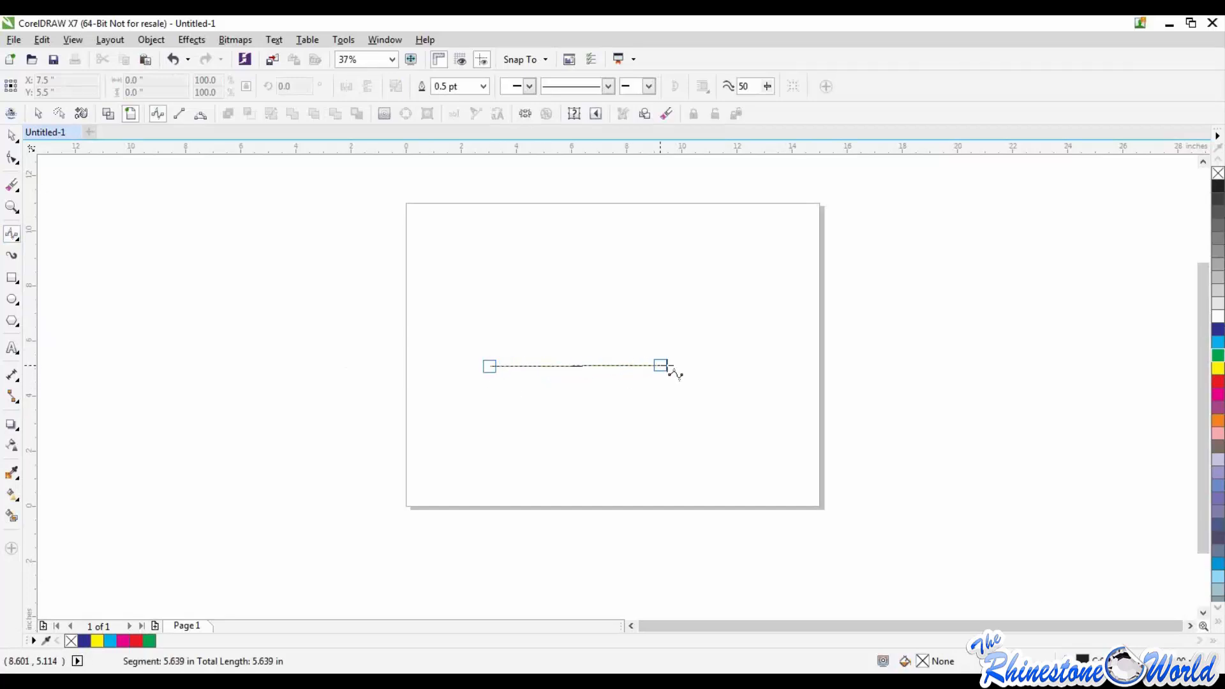
pyautogui.click(733, 366)
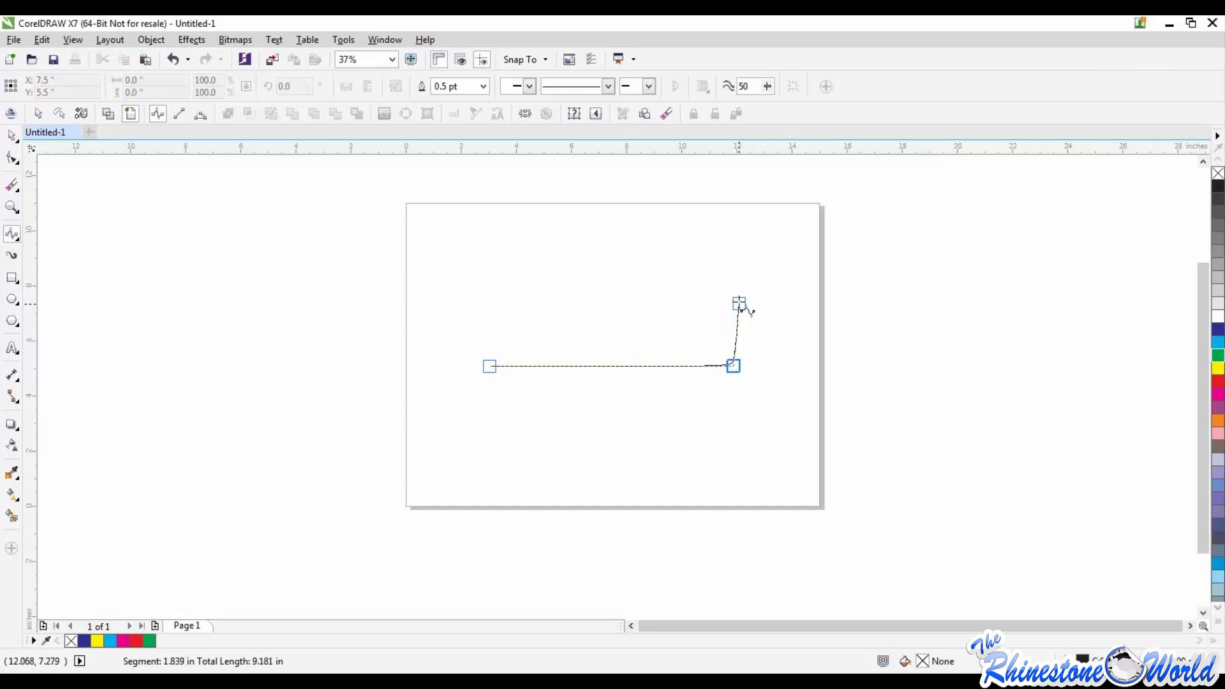
pyautogui.click(726, 263)
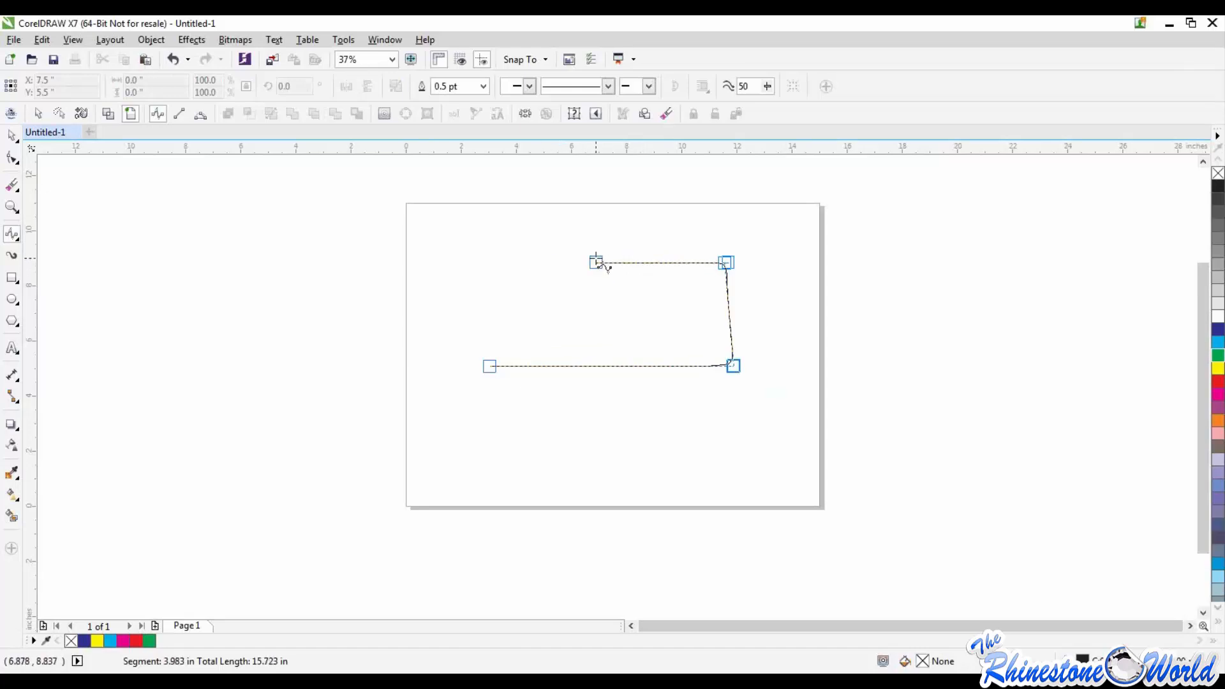
pyautogui.doubleClick(596, 262)
# Step: Delete the open B-Spline curve with the Pick tool active
pyautogui.click(12, 136)
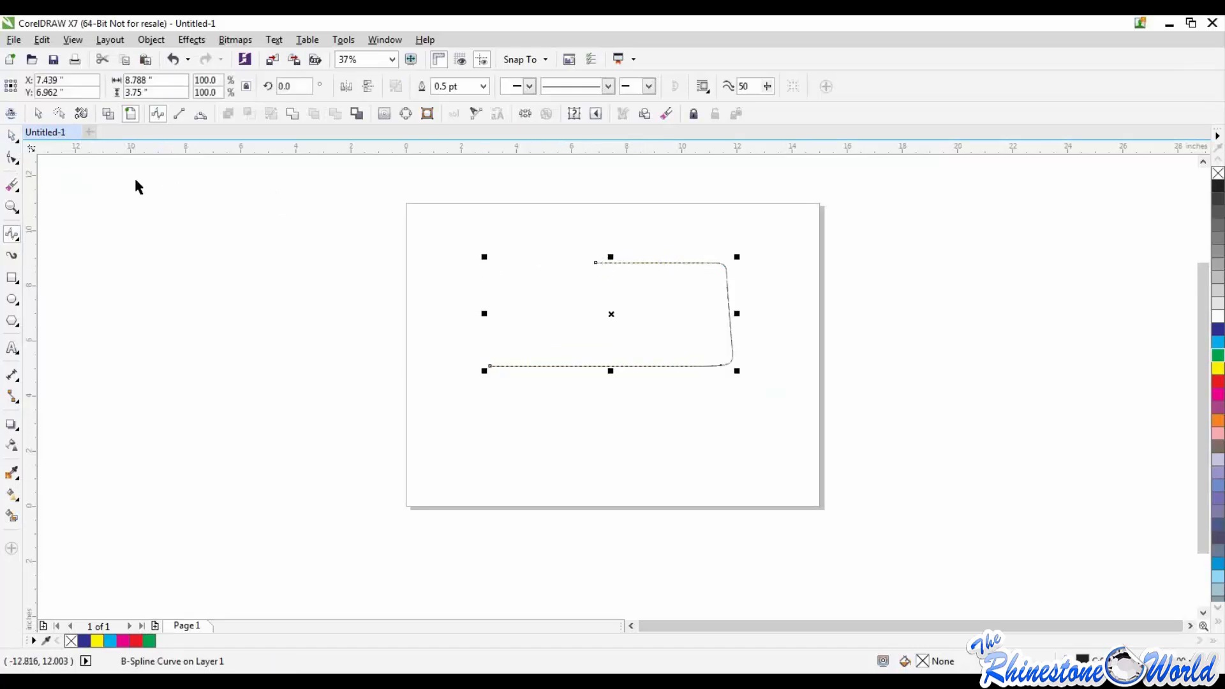
pyautogui.click(135, 182)
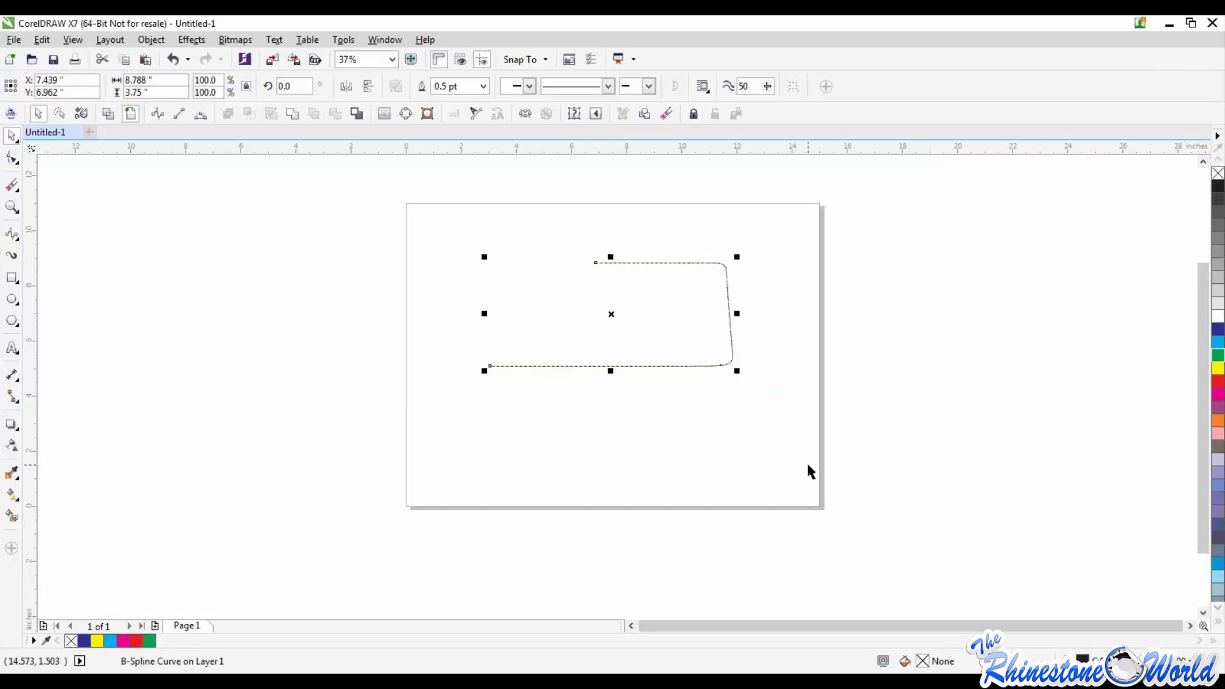
pyautogui.press('Delete')
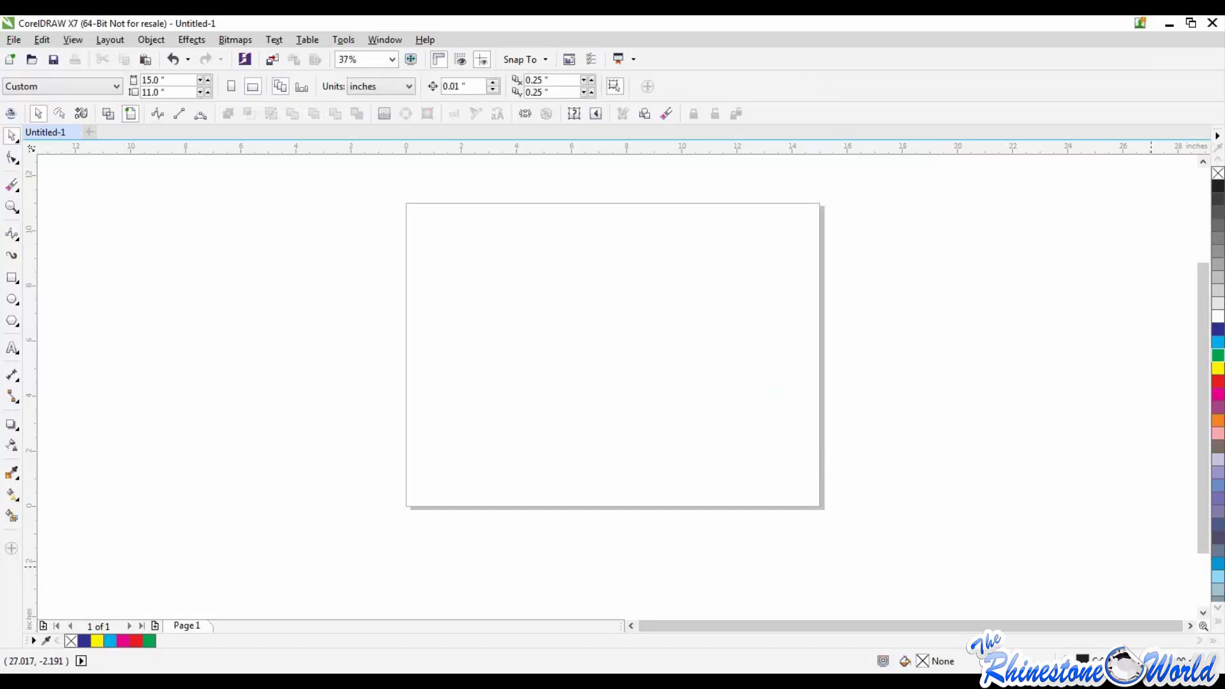
# Step: Draw a rectangle about 9.2 inches wide and 5.3 inches tall in the upper middle of the page
pyautogui.click(17, 281)
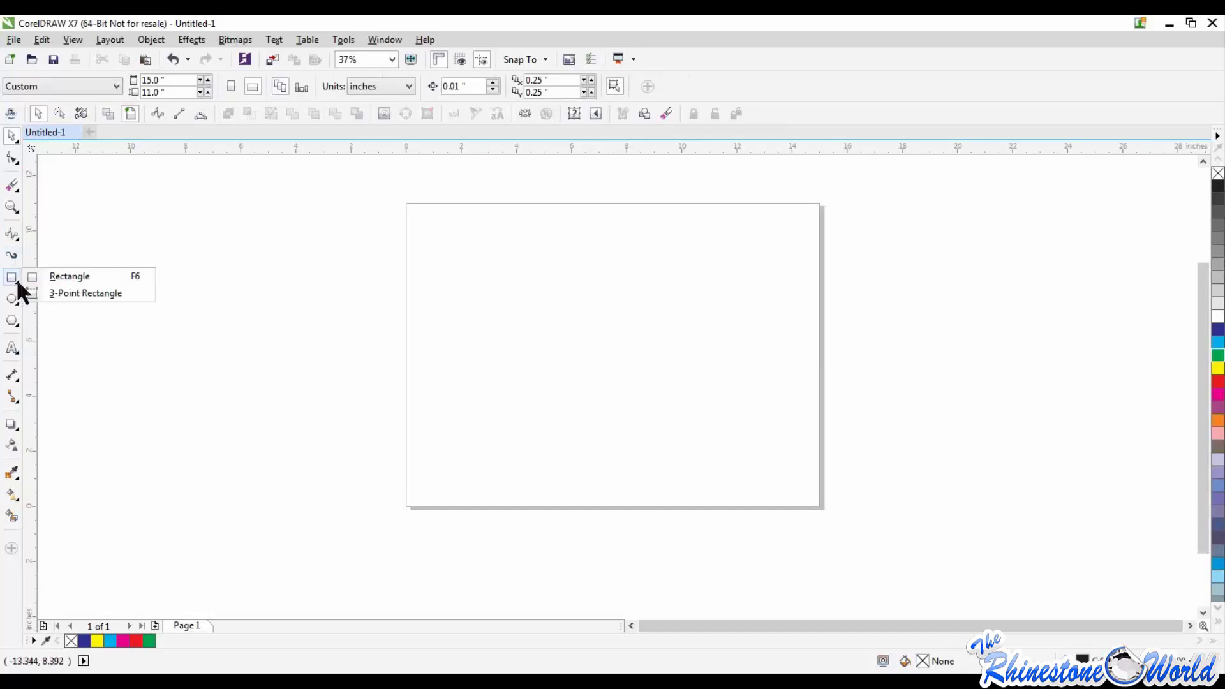
pyautogui.click(36, 274)
pyautogui.moveTo(475, 249); pyautogui.dragTo(732, 396)
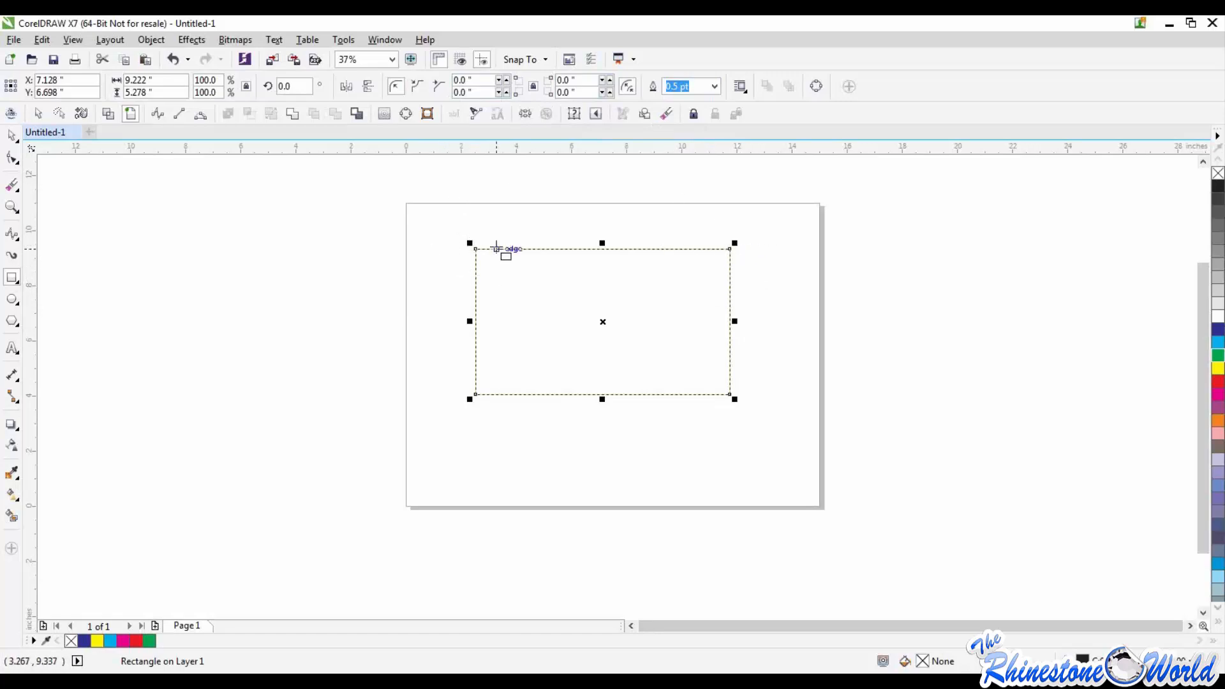
# Step: Give the rectangle scalloped corners and reshape them to a radius of about 1.417 inches
pyautogui.click(413, 86)
pyautogui.moveTo(471, 243); pyautogui.dragTo(471, 243)
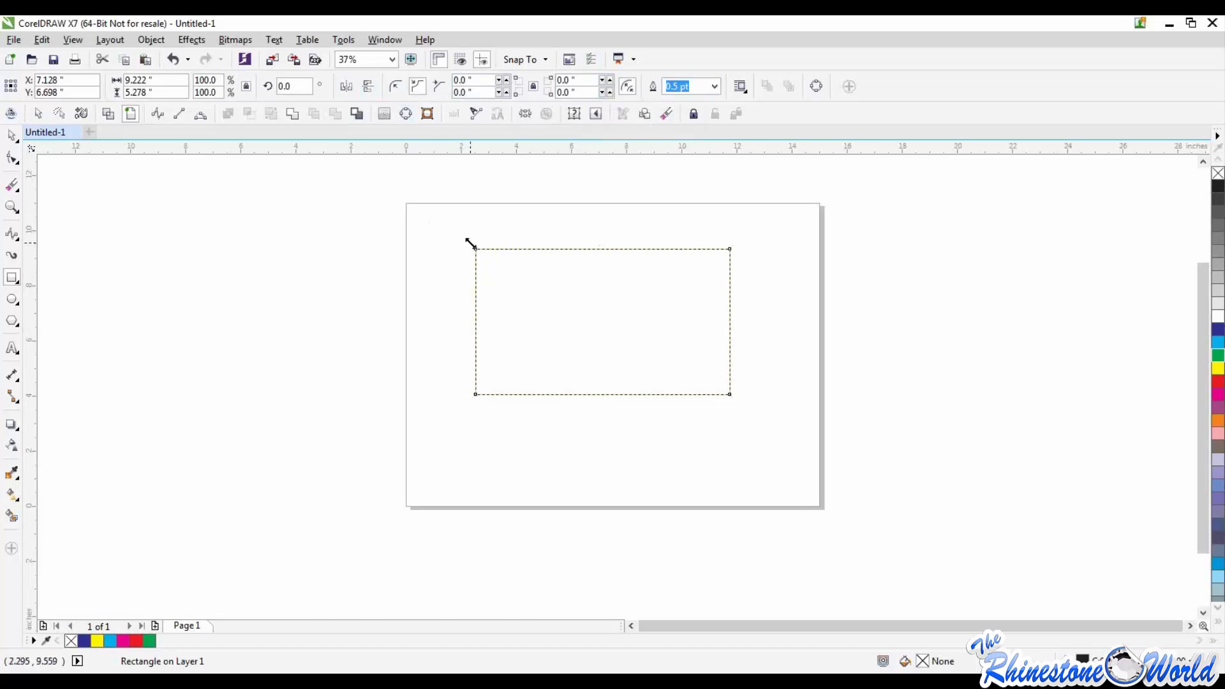
pyautogui.click(11, 136)
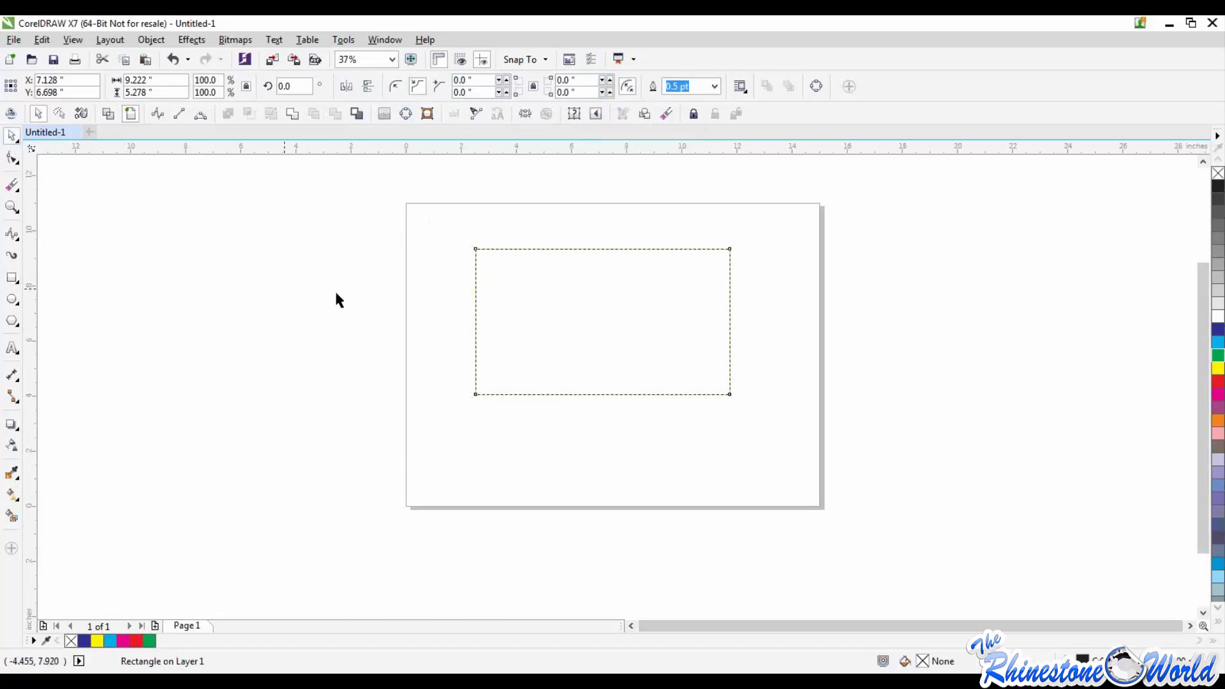
pyautogui.click(336, 293)
pyautogui.doubleClick(475, 275)
pyautogui.click(454, 285)
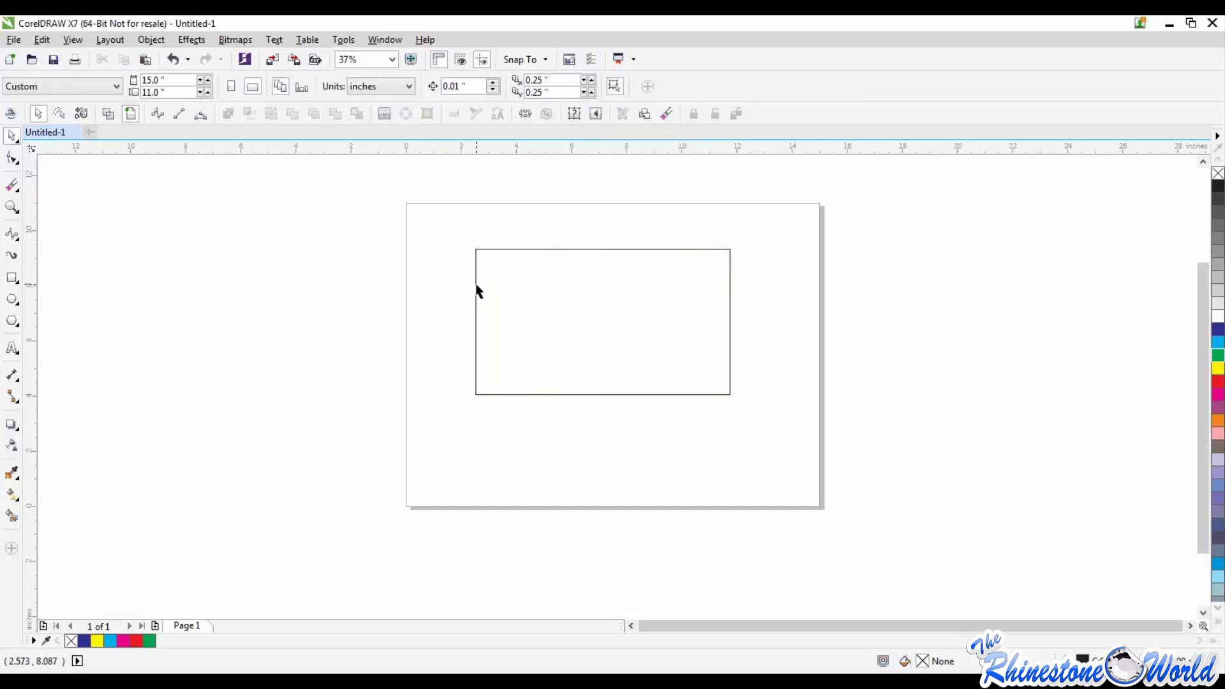
pyautogui.doubleClick(477, 291)
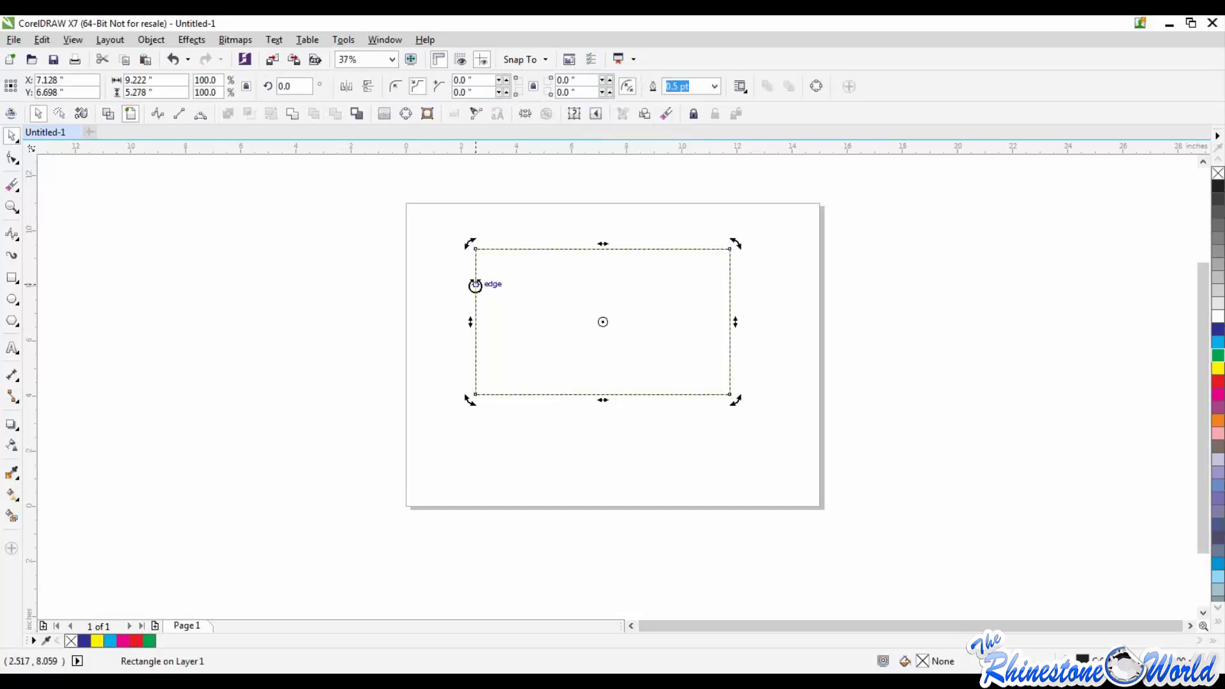
pyautogui.click(14, 160)
pyautogui.moveTo(475, 251); pyautogui.dragTo(515, 254)
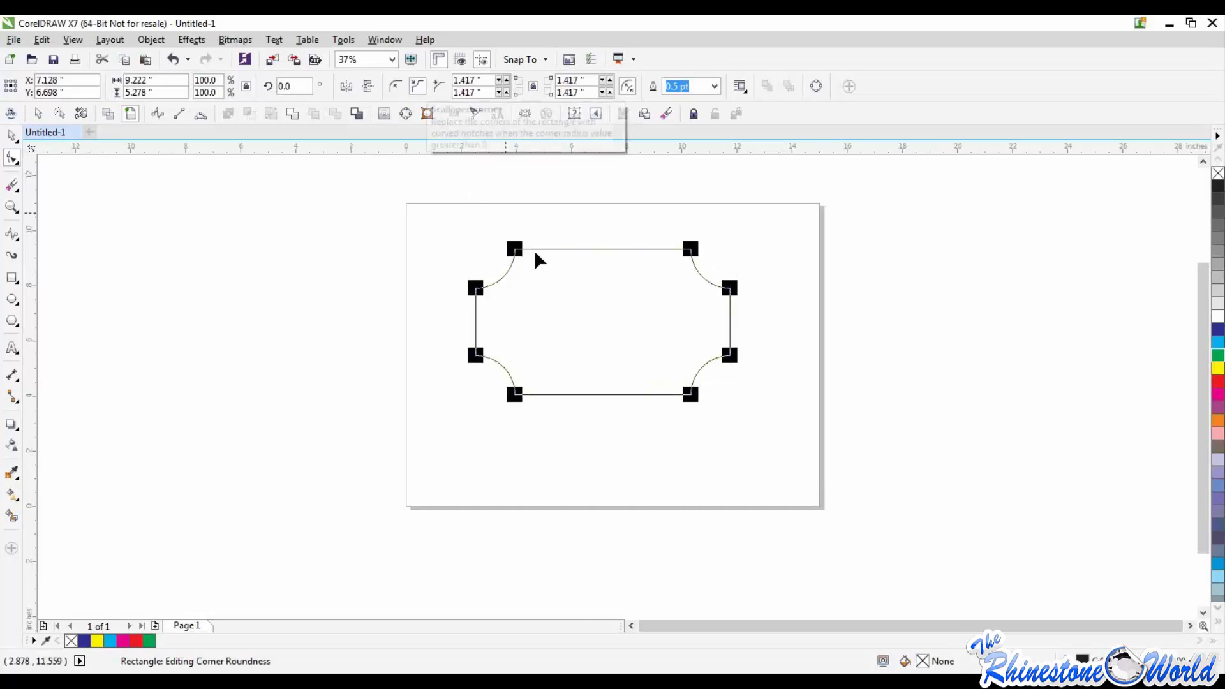
# Step: Try chamfered corners on the rectangle, pull the corner radius back to 0, and set the corner type to round
pyautogui.click(443, 88)
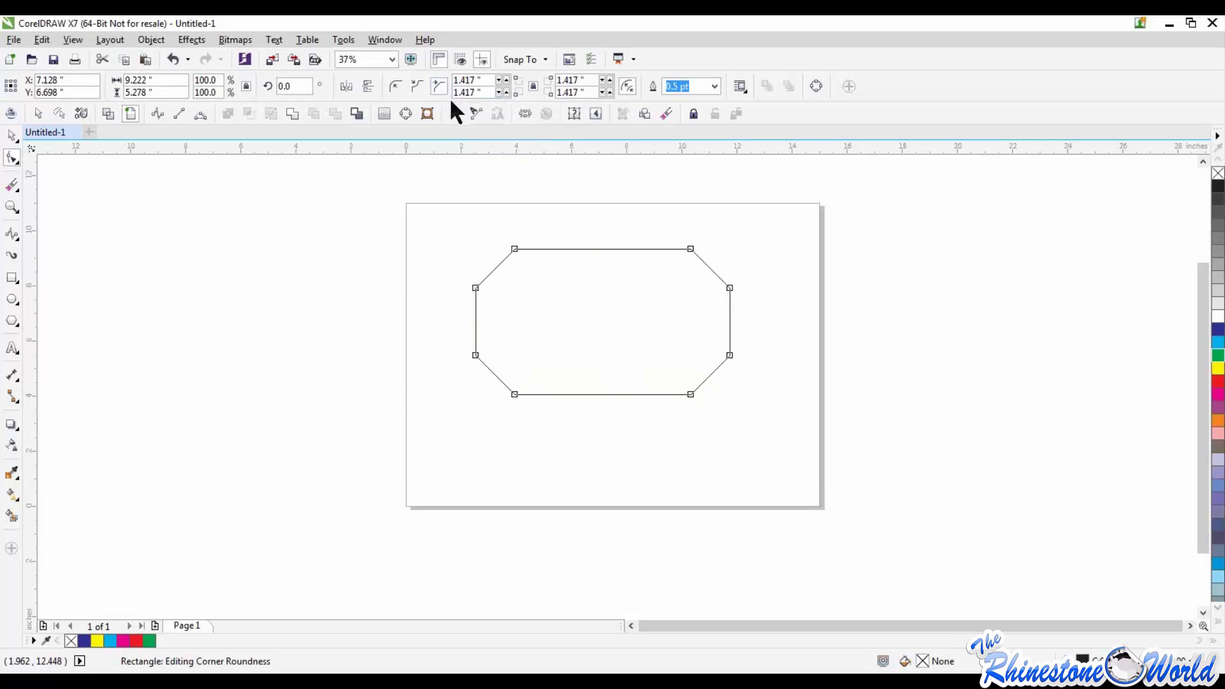
pyautogui.moveTo(514, 249); pyautogui.dragTo(465, 240)
pyautogui.click(395, 86)
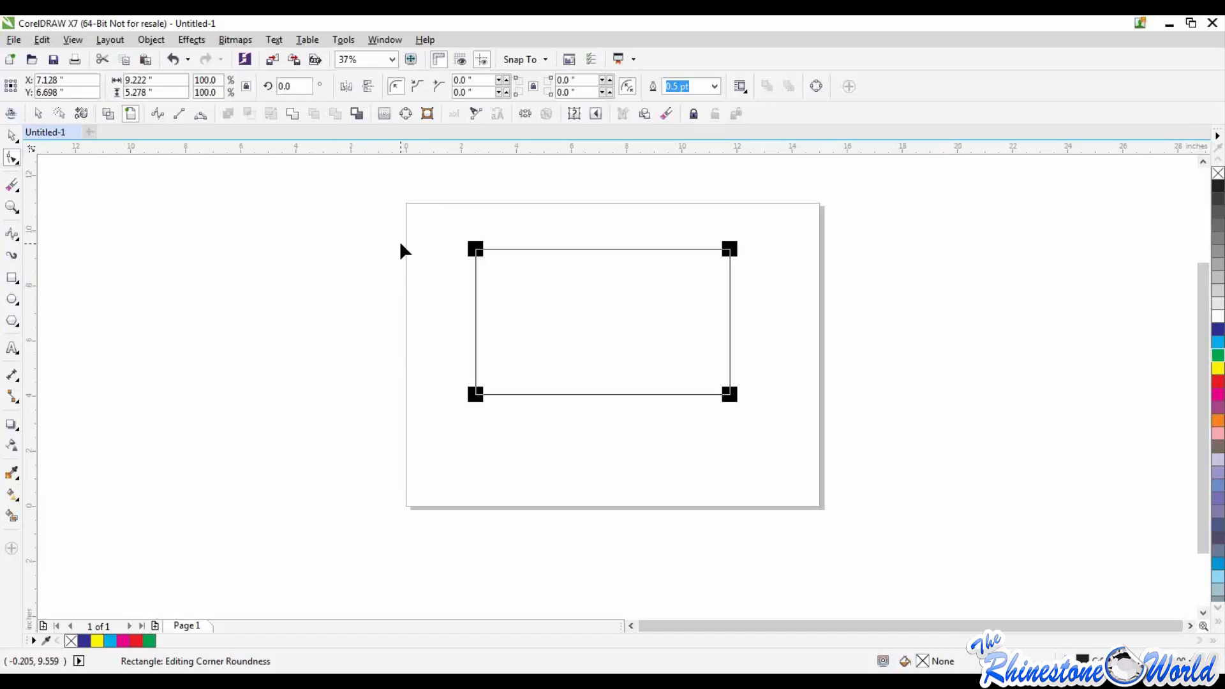
# Step: Select the whole rectangle with a marquee and delete it
pyautogui.click(11, 136)
pyautogui.click(376, 217)
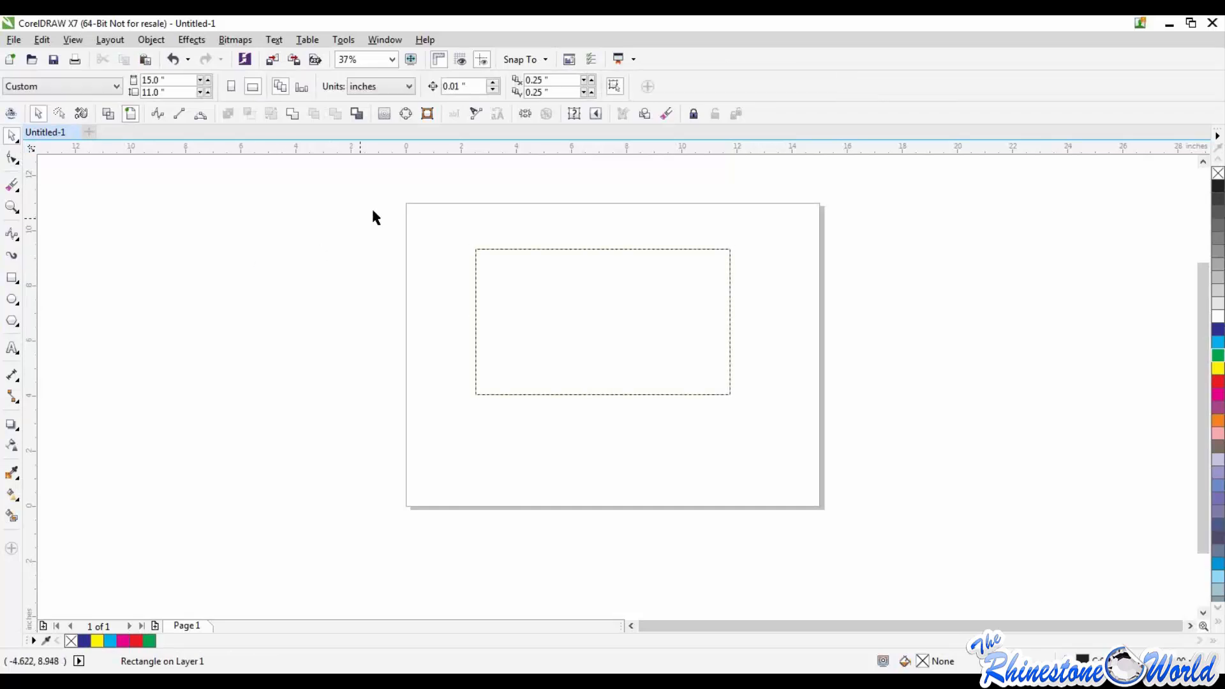
pyautogui.moveTo(375, 217); pyautogui.dragTo(809, 476)
pyautogui.press('Delete')
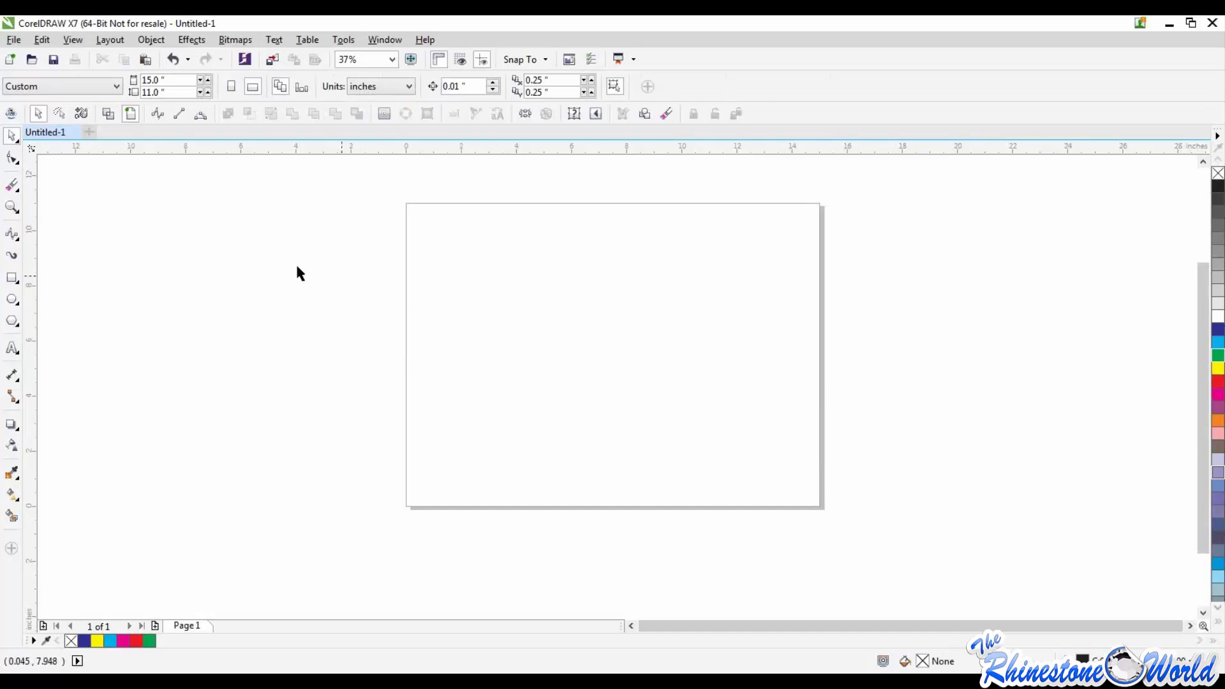
# Step: Draw a five-pointed star about 9.2 inches wide and 6.8 inches tall in the middle of the page
pyautogui.click(15, 299)
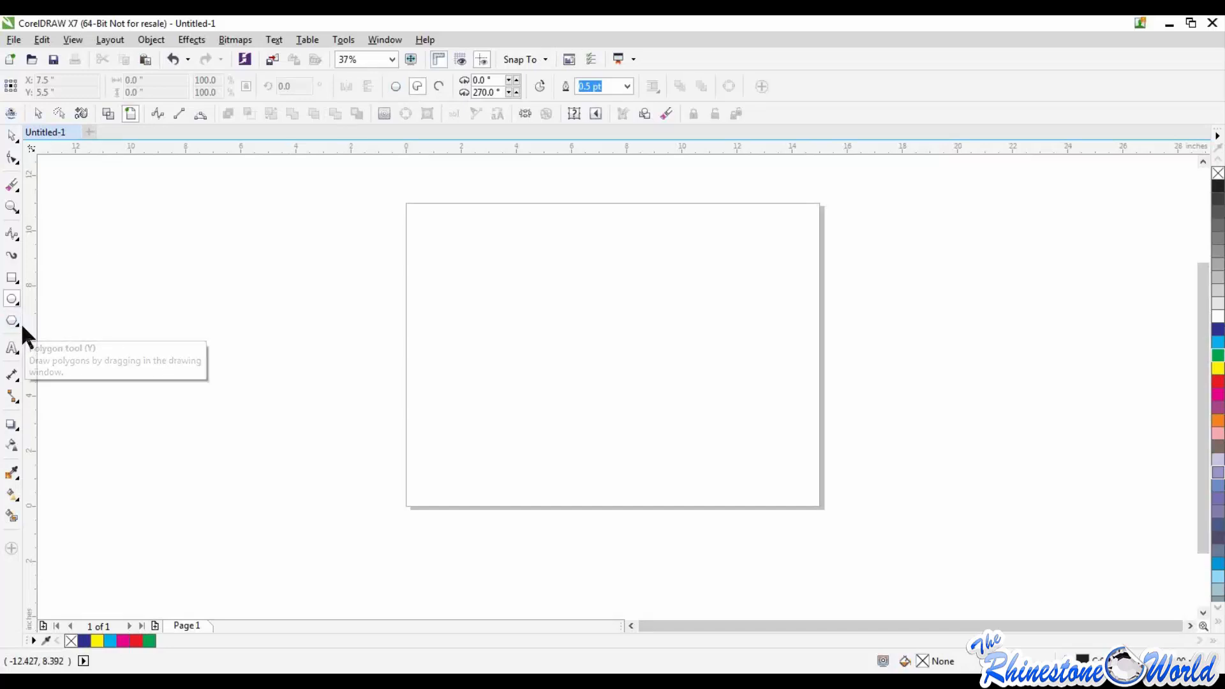
pyautogui.click(17, 326)
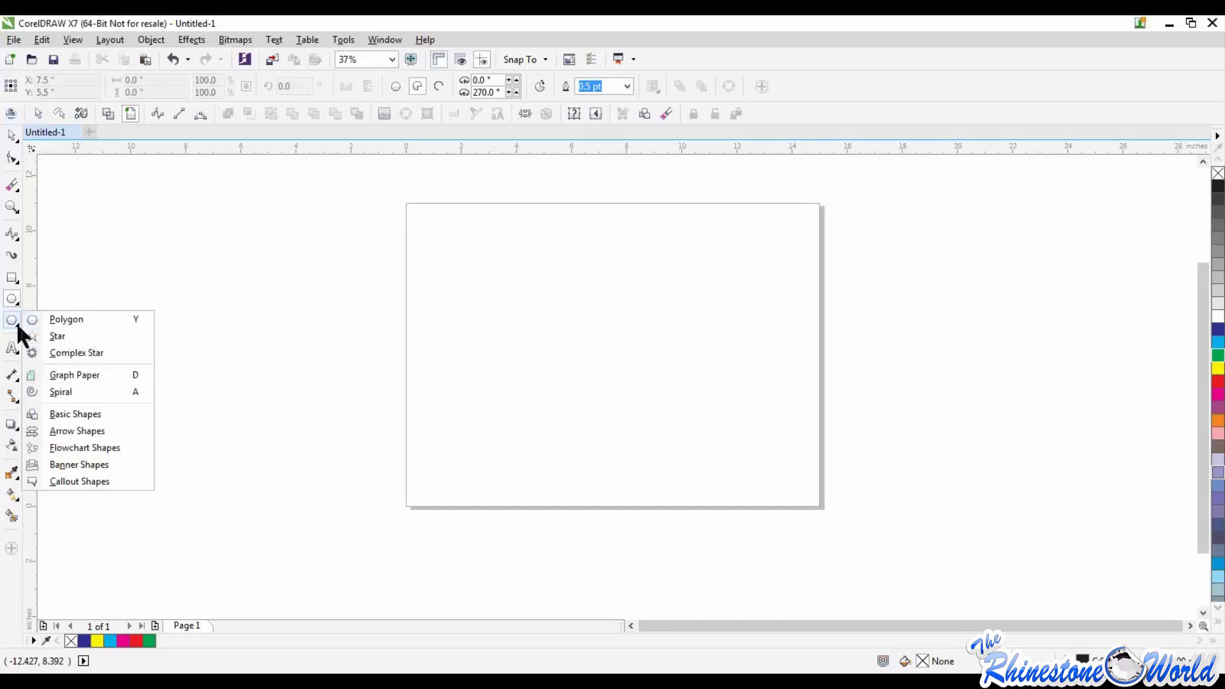
pyautogui.click(88, 337)
pyautogui.moveTo(478, 237); pyautogui.dragTo(731, 424)
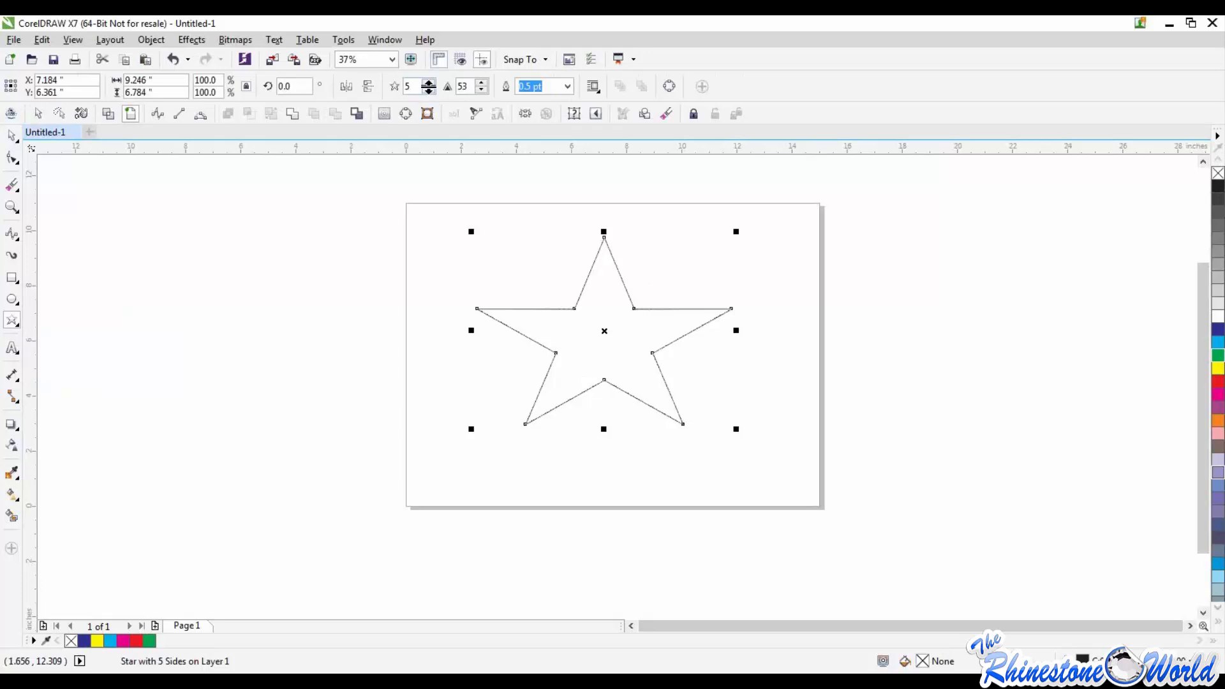
# Step: Raise the star's number of points to 8 and reduce it to 4
pyautogui.click(426, 83)
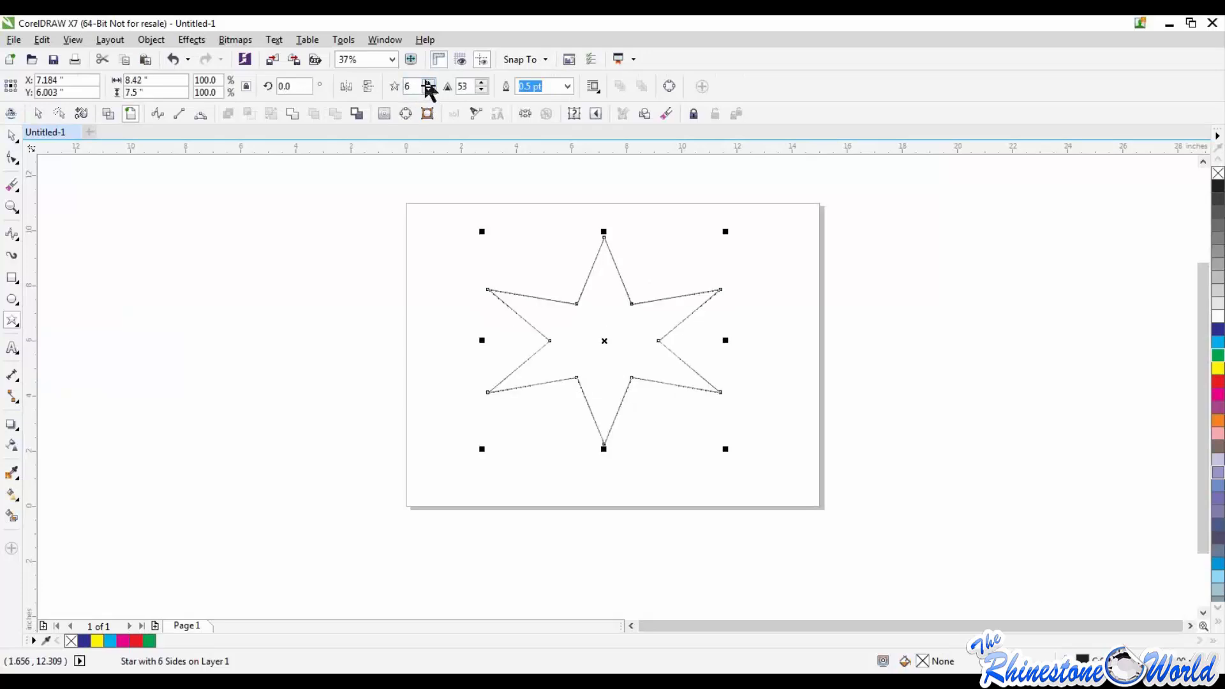
pyautogui.click(426, 83)
pyautogui.click(426, 83)
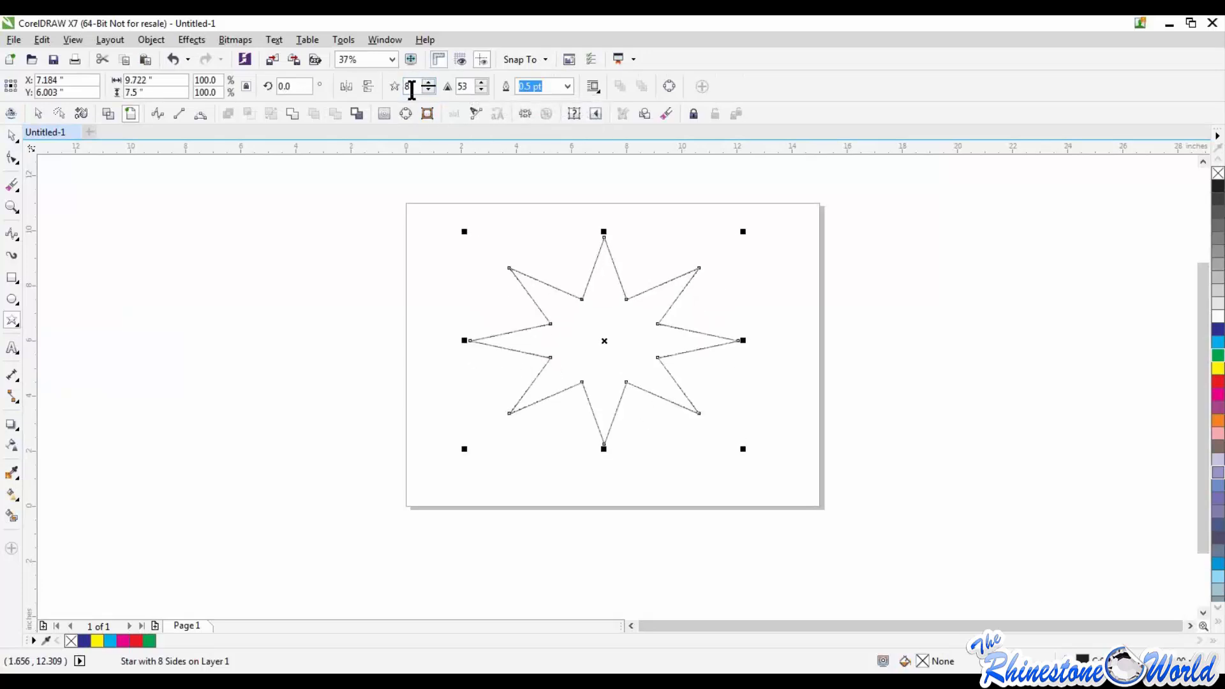
pyautogui.click(428, 90)
pyautogui.click(428, 90)
pyautogui.click(428, 90)
pyautogui.click(428, 90)
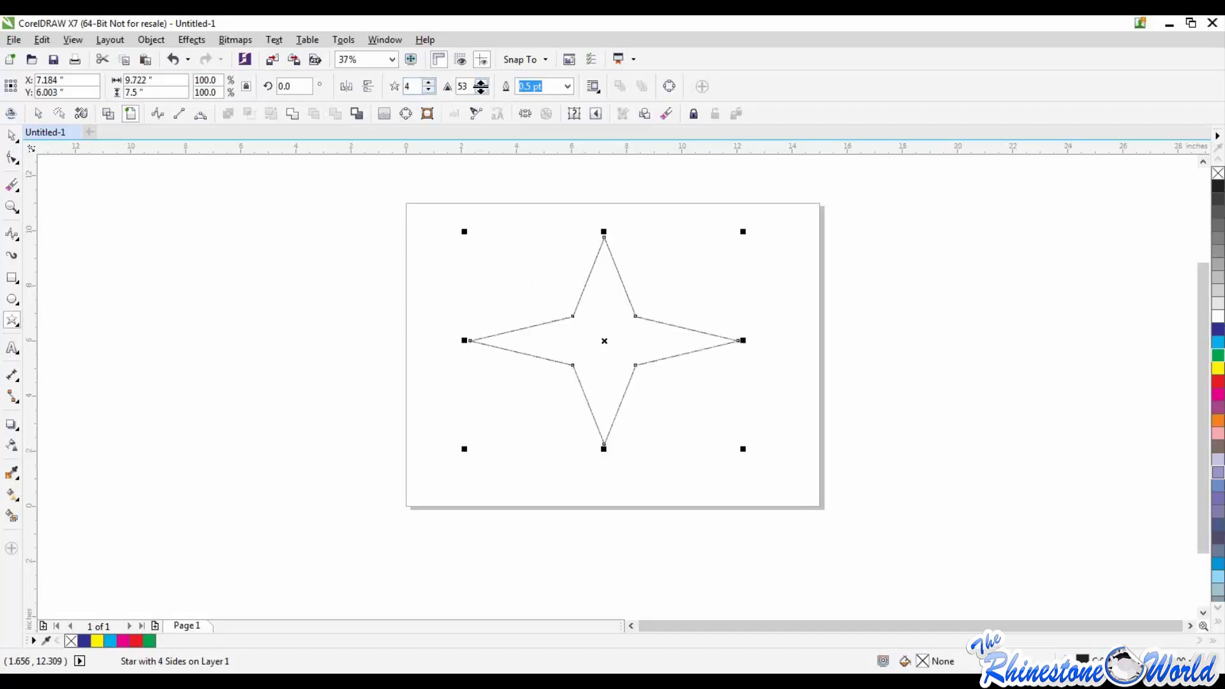
# Step: Increase the four-pointed star's sharpness to about 64 and lower it to 59
pyautogui.click(482, 84)
pyautogui.click(483, 83)
pyautogui.click(483, 83)
pyautogui.click(483, 84)
pyautogui.click(482, 84)
pyautogui.click(482, 84)
pyautogui.click(482, 85)
pyautogui.click(483, 85)
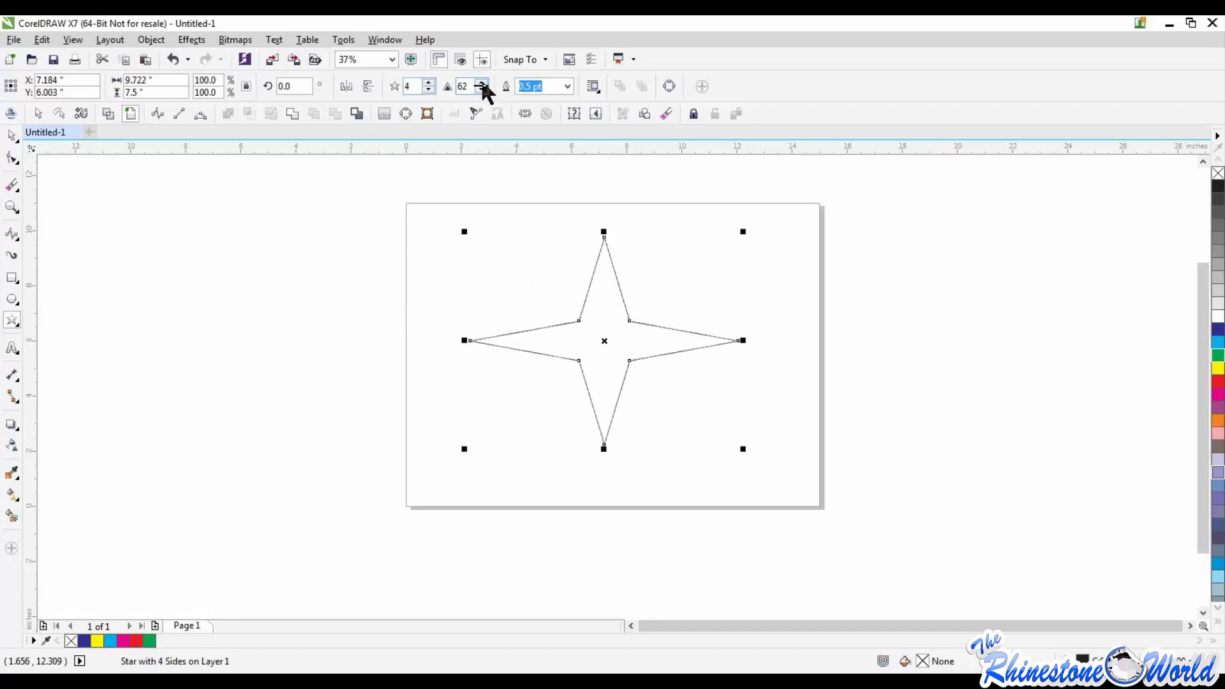
pyautogui.click(483, 85)
pyautogui.click(482, 85)
pyautogui.click(482, 85)
pyautogui.click(483, 85)
pyautogui.click(482, 85)
pyautogui.click(482, 85)
pyautogui.click(482, 90)
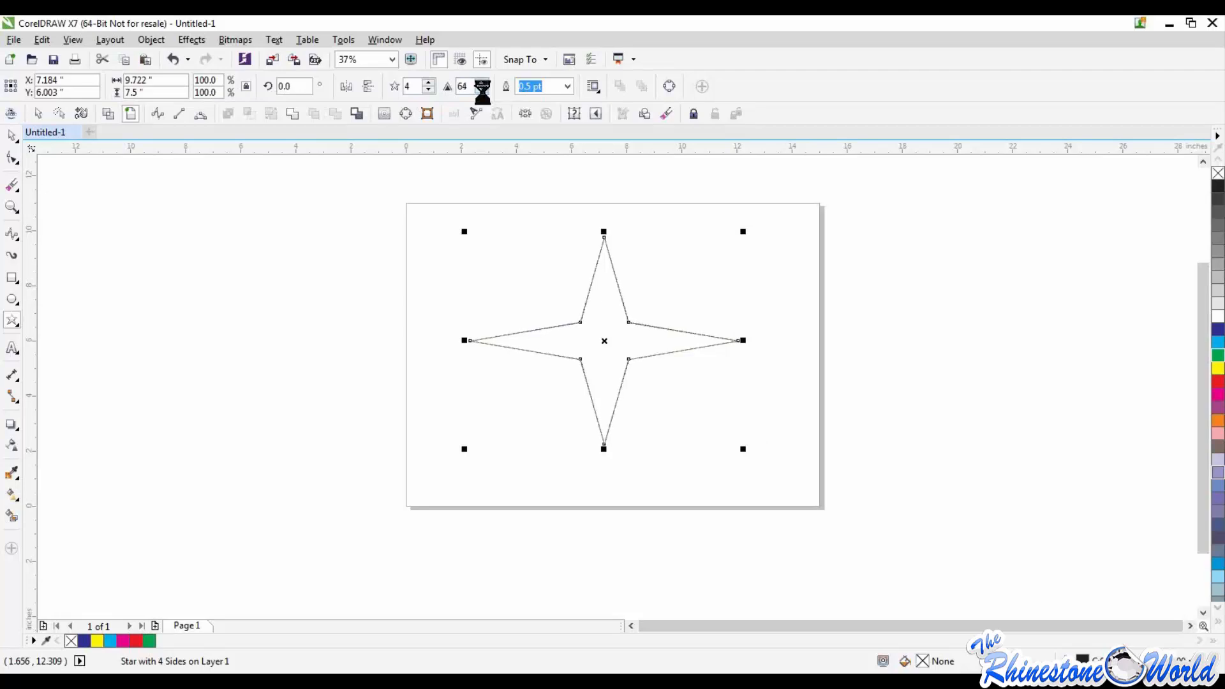
pyautogui.click(482, 90)
pyautogui.click(483, 91)
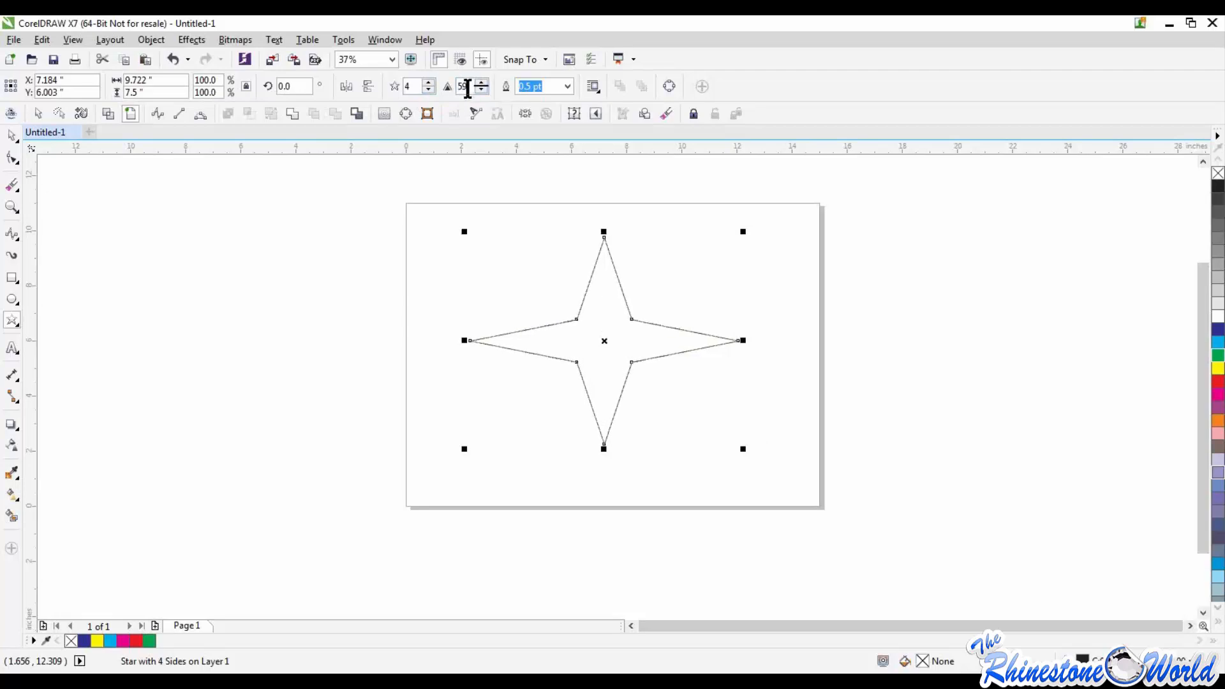
# Step: Set the four-pointed star's outline width to 1.0 pt and thicken it to 16.0 pt
pyautogui.click(567, 86)
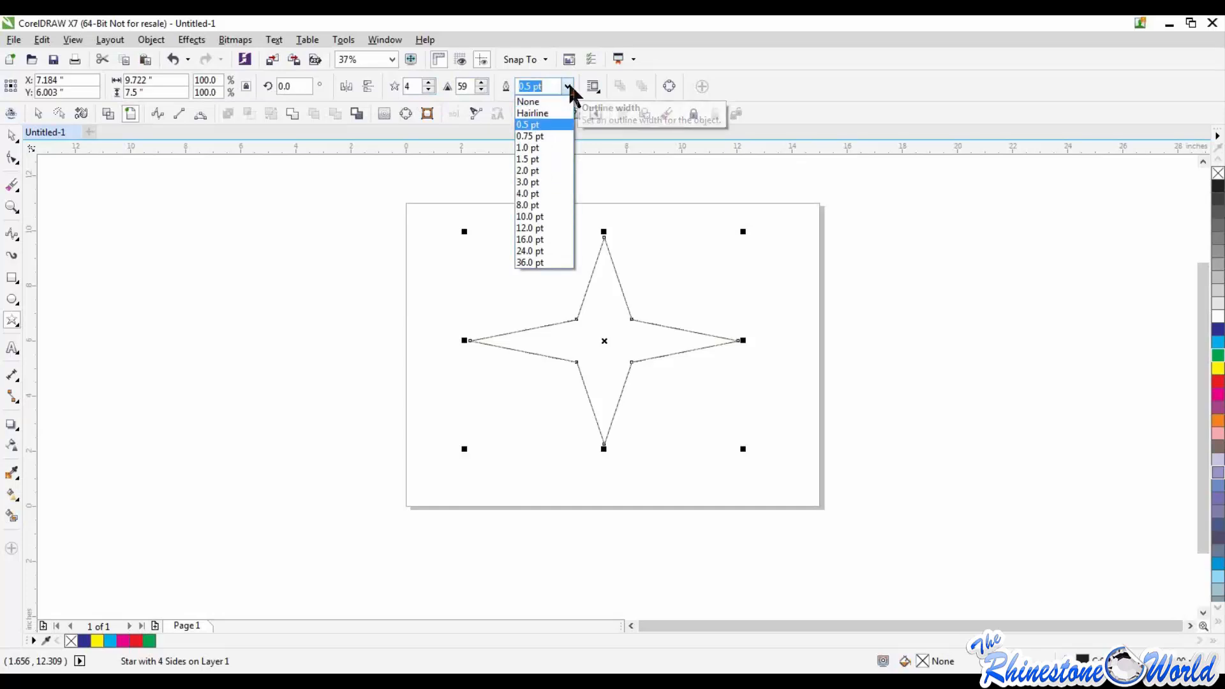
pyautogui.click(538, 147)
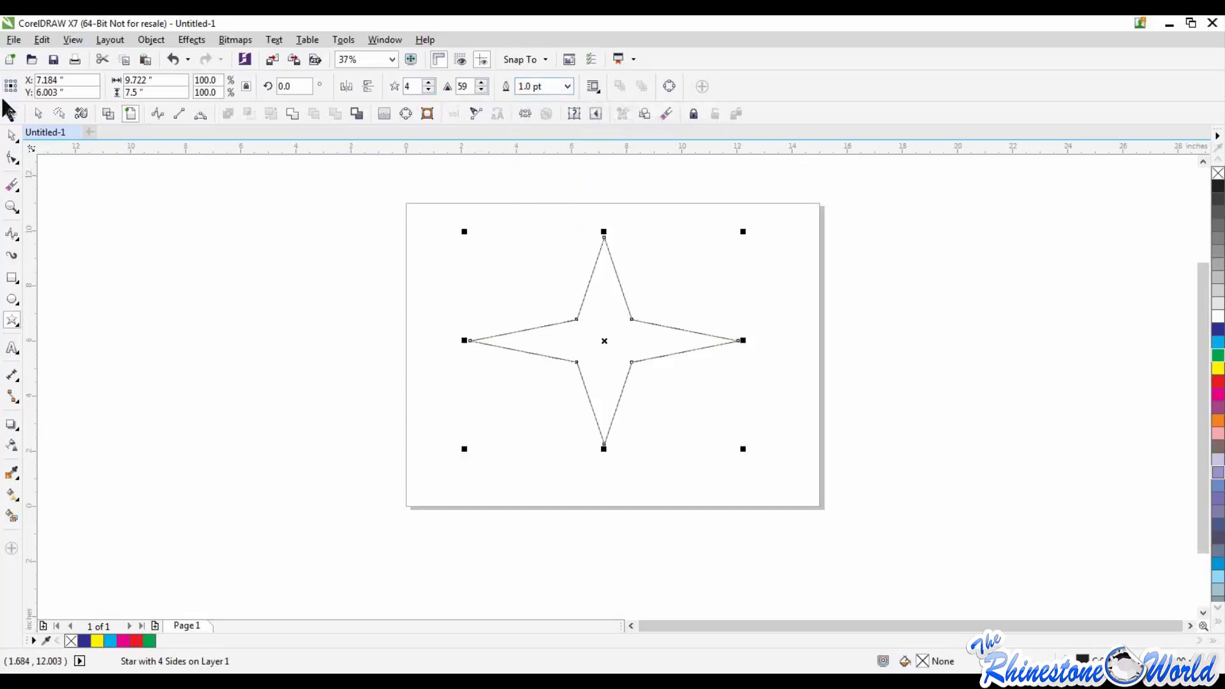
pyautogui.click(582, 285)
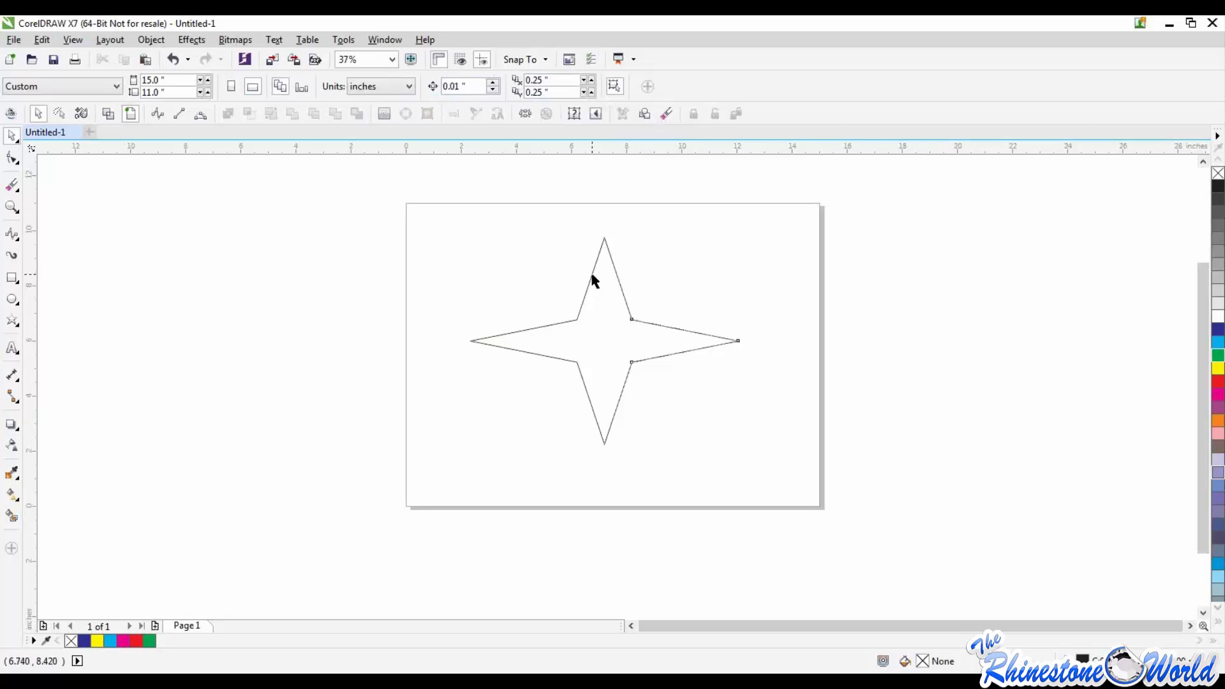
pyautogui.click(592, 277)
pyautogui.click(565, 87)
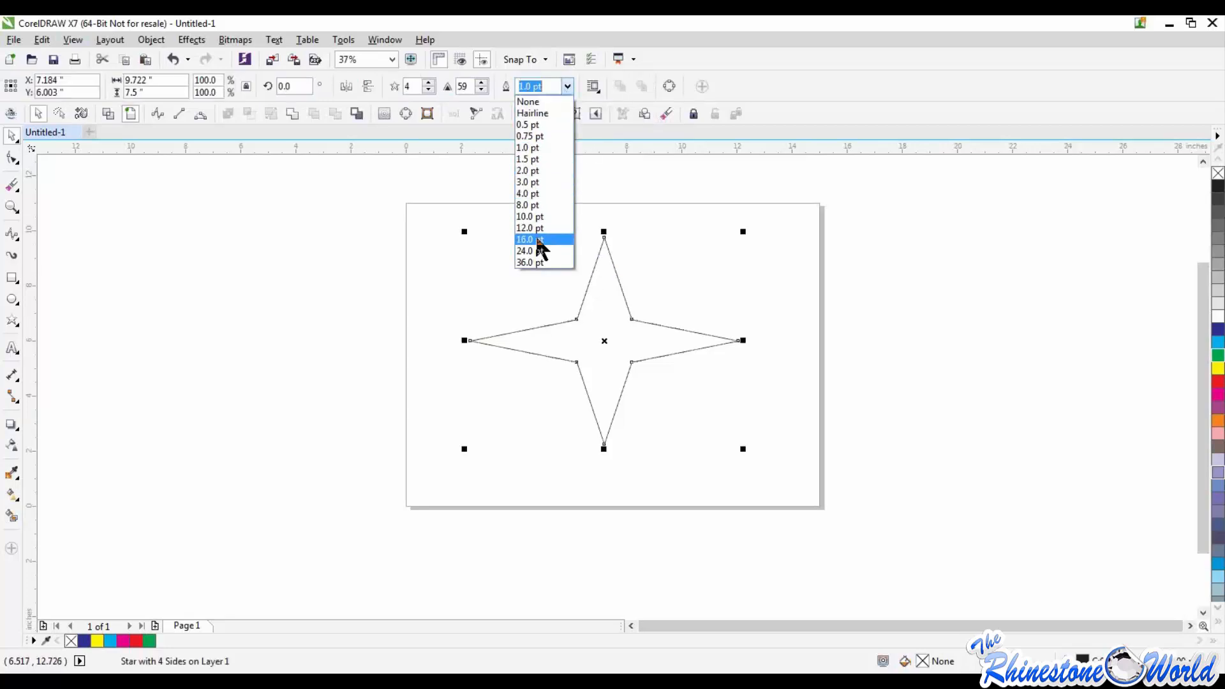
pyautogui.click(541, 242)
pyautogui.click(534, 249)
pyautogui.scroll(5, 588, 263)
pyautogui.scroll(-3, 588, 262)
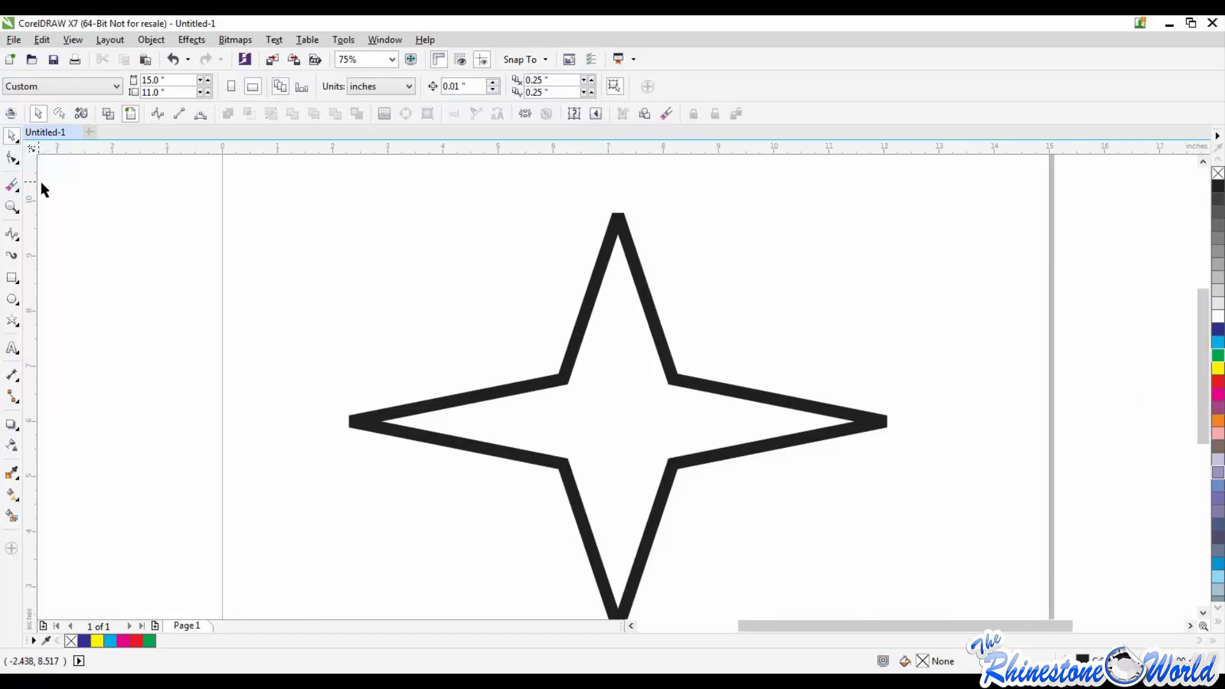
# Step: Switch to the Basic Shapes tool, look at its preset shapes and return to the Pick tool
pyautogui.click(16, 325)
pyautogui.click(16, 325)
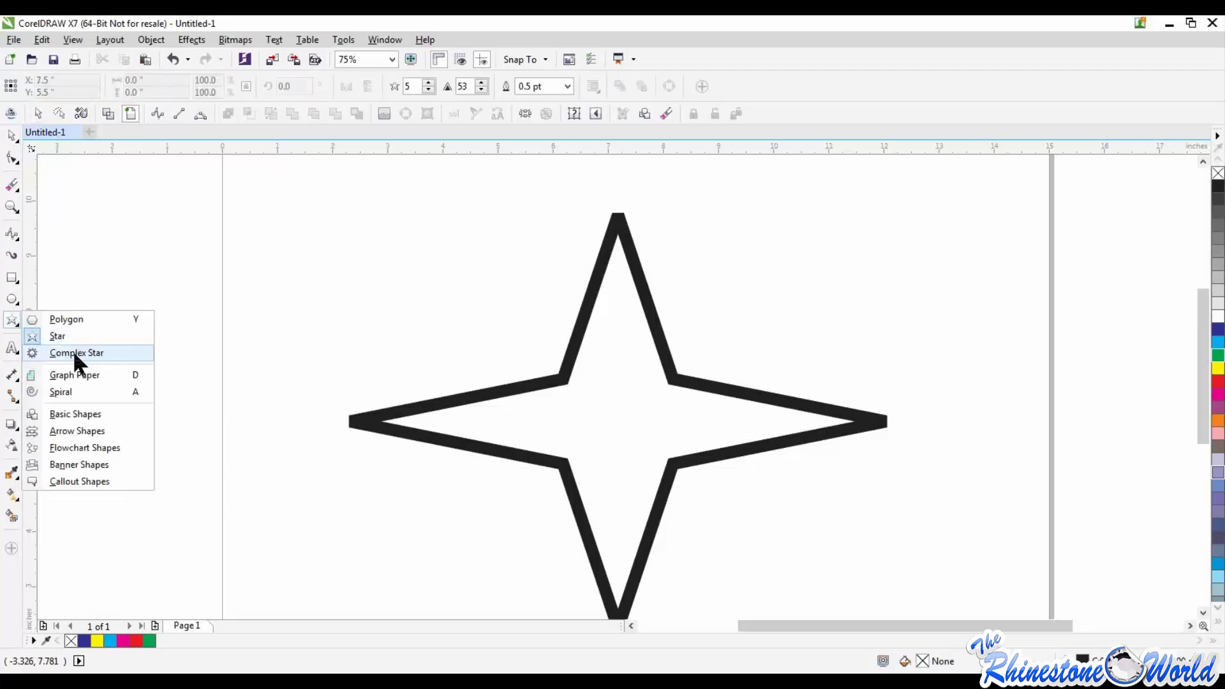
pyautogui.click(77, 414)
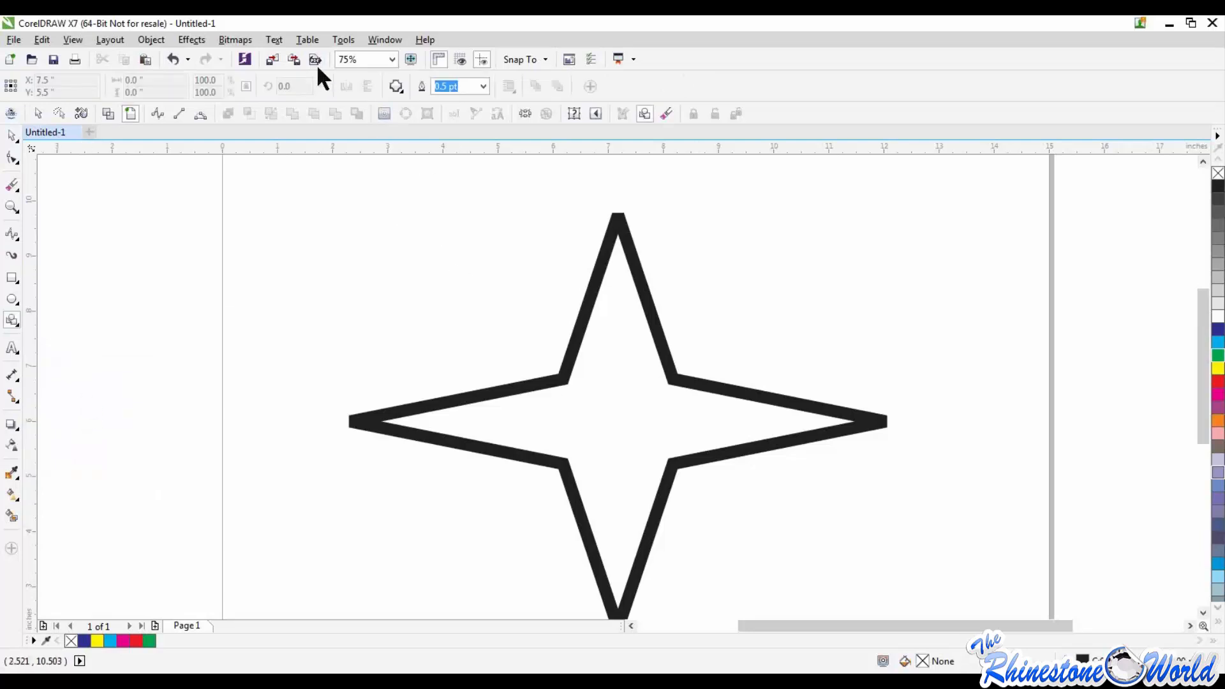
pyautogui.click(400, 88)
pyautogui.click(12, 136)
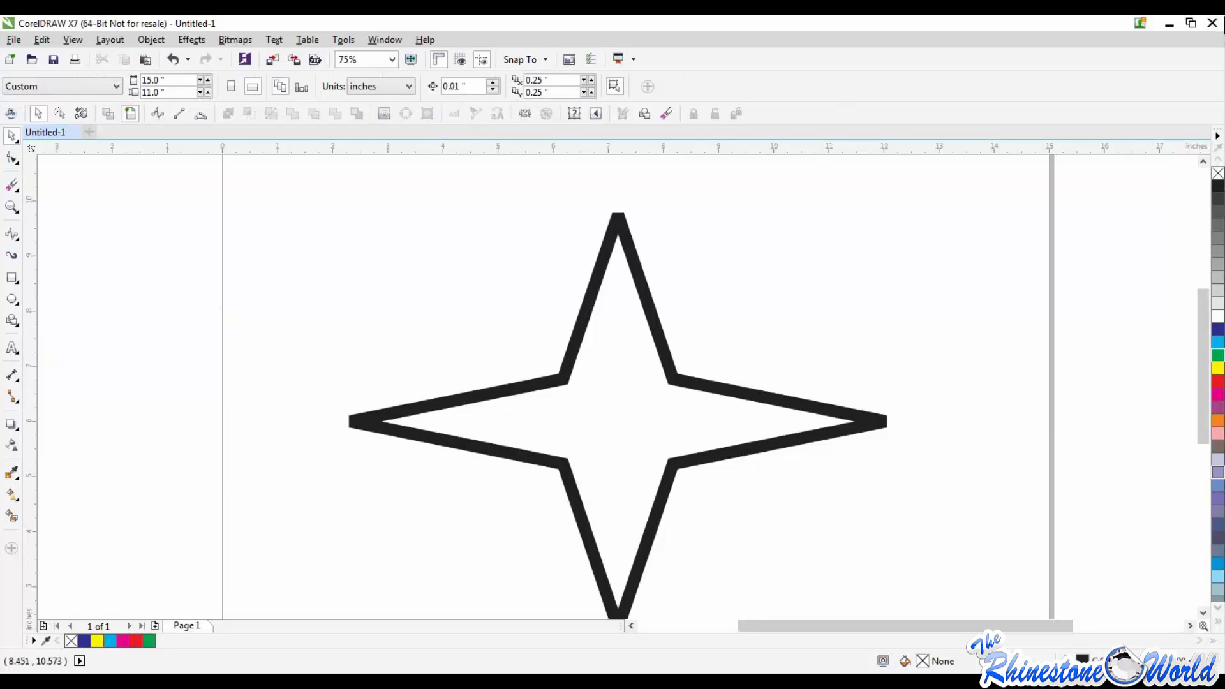
# Step: Search the computer for "corel" and launch CorelDRAW X6 (64-Bit) with a blank 12 by 11 inch document
pyautogui.click(1168, 21)
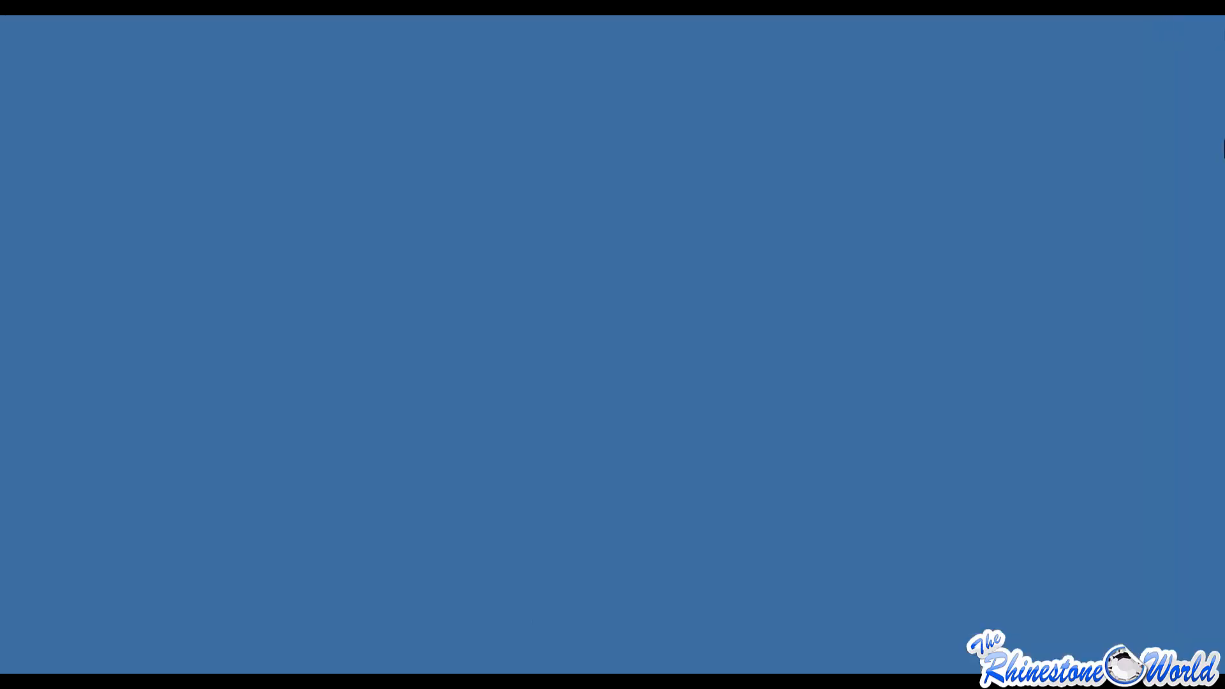
pyautogui.moveTo(1224, 149)
pyautogui.click(1205, 219)
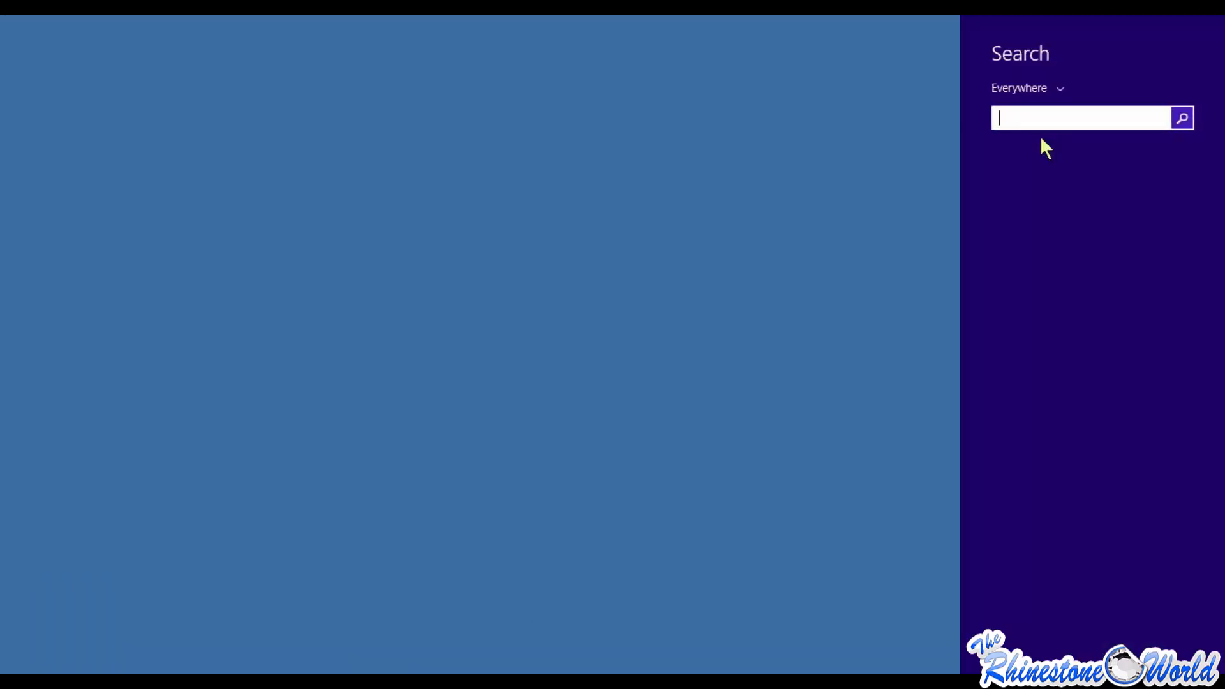
pyautogui.write('corel')
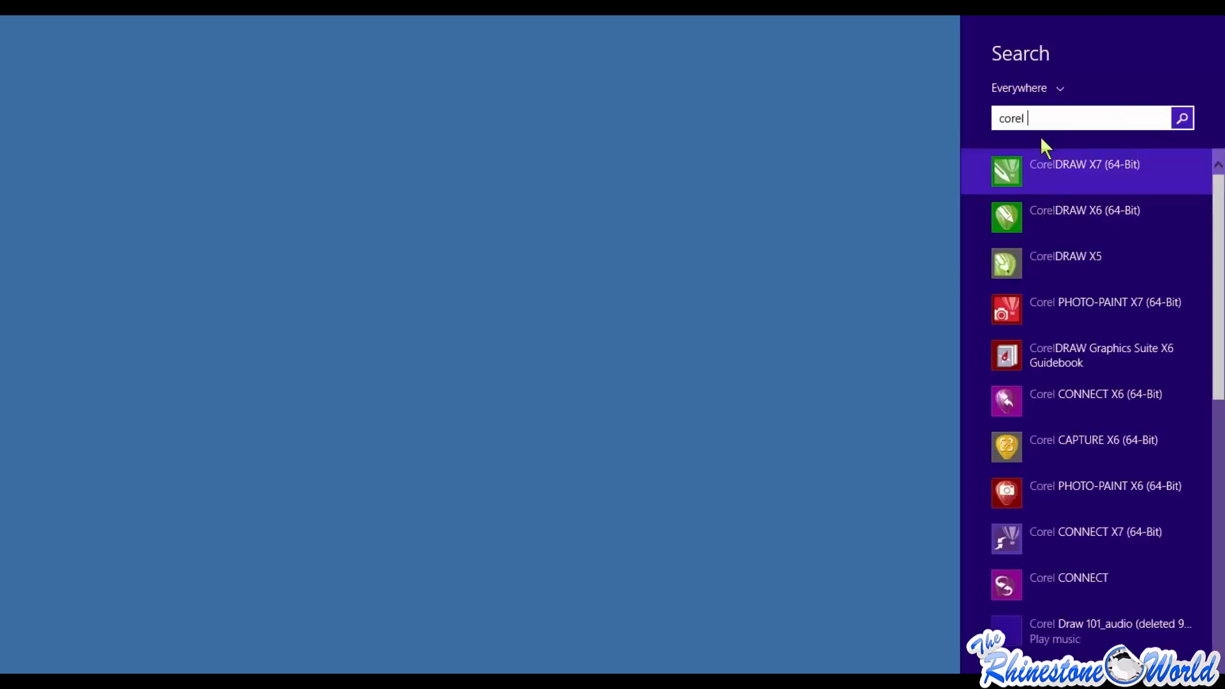
pyautogui.click(1065, 209)
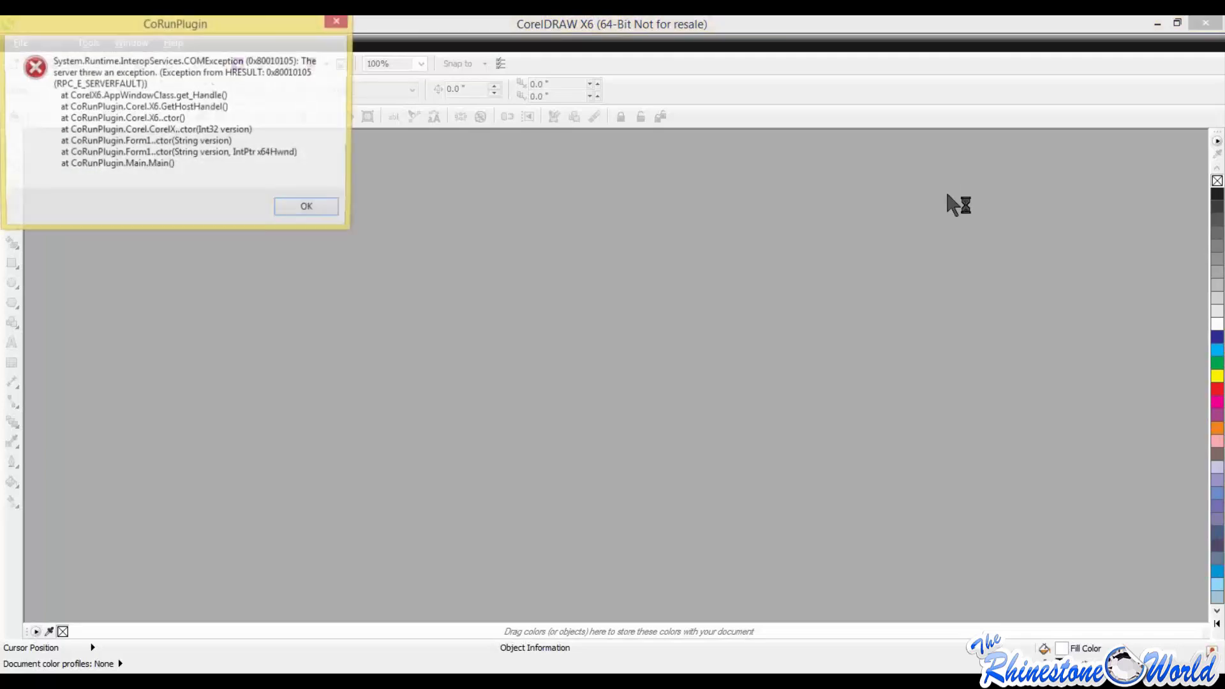
pyautogui.click(306, 207)
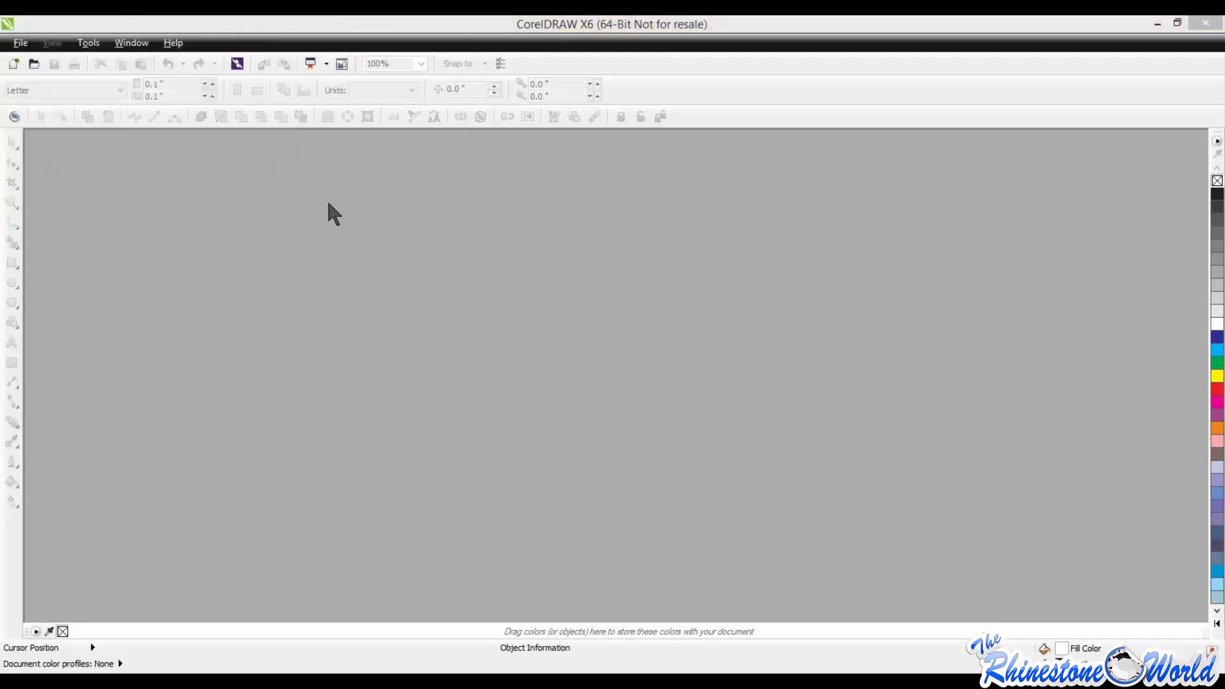
pyautogui.click(724, 228)
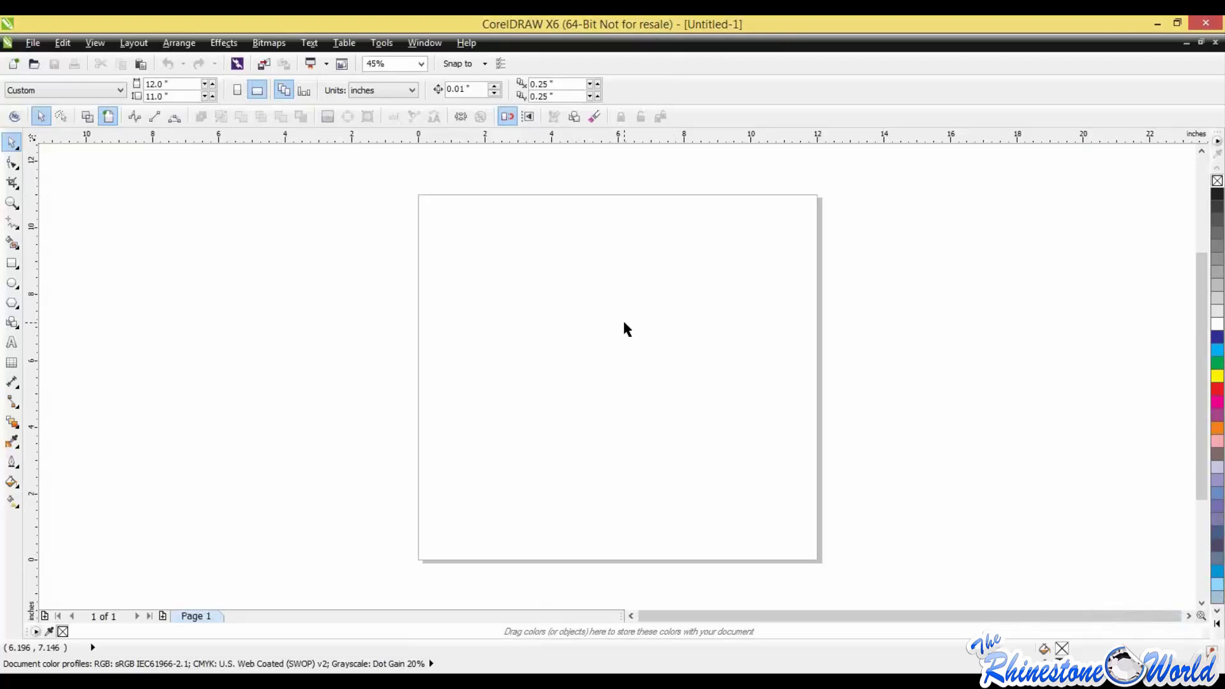
# Step: Draw a basic-shape heart about 6.7 inches wide and 5.5 inches tall in the page's upper area and fill it with cyan
pyautogui.click(17, 313)
pyautogui.click(43, 319)
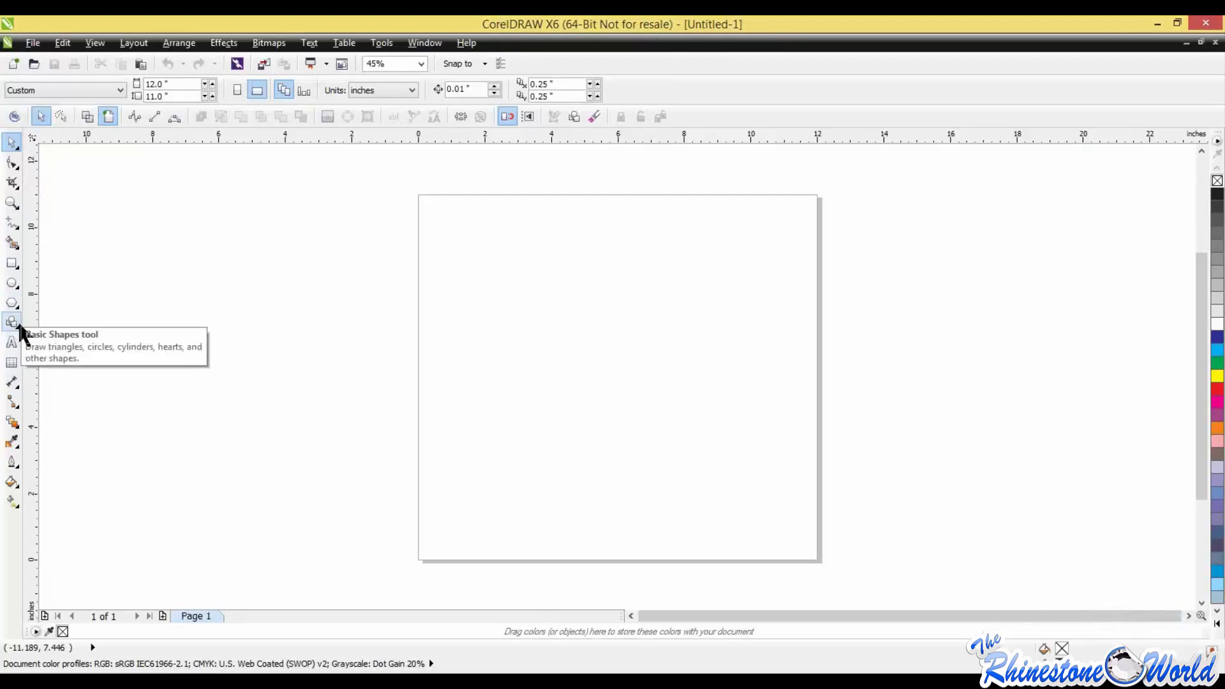
pyautogui.click(18, 329)
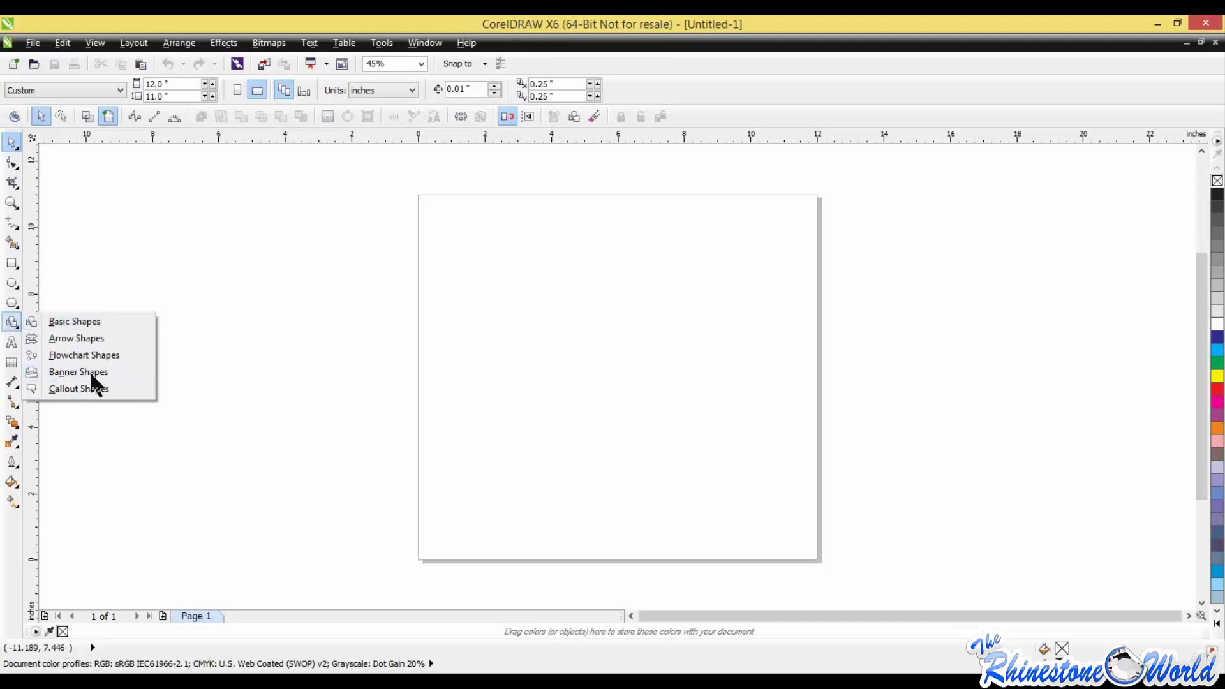
pyautogui.click(98, 323)
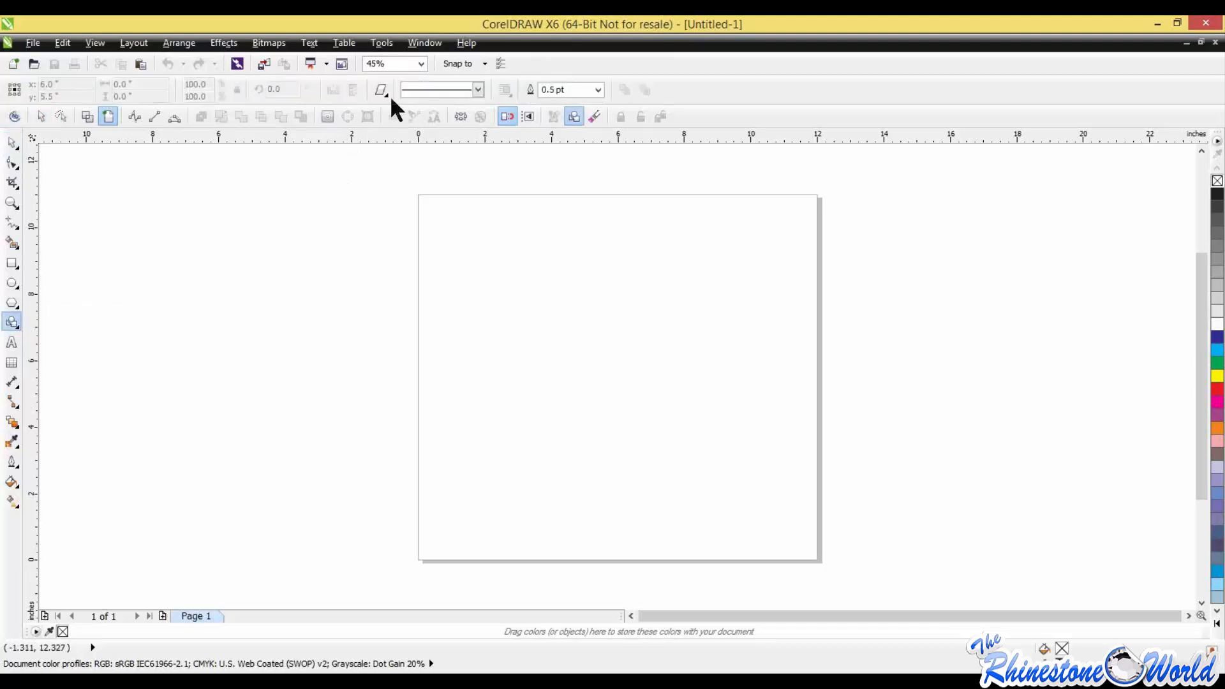
pyautogui.click(389, 94)
pyautogui.click(402, 165)
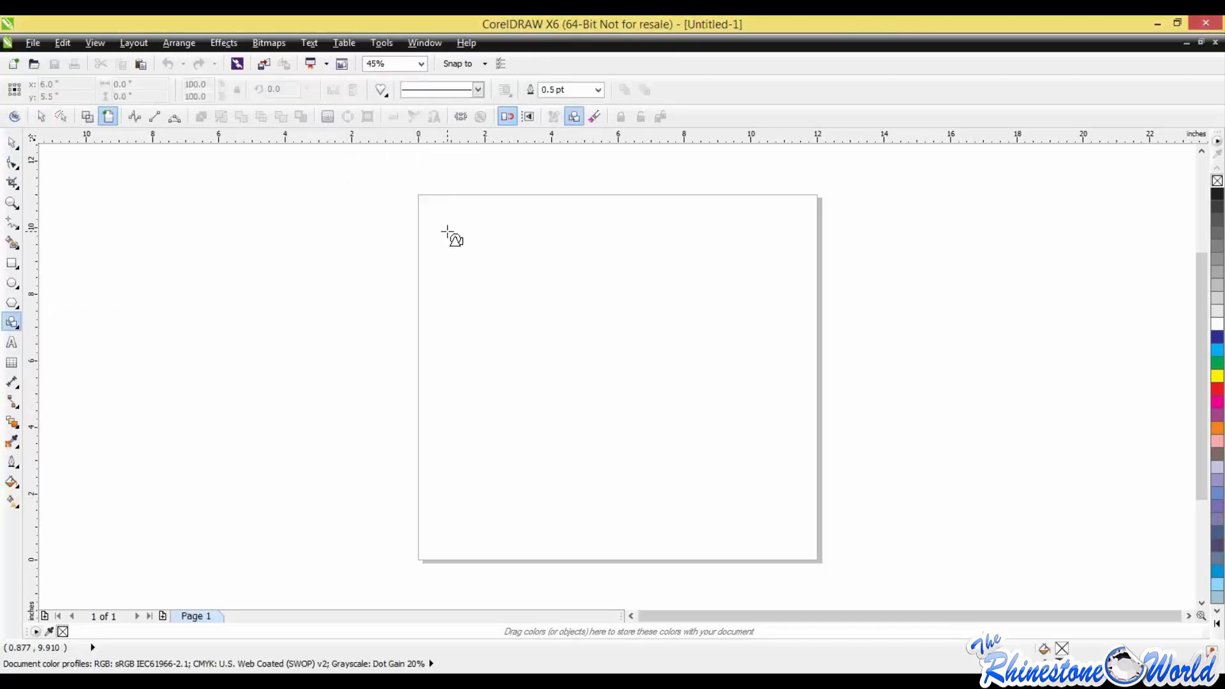
pyautogui.moveTo(447, 230); pyautogui.dragTo(681, 418)
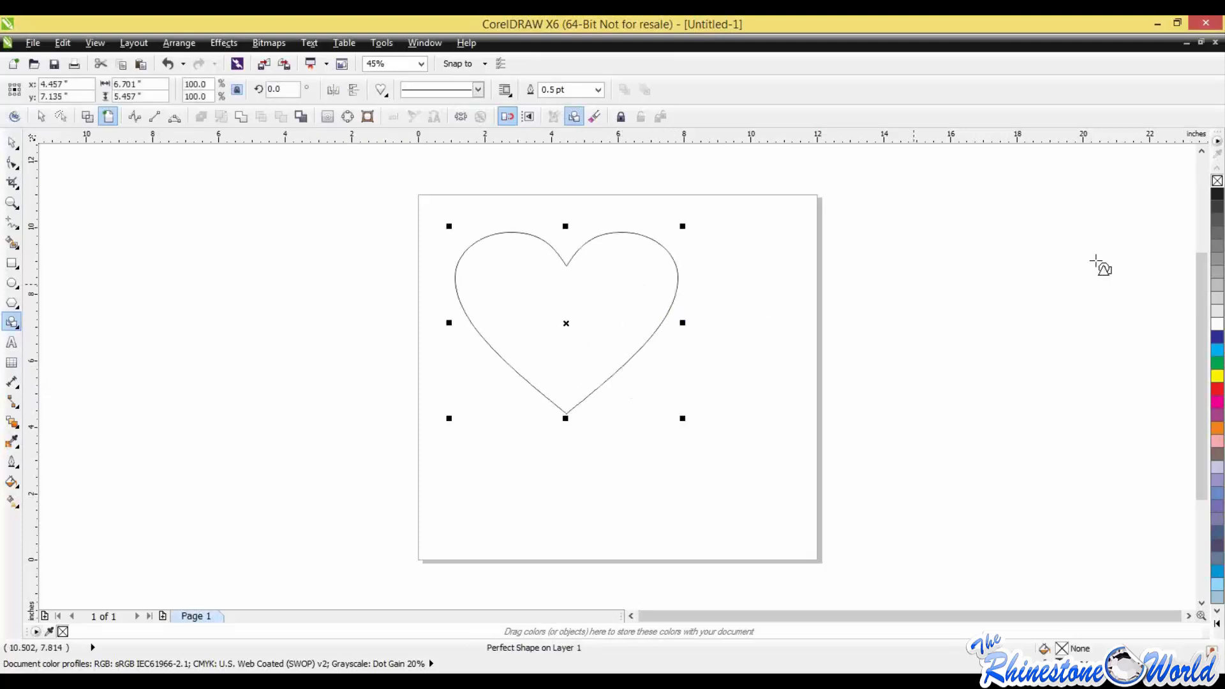
pyautogui.click(1218, 336)
pyautogui.click(1218, 350)
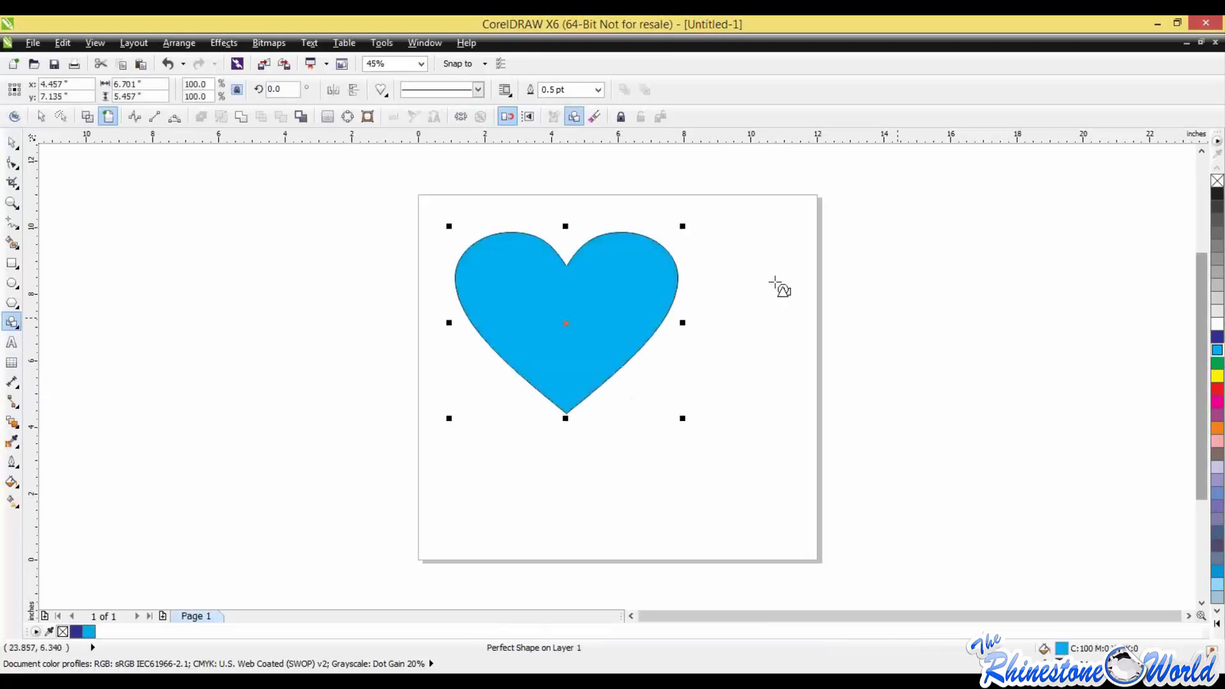
# Step: Select the cyan heart and delete it
pyautogui.click(12, 142)
pyautogui.click(155, 355)
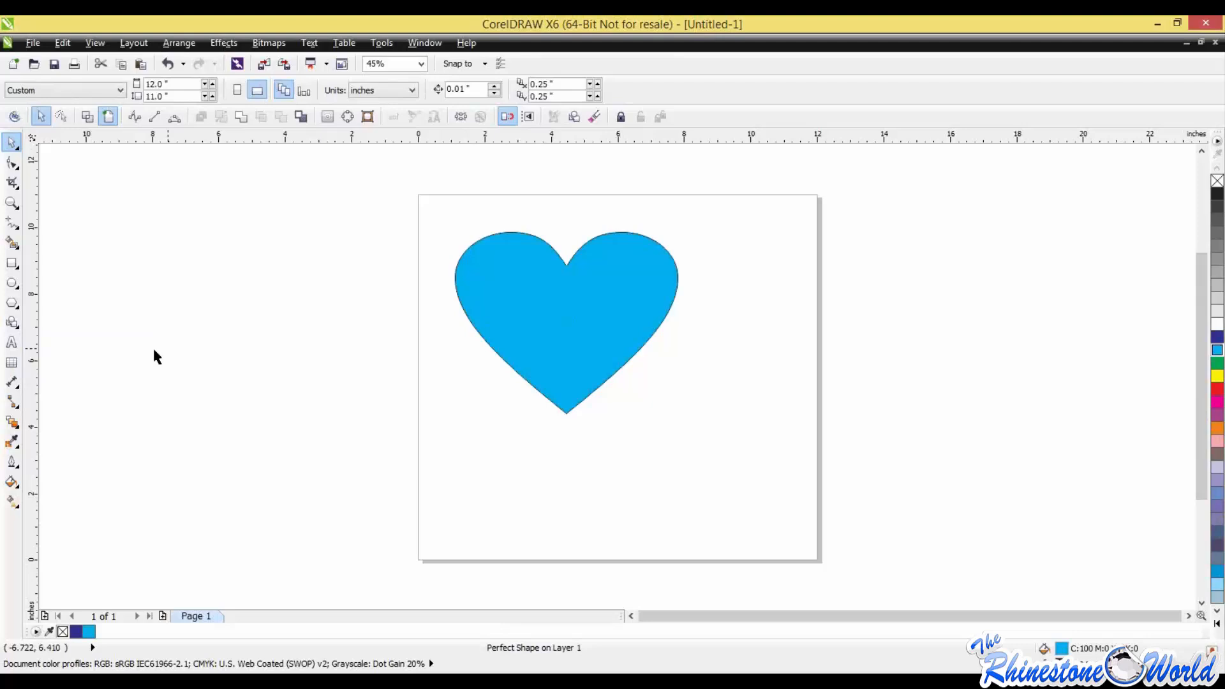
pyautogui.click(503, 293)
pyautogui.press('Delete')
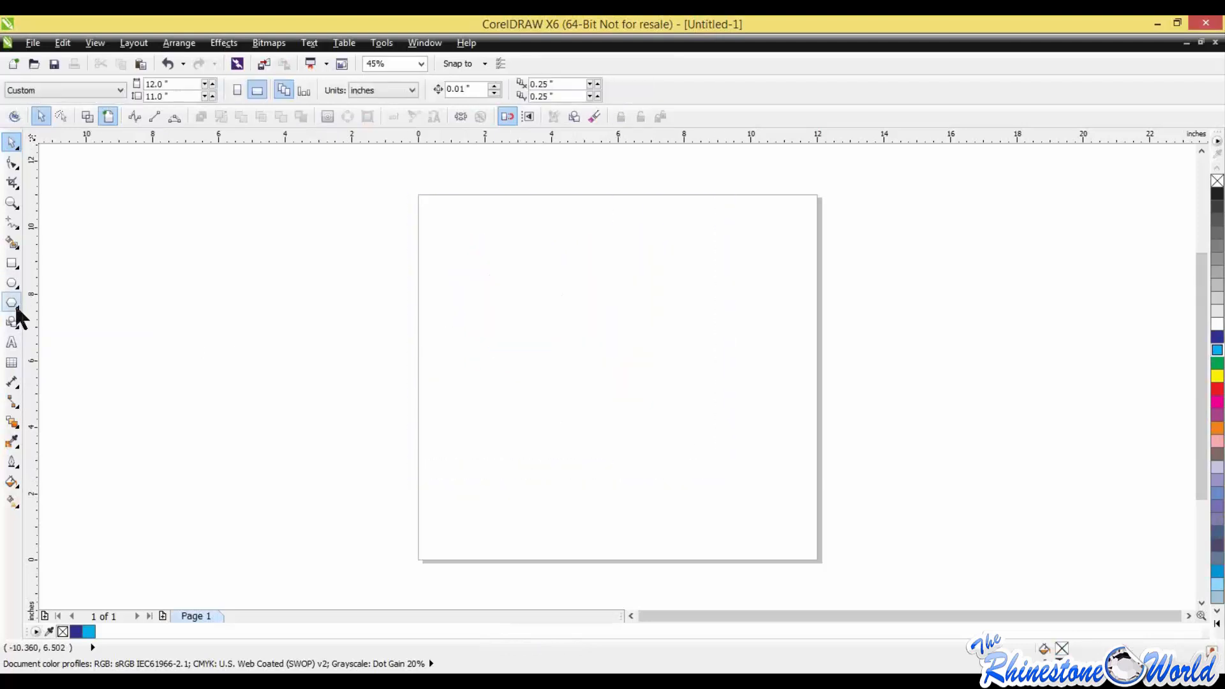
# Step: Draw a five-pointed star about 7.1 inches wide and 5.0 inches tall on the page and deselect it
pyautogui.click(17, 309)
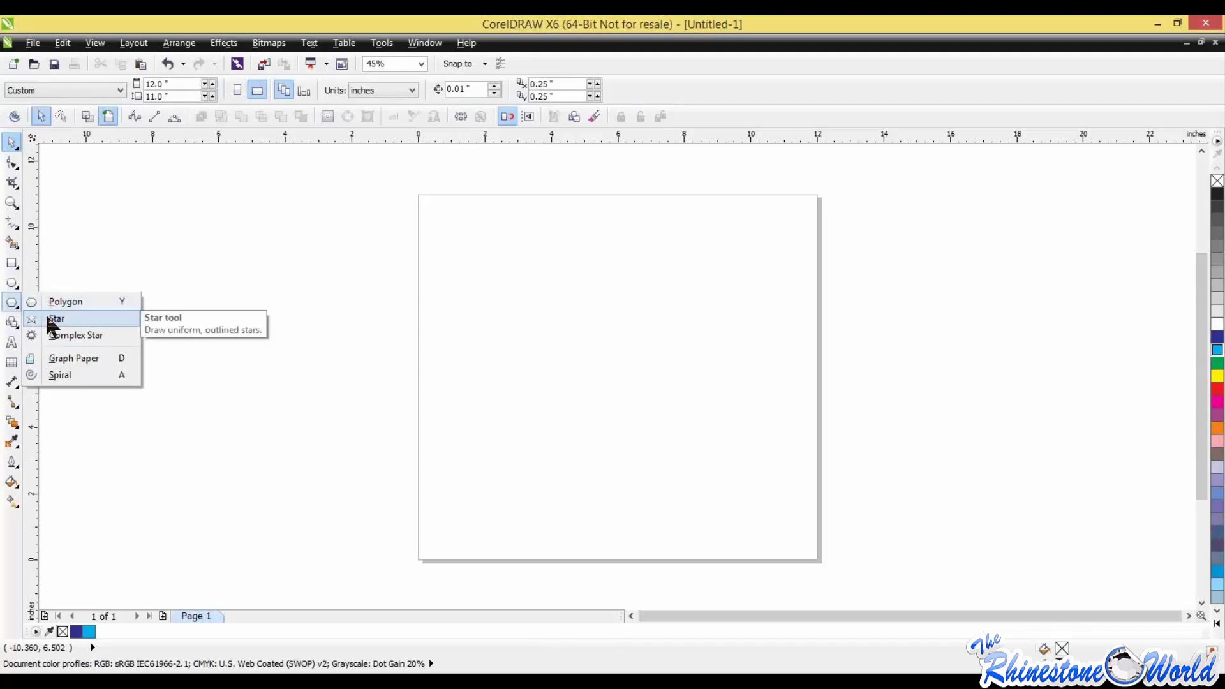
pyautogui.click(56, 319)
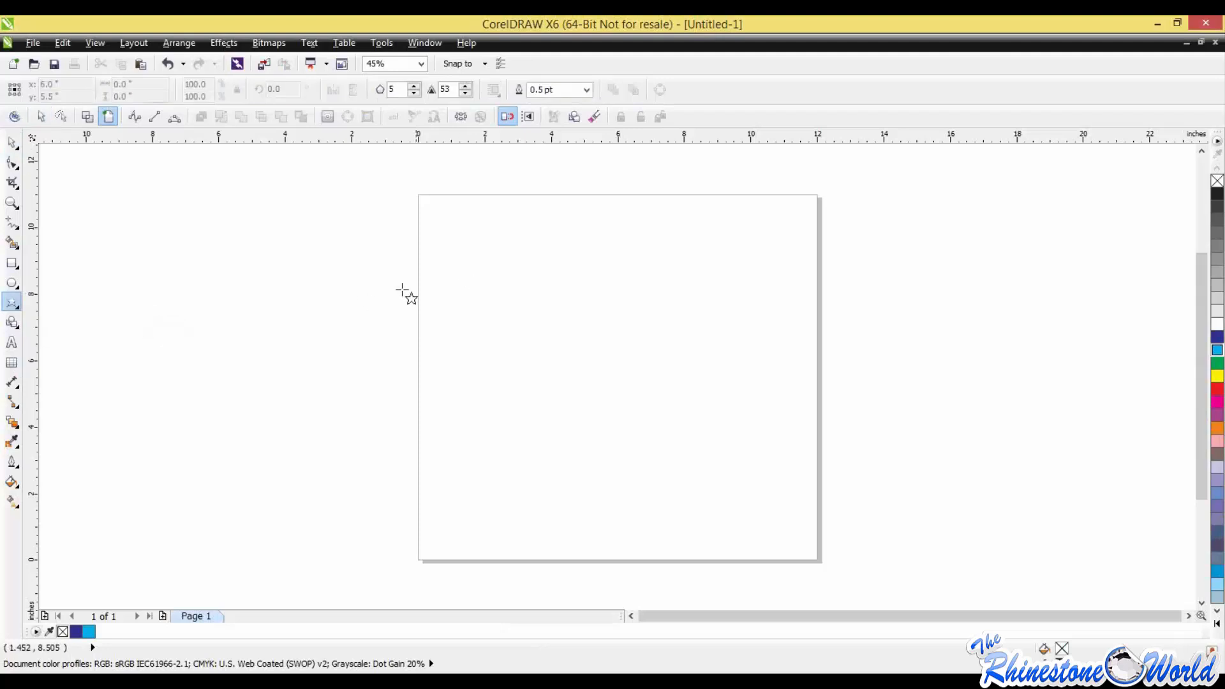
pyautogui.moveTo(462, 241); pyautogui.dragTo(707, 417)
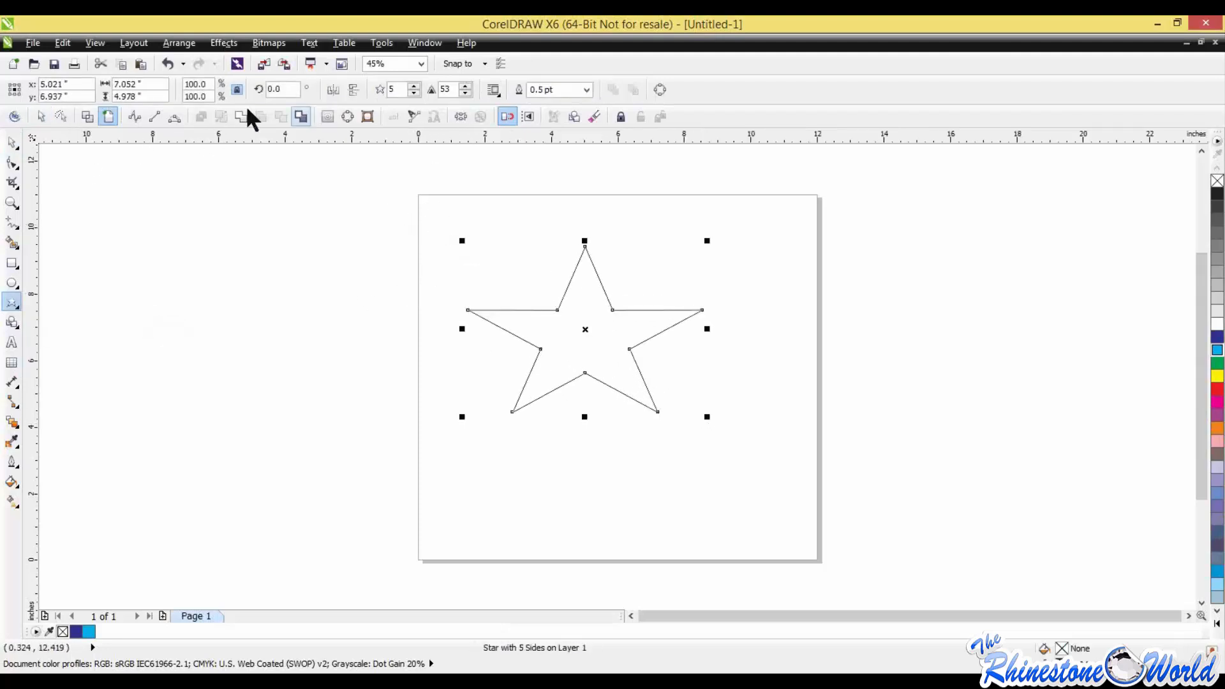
pyautogui.click(14, 143)
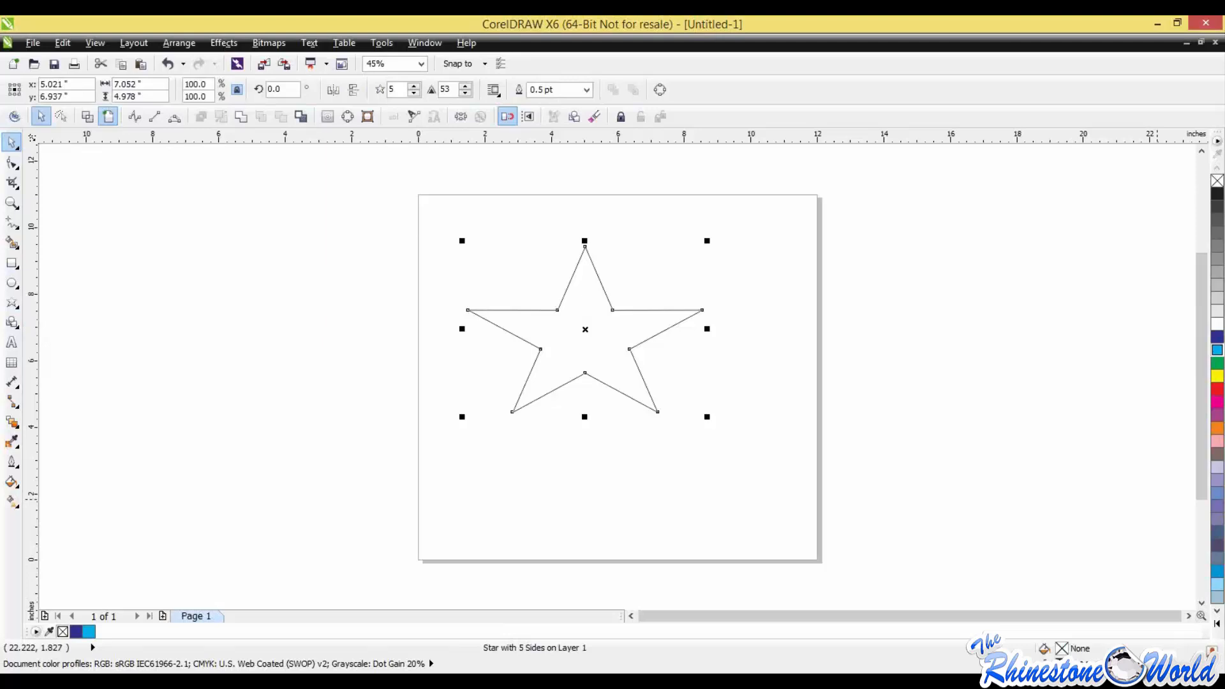
pyautogui.click(728, 407)
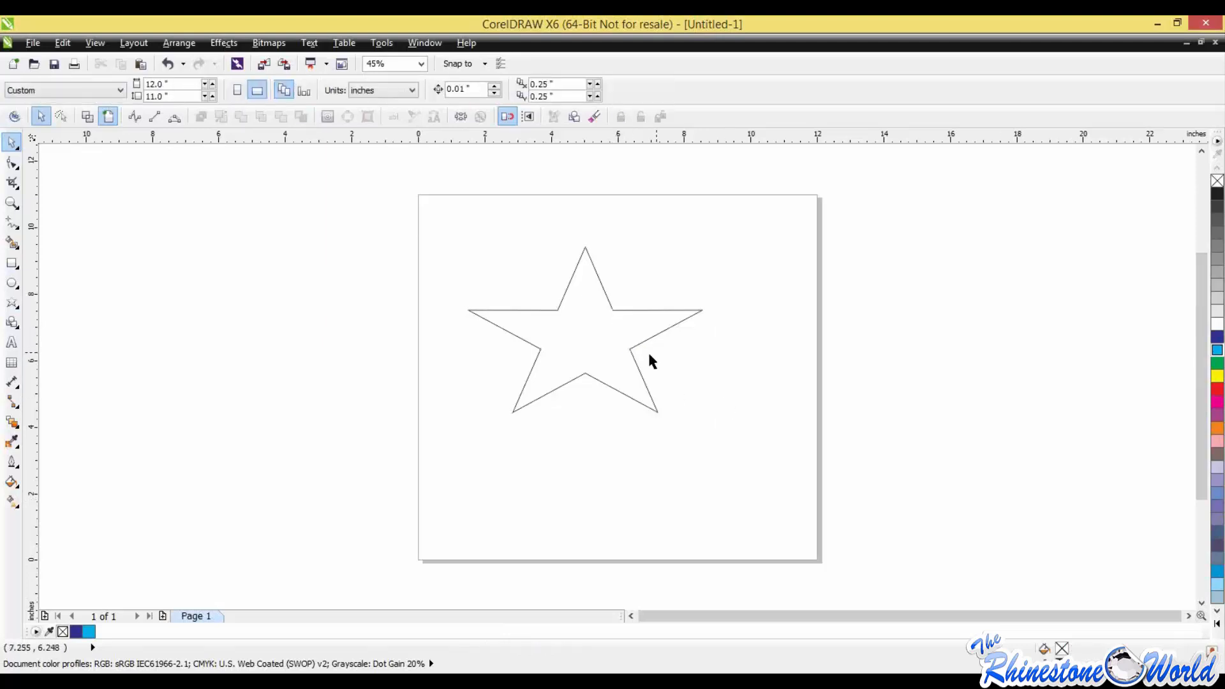
# Step: Practise selecting the five-pointed star by its outline, and remove it with a marquee selection
pyautogui.click(637, 364)
pyautogui.click(638, 364)
pyautogui.click(938, 428)
pyautogui.moveTo(460, 230); pyautogui.dragTo(760, 452)
pyautogui.press('Delete')
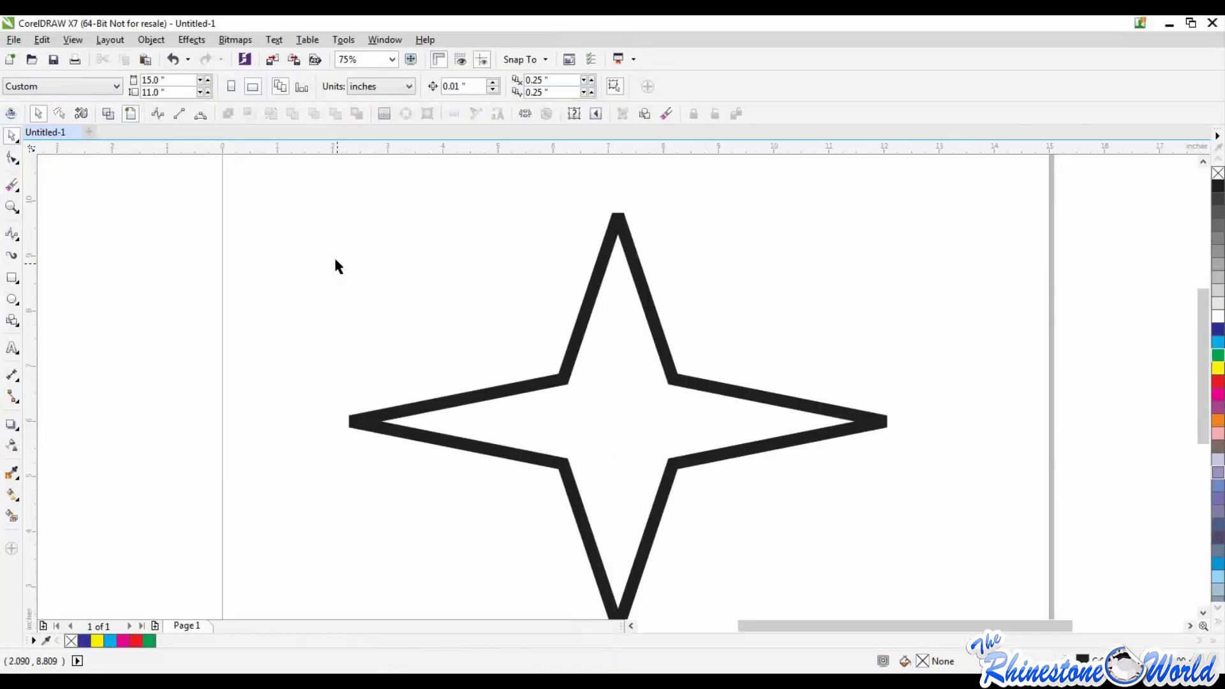
# Step: Switch back to CorelDRAW X7 and delete the thick-outlined four-pointed star
pyautogui.moveTo(294, 222); pyautogui.dragTo(660, 508)
pyautogui.press('Delete')
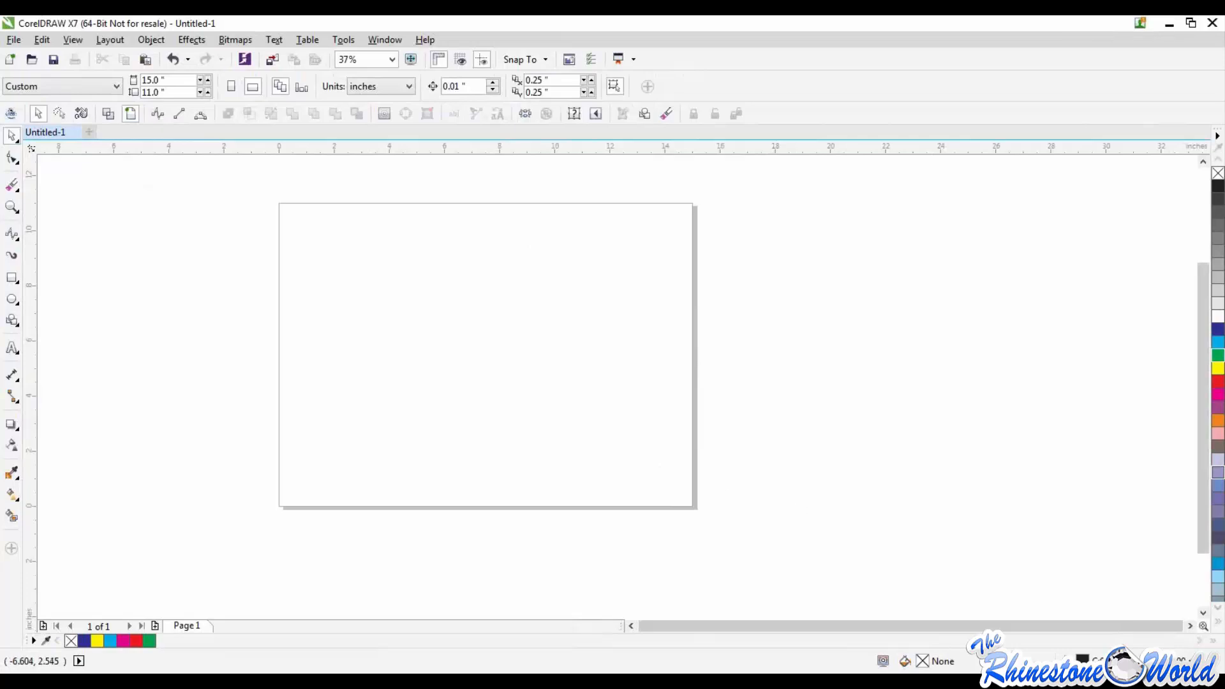
# Step: Draw a rectangle about 7.7 inches wide and 4.9 inches tall, and round its corners to about 0.167 inch with the Shape tool
pyautogui.click(13, 279)
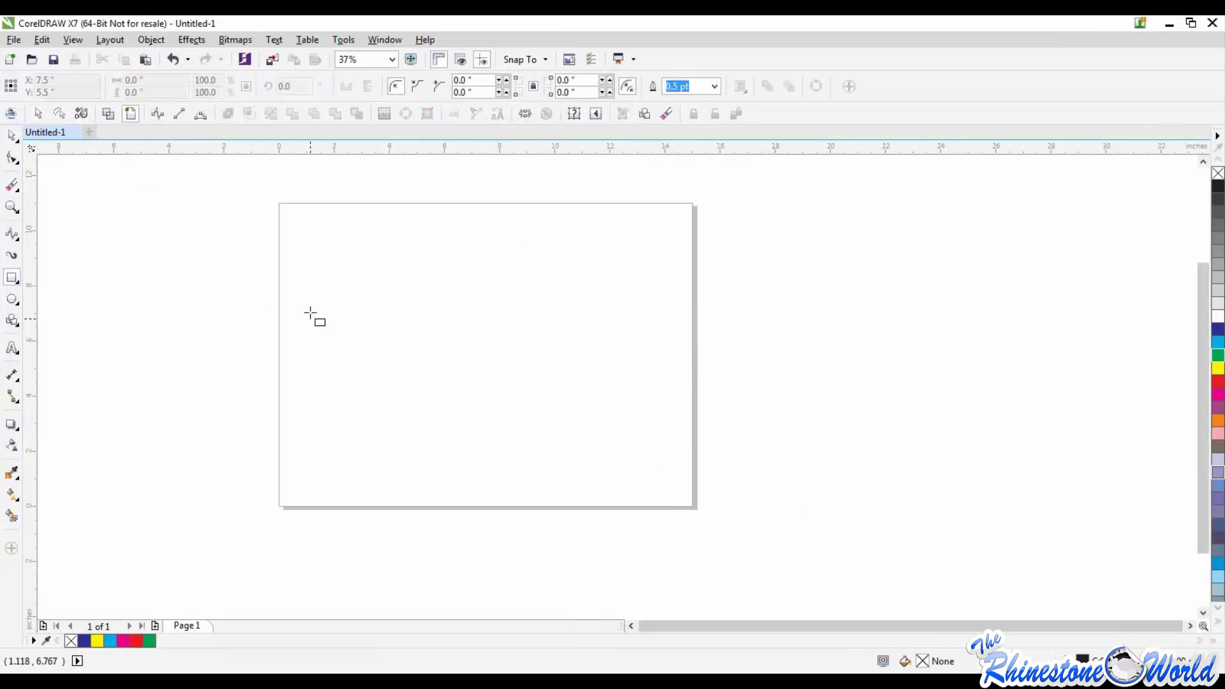
pyautogui.moveTo(321, 299); pyautogui.dragTo(534, 435)
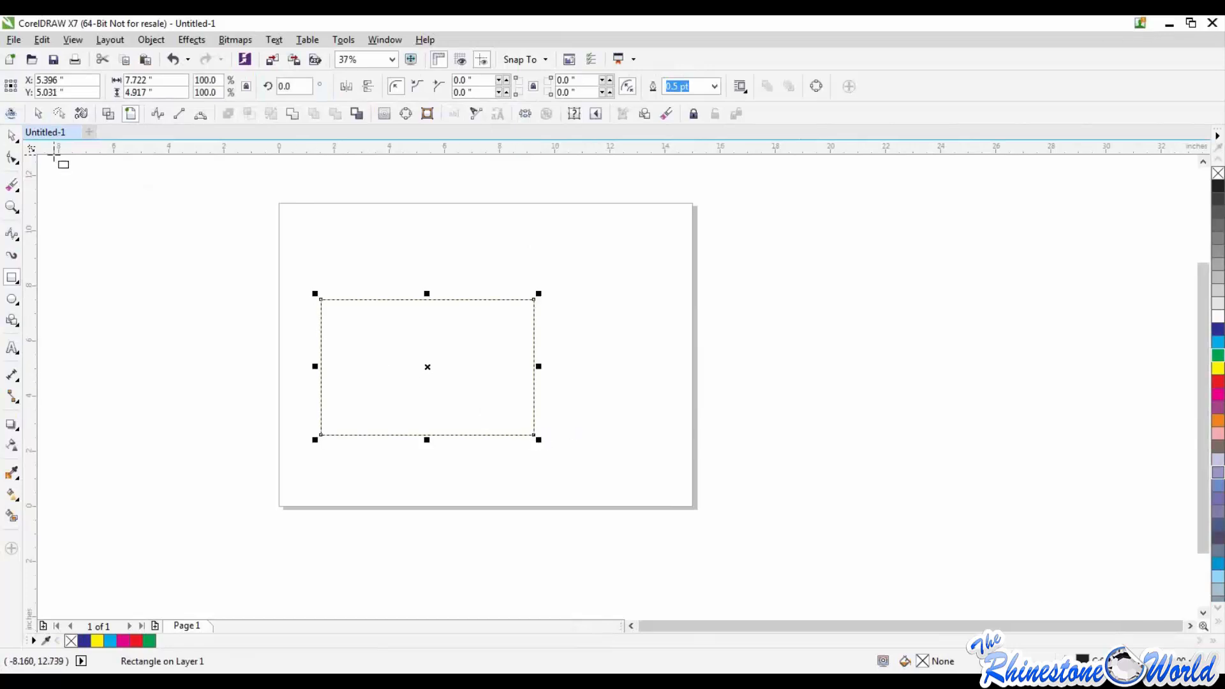
pyautogui.click(13, 160)
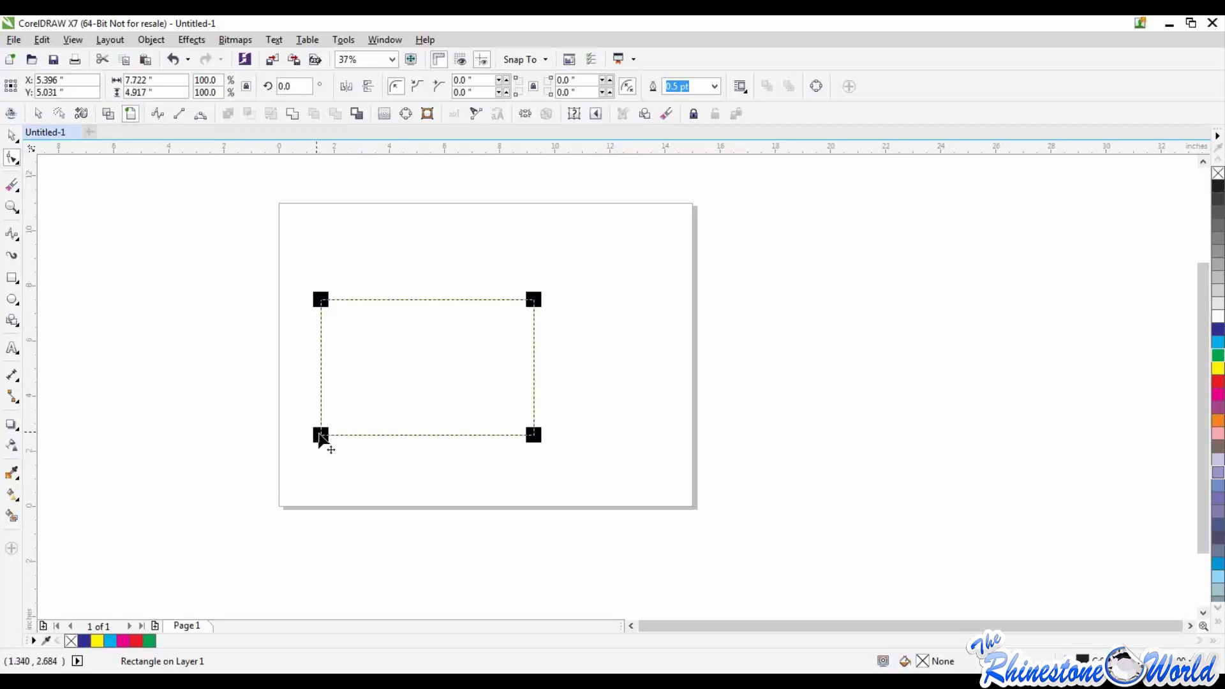
pyautogui.moveTo(321, 436)
pyautogui.mouseDown()
pyautogui.moveTo(358, 451)
pyautogui.moveTo(326, 442)
pyautogui.mouseUp()
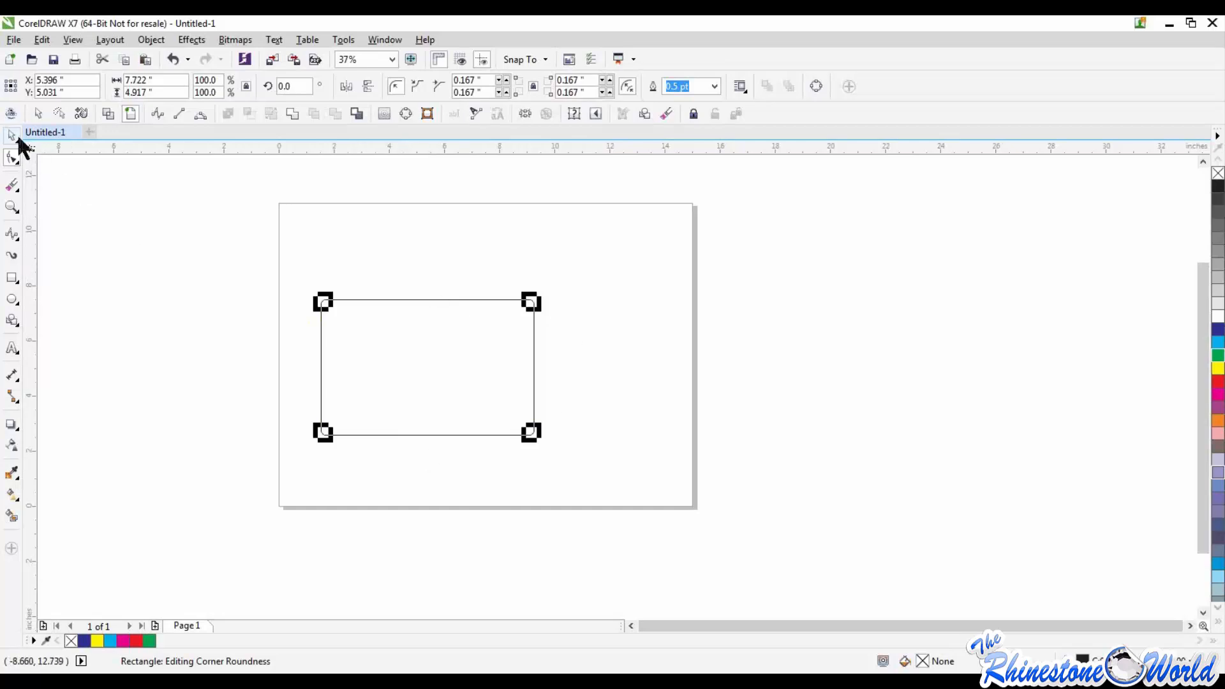
# Step: Select the rounded rectangle with a marquee and delete it
pyautogui.click(11, 136)
pyautogui.moveTo(195, 218); pyautogui.dragTo(688, 538)
pyautogui.press('Delete')
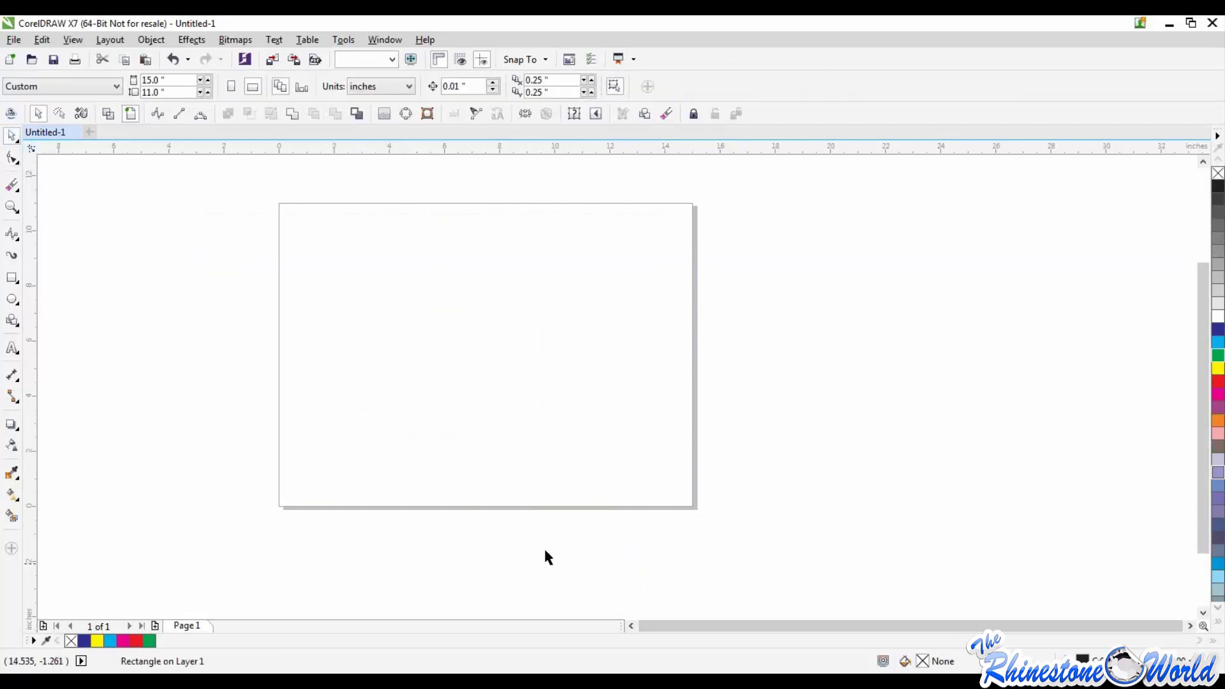
# Step: Draw a polygon about 6.8 inches wide and 5.7 inches tall on the page, and set it to seven sides
pyautogui.click(16, 322)
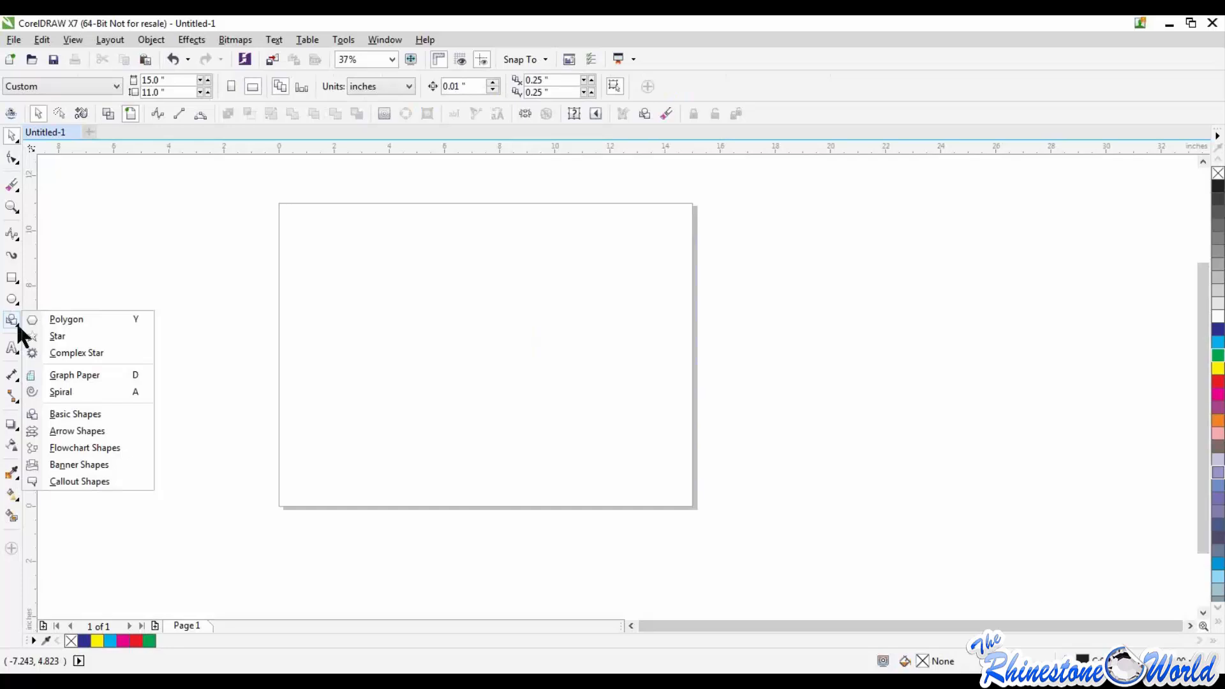
pyautogui.click(66, 319)
pyautogui.moveTo(371, 284); pyautogui.dragTo(559, 441)
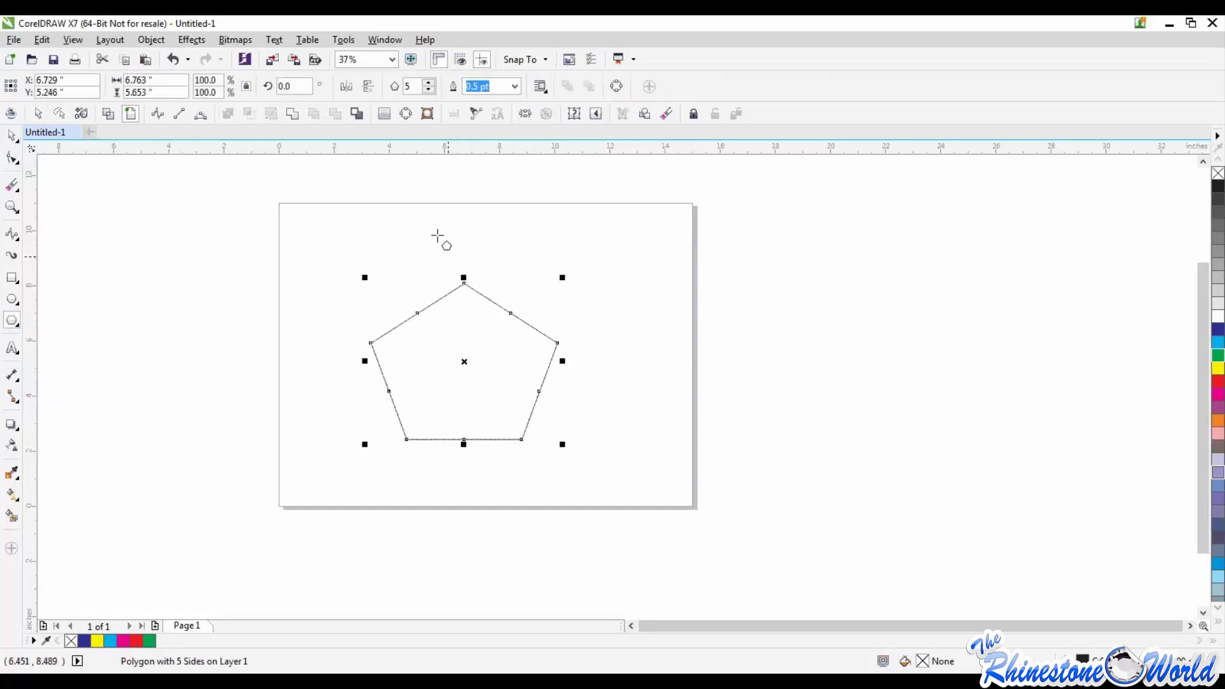
pyautogui.click(429, 83)
pyautogui.click(429, 83)
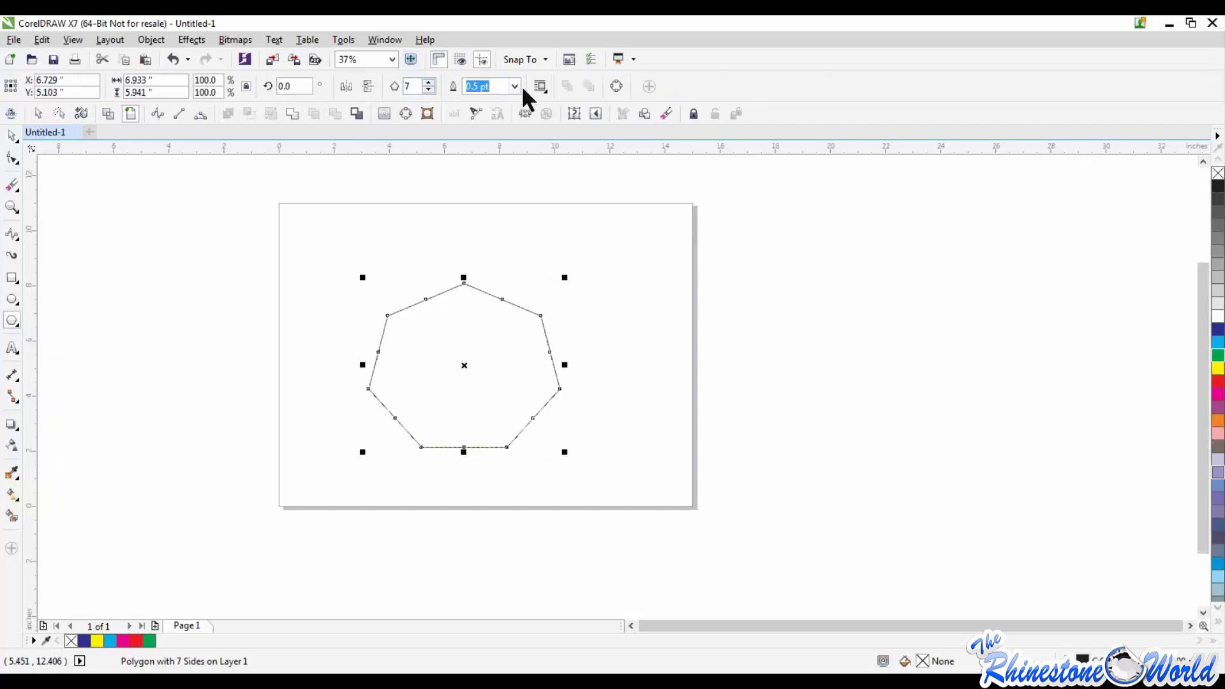
# Step: Increase the polygon's number of sides to 9, and remove the polygon from the page
pyautogui.click(546, 87)
pyautogui.click(547, 87)
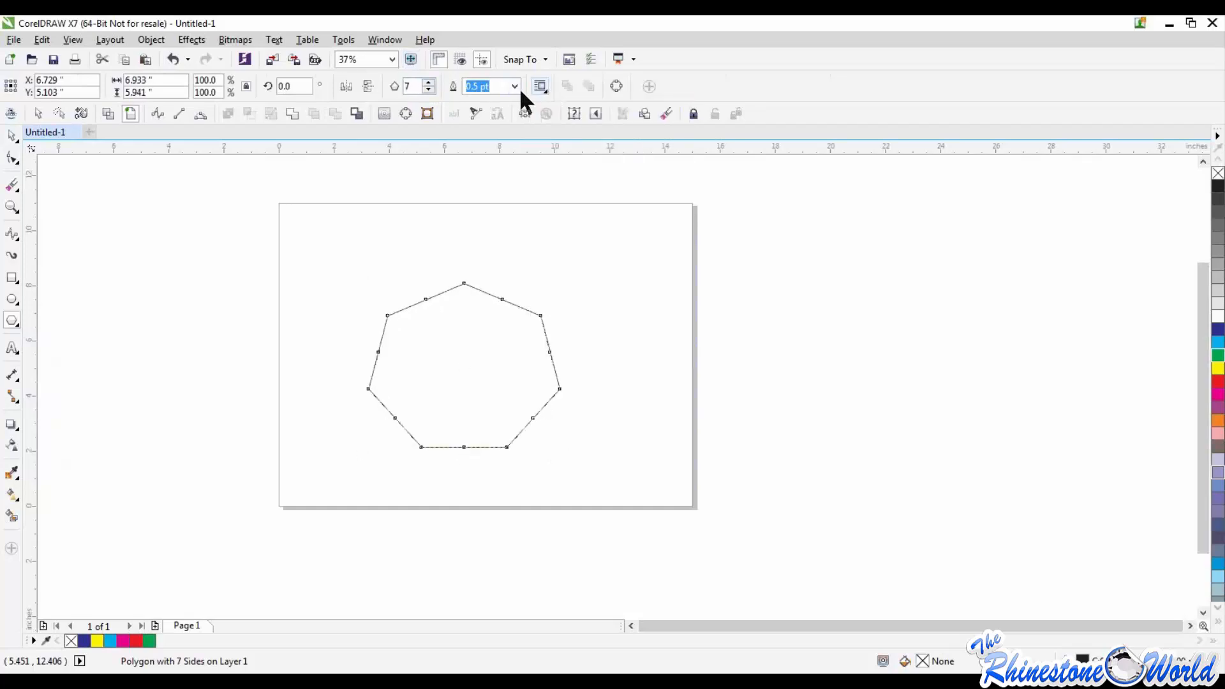
pyautogui.click(429, 83)
pyautogui.click(429, 83)
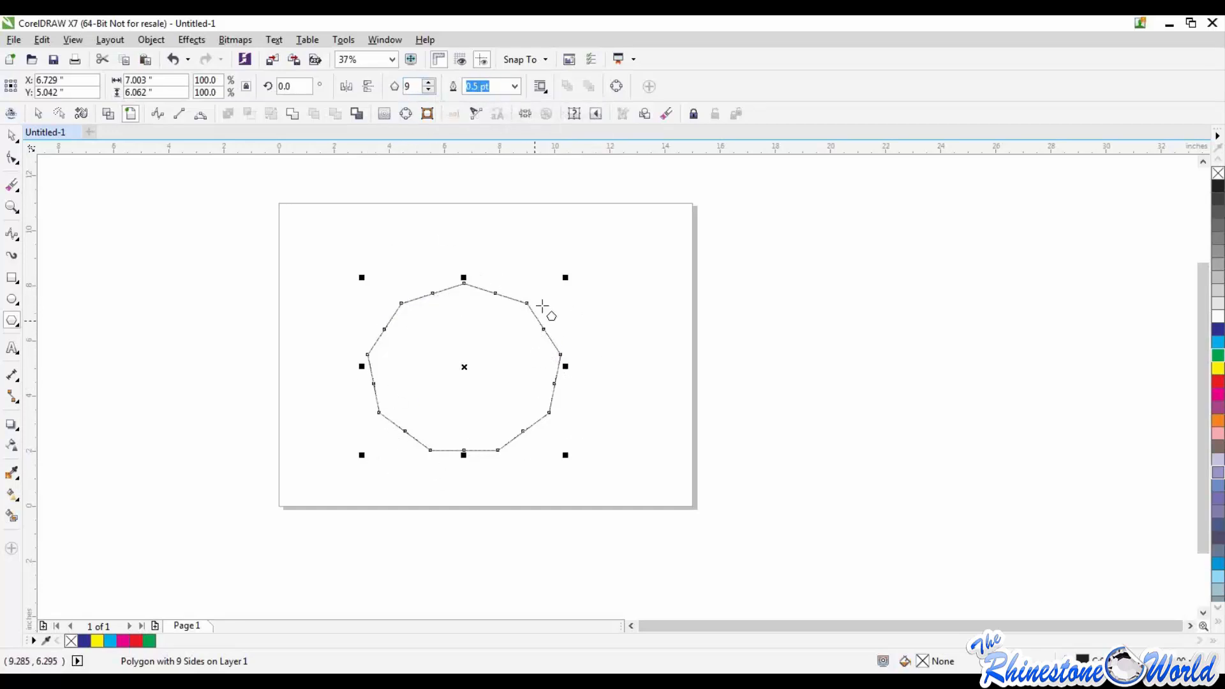
pyautogui.click(11, 134)
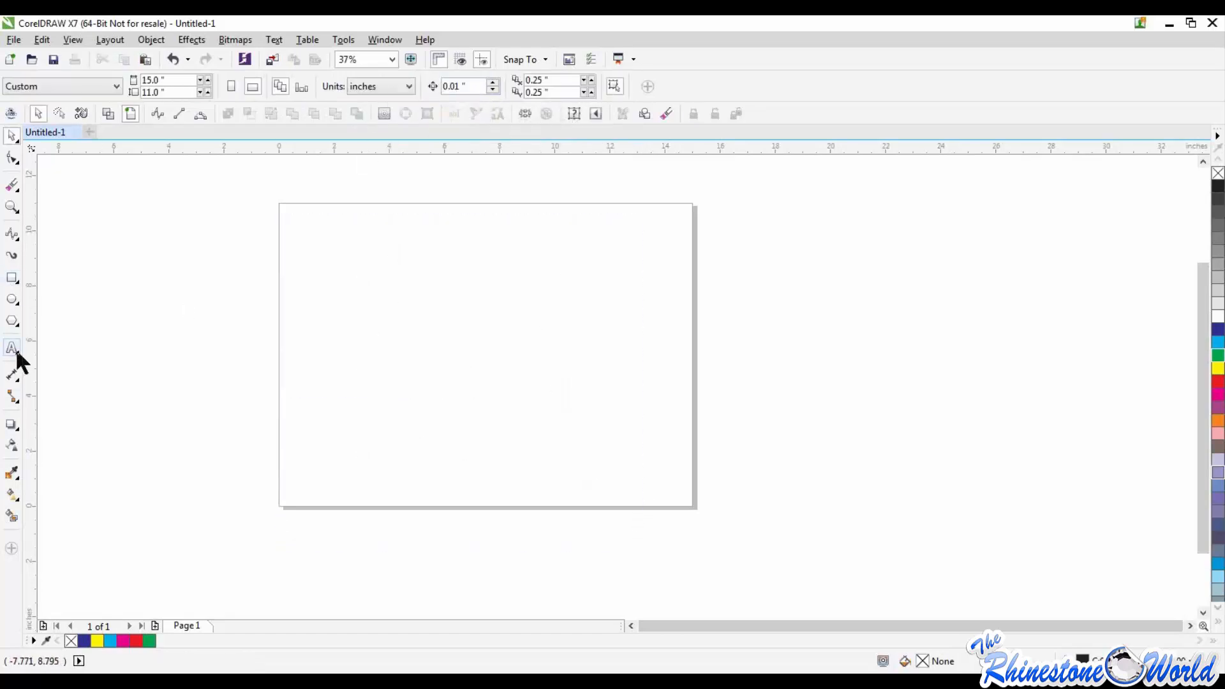
# Step: Add the artistic text "TRW" in College-Black at 175 pt on the upper part of the page
pyautogui.click(16, 352)
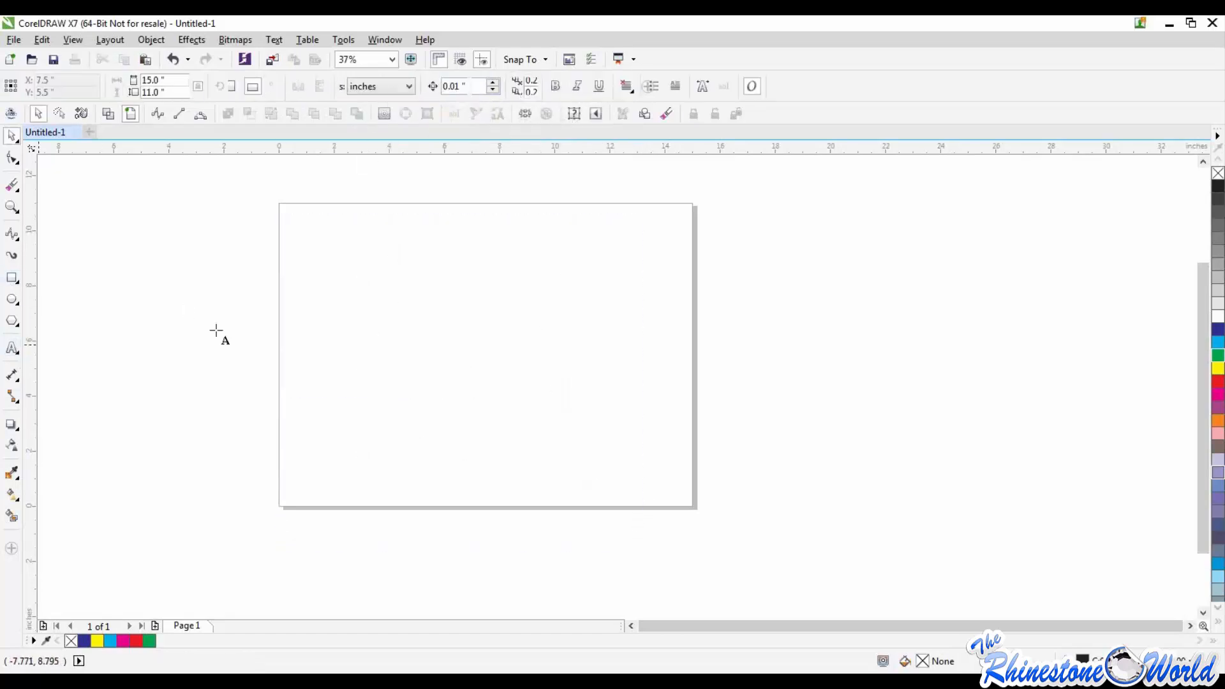
pyautogui.click(386, 311)
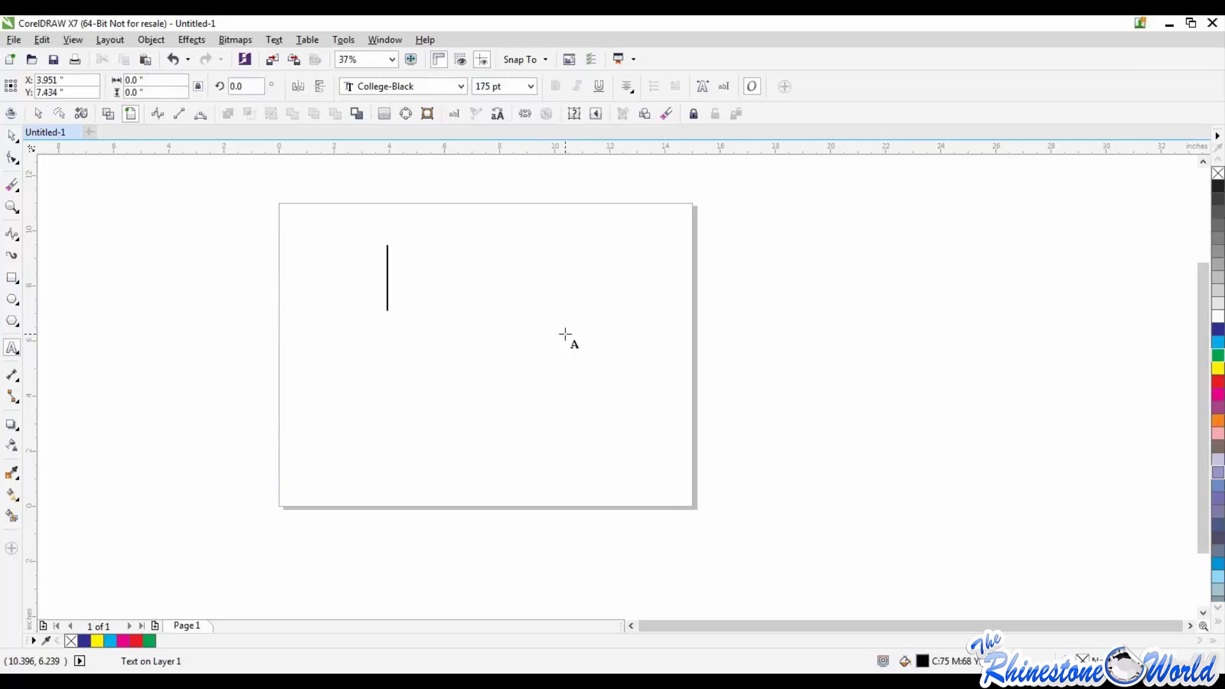
pyautogui.write('TRW')
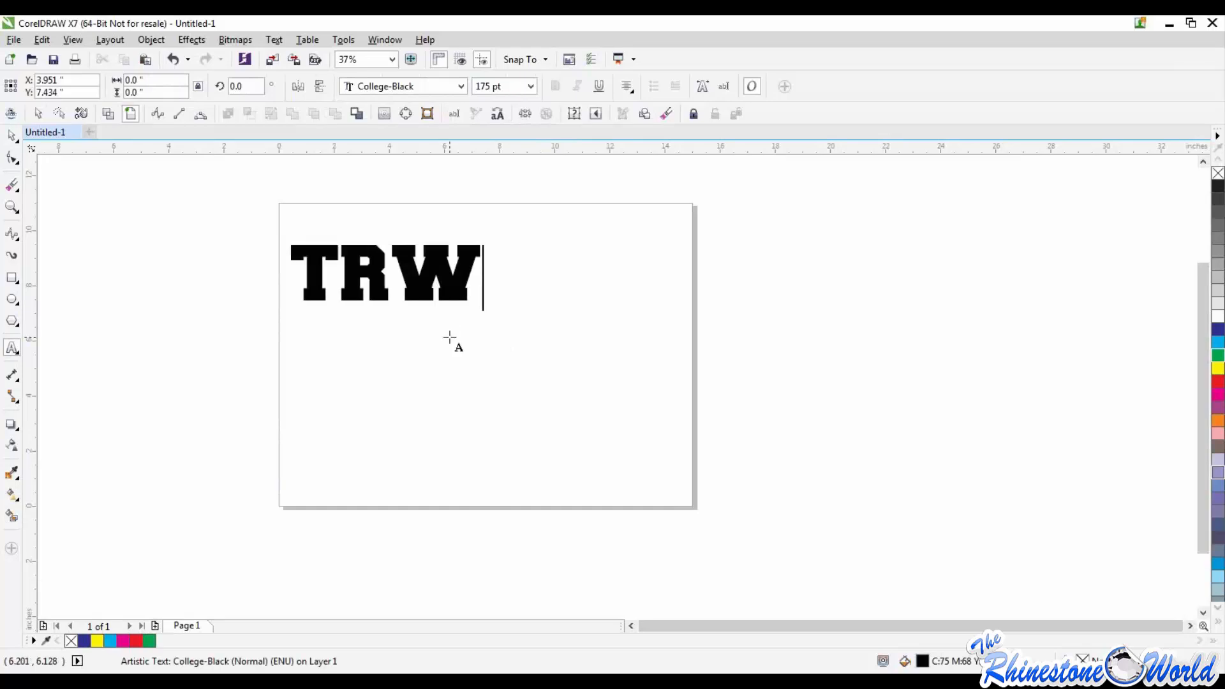
pyautogui.click(12, 137)
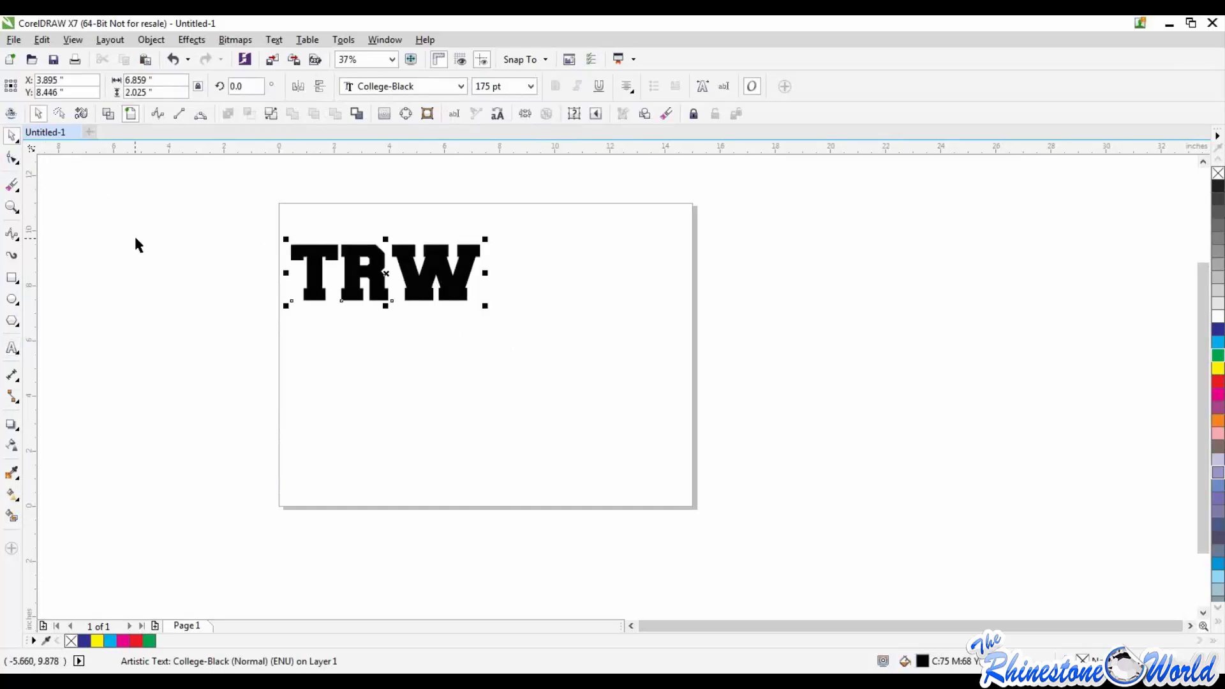
# Step: Mirror the TRW text horizontally several times, leaving it reversed
pyautogui.click(295, 87)
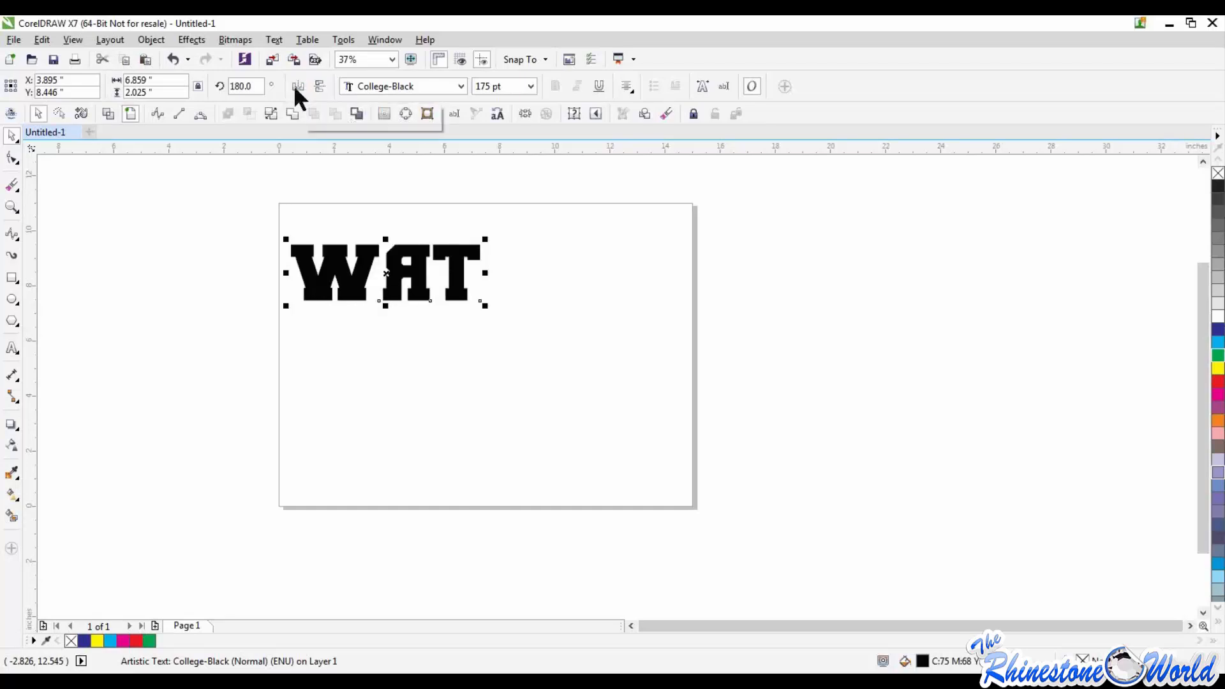
pyautogui.click(325, 408)
pyautogui.moveTo(263, 224); pyautogui.dragTo(596, 365)
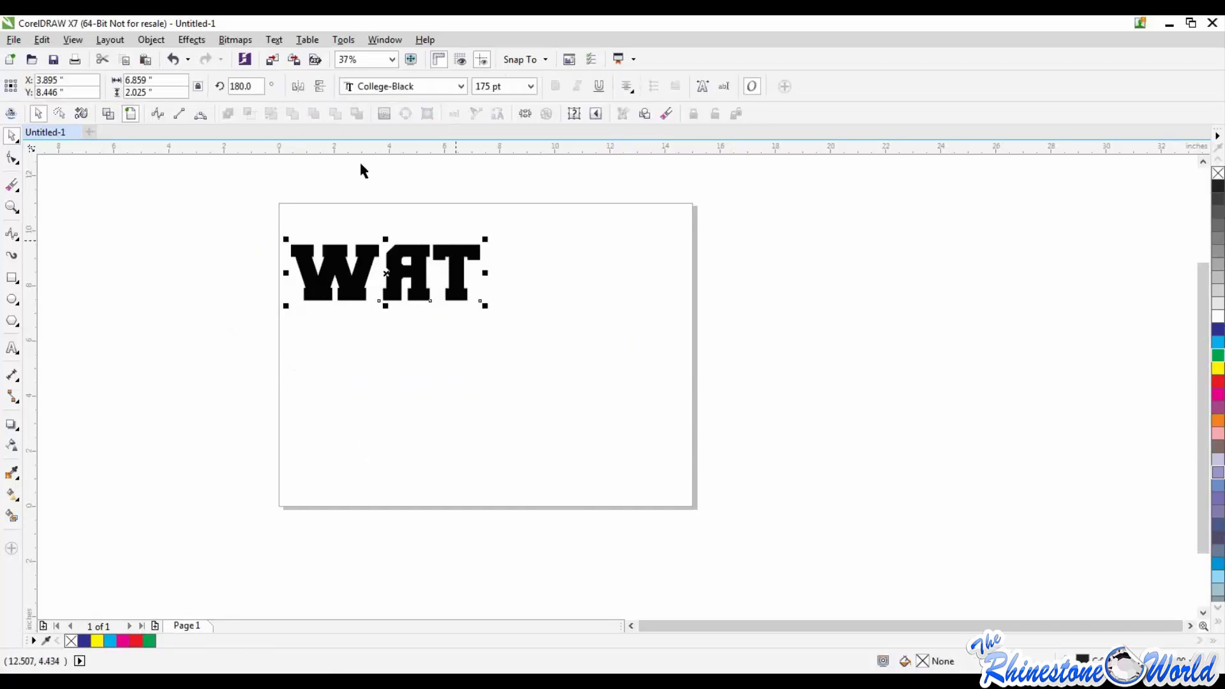
pyautogui.click(297, 87)
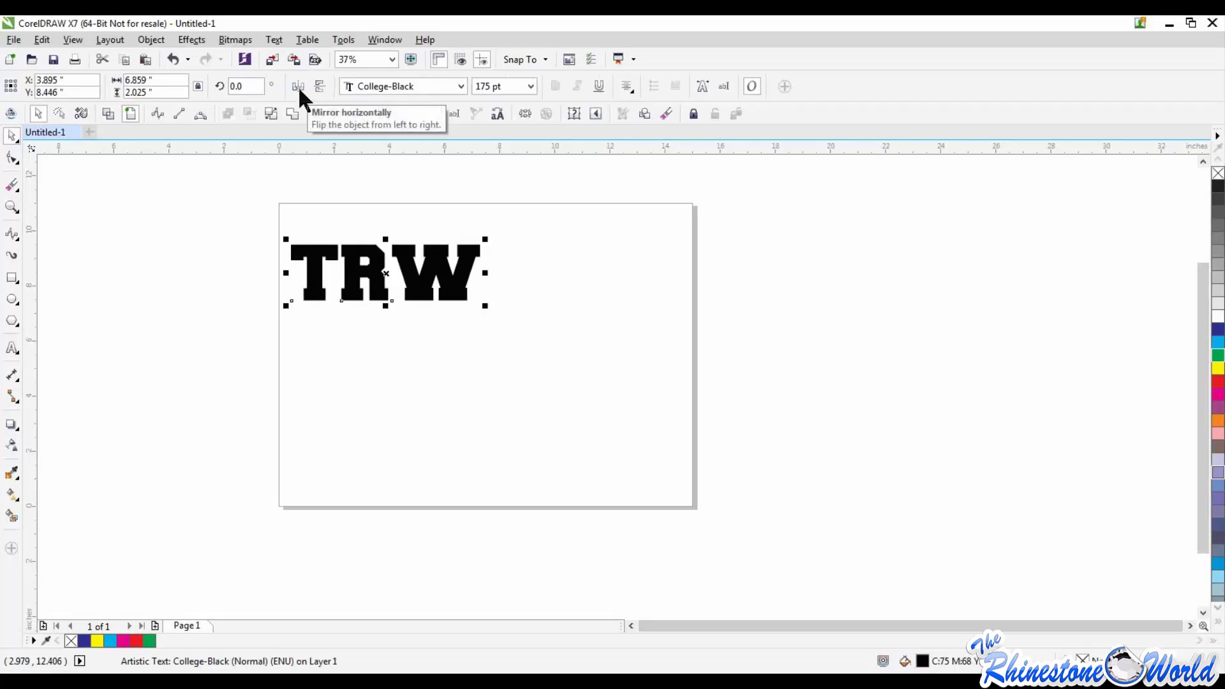
pyautogui.click(299, 88)
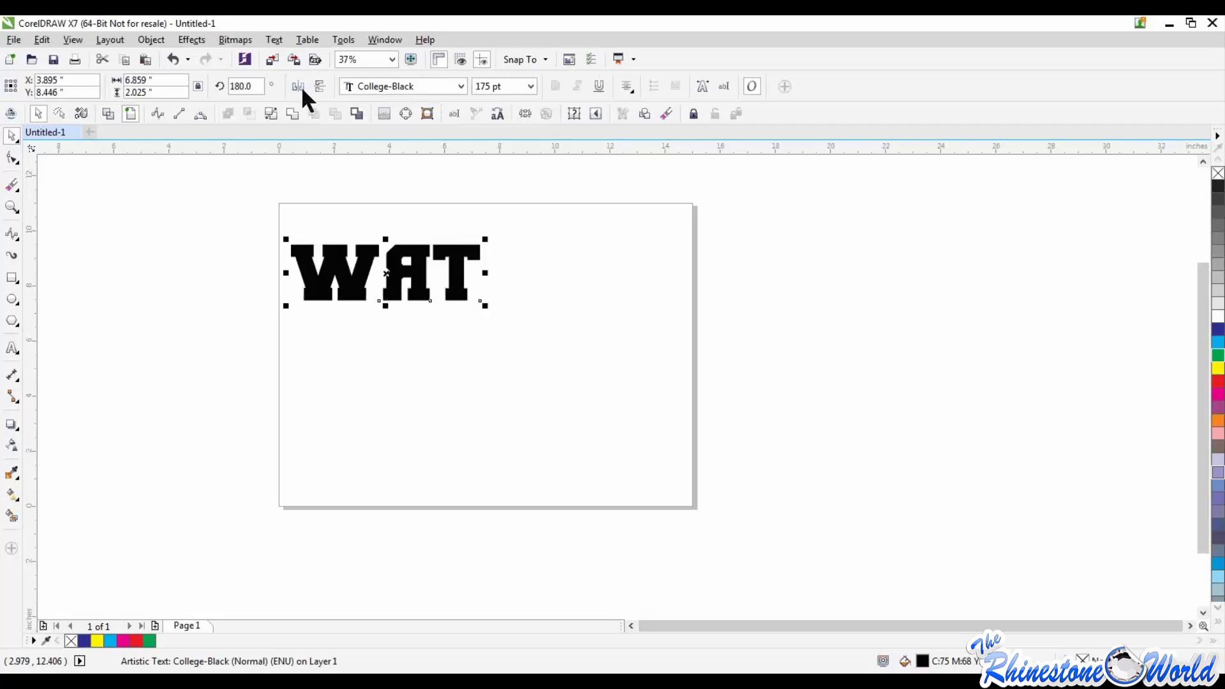
# Step: Rotate the mirrored TRW text to 90 degrees and move it toward the middle of the page
pyautogui.click(254, 83)
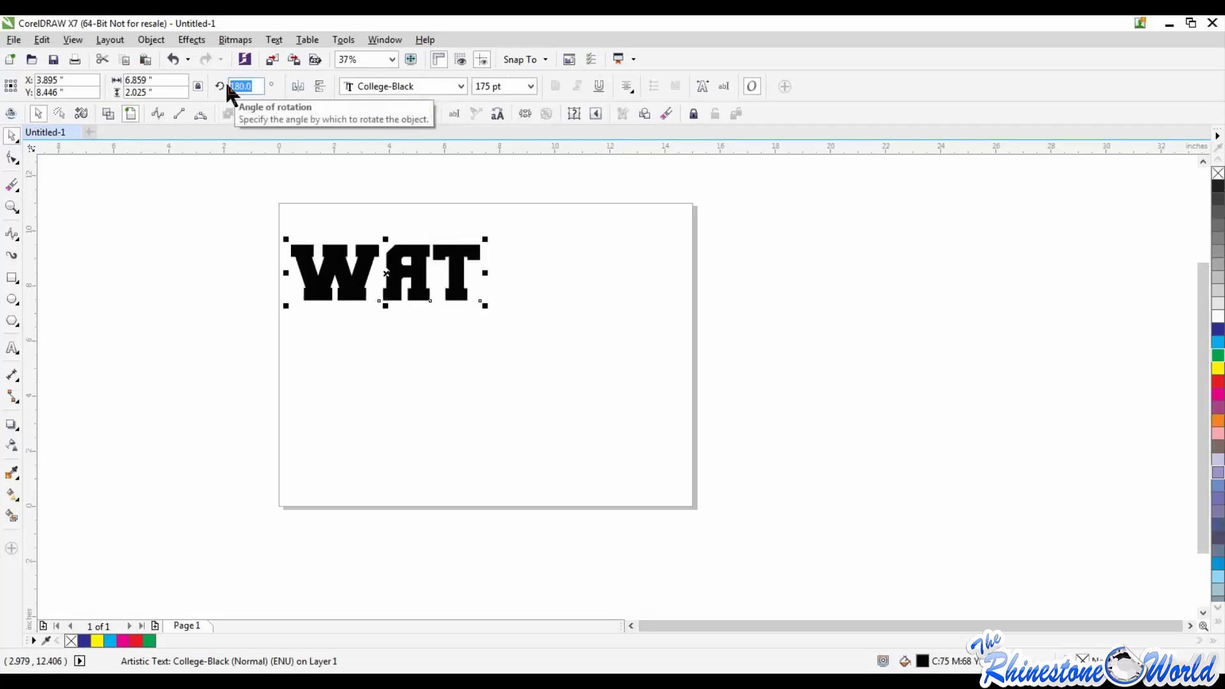
pyautogui.write('90')
pyautogui.press('Return')
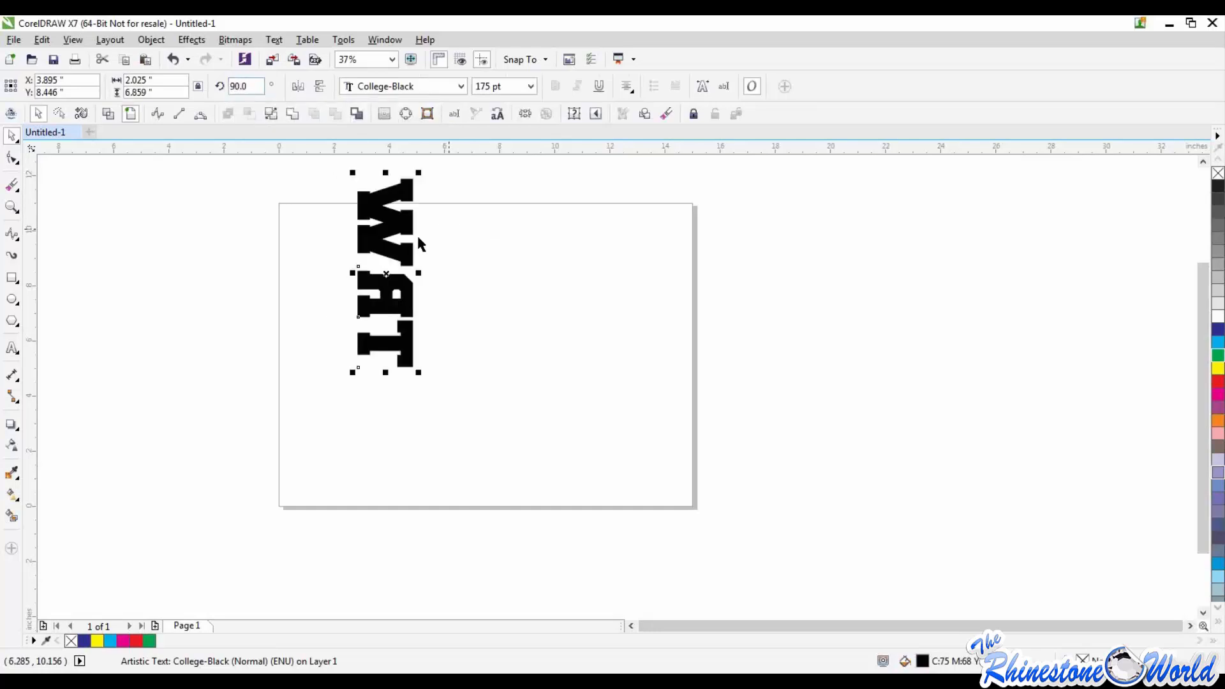
pyautogui.moveTo(400, 269); pyautogui.dragTo(468, 330)
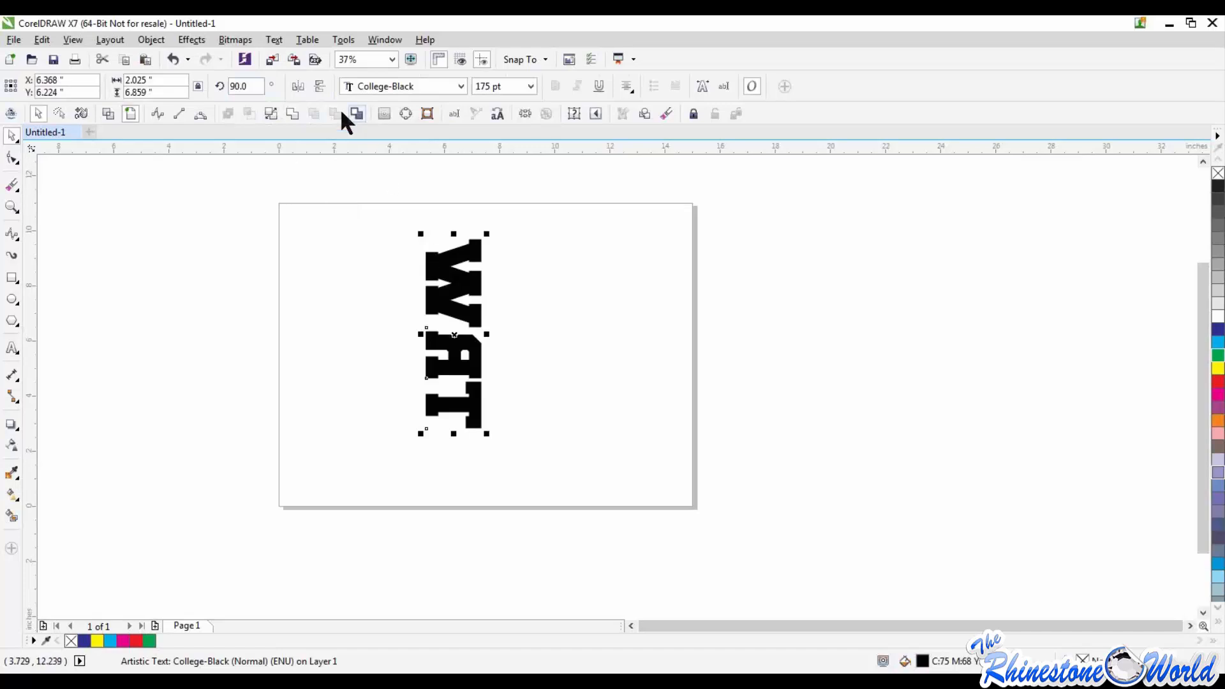
# Step: Mirror the rotated TRW text vertically, and delete it from the page
pyautogui.click(322, 85)
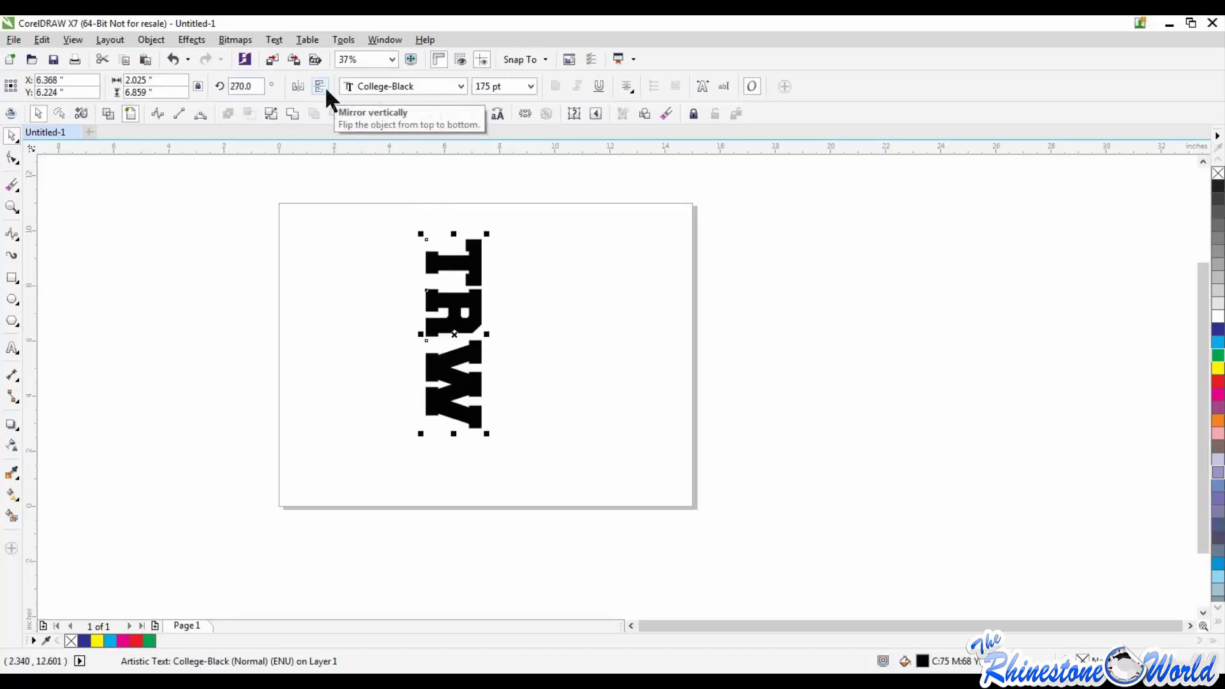
pyautogui.moveTo(345, 201); pyautogui.dragTo(574, 497)
pyautogui.press('Delete')
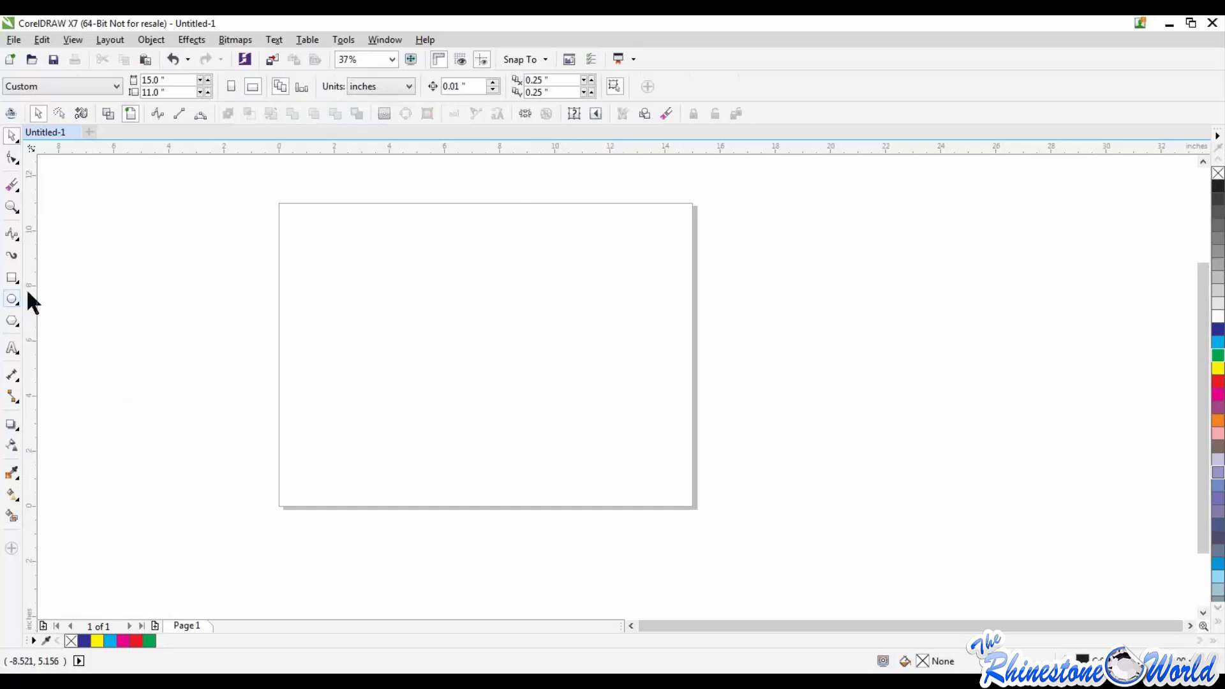
# Step: Add a fresh artistic text "TRW" in College-Black at 175 pt near the middle of the page, and deselect it
pyautogui.click(12, 348)
pyautogui.click(429, 361)
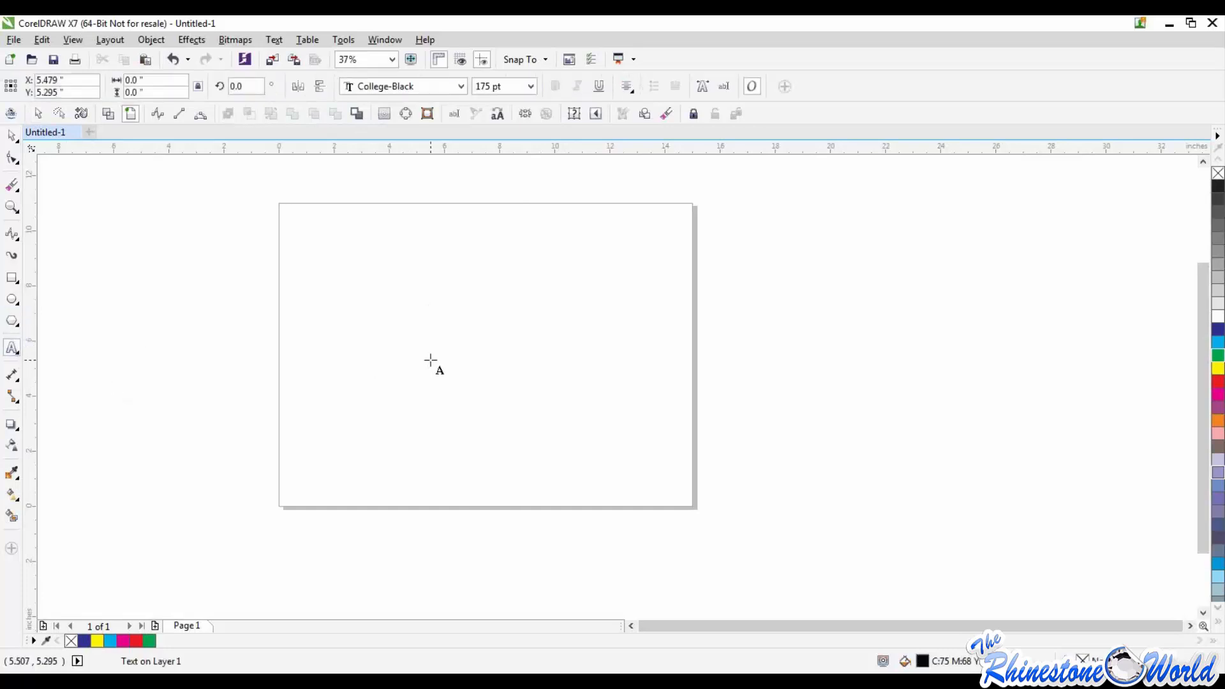
pyautogui.write('TRW')
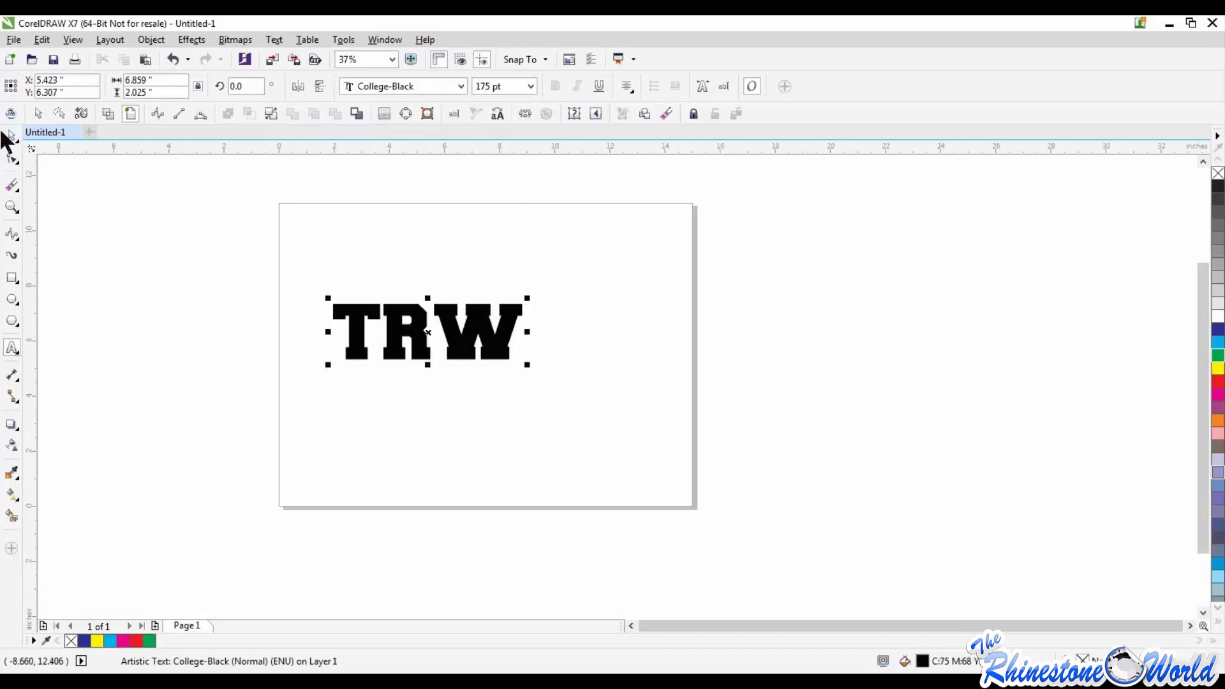
pyautogui.click(9, 135)
pyautogui.click(163, 265)
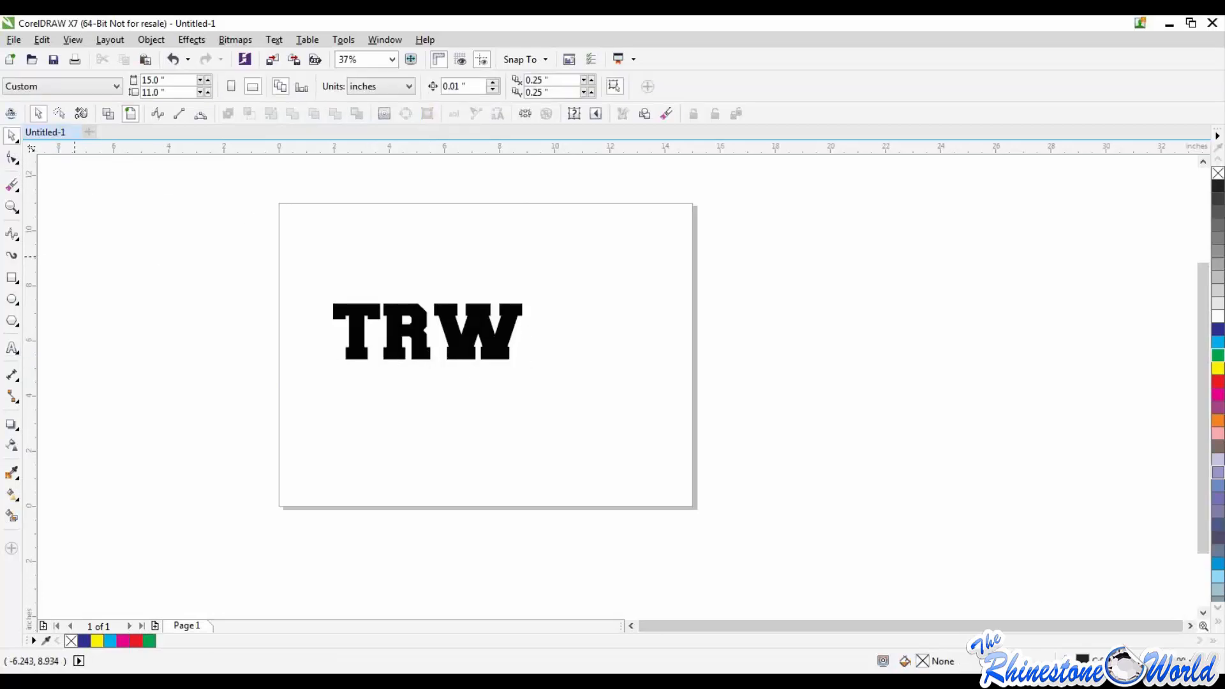
# Step: Bring the Baseball Mom Template.cdr design in beside the TRW text, and ungroup all its objects
pyautogui.moveTo(312, 88); pyautogui.dragTo(773, 345)
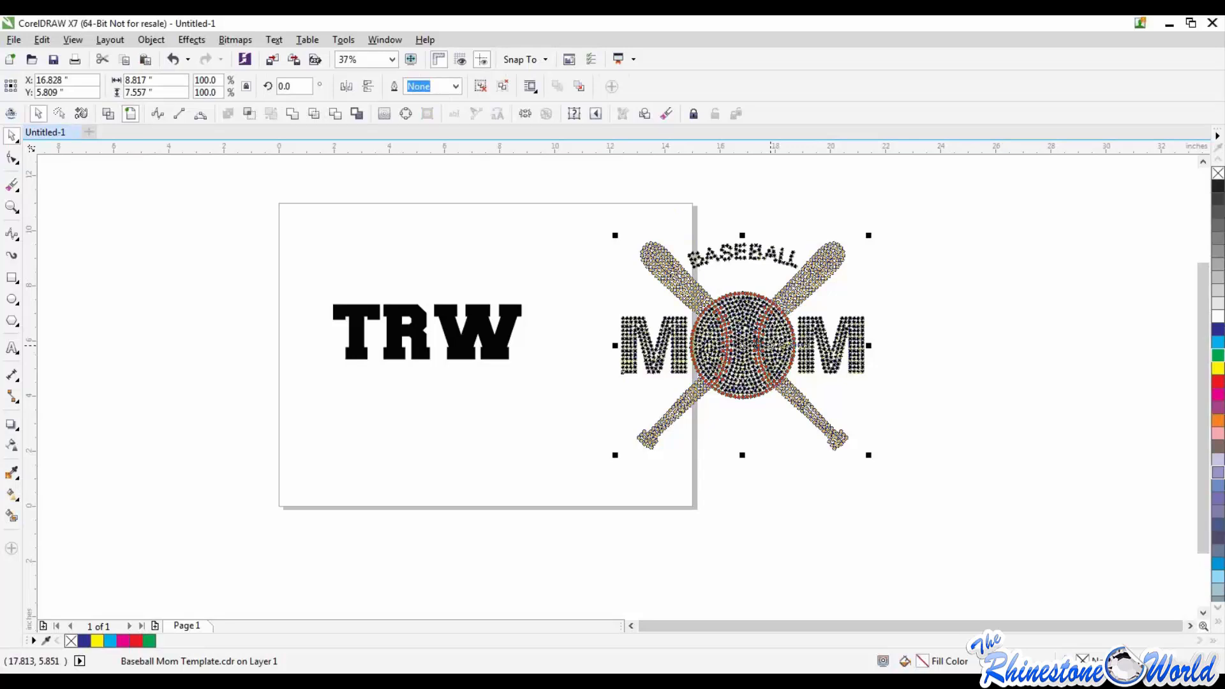
pyautogui.rightClick(753, 340)
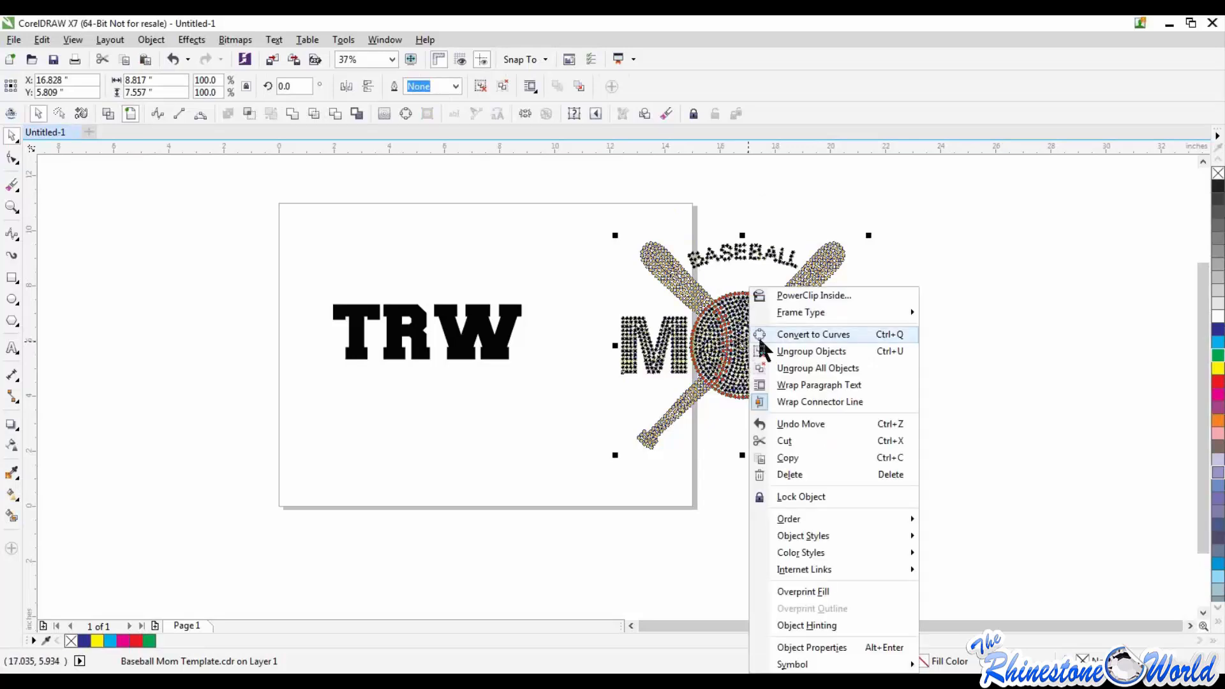
pyautogui.click(811, 366)
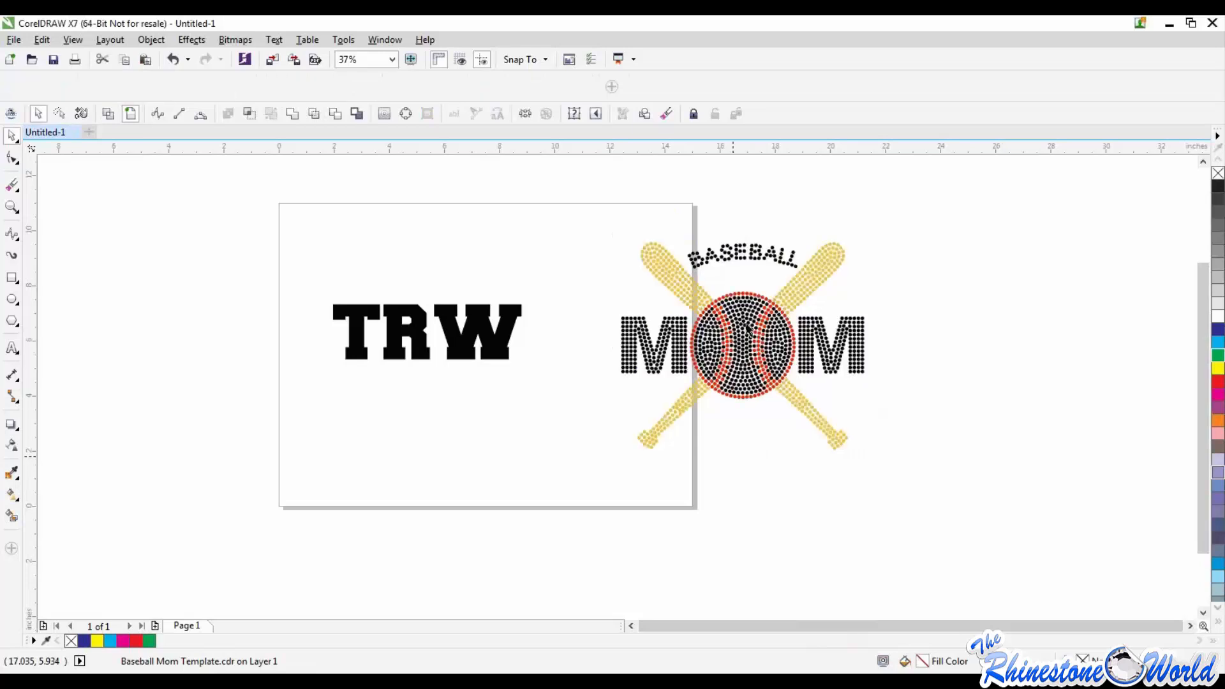
# Step: Delete the arched BASEBALL lettering above the ball in the Baseball Mom design
pyautogui.click(680, 205)
pyautogui.scroll(2, 682, 216)
pyautogui.moveTo(689, 208)
pyautogui.mouseDown()
pyautogui.moveTo(920, 299)
pyautogui.moveTo(918, 318)
pyautogui.mouseUp()
pyautogui.press('Delete')
pyautogui.scroll(-2, 917, 317)
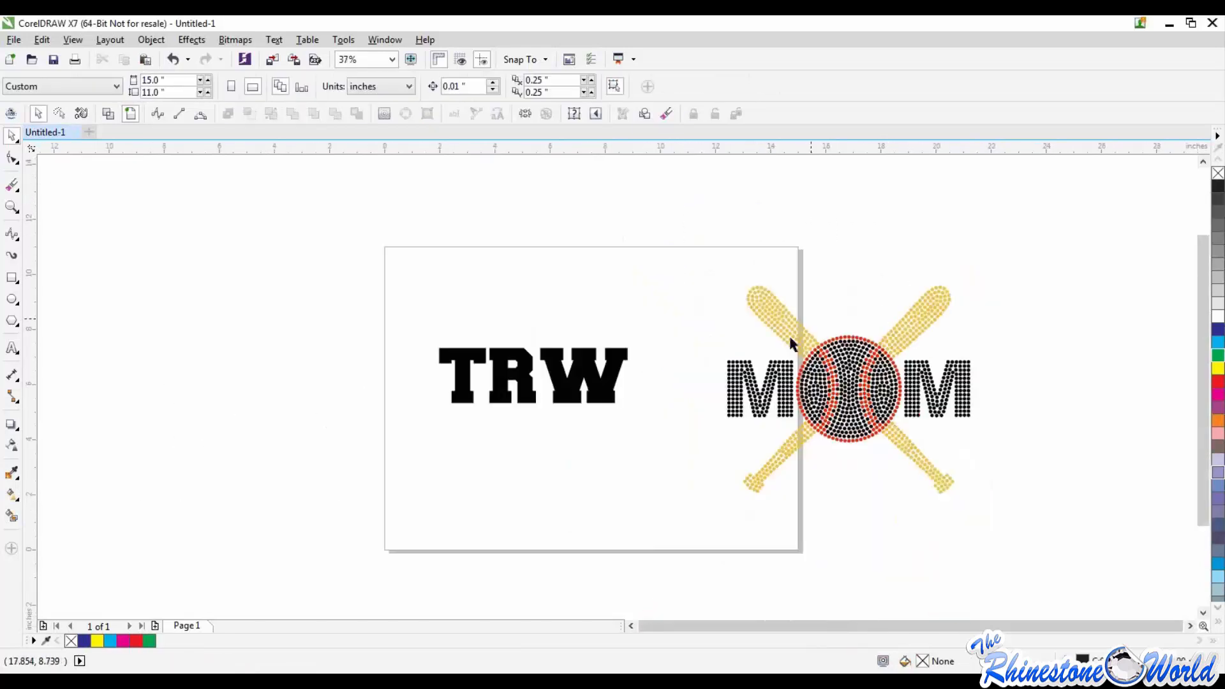
# Step: Scale the TRW text down proportionally to about 4.8 inches wide
pyautogui.click(594, 377)
pyautogui.moveTo(633, 411); pyautogui.dragTo(575, 391)
pyautogui.click(587, 396)
# Step: Draw an ellipse about 5.2 inches wide and 5.1 inches tall beside the TRW text, and make it a full ellipse
pyautogui.click(12, 299)
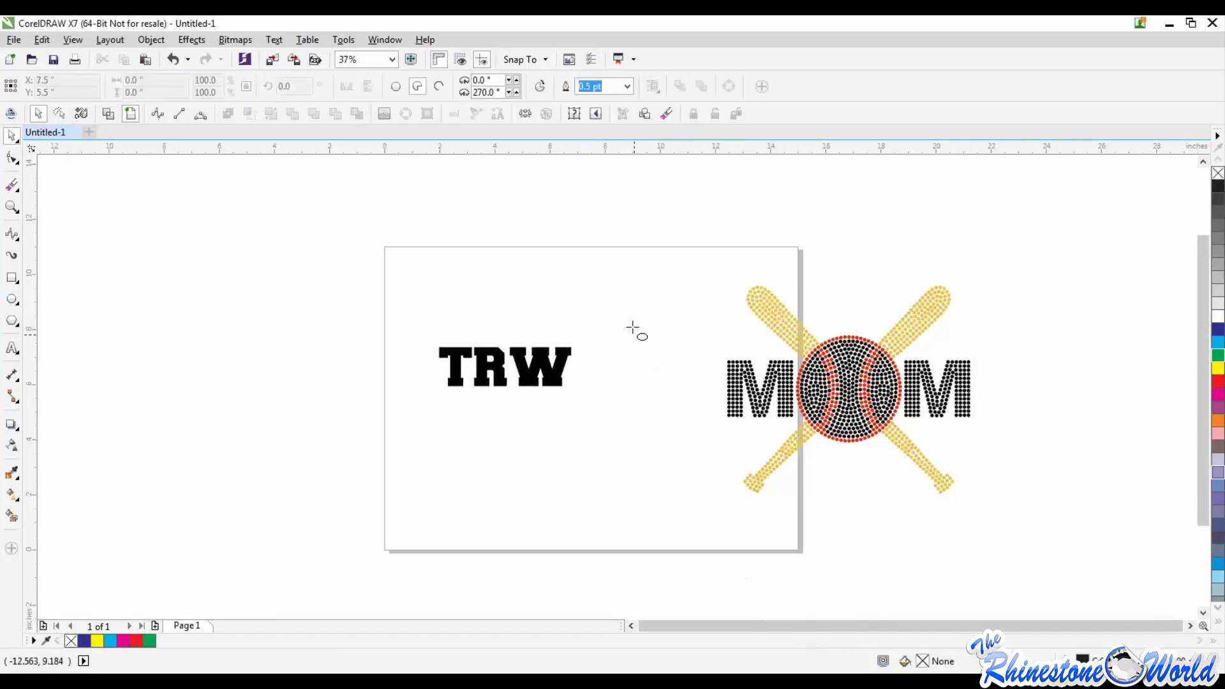
pyautogui.moveTo(619, 318); pyautogui.dragTo(772, 468)
pyautogui.click(395, 87)
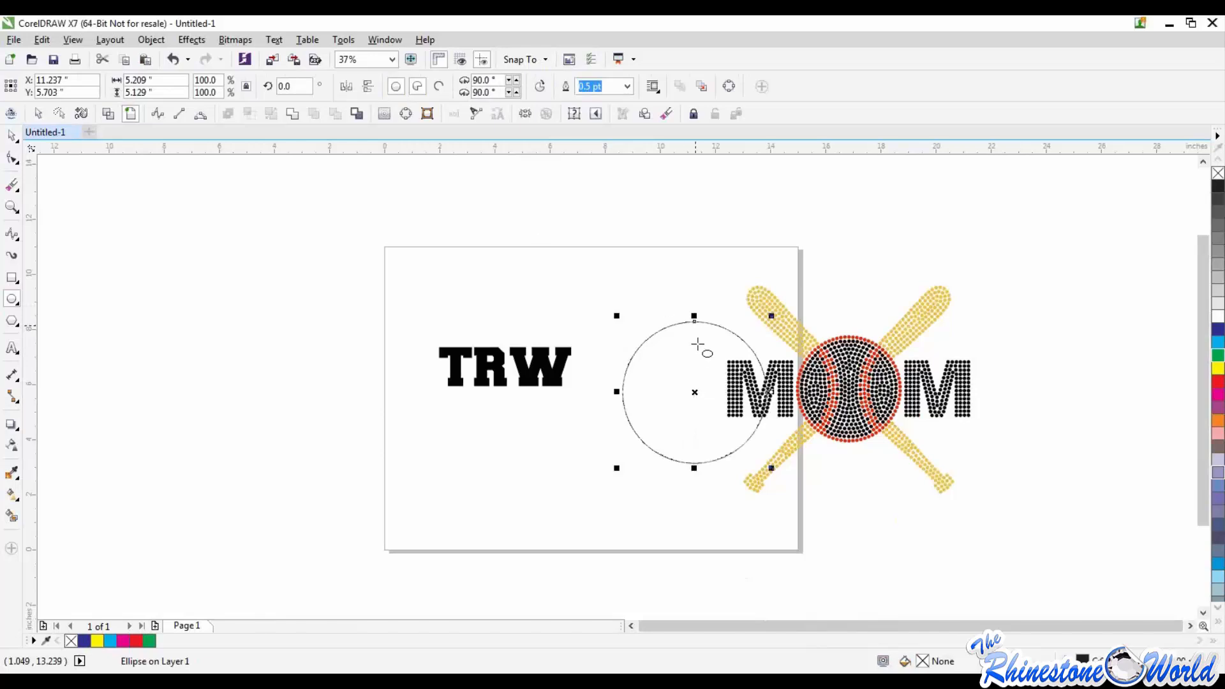
# Step: Move the circle over the baseball, scale it to about 3.57 inches wide slightly above the ball's edge, and deselect it
pyautogui.moveTo(694, 392); pyautogui.dragTo(846, 406)
pyautogui.moveTo(768, 483); pyautogui.dragTo(827, 426)
pyautogui.moveTo(875, 379); pyautogui.dragTo(849, 380)
pyautogui.moveTo(896, 334); pyautogui.dragTo(909, 321)
pyautogui.moveTo(855, 377); pyautogui.dragTo(852, 372)
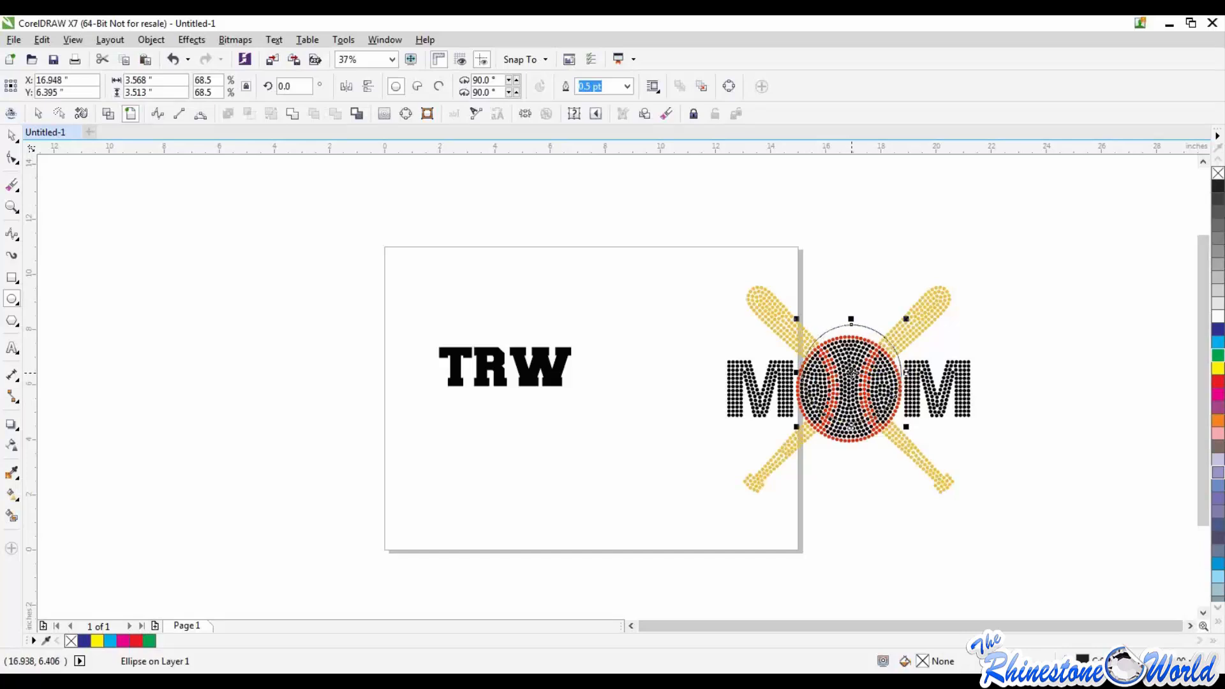
pyautogui.click(12, 136)
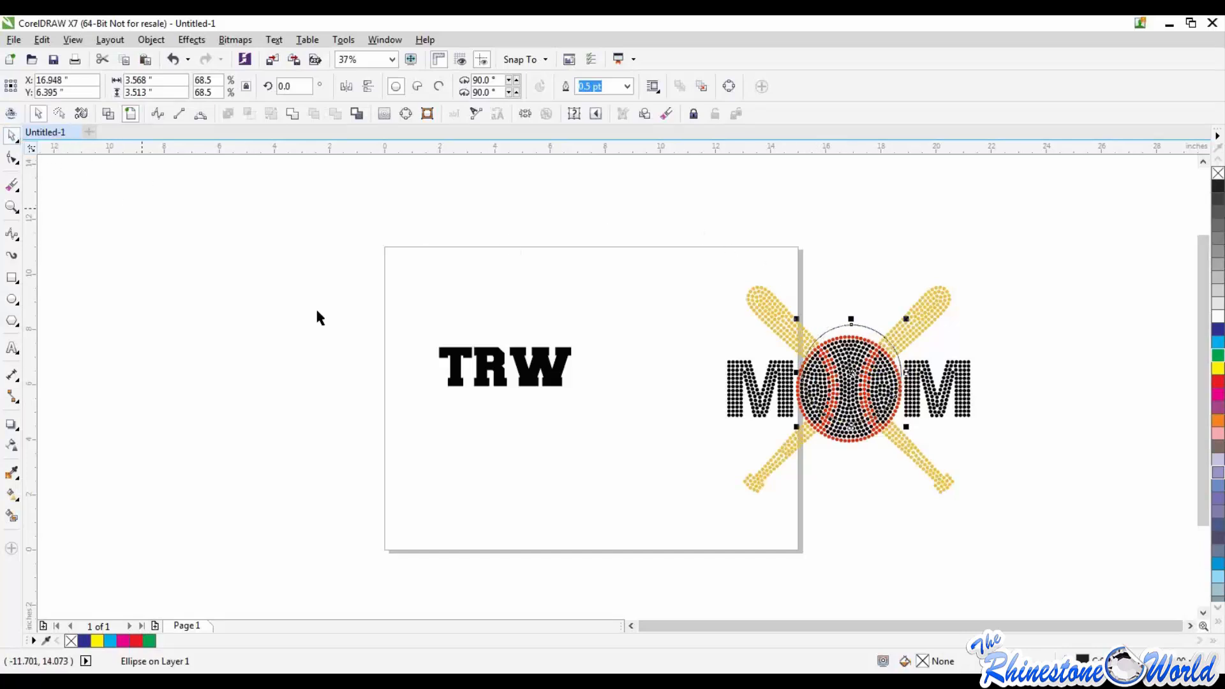
pyautogui.click(318, 311)
# Step: Raise the circle higher above the baseball, enlarge it to about 4.09 inches wide, and recentre it over the ball
pyautogui.scroll(3, 862, 324)
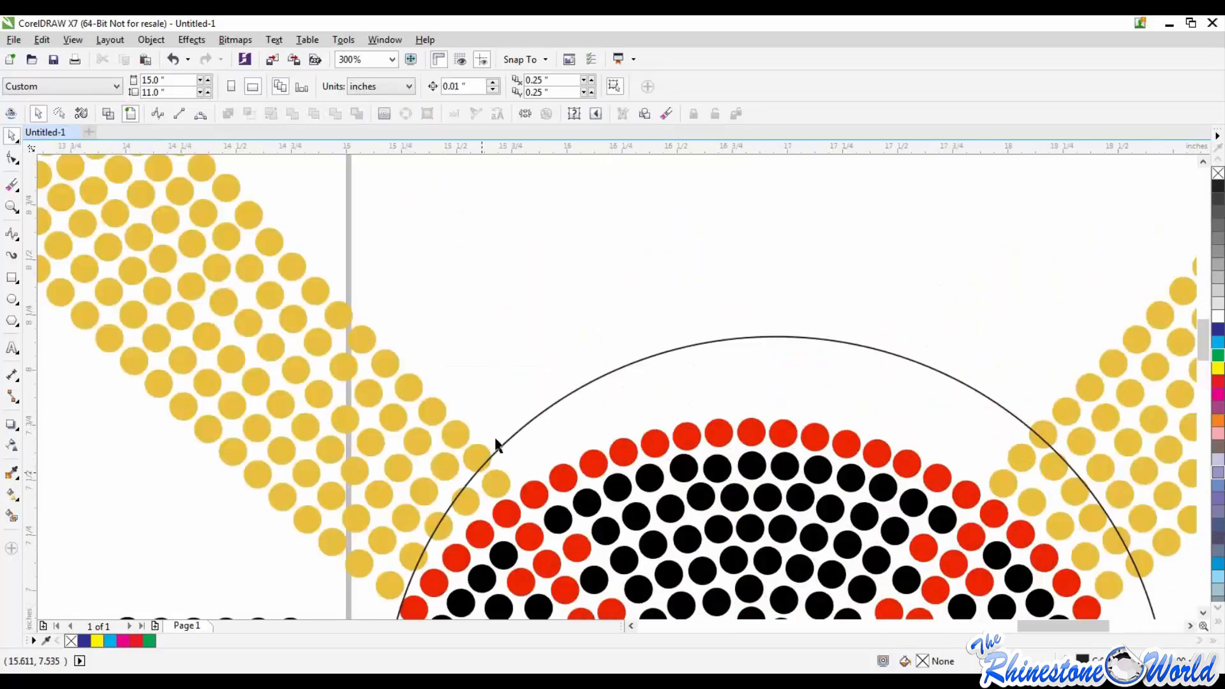
pyautogui.scroll(-5, 686, 370)
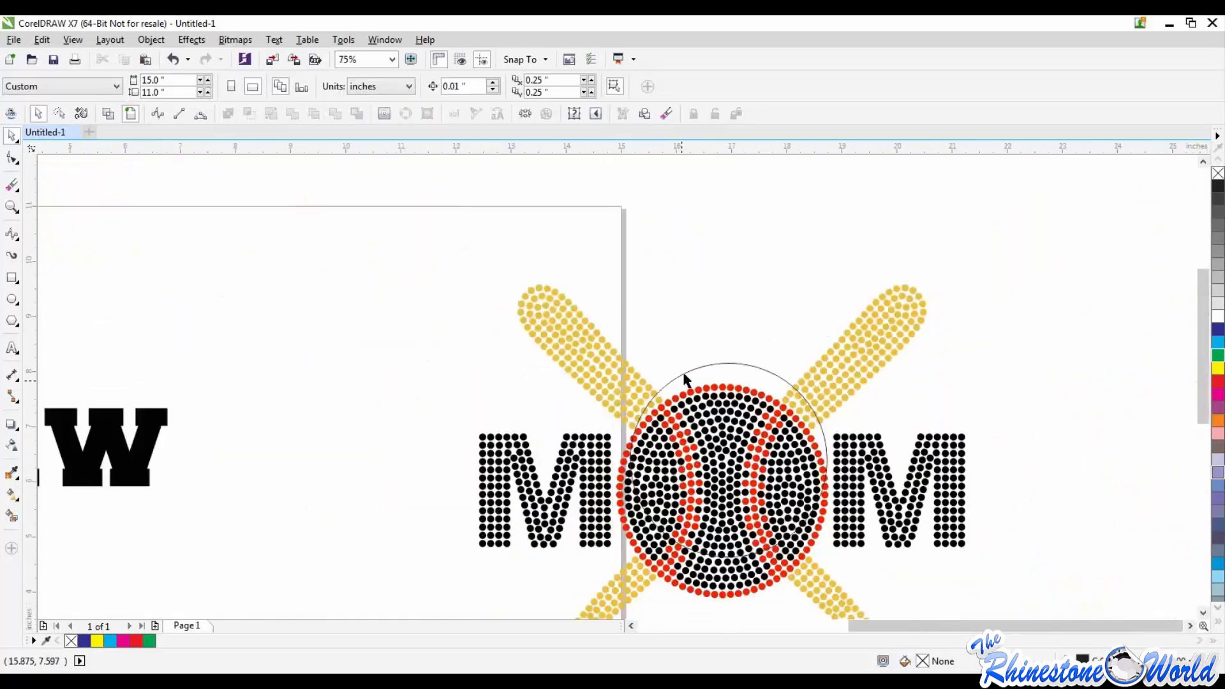
pyautogui.moveTo(685, 379); pyautogui.dragTo(677, 326)
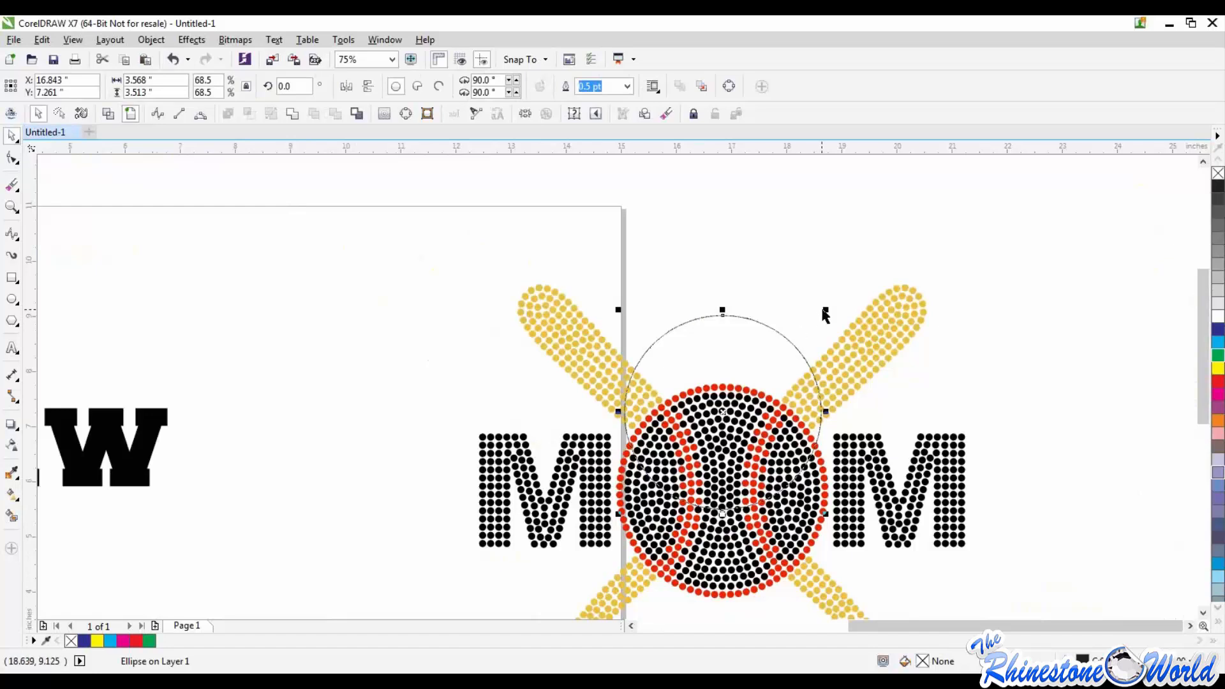
pyautogui.moveTo(826, 314); pyautogui.dragTo(854, 285)
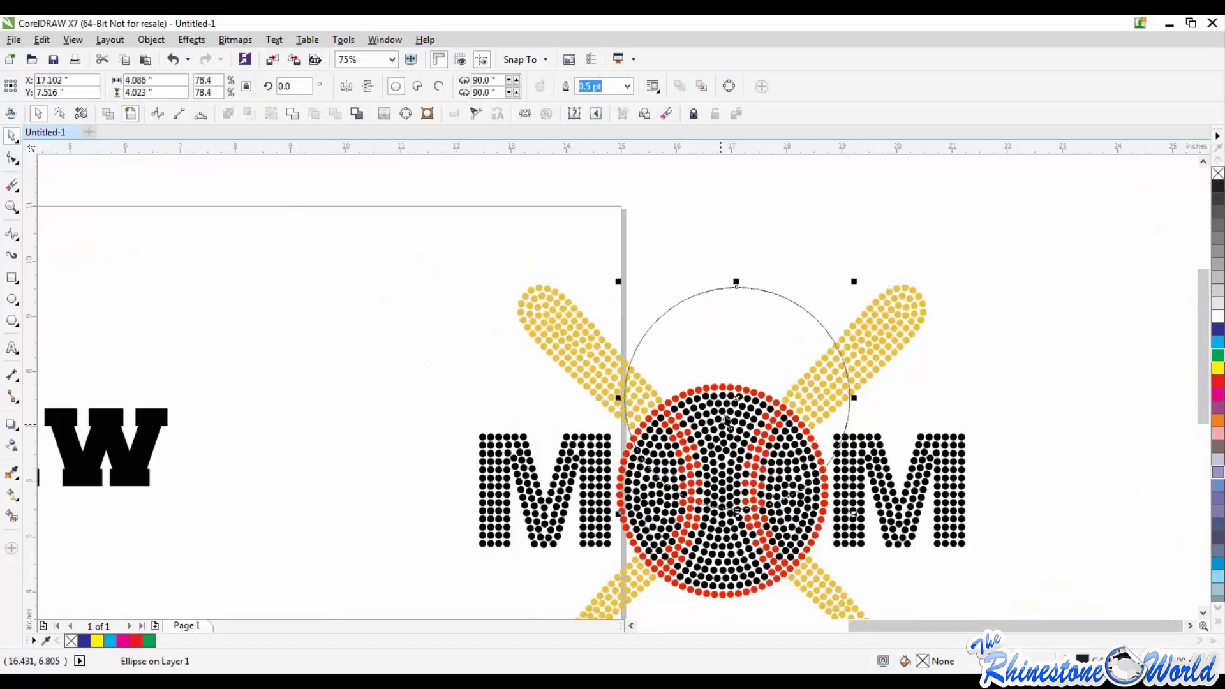
pyautogui.moveTo(737, 396); pyautogui.dragTo(730, 403)
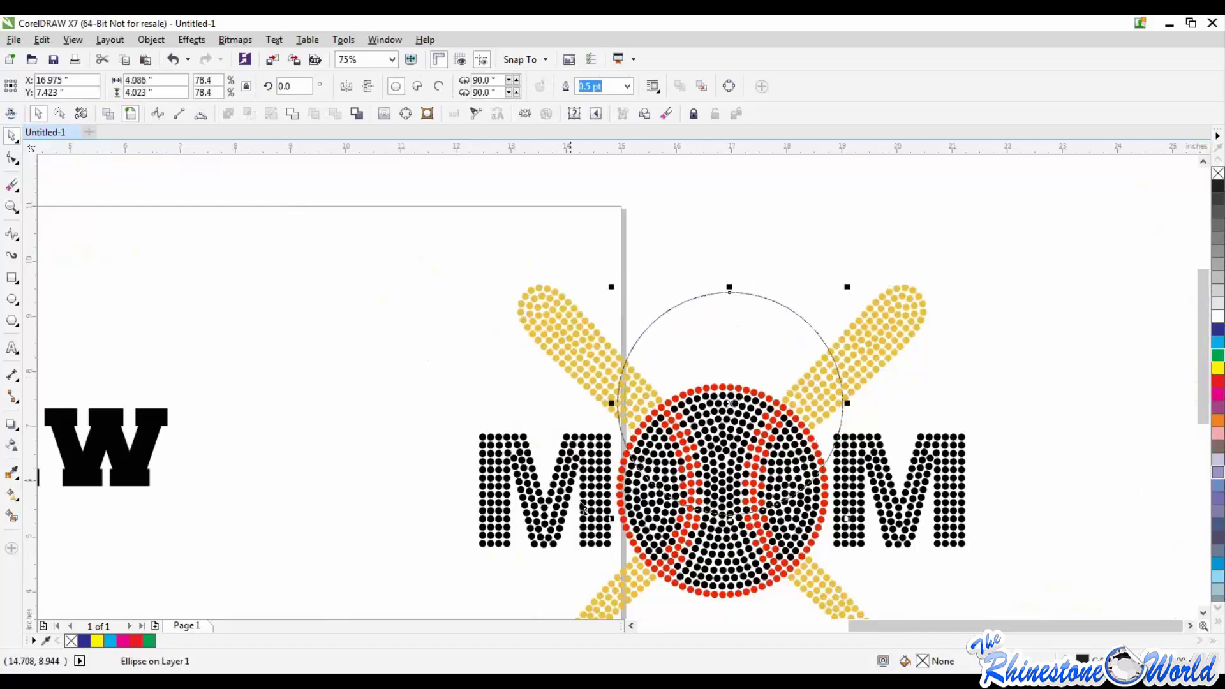
# Step: Move the TRW text closer to the circle, beside the upper end of the bat nearest the page
pyautogui.click(240, 373)
pyautogui.scroll(-2, 240, 375)
pyautogui.click(293, 345)
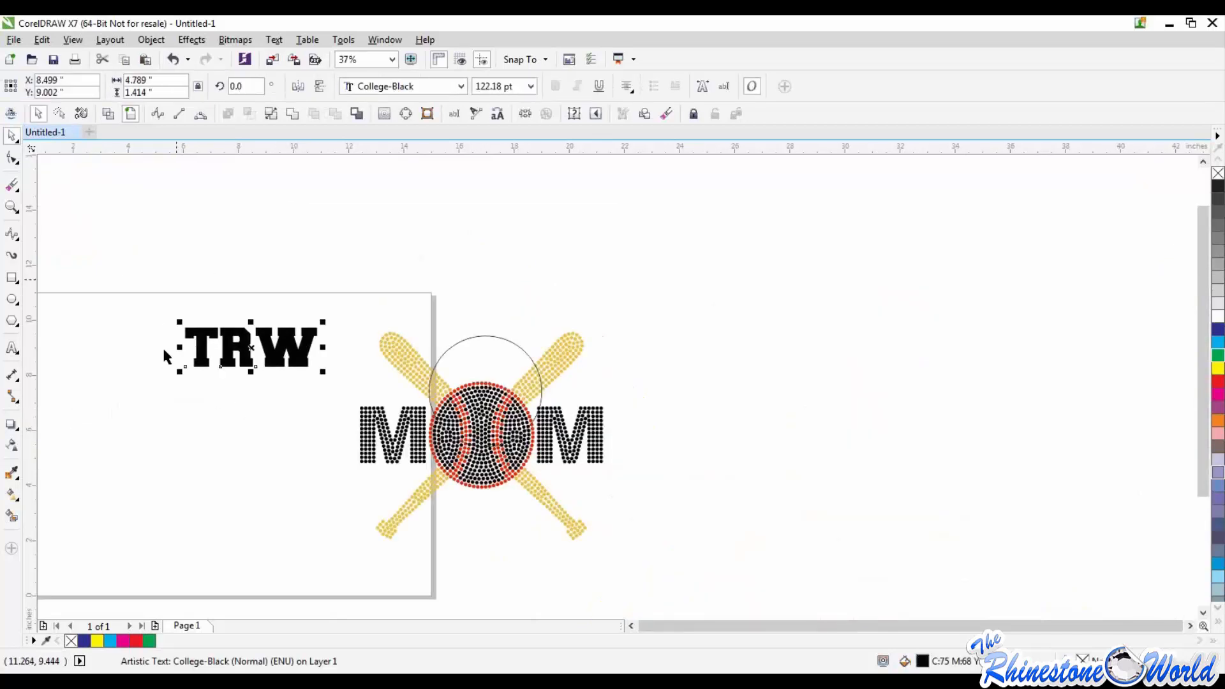
# Step: Fit the TRW text to the path of the circle, over its upper arc above the baseball
pyautogui.click(273, 40)
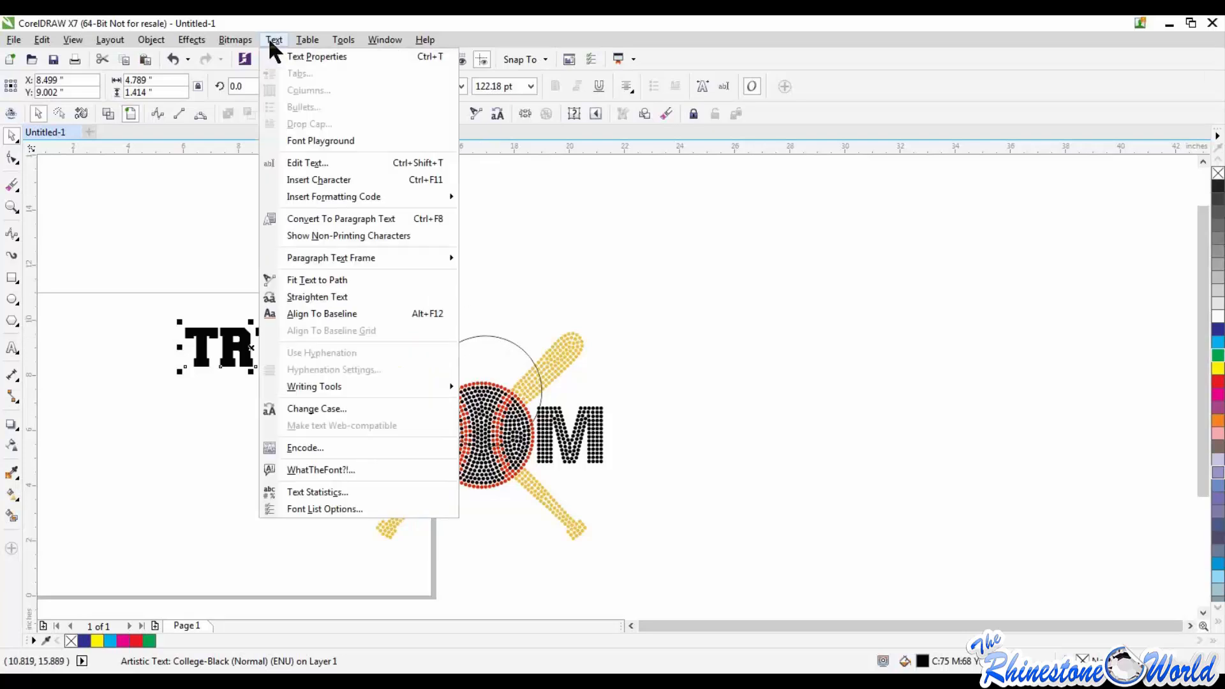
pyautogui.click(309, 280)
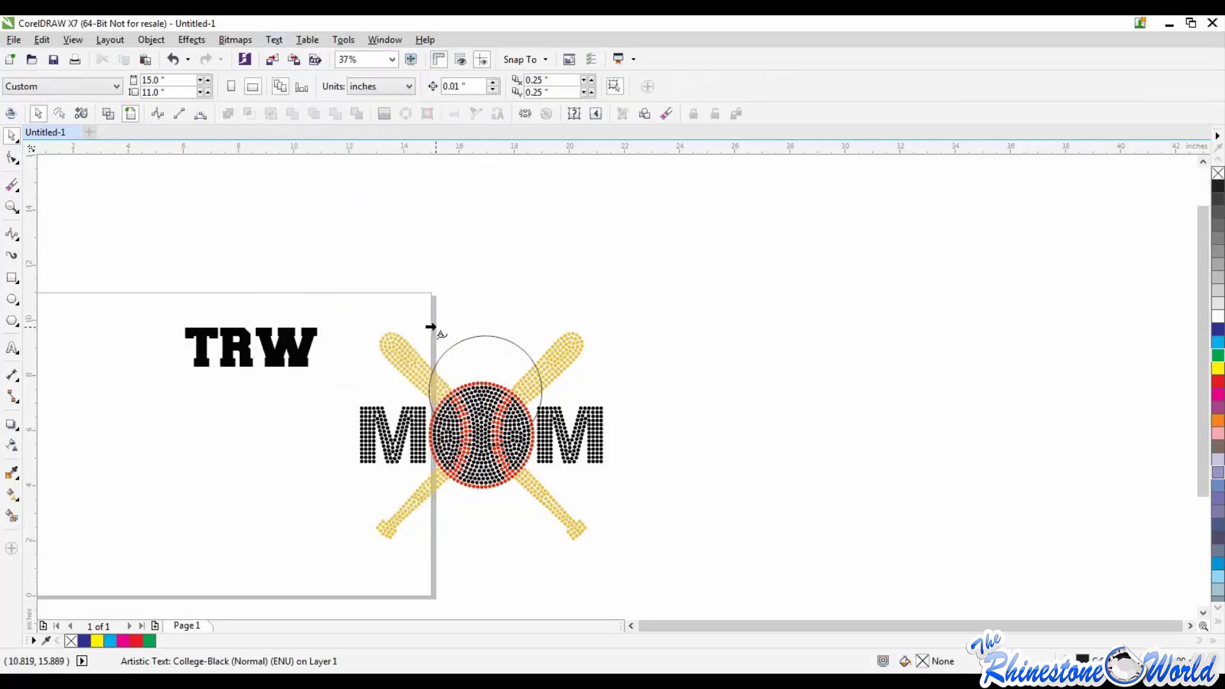
pyautogui.click(486, 343)
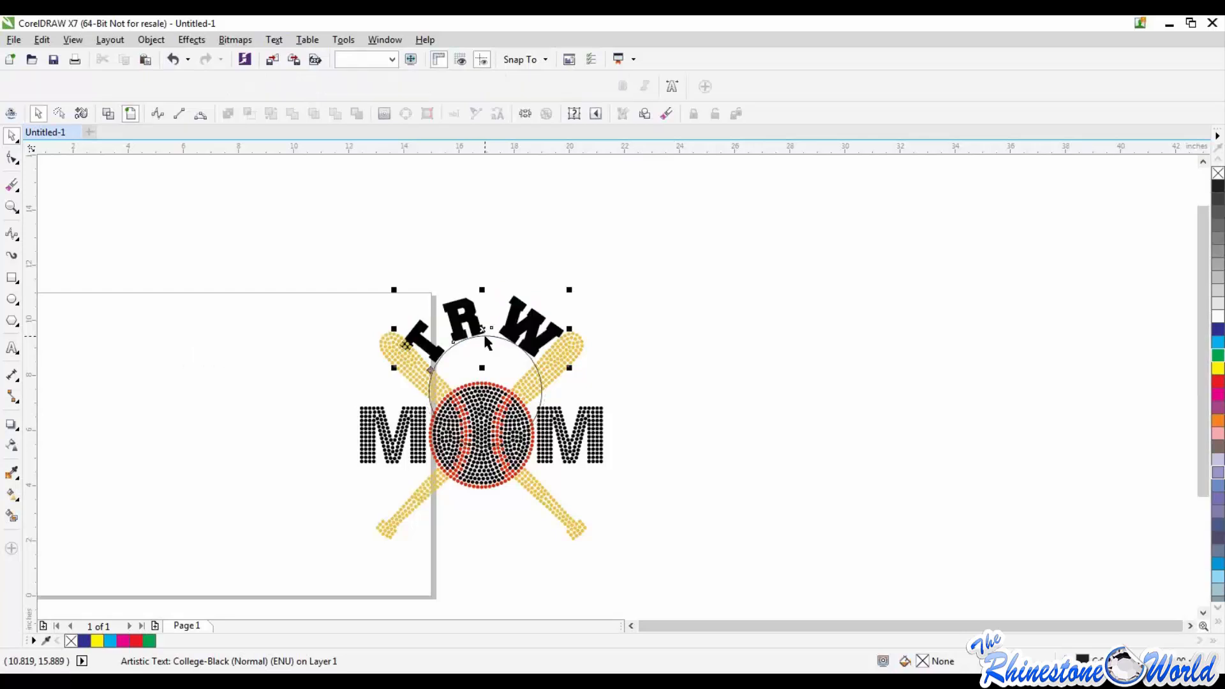
# Step: Scale the curved TRW text down to about 90 pt and lower it slightly over the circle's outline
pyautogui.moveTo(569, 367); pyautogui.dragTo(547, 354)
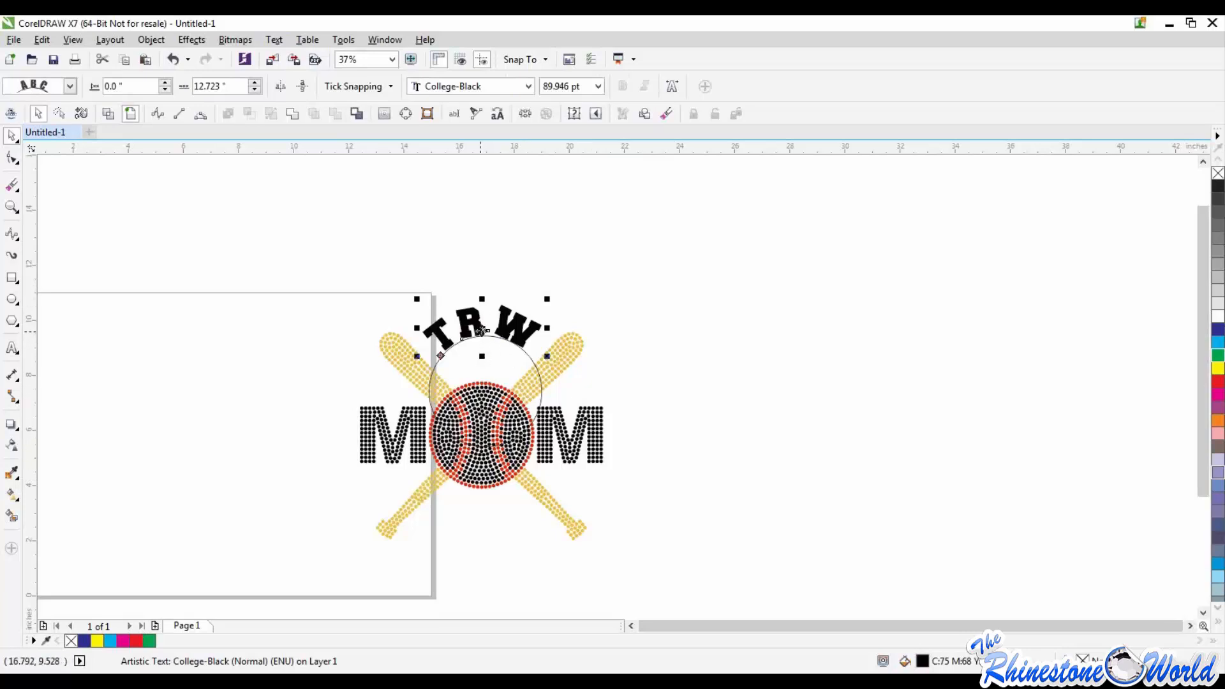
pyautogui.moveTo(482, 330); pyautogui.dragTo(482, 347)
pyautogui.click(592, 380)
# Step: Delete the circle that guides the curved TRW text, leaving the lettering in place
pyautogui.scroll(5, 592, 380)
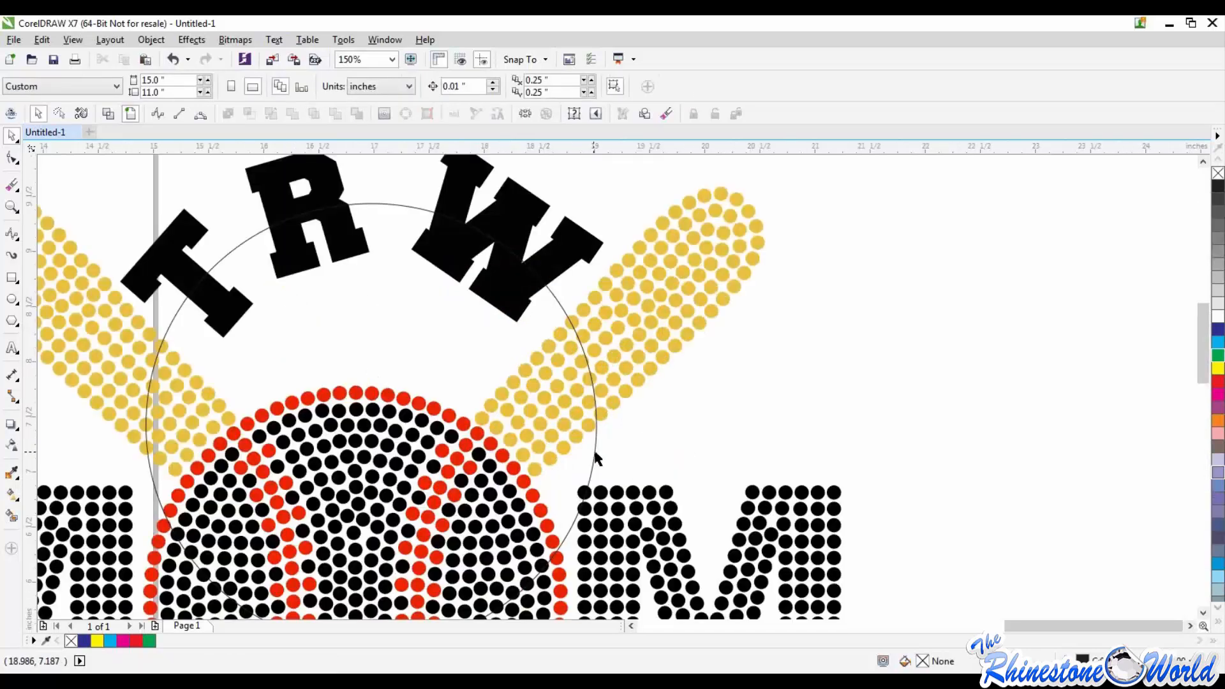
pyautogui.click(595, 452)
pyautogui.click(594, 456)
pyautogui.scroll(-5, 593, 456)
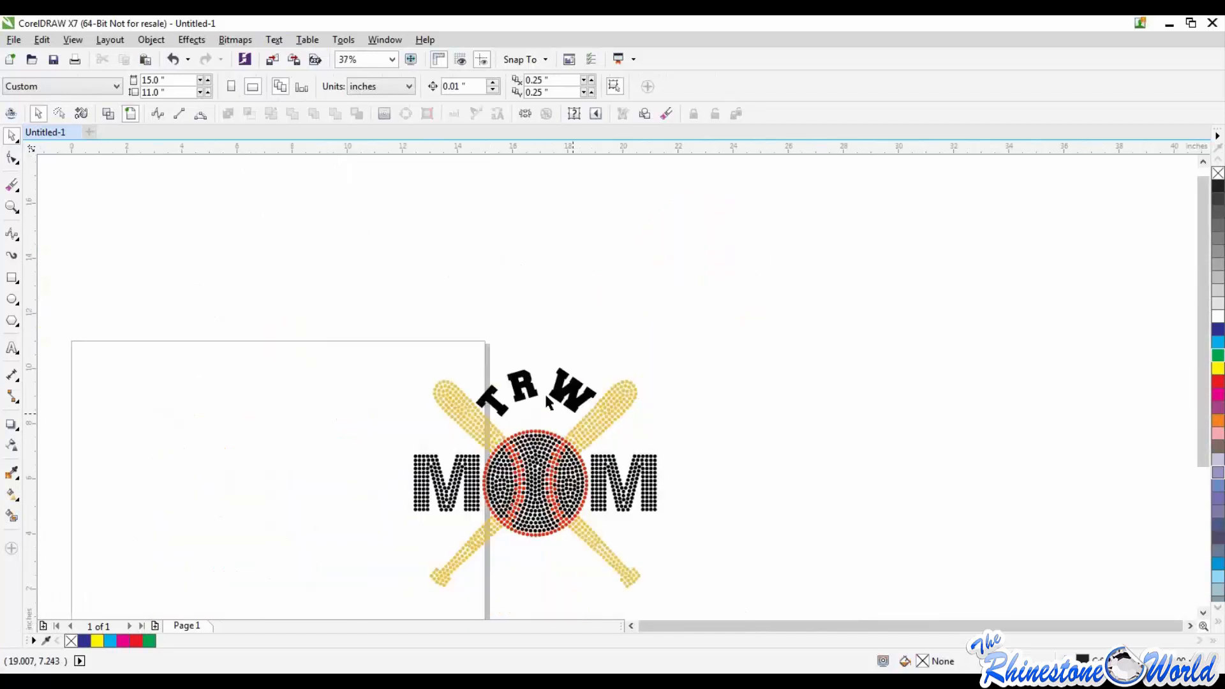
# Step: Delete the curved TRW text and all the remaining baseball, bat and MOM rhinestone artwork
pyautogui.moveTo(465, 318); pyautogui.dragTo(562, 337)
pyautogui.moveTo(565, 385); pyautogui.dragTo(572, 309)
pyautogui.press('Delete')
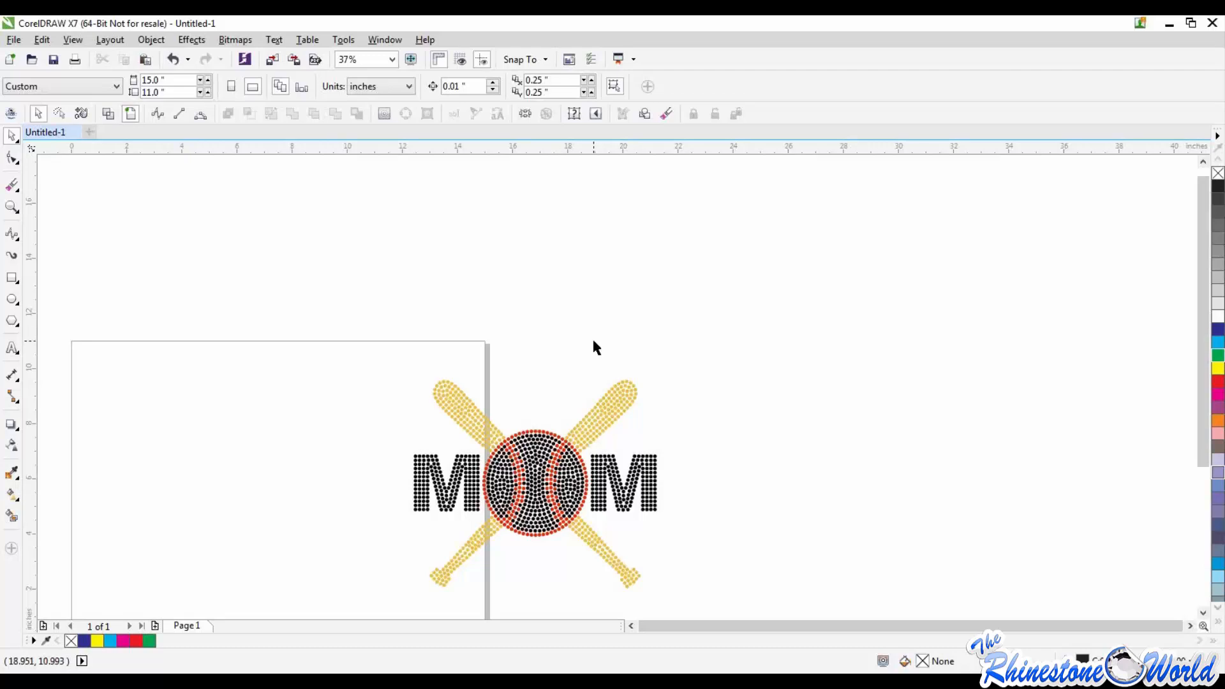
pyautogui.scroll(-2, 592, 337)
pyautogui.hotkey('ctrl', 'a')
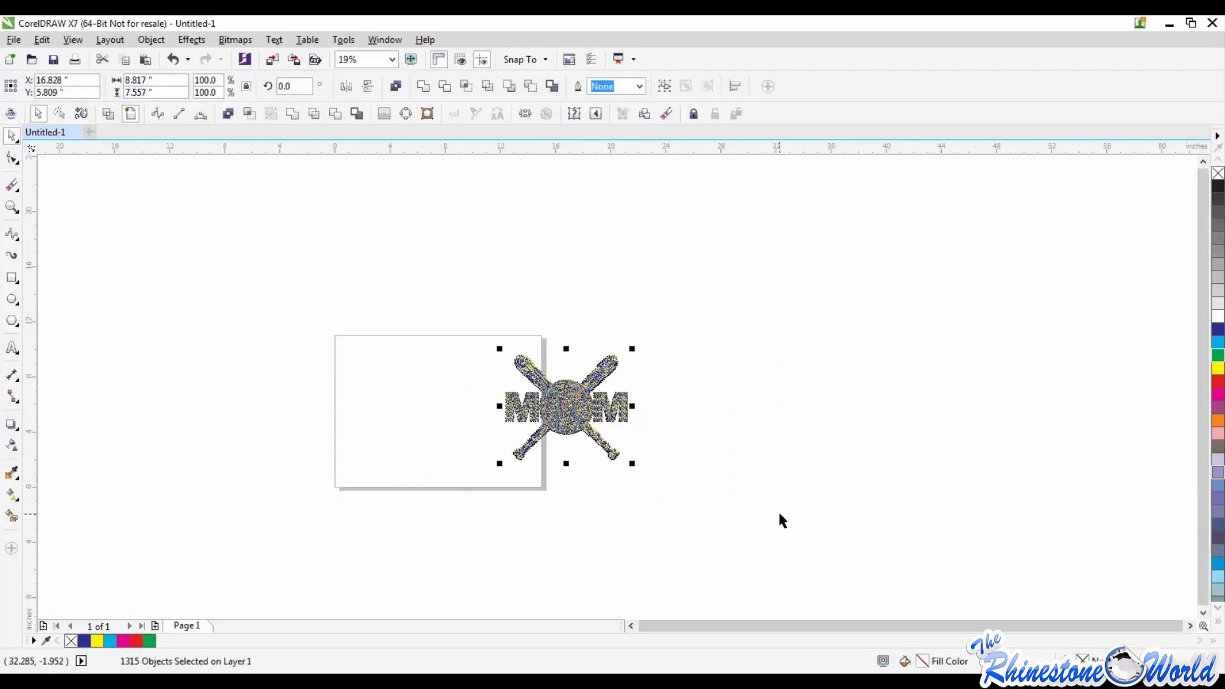
pyautogui.press('Delete')
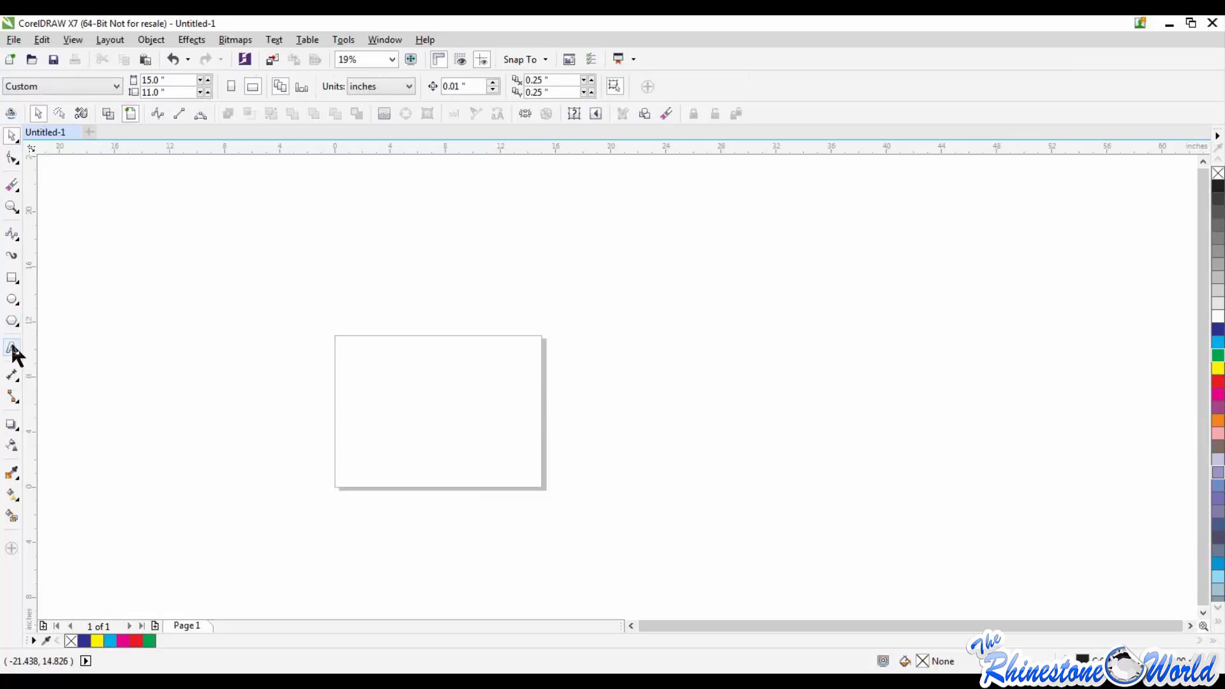
# Step: Add the artistic text TRW in 175 pt College-Black near the upper part of the page
pyautogui.click(13, 346)
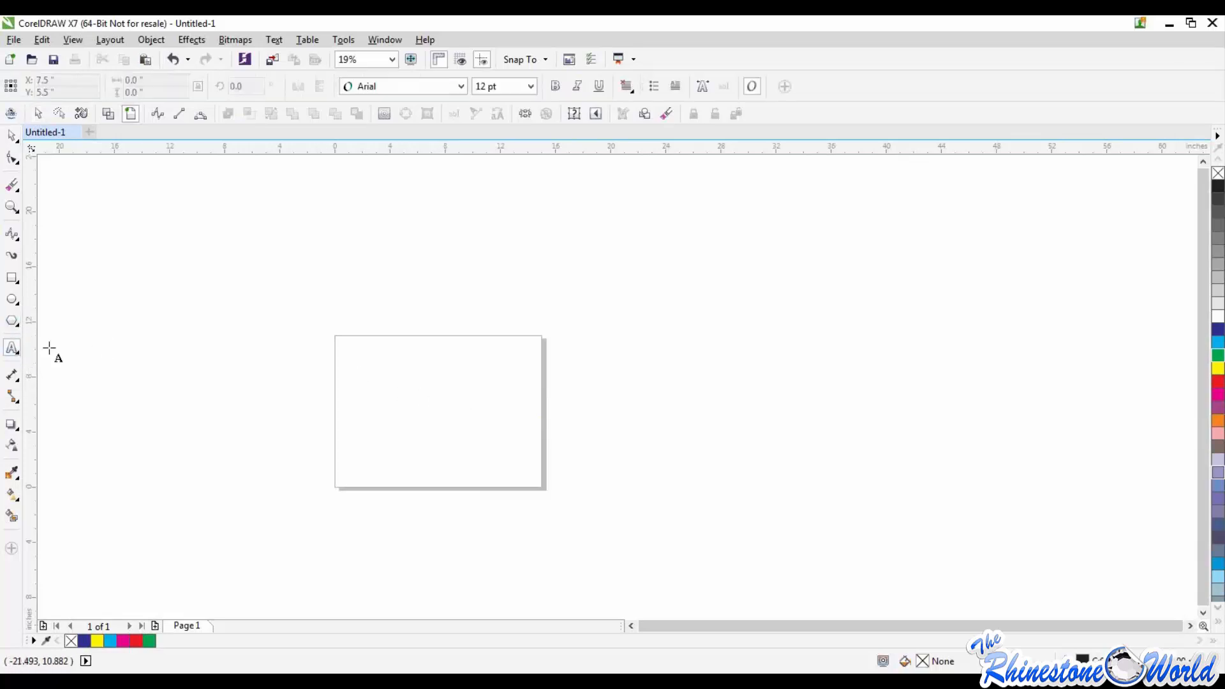
pyautogui.click(408, 379)
pyautogui.write('TRW')
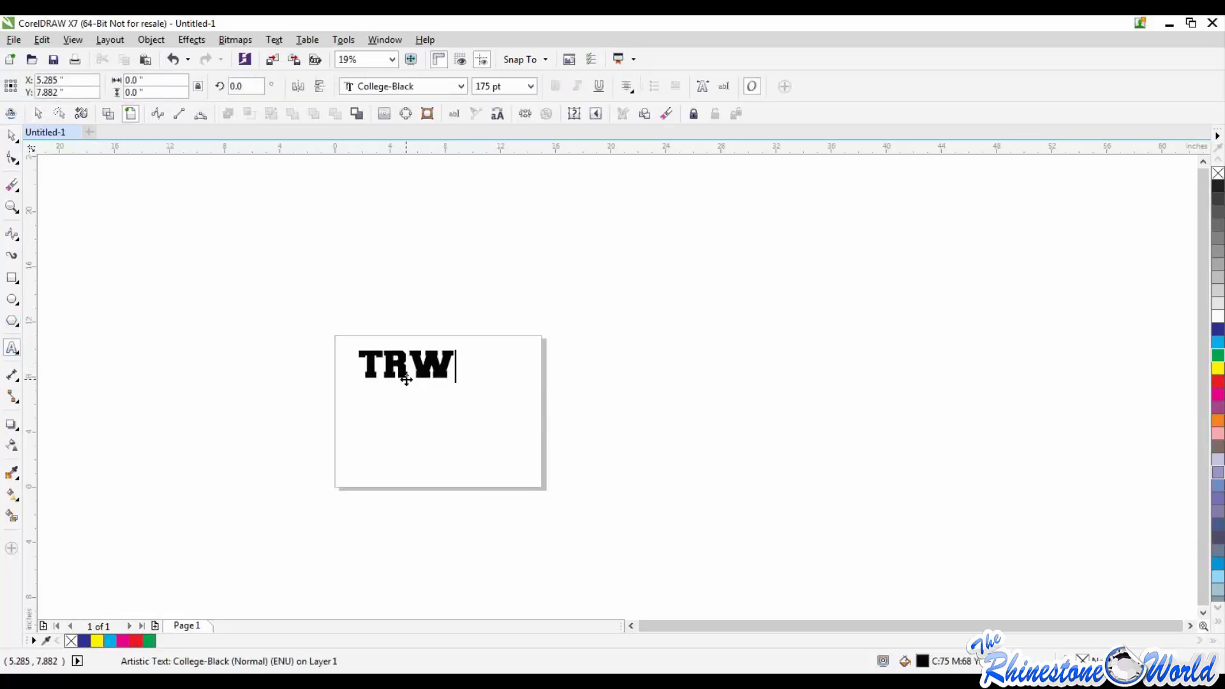
pyautogui.click(12, 136)
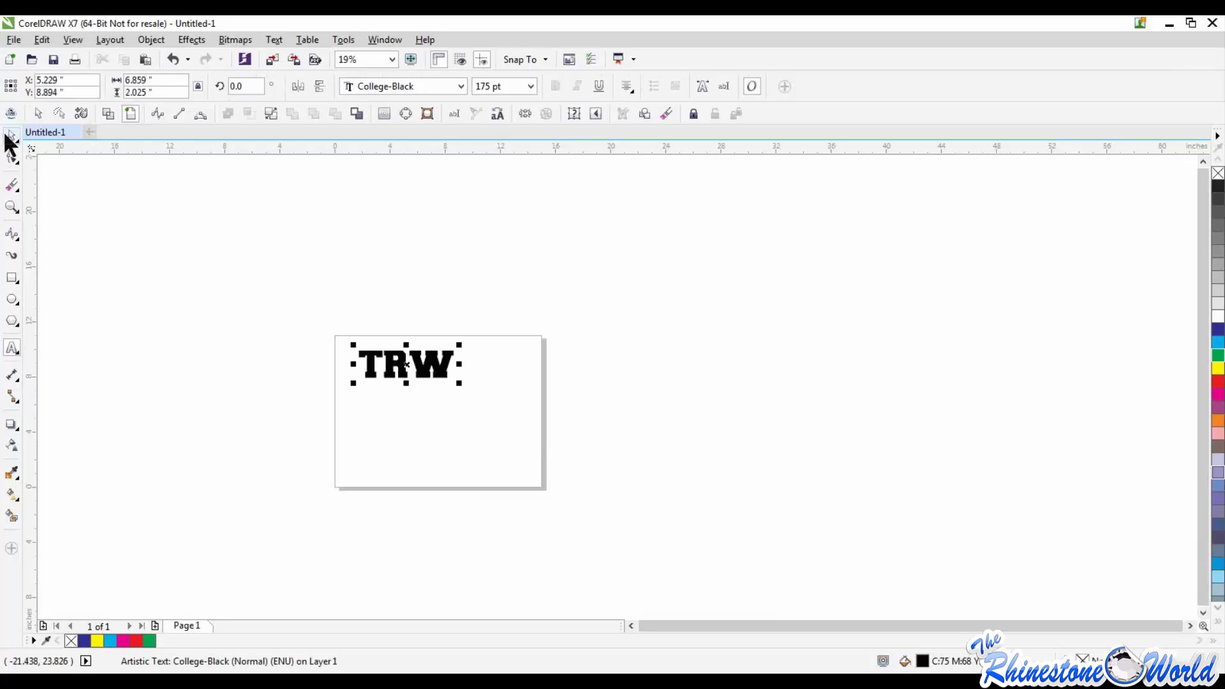
# Step: Draw a rectangle about 12.7 inches wide and 7.1 inches tall beside the page, and deselect it
pyautogui.click(12, 278)
pyautogui.moveTo(582, 330); pyautogui.dragTo(757, 428)
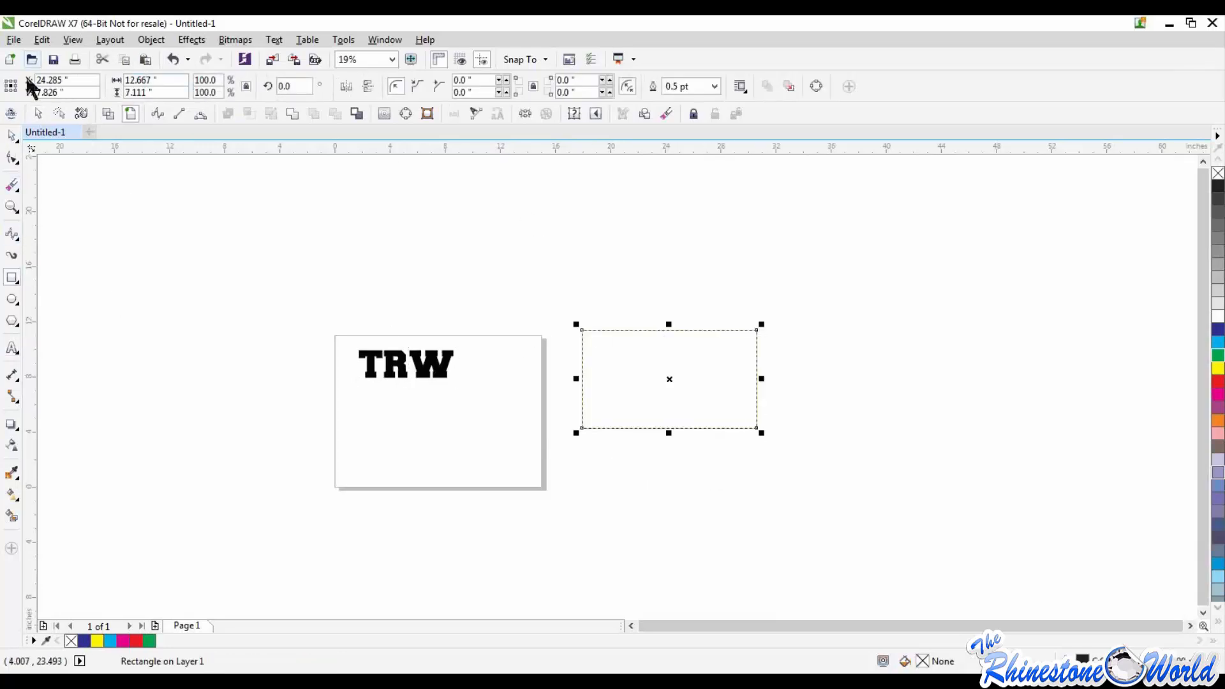
pyautogui.click(12, 135)
pyautogui.click(397, 309)
# Step: Fit the TRW text to the rectangle's upper edge and scale it down to about 88.6 pt
pyautogui.click(442, 362)
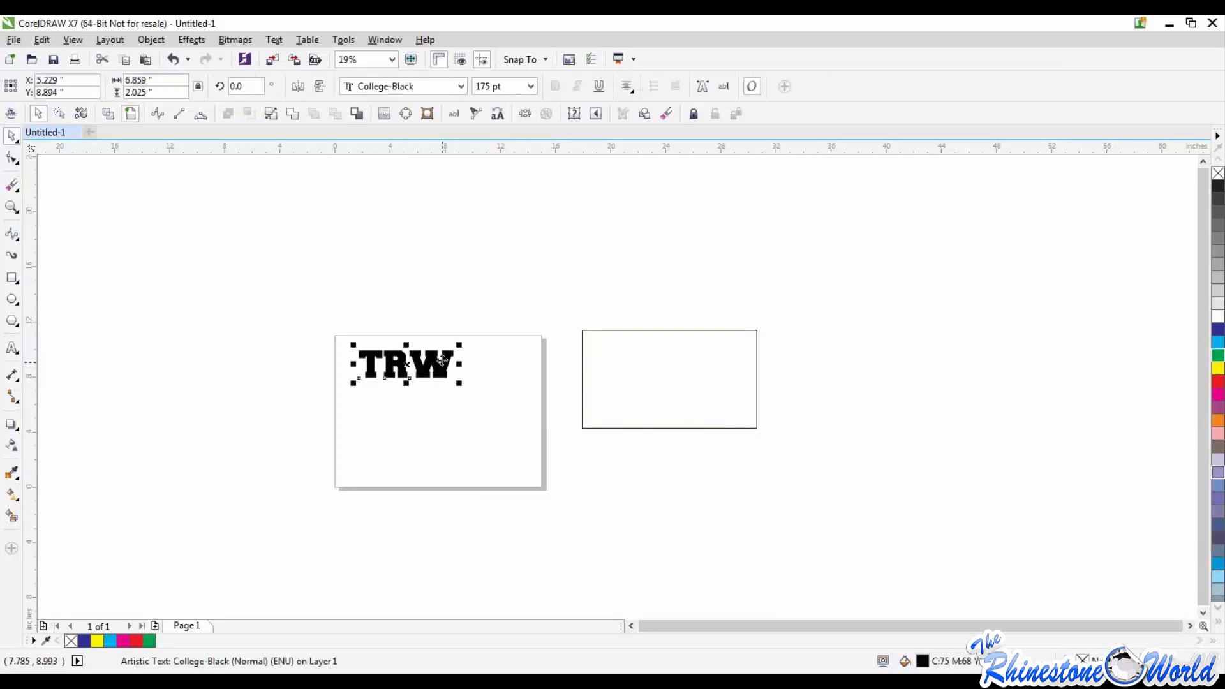
pyautogui.click(282, 39)
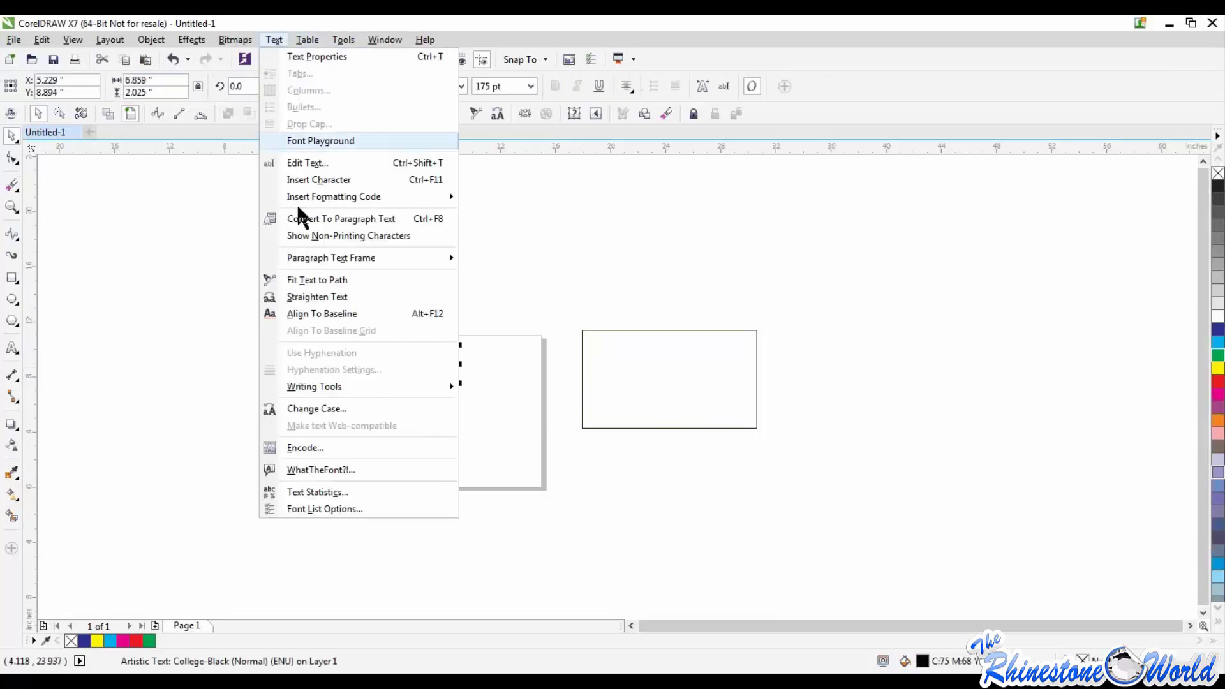
pyautogui.click(302, 275)
pyautogui.click(626, 332)
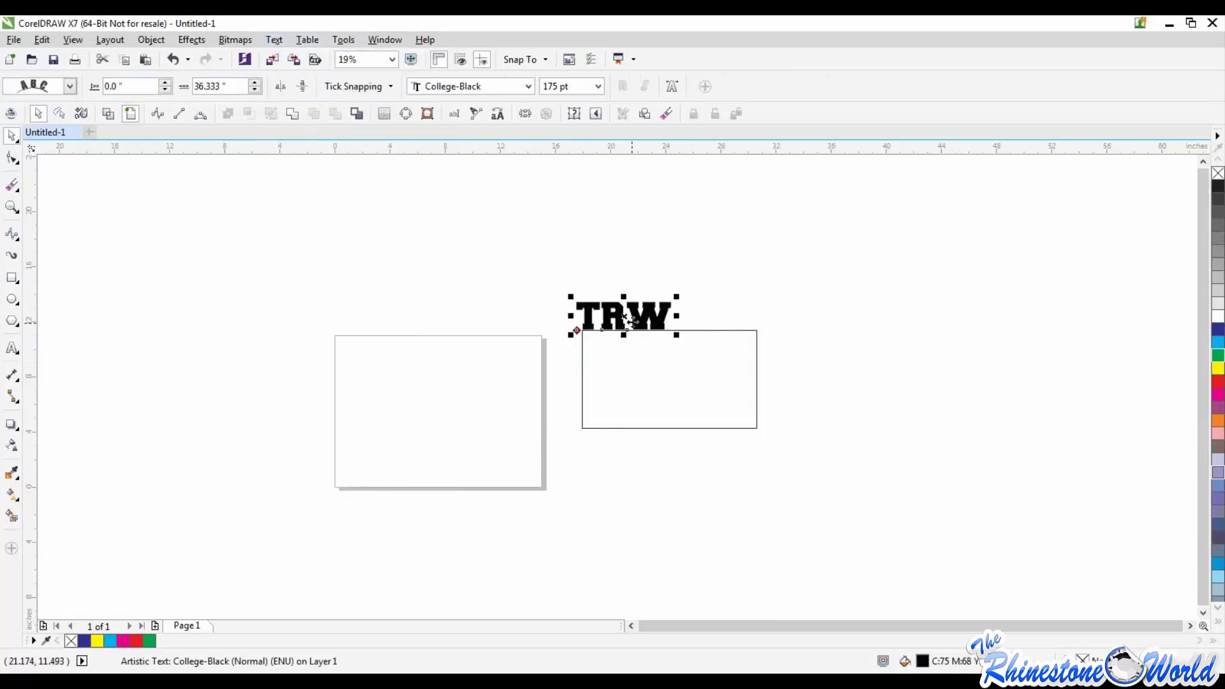
pyautogui.moveTo(675, 330)
pyautogui.mouseDown()
pyautogui.moveTo(823, 400)
pyautogui.moveTo(728, 270)
pyautogui.moveTo(577, 315)
pyautogui.moveTo(686, 322)
pyautogui.moveTo(673, 326)
pyautogui.mouseUp()
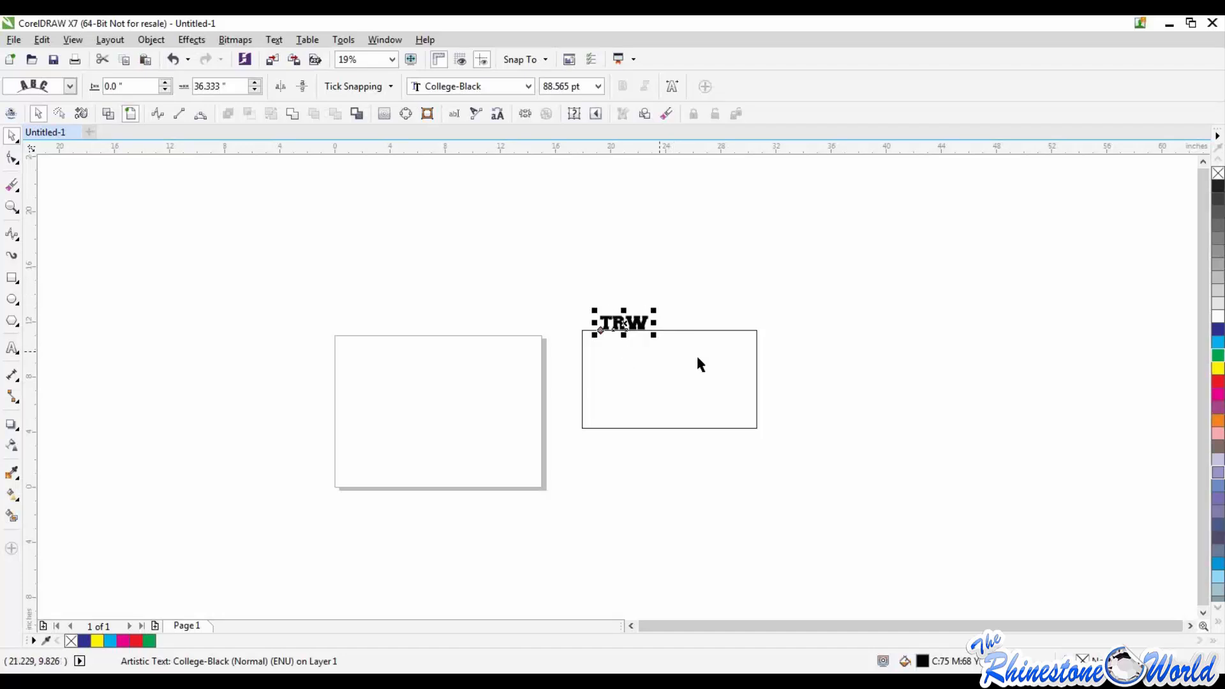
pyautogui.scroll(3, 610, 327)
pyautogui.scroll(-3, 655, 321)
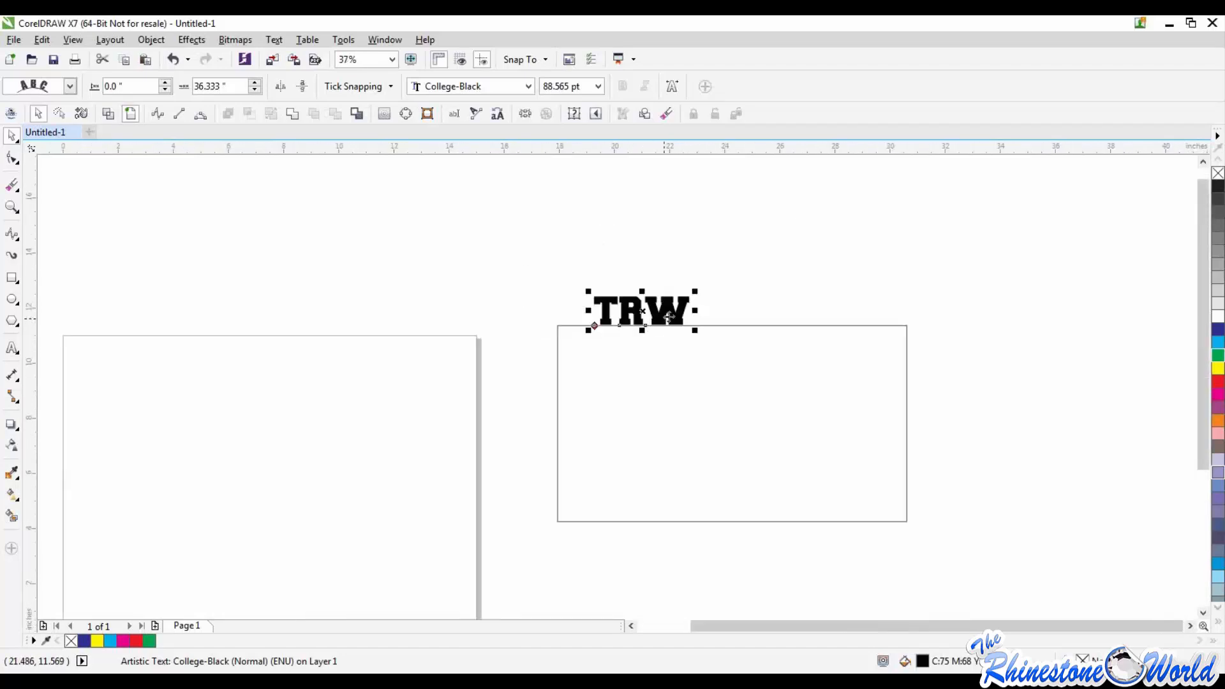
# Step: Delete the rectangle together with the TRW text fitted to it
pyautogui.moveTo(530, 249); pyautogui.dragTo(1012, 567)
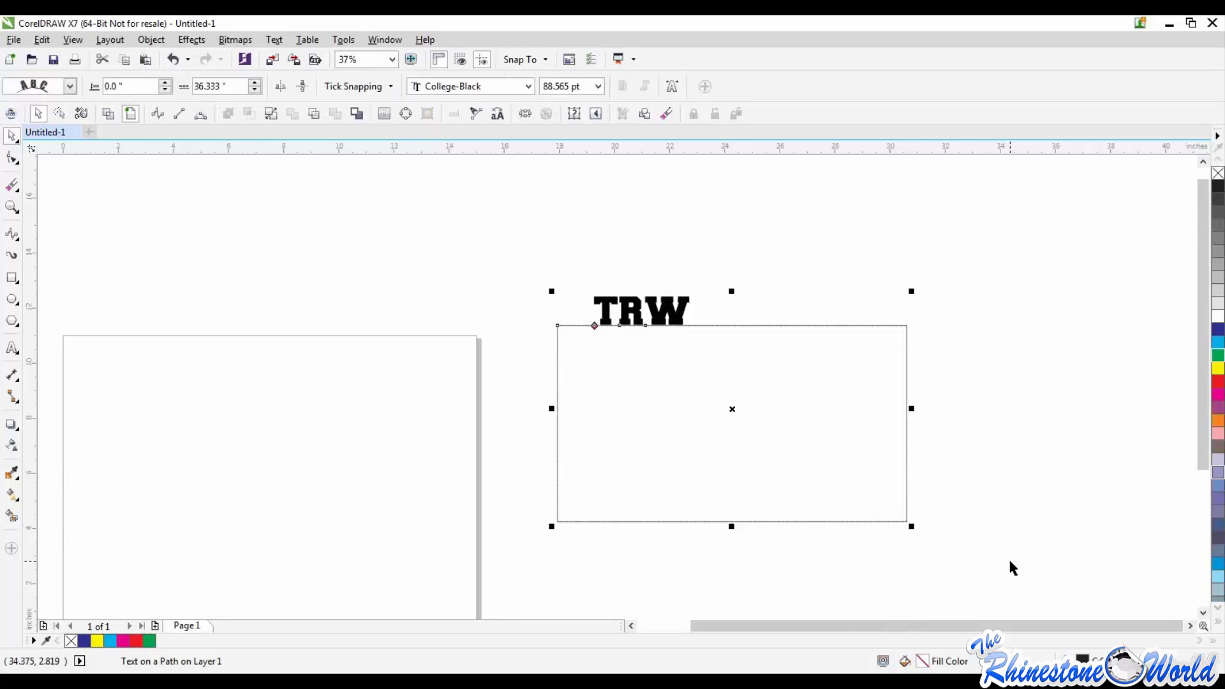
pyautogui.press('Delete')
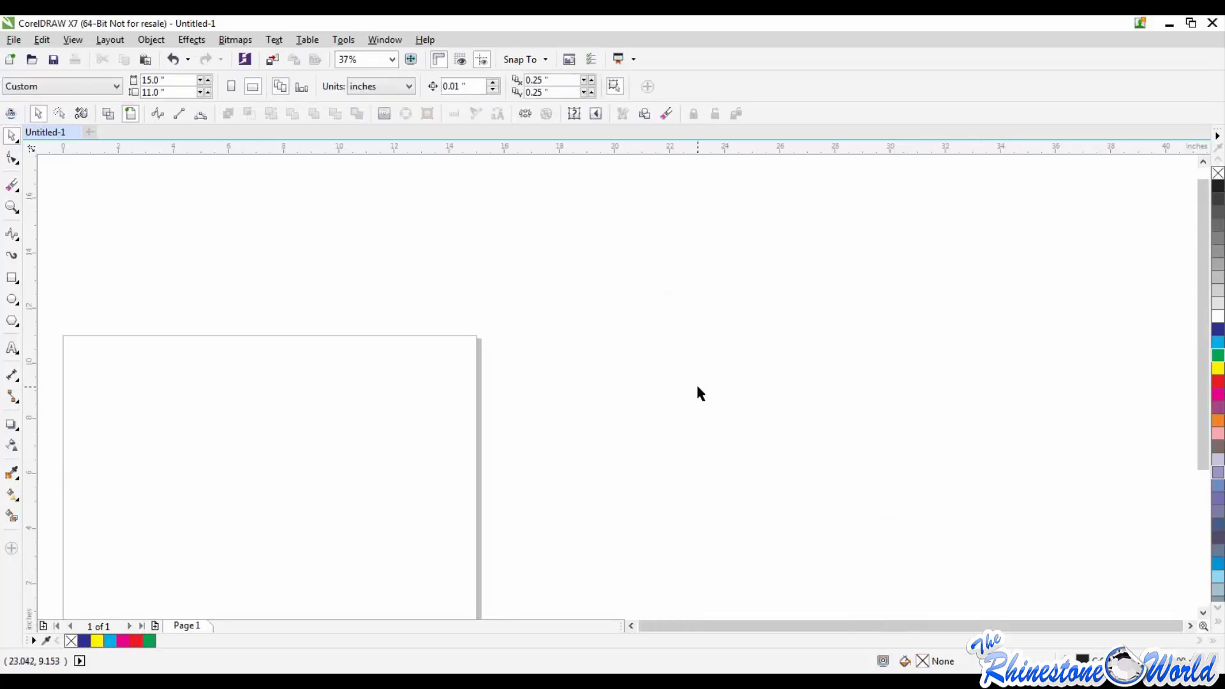
pyautogui.scroll(-1, 698, 389)
pyautogui.scroll(1, 424, 436)
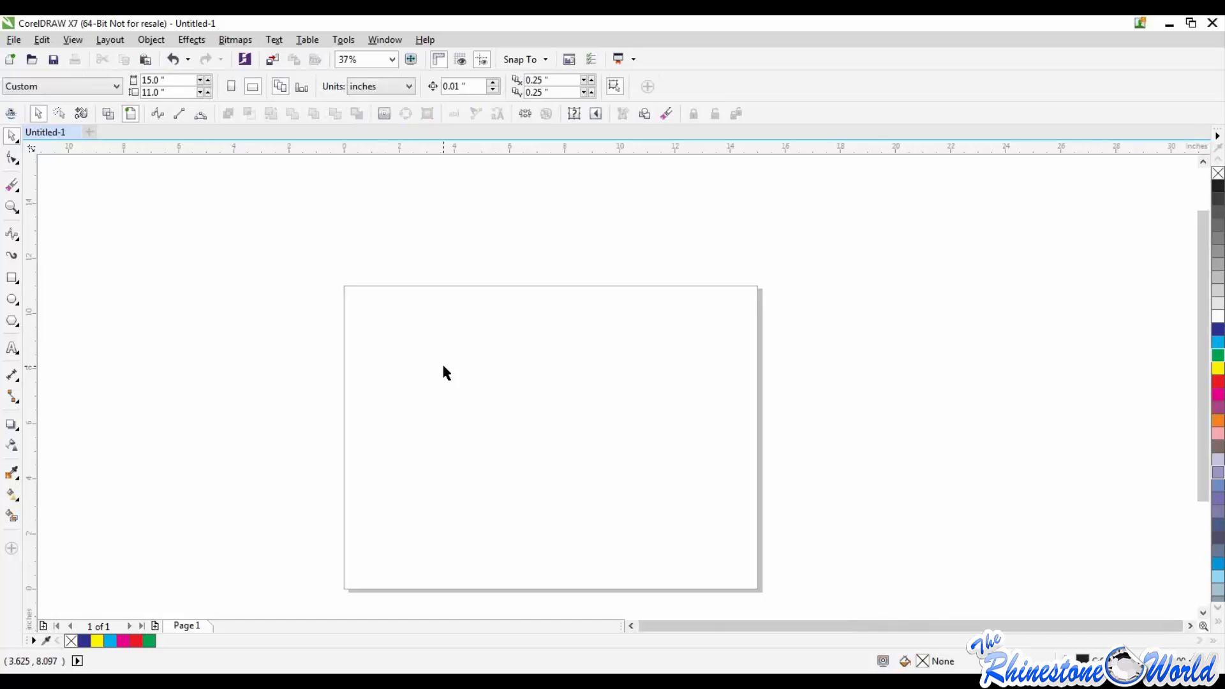
# Step: Add the artistic text TRWBoss in 175 pt College-Black across the page's upper edge
pyautogui.click(12, 348)
pyautogui.click(472, 342)
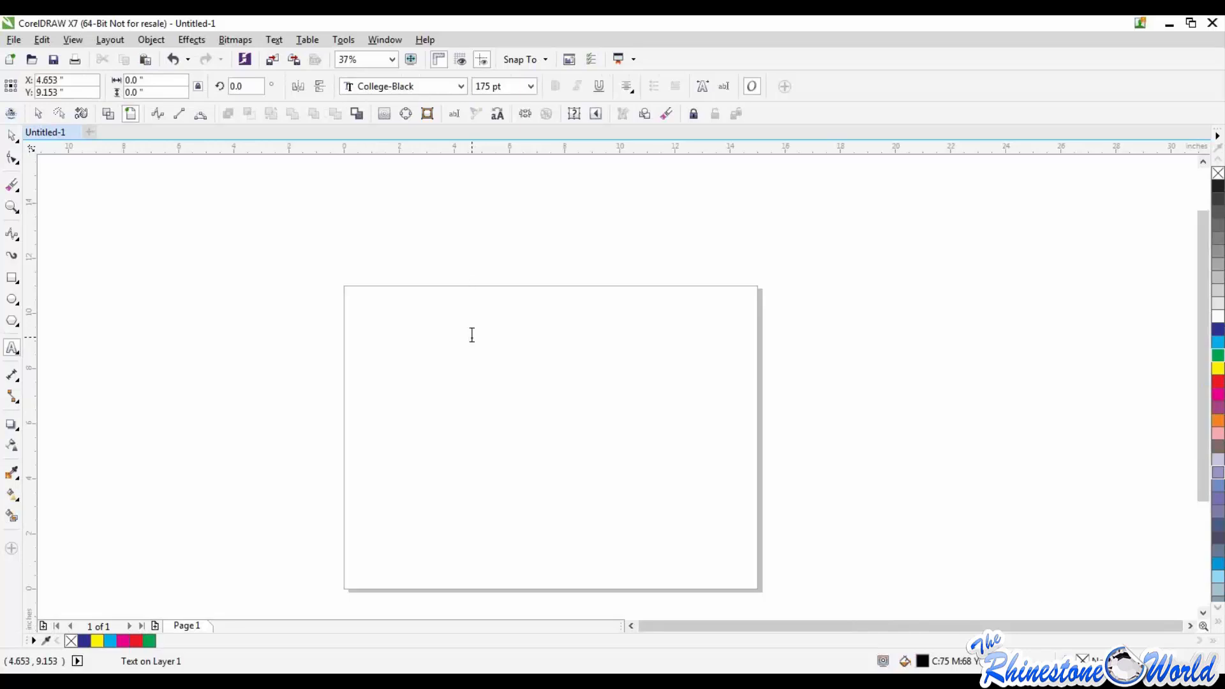
pyautogui.write('TRW')
pyautogui.hotkey('ctrl', 'z')
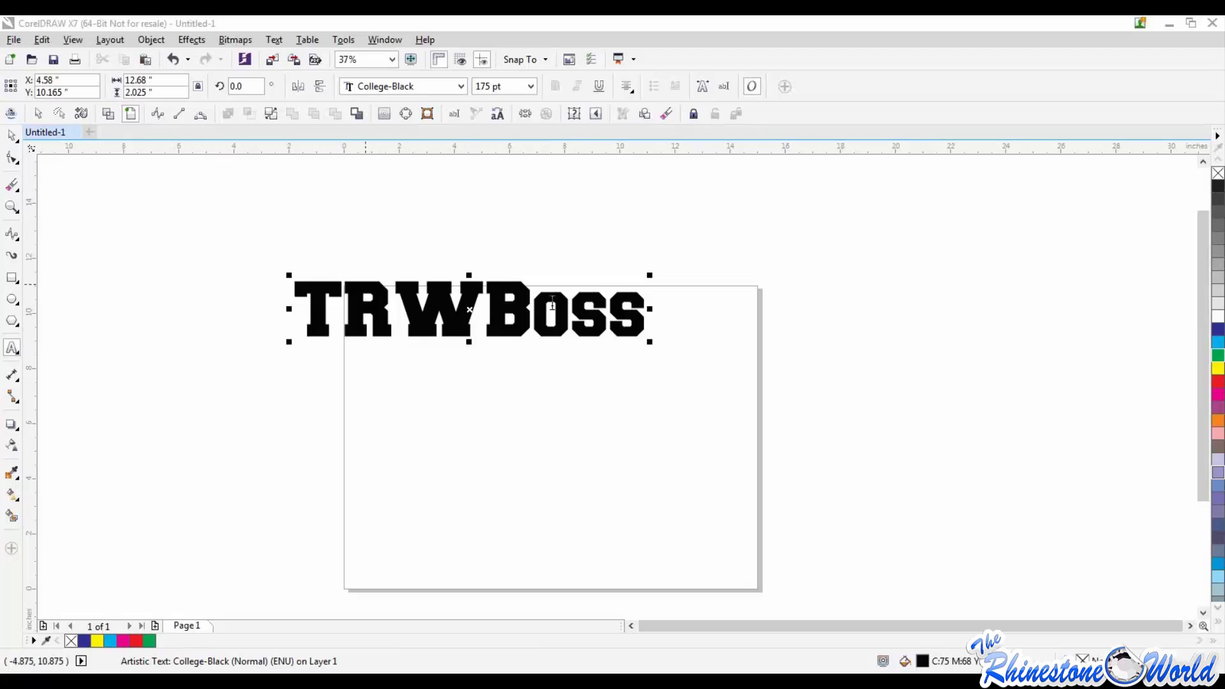
# Step: Replace the TRWBoss text with TRWBOSSAWAY15 in capitals
pyautogui.click(643, 319)
pyautogui.doubleClick(646, 322)
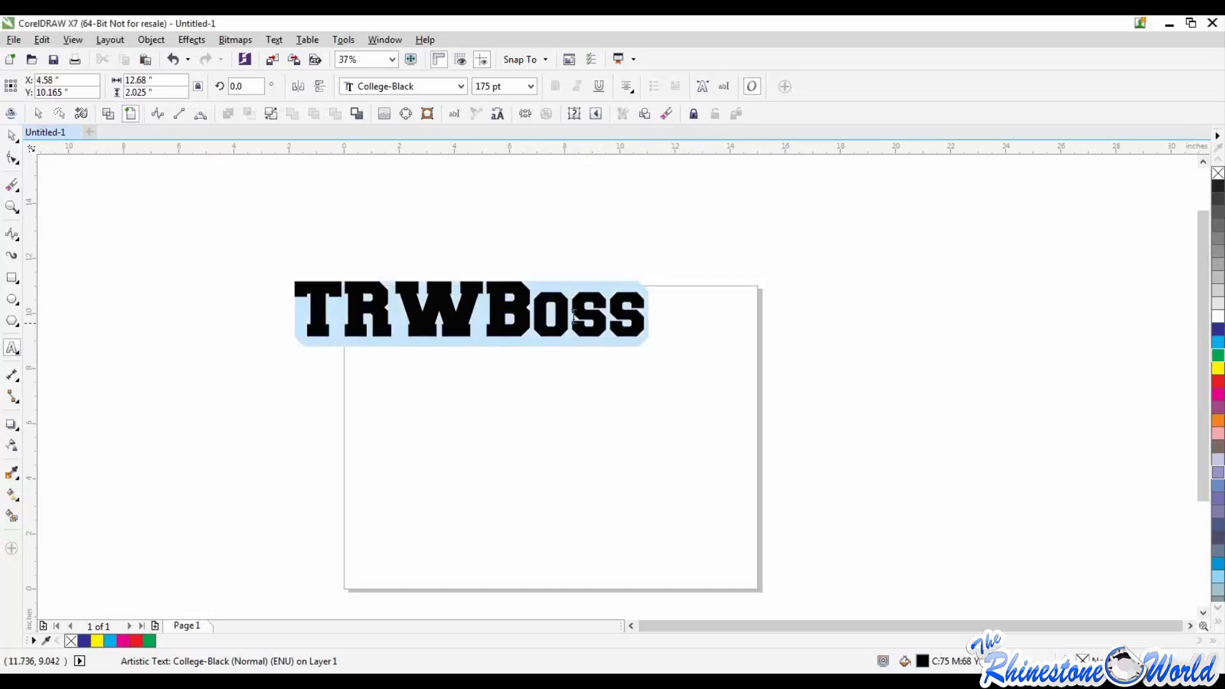
pyautogui.write('TRW')
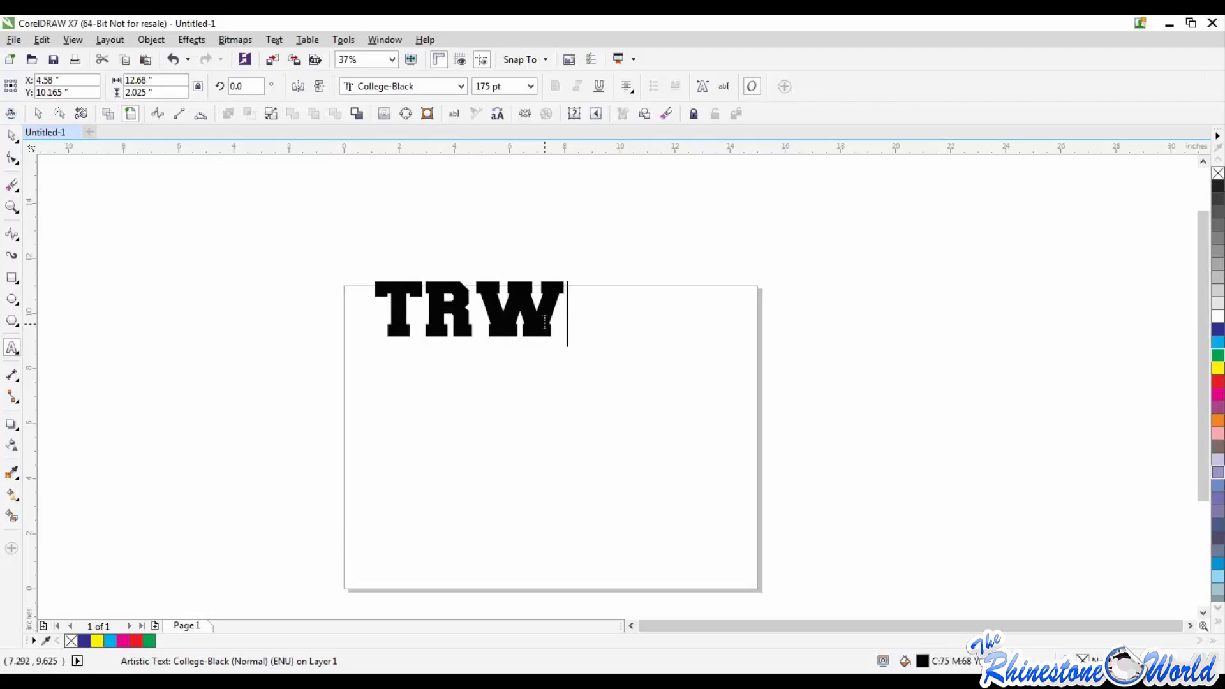
pyautogui.write('BOSSAWAY')
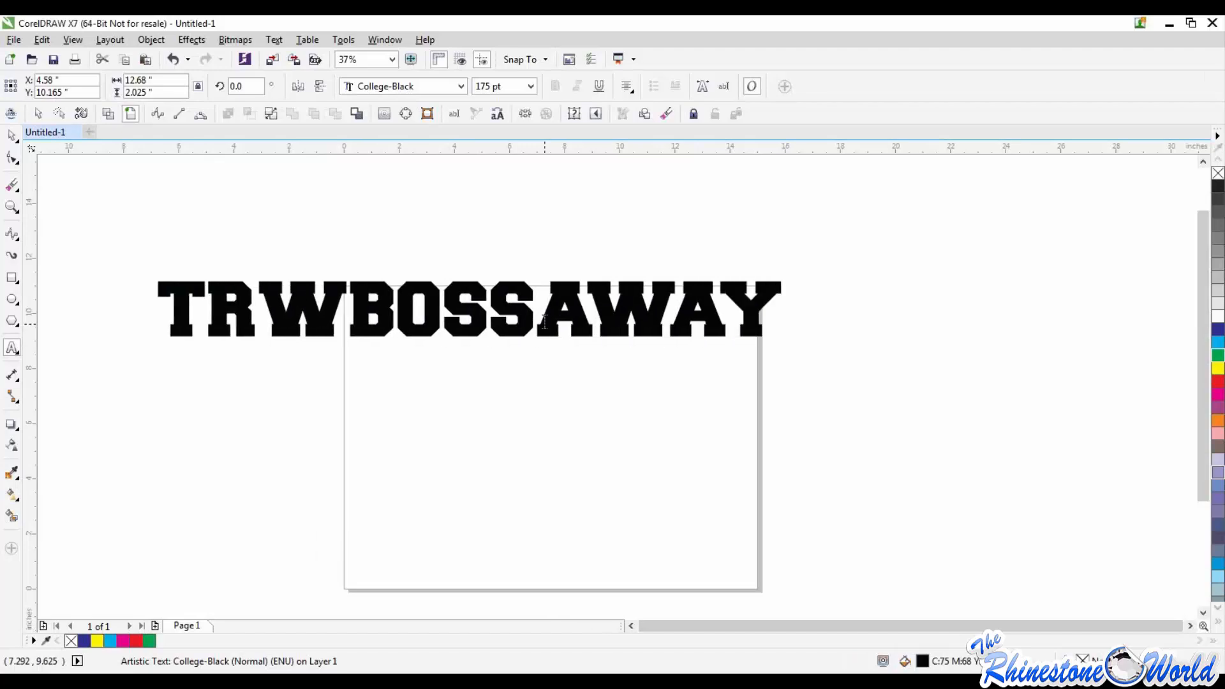
pyautogui.write('15')
pyautogui.press('Escape')
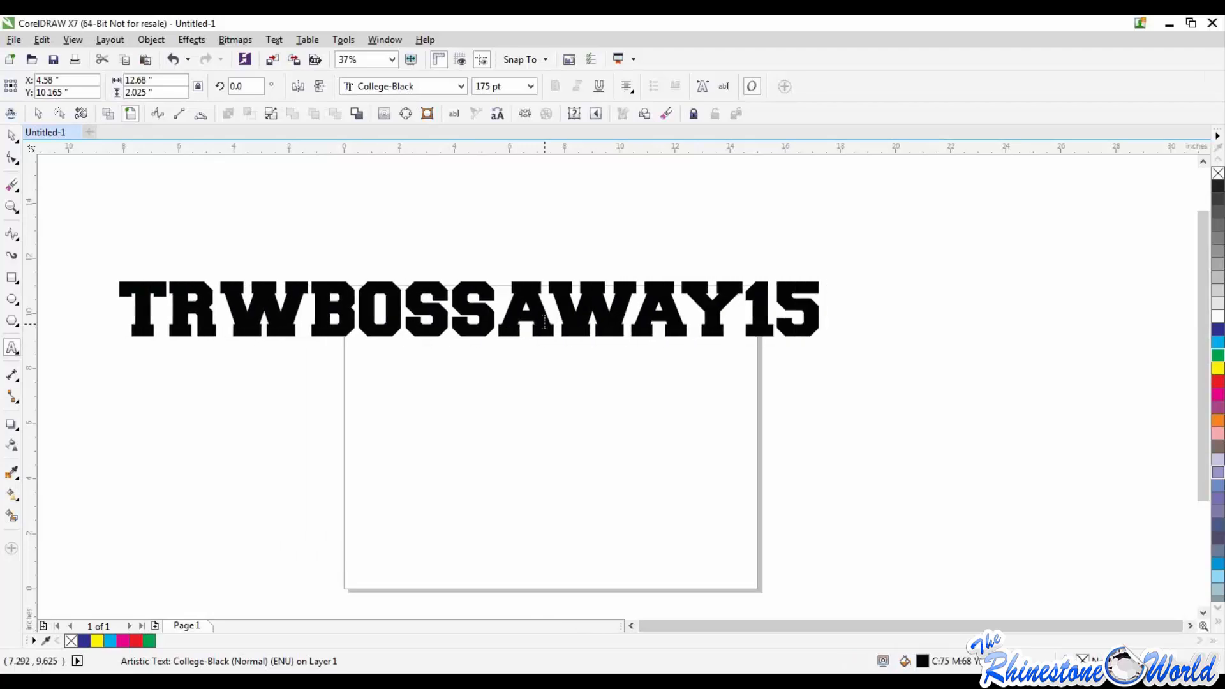
# Step: Add a second text line reading 15 PERCENT OF RHINESTONE below TRWBOSSAWAY15
pyautogui.press('Return')
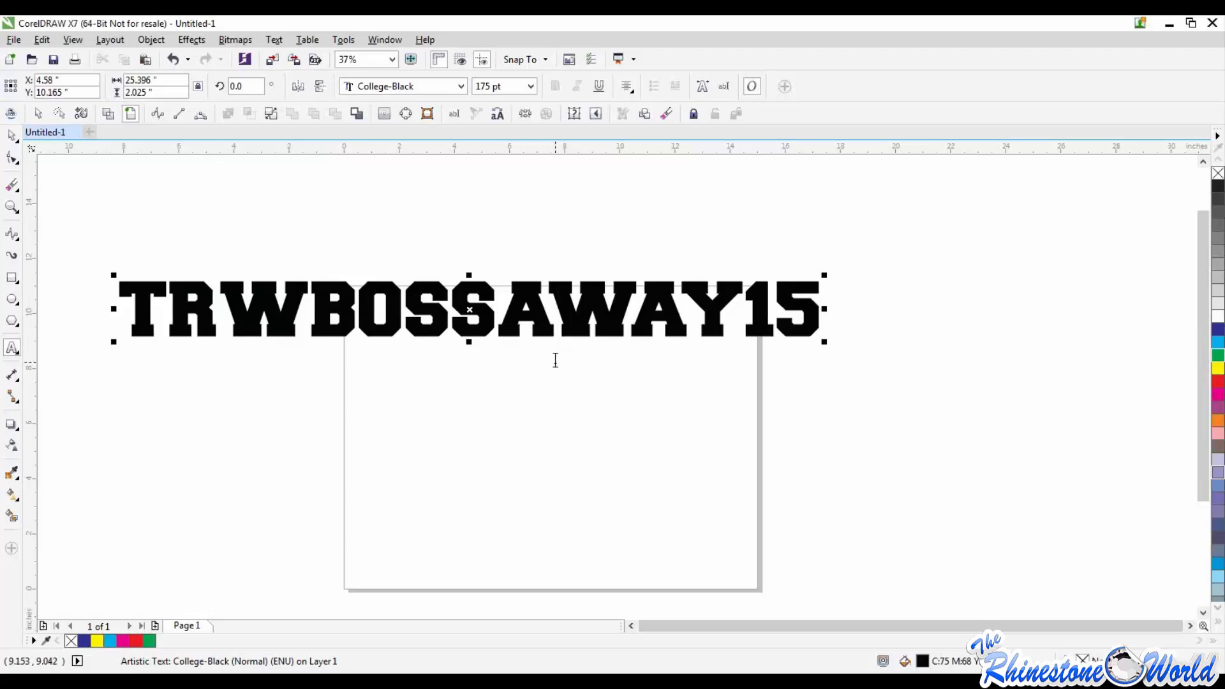
pyautogui.write("15 '")
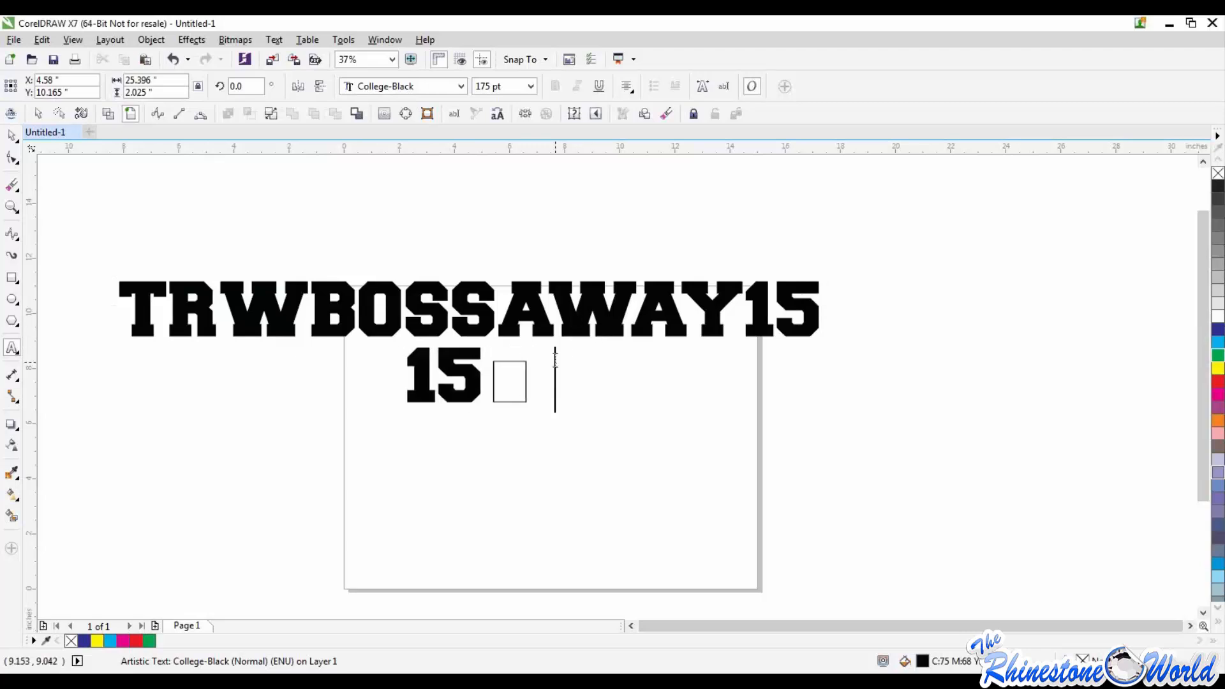
pyautogui.press('BackSpace')
pyautogui.press('BackSpace')
pyautogui.press('BackSpace')
pyautogui.write('P')
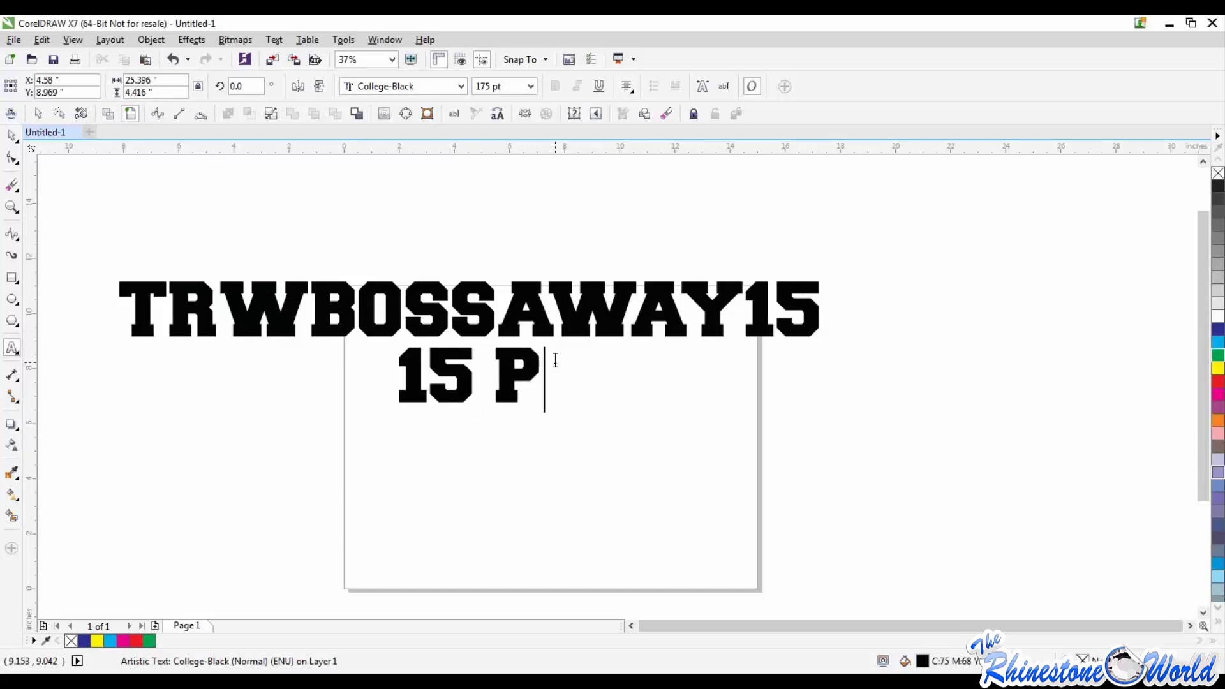
pyautogui.write('ERCENT OF S')
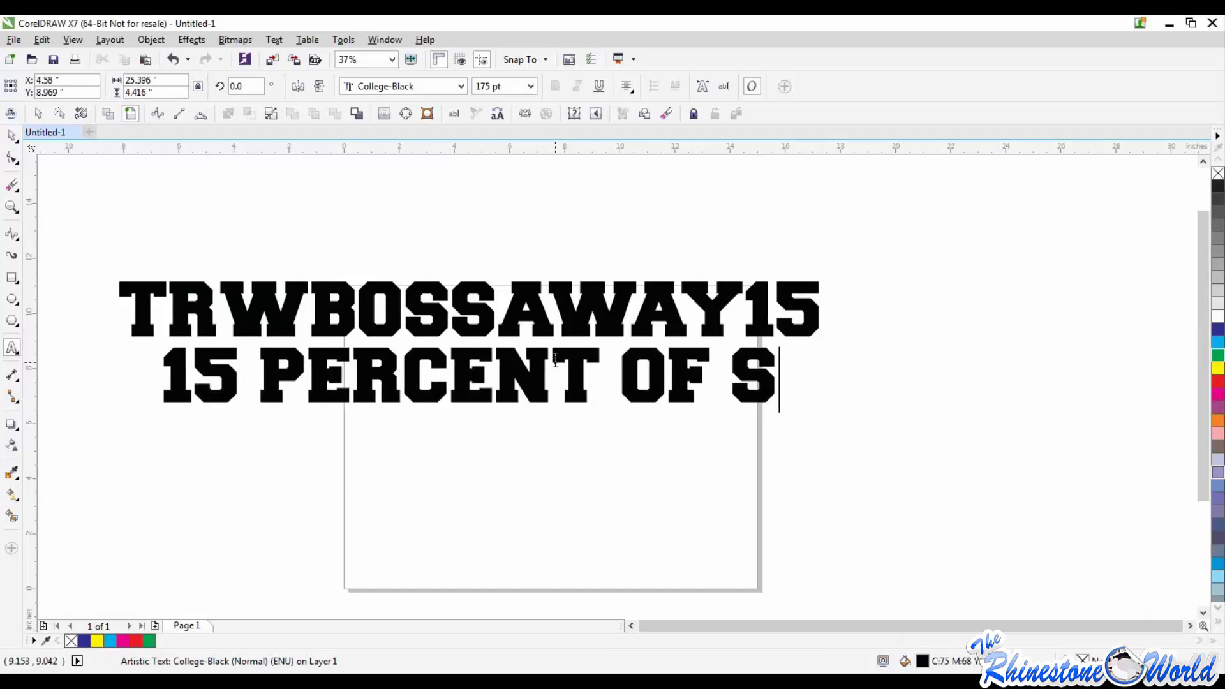
pyautogui.press('BackSpace')
pyautogui.write('RHINESTONE')
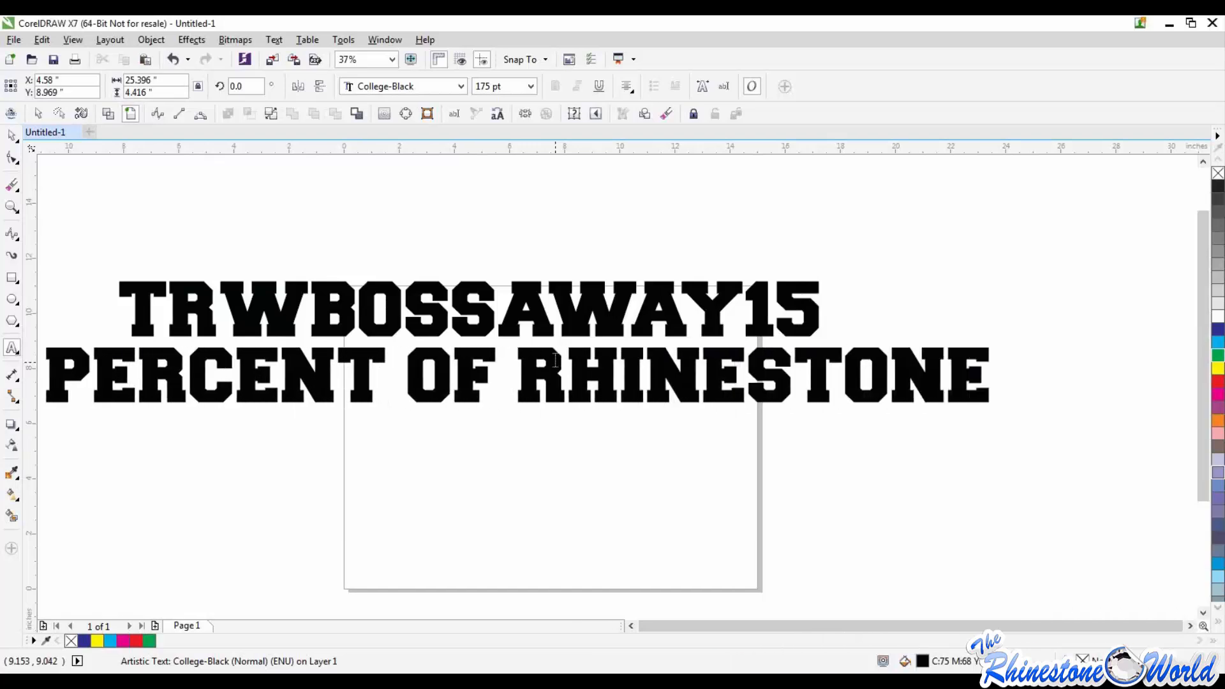
# Step: Add a third text line reading AND RHINESTUDS, correcting the misspelled letters
pyautogui.press('Return')
pyautogui.write('AND rHINE')
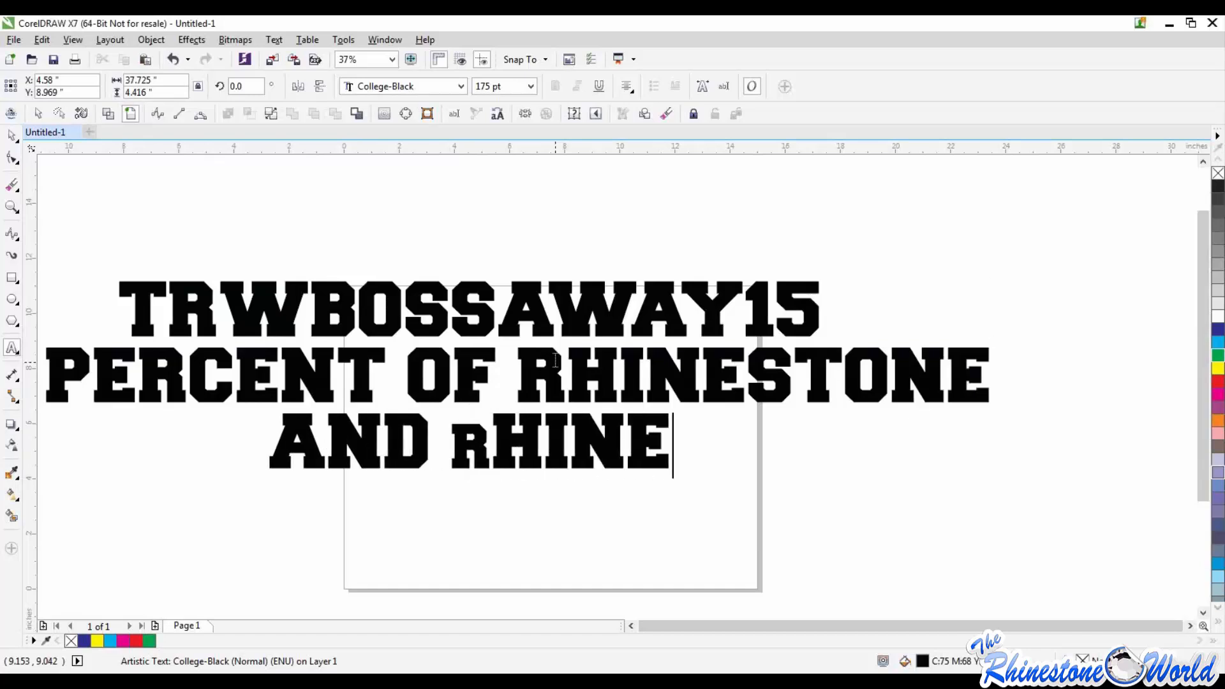
pyautogui.write('S')
pyautogui.press('BackSpace')
pyautogui.press('BackSpace')
pyautogui.press('BackSpace')
pyautogui.press('BackSpace')
pyautogui.press('BackSpace')
pyautogui.press('BackSpace')
pyautogui.write('RHN')
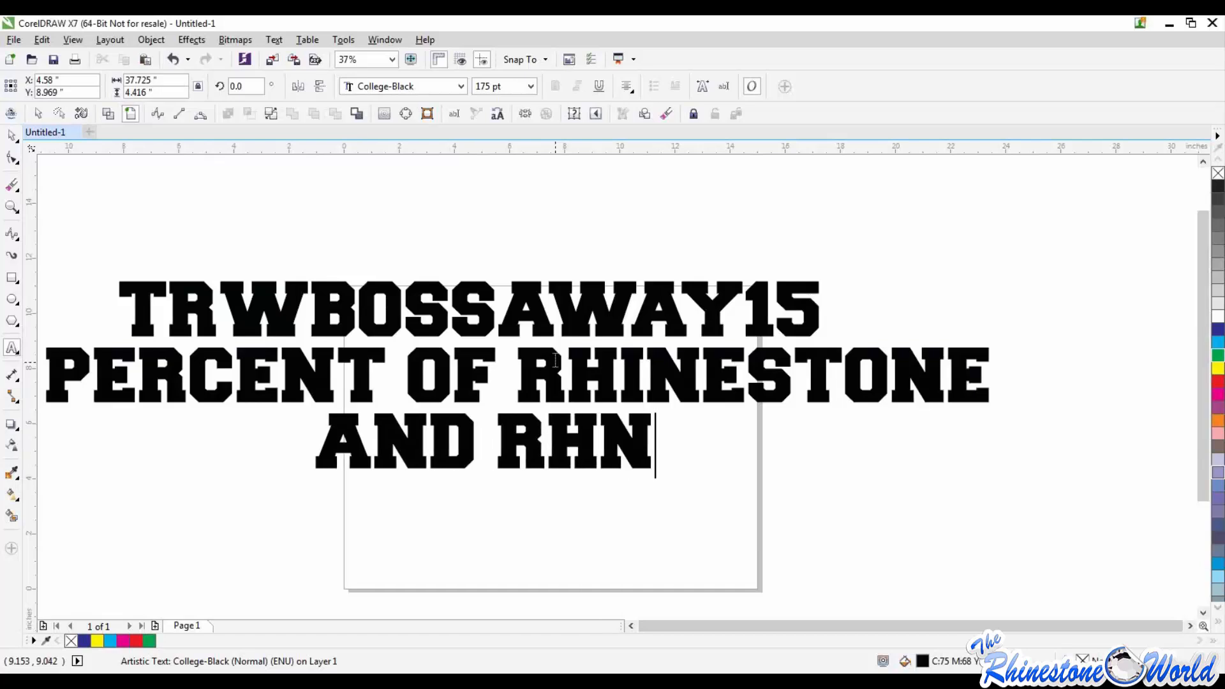
pyautogui.press('BackSpace')
pyautogui.write('INESTUDS')
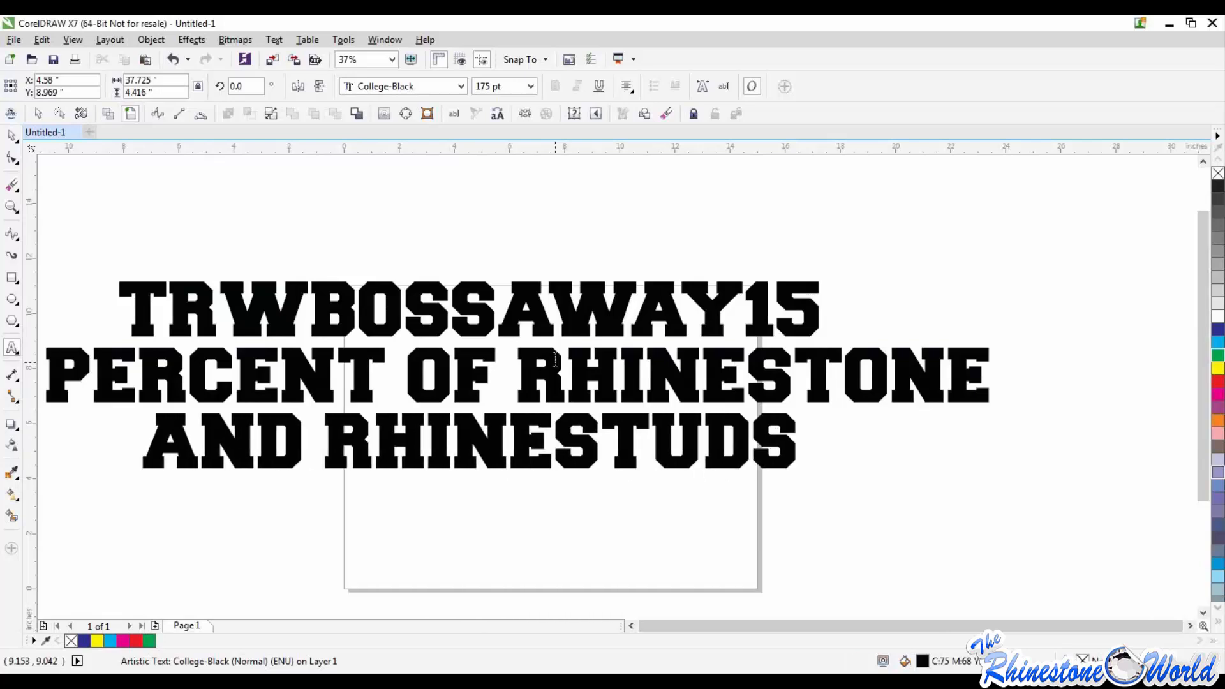
pyautogui.click(634, 626)
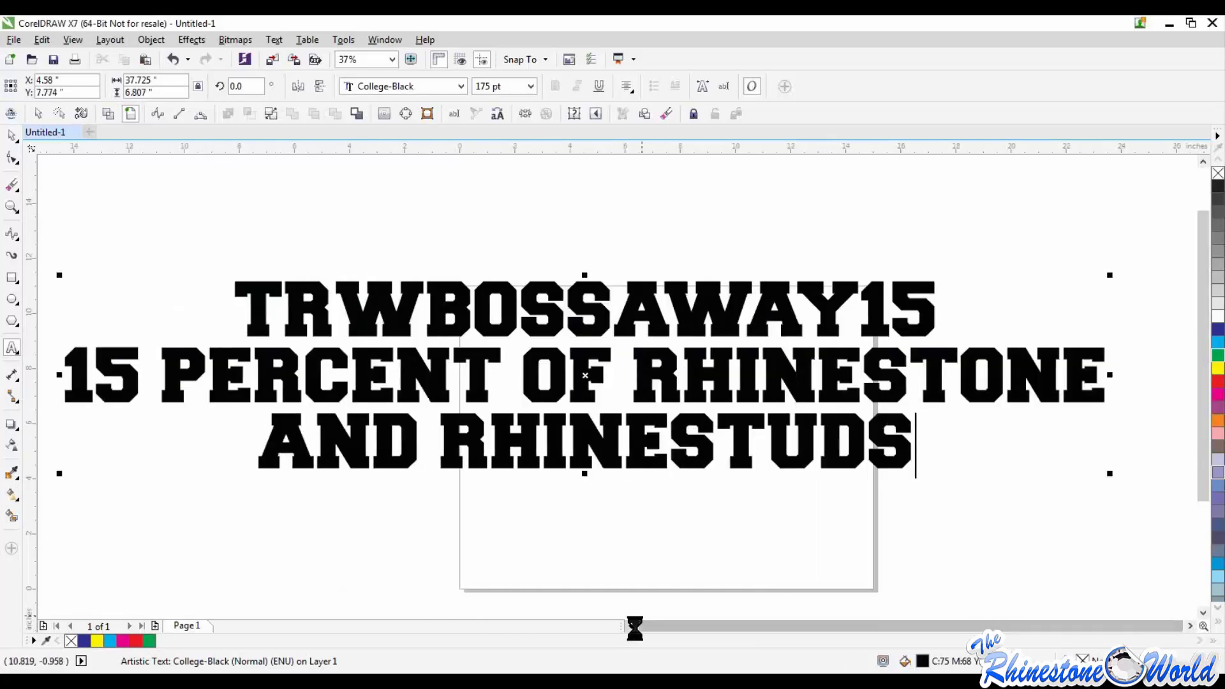
pyautogui.click(633, 625)
pyautogui.click(1191, 627)
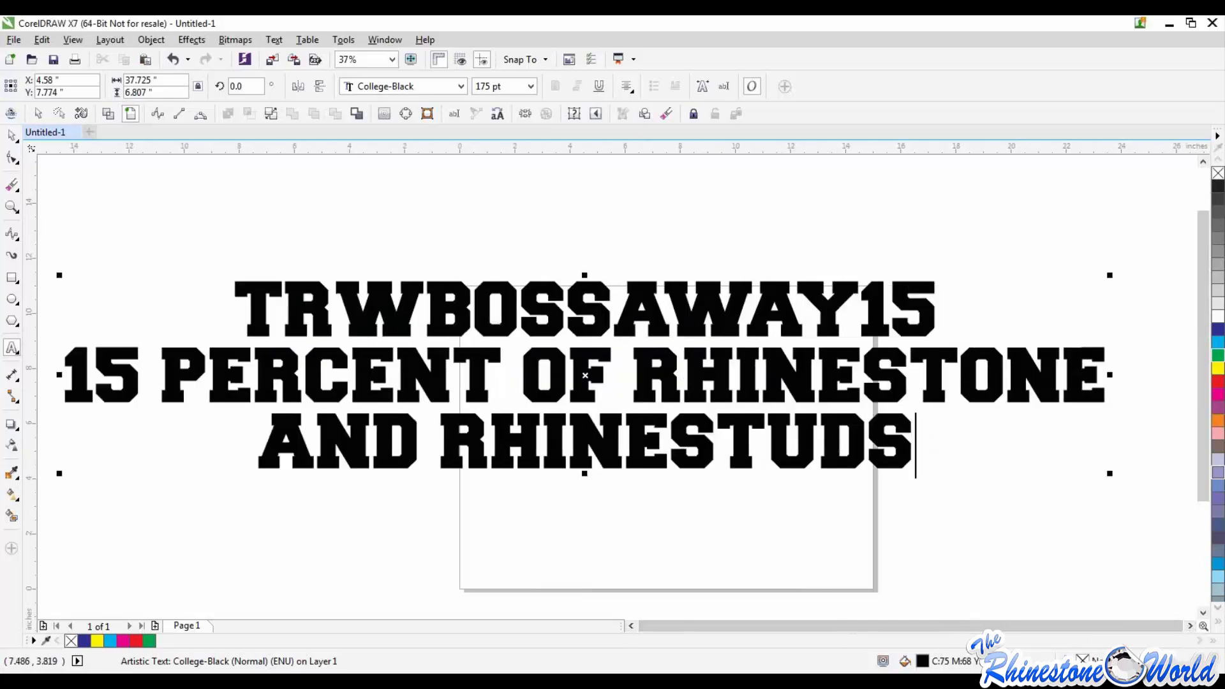
pyautogui.click(634, 627)
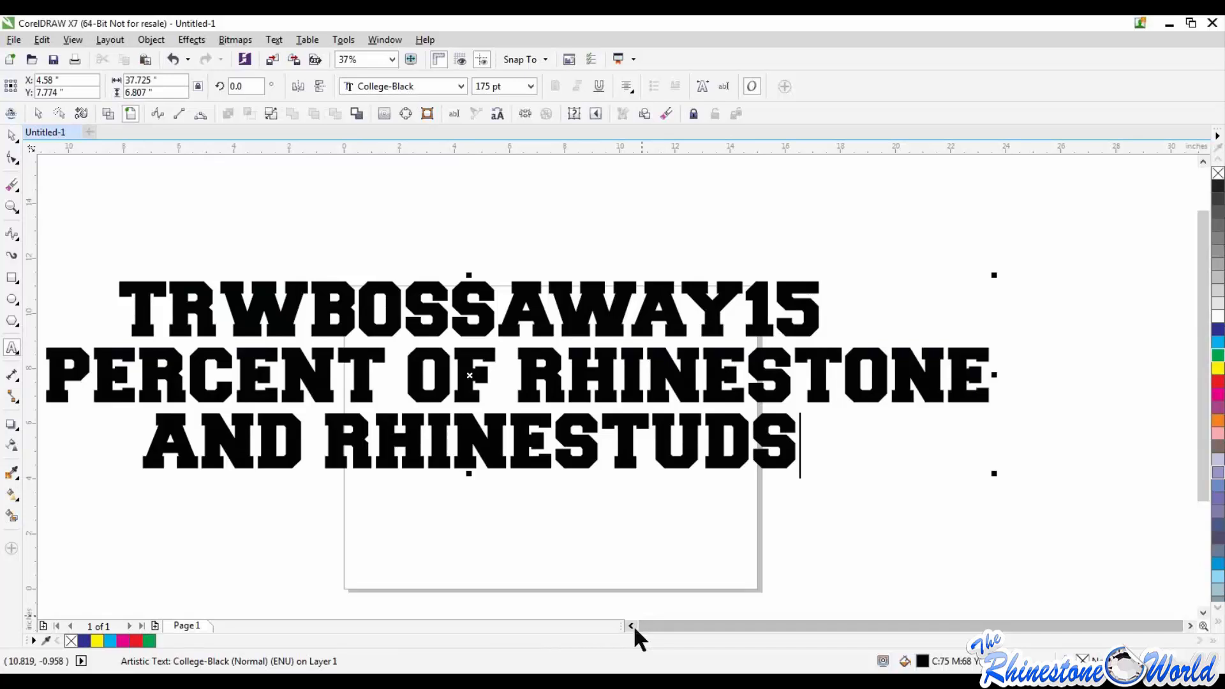
pyautogui.click(631, 626)
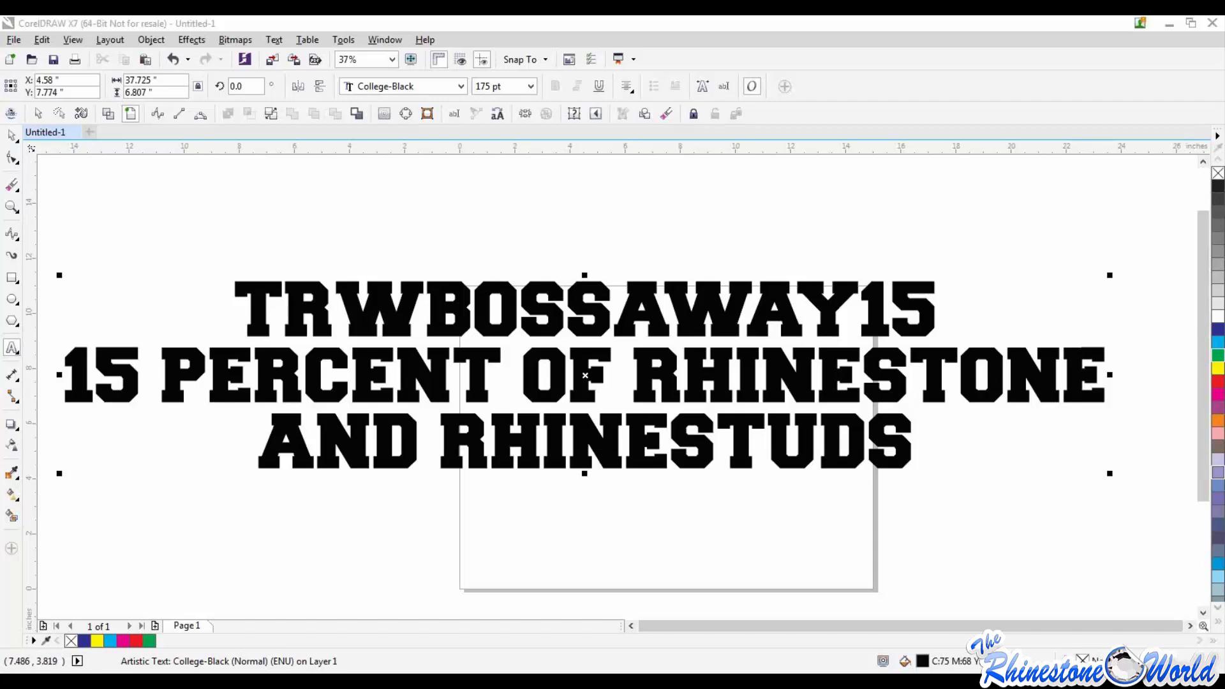
# Step: Switch to the browser and look through The Rhinestone World's Facebook posts for the free webinar announcements
pyautogui.moveTo(0, 232); pyautogui.dragTo(469, 17)
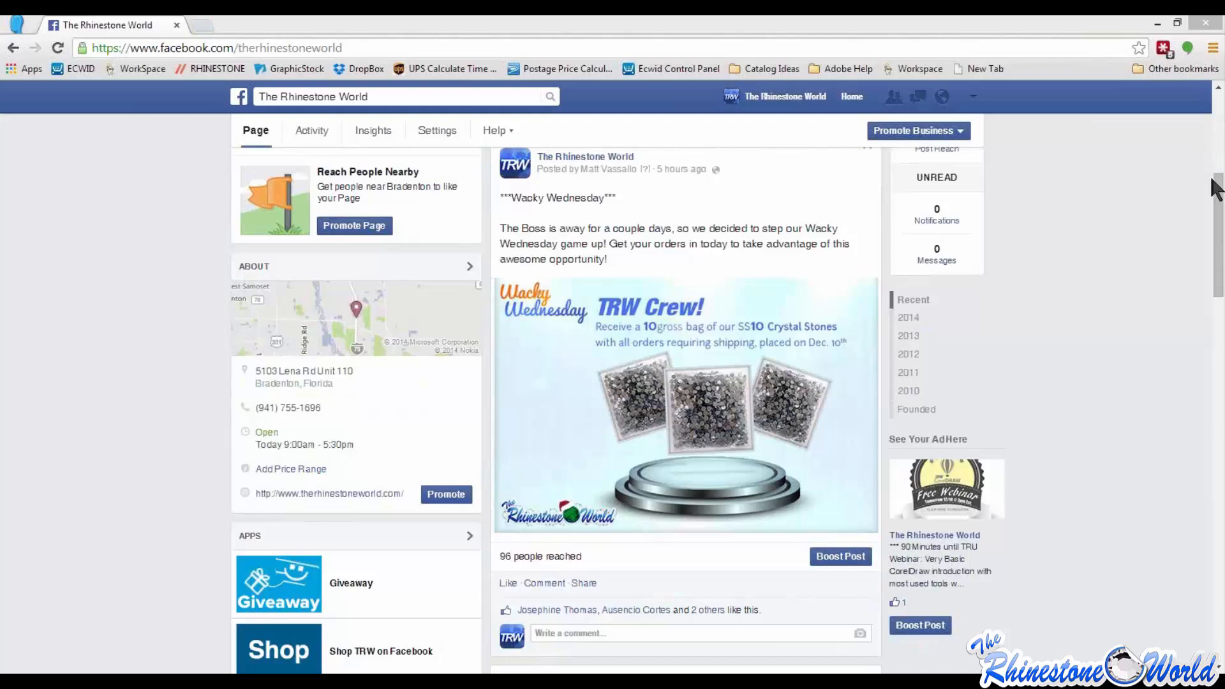
pyautogui.moveTo(1221, 220); pyautogui.dragTo(1218, 366)
pyautogui.scroll(-8, 117, 417)
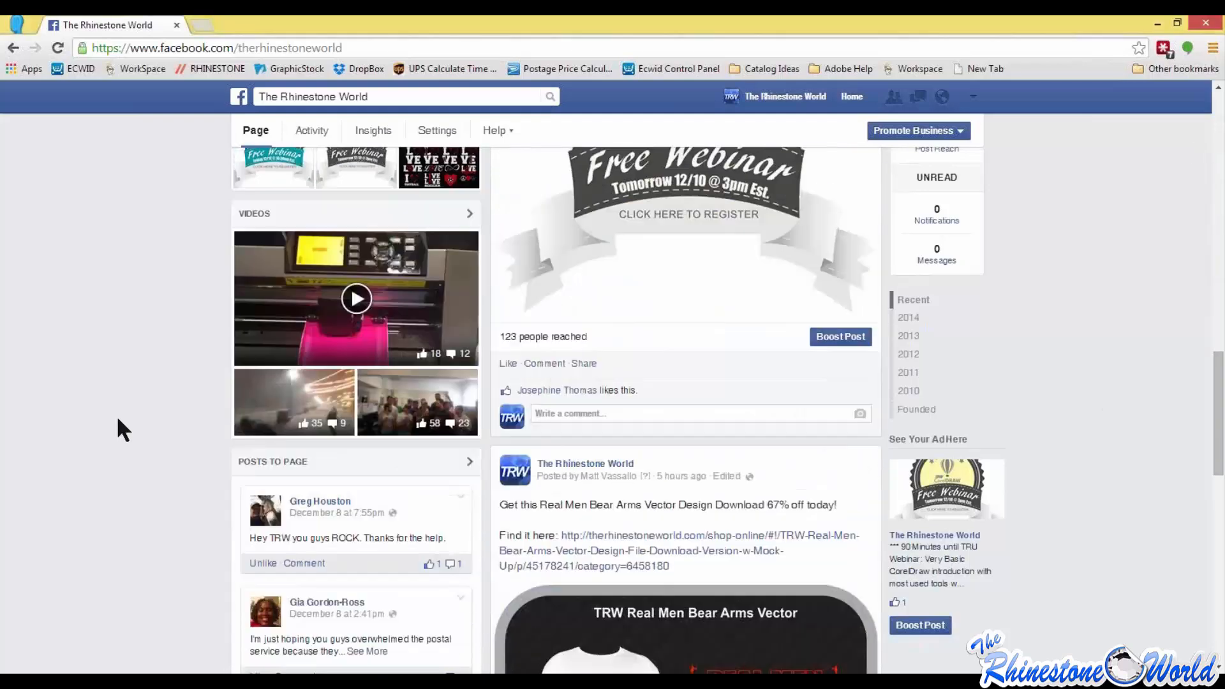
pyautogui.scroll(-15, 116, 415)
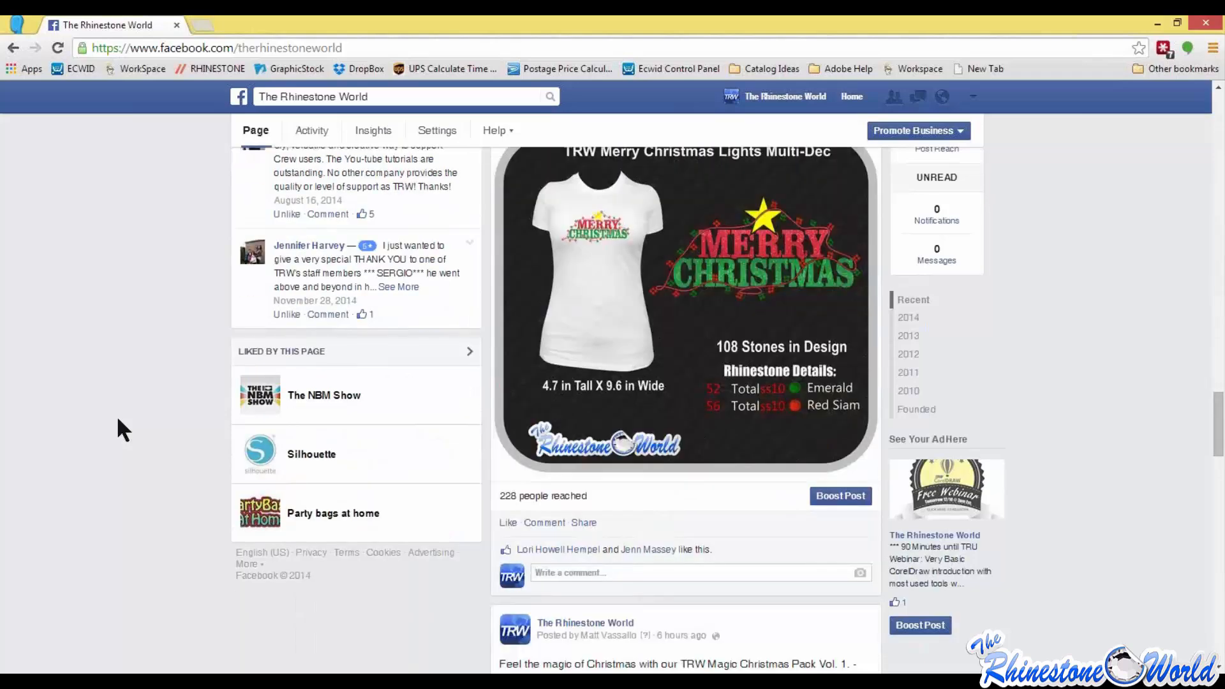
pyautogui.scroll(-15, 119, 419)
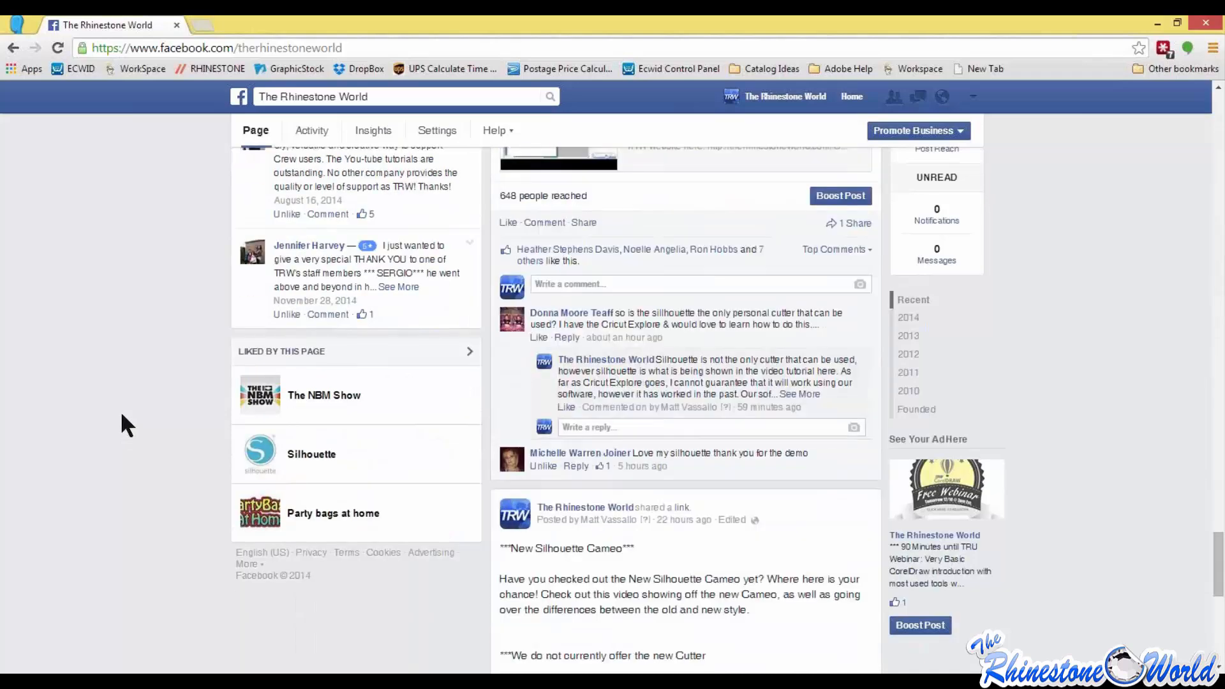
pyautogui.scroll(-10, 122, 415)
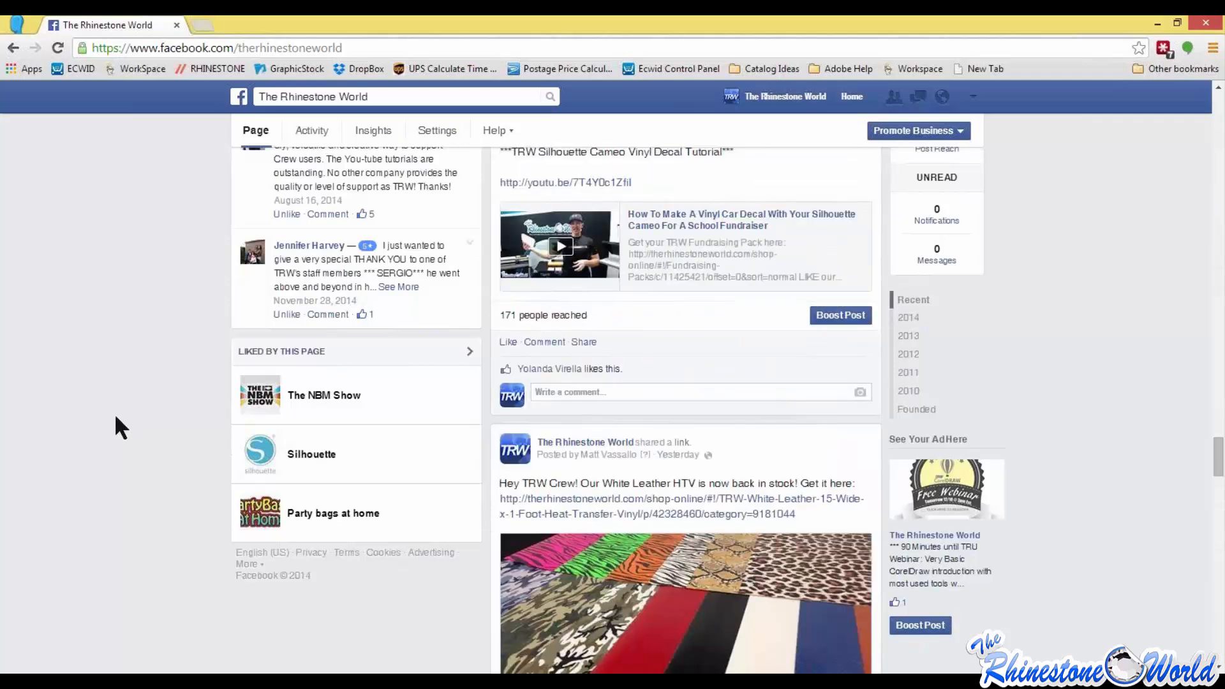
pyautogui.scroll(-5, 121, 427)
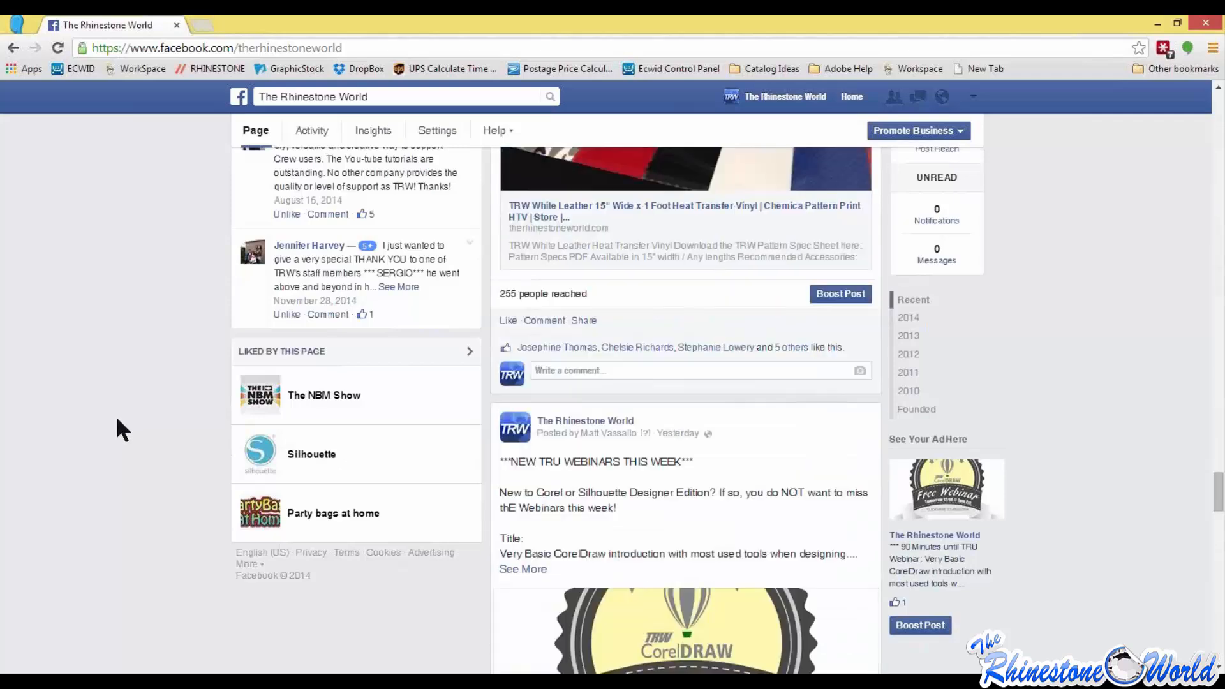
pyautogui.scroll(-10, 131, 414)
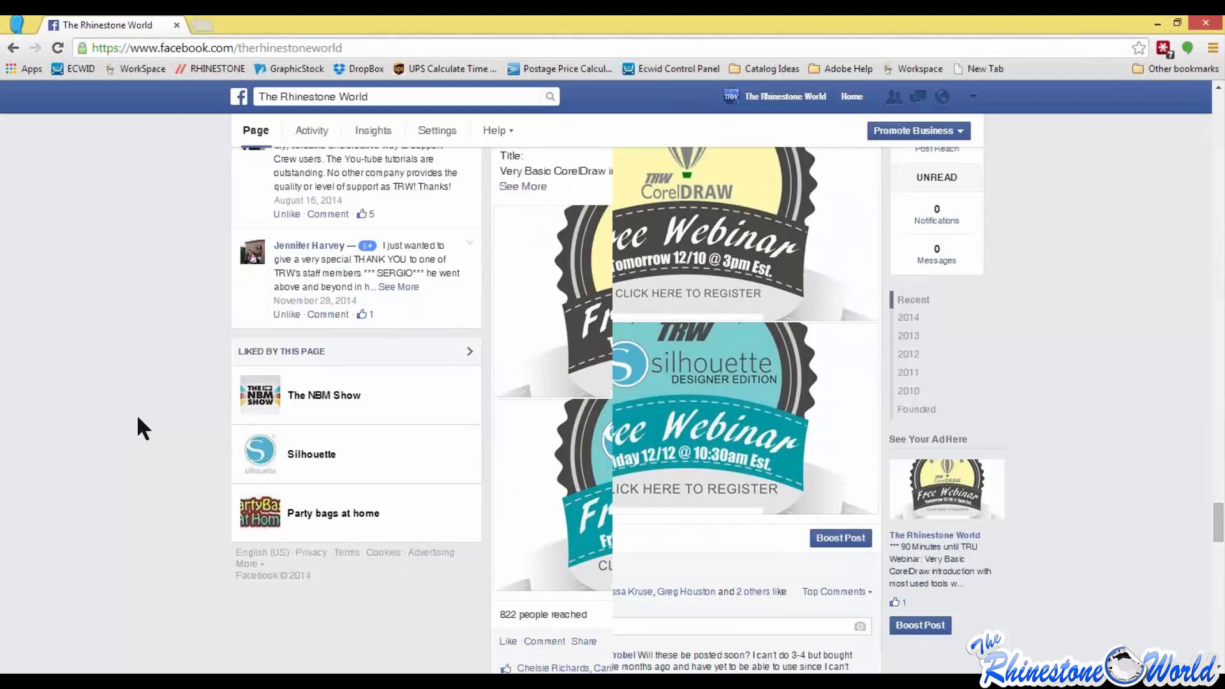
# Step: View the Silhouette Designer Edition free webinar photo with its full description, and return to the Facebook page
pyautogui.click(684, 324)
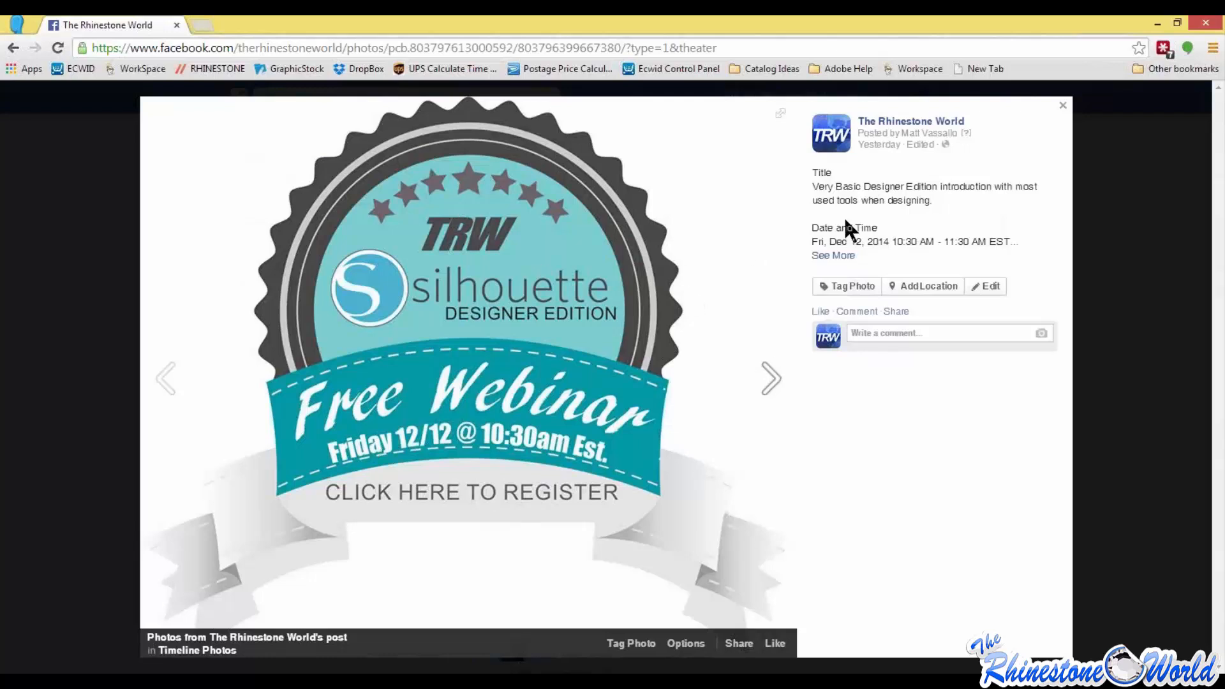
pyautogui.click(834, 257)
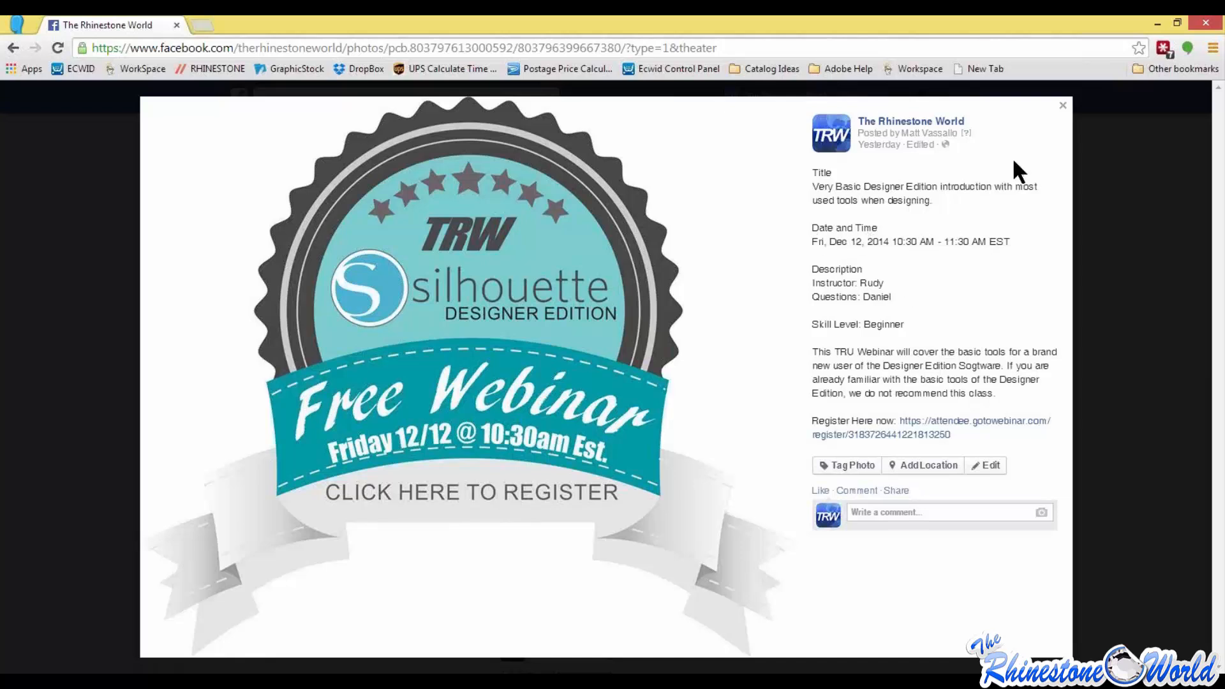
pyautogui.click(1063, 106)
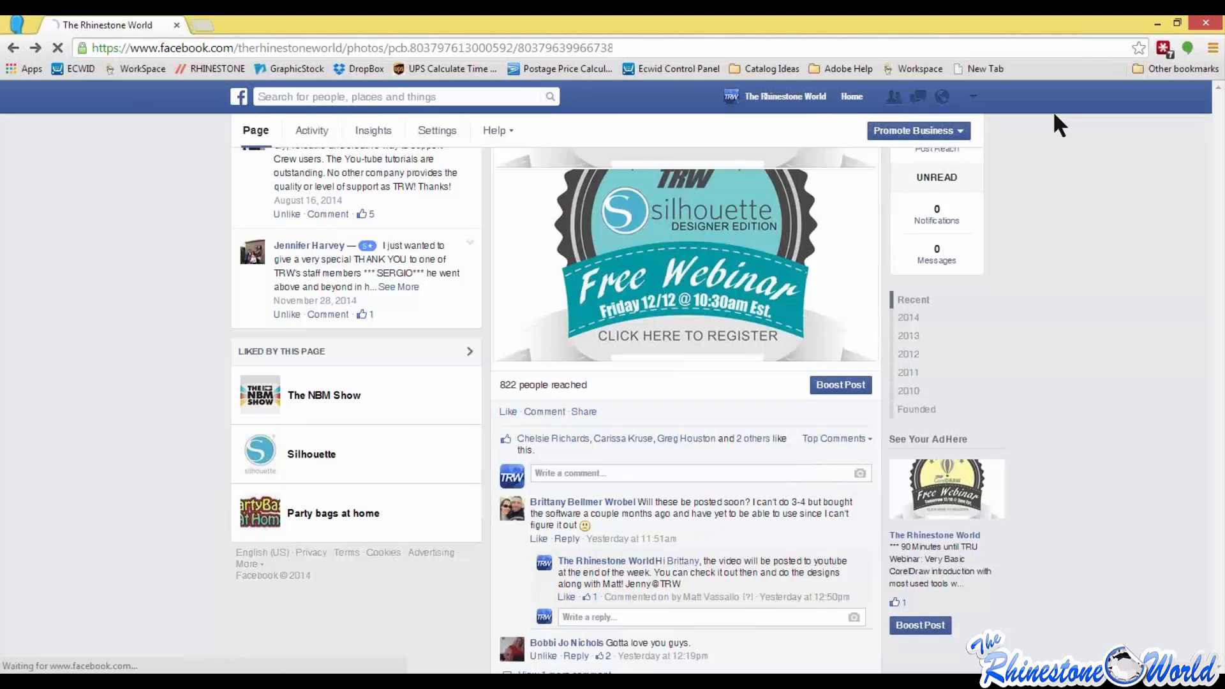
pyautogui.click(318, 48)
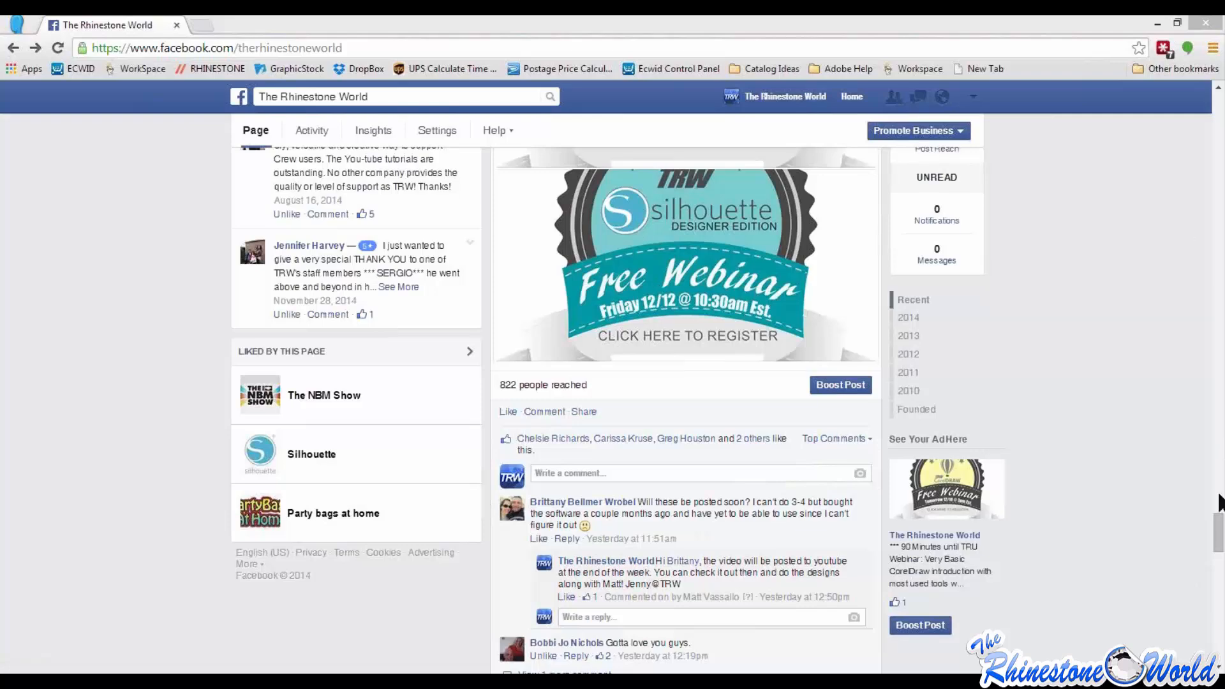
# Step: Search Facebook for CRAFTING and open the group Crafting with Rhinestones and Vinyl (Hosted by the TRW Crew)
pyautogui.moveTo(1220, 531); pyautogui.dragTo(1220, 102)
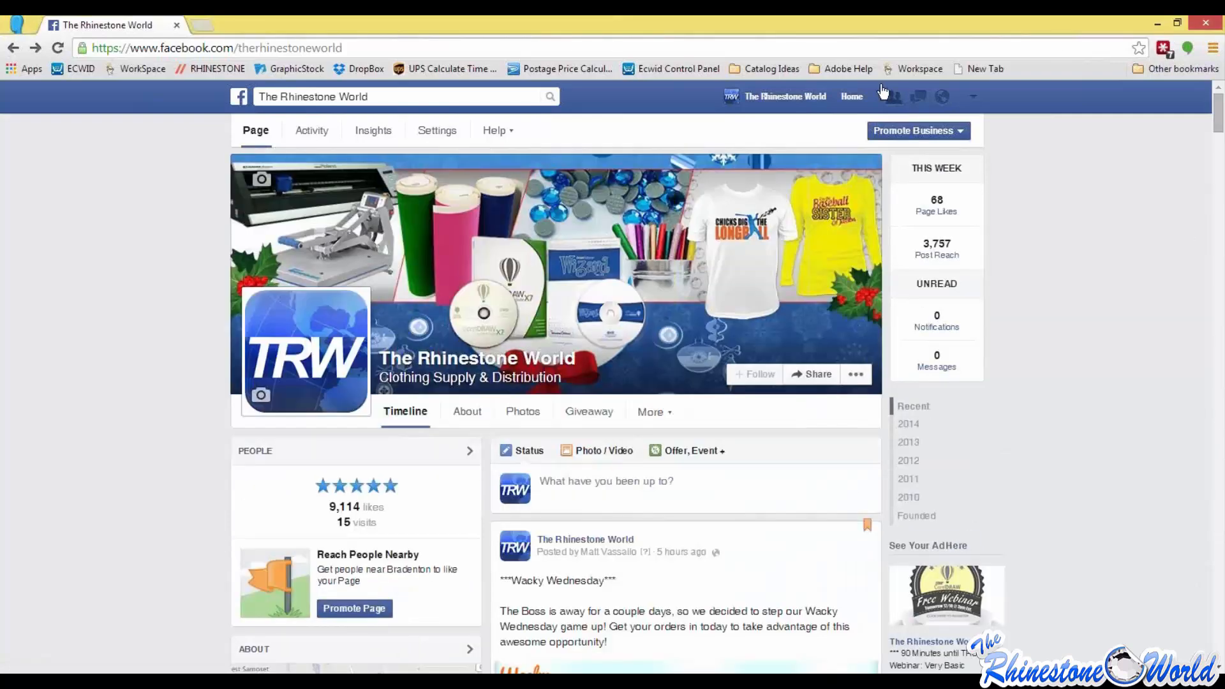
pyautogui.click(362, 95)
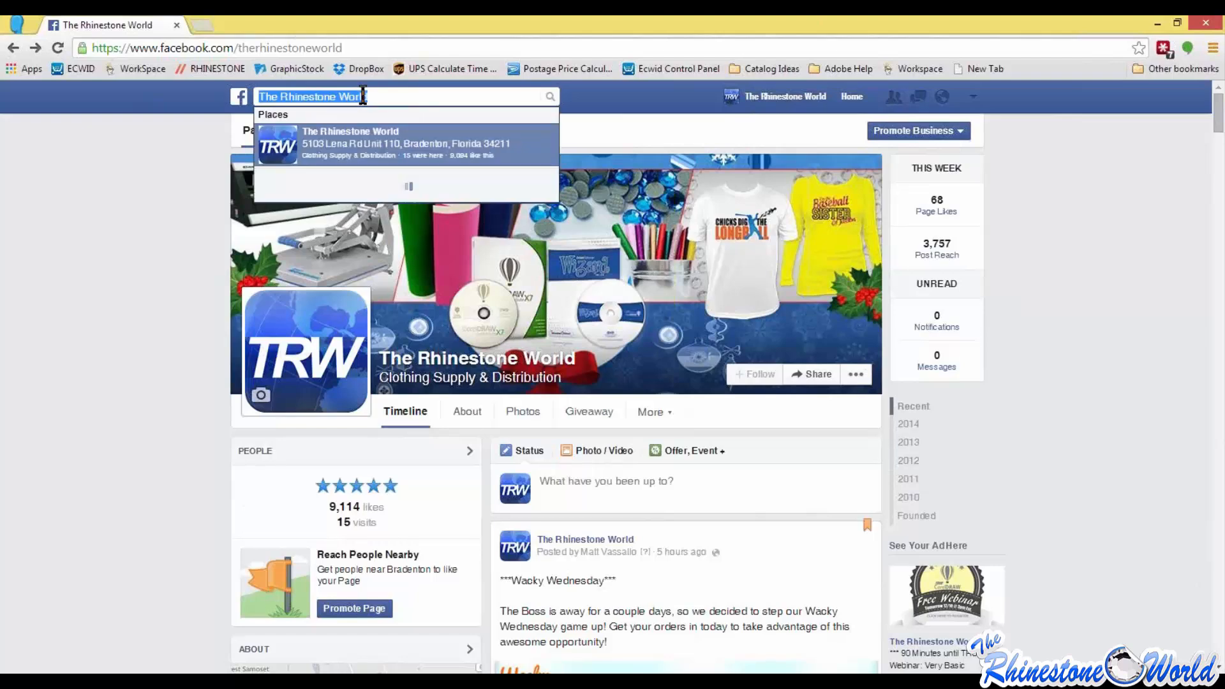
pyautogui.write('CRA')
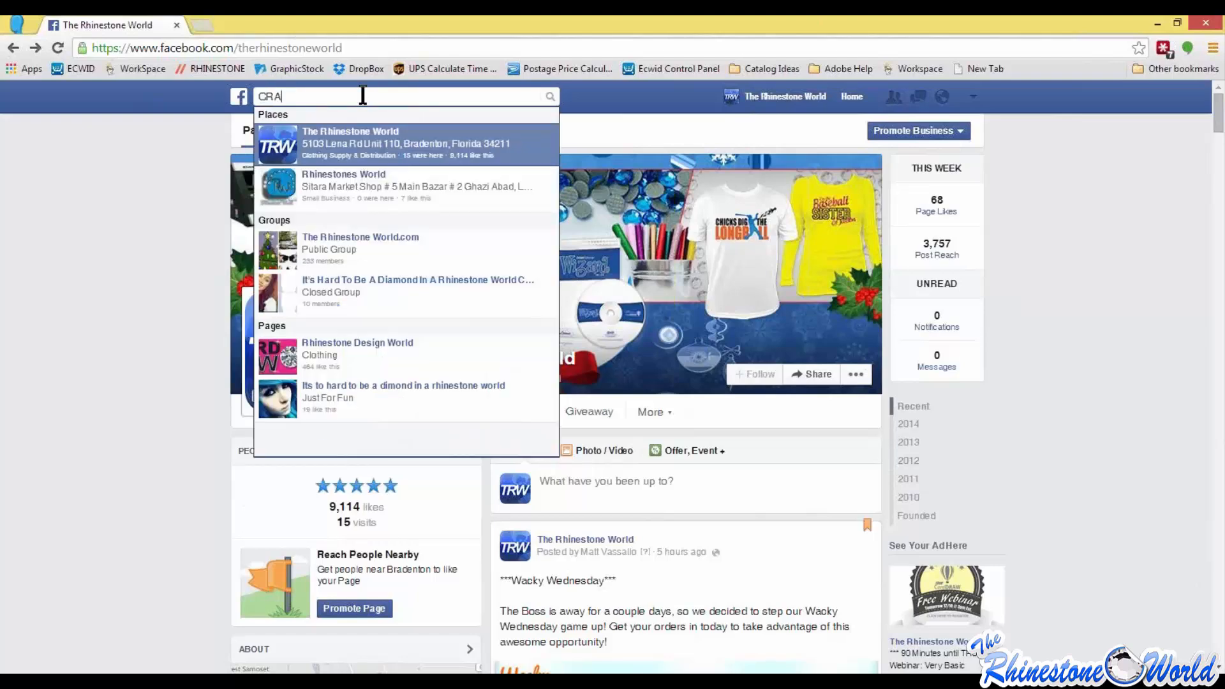
pyautogui.write('FTING')
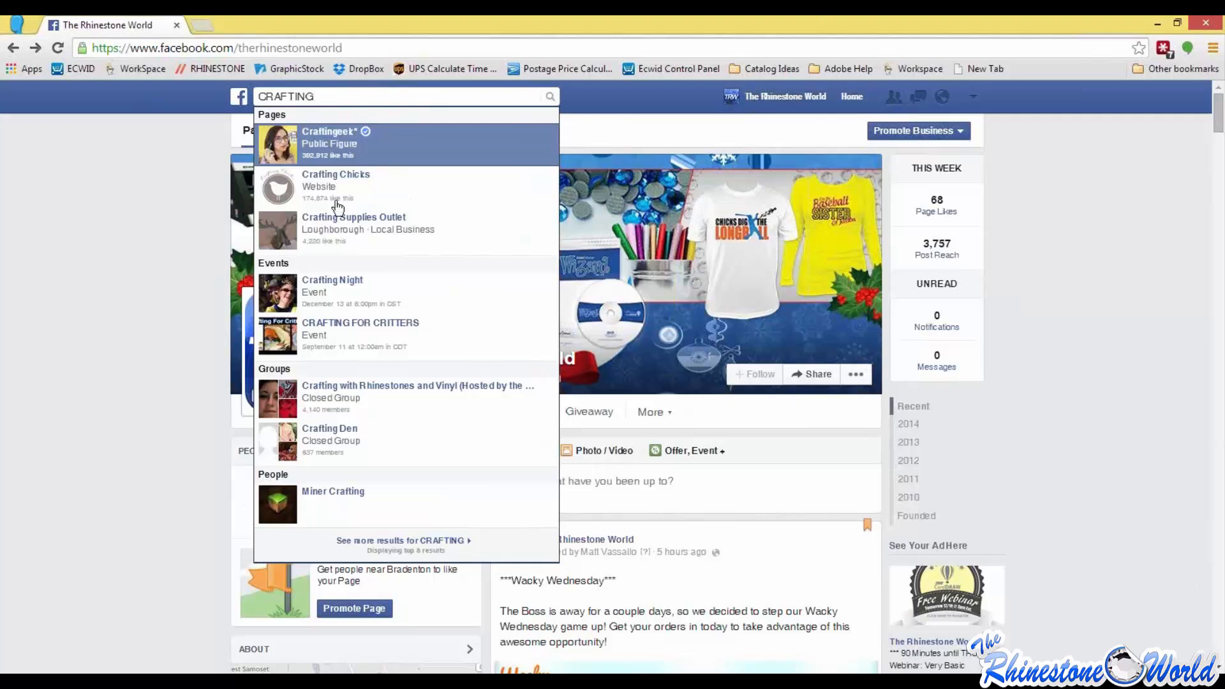
pyautogui.click(345, 416)
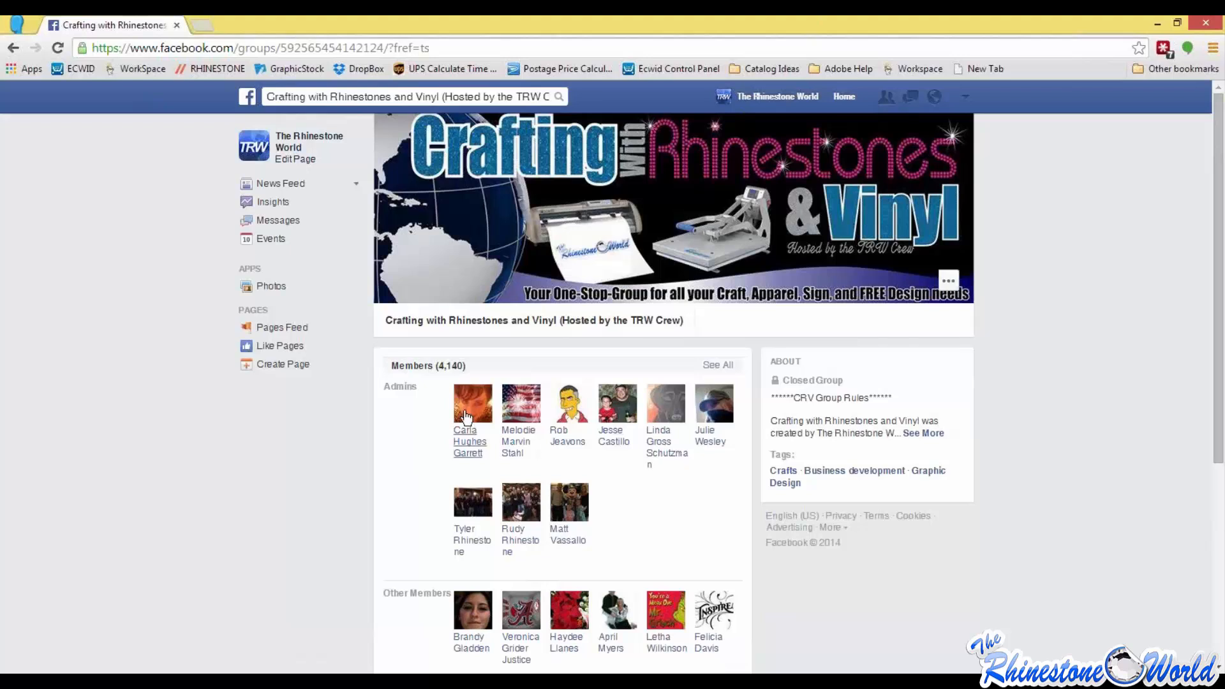
# Step: Look over the crafting group's lists of admins and other members
pyautogui.scroll(-1, 589, 358)
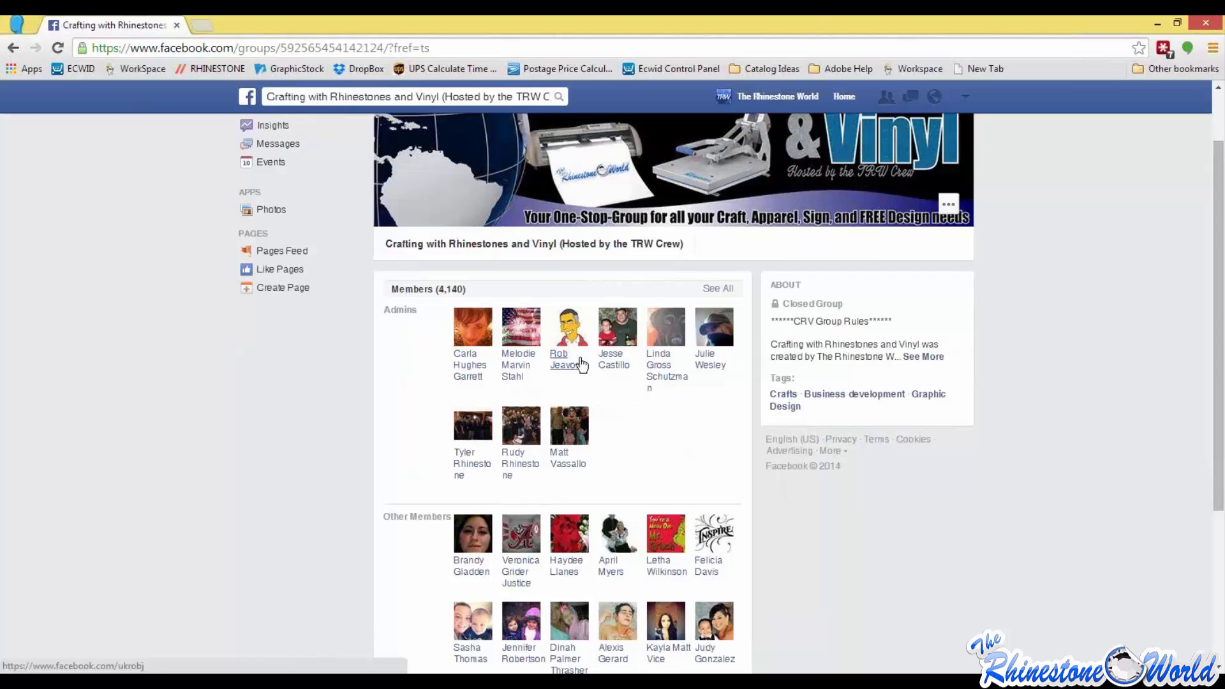
pyautogui.scroll(1, 493, 389)
pyautogui.scroll(-1, 504, 398)
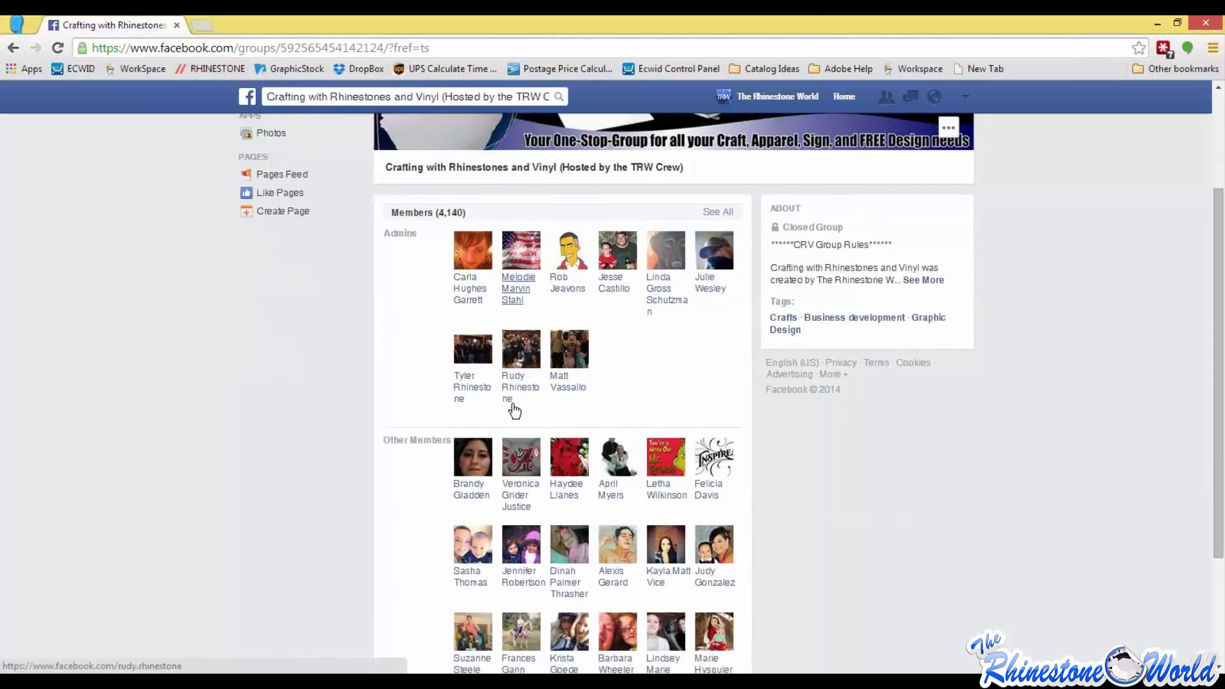
pyautogui.scroll(1, 512, 405)
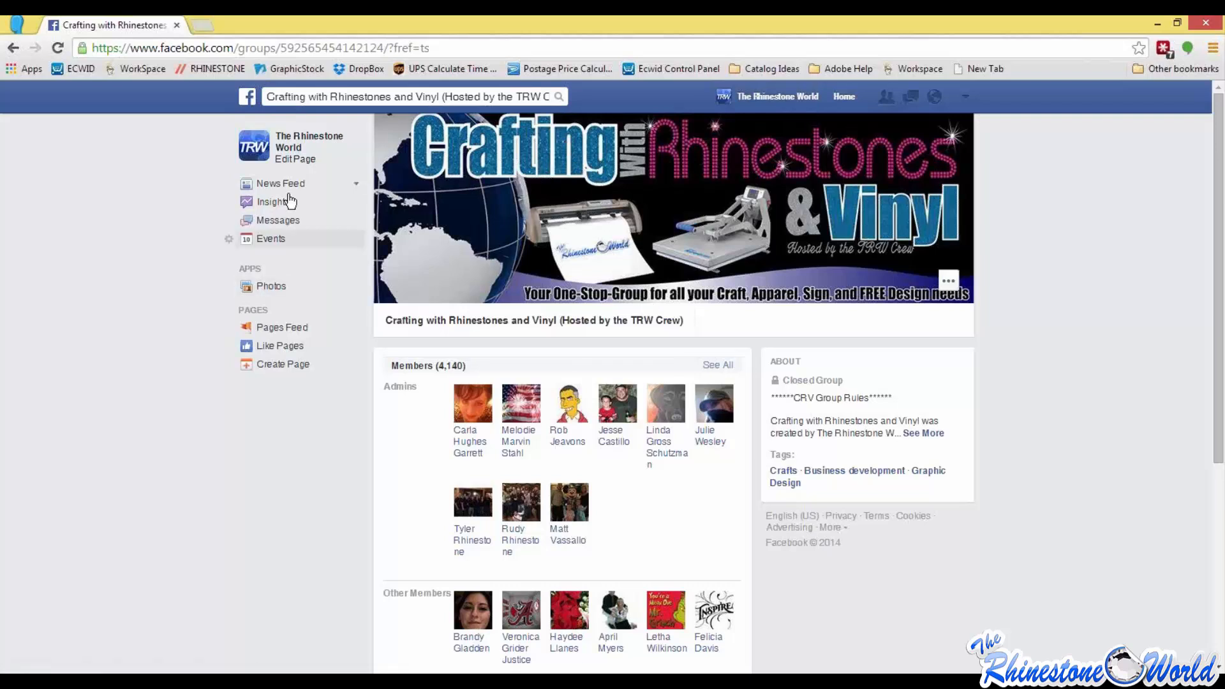
# Step: Return to The Rhinestone World's Facebook page and look over its recent posts, including Wacky Wednesday and the CorelDRAW webinar
pyautogui.click(298, 143)
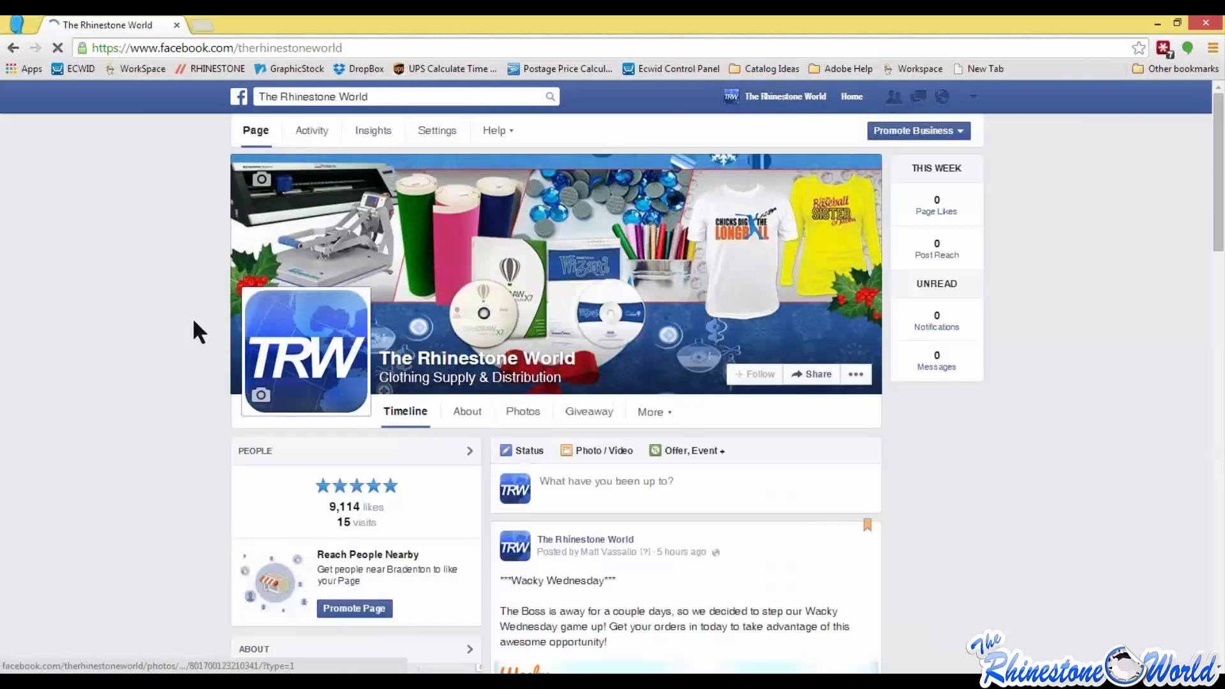
pyautogui.scroll(-6, 194, 321)
pyautogui.scroll(-8, 196, 321)
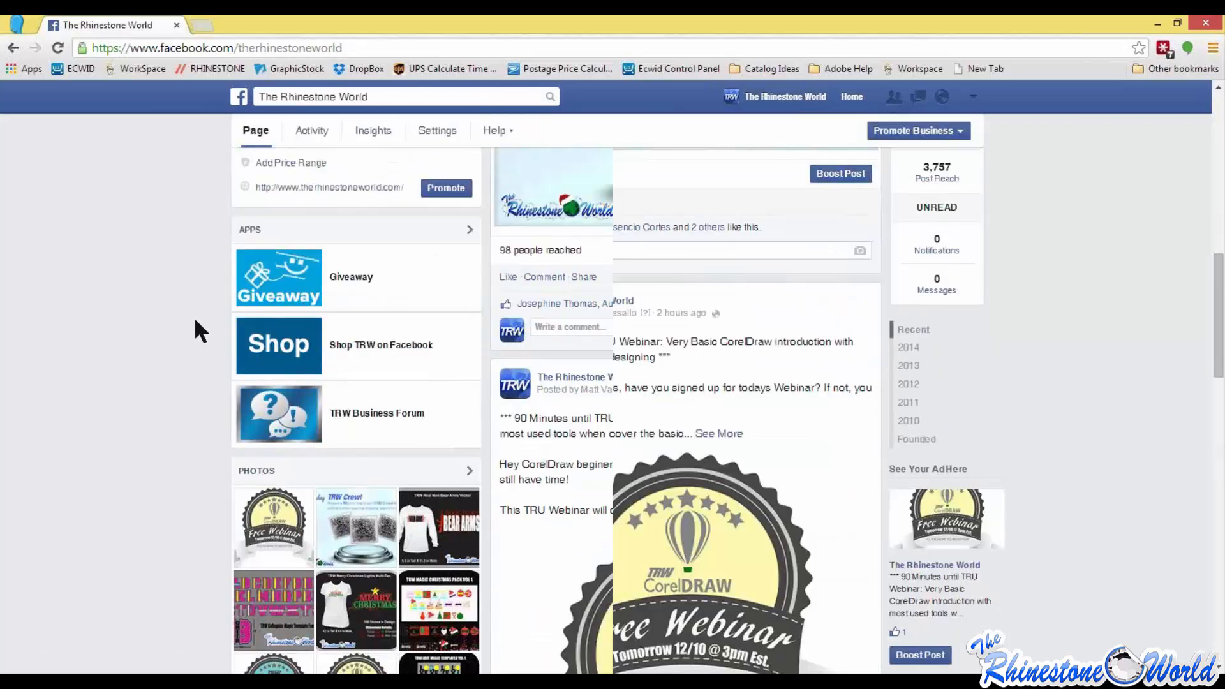
pyautogui.scroll(-3, 194, 320)
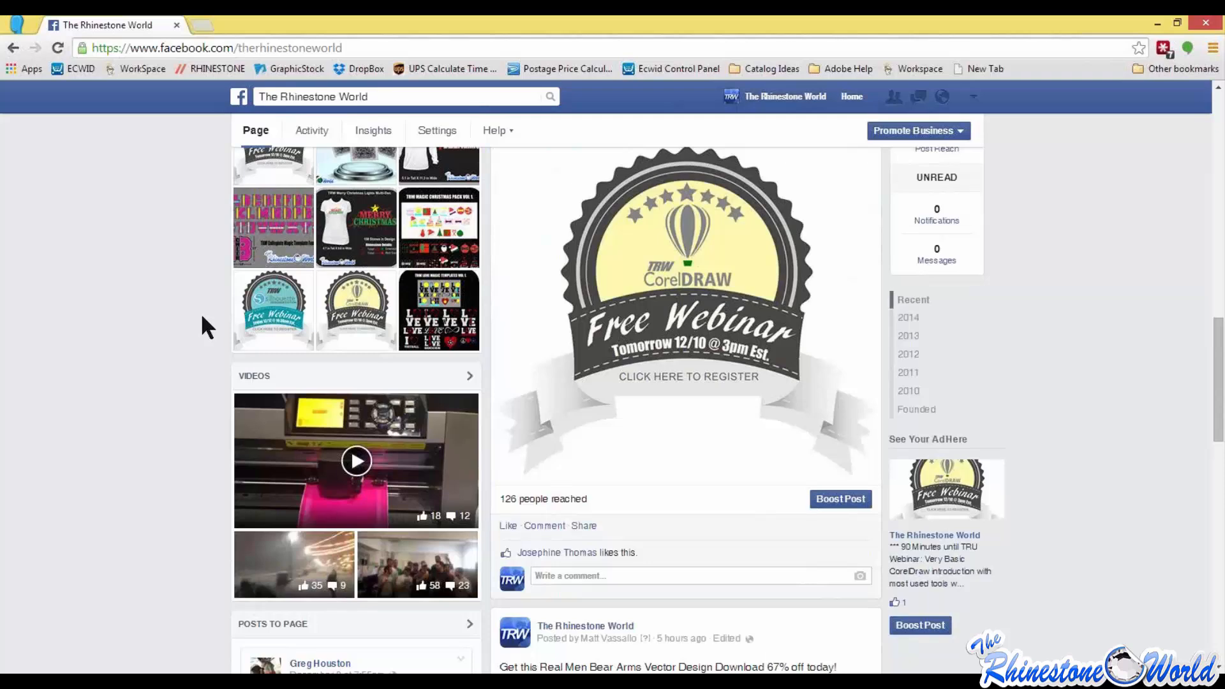
pyautogui.scroll(-9, 202, 327)
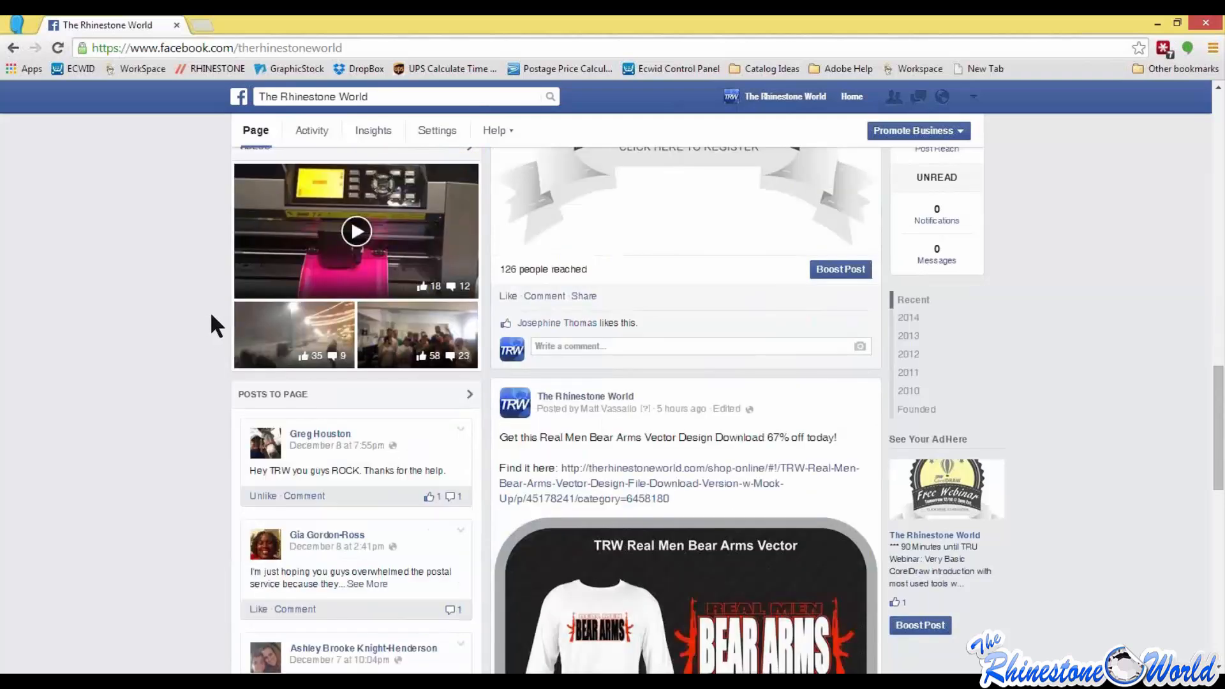
pyautogui.scroll(8, 161, 314)
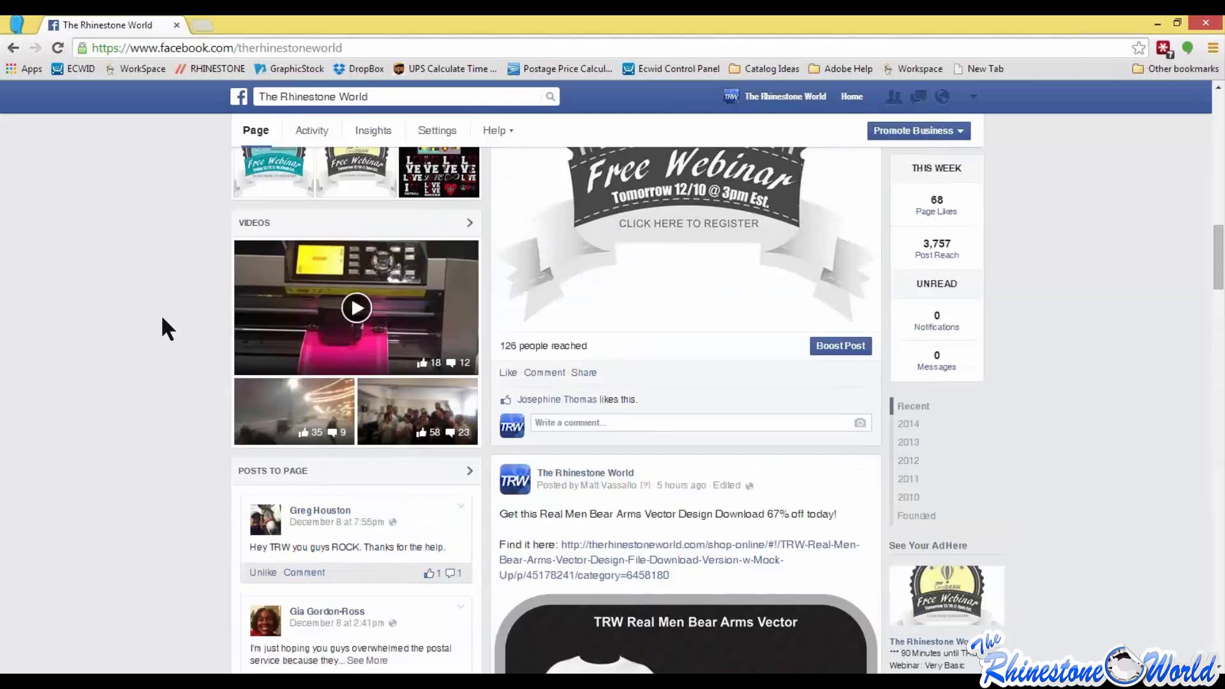
pyautogui.scroll(6, 162, 311)
pyautogui.scroll(-7, 185, 313)
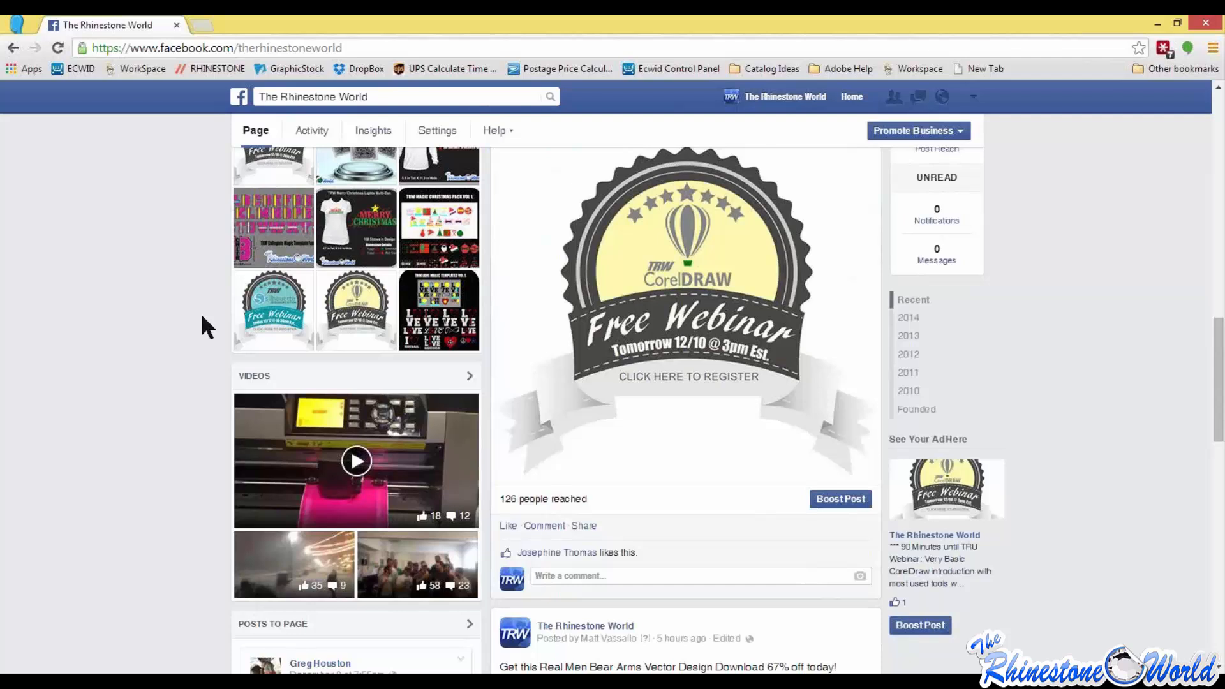
pyautogui.scroll(10, 159, 311)
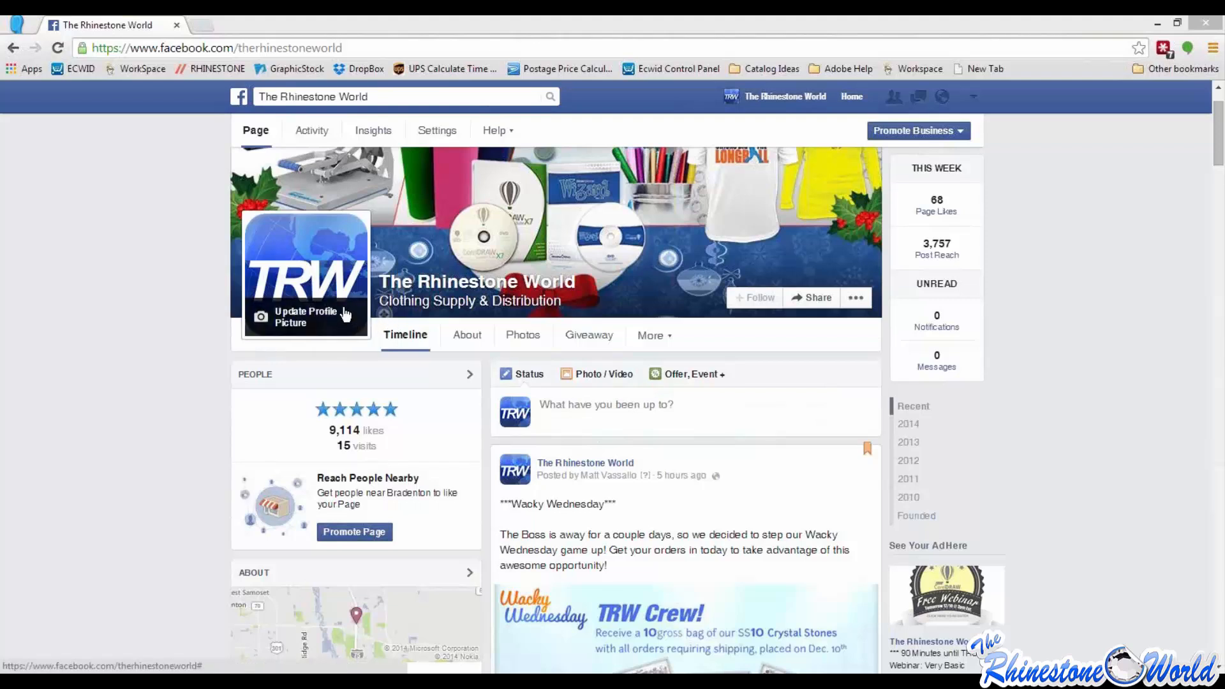
pyautogui.click(140, 356)
pyautogui.scroll(-1, 146, 353)
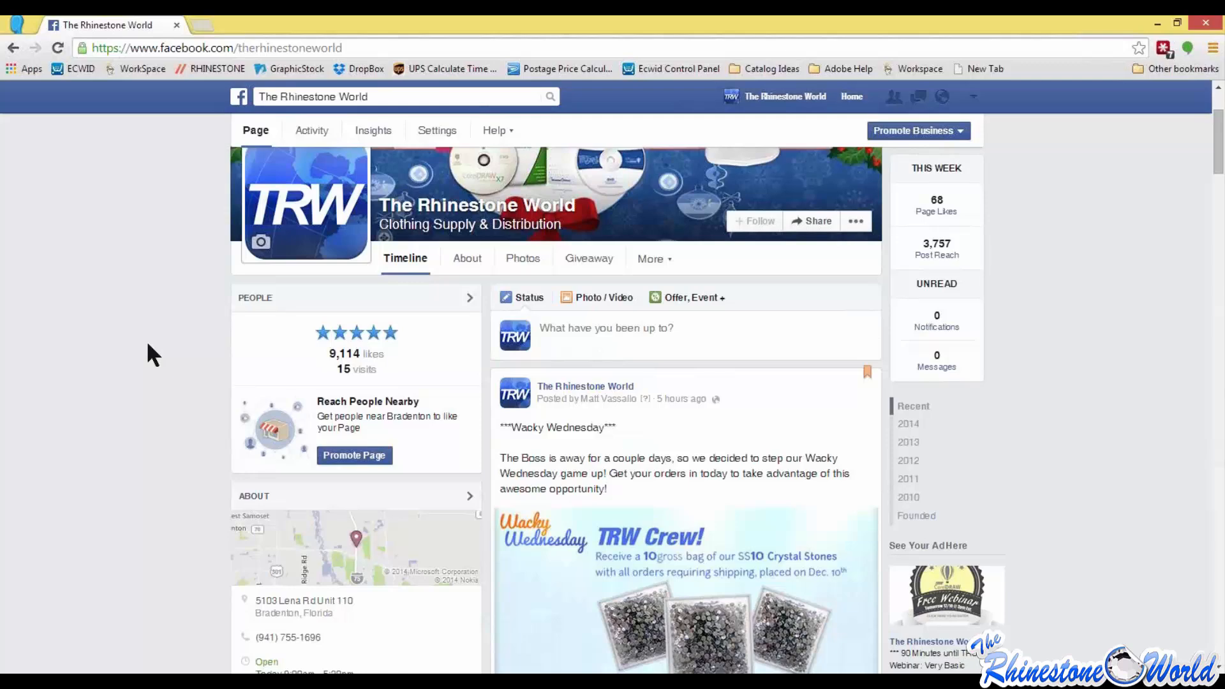
pyautogui.scroll(2, 130, 371)
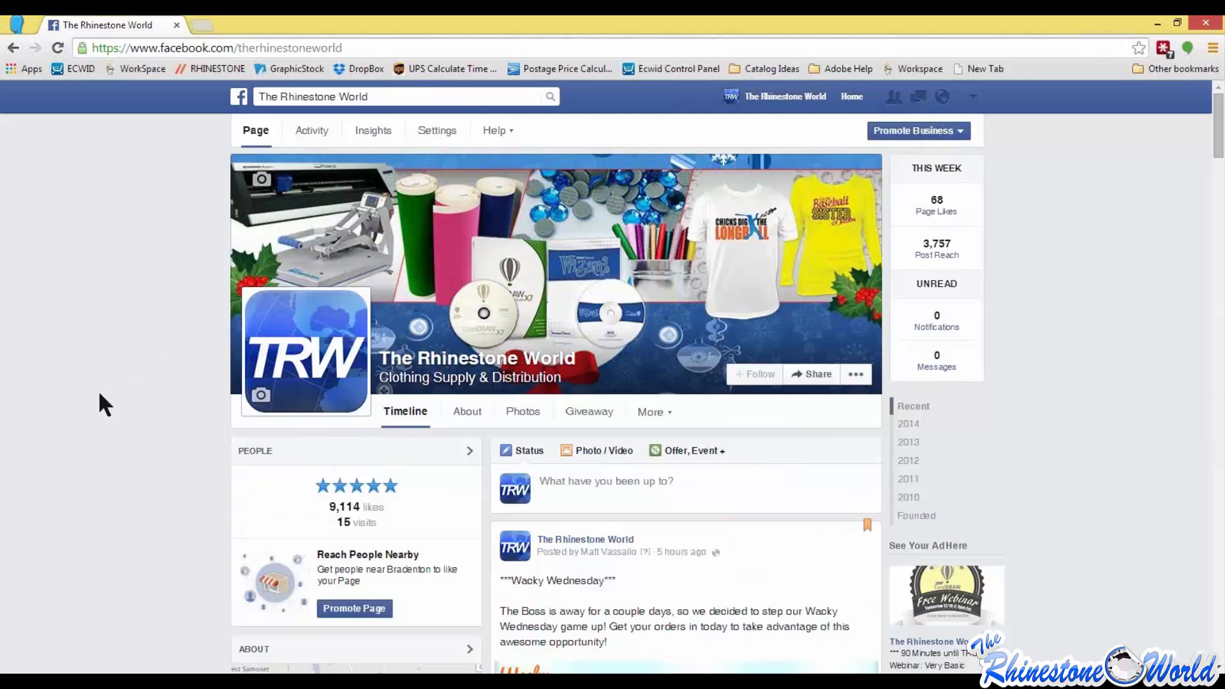
pyautogui.scroll(-1, 96, 395)
pyautogui.scroll(1, 83, 402)
# Step: Minimize the Facebook browser and CorelDRAW X6 windows, and bring up the therhinestoneworld.com website in the browser
pyautogui.click(1157, 24)
pyautogui.click(667, 231)
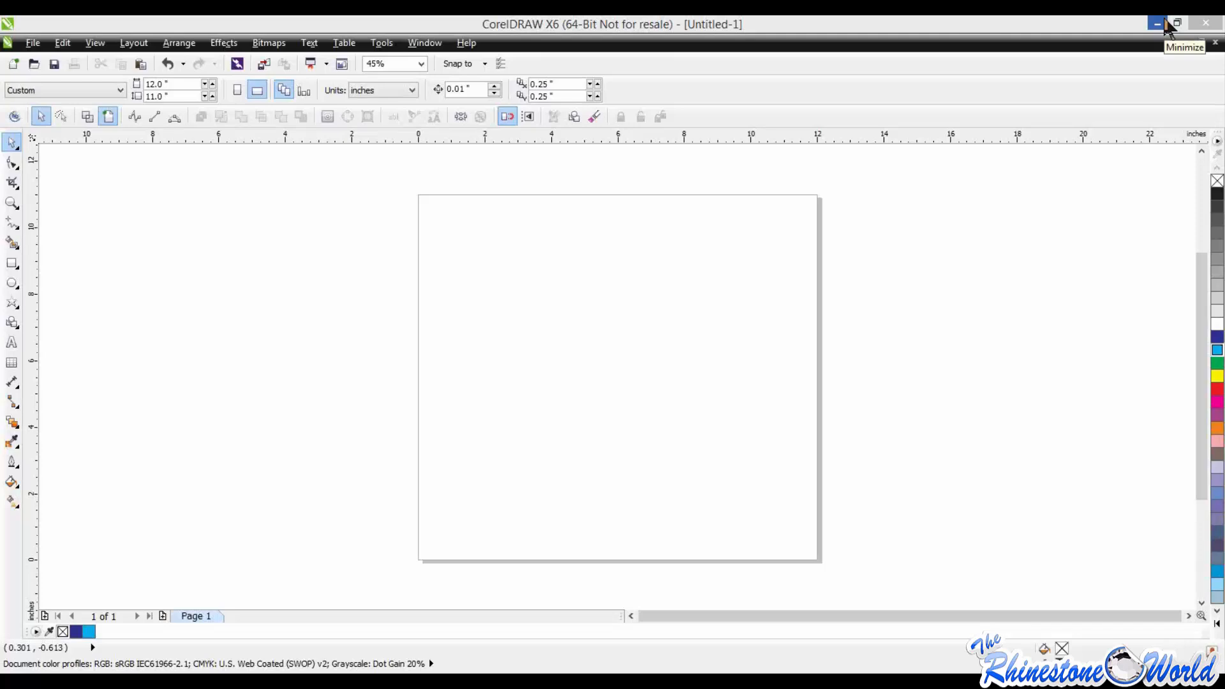
pyautogui.click(1157, 23)
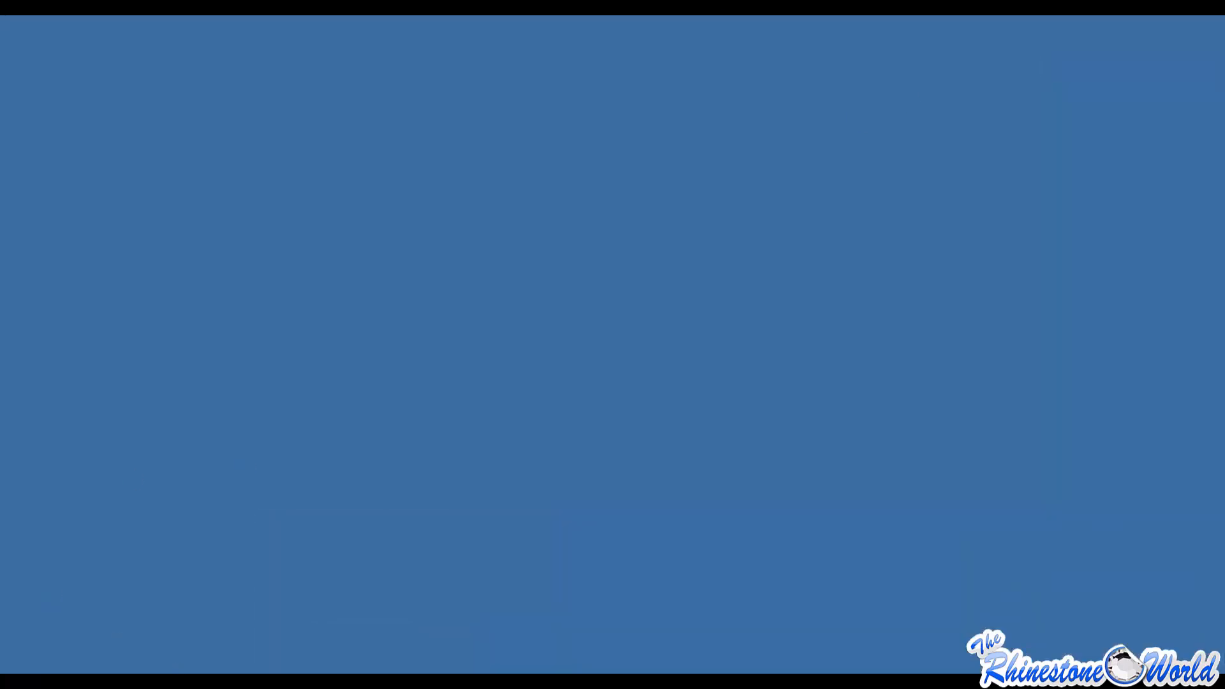
pyautogui.moveTo(395, 106); pyautogui.dragTo(856, 16)
pyautogui.moveTo(813, 116)
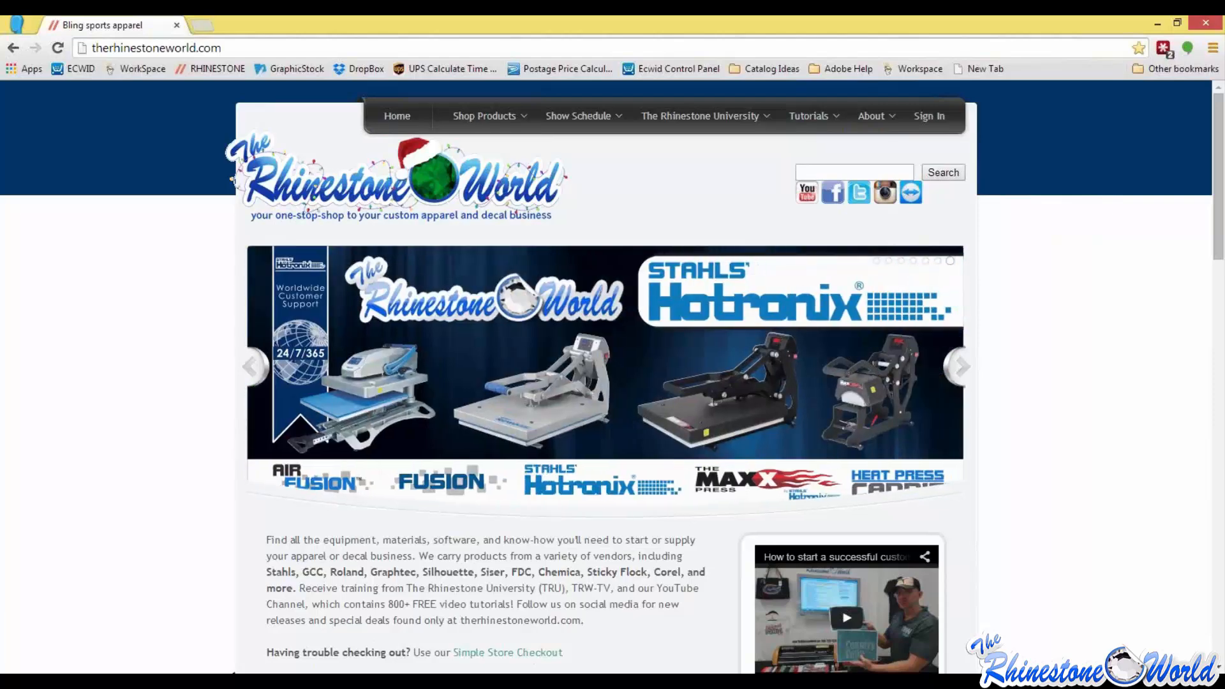
# Step: Open the store's Korean Low Lead rhinestones category and show the colours in SS10 (3MM) Low Lead Korean Rhinestones
pyautogui.moveTo(472, 117)
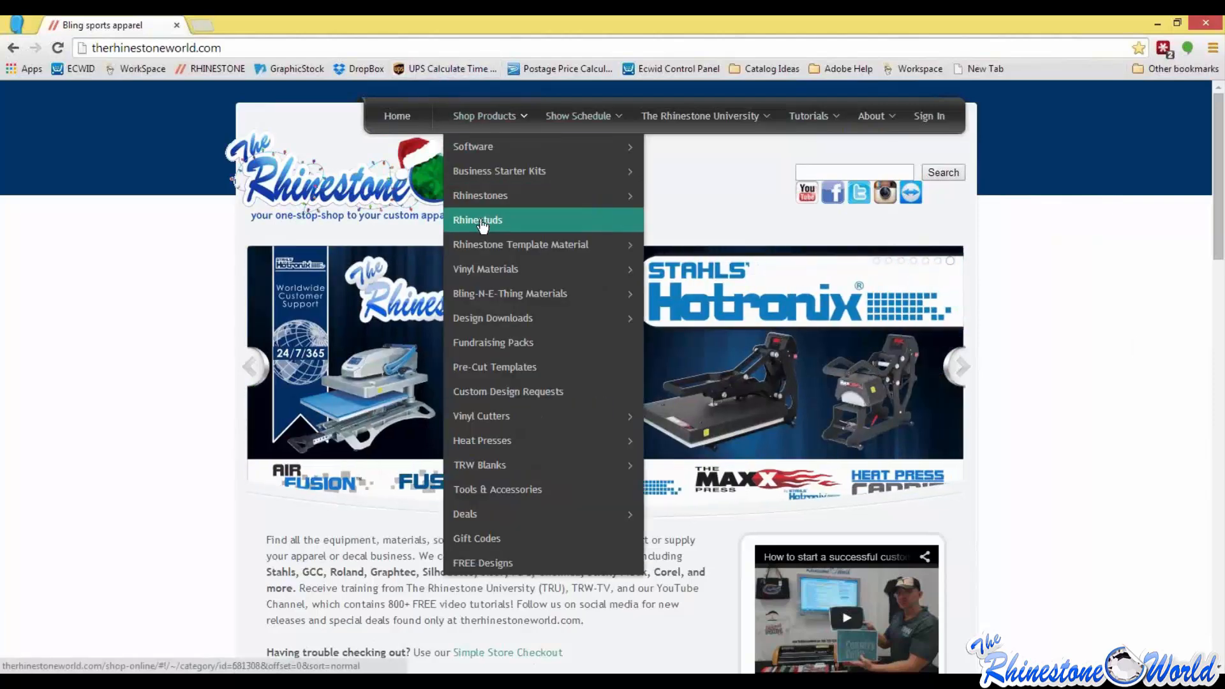
pyautogui.moveTo(501, 197)
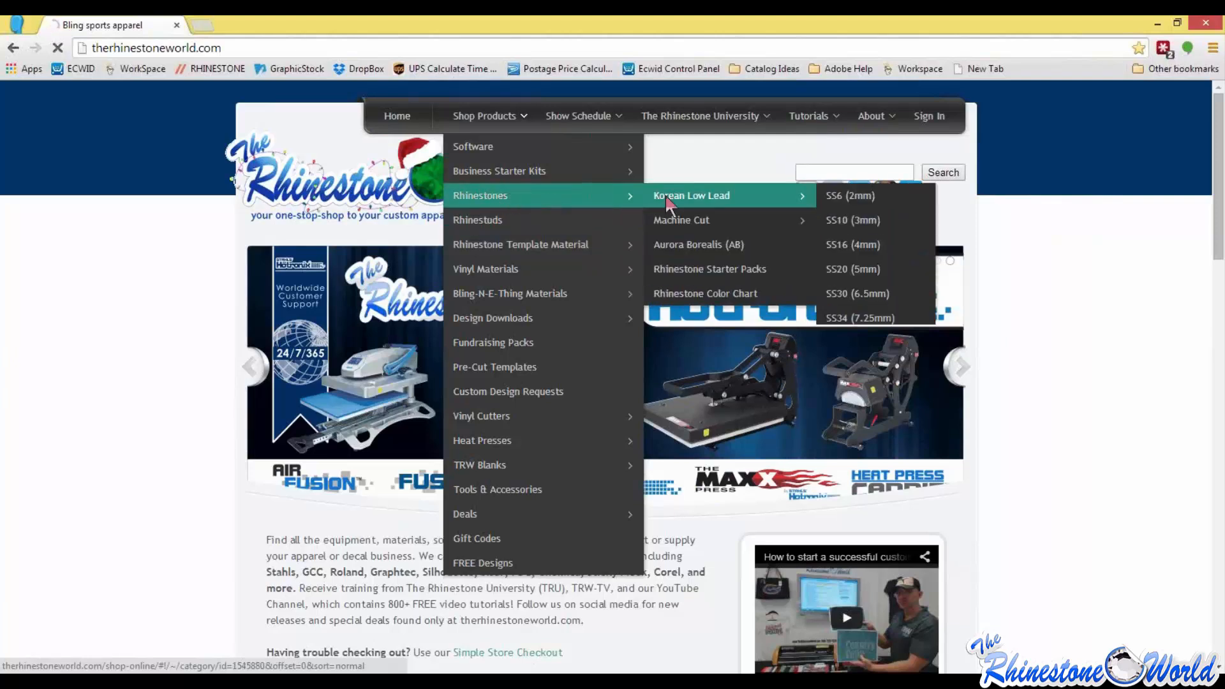
pyautogui.click(666, 198)
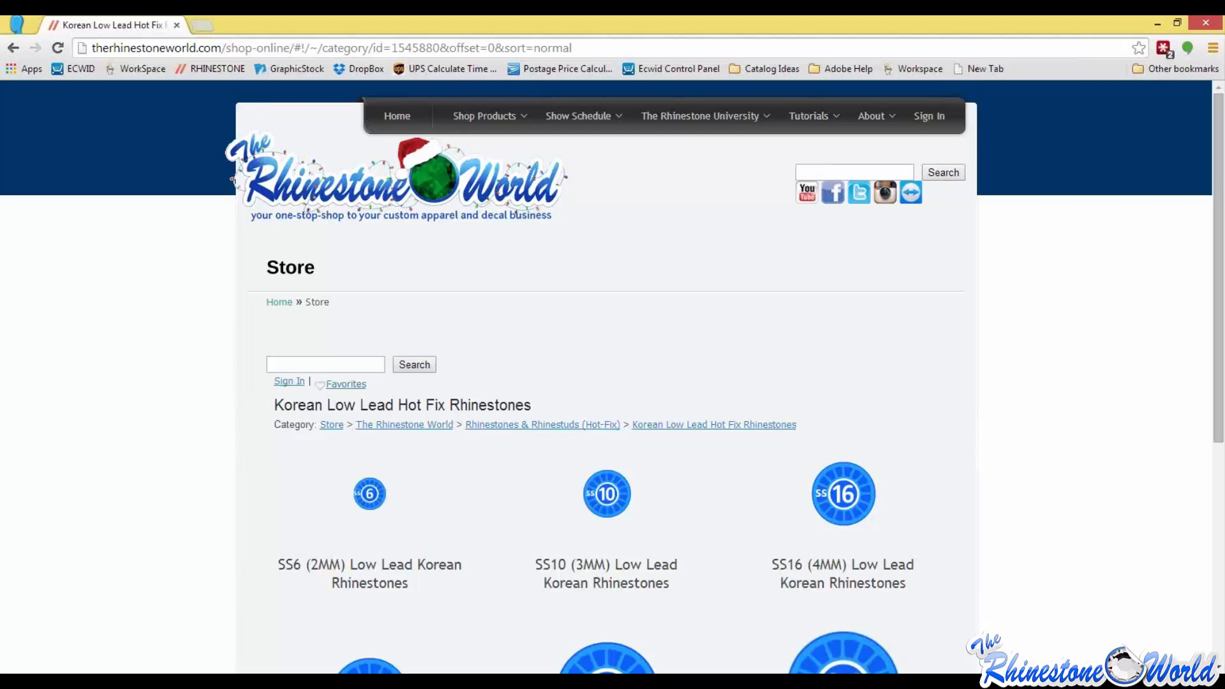
pyautogui.scroll(-2, 1062, 430)
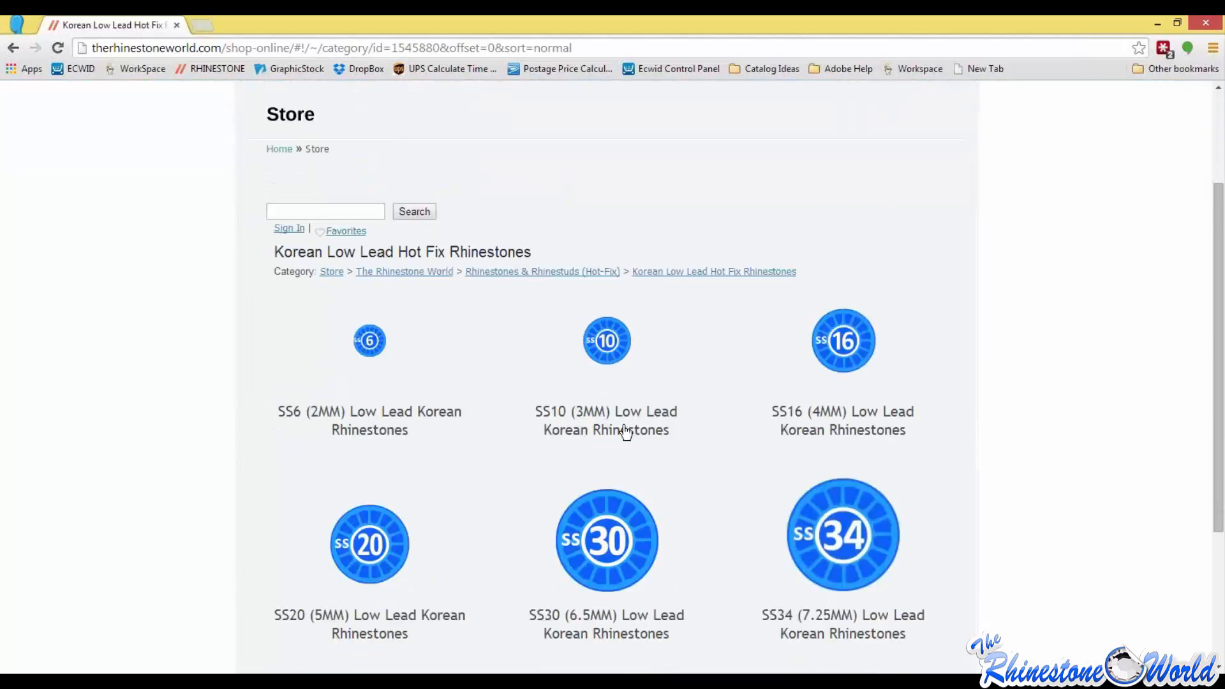
pyautogui.click(623, 427)
# Step: Look over the pack sizes and prices of Blue Zircon 3mm Low Lead Rhinestones, and return to the website's home page
pyautogui.scroll(-2, 396, 447)
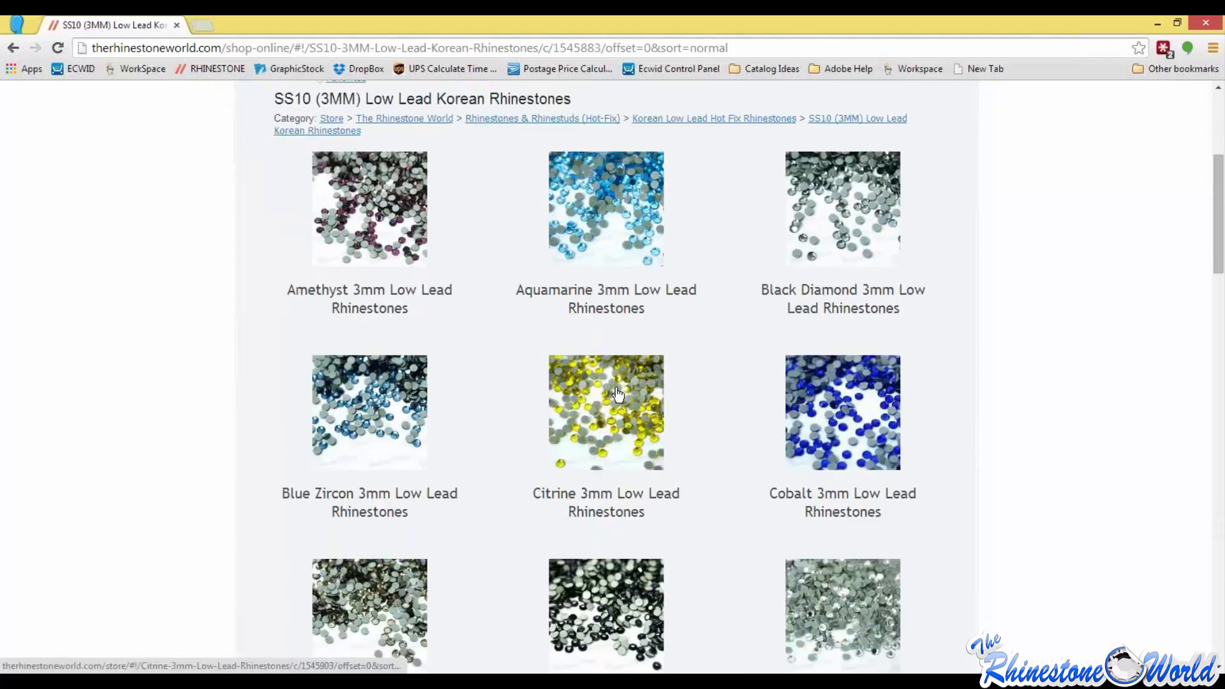
pyautogui.click(367, 448)
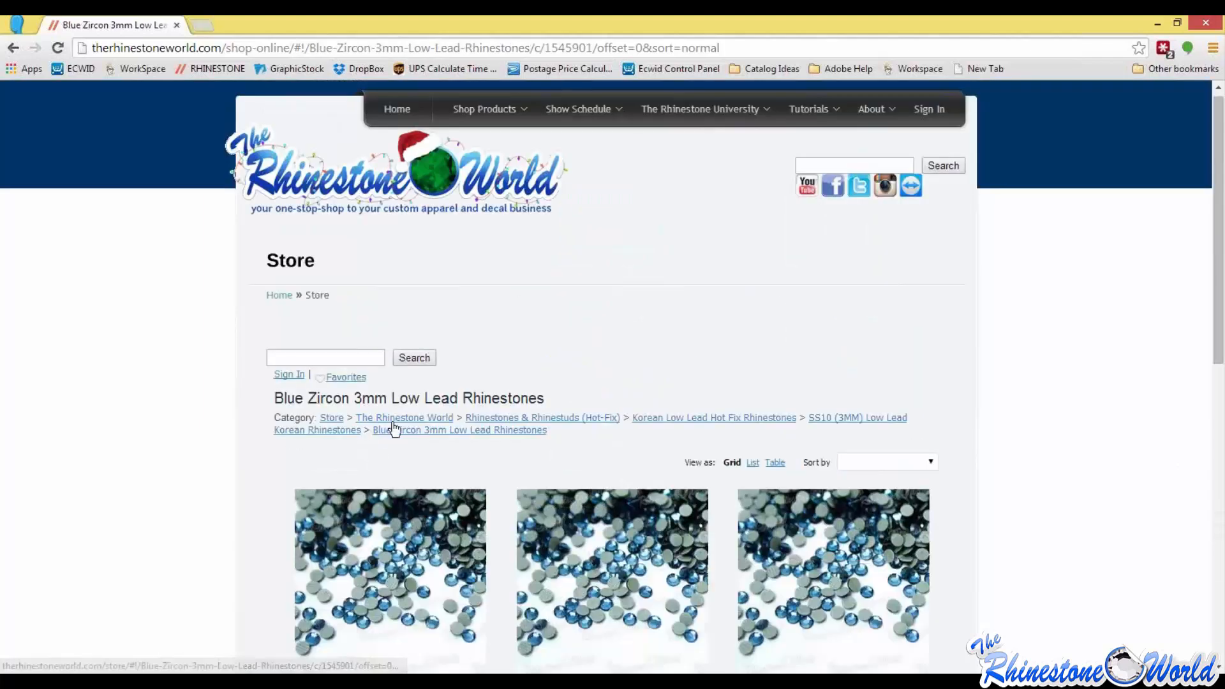
pyautogui.scroll(-2, 416, 491)
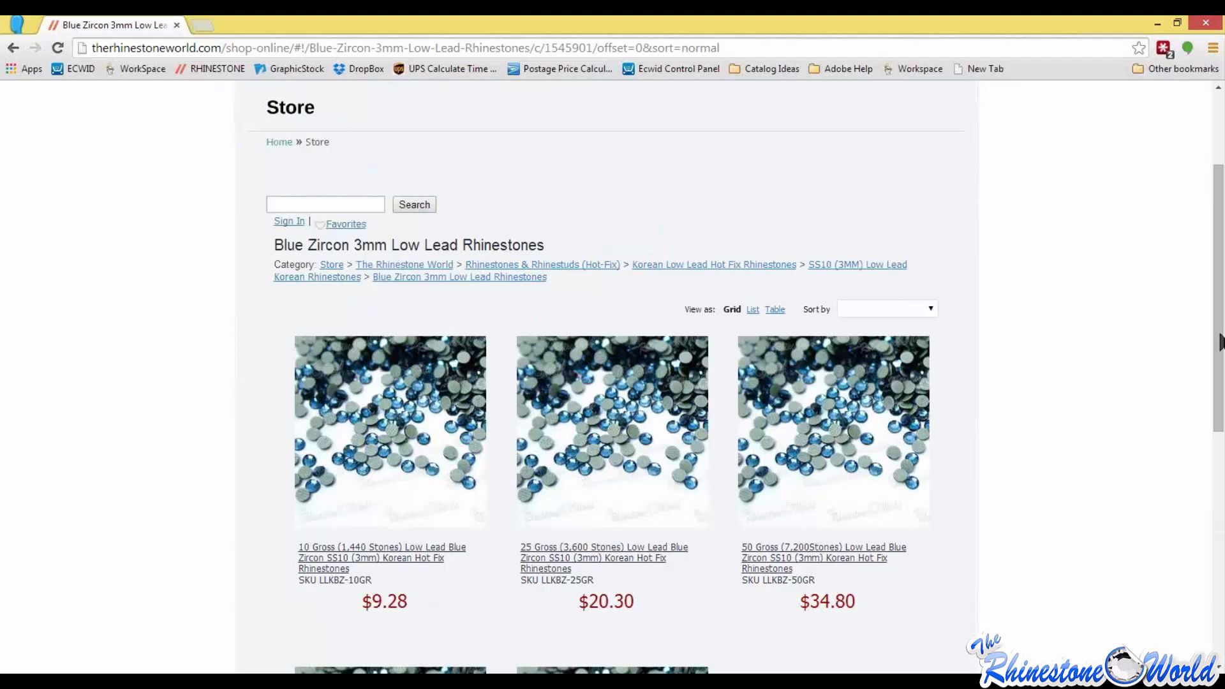
pyautogui.scroll(3, 1113, 339)
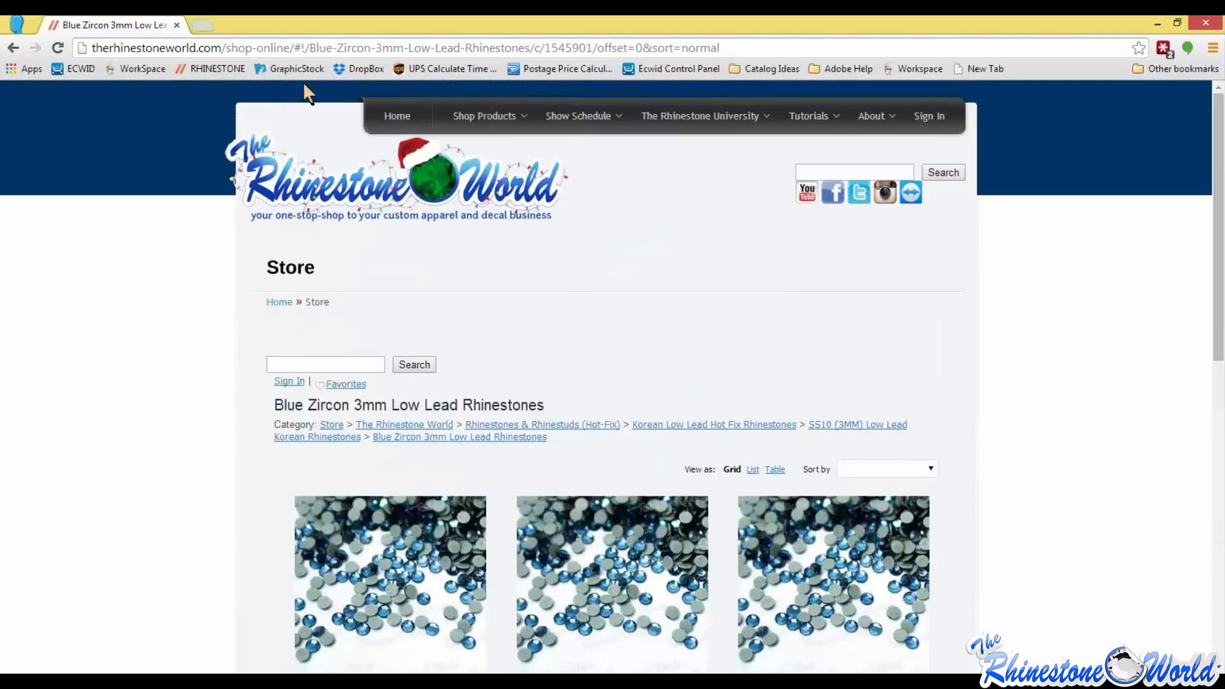
pyautogui.click(396, 116)
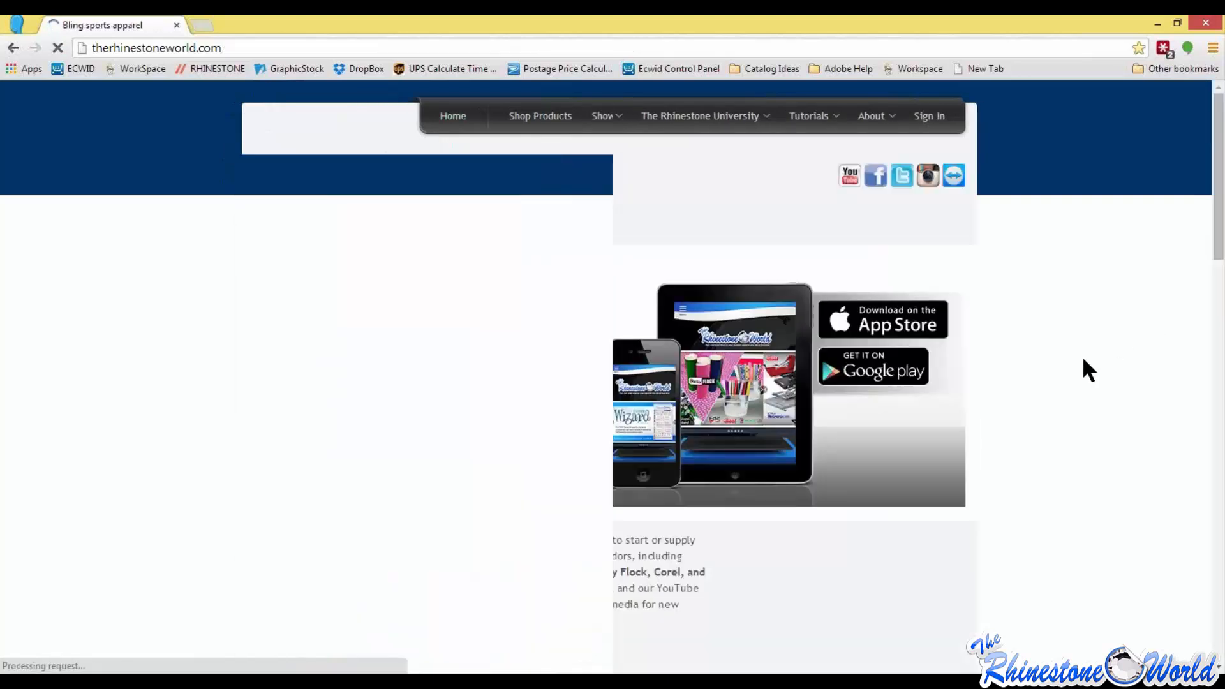